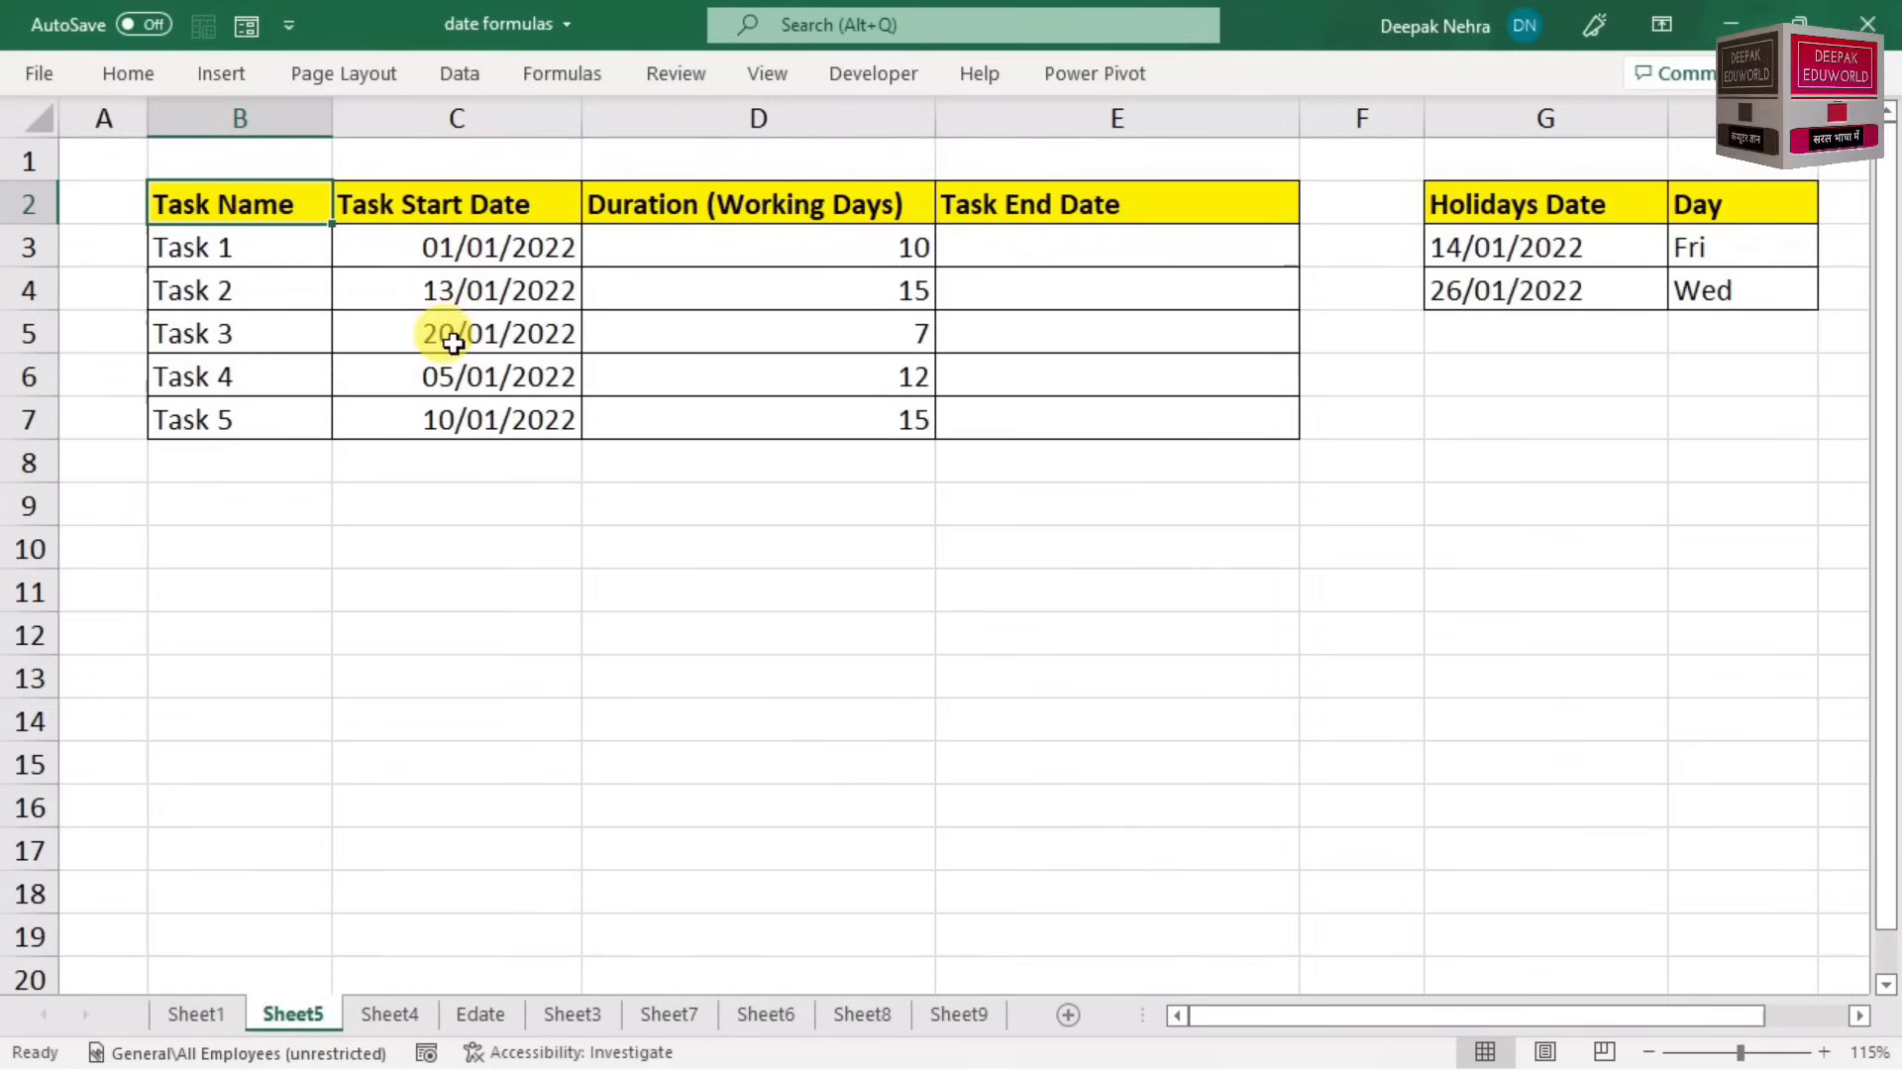
click(722, 248)
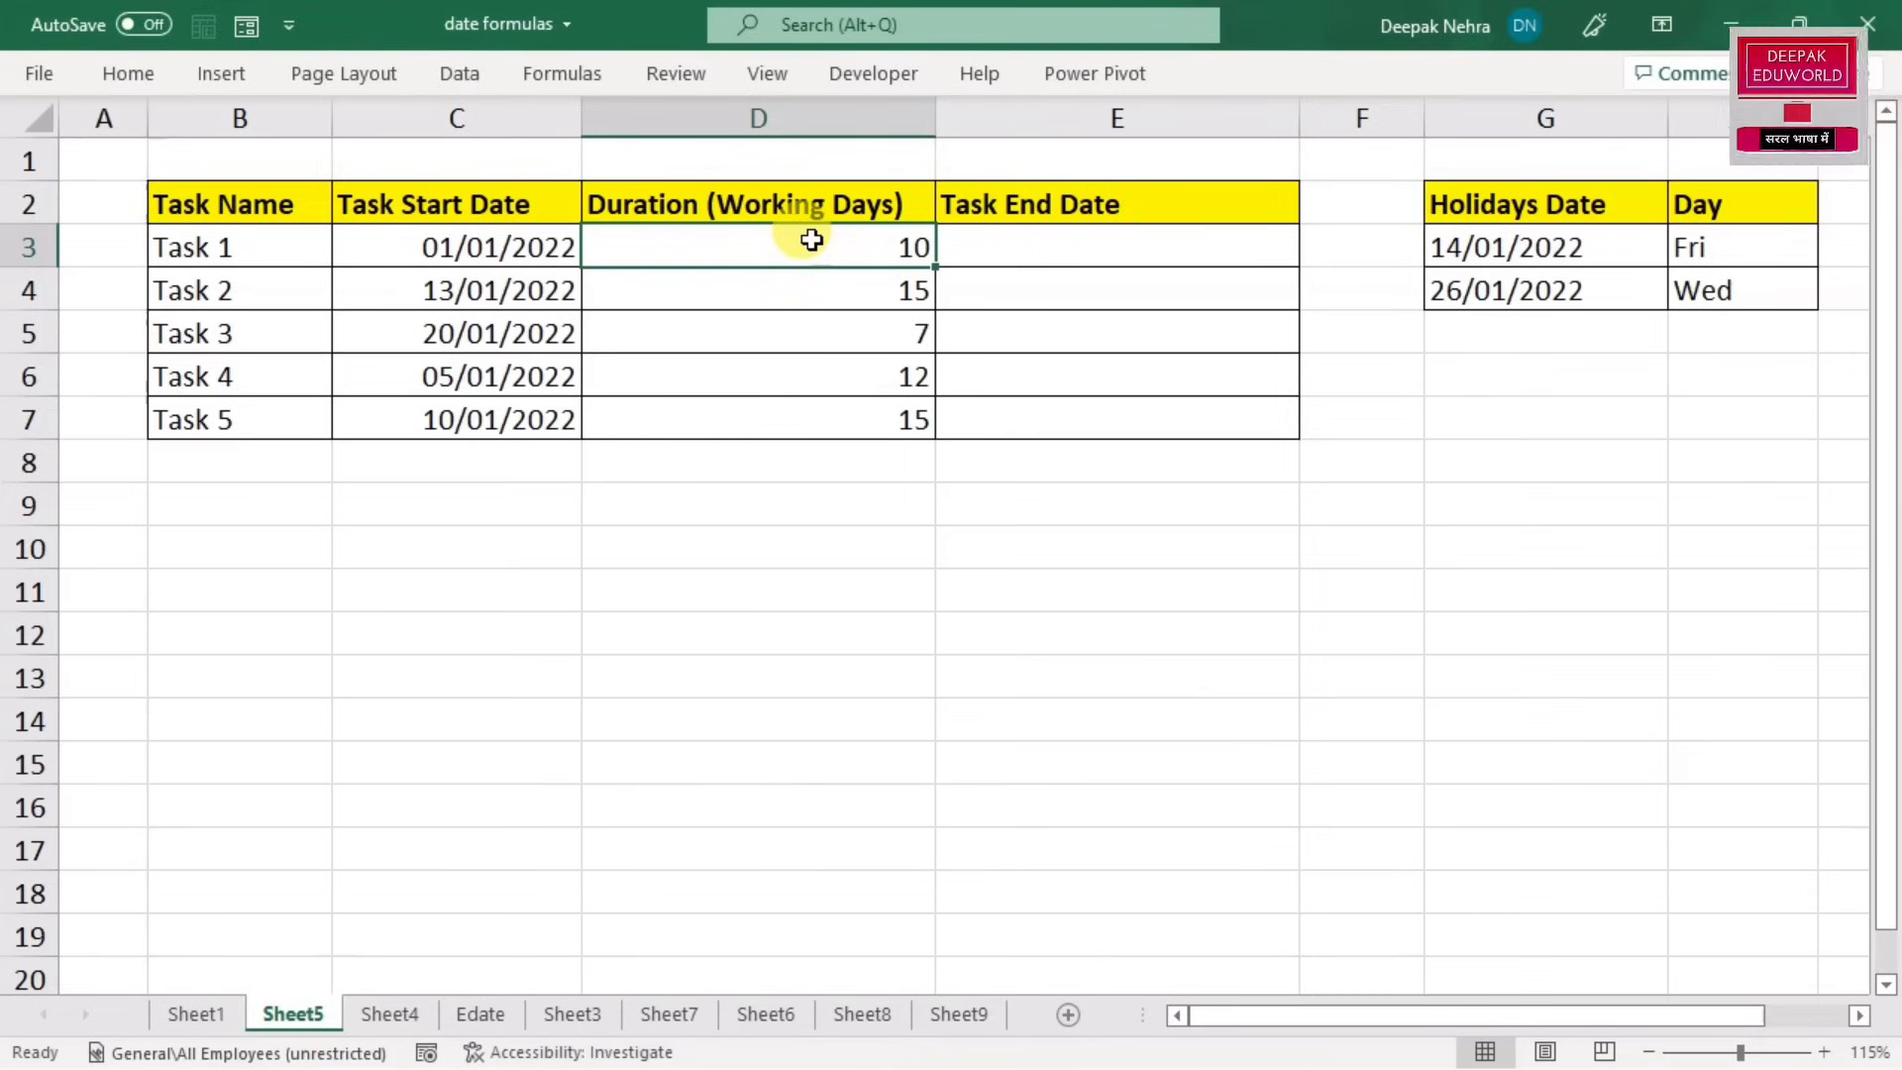
click(1065, 247)
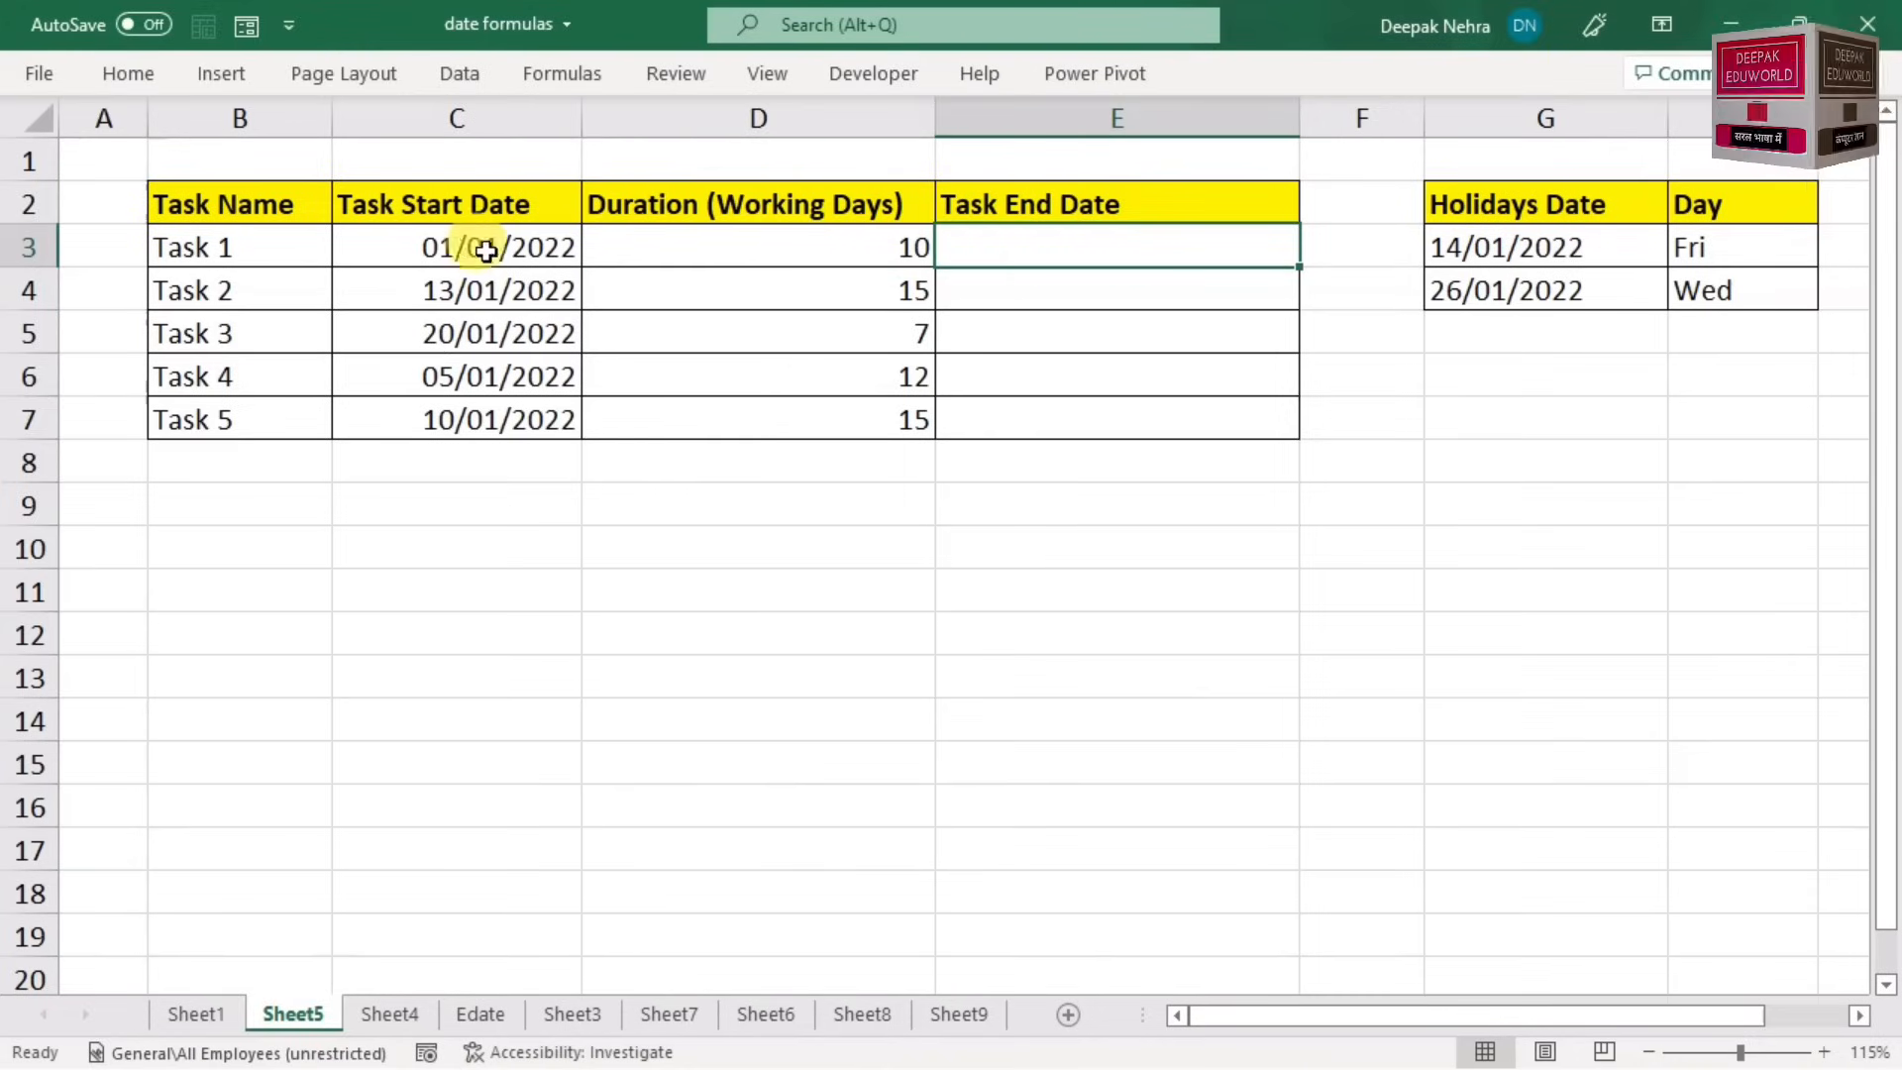
click(783, 247)
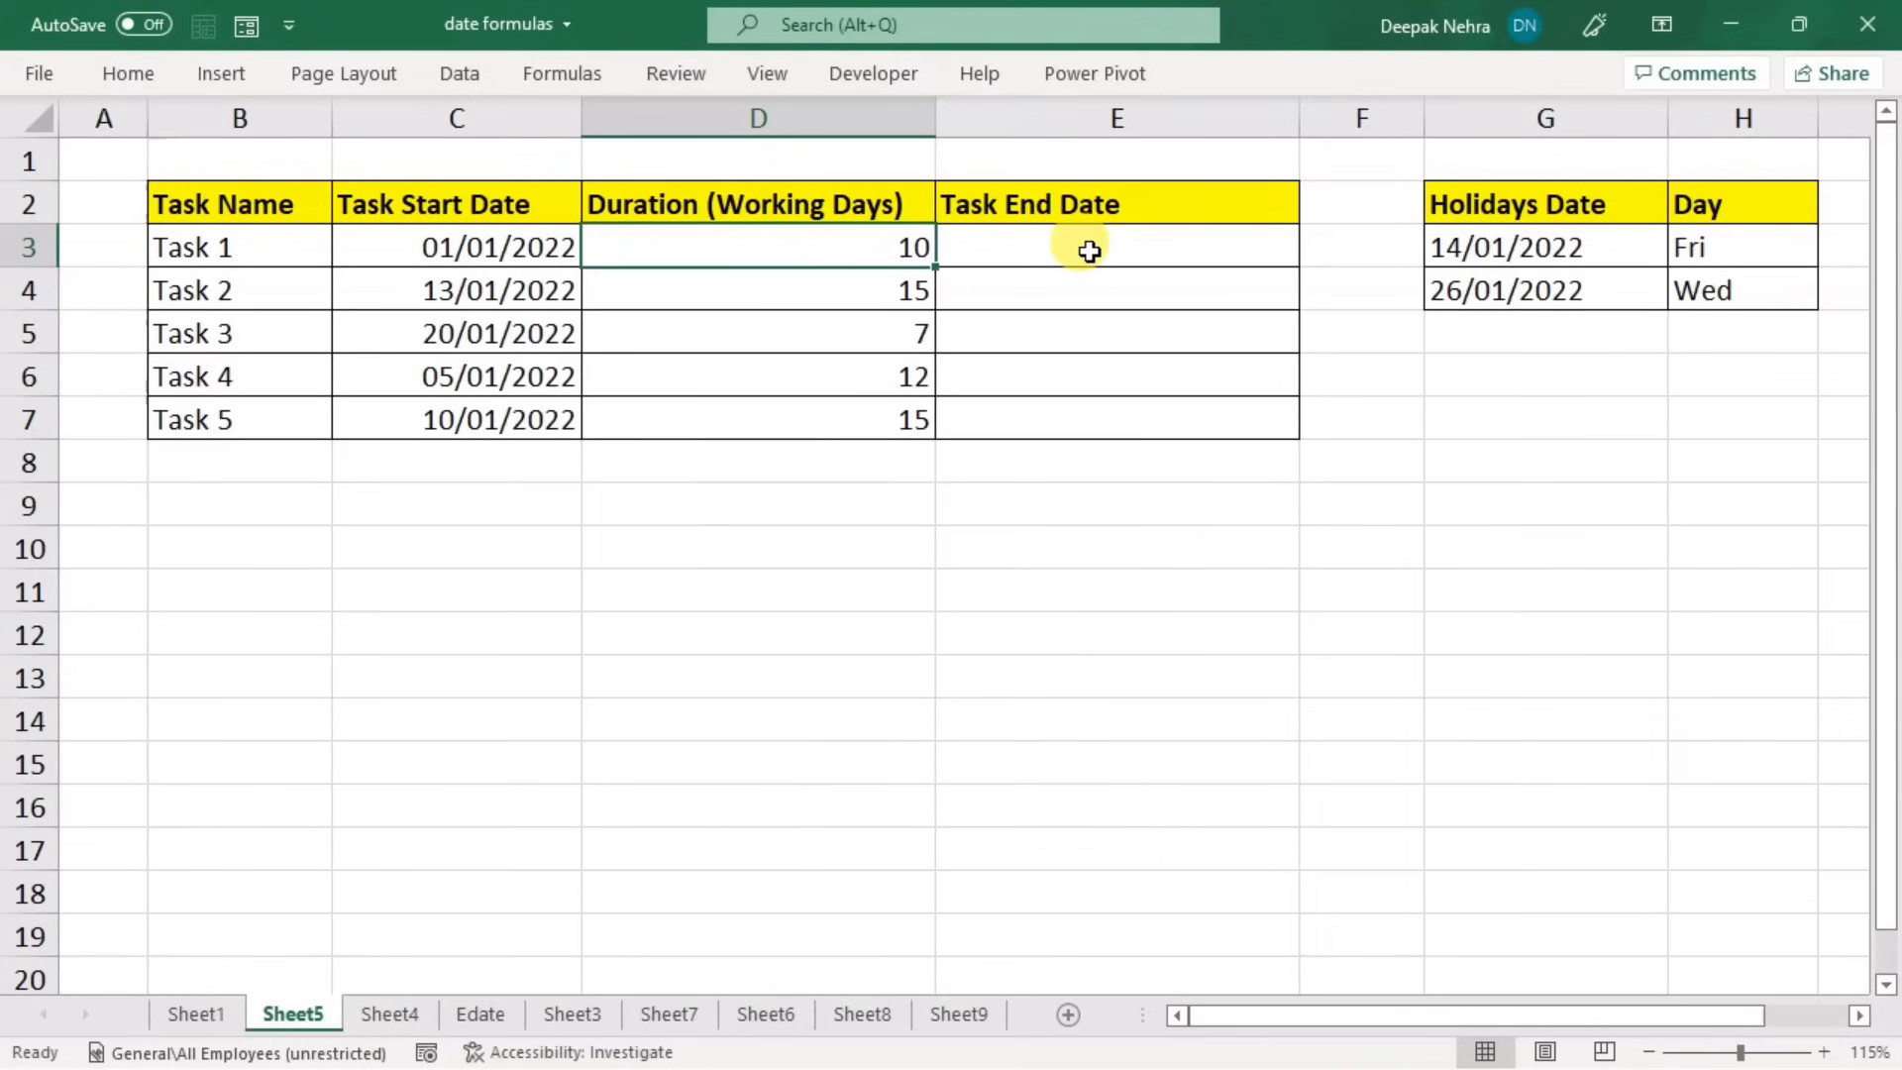
click(478, 249)
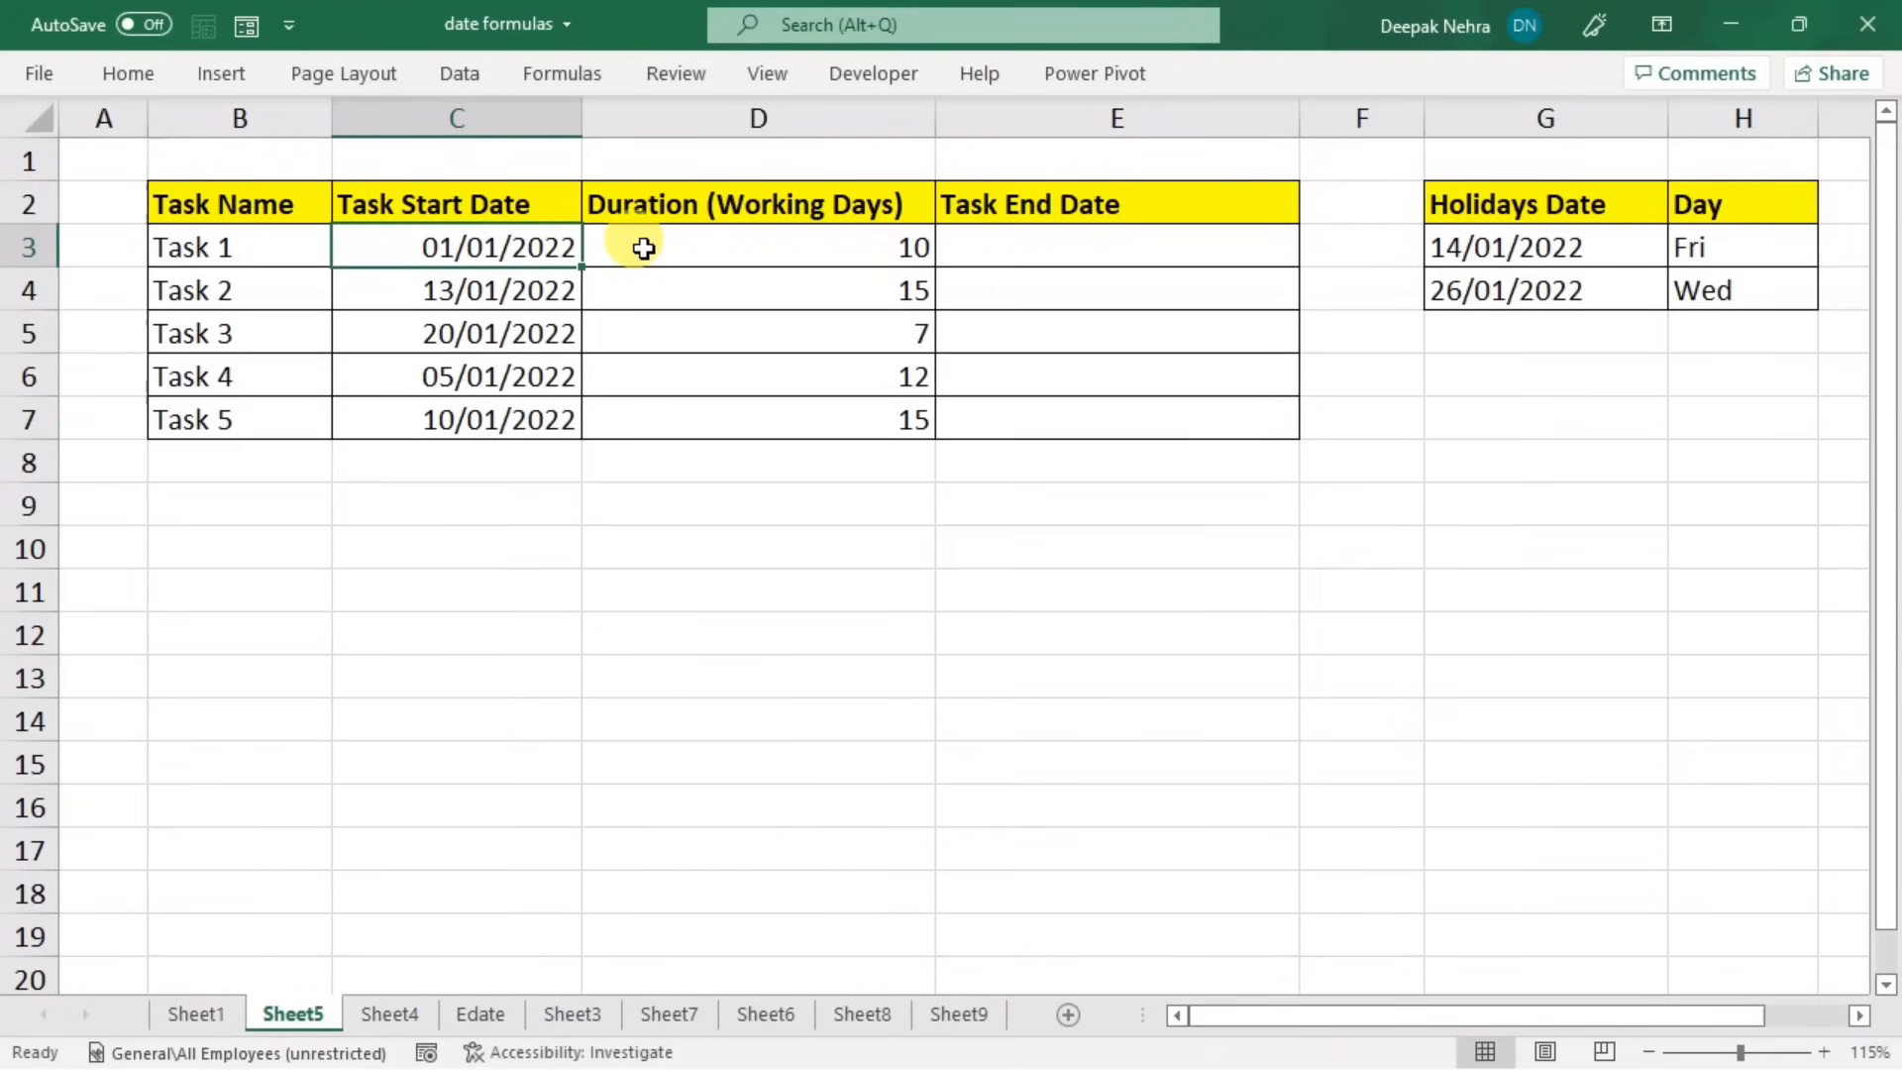
click(748, 248)
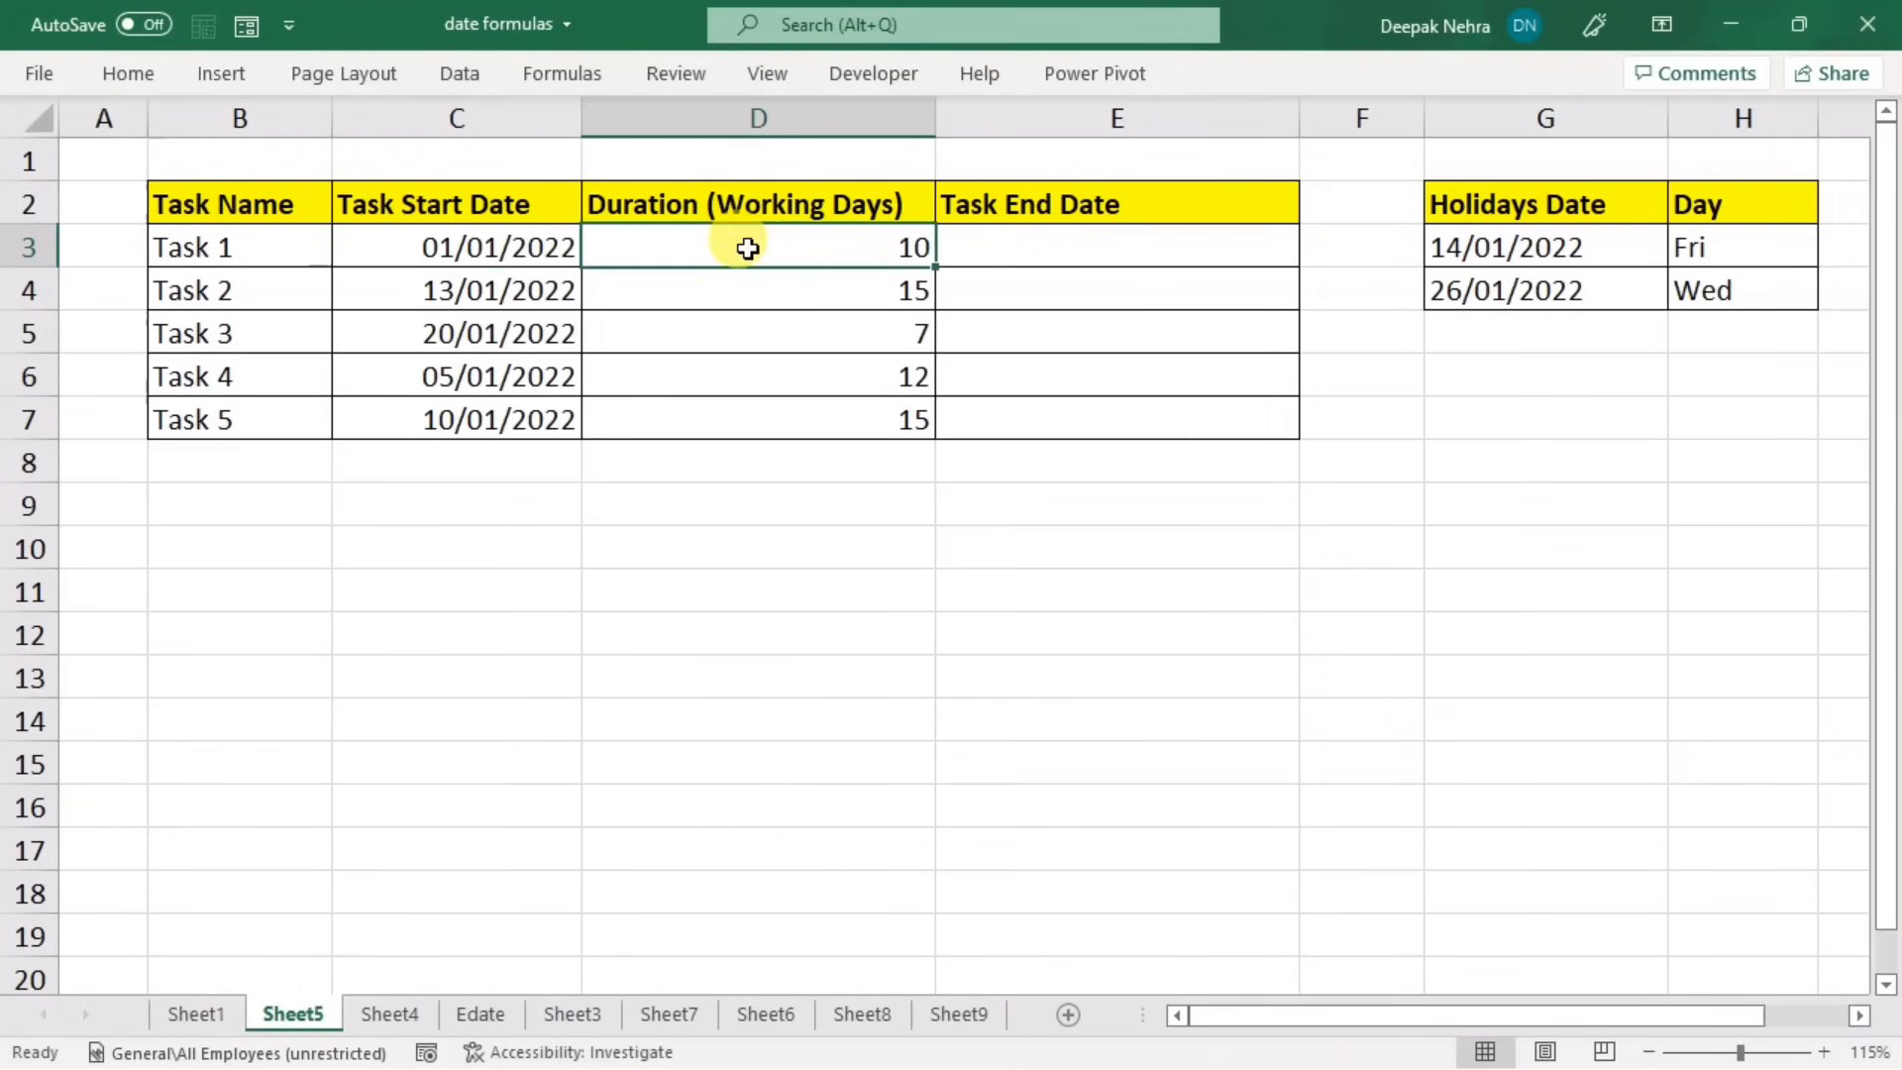
- Calculate the Task 1 end date in E3 with the formula =WORKDAY(C3,D3)
click(1054, 249)
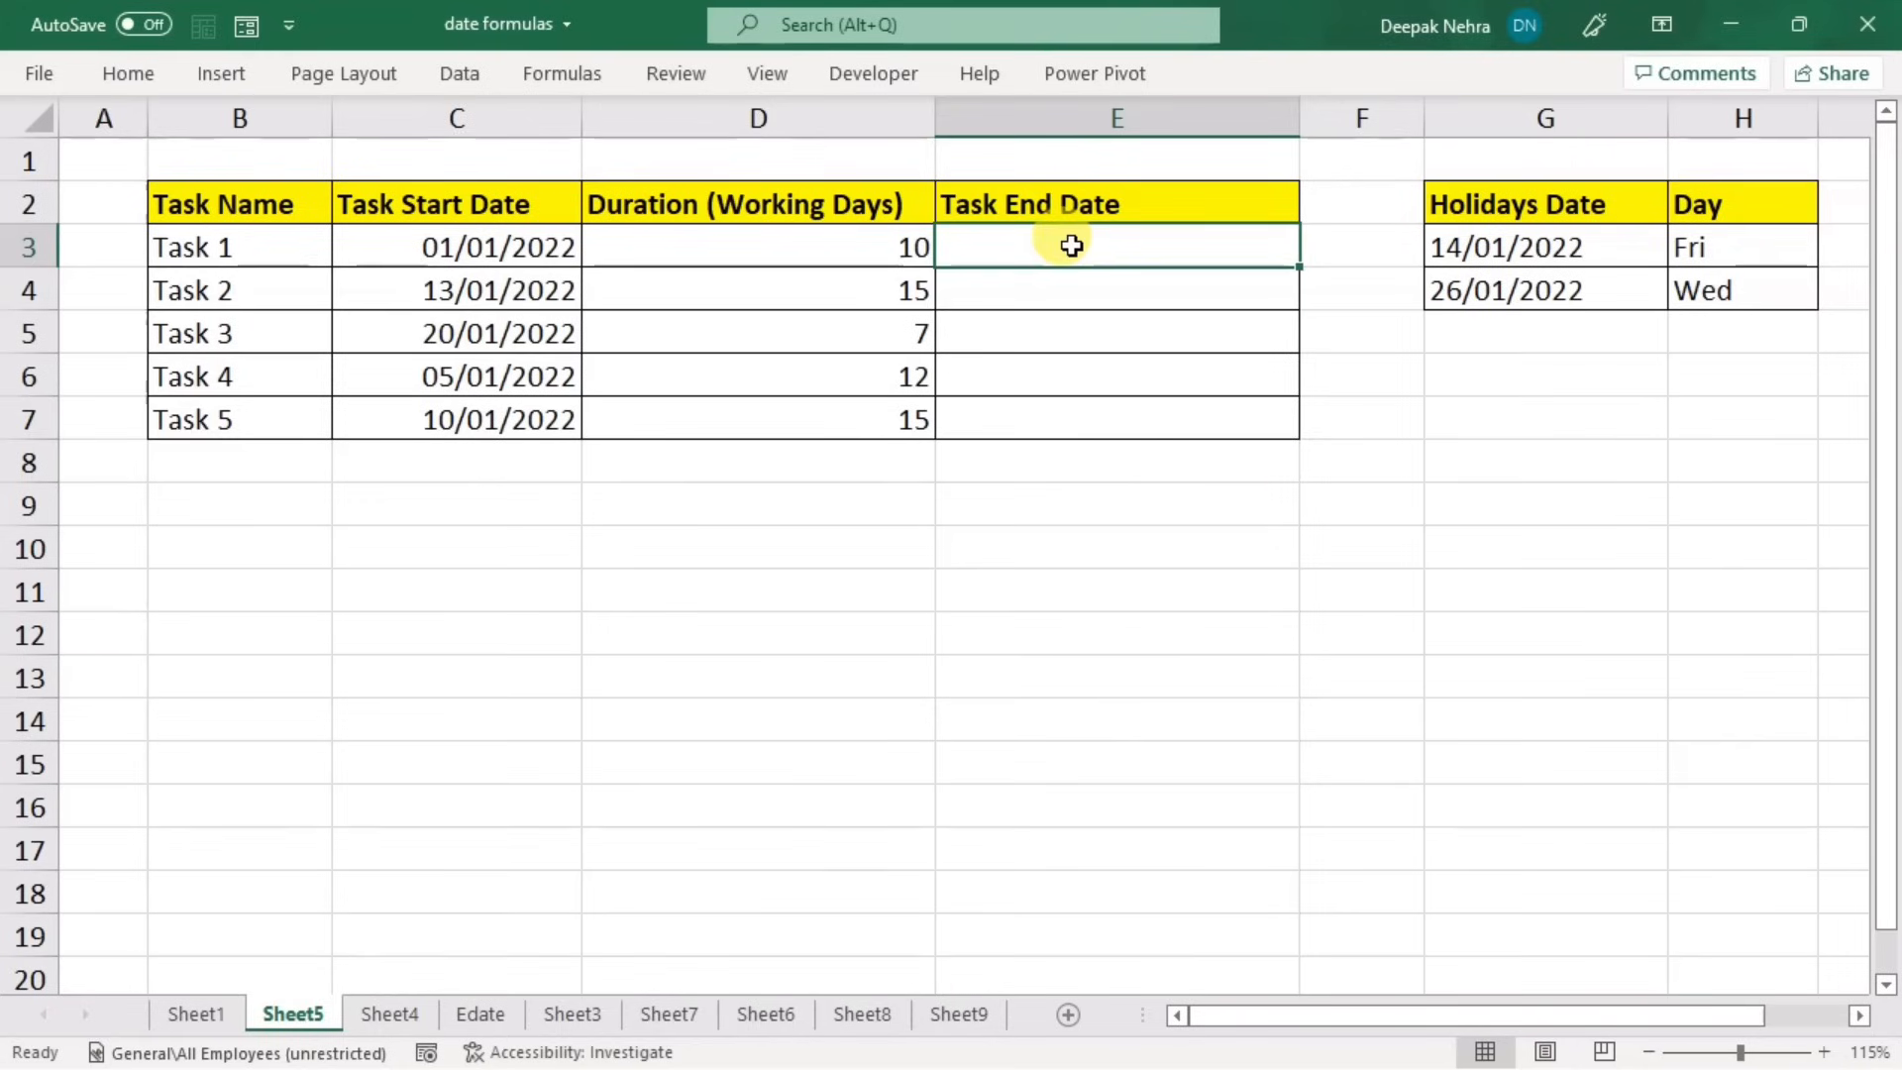
text(=workda)
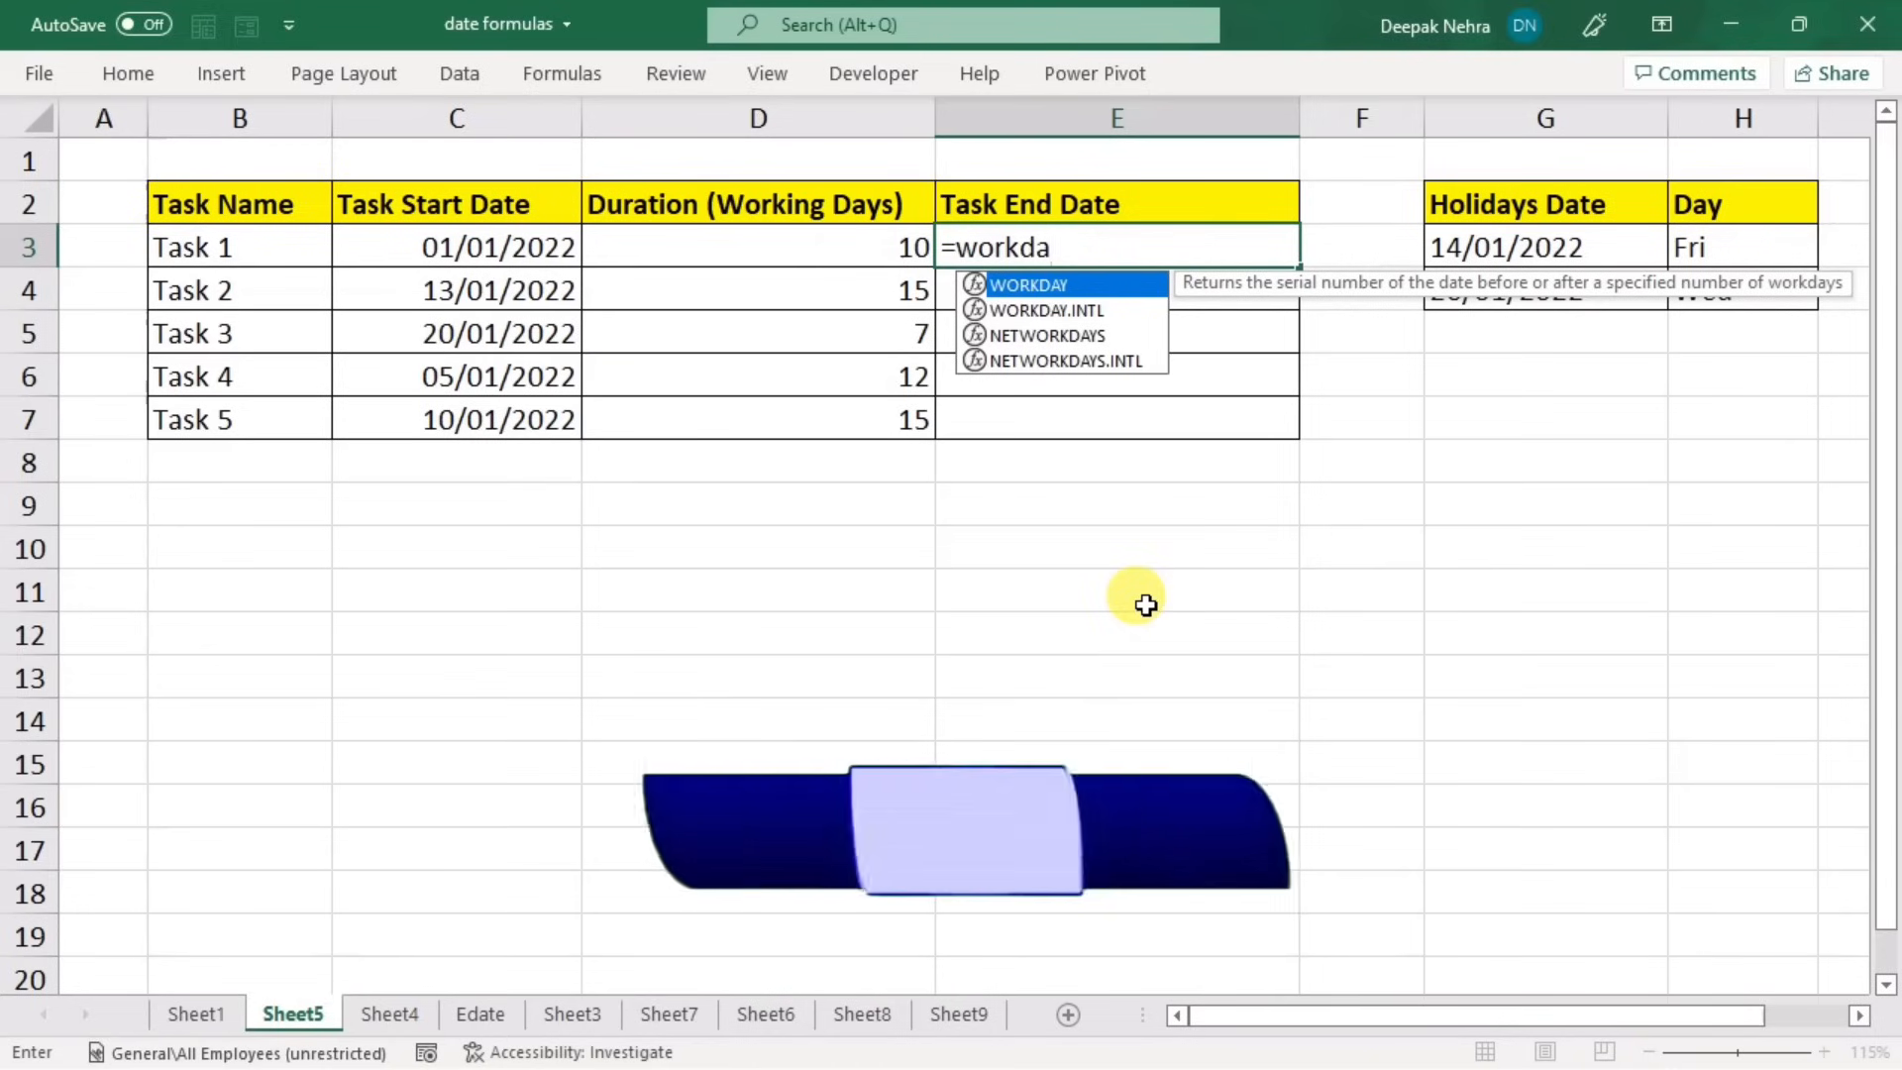
key(Tab)
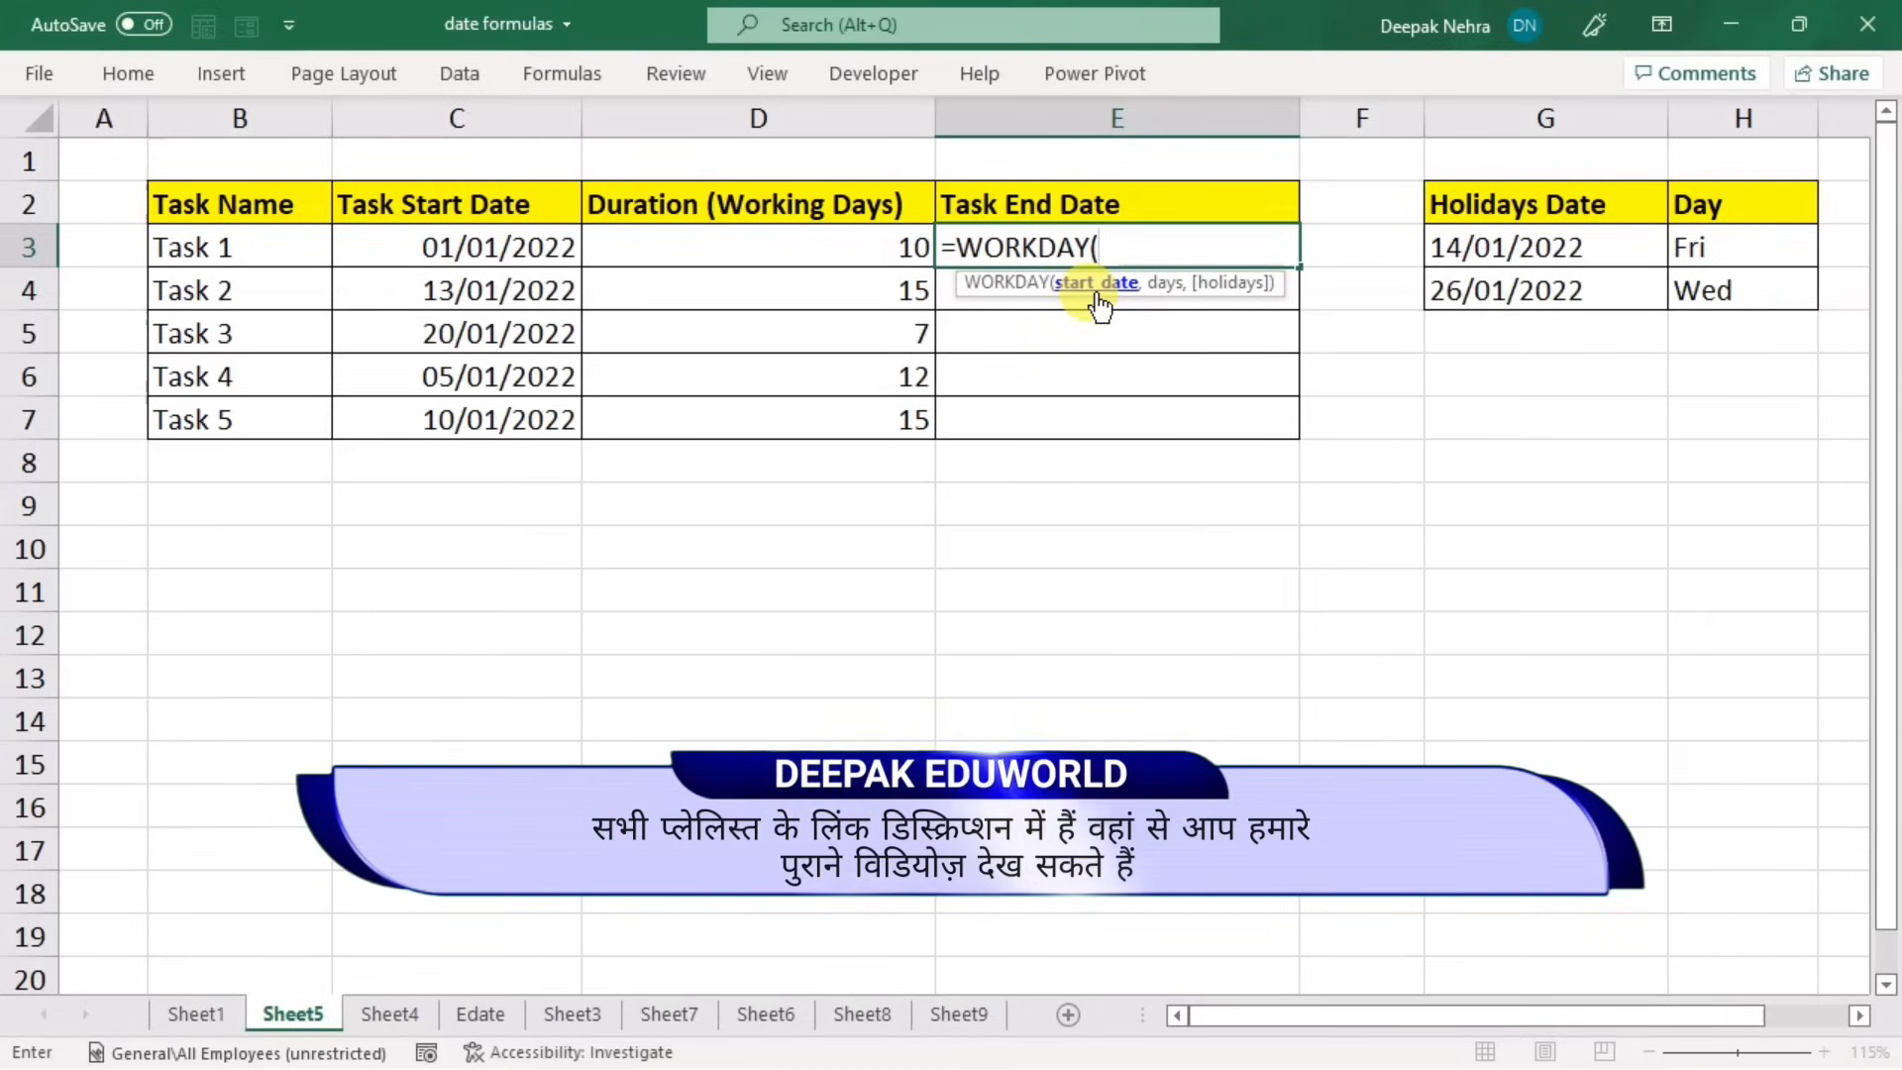
click(448, 248)
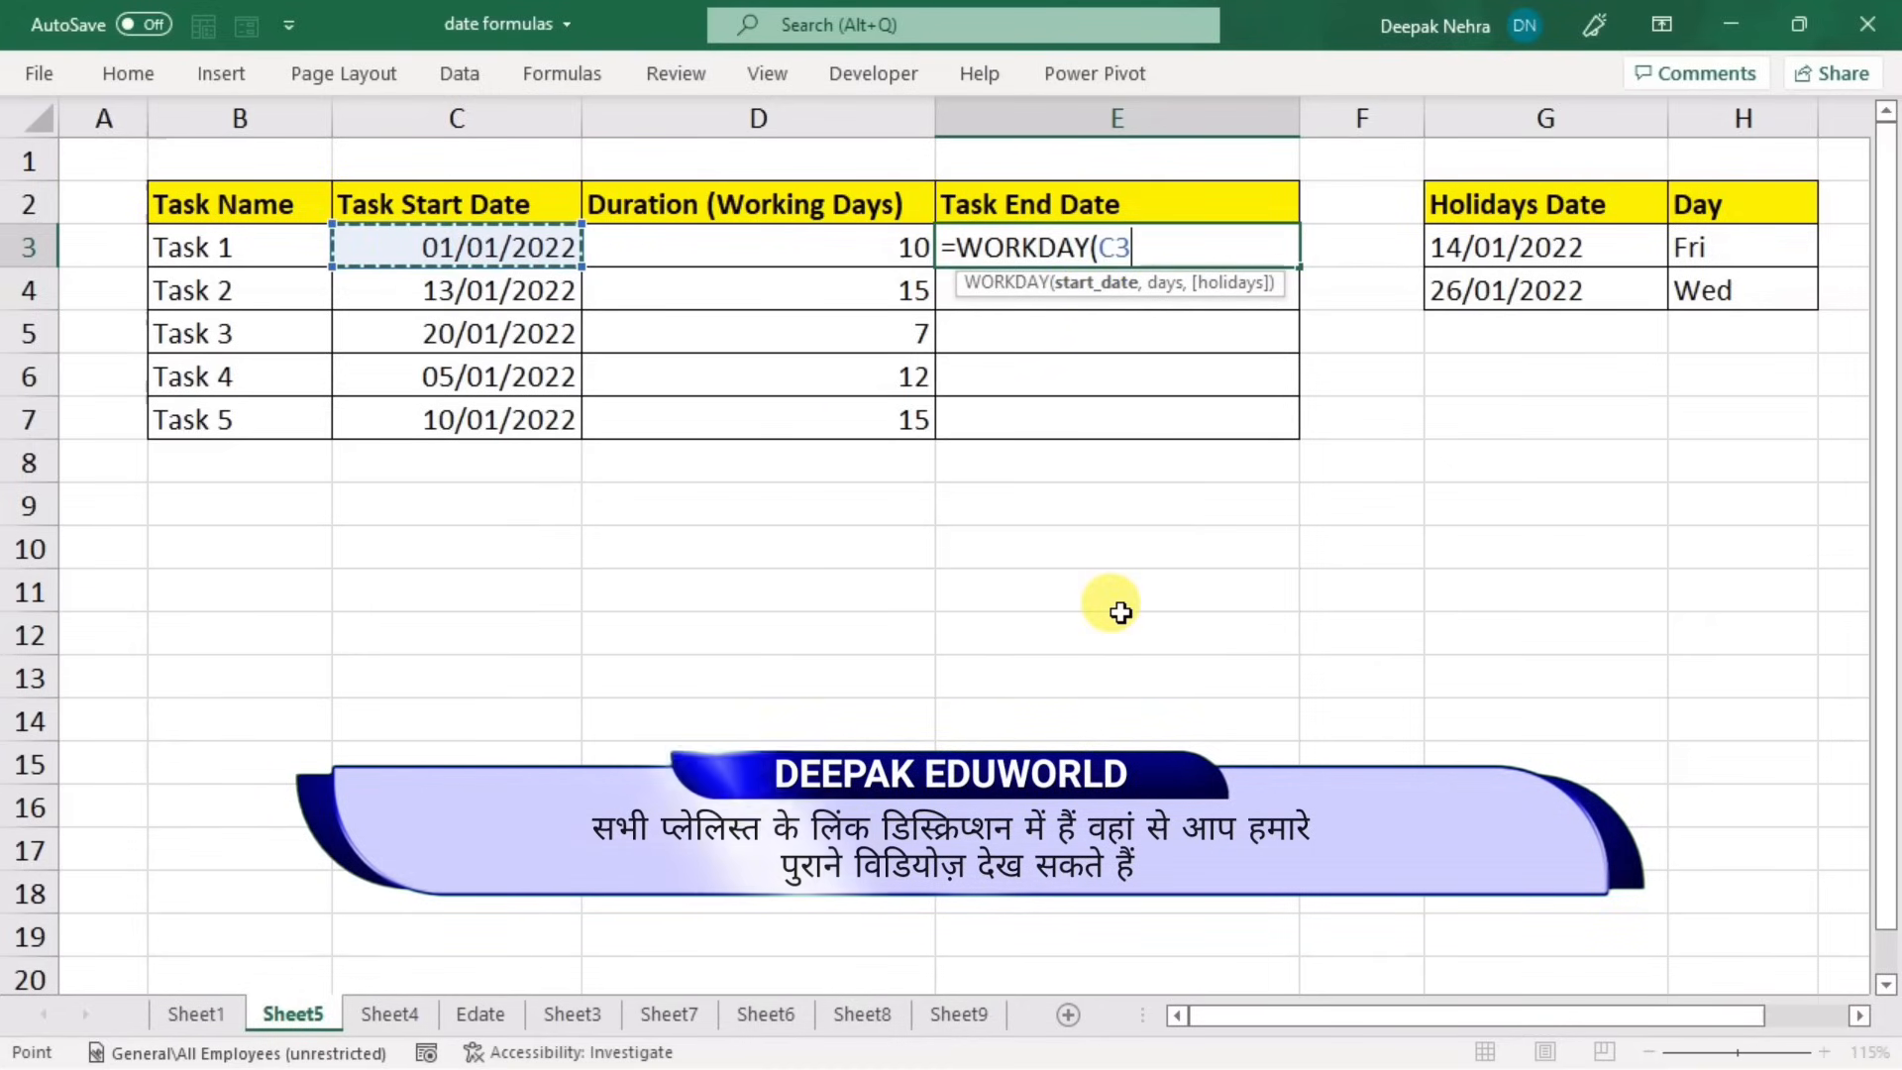
text(,)
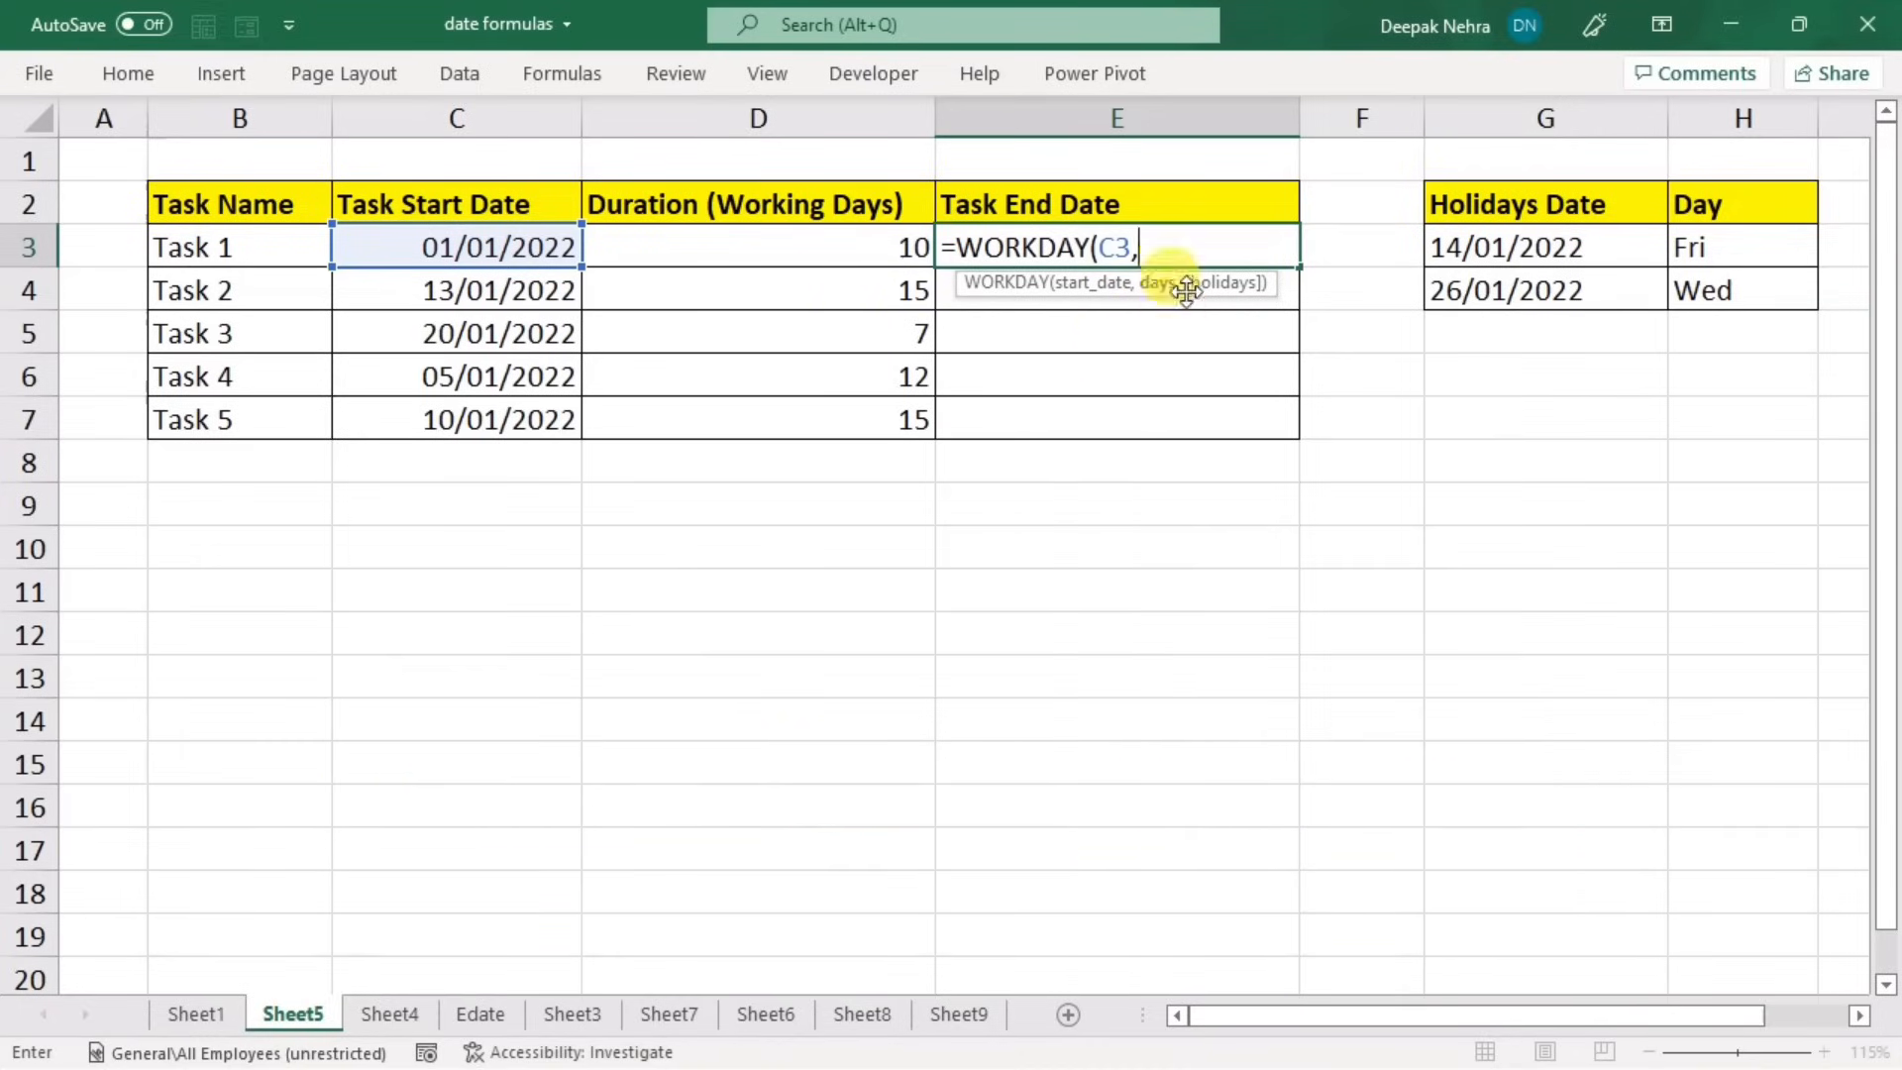
click(833, 246)
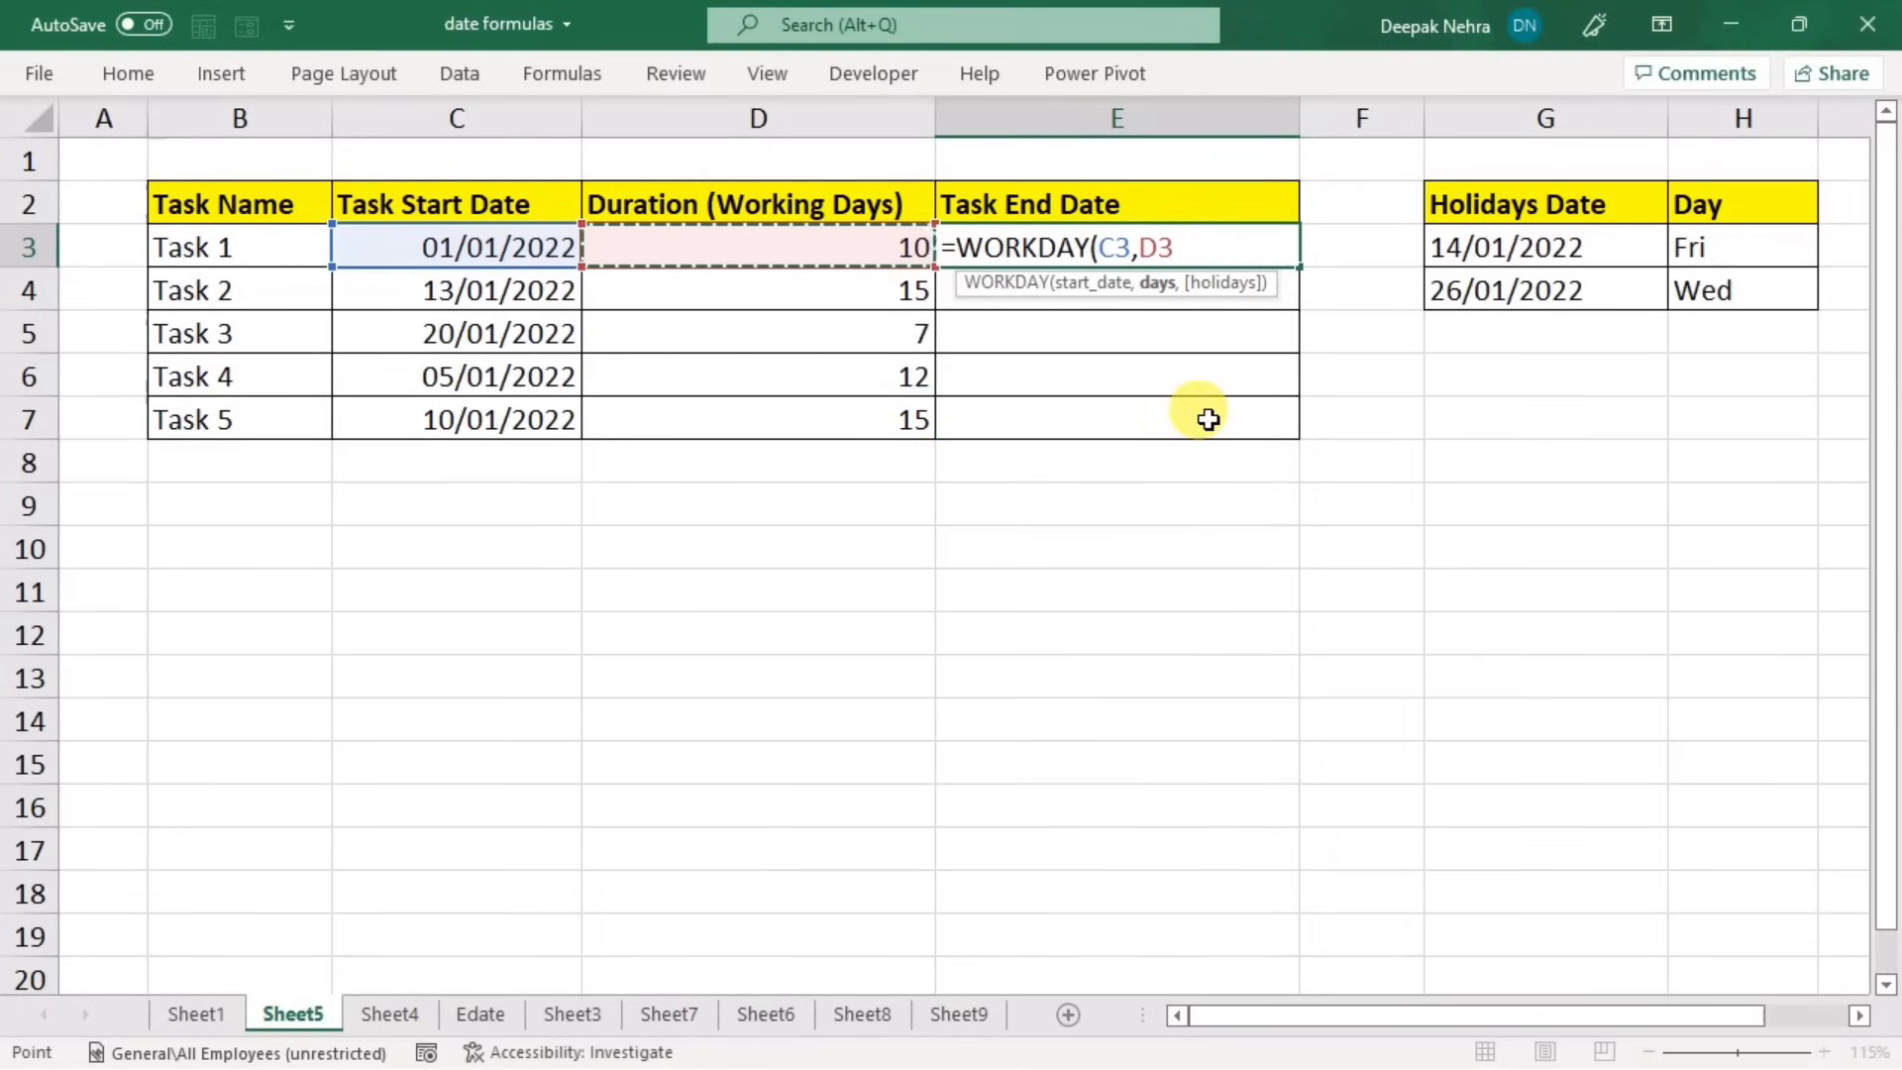
text())
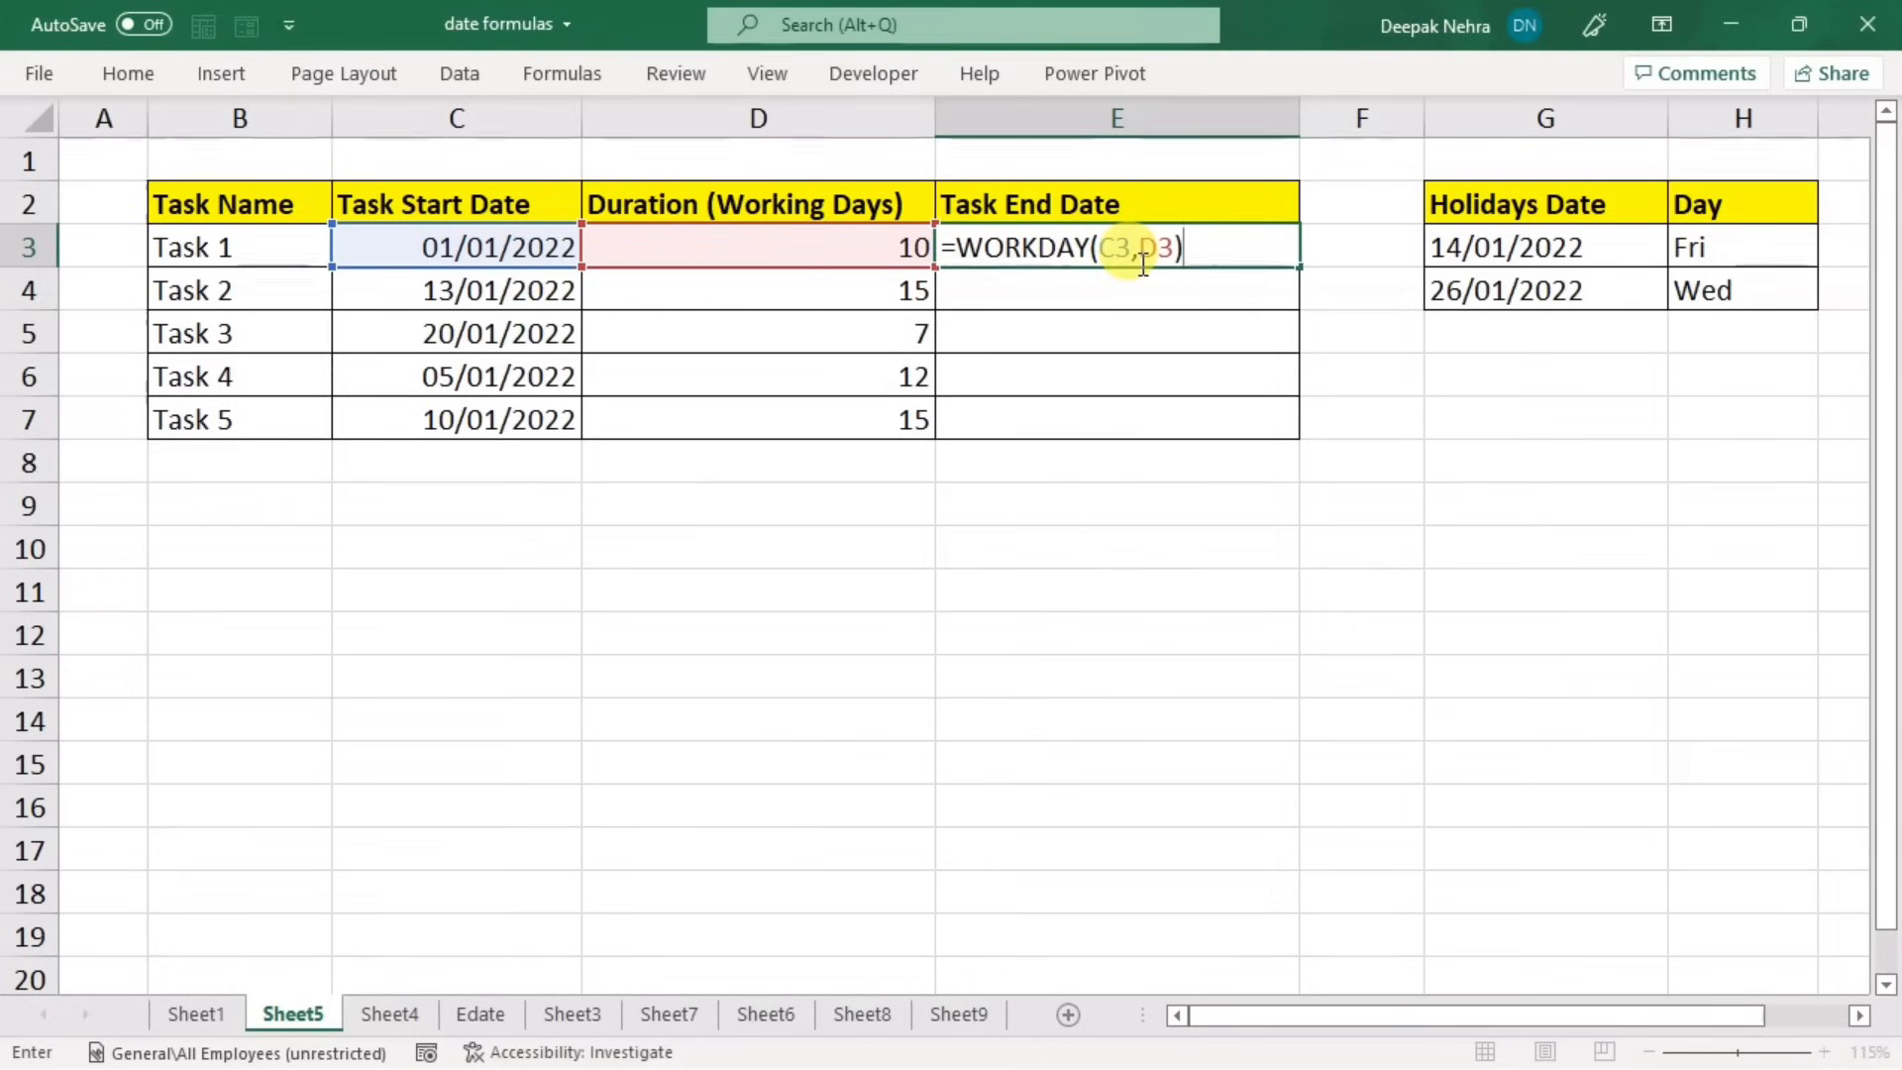
key(Return)
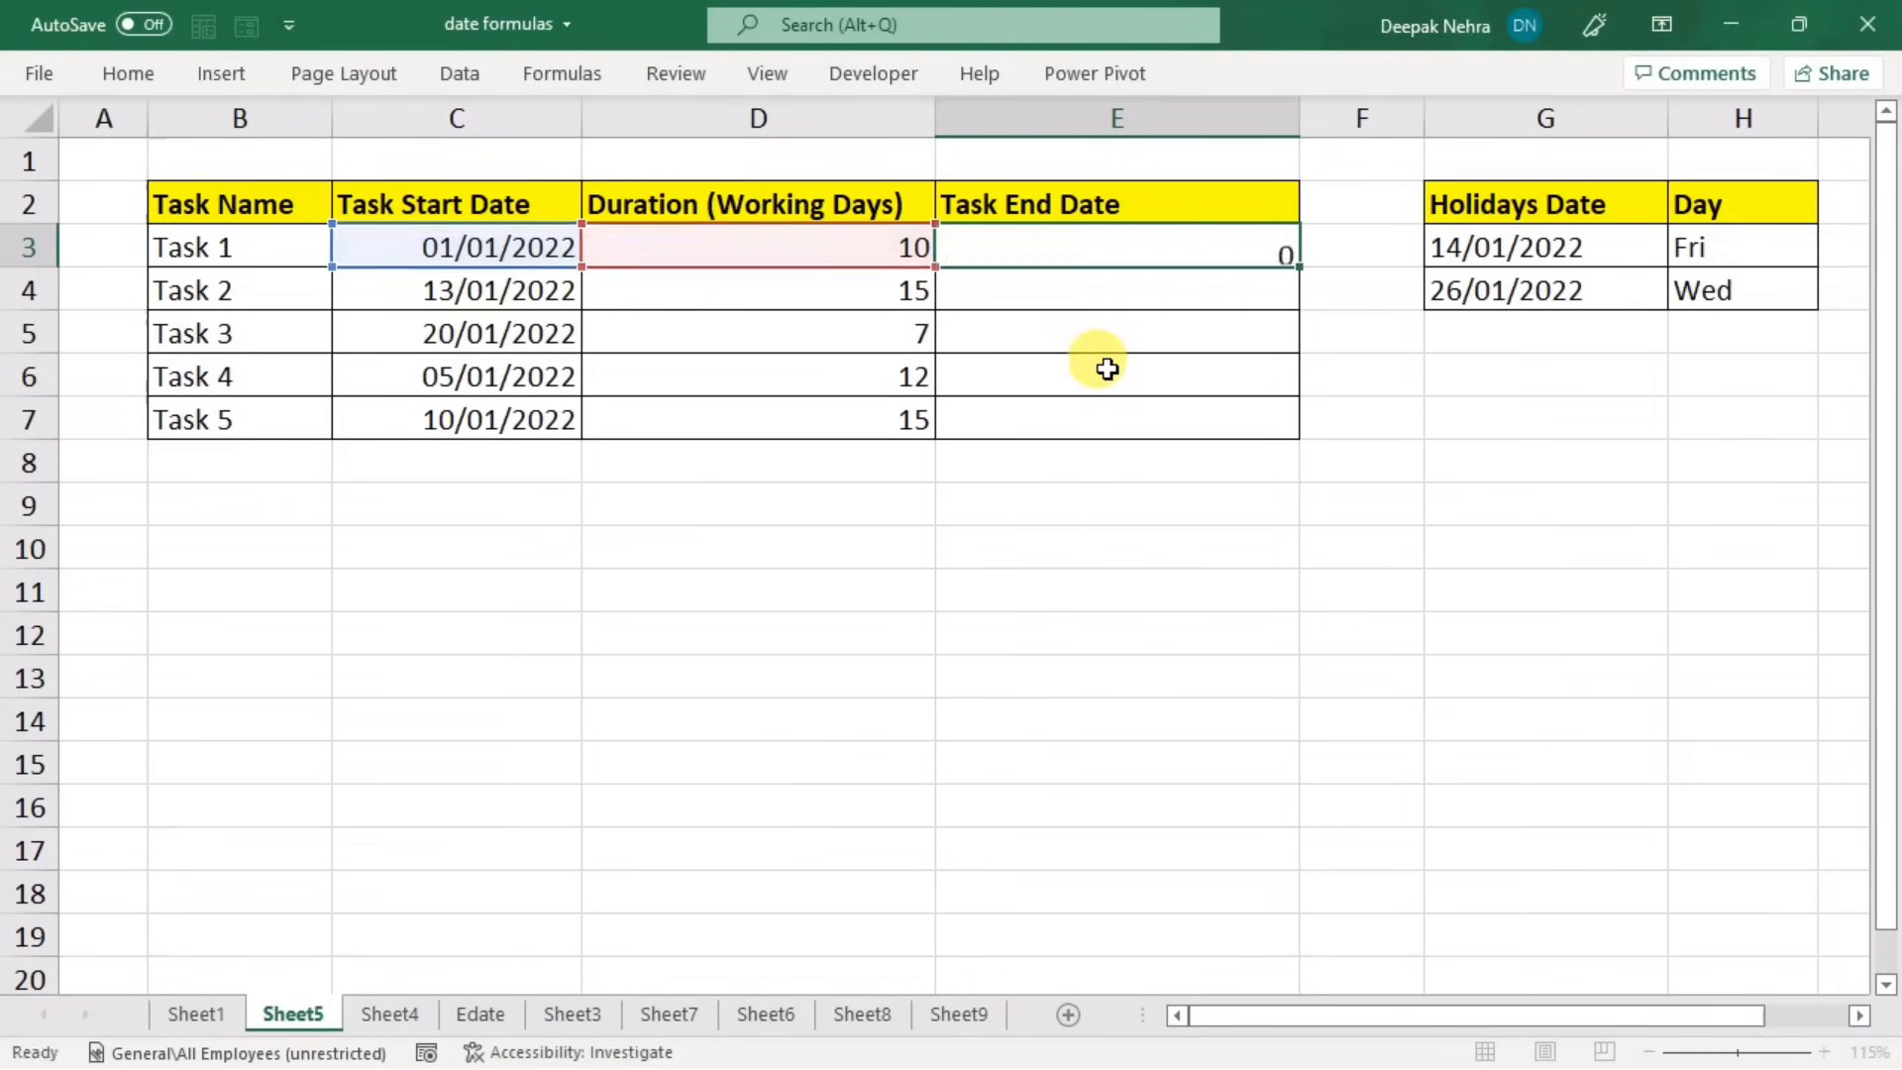
- Format the Task End Date cells E3:E7 as Short Date
drag(1144, 246, 1127, 418)
click(117, 74)
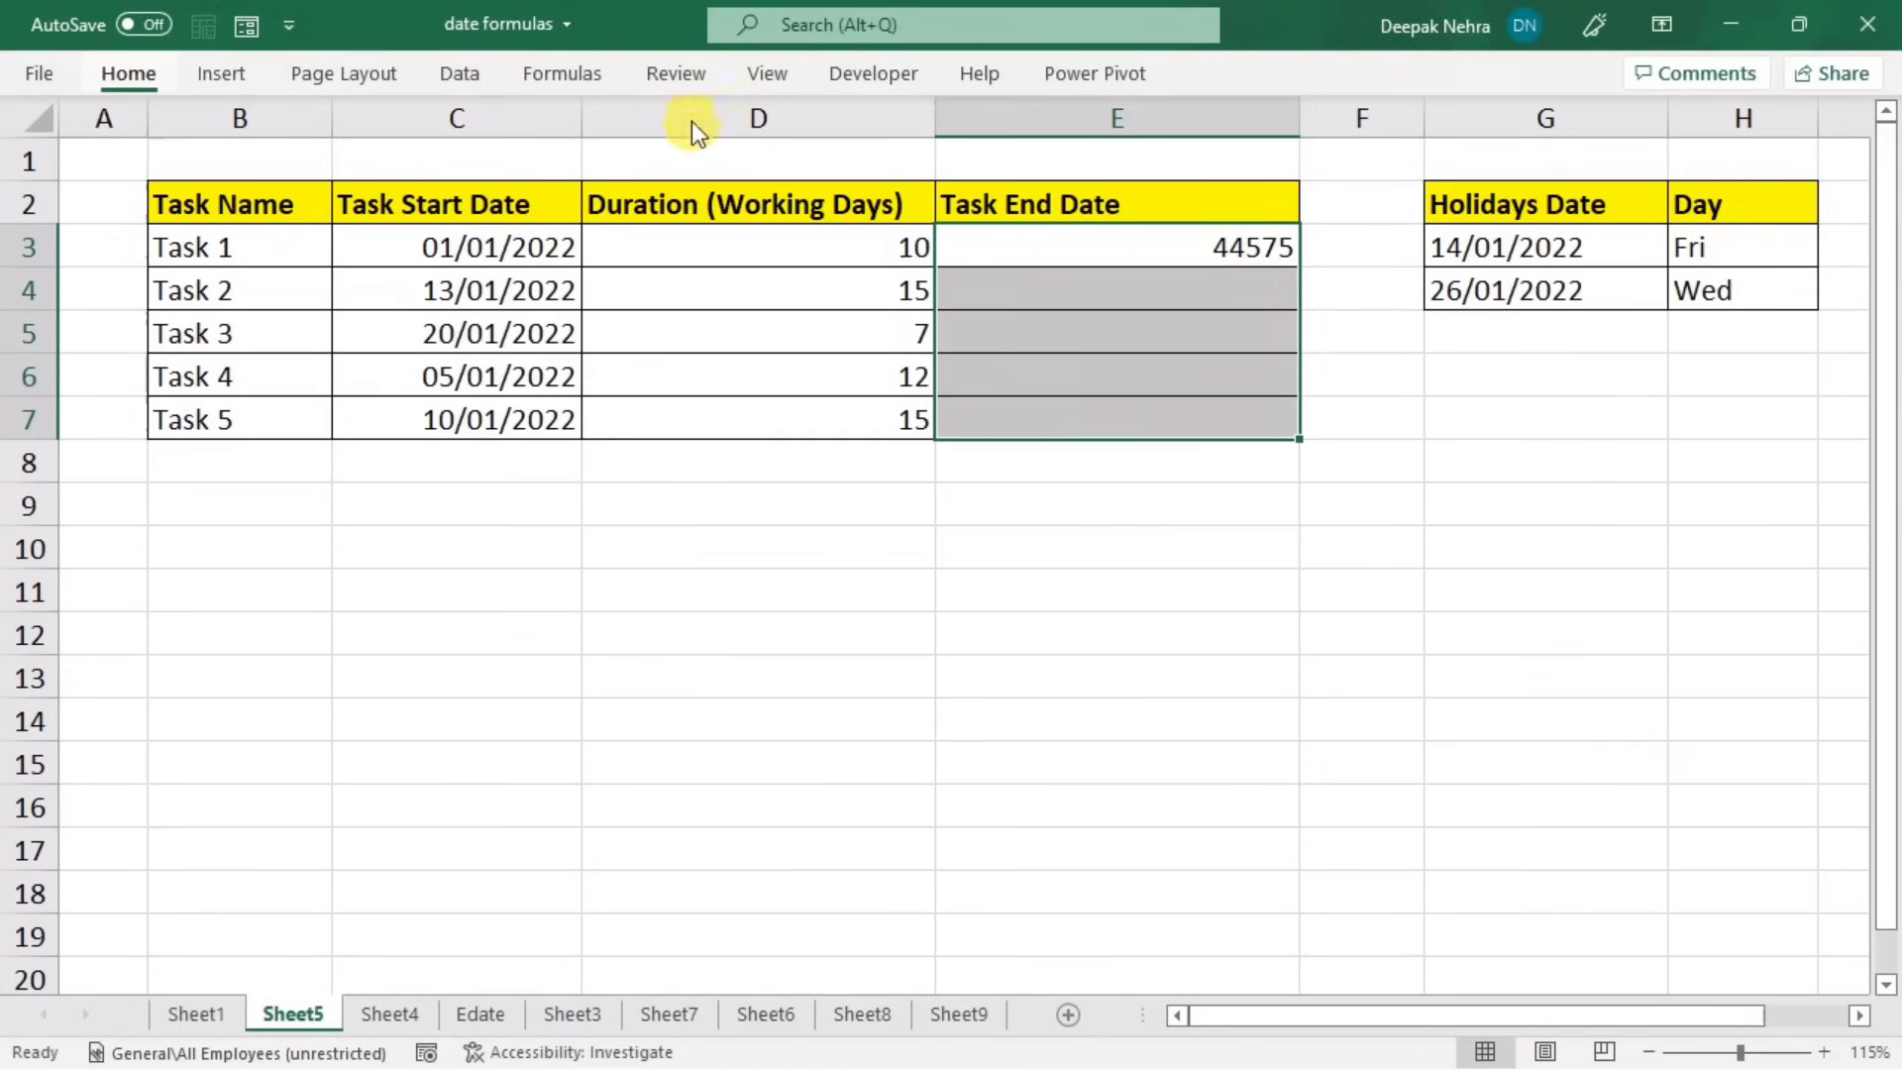
click(967, 129)
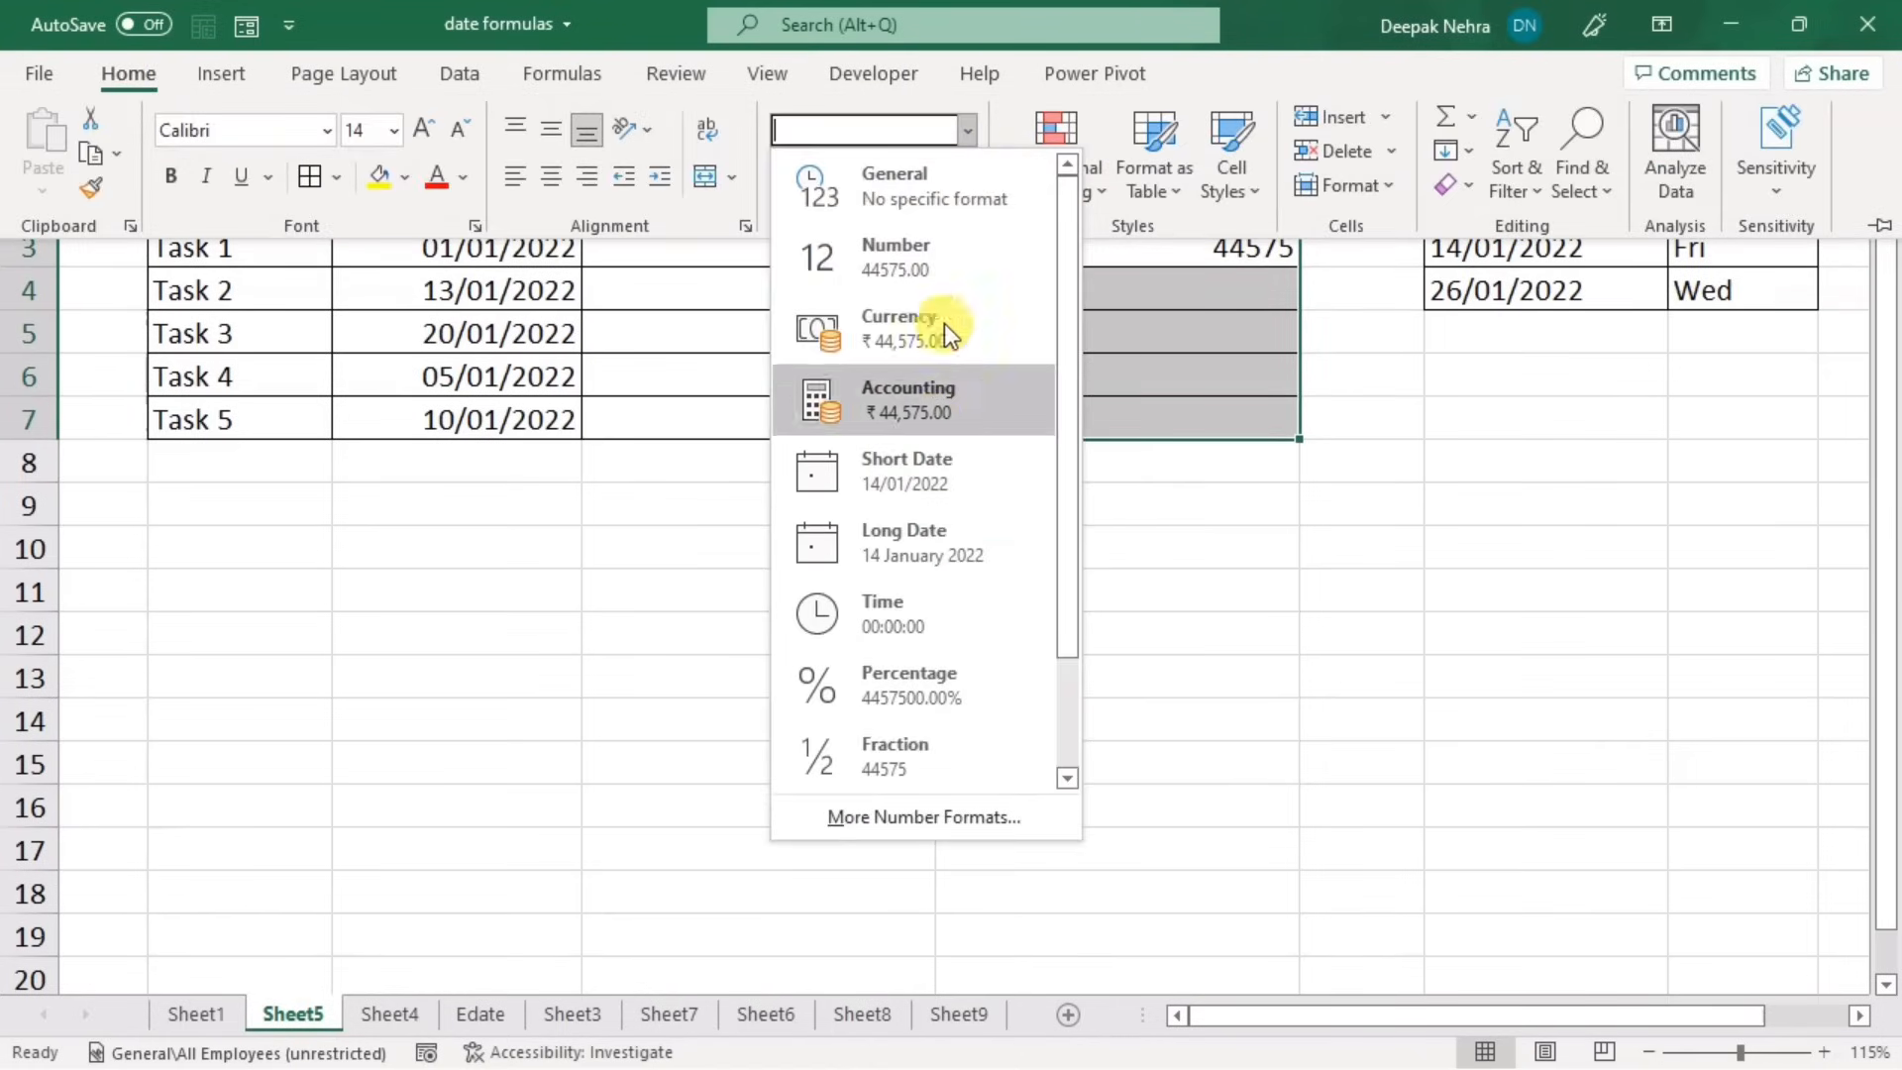
click(937, 471)
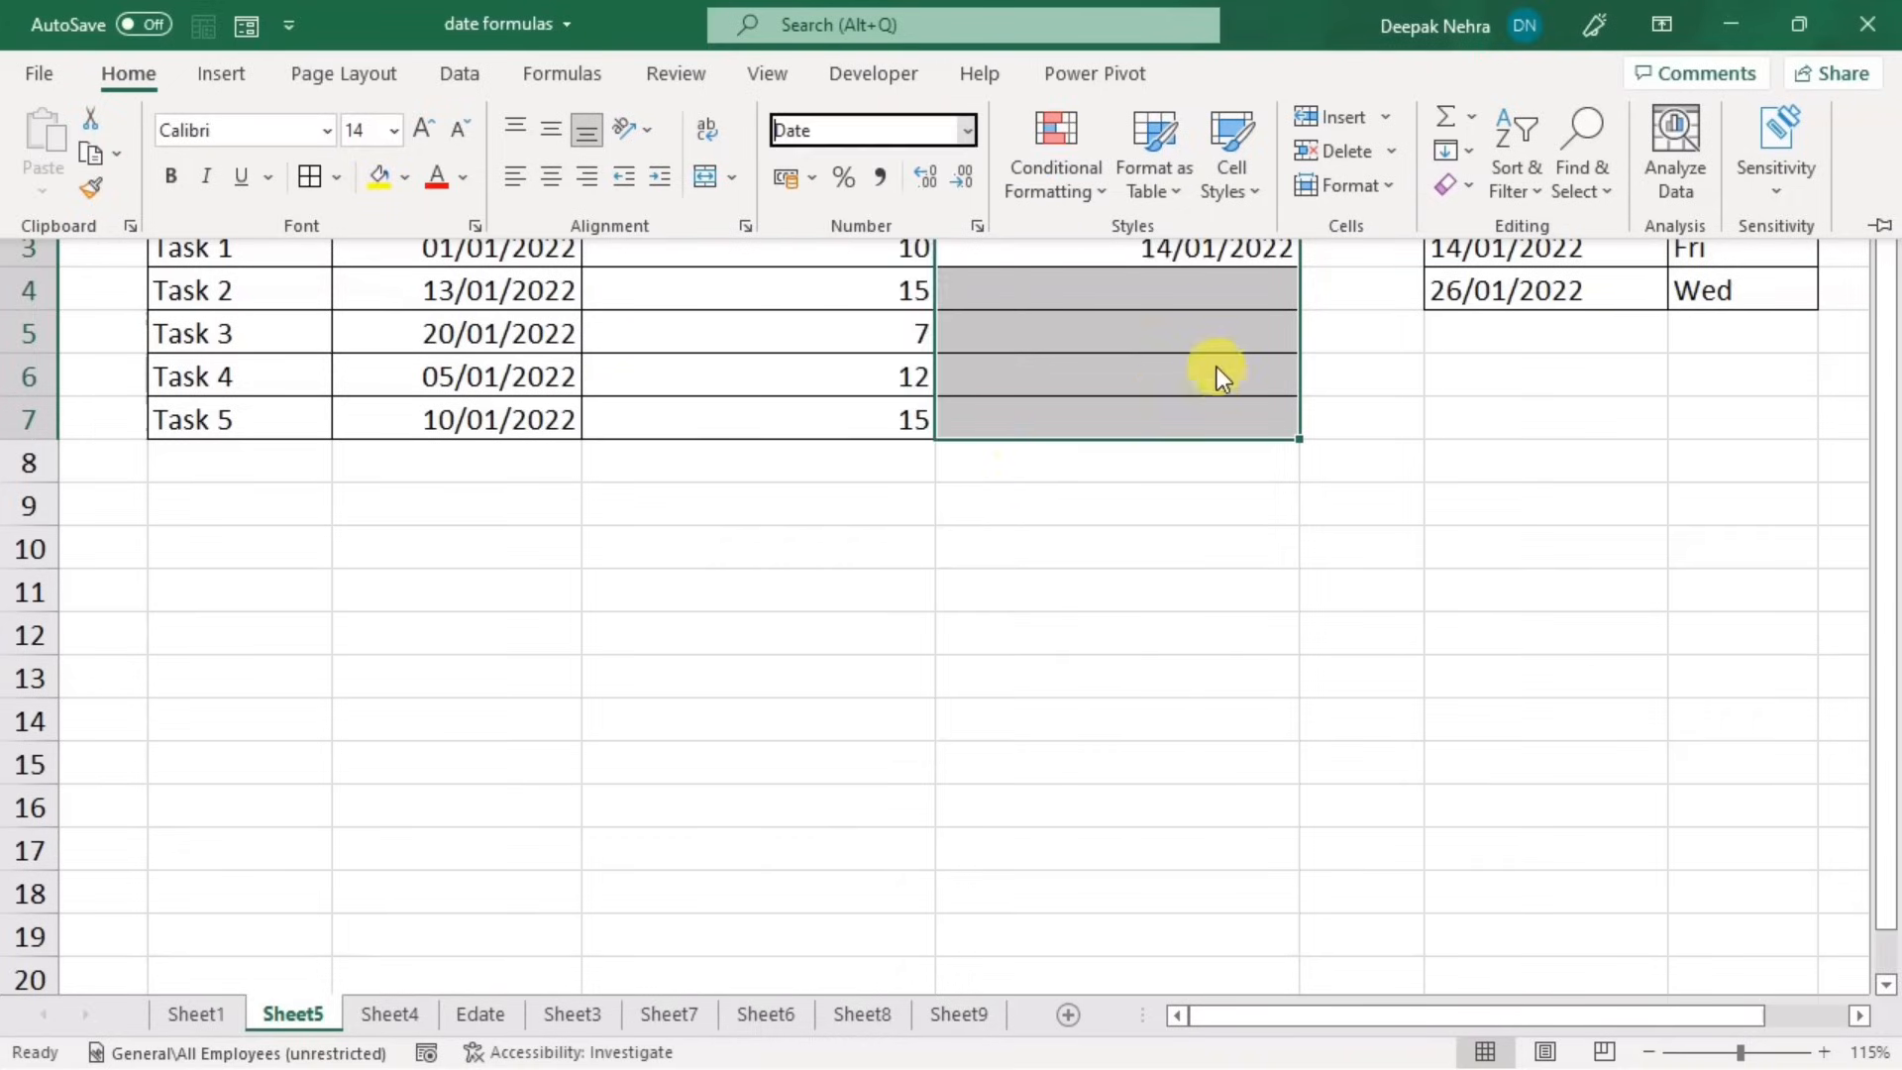
click(1153, 629)
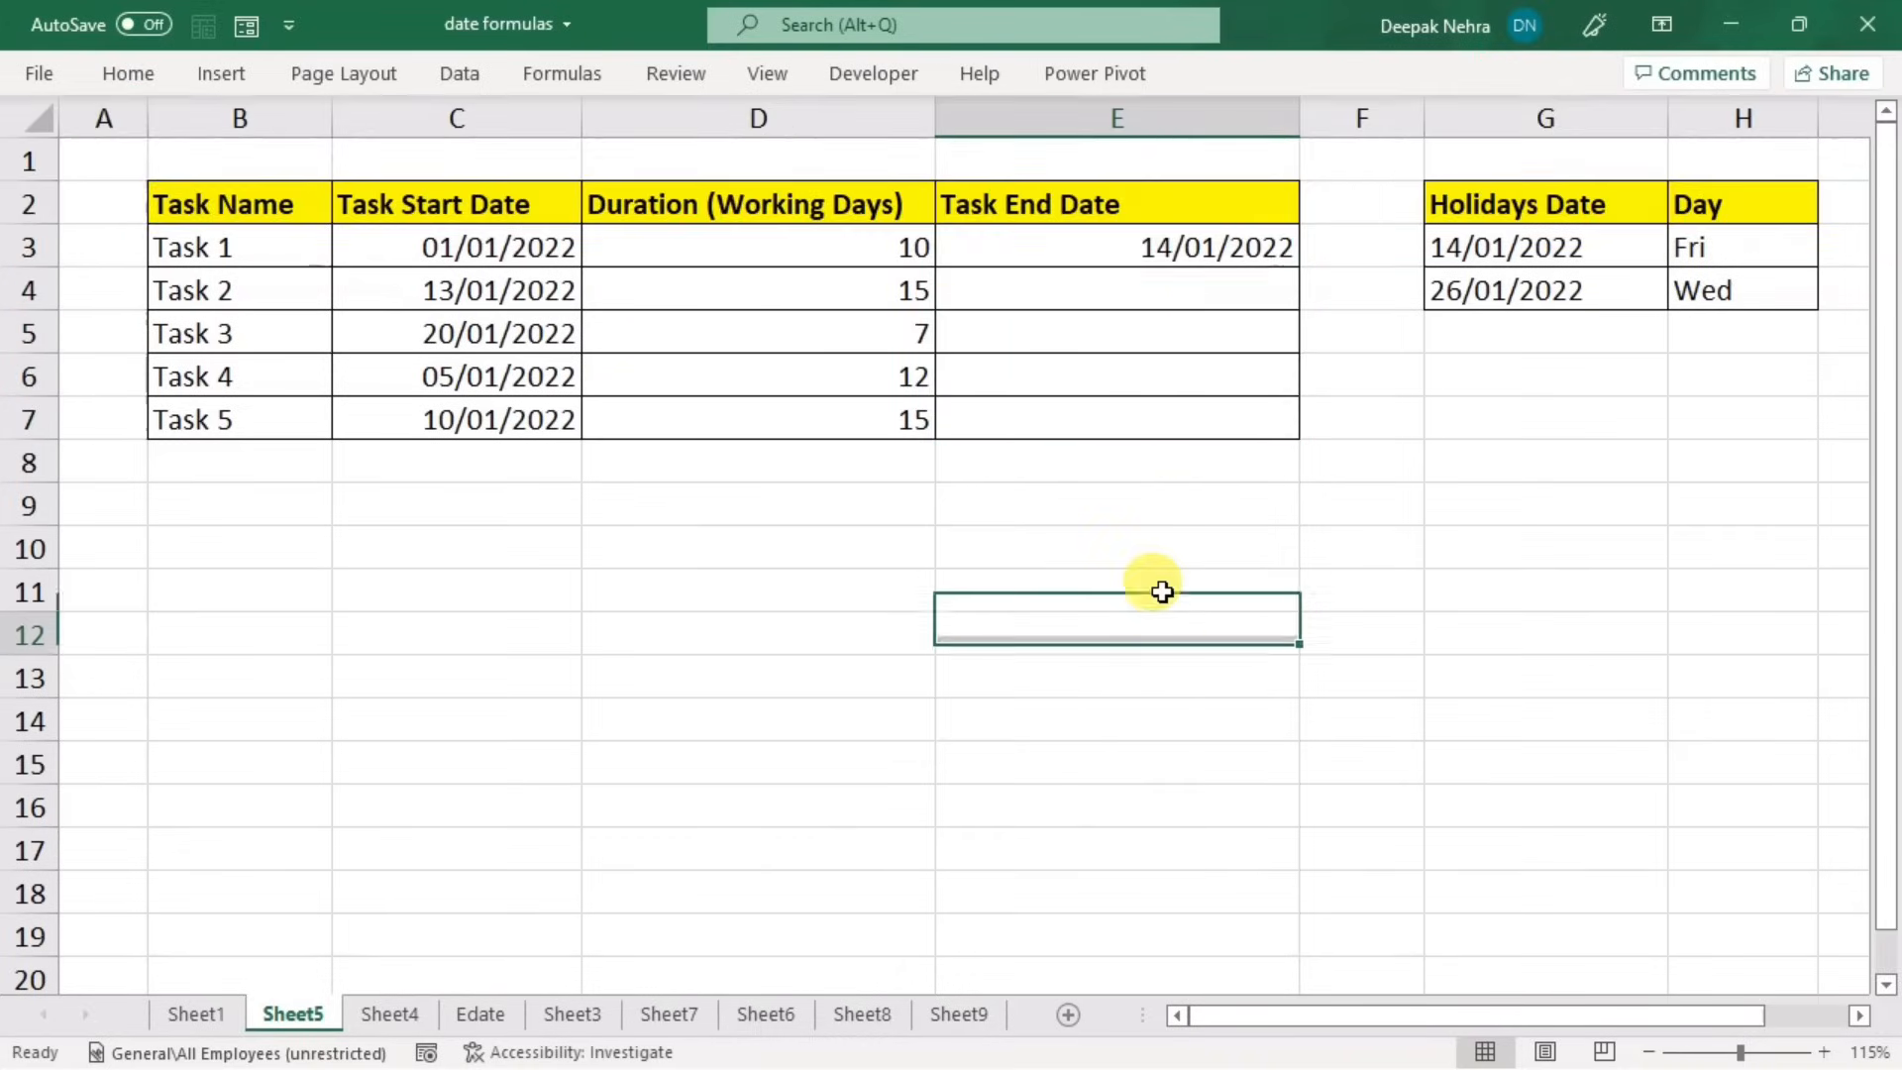
- Copy the WORKDAY formula from E3 down through E7 for all five tasks
click(1226, 248)
drag(1299, 273, 1279, 433)
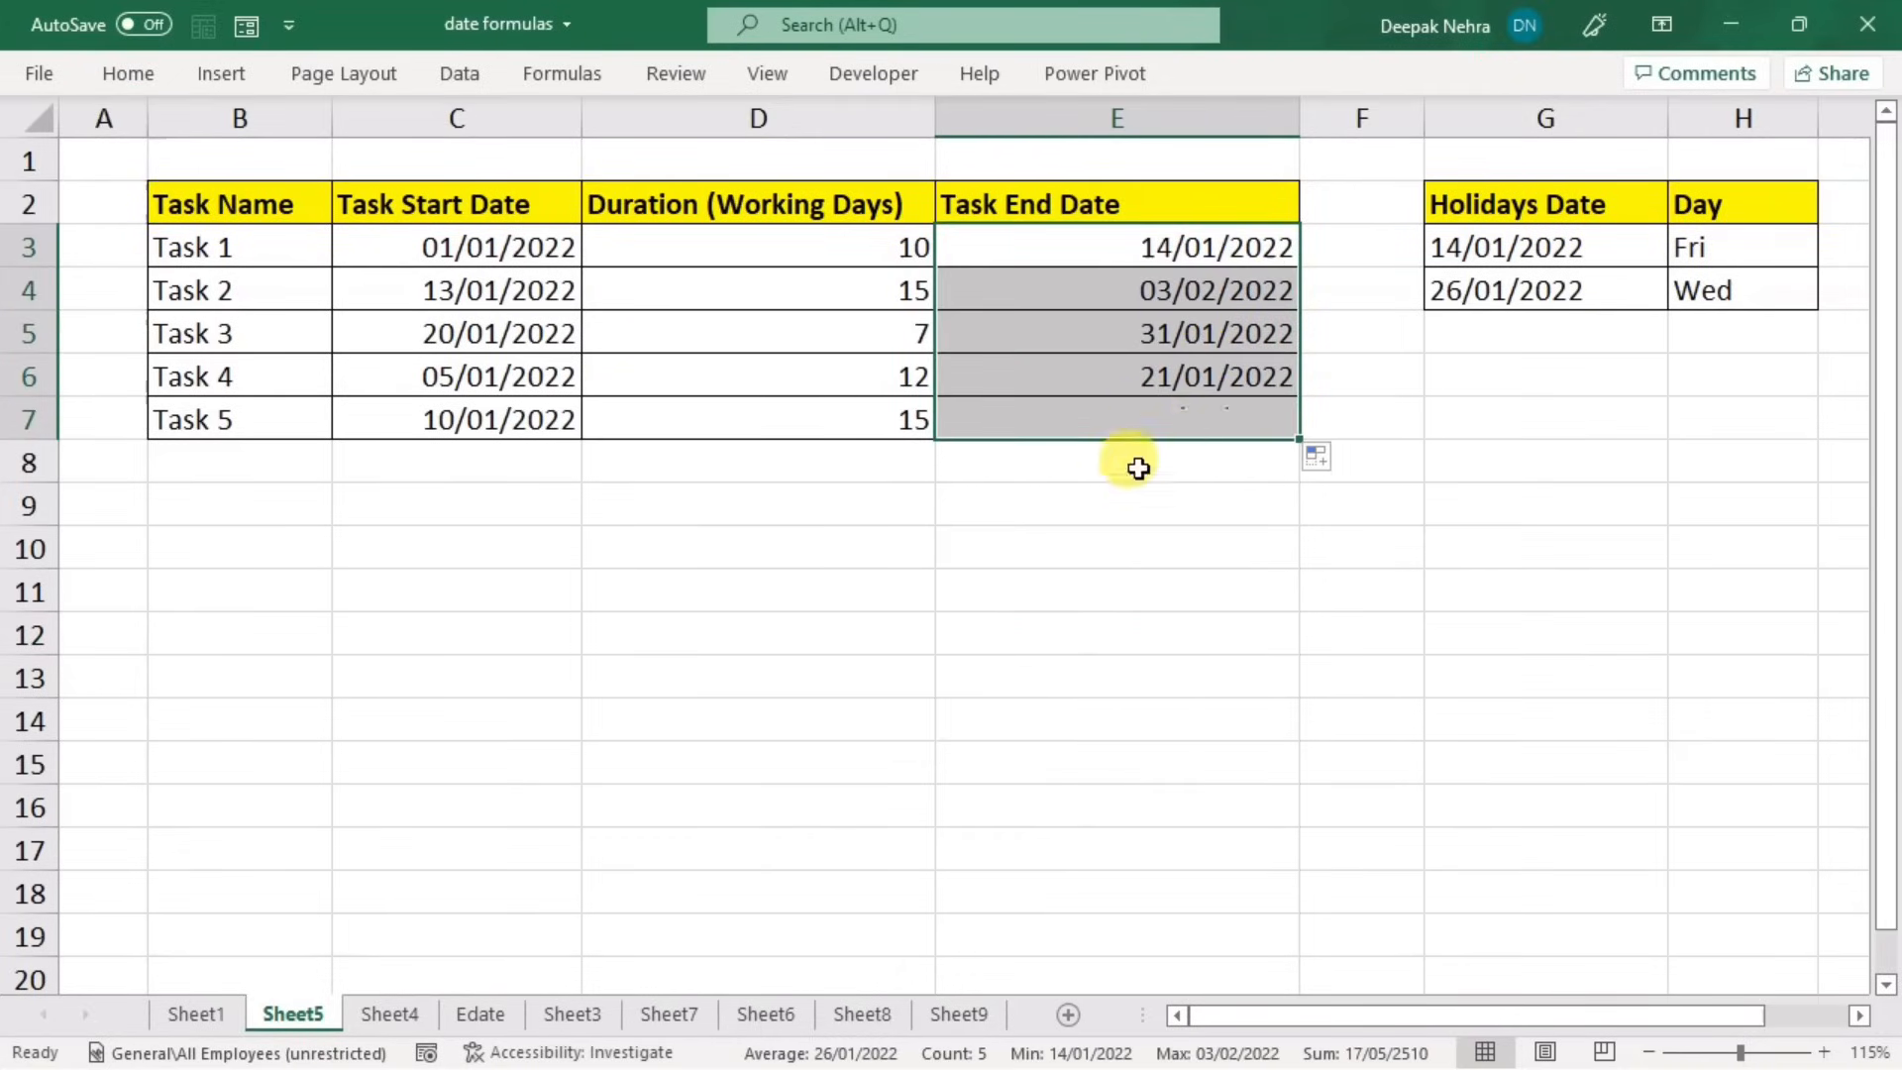
click(496, 244)
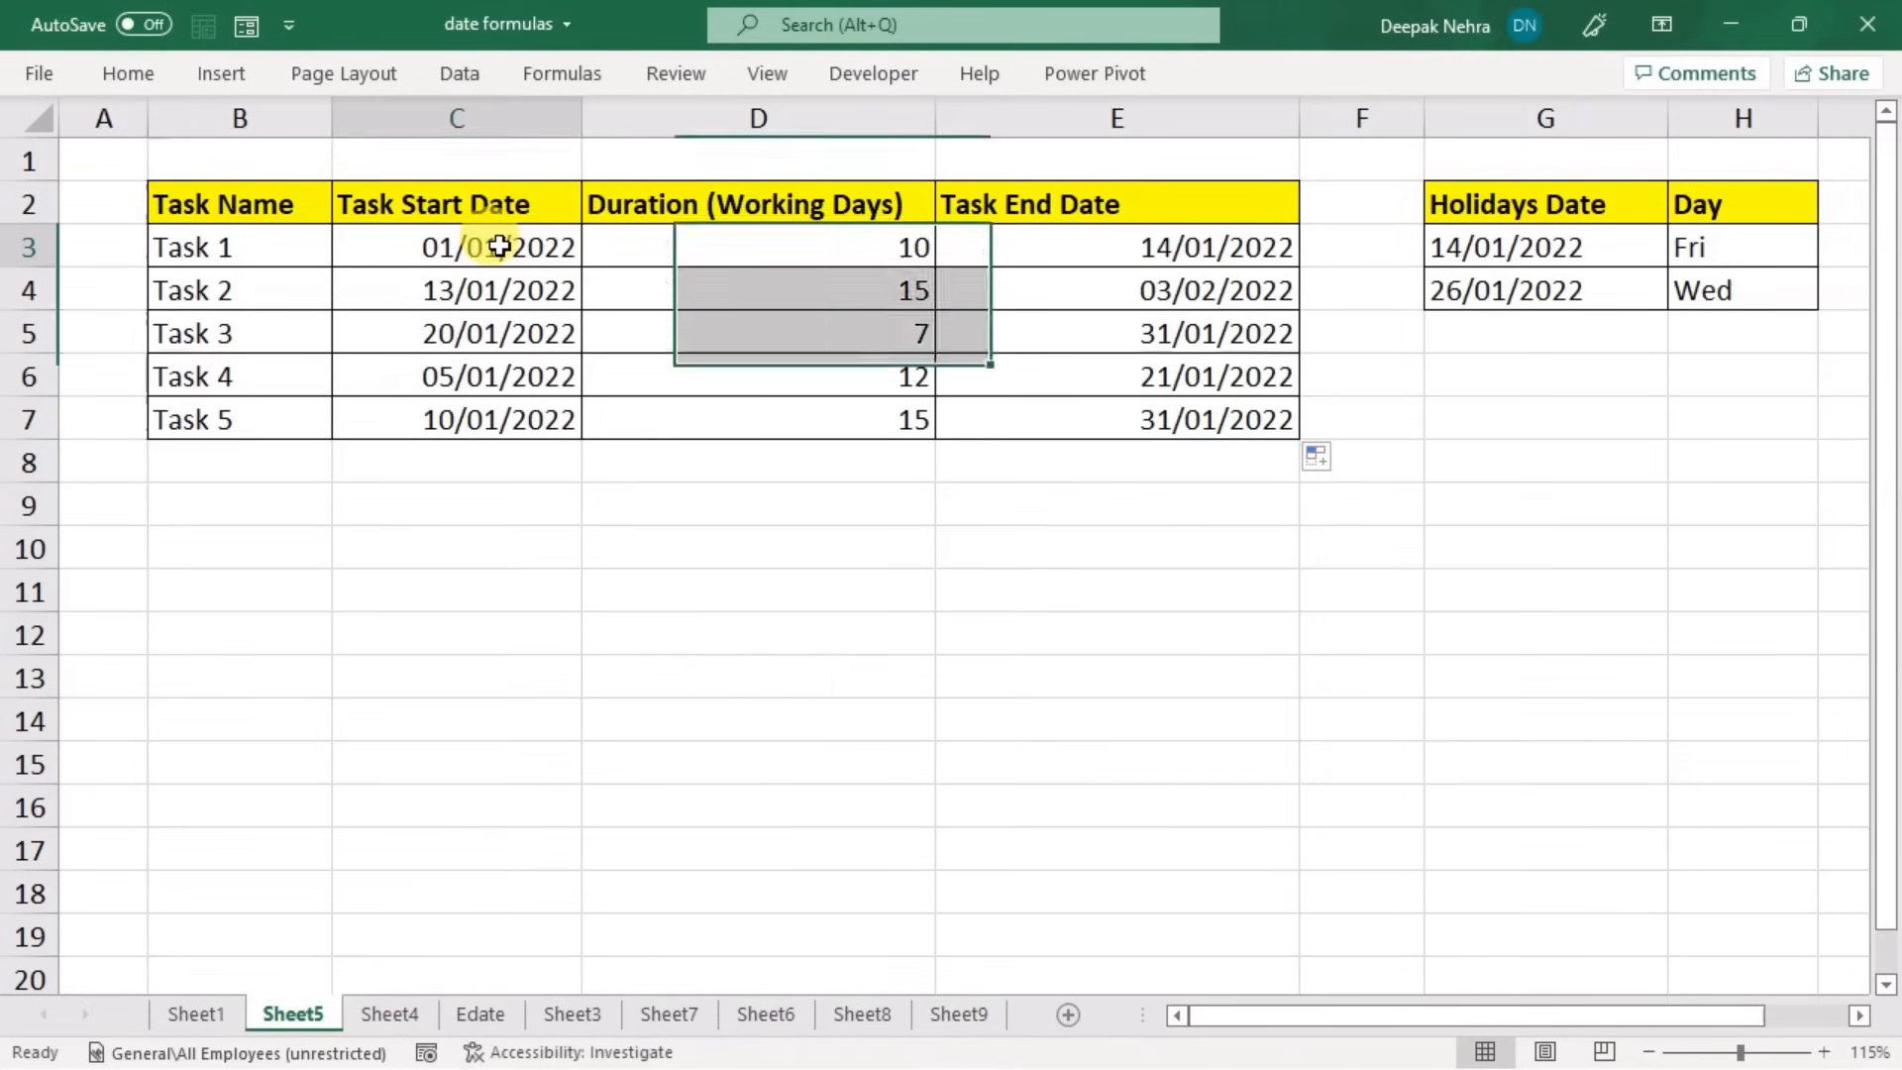
click(852, 256)
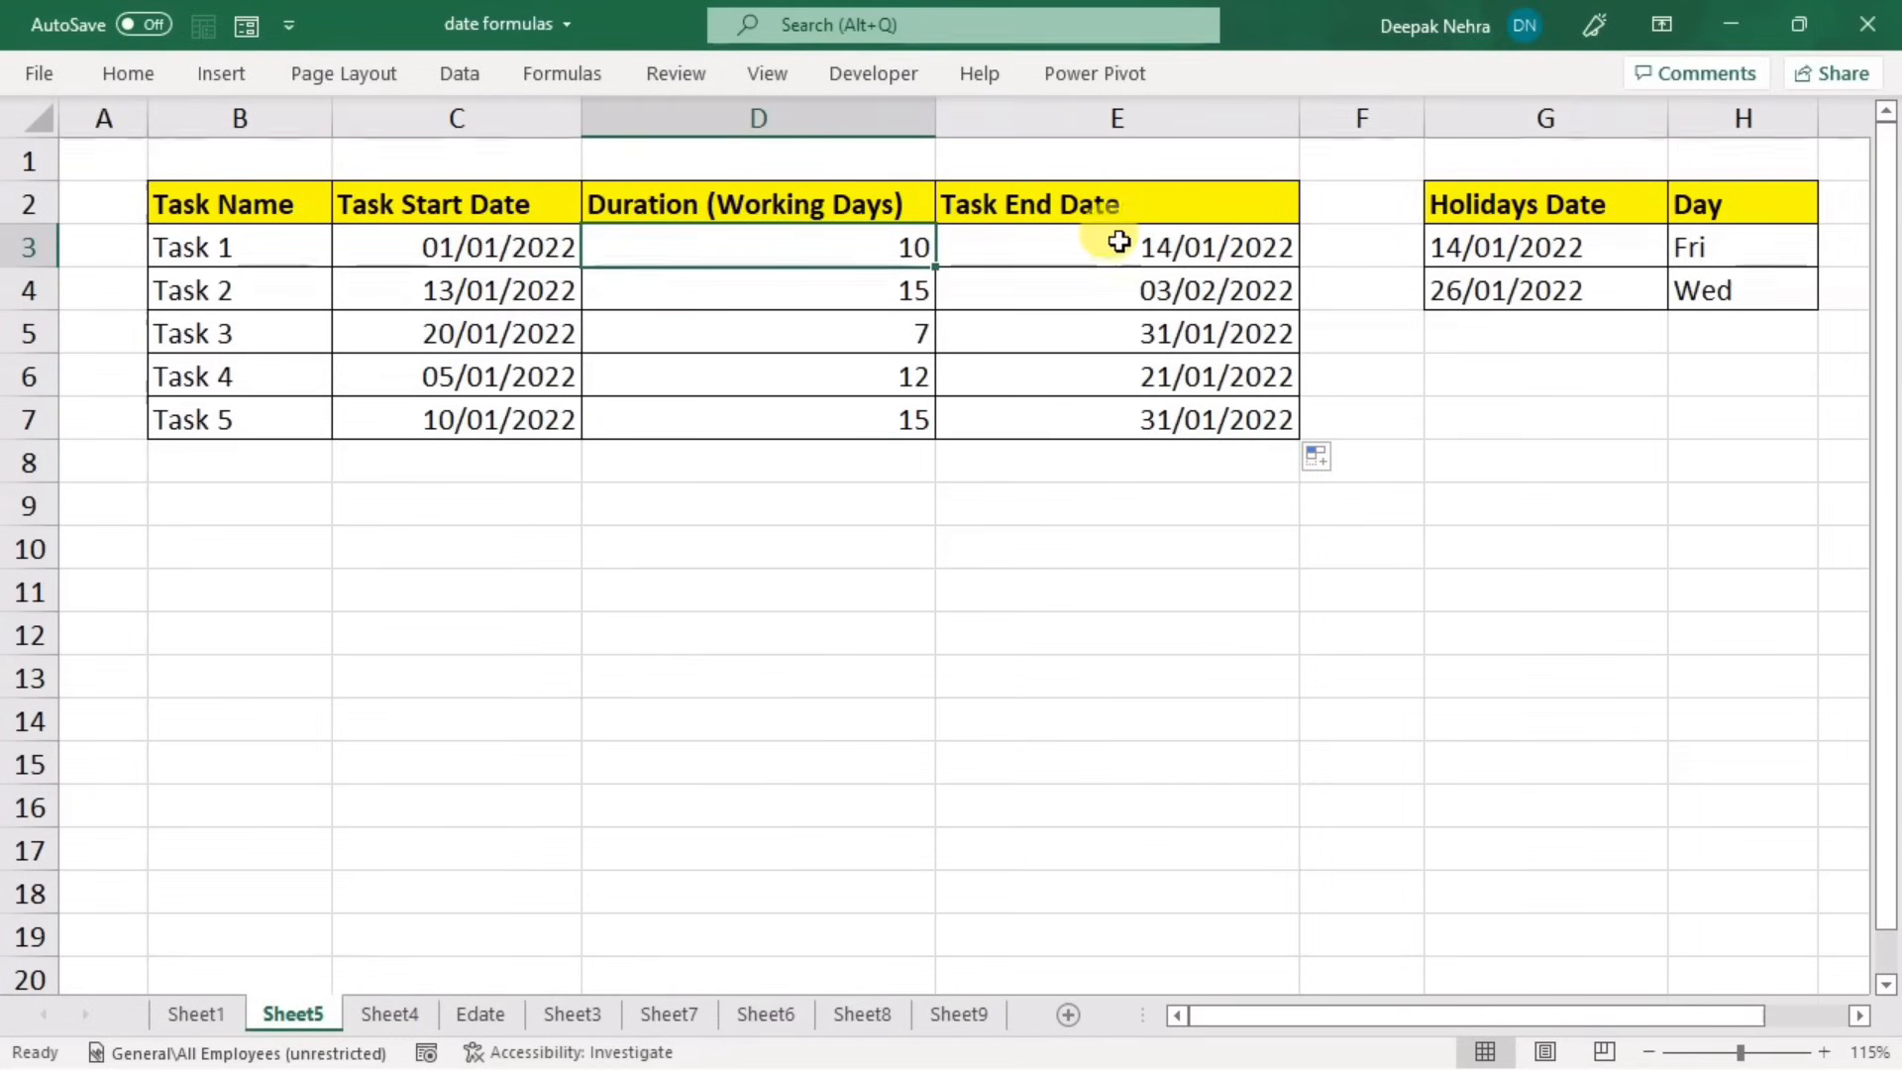
click(1171, 254)
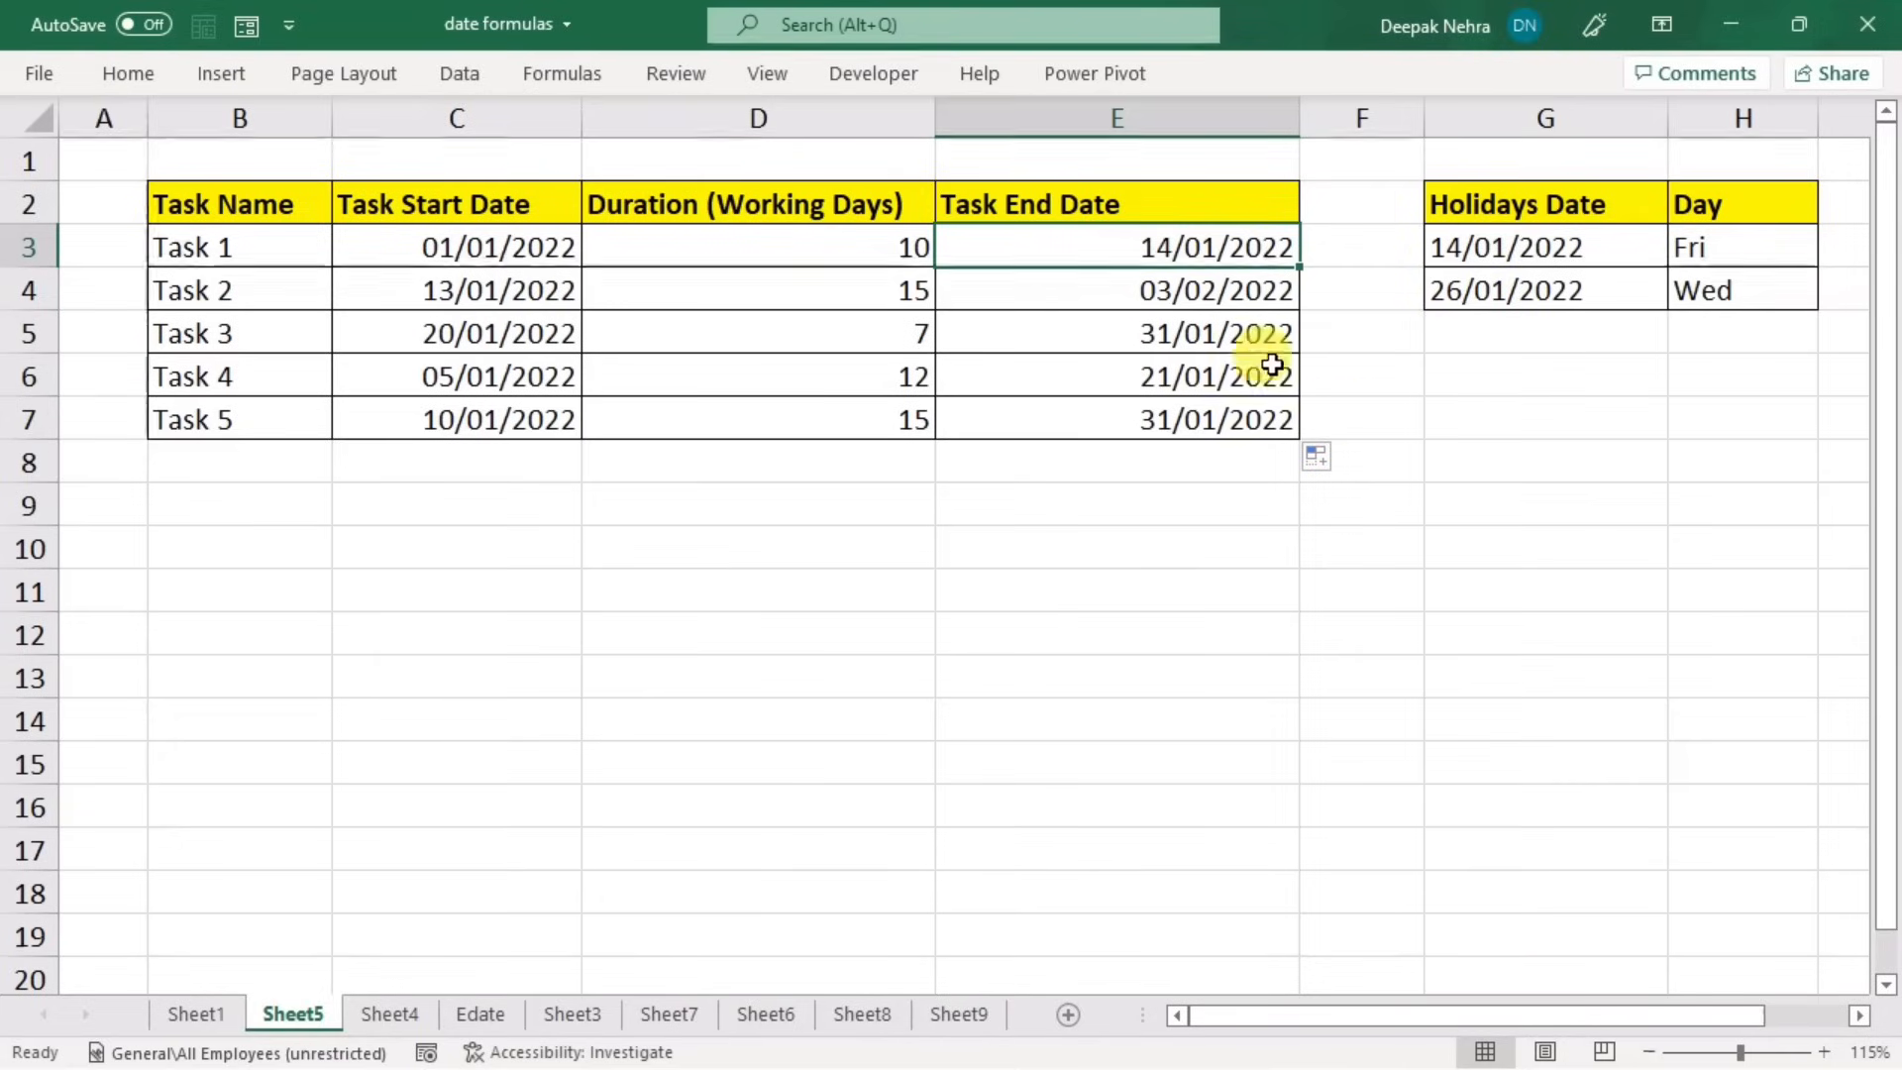
- Clear the end dates of Task 2 to Task 5 in E4:E7
drag(1175, 295, 1172, 412)
key(Delete)
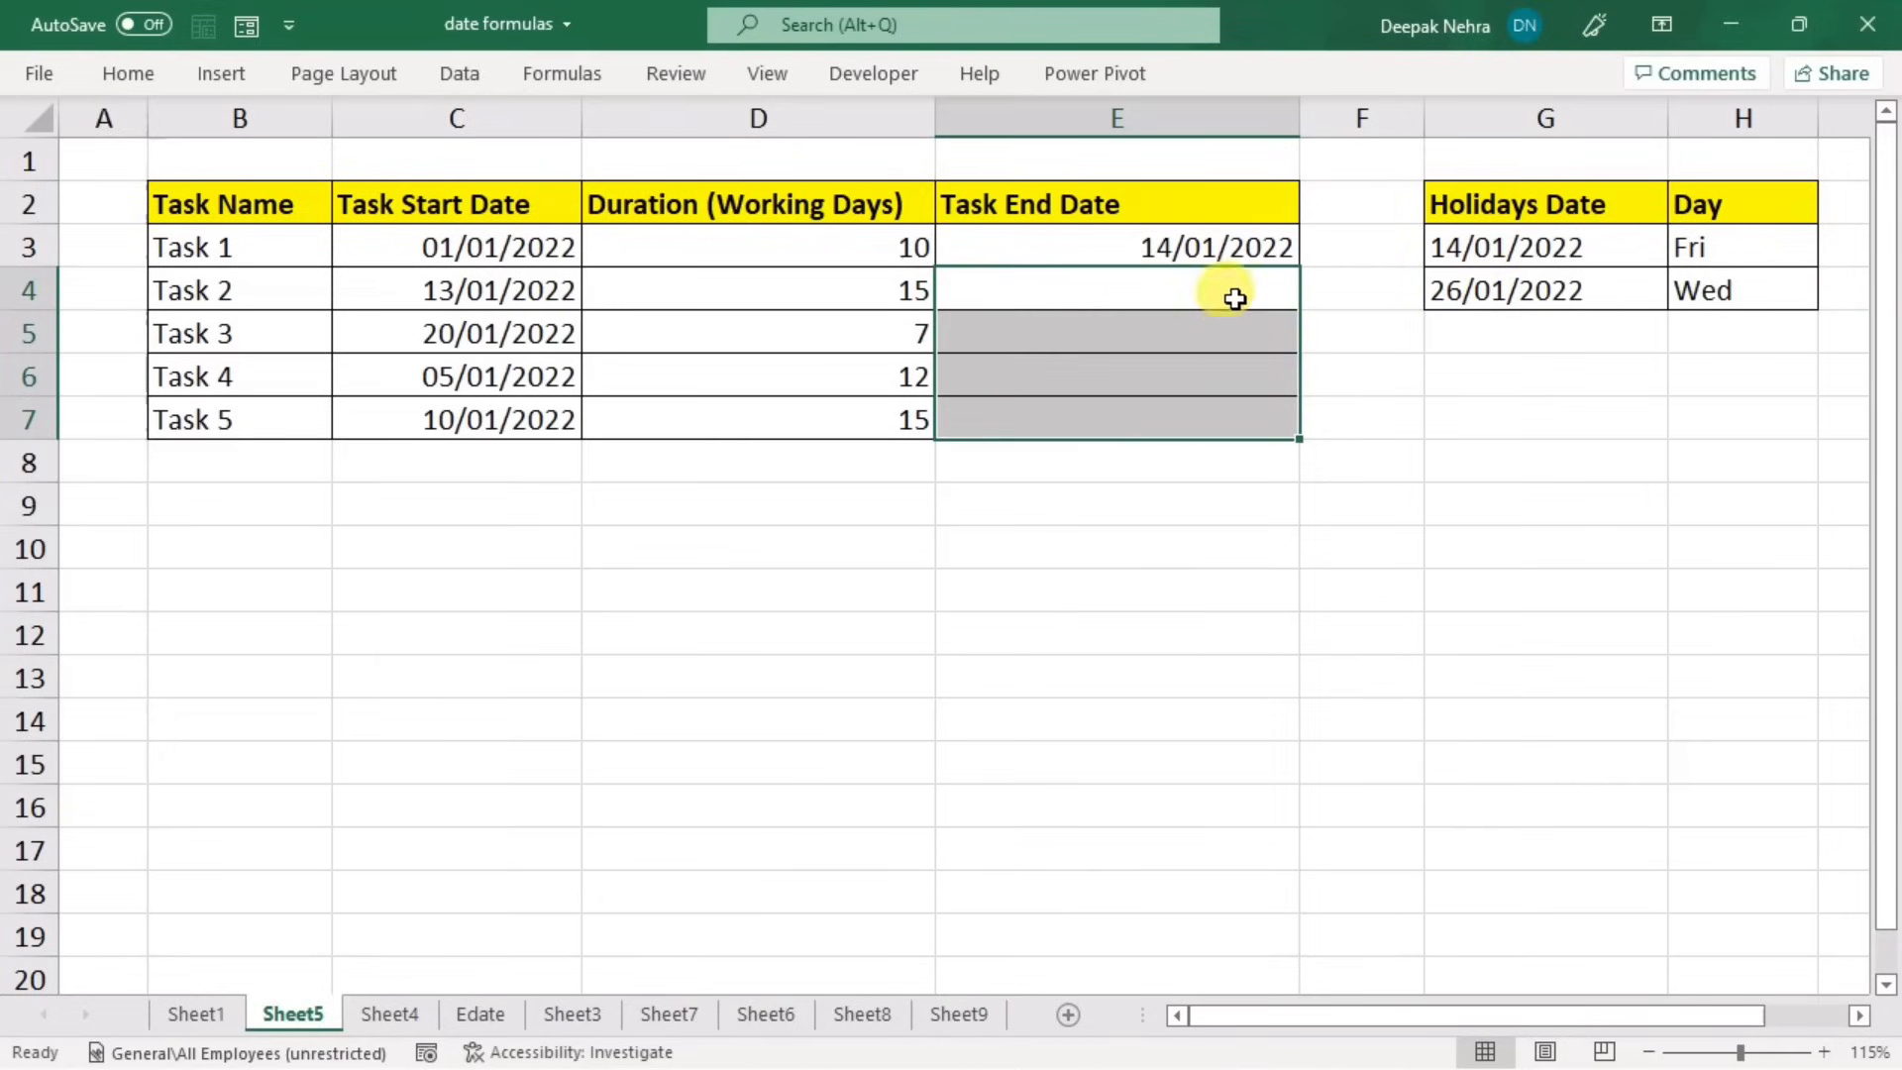
- Add the holiday dates to the E3 formula as =WORKDAY(C3,D3,G3:G4) and fill it down through E7
double_click(1269, 250)
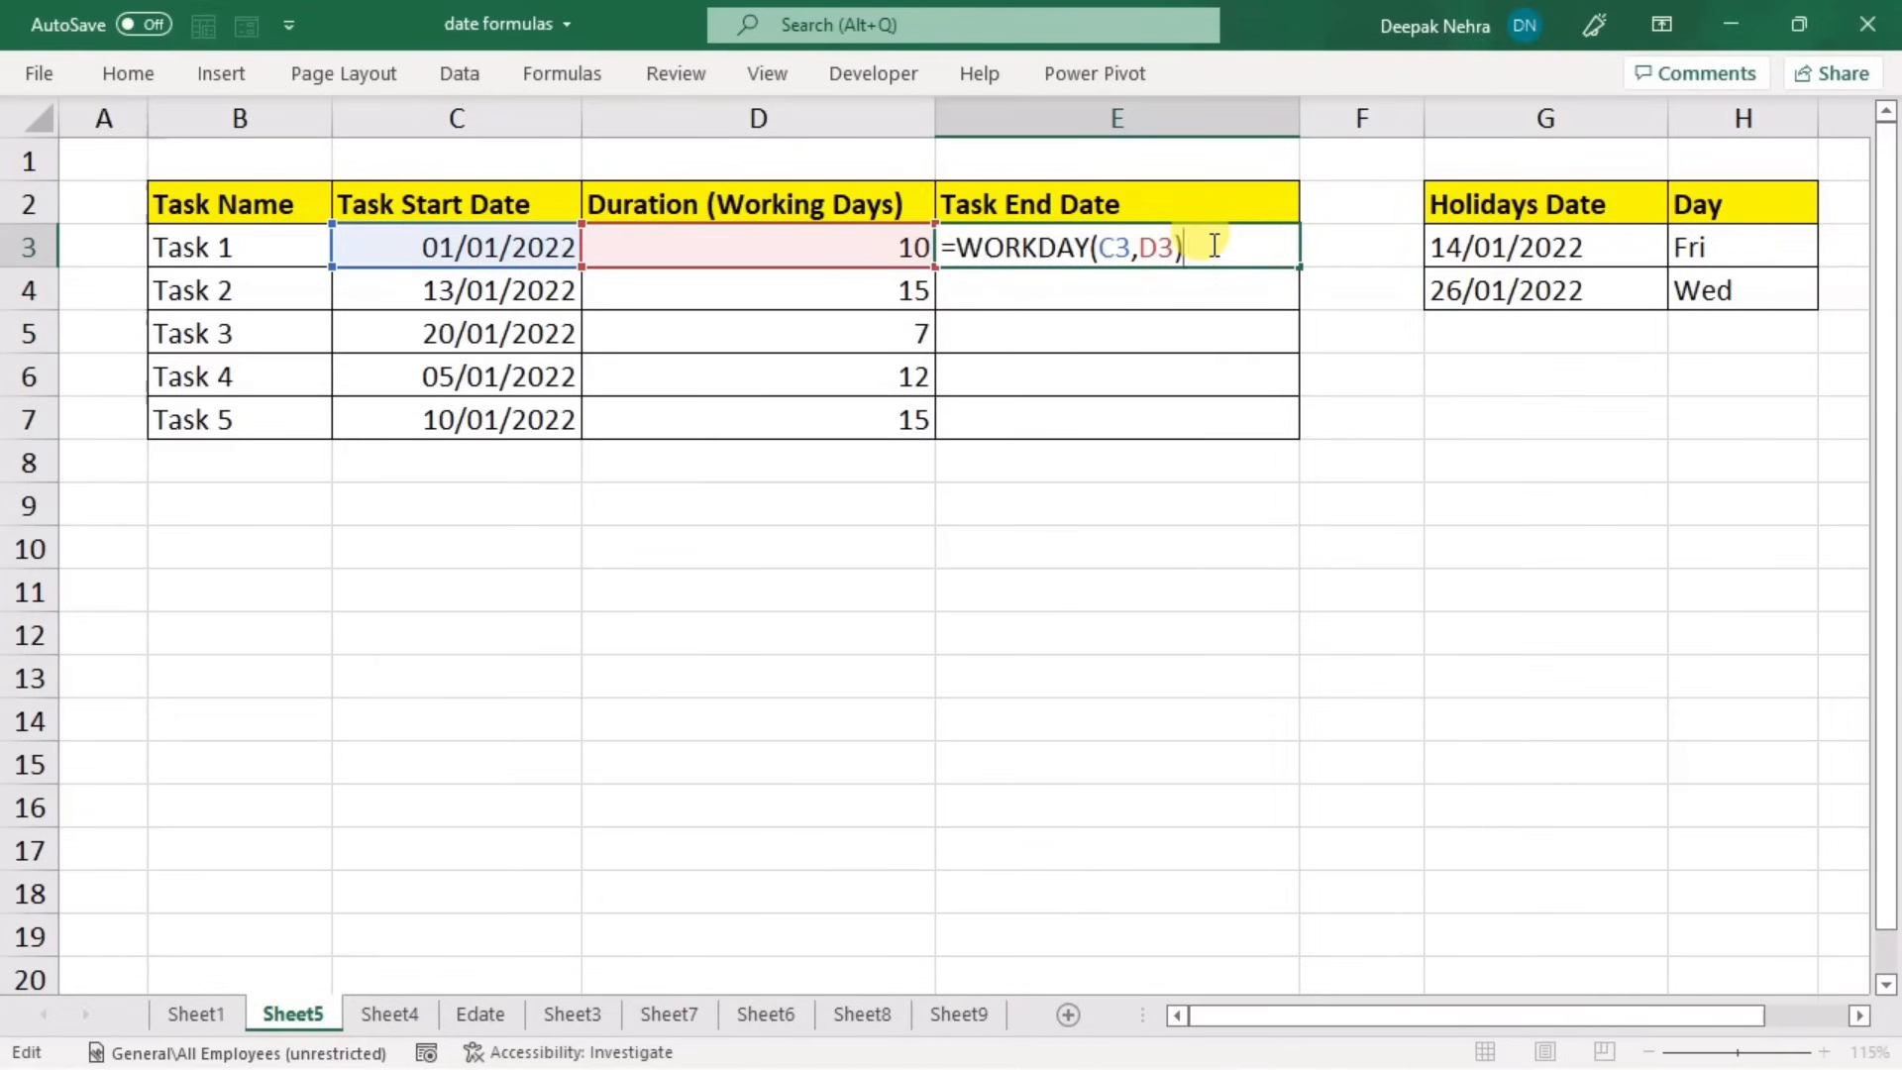
key(BackSpace)
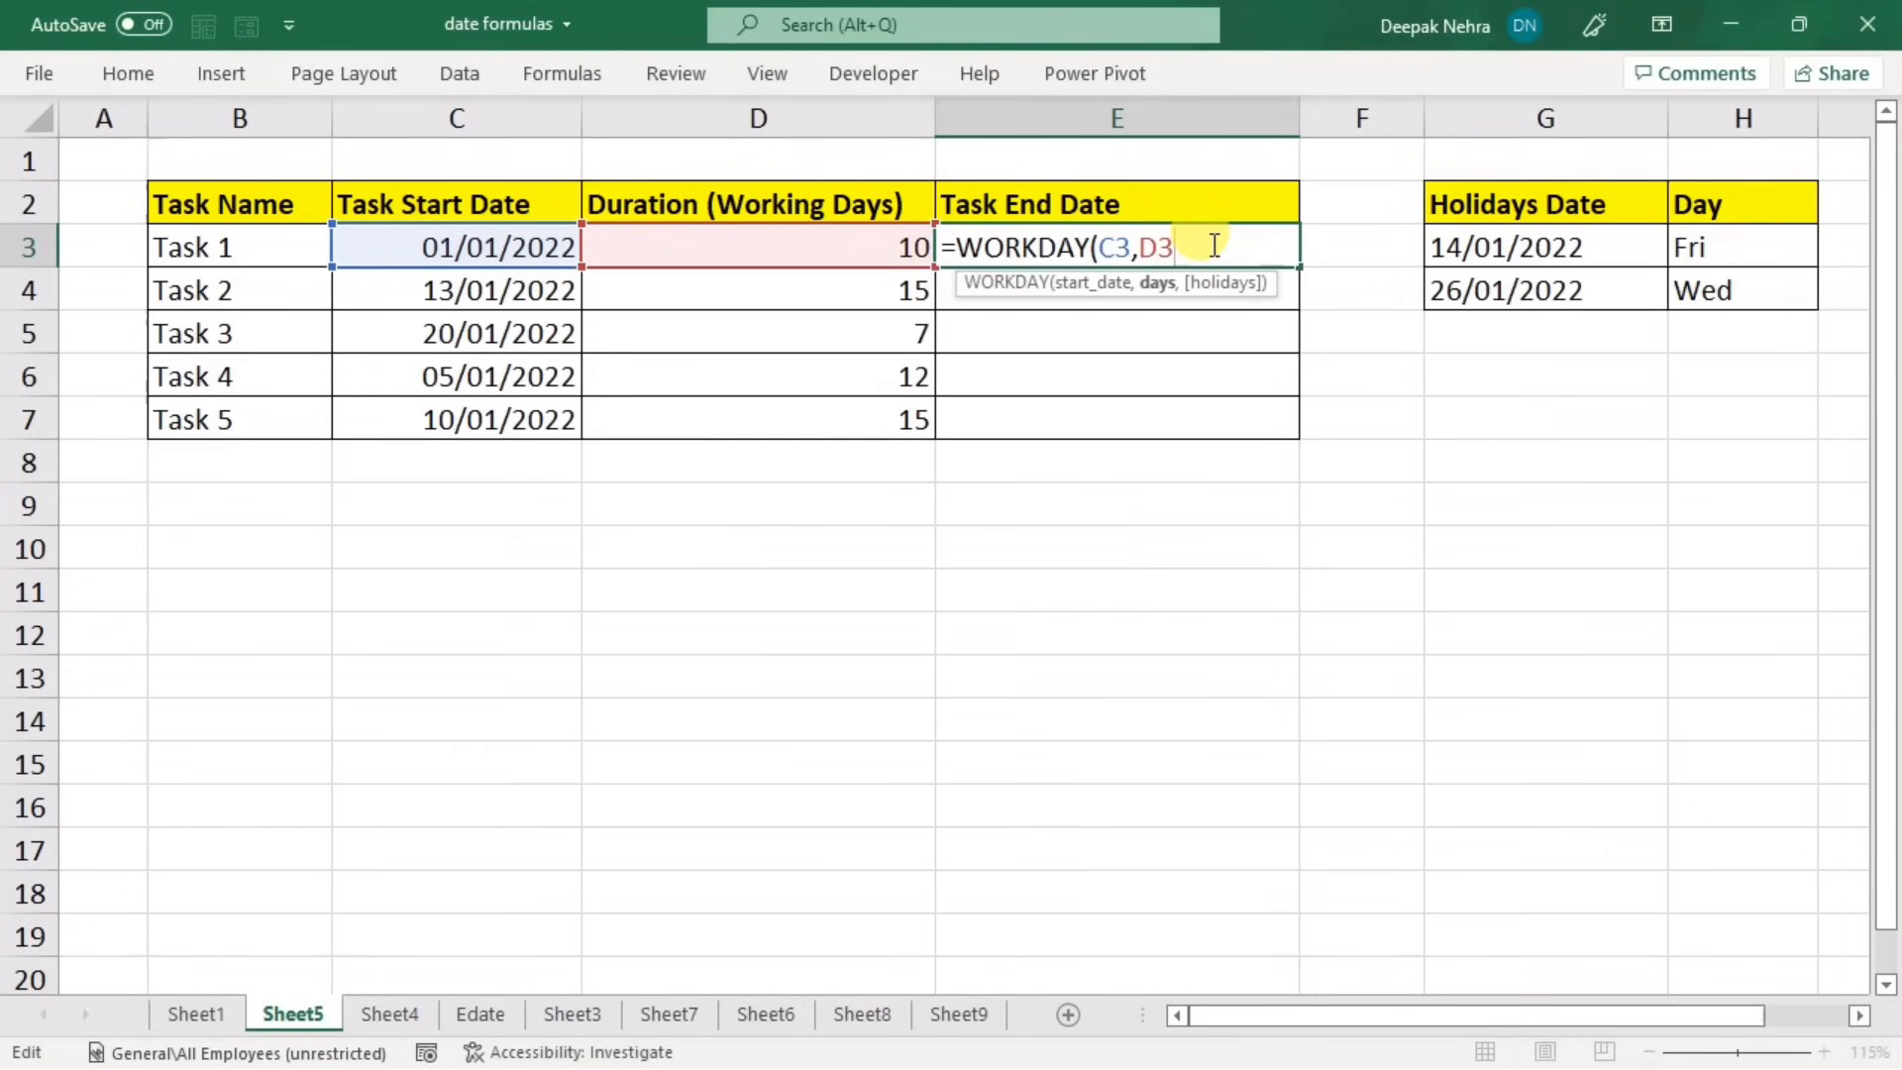
text(,)
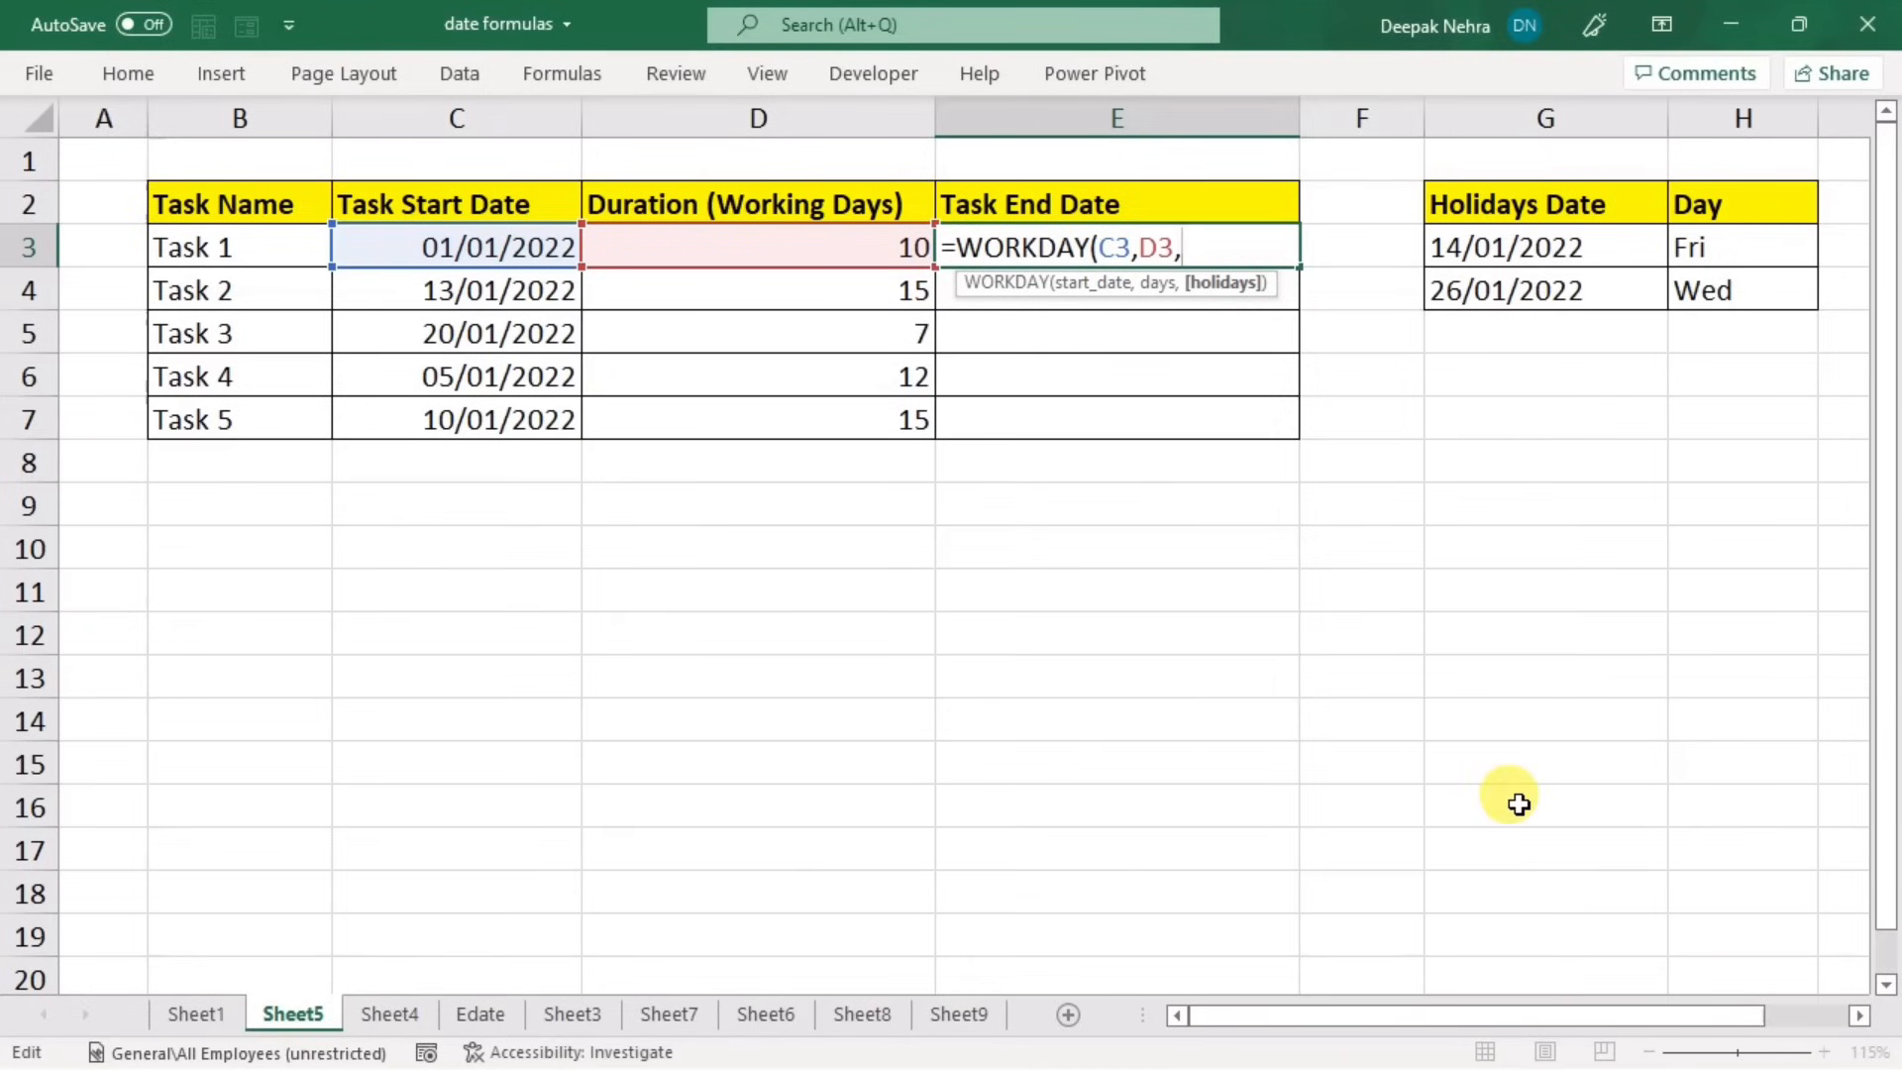
drag(1528, 255, 1488, 283)
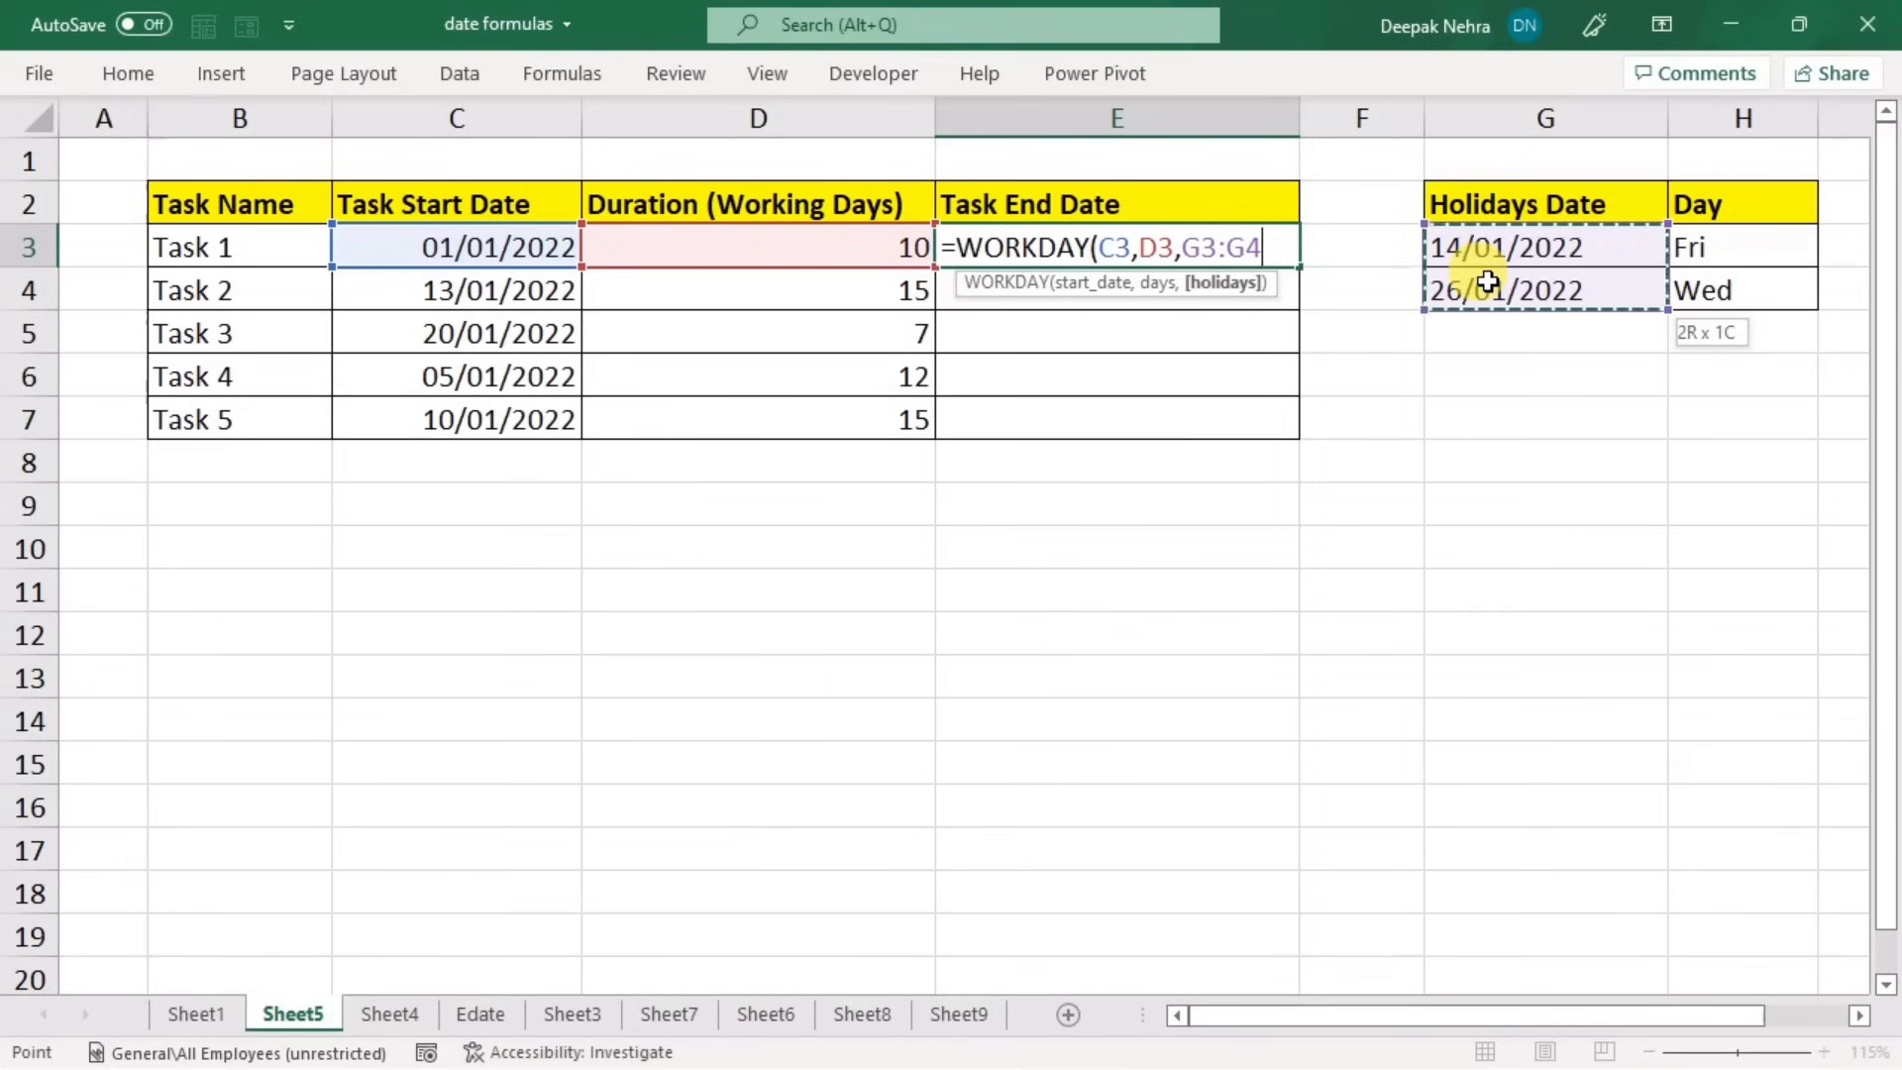
text())
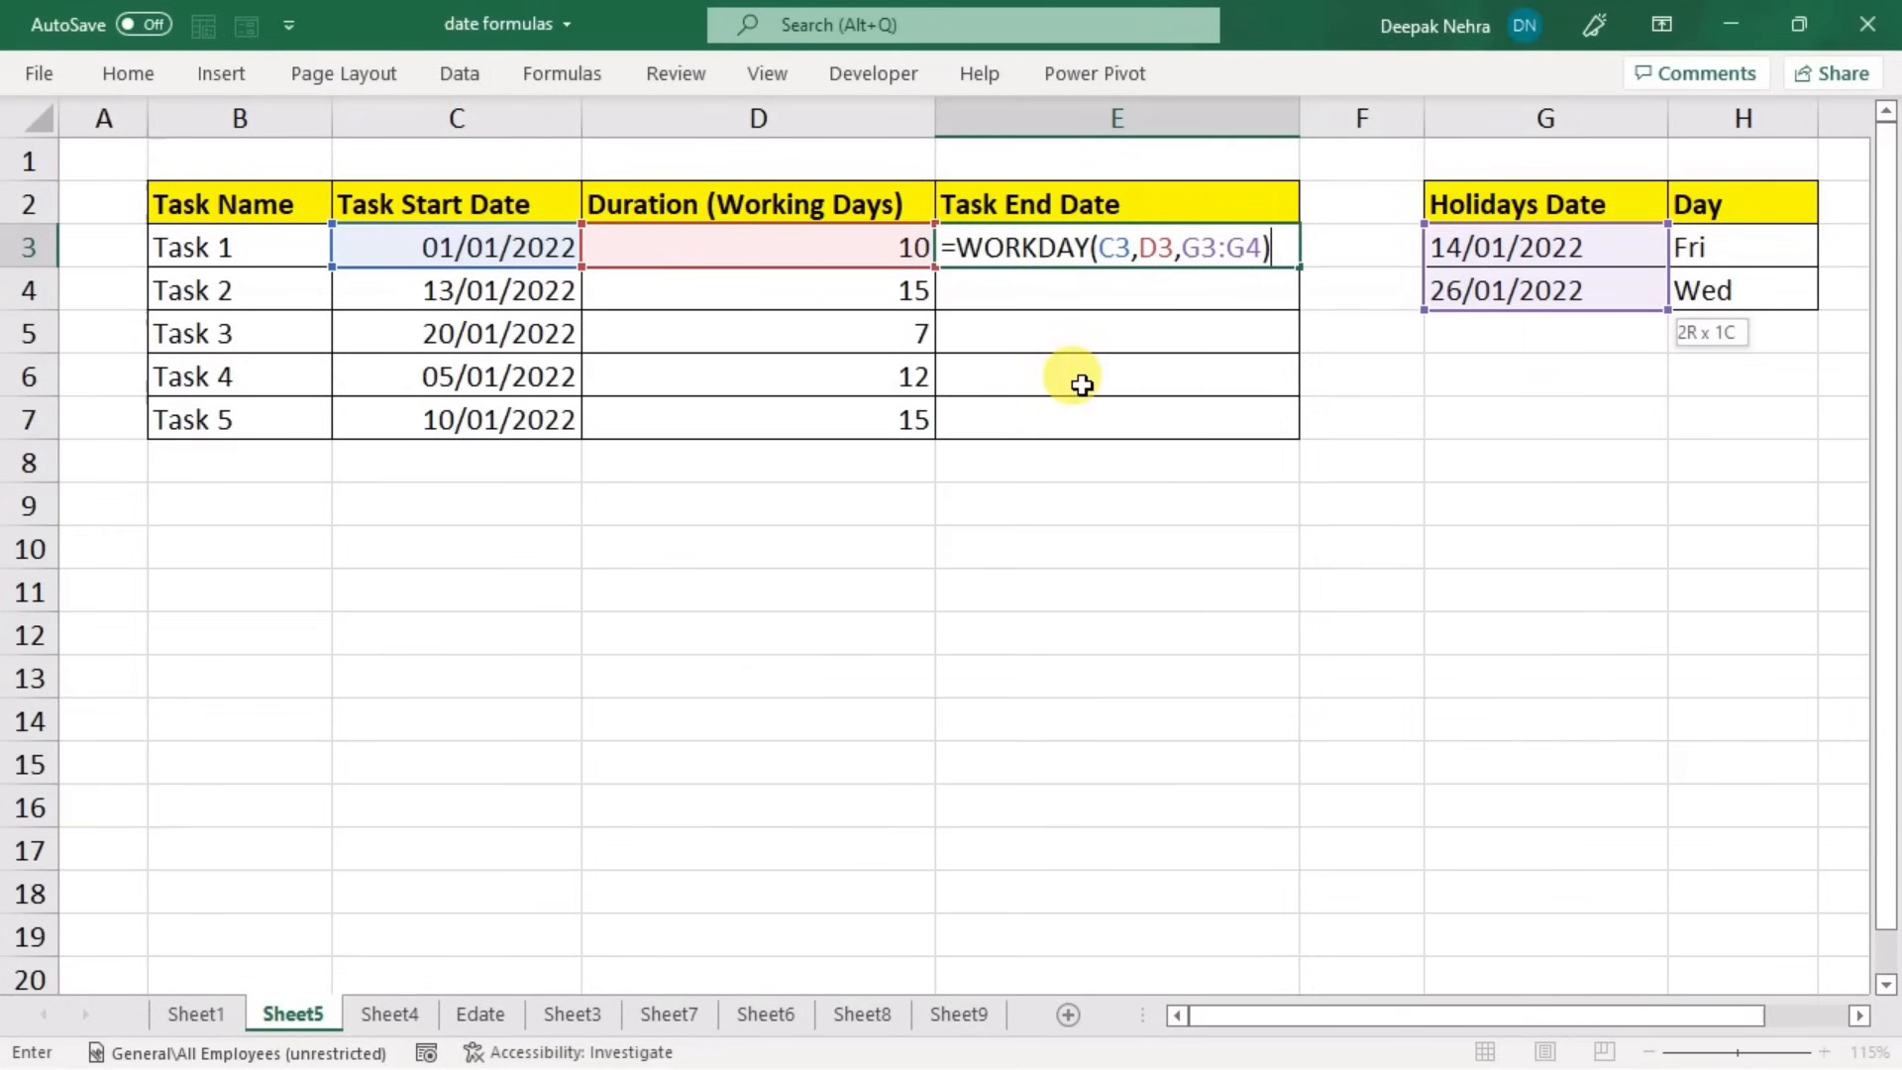
key(Return)
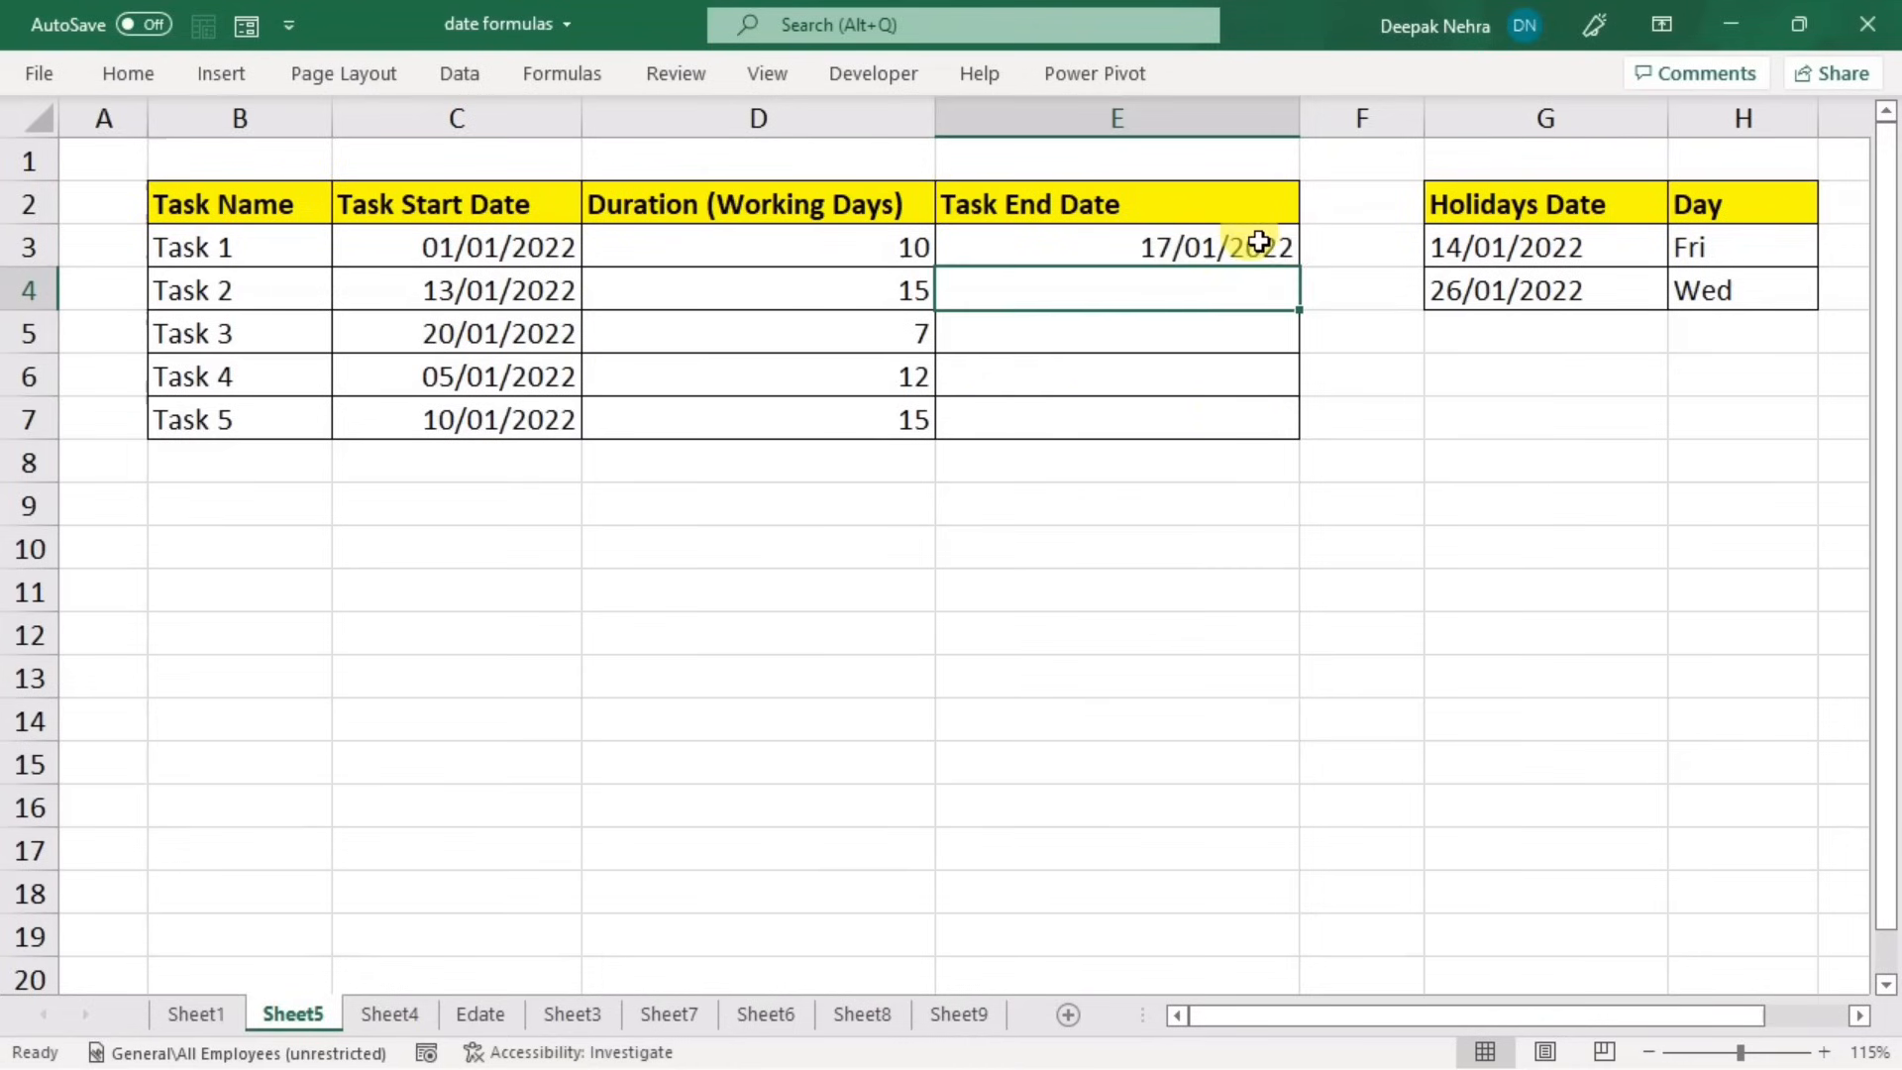
click(1258, 242)
drag(1297, 267, 1284, 428)
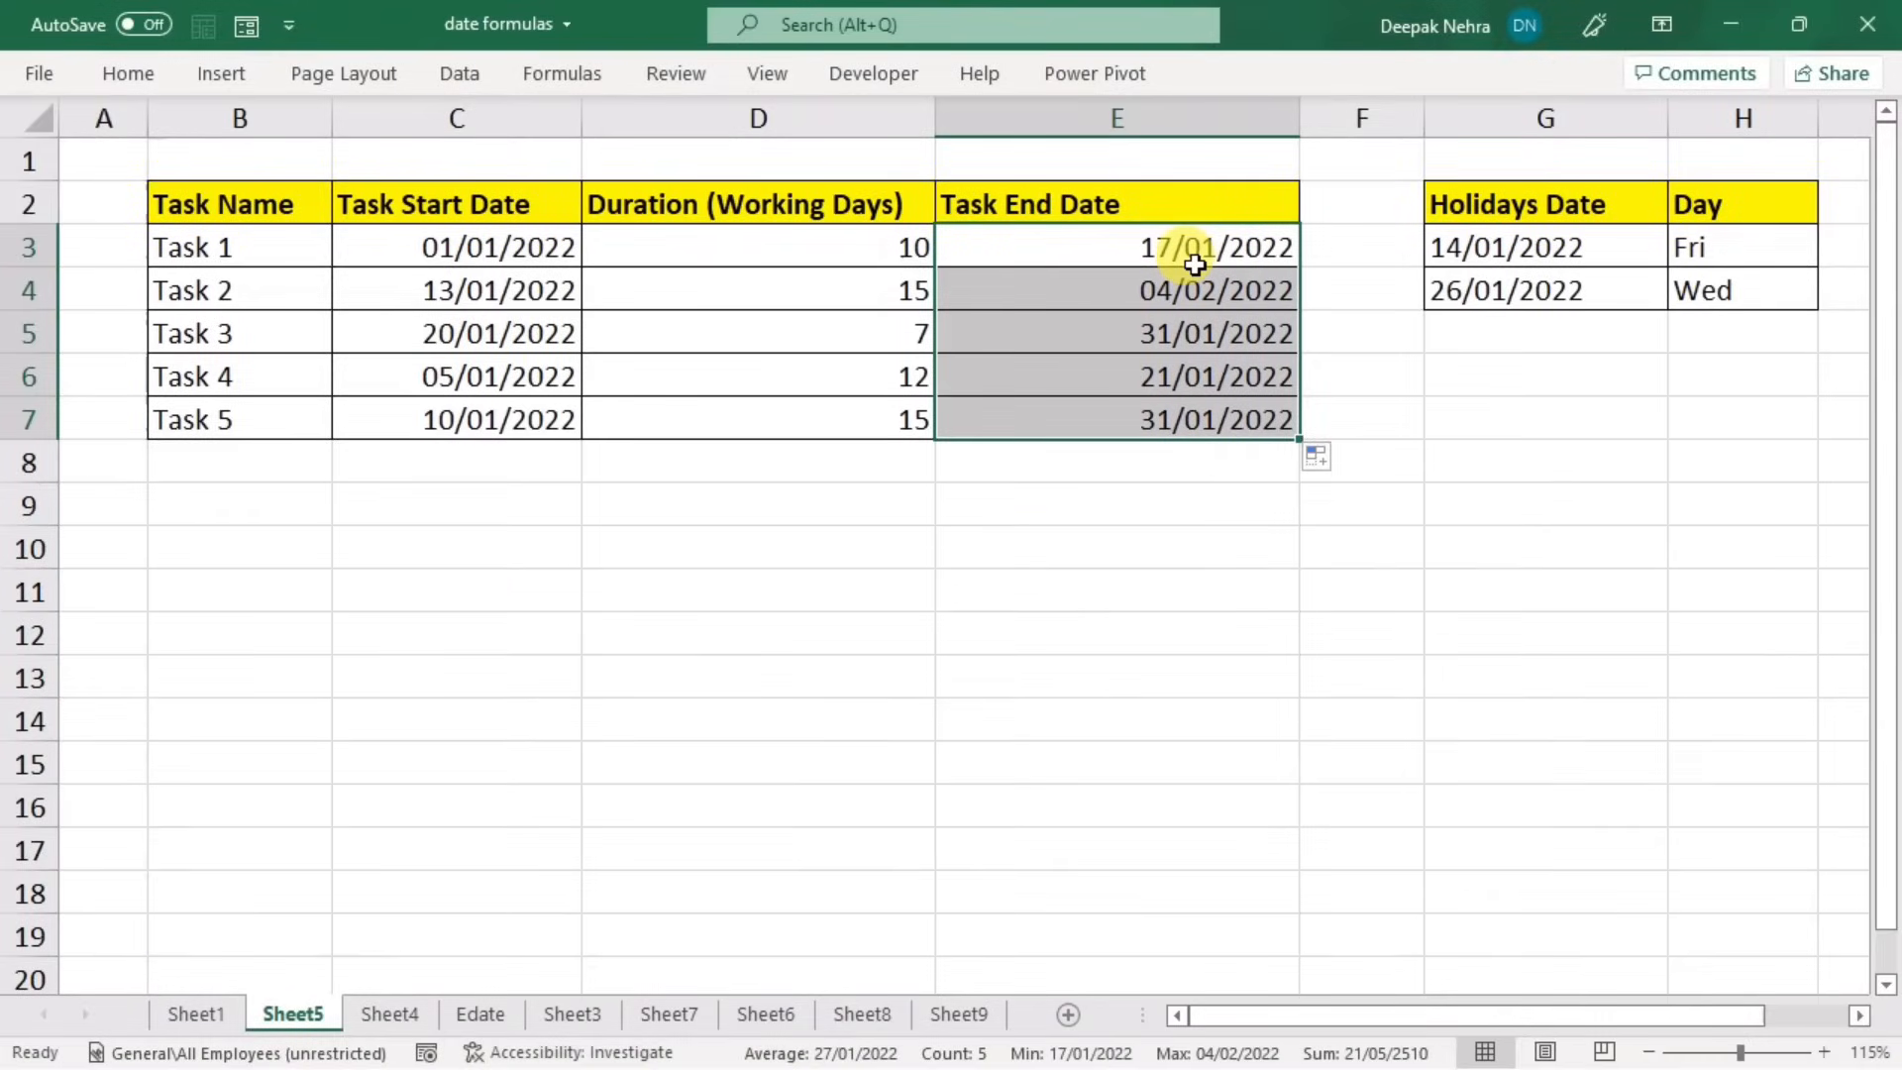
- Clear all the Task End Date results in E3:E7
drag(1194, 265, 1186, 433)
key(Delete)
- Start a WORKDAY.INTL formula in E3 with C3 as the start date and D3 as the number of days
click(1134, 254)
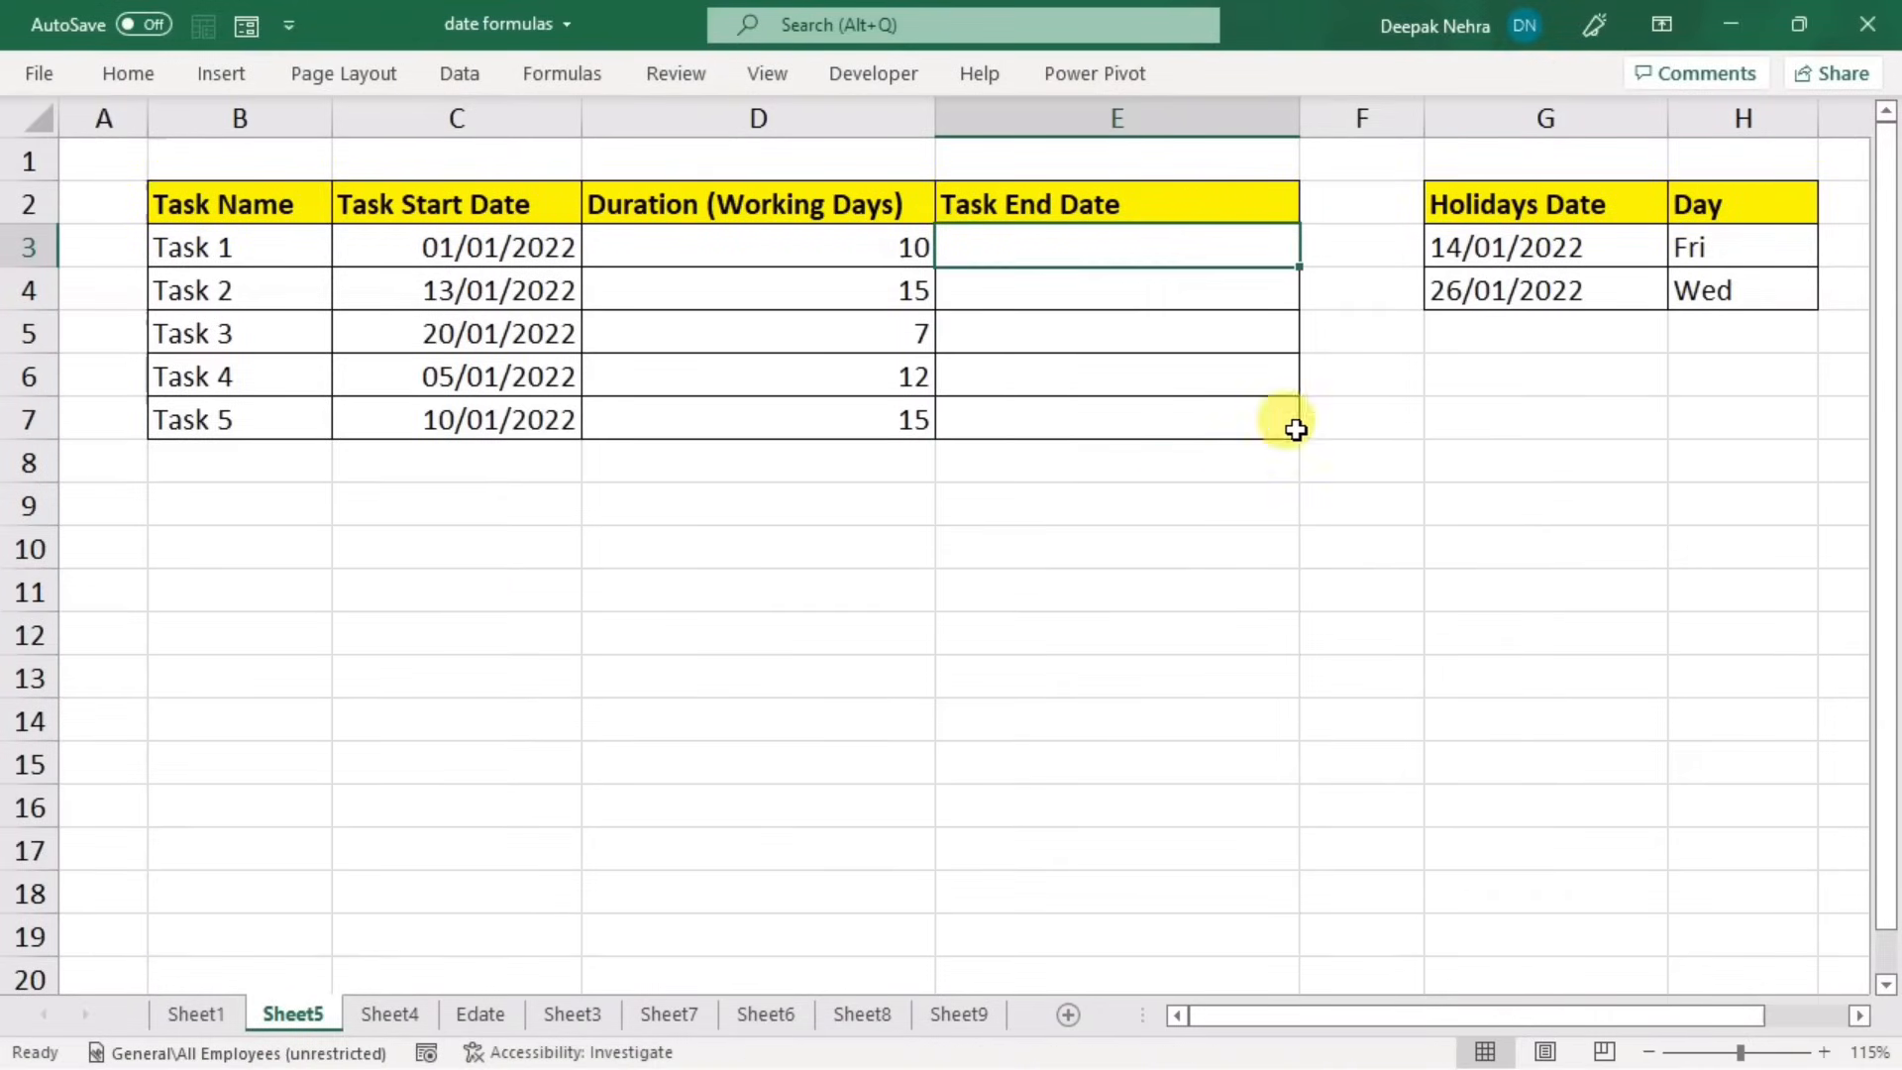
text(=wo)
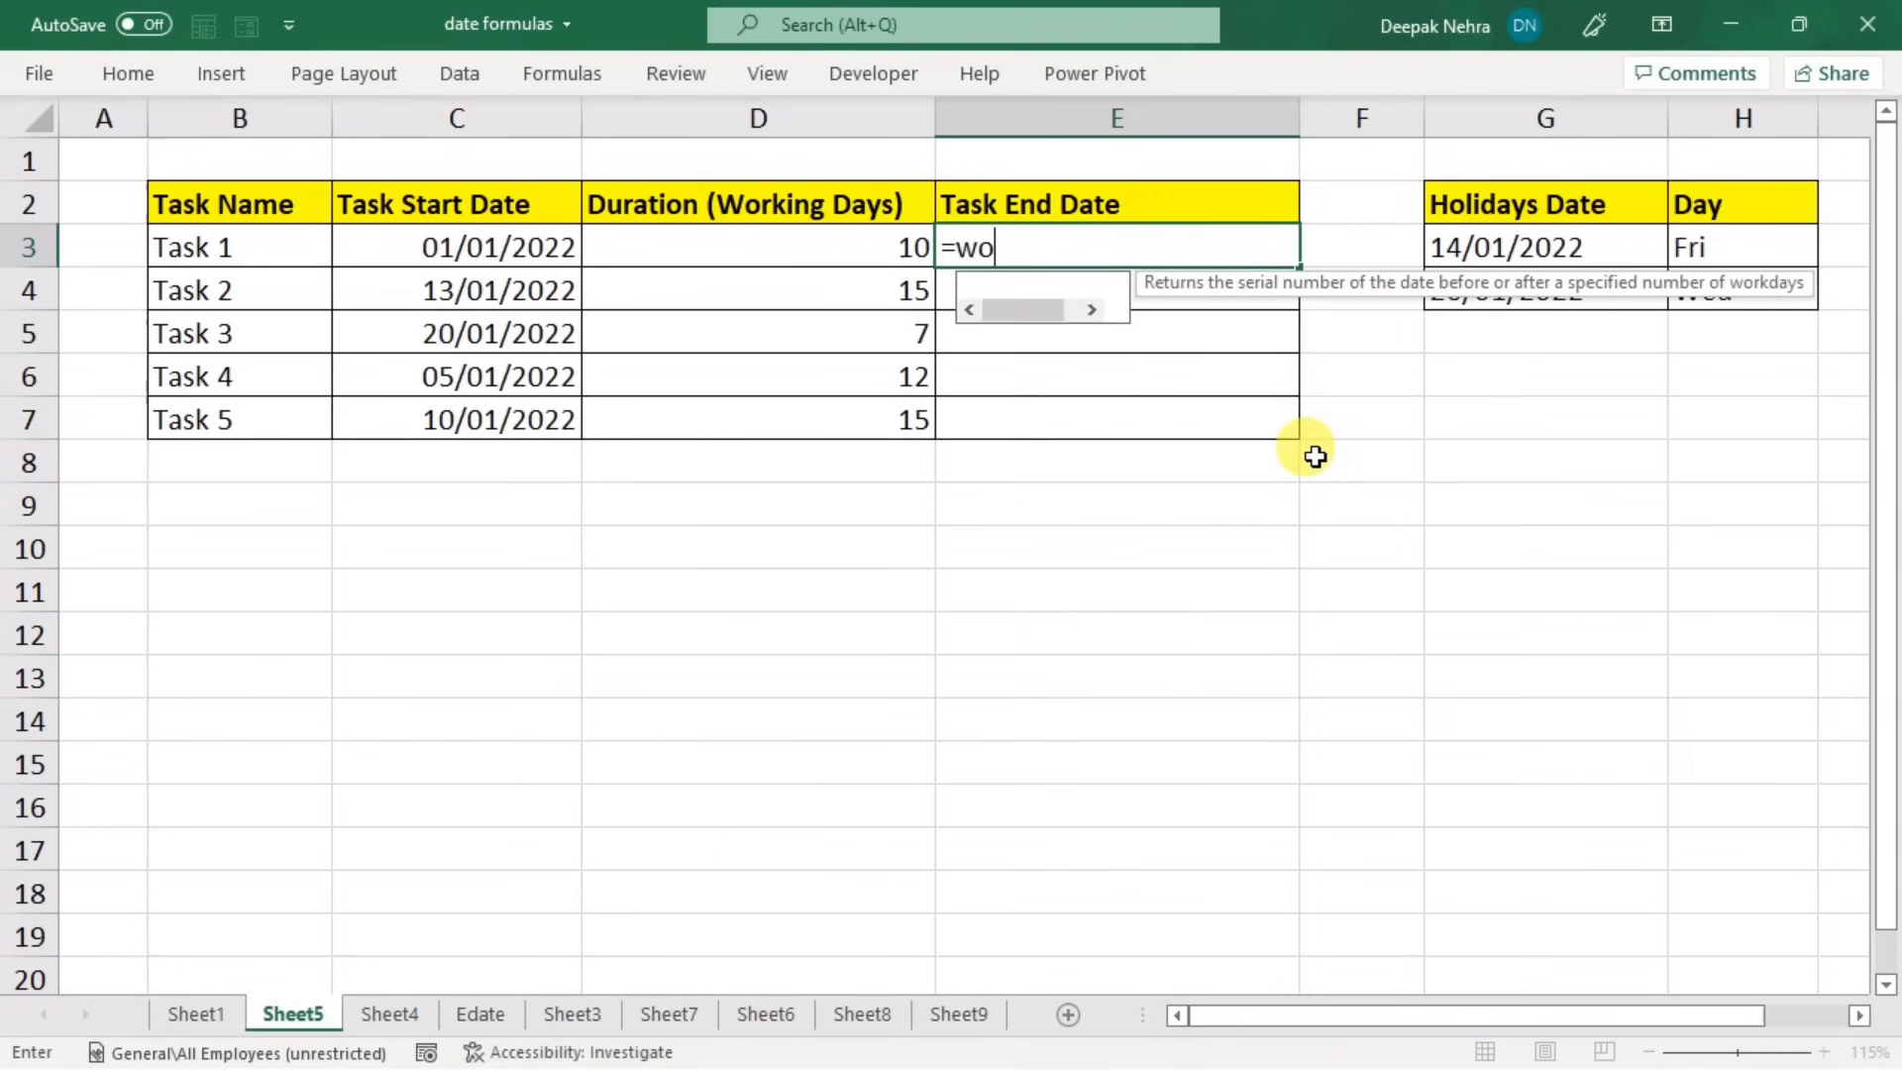
text(rkday)
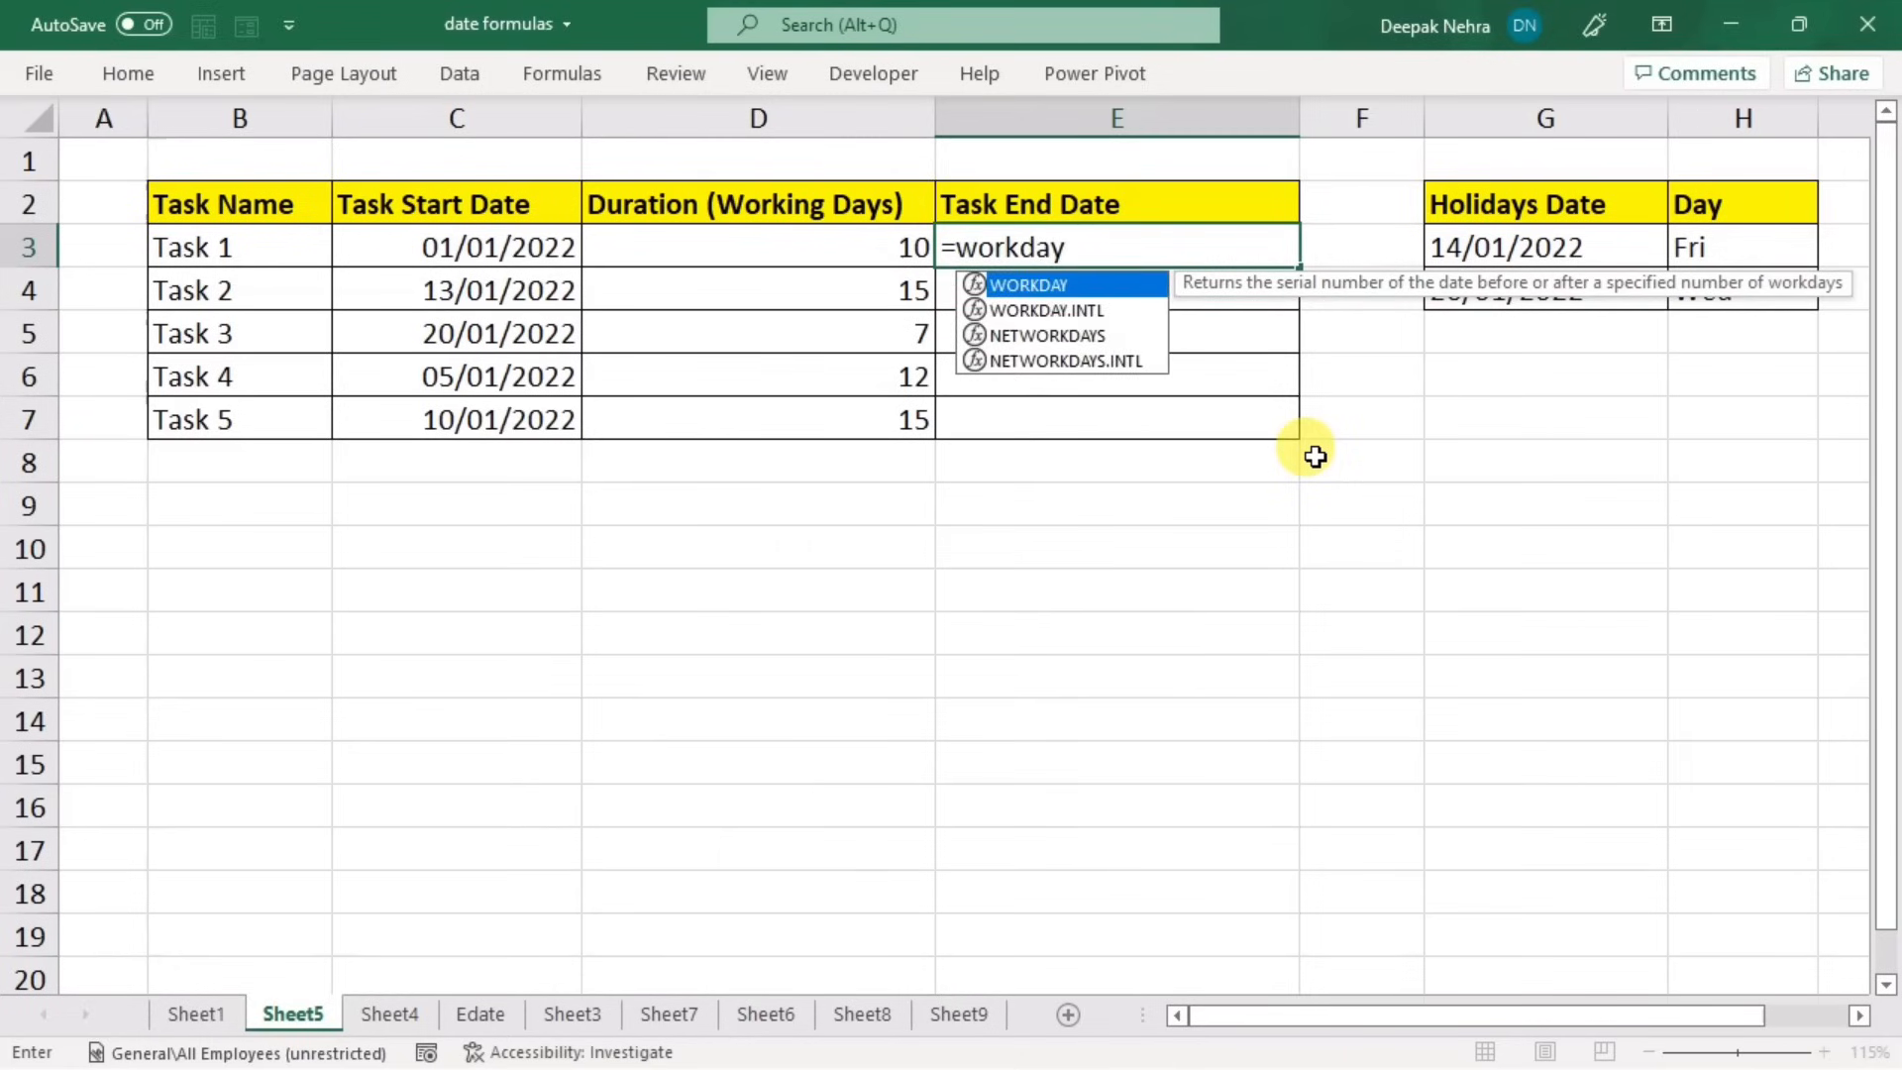
text(.i)
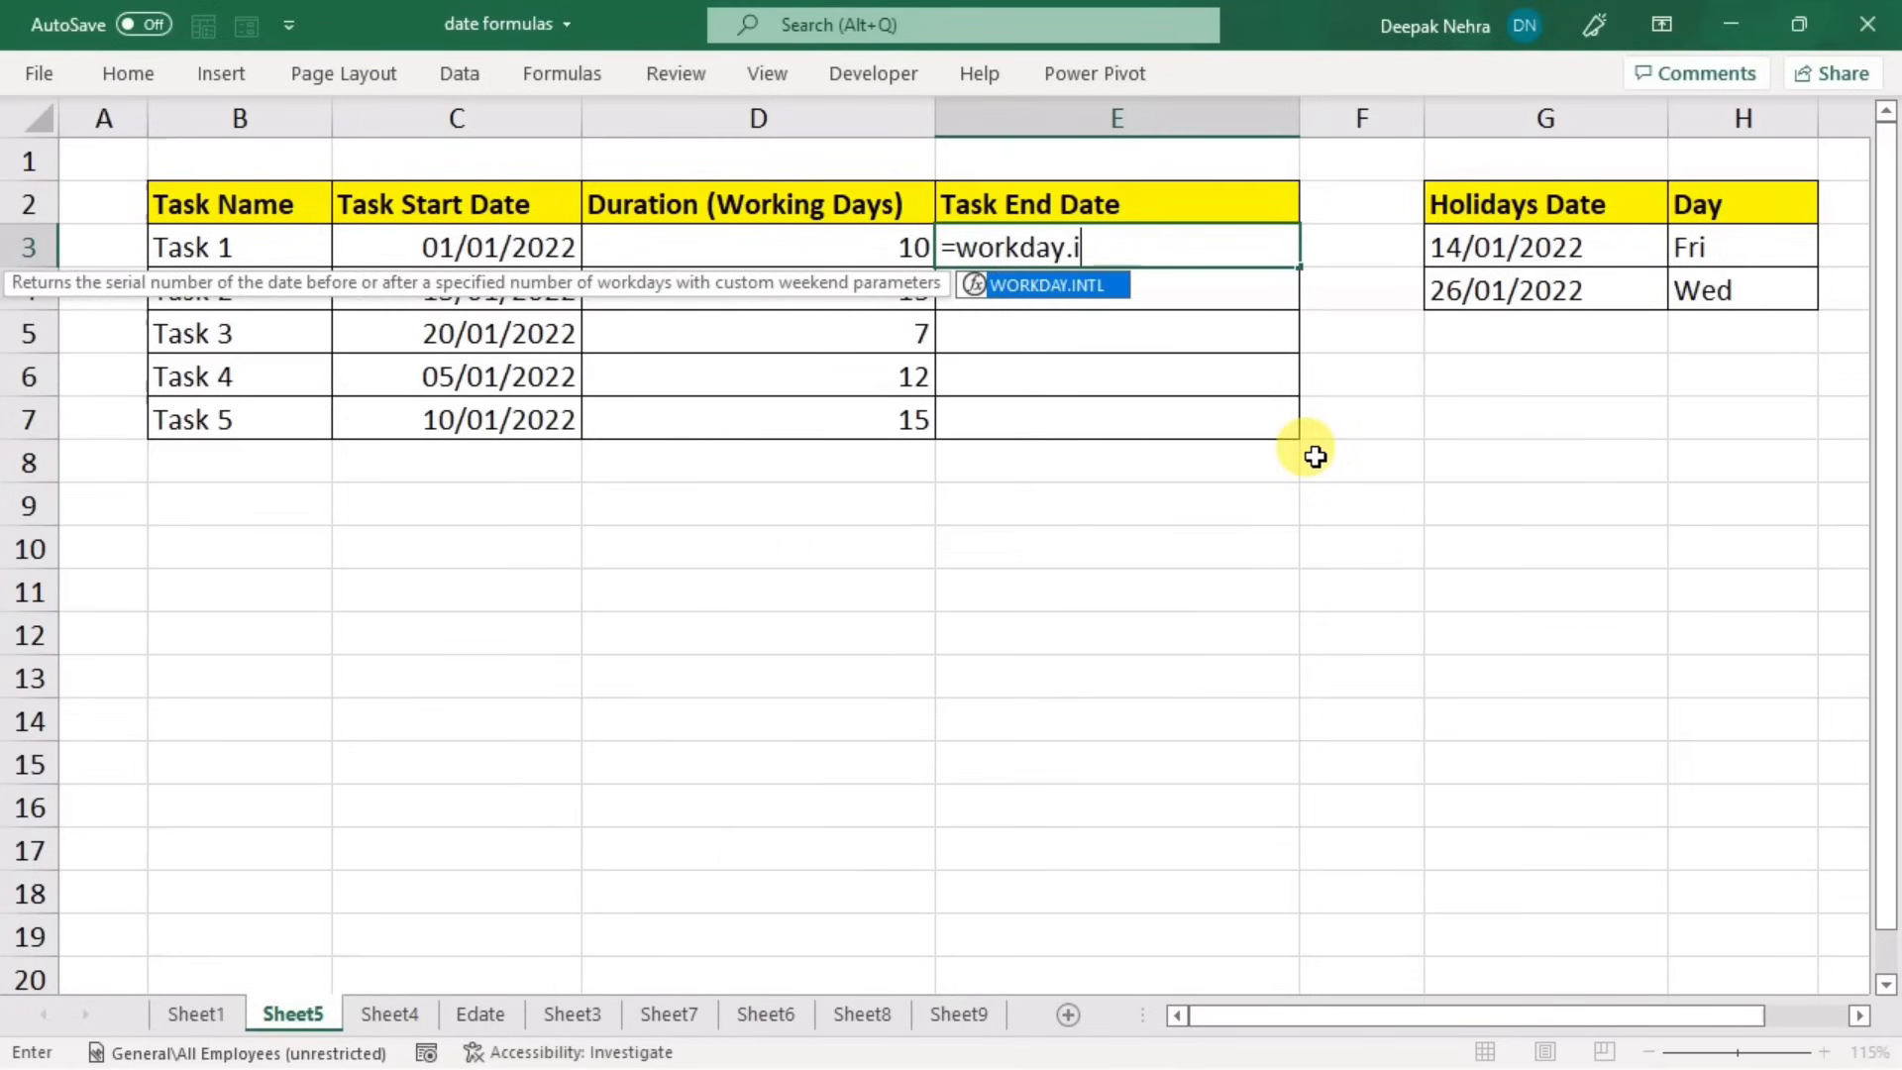
key(Tab)
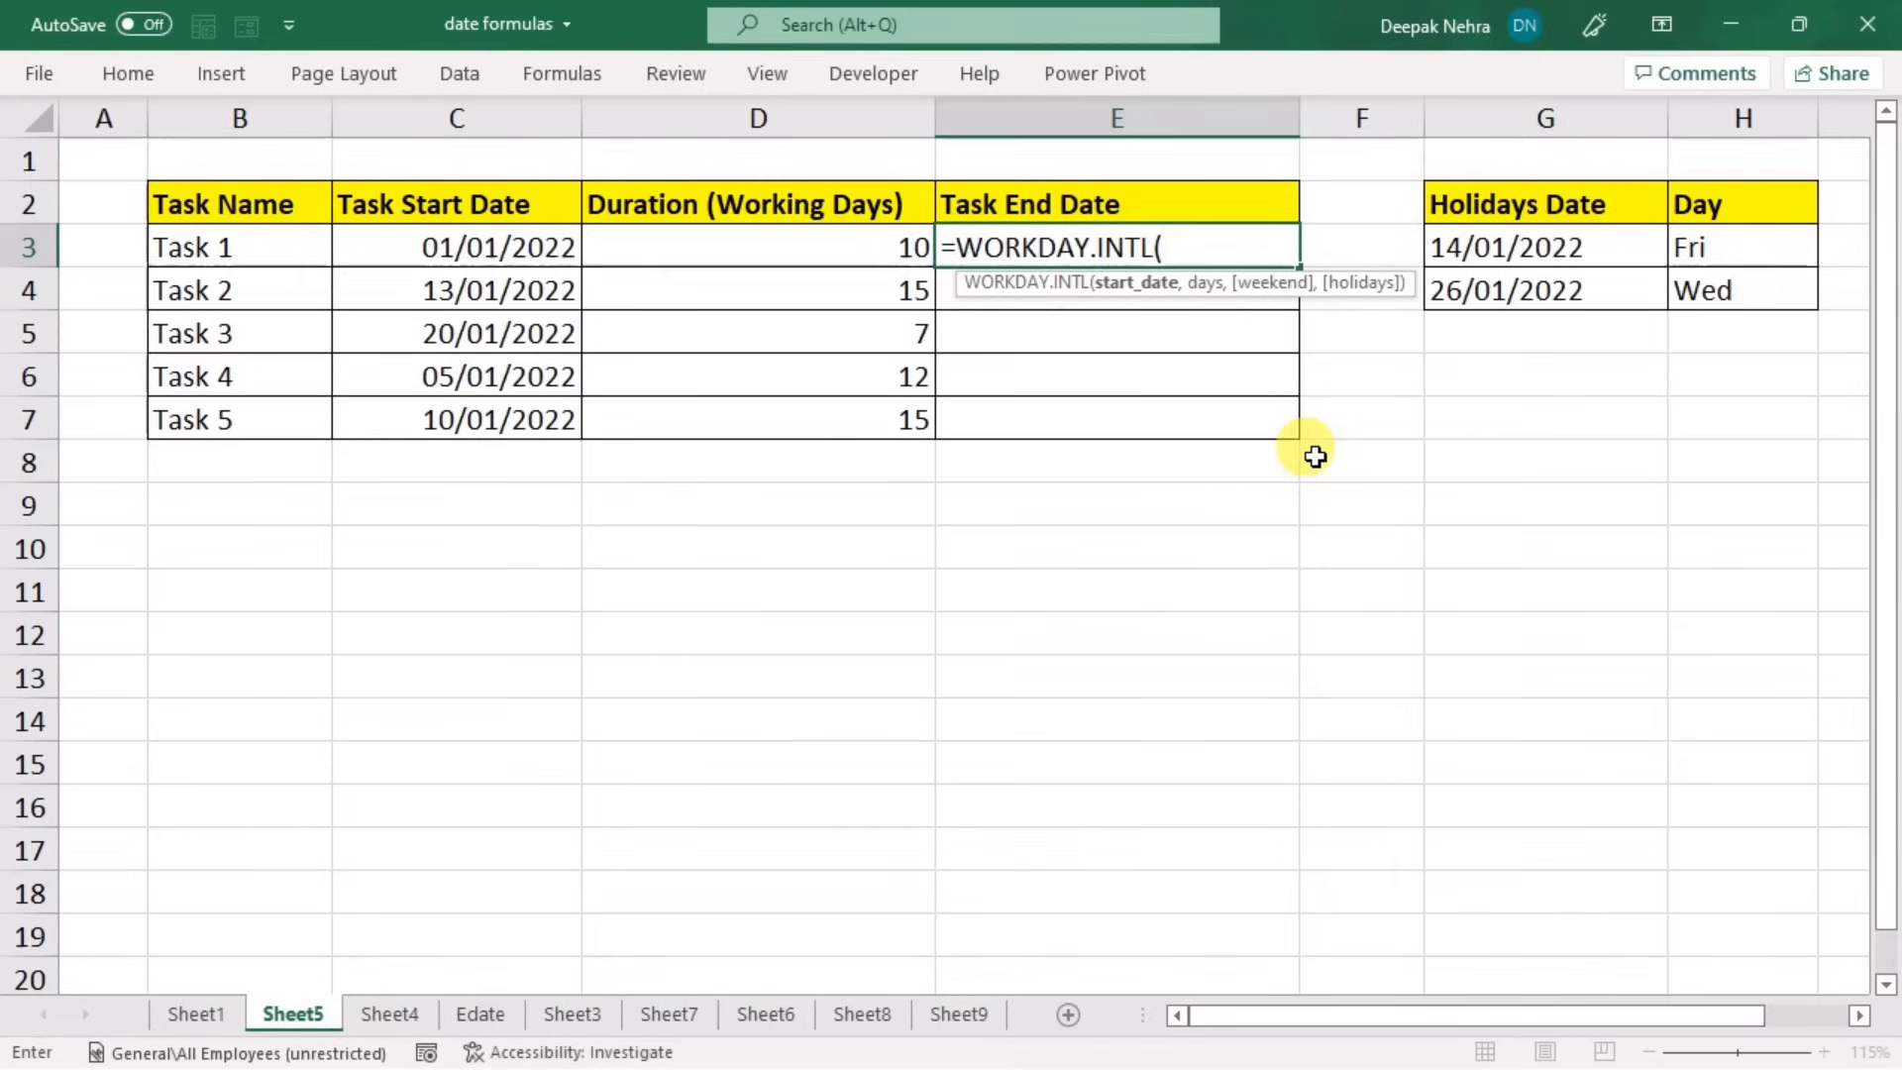
click(471, 264)
text(,)
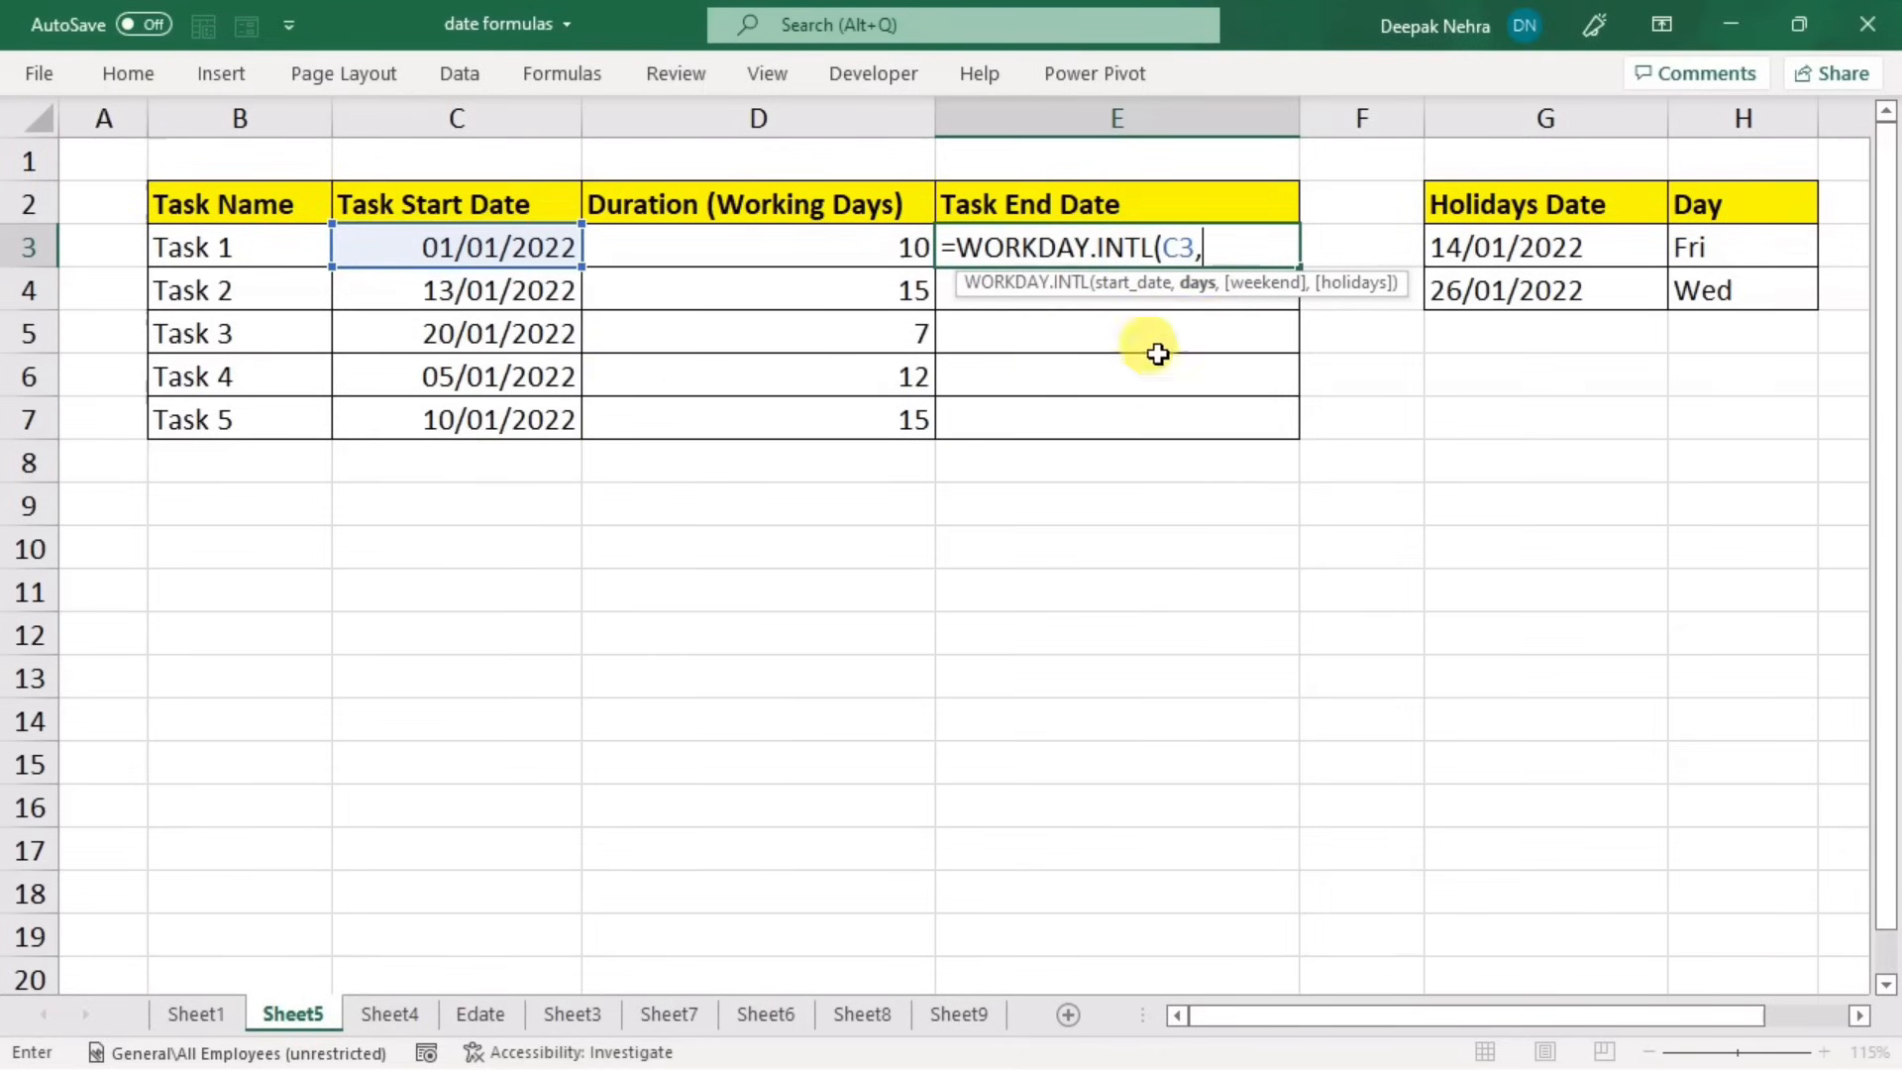
click(784, 254)
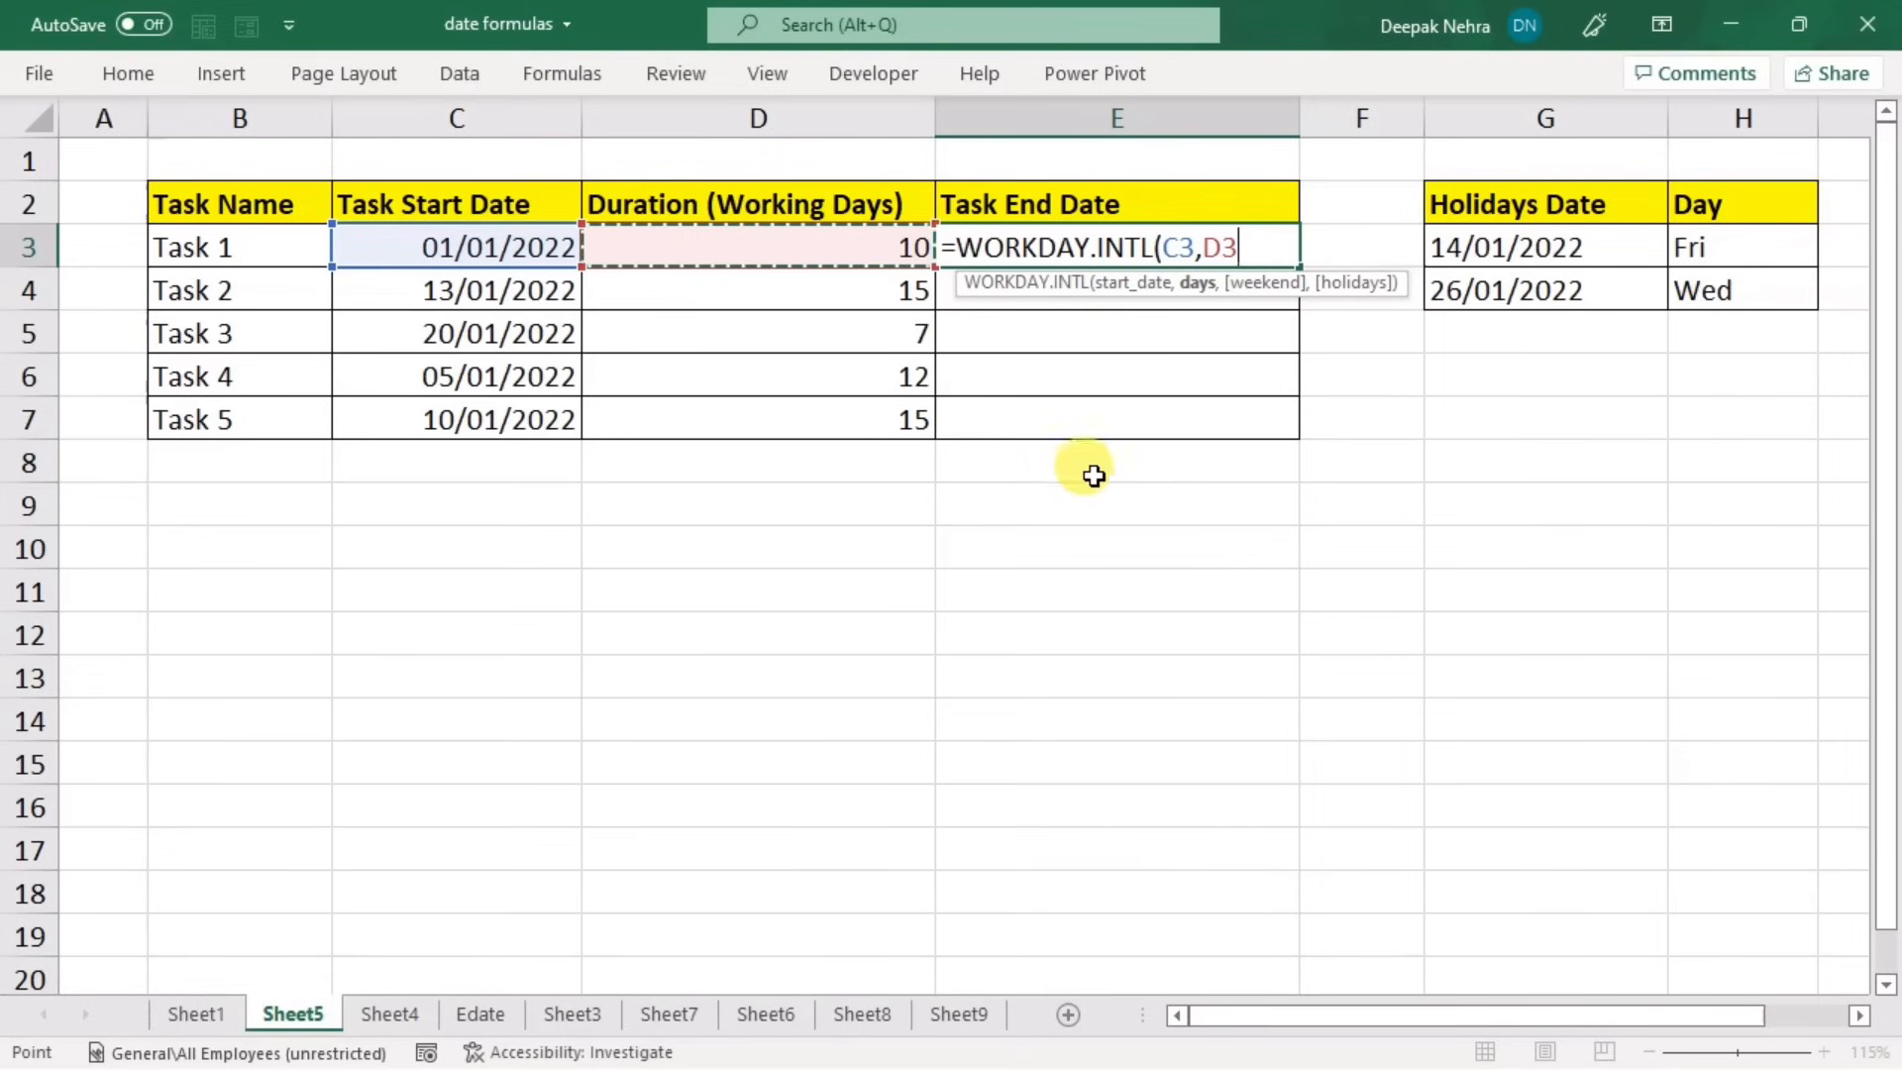
text(,)
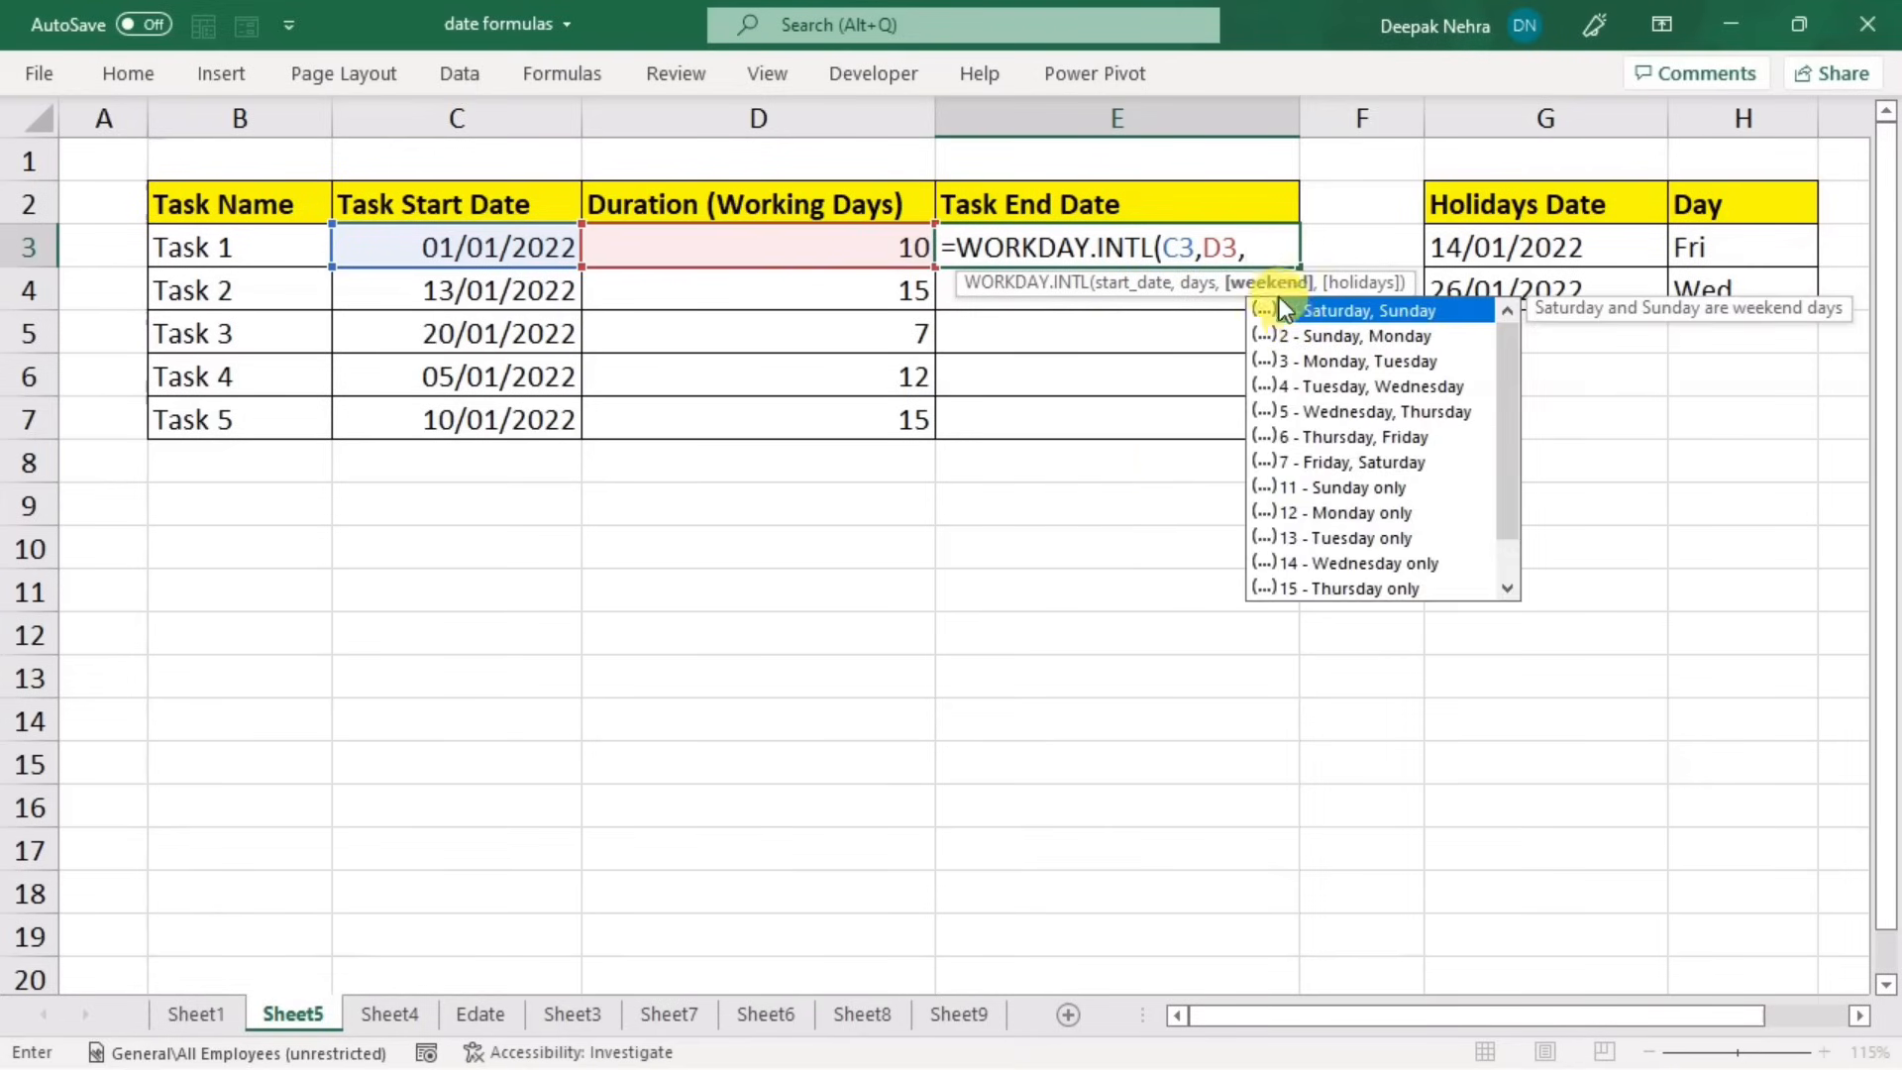
- Set the weekend argument of the E3 WORKDAY.INTL formula to 11 - Sunday only
click(1353, 485)
click(1328, 512)
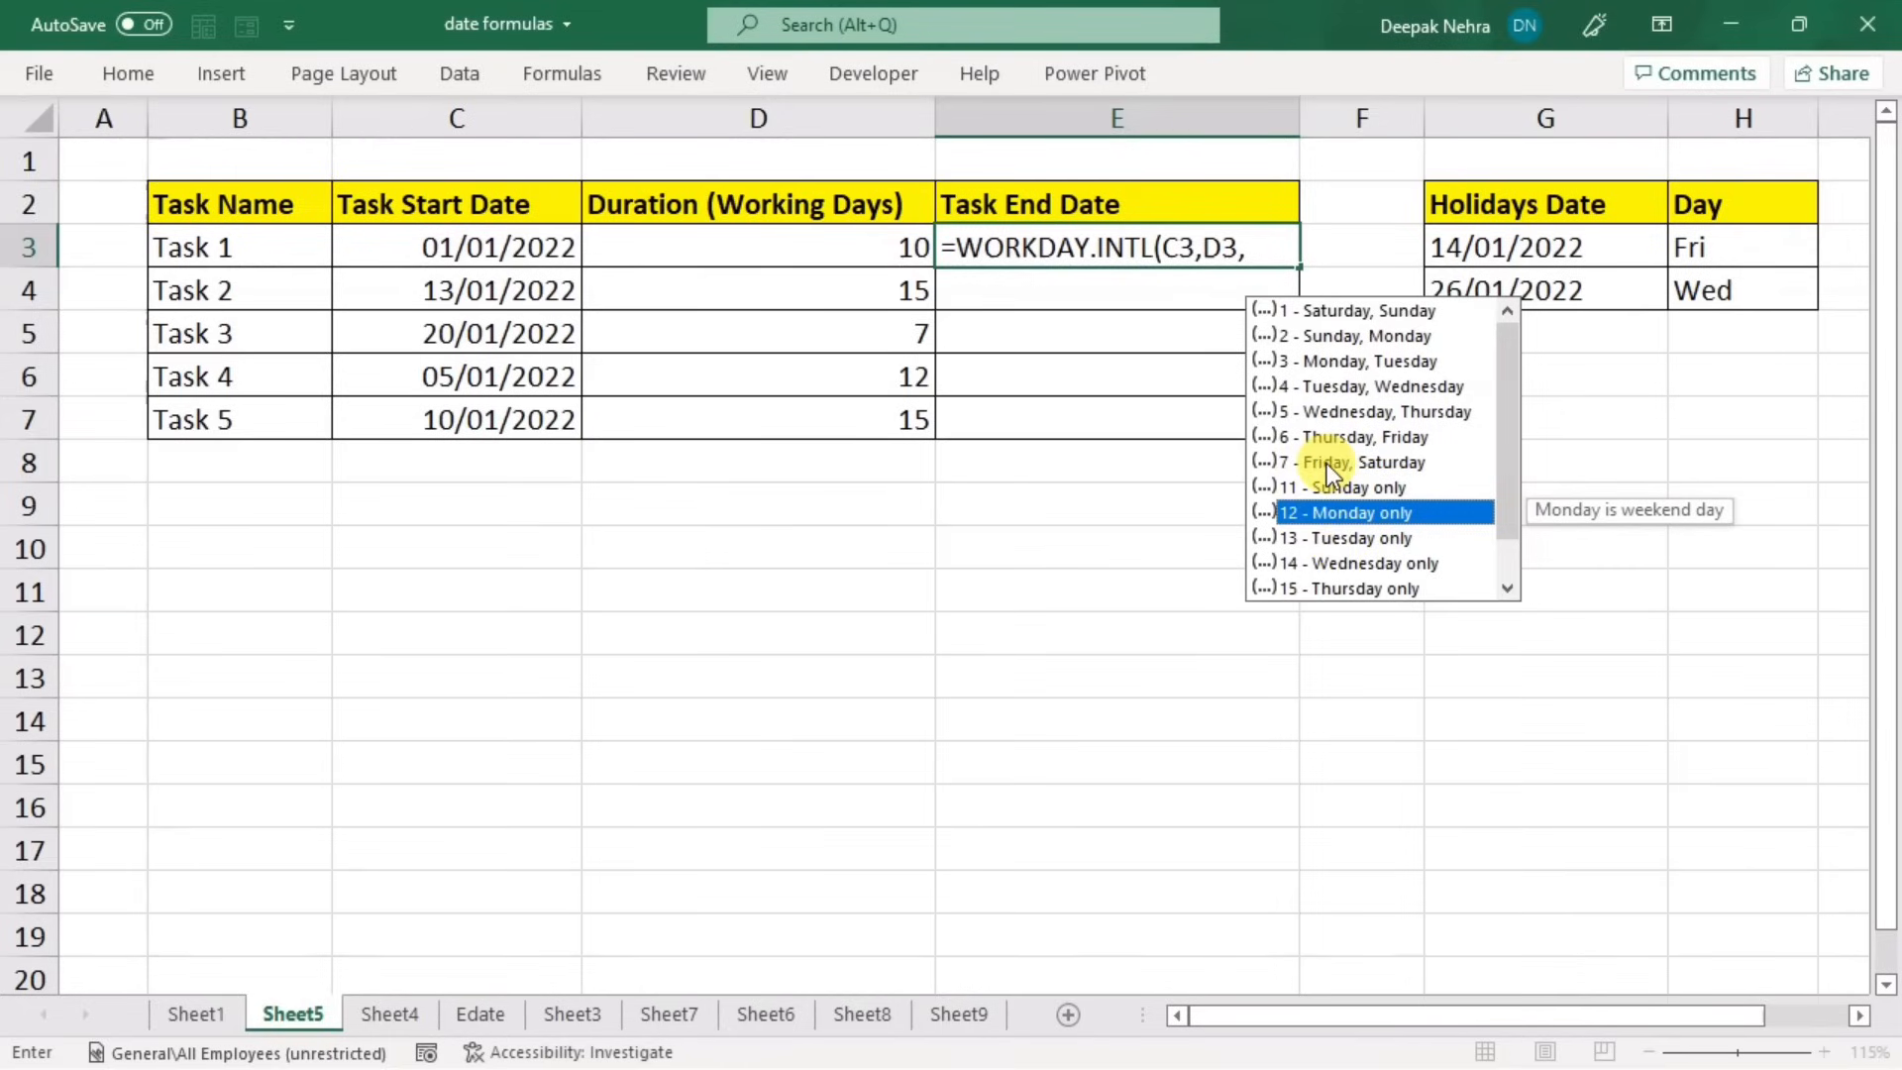
click(1327, 461)
click(1323, 307)
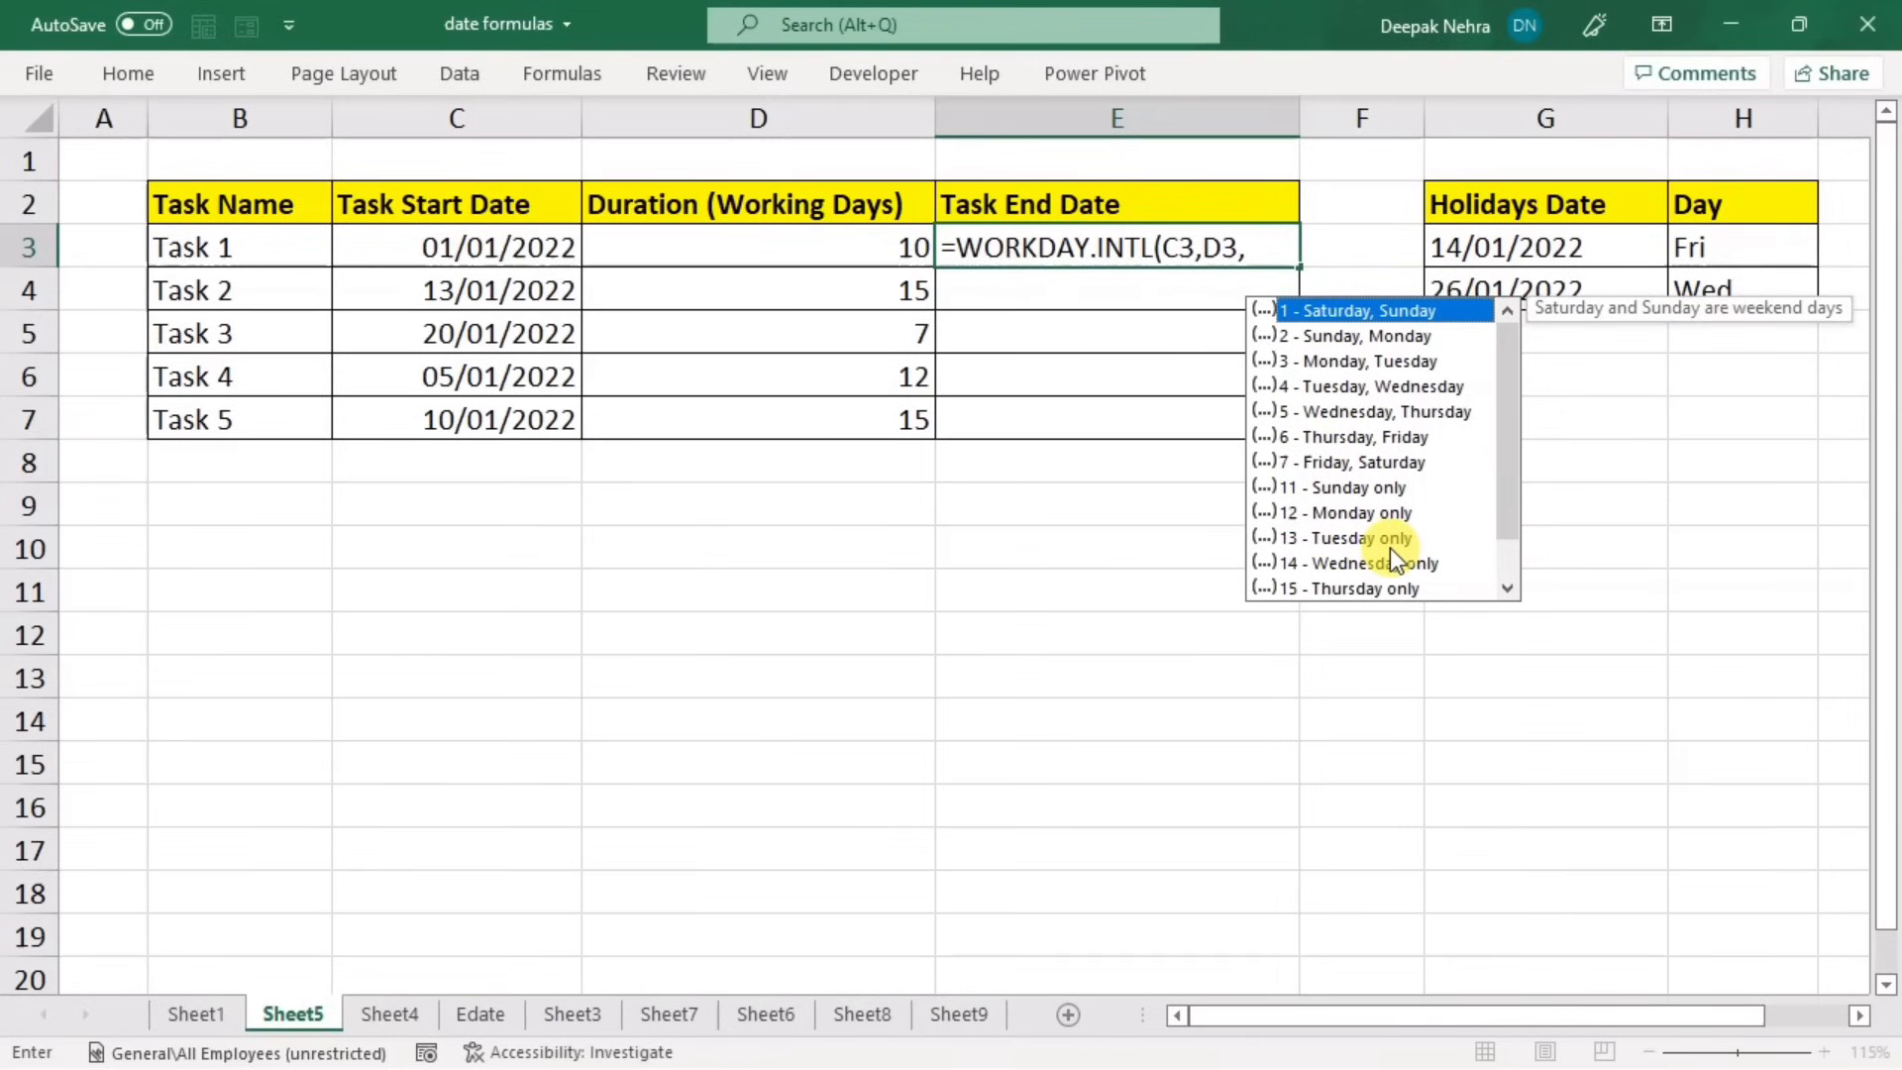
click(1313, 486)
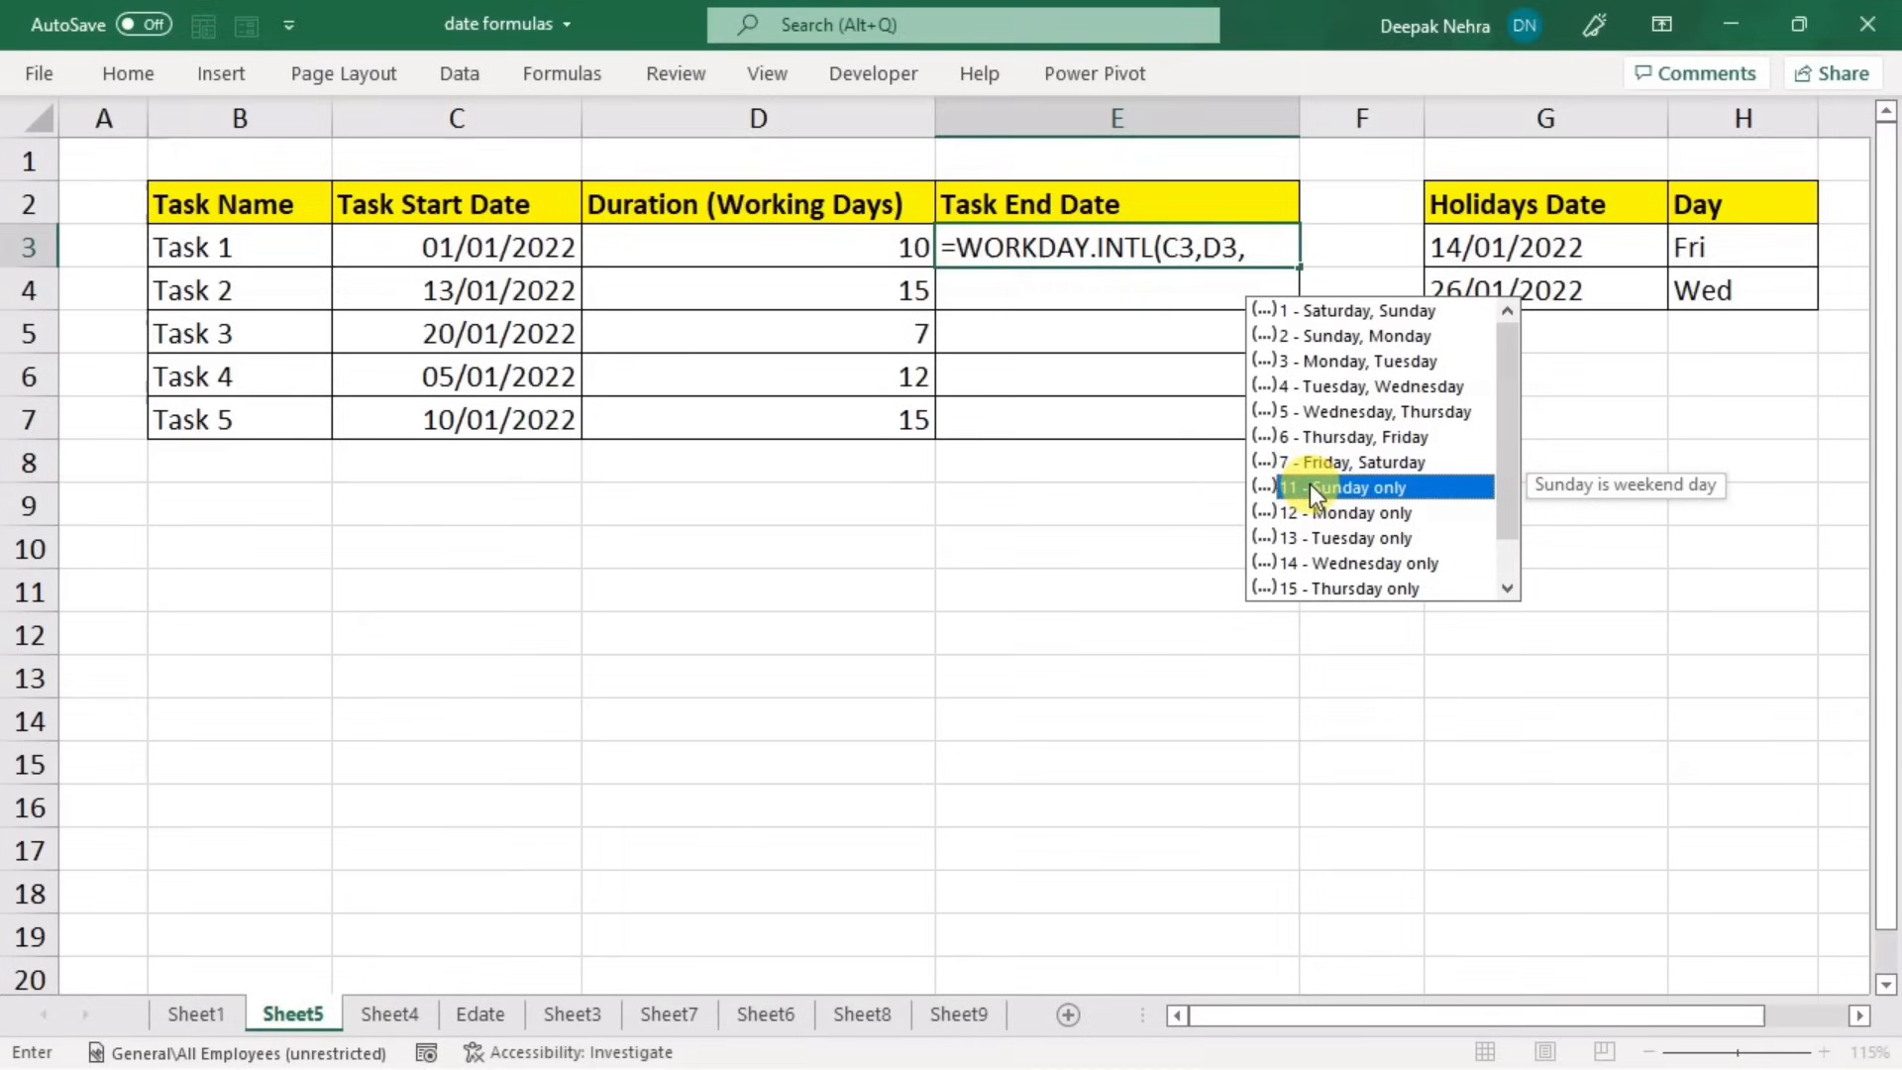
double_click(1309, 486)
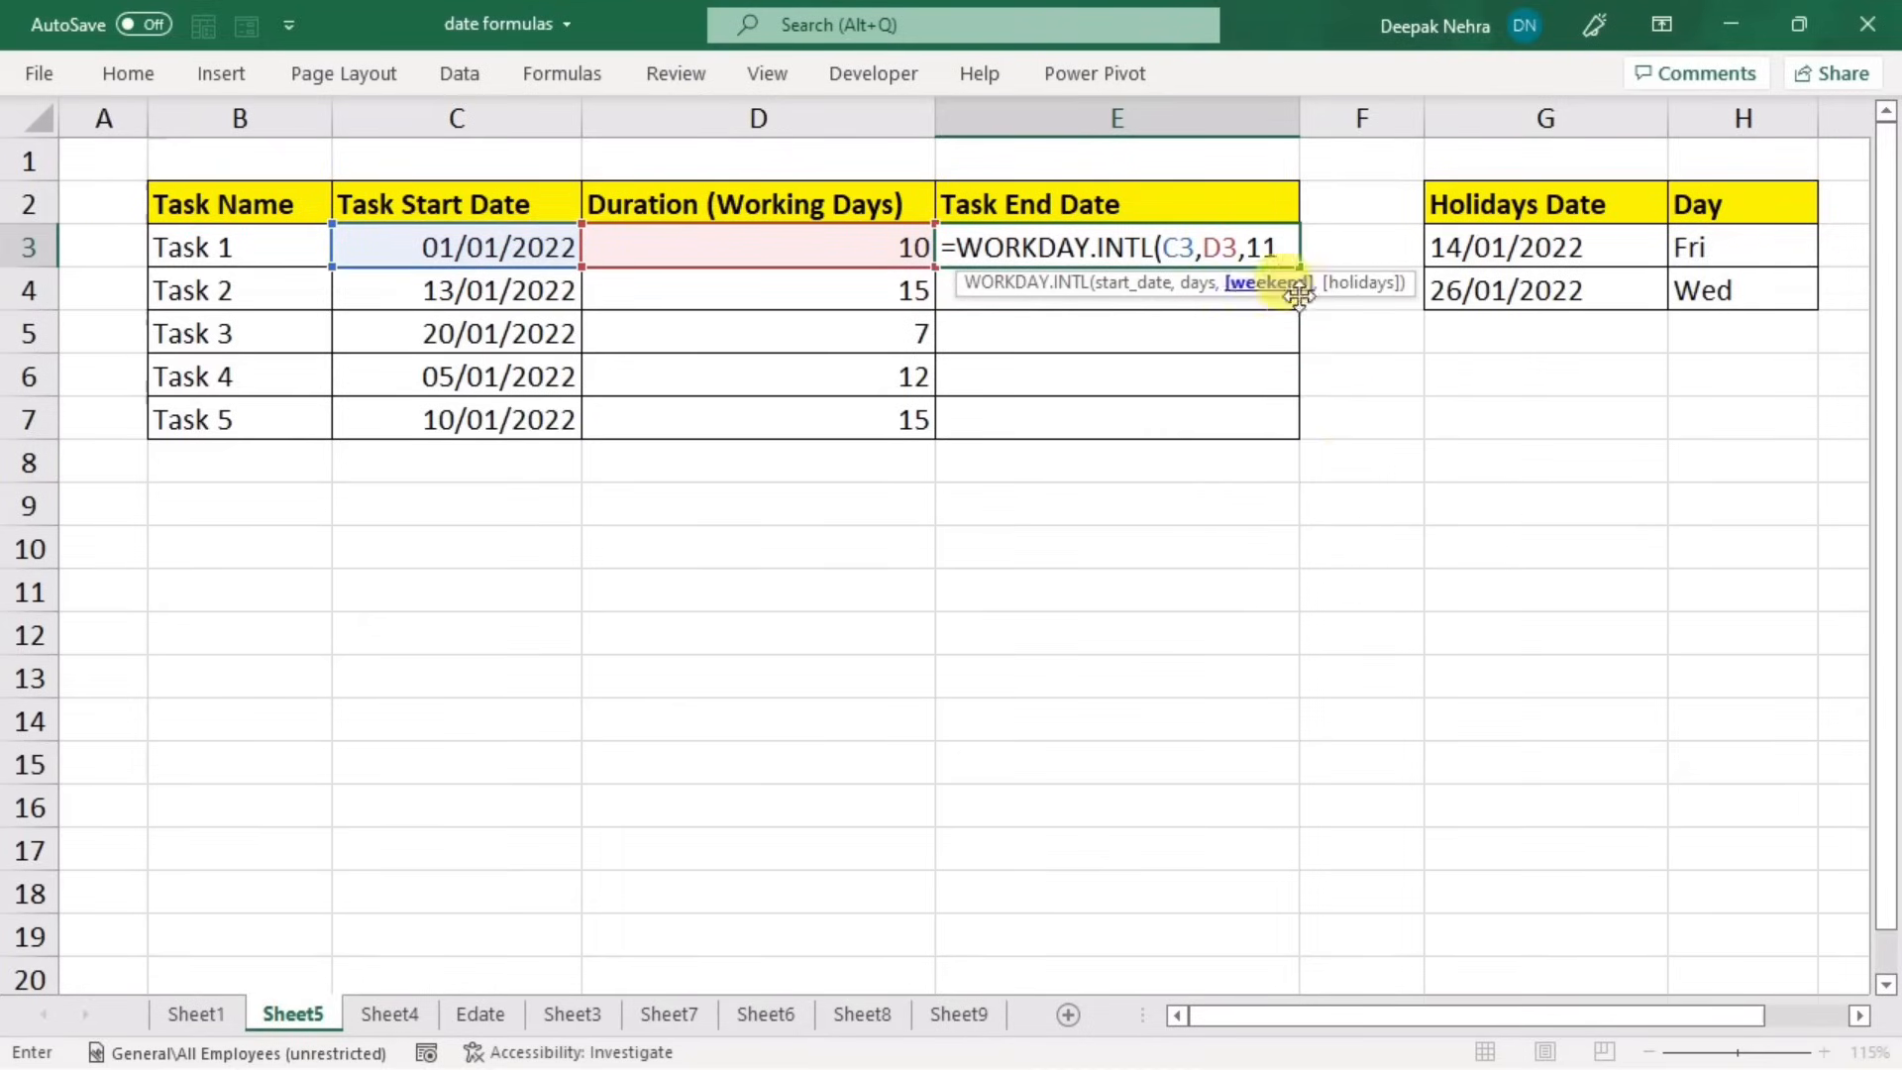
- Complete the E3 formula with the holidays as =WORKDAY.INTL(C3,D3,11,G3:G4) and fill it down through E7
text(,)
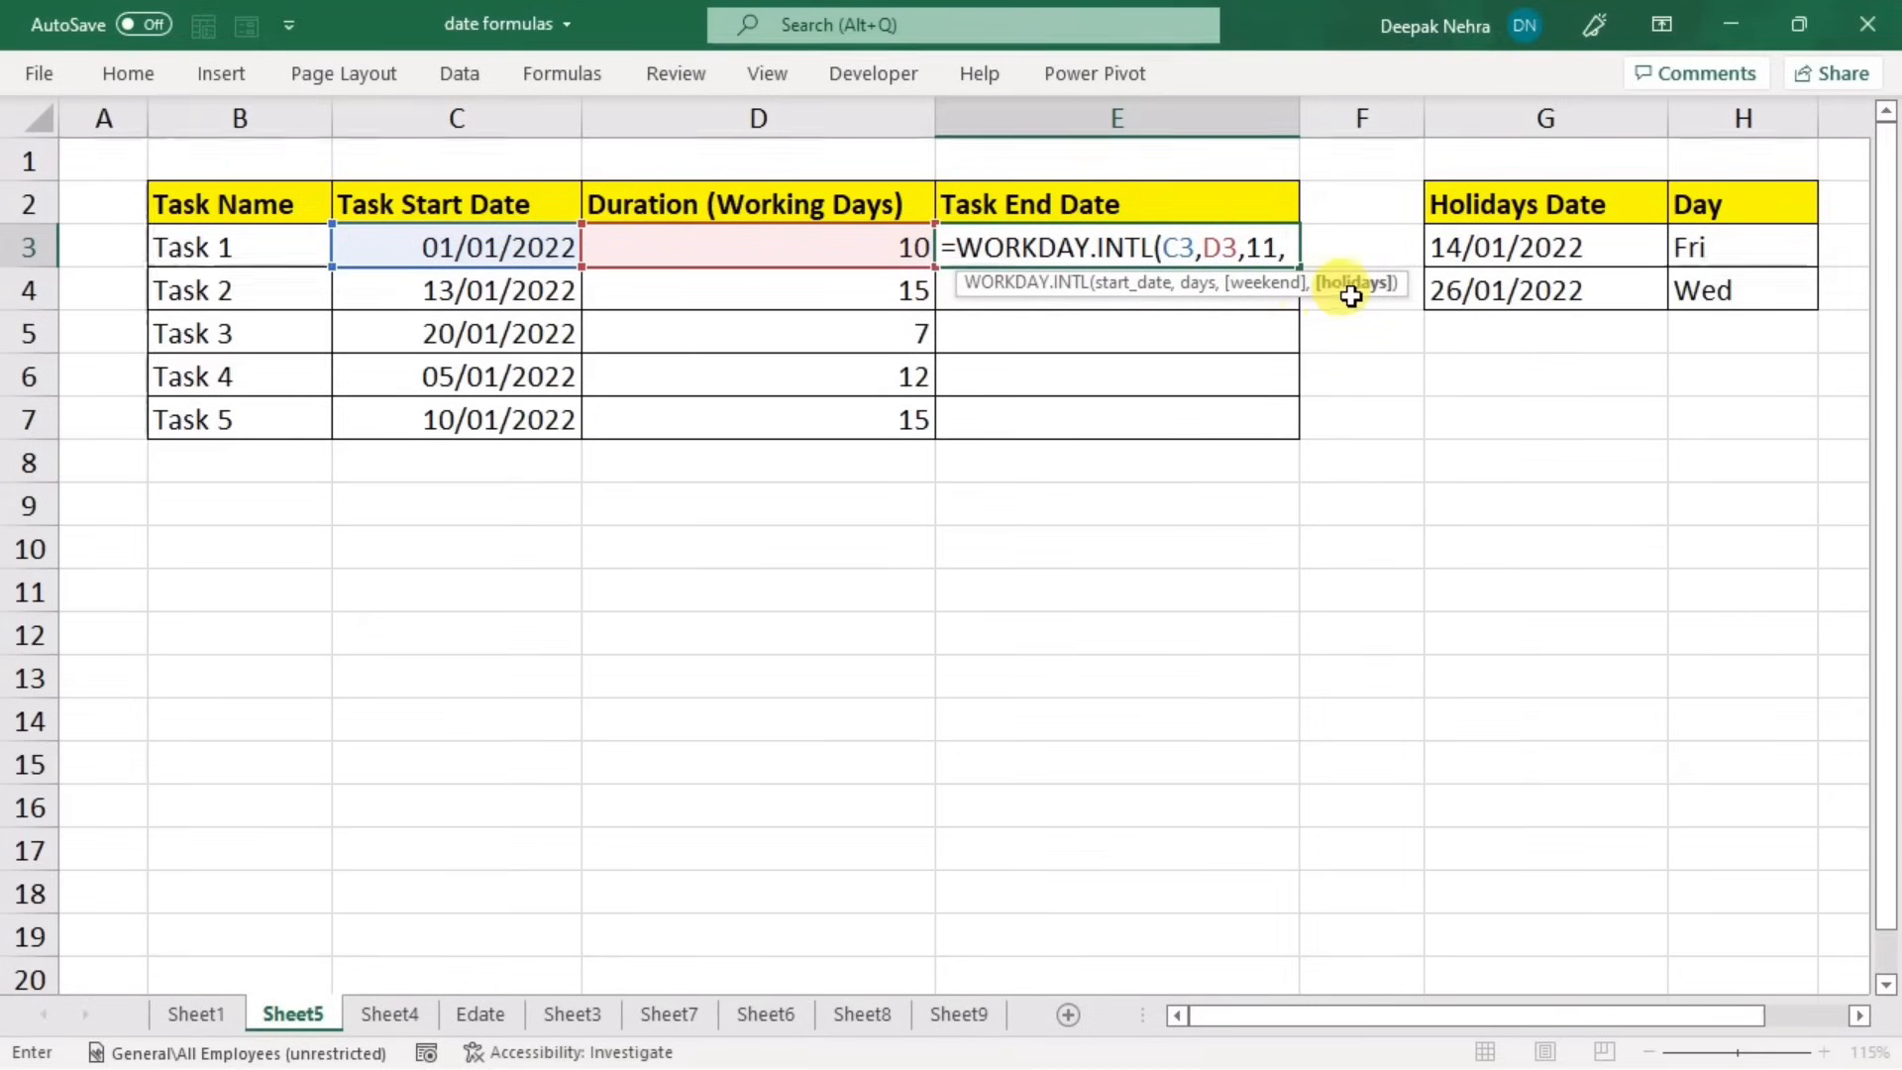
drag(1507, 246, 1501, 317)
text())
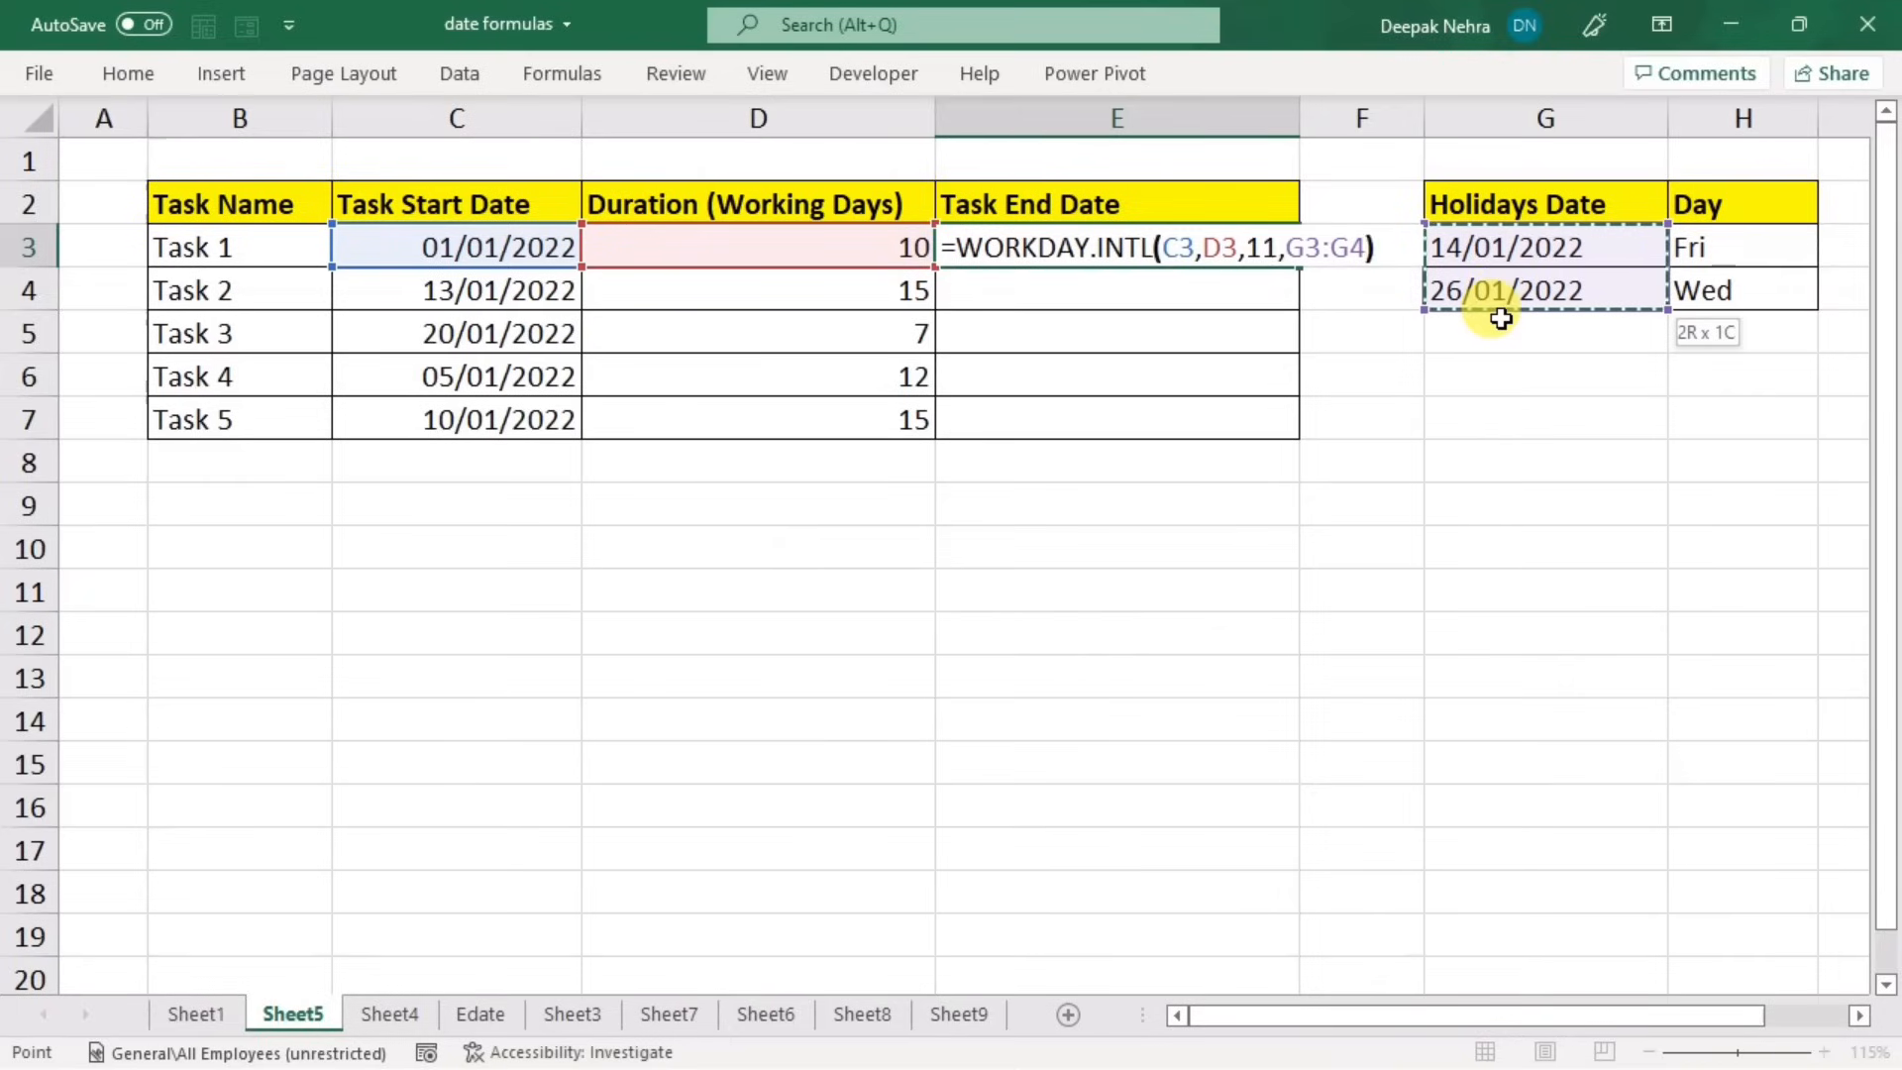
key(Return)
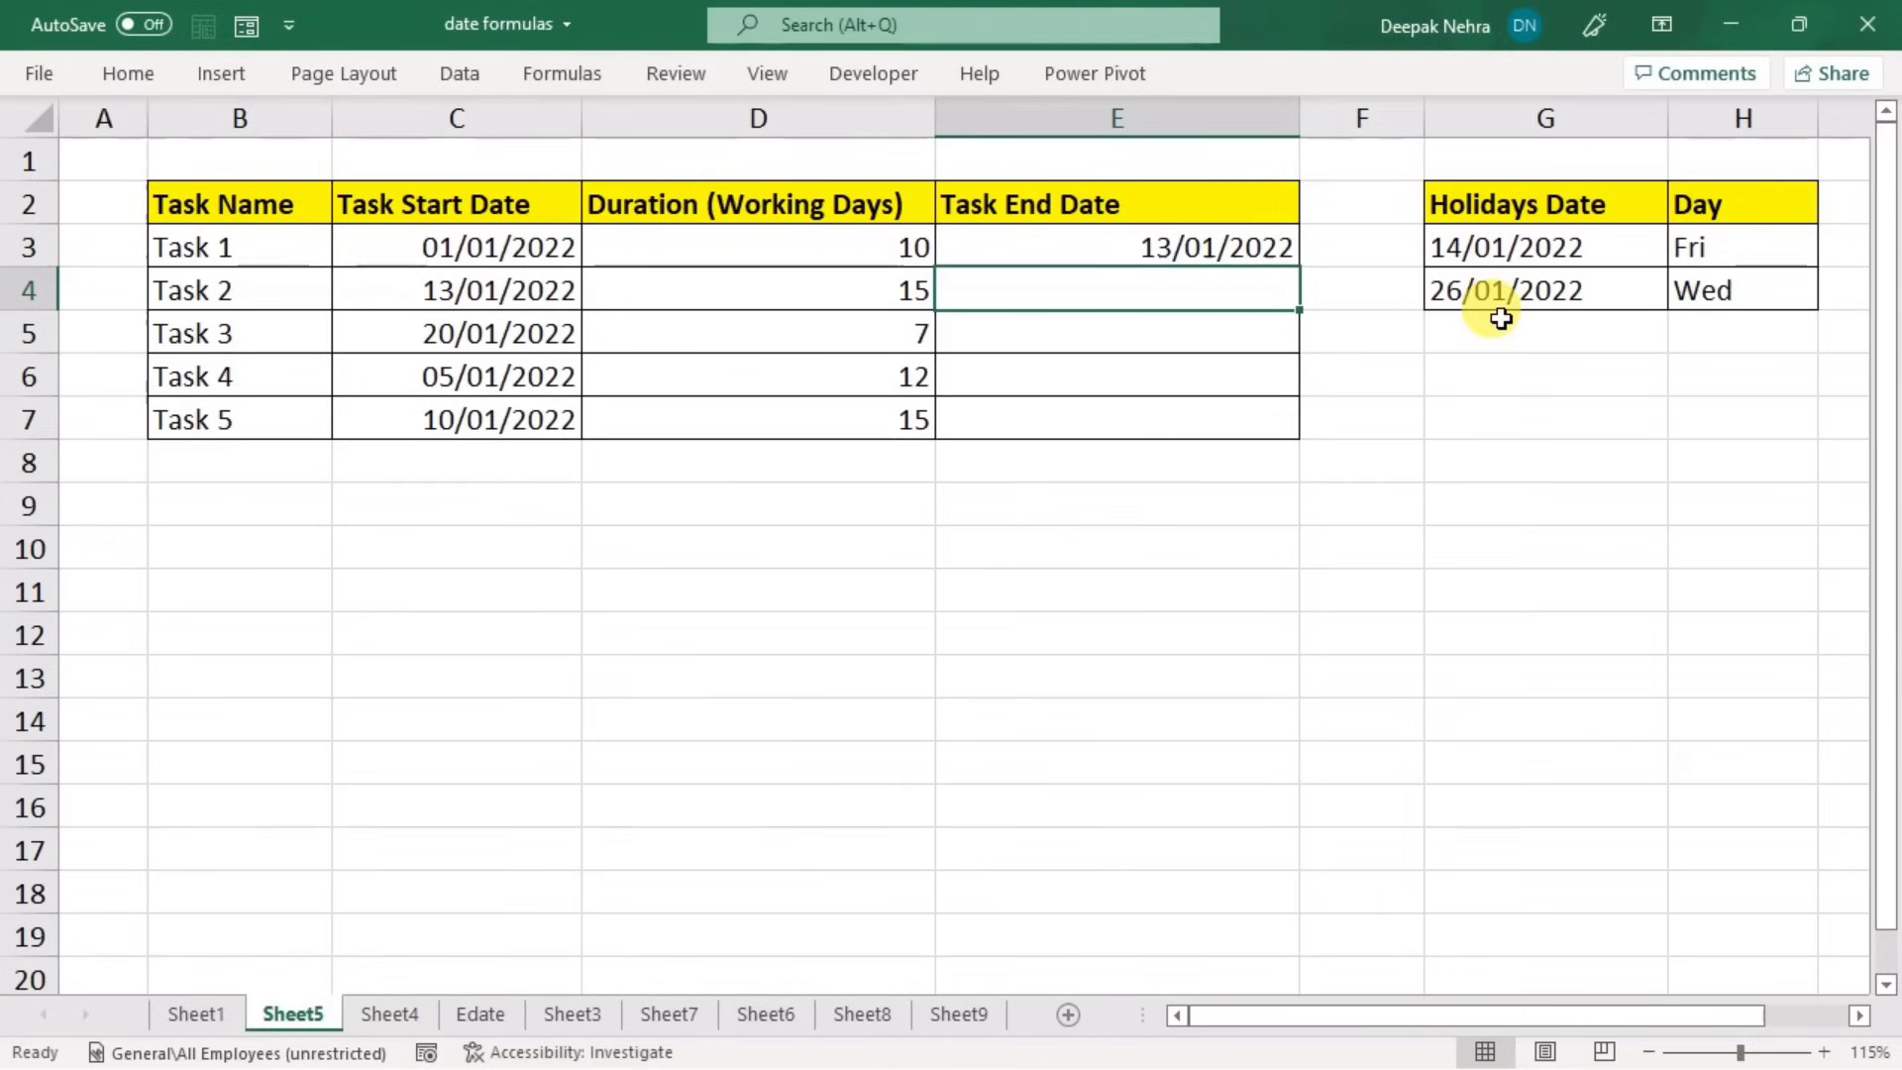
click(1244, 250)
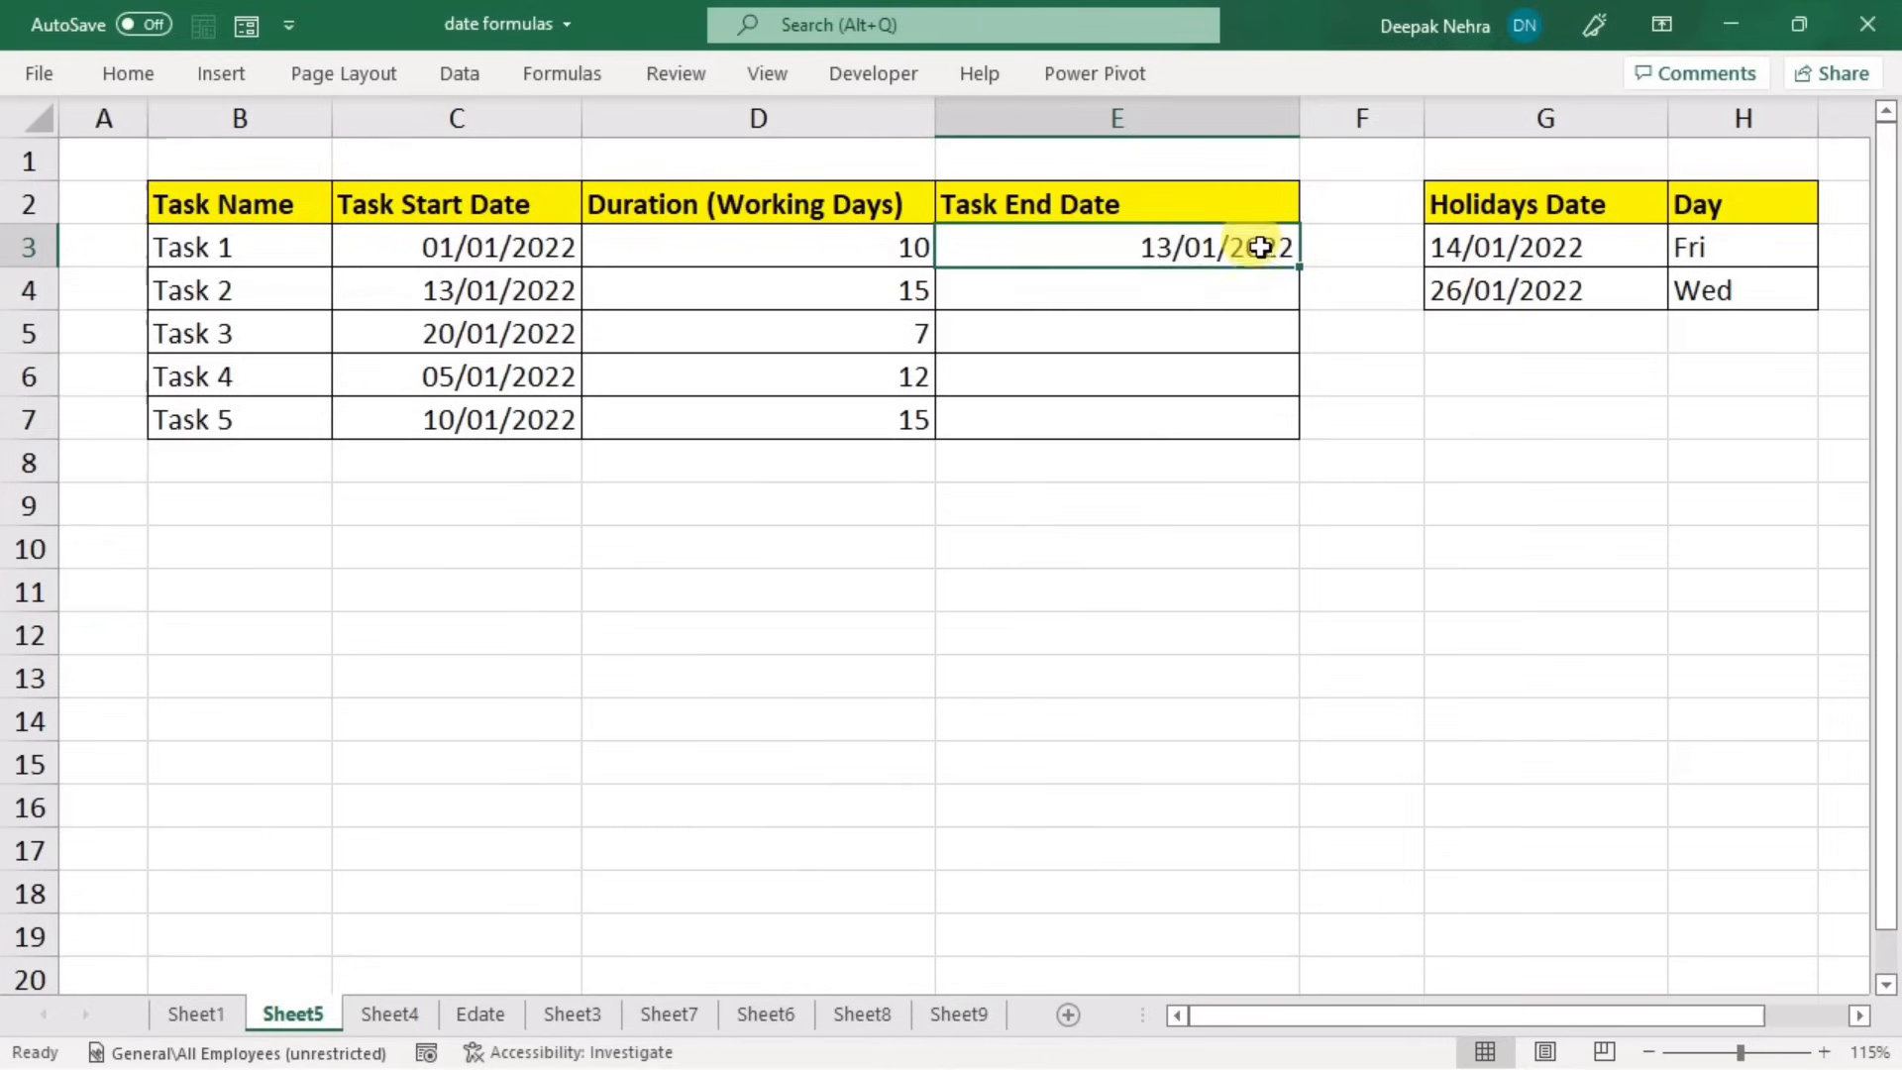
drag(1300, 268, 1280, 443)
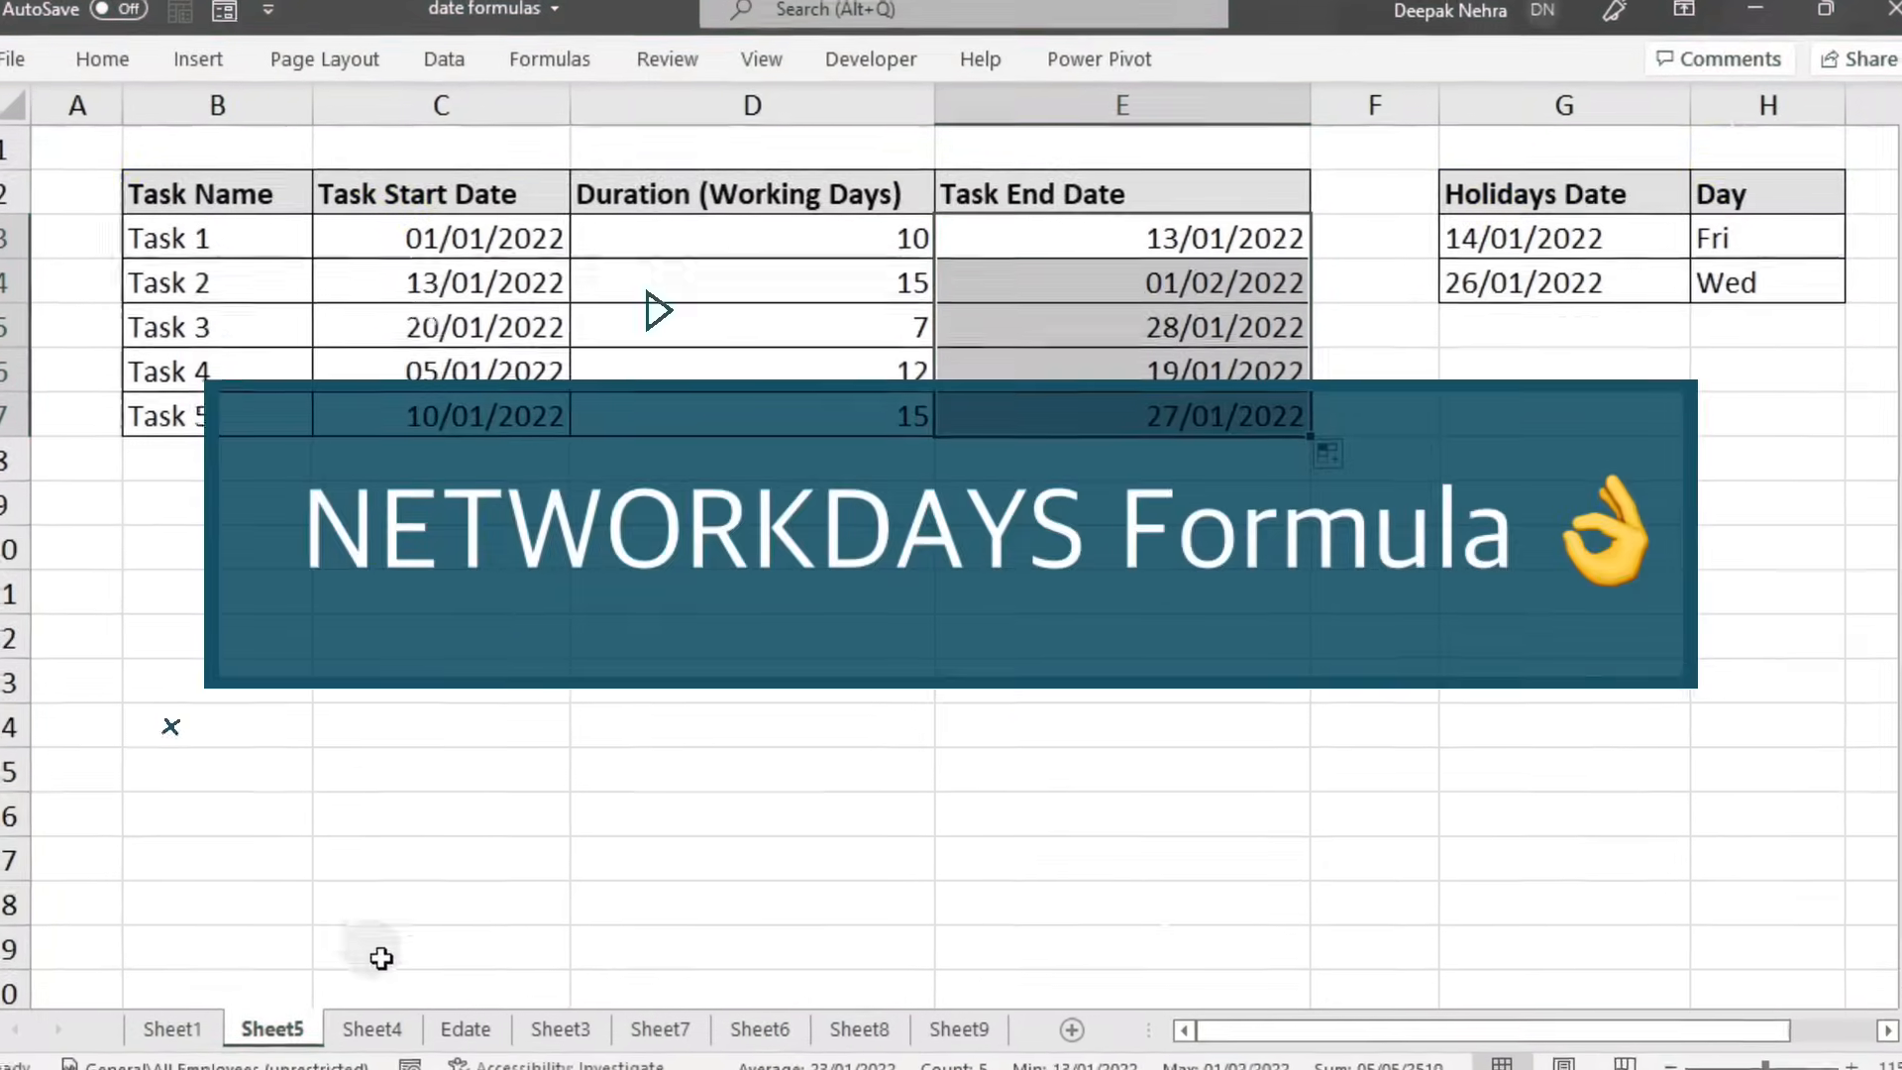
- Go to Sheet4 and widen the Total Working Day column to make room for a formula in E3
click(372, 1028)
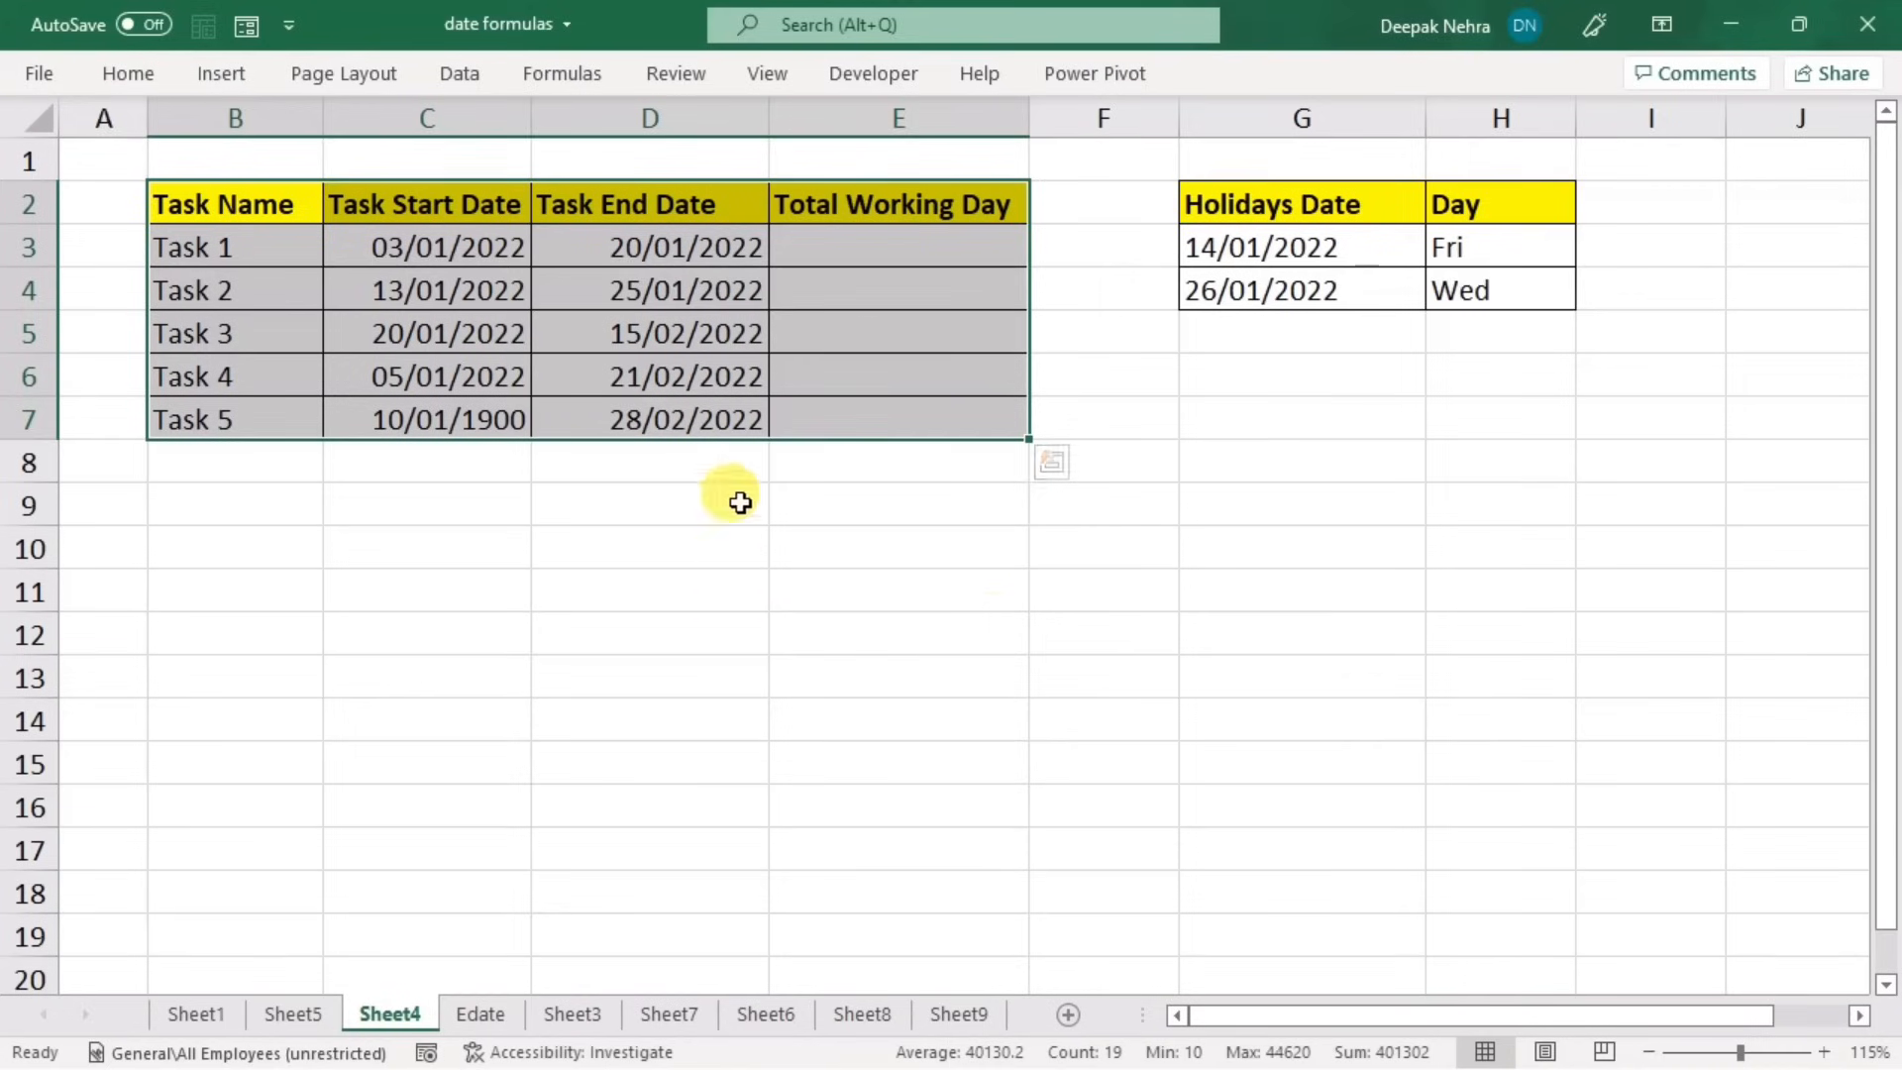
click(864, 243)
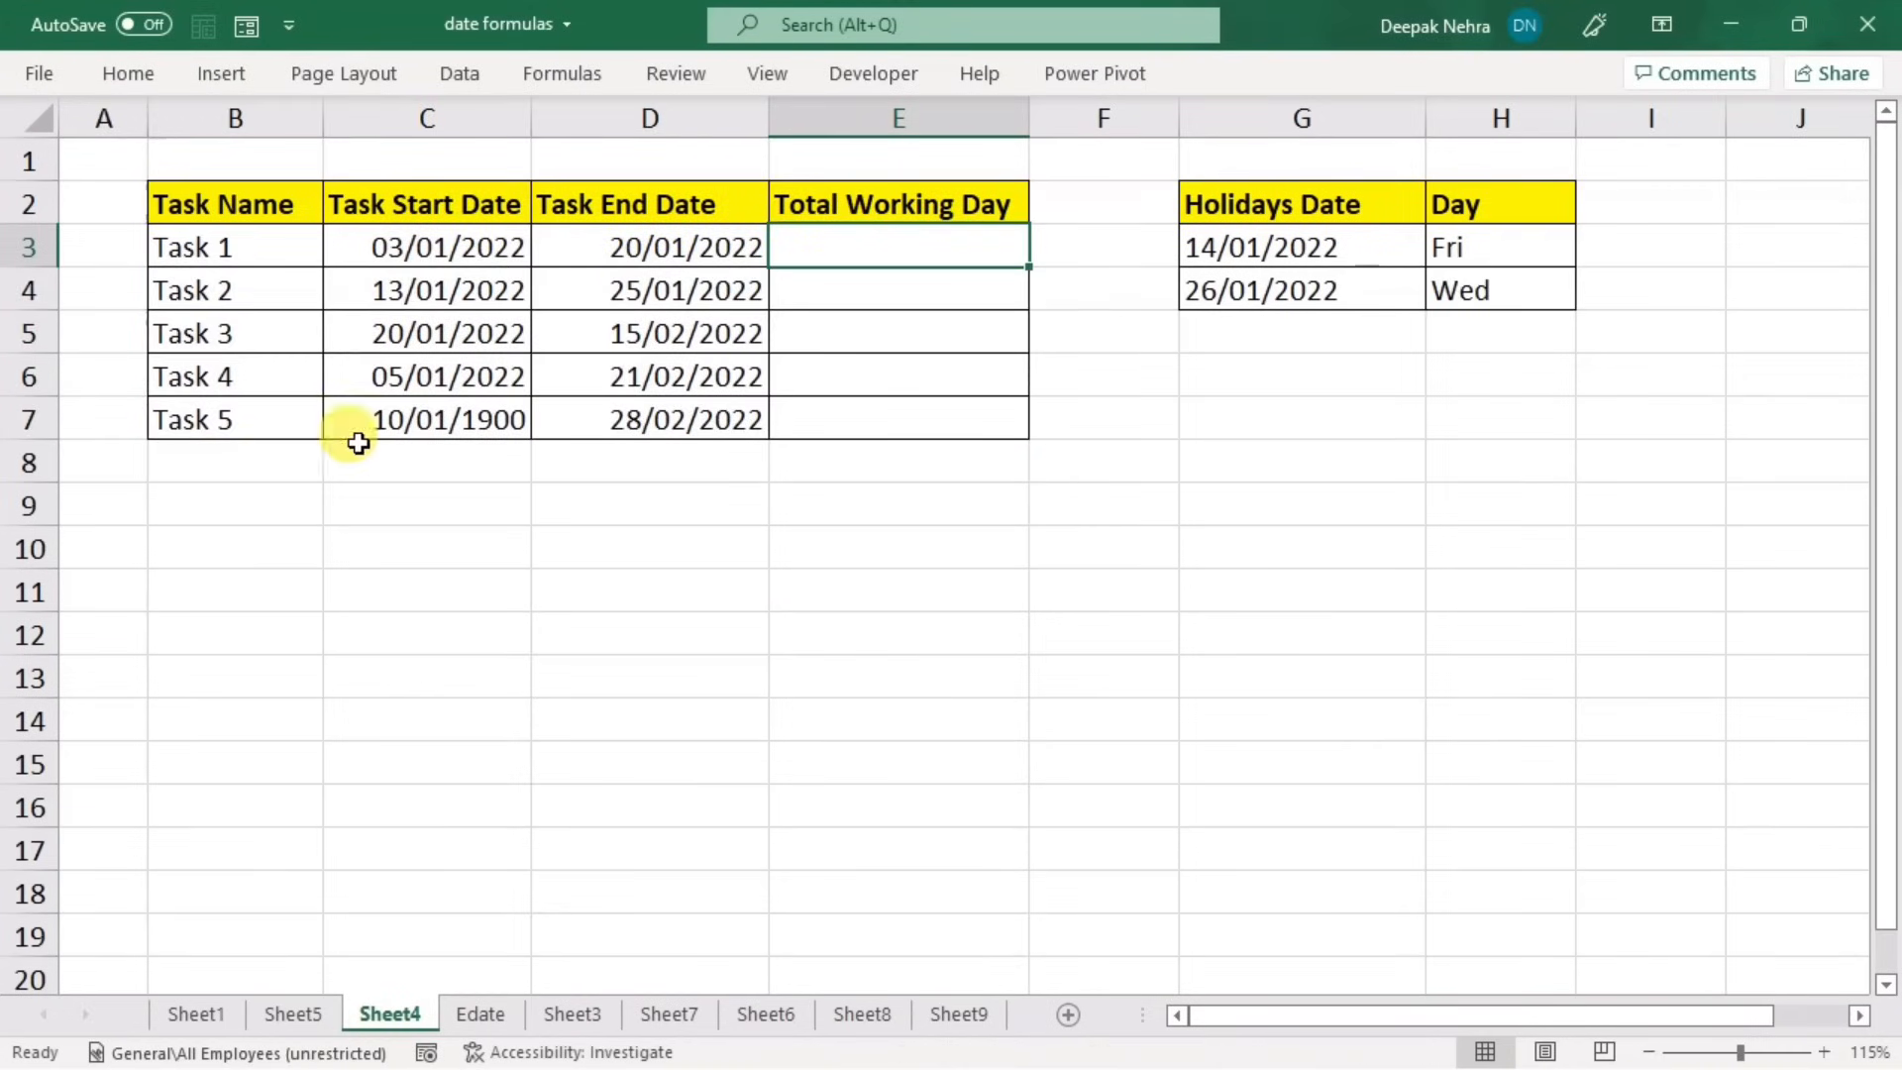
click(455, 247)
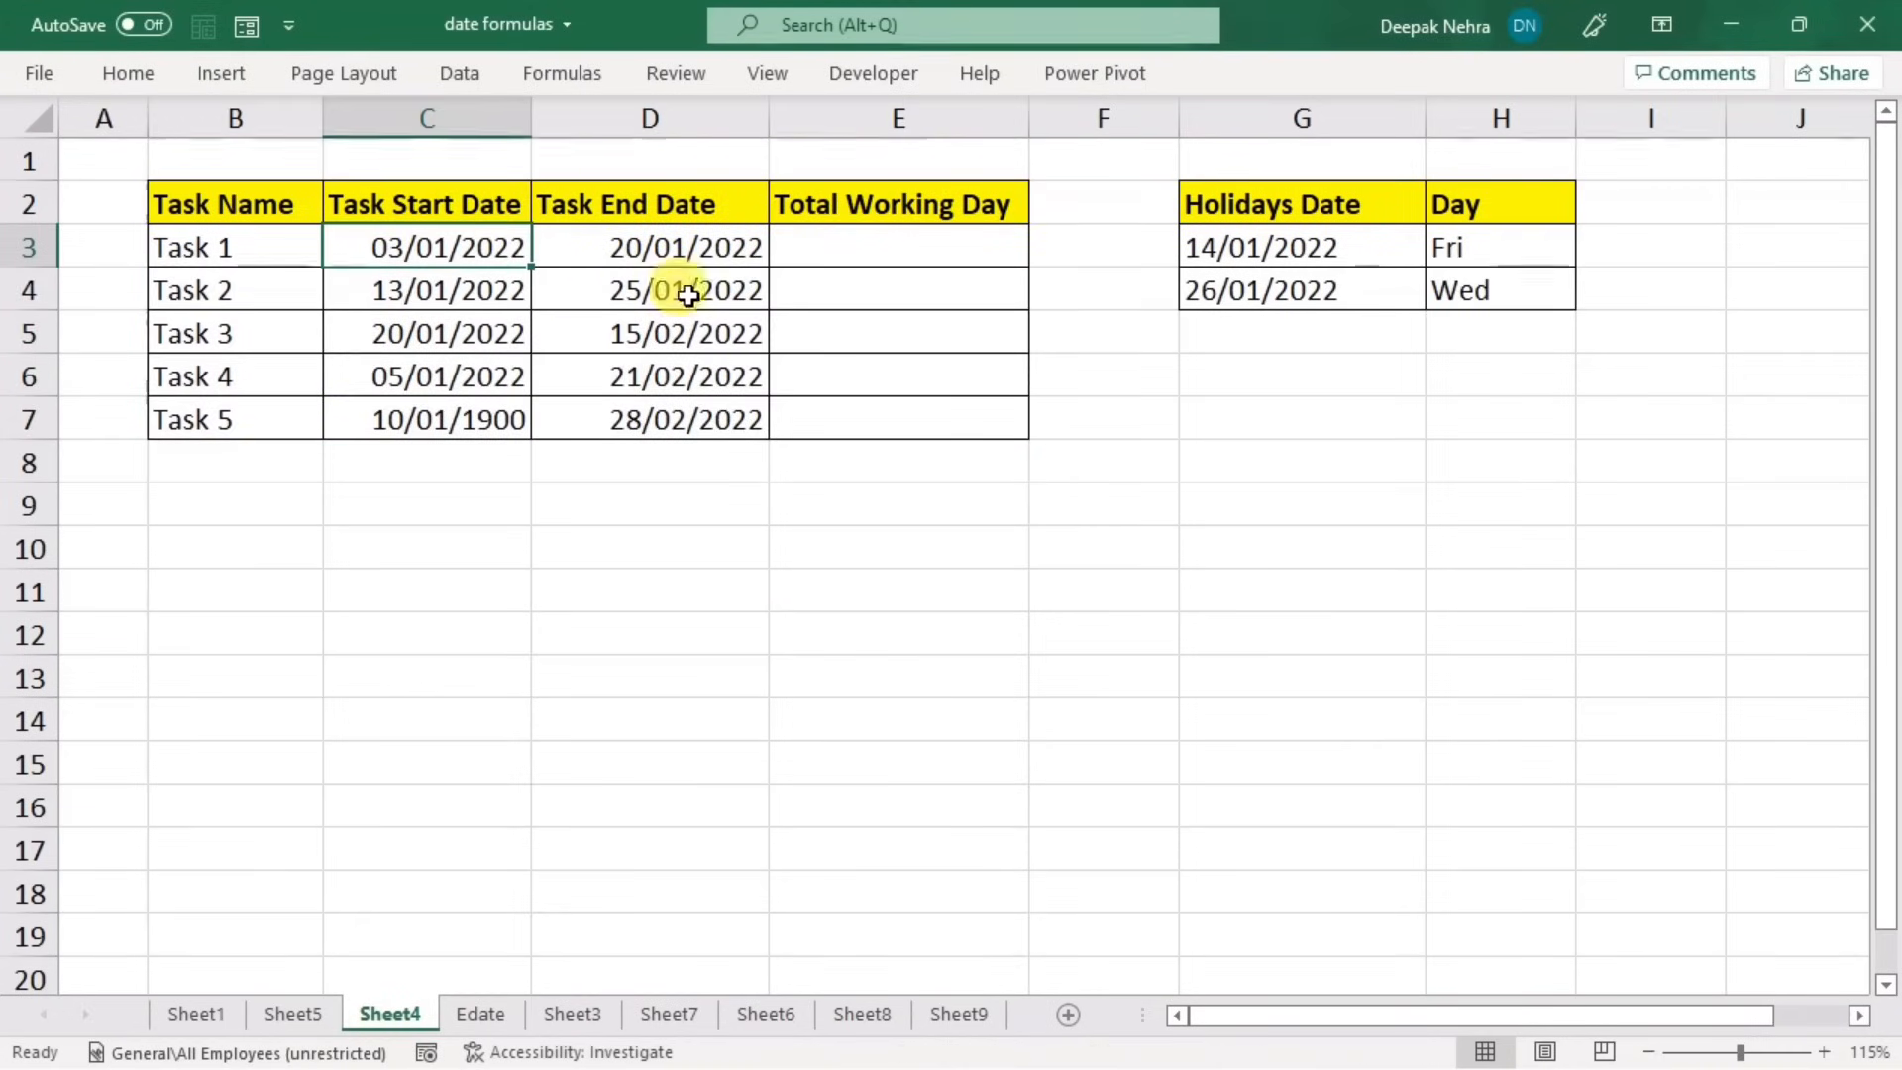
click(698, 252)
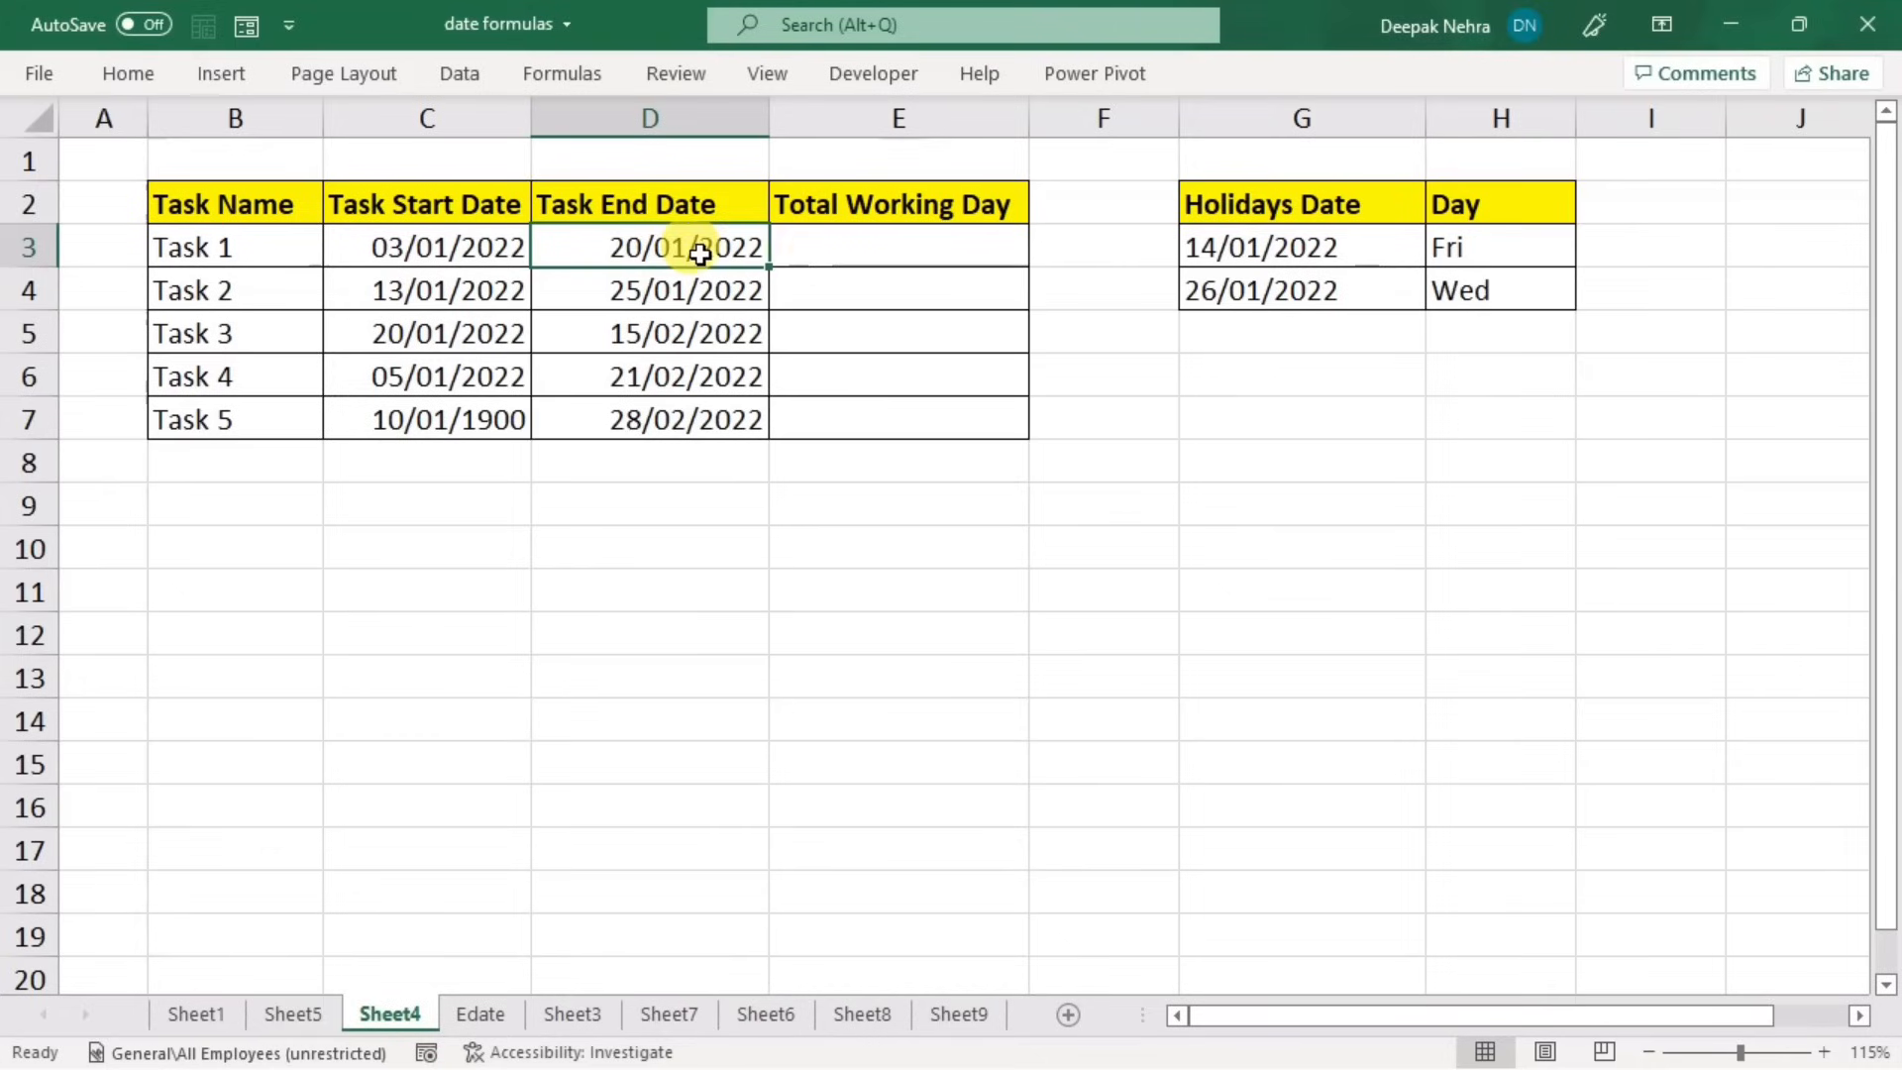
click(926, 253)
drag(1028, 127, 1101, 130)
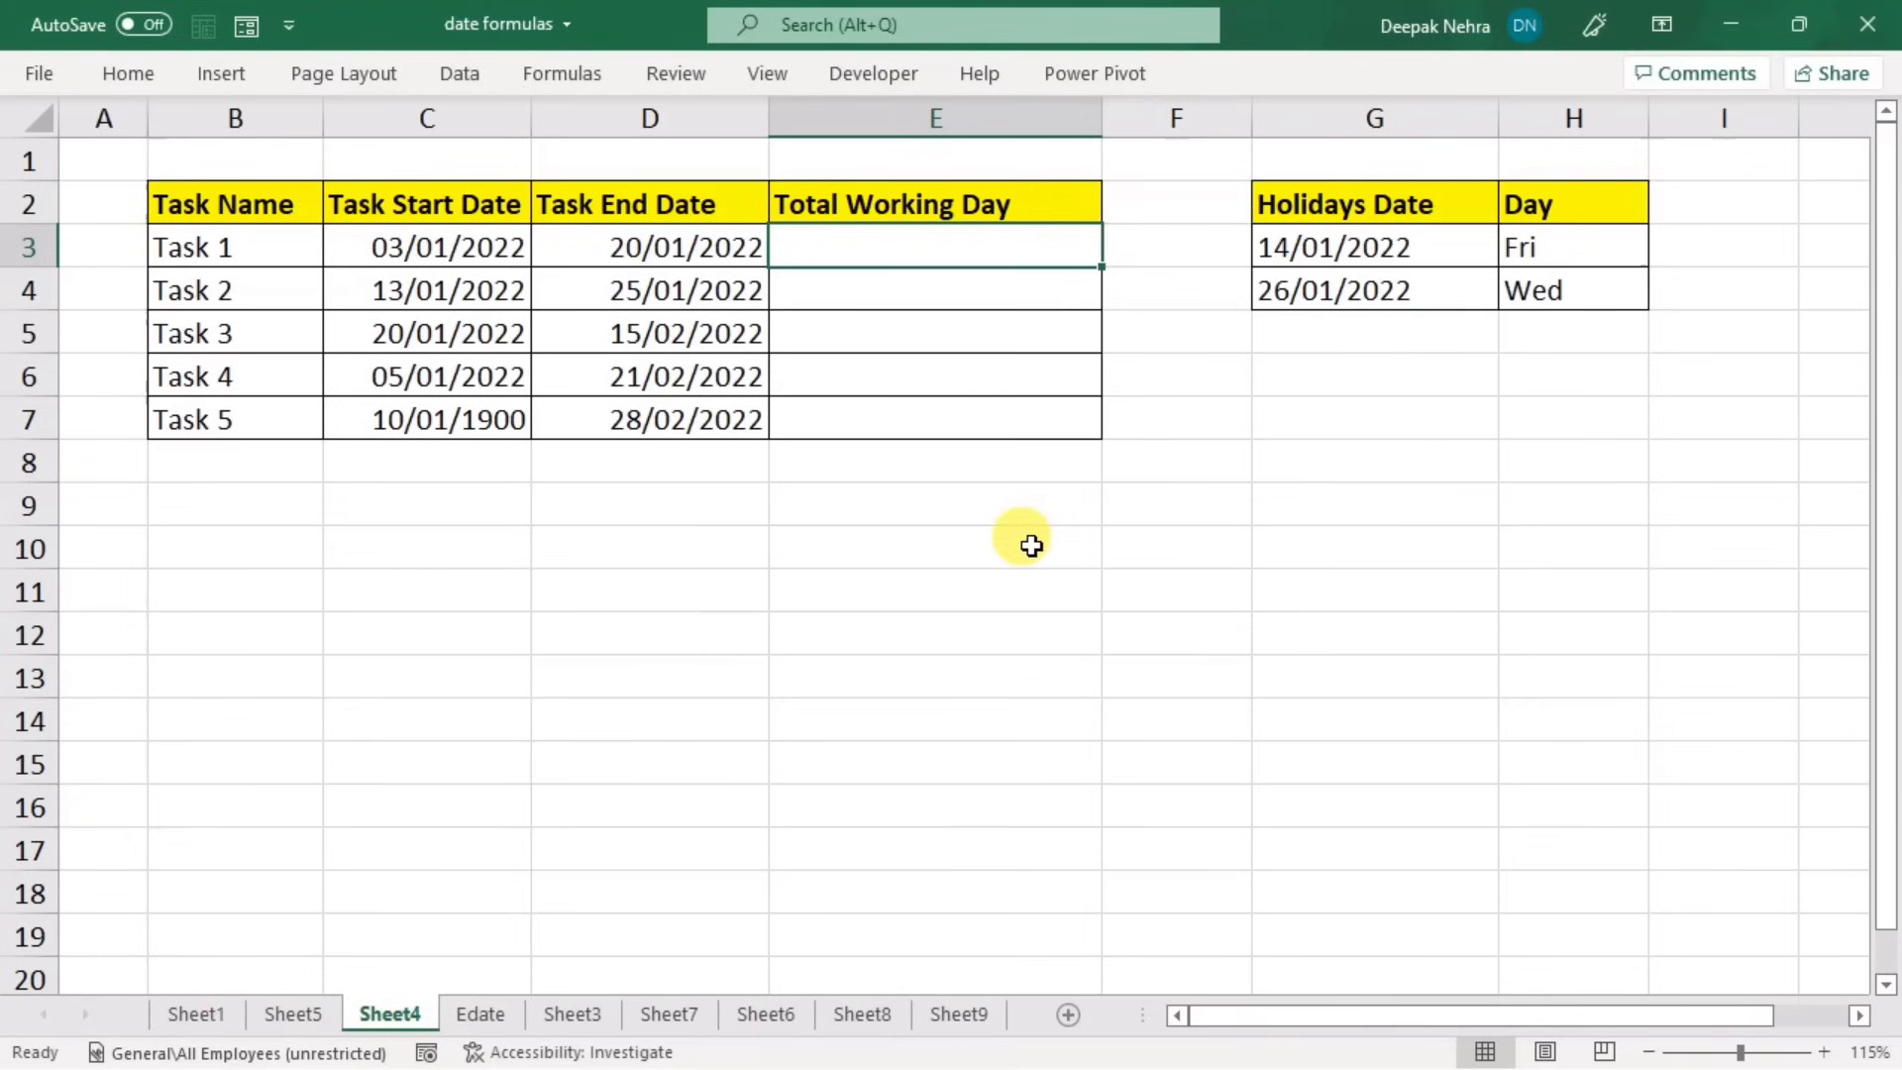
- Enter =NETWORKDAYS(C3,D3) in E3 to count the working days of Task 1
text(=netw)
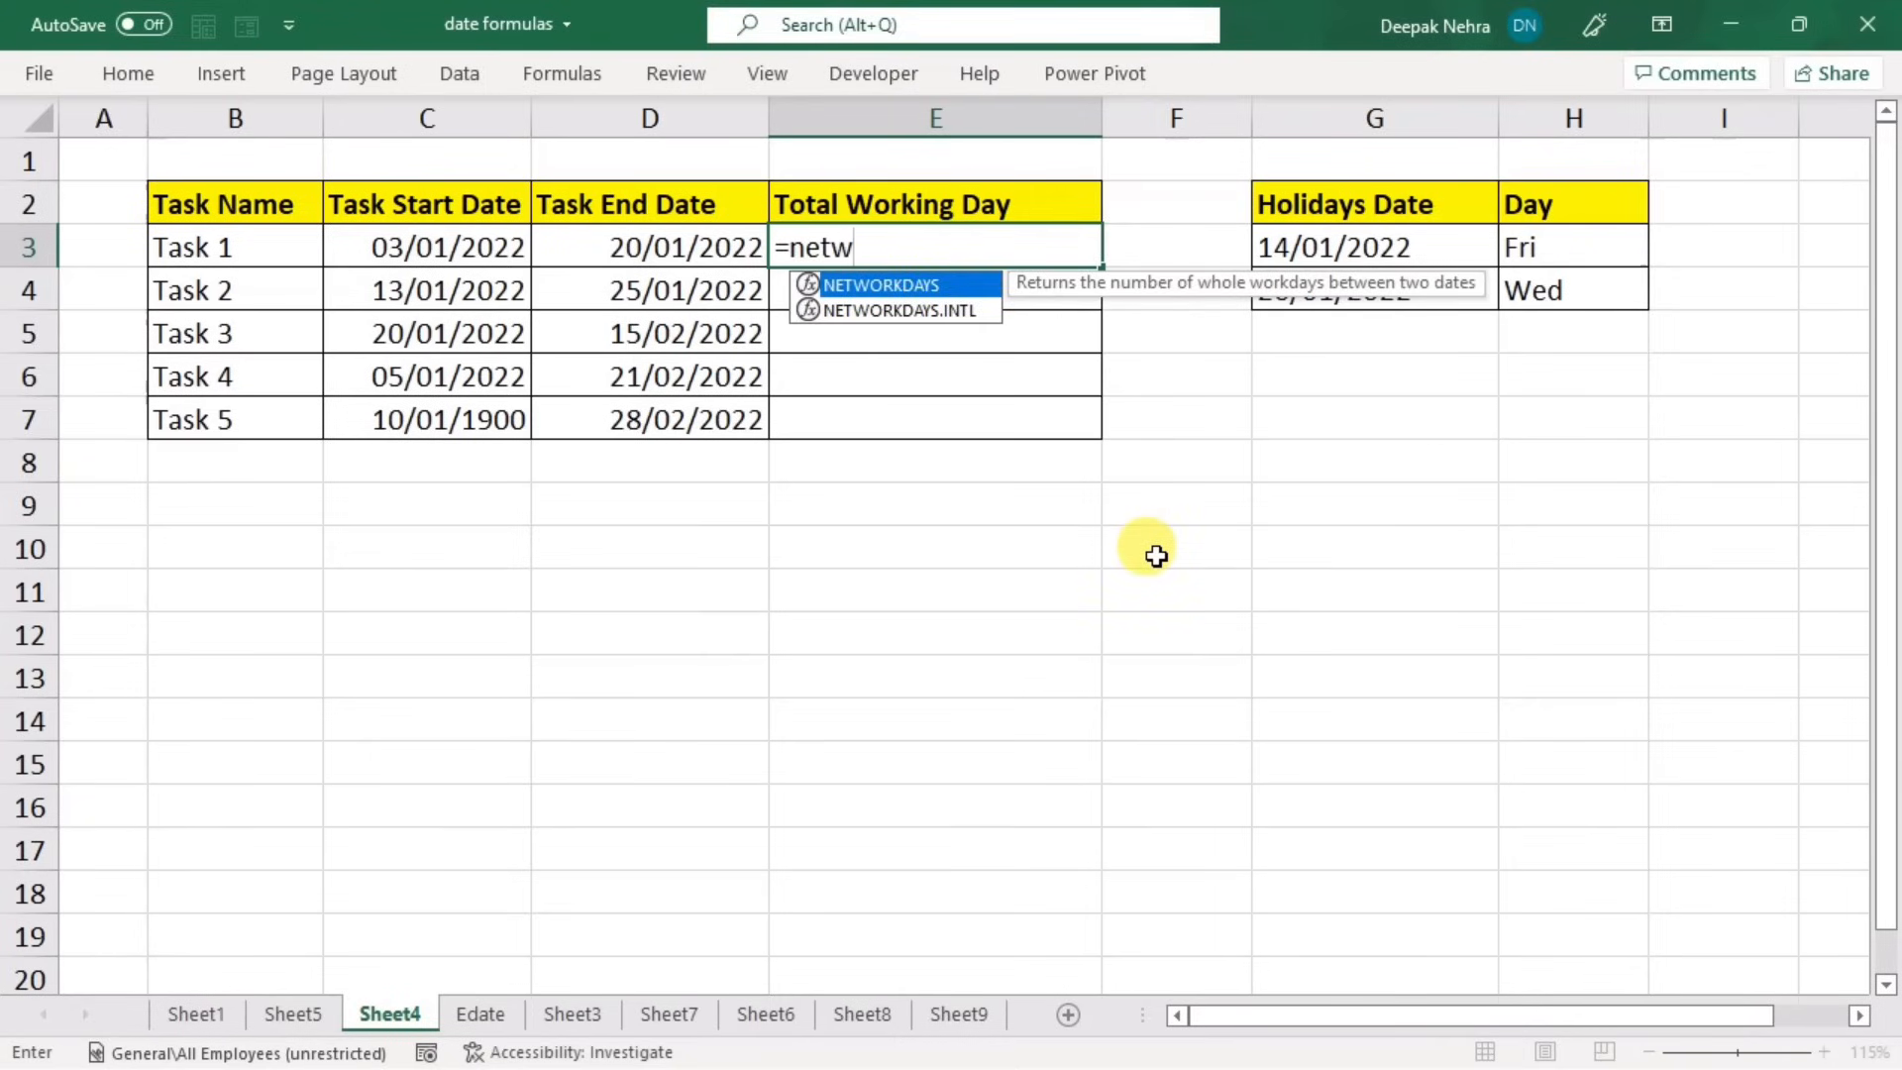
key(Tab)
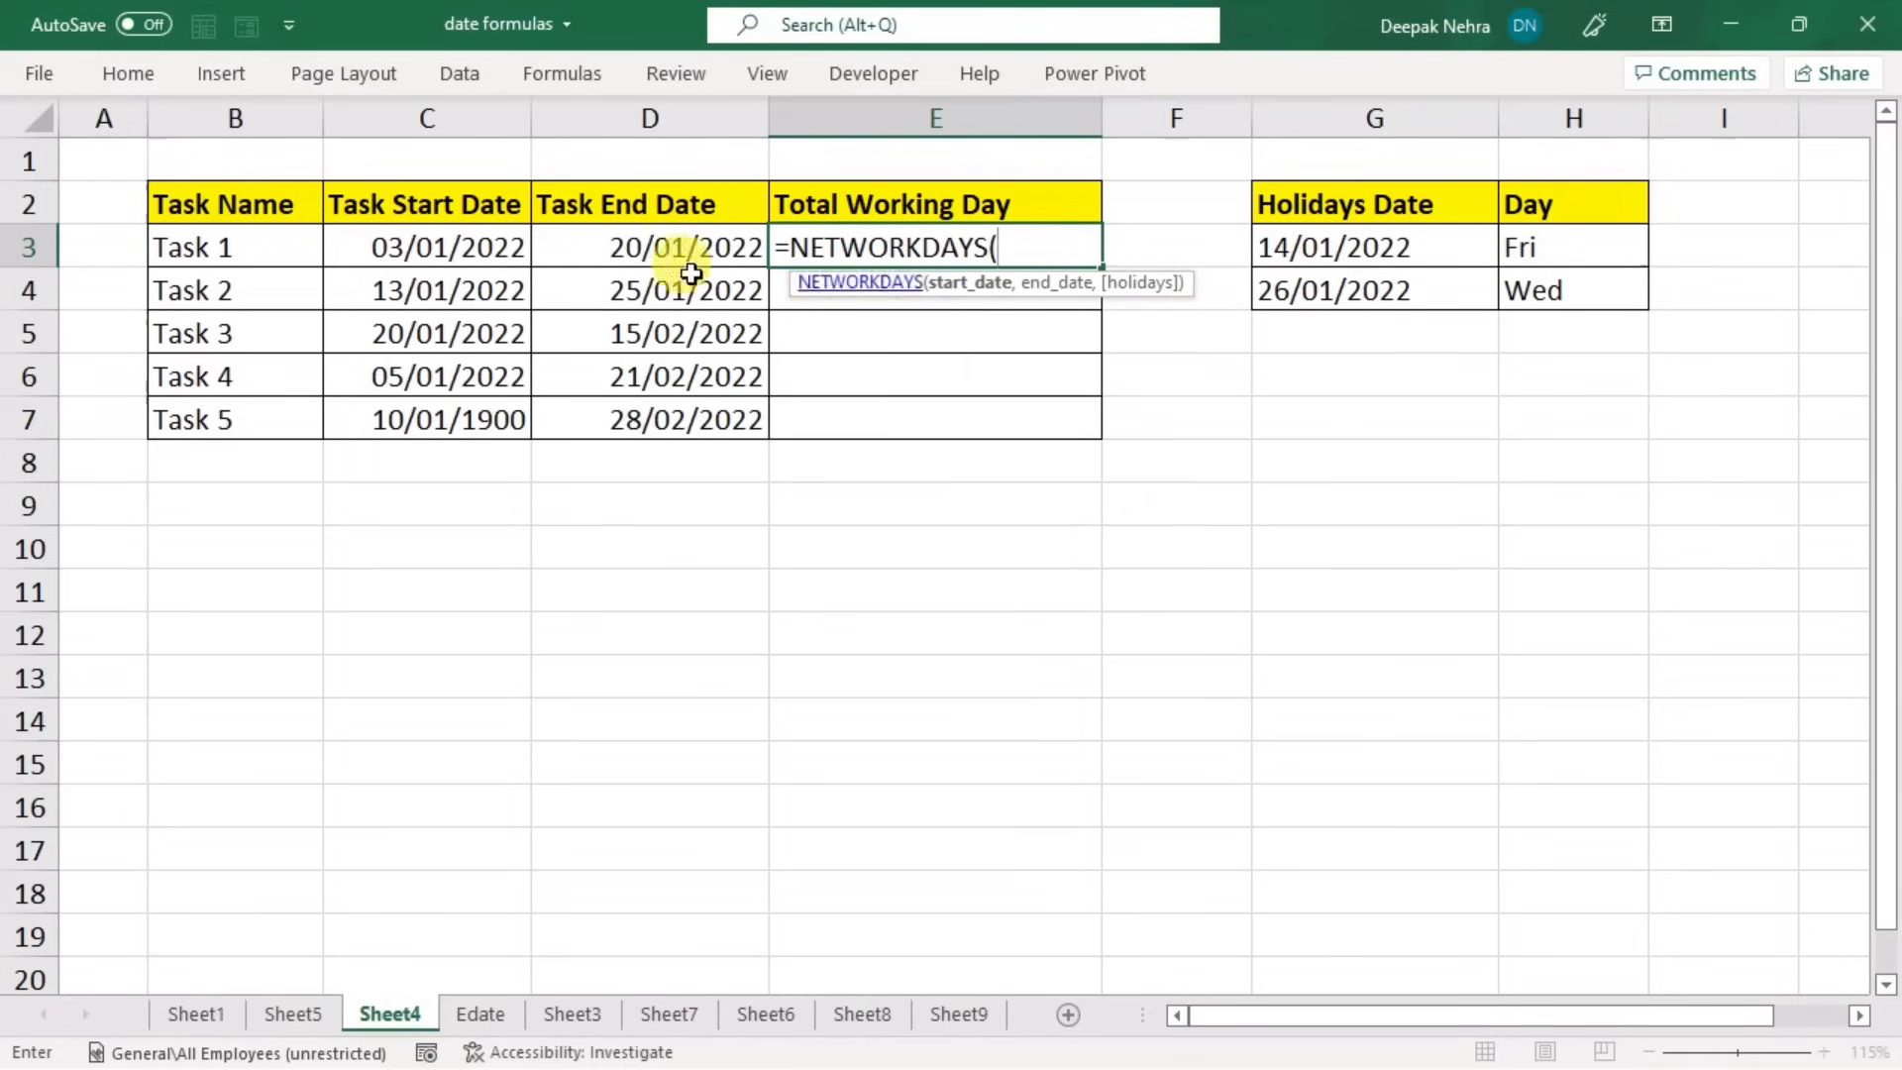
click(448, 251)
text(,)
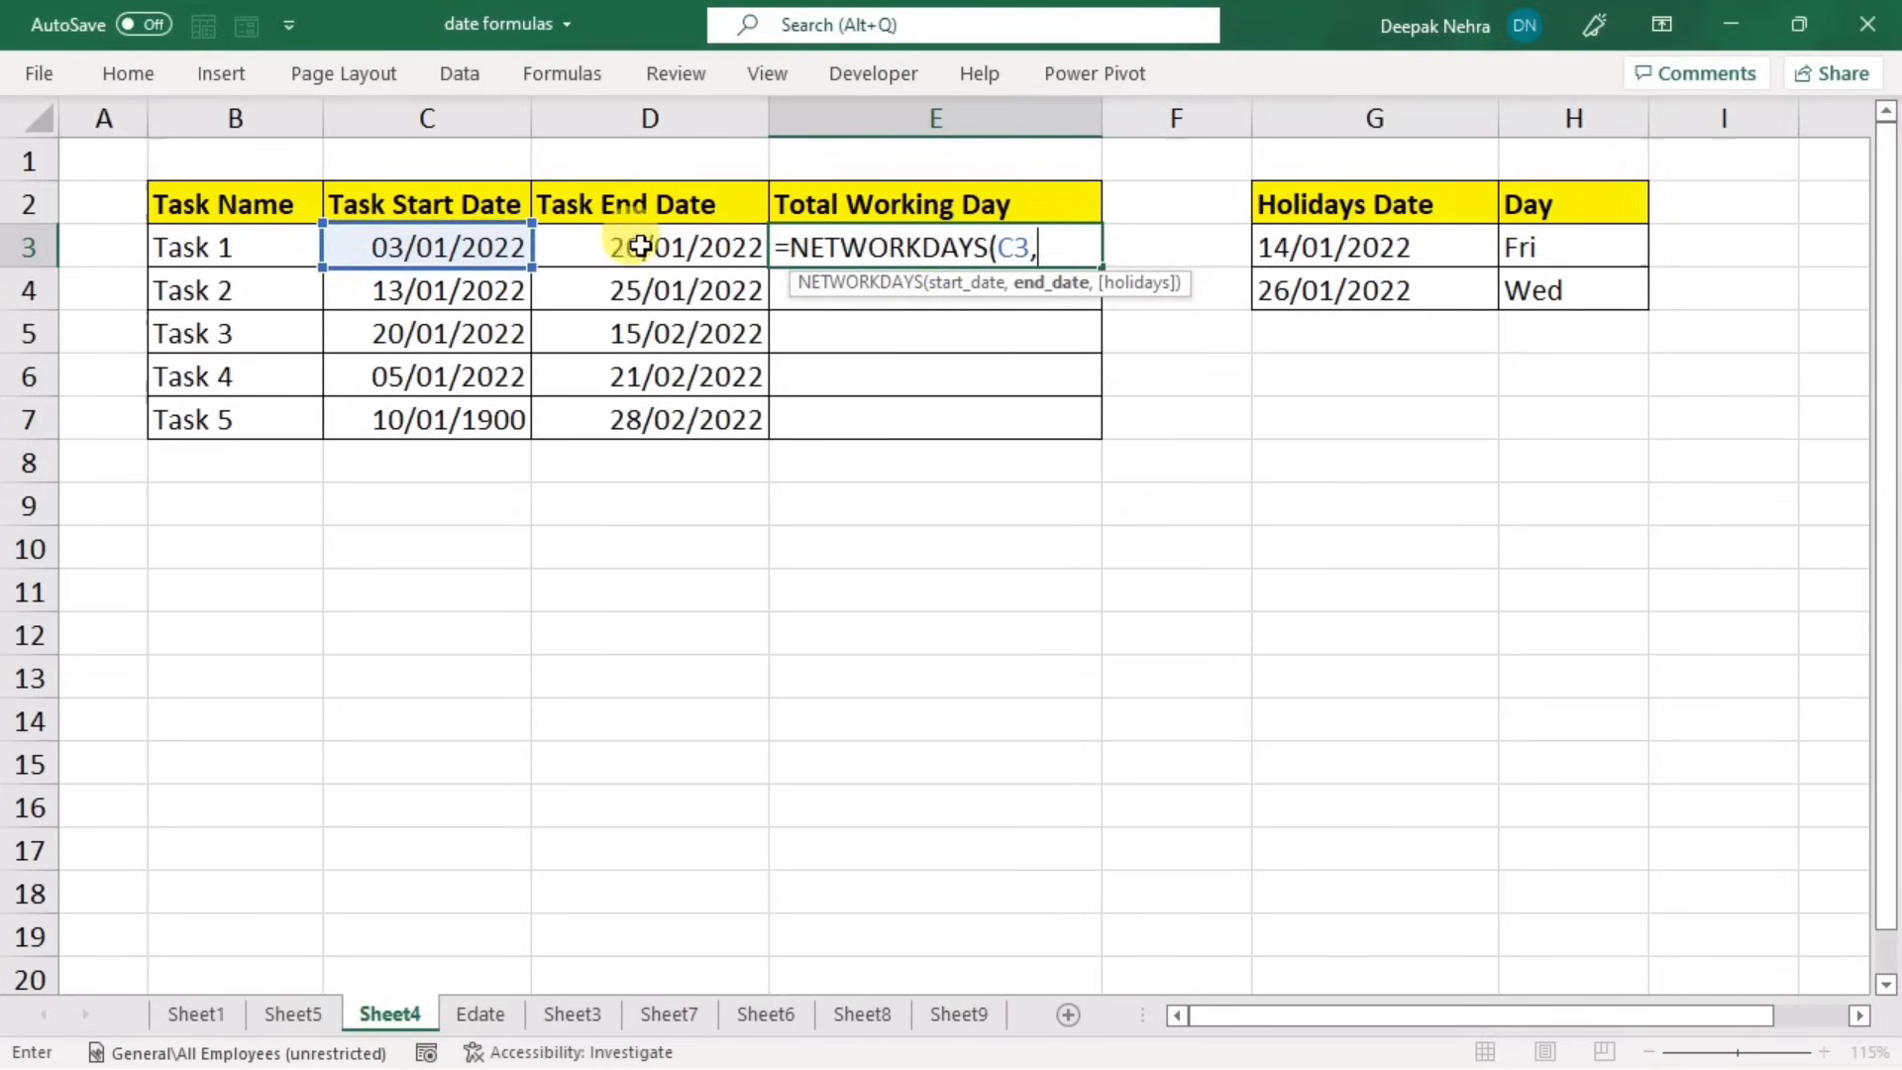
click(692, 247)
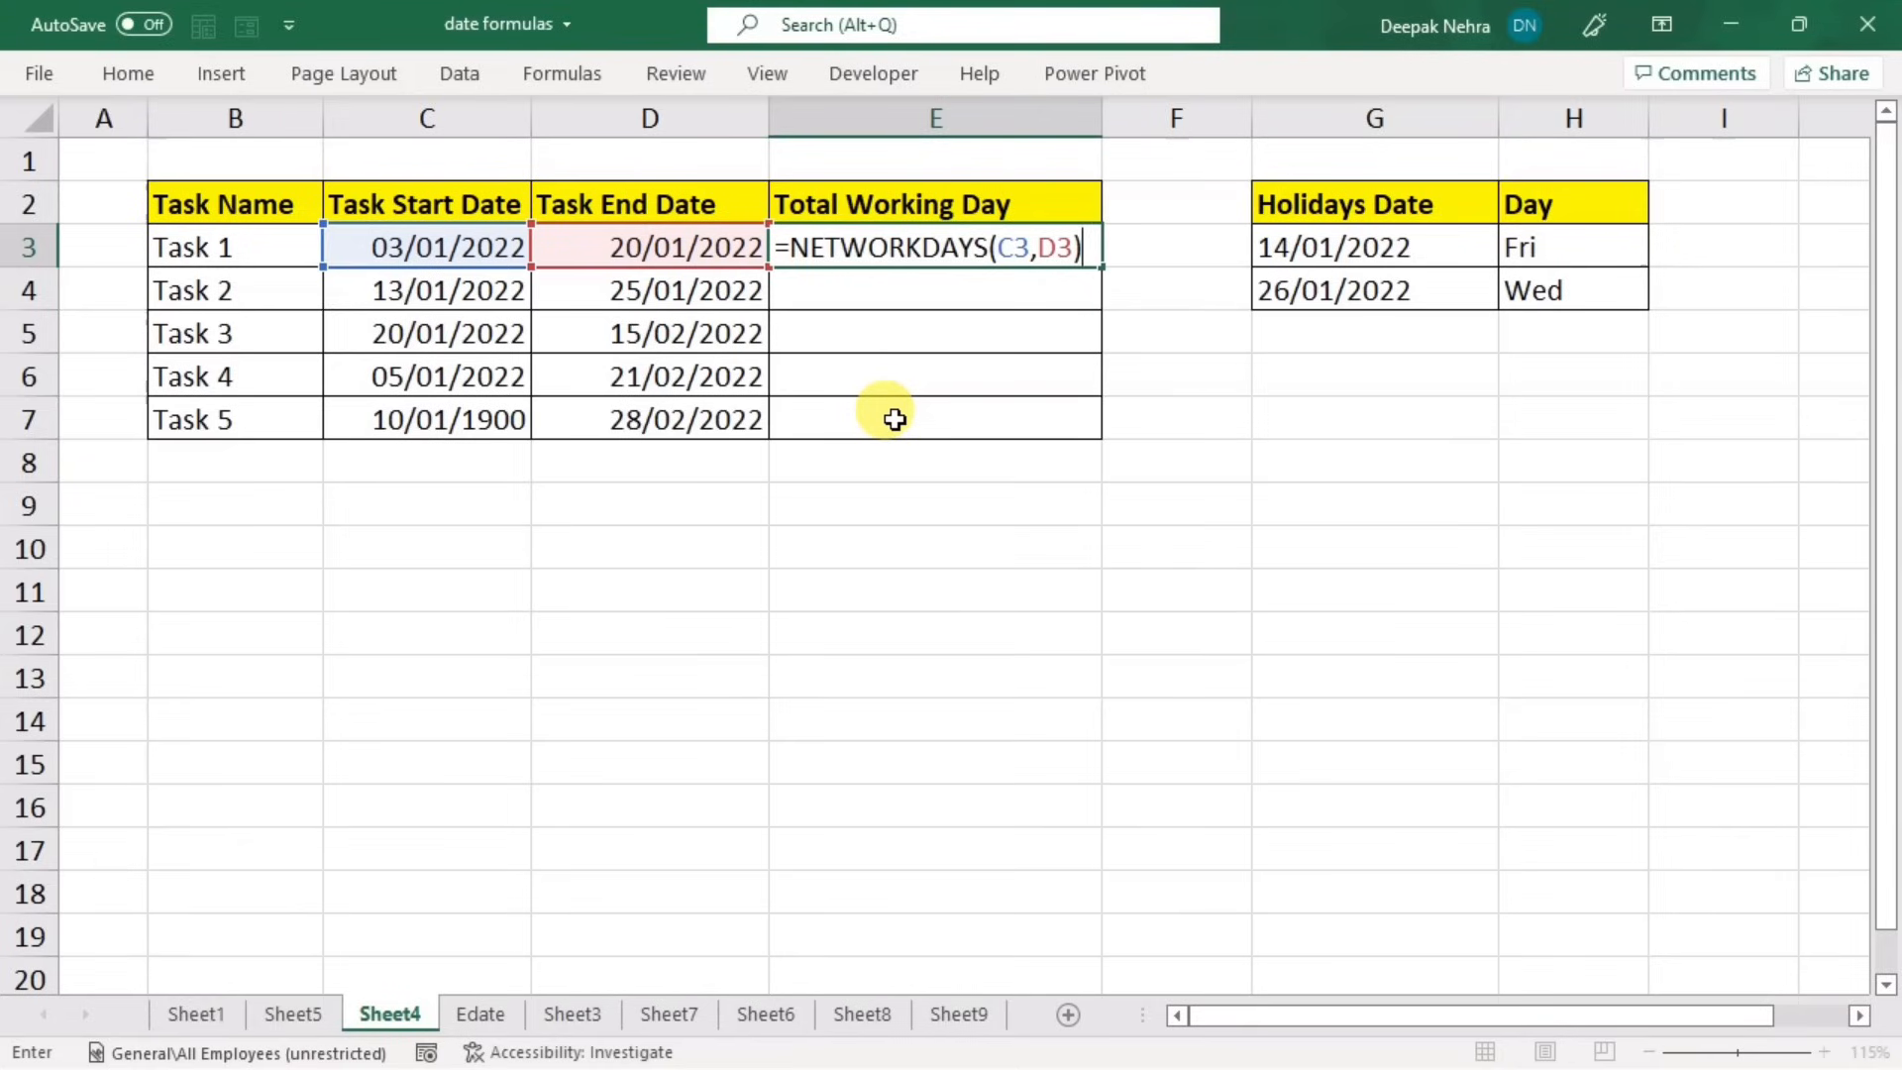
key(Return)
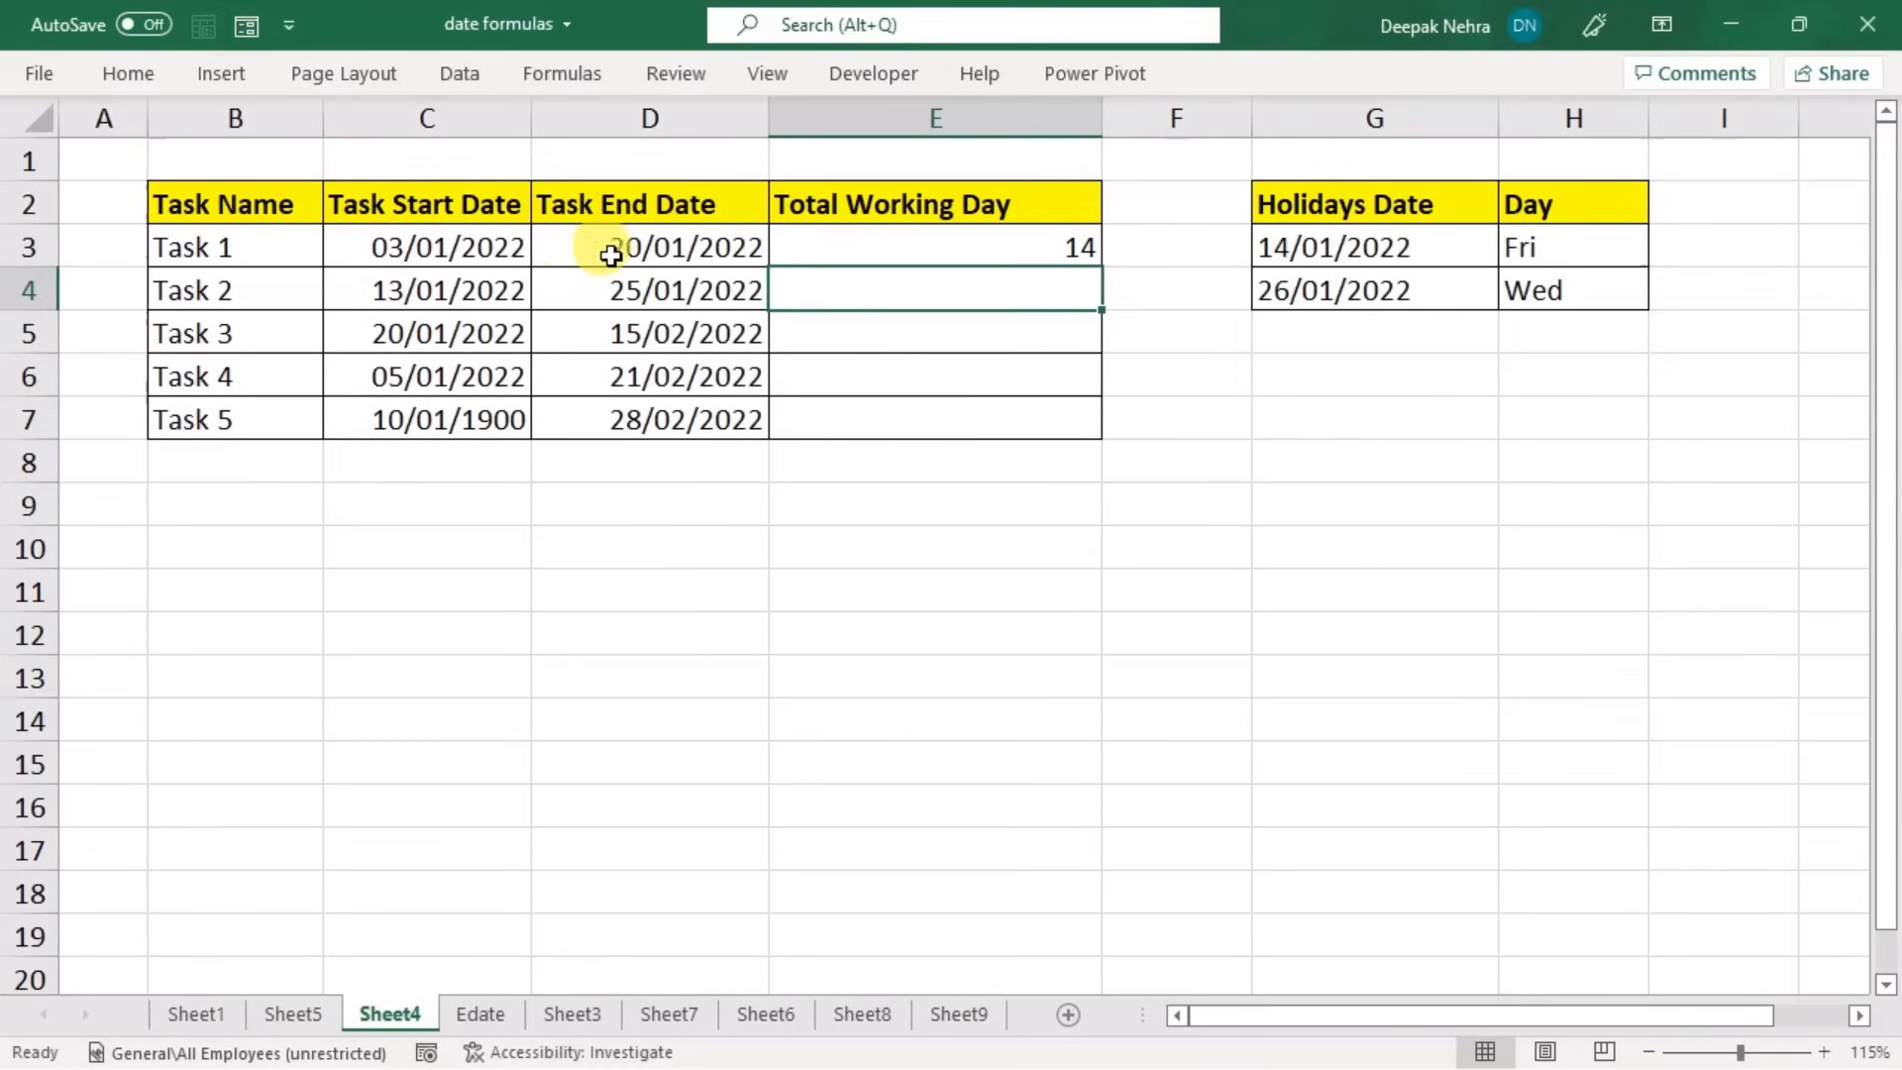
- Add the holiday dates to the E3 formula as =NETWORKDAYS(C3,D3,G3:G4)
double_click(1004, 243)
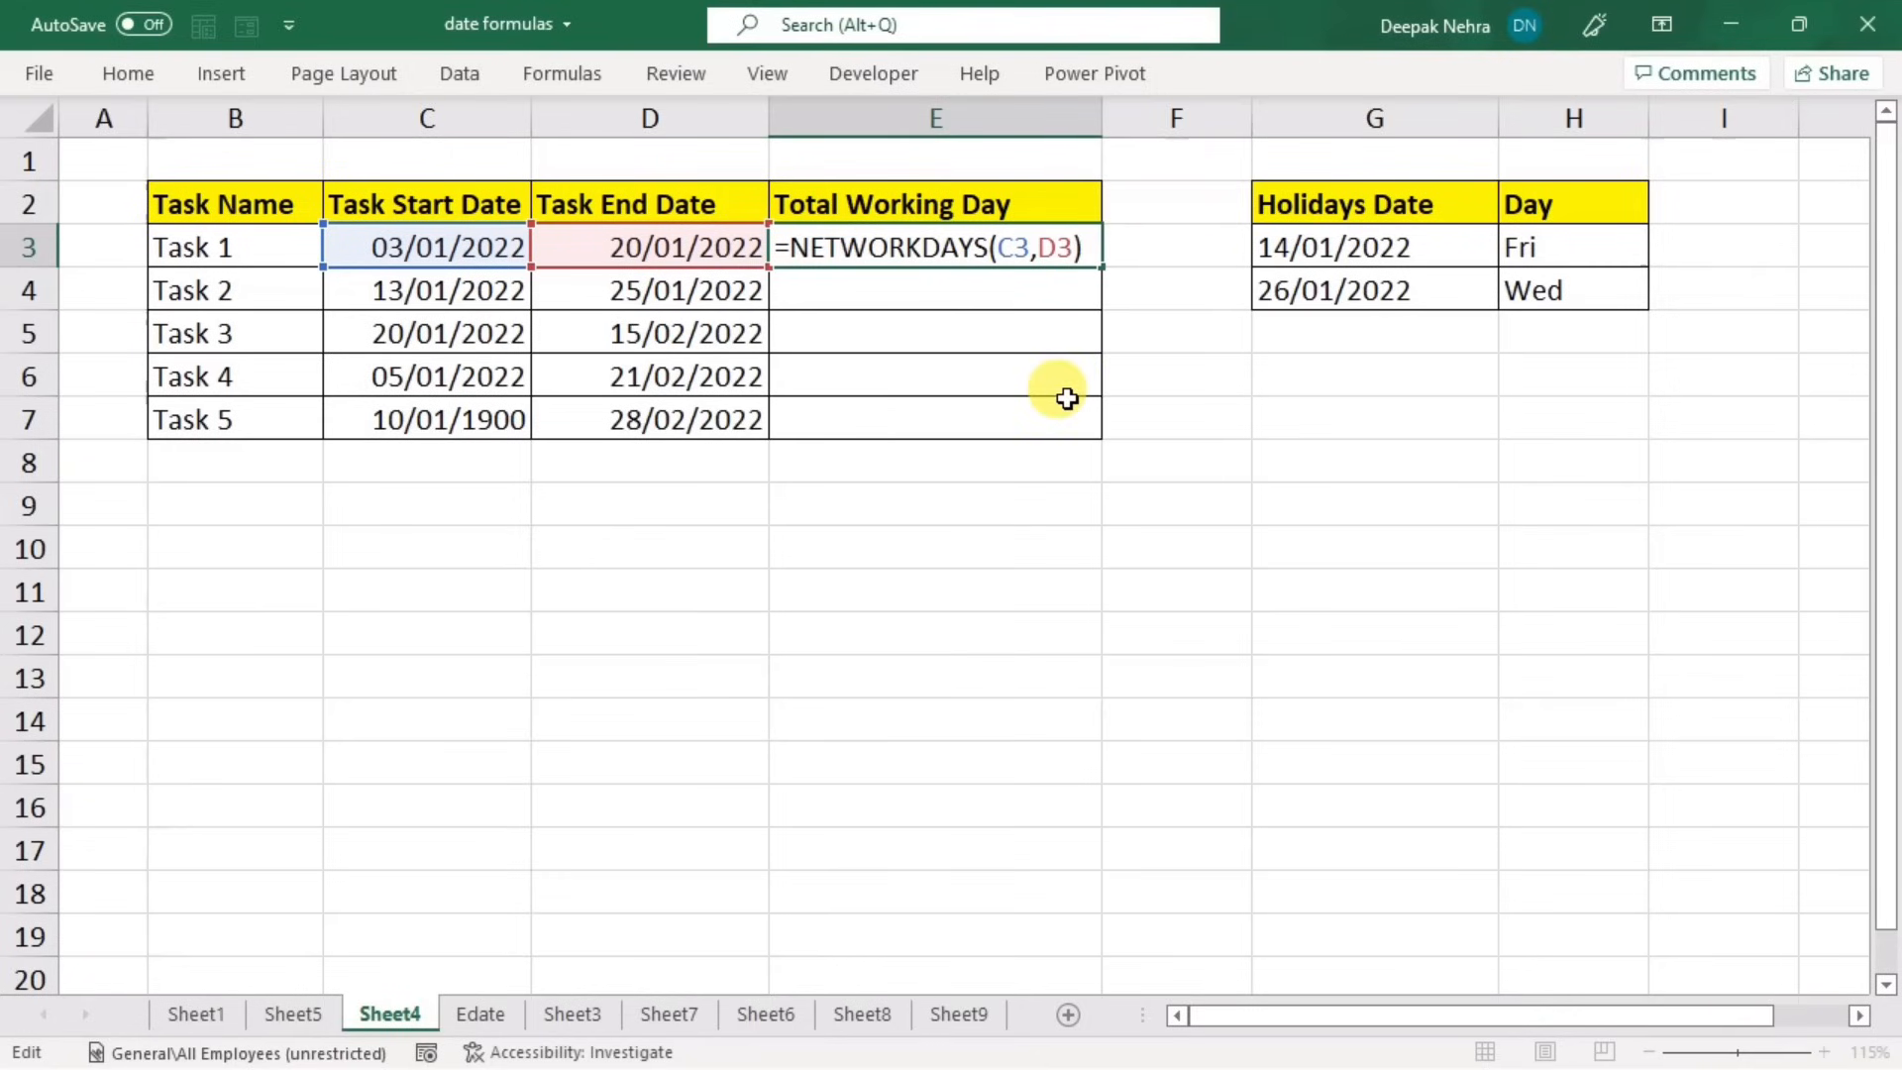
key(BackSpace)
text(,)
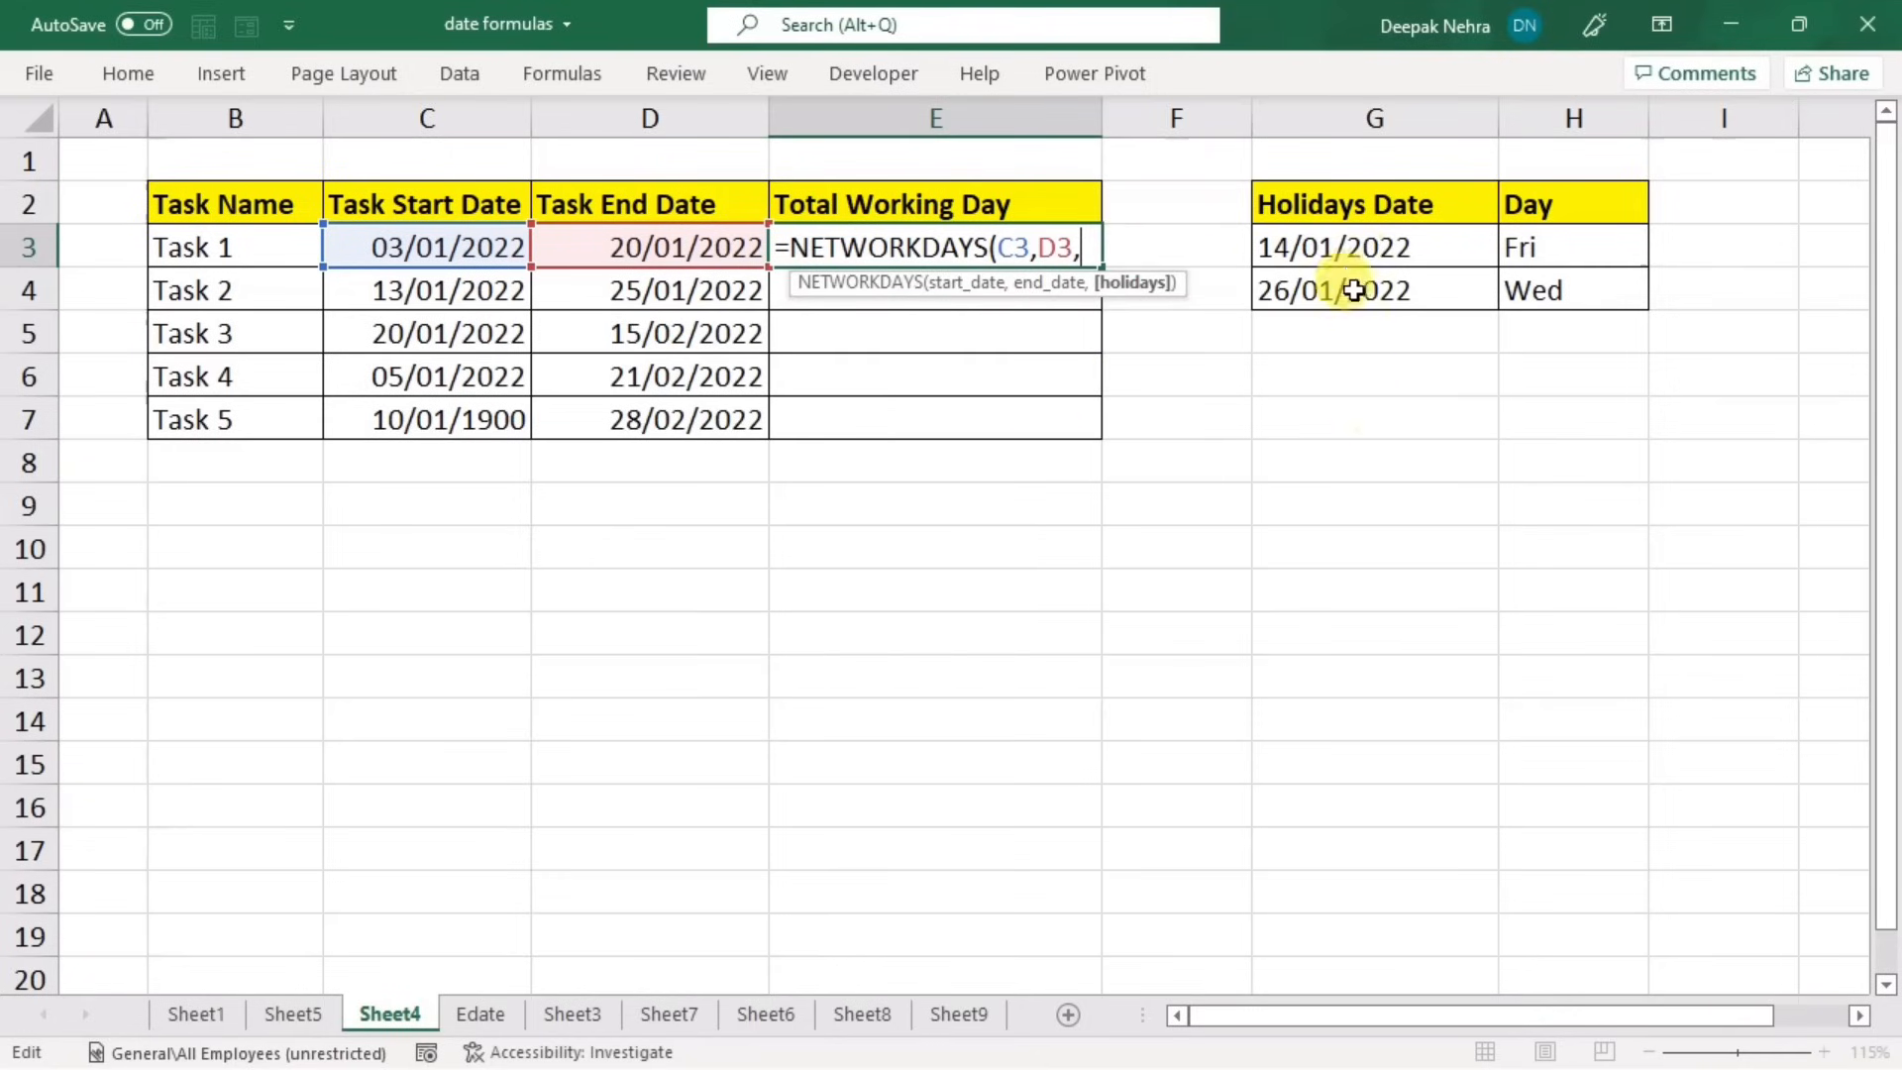
drag(1349, 250, 1356, 297)
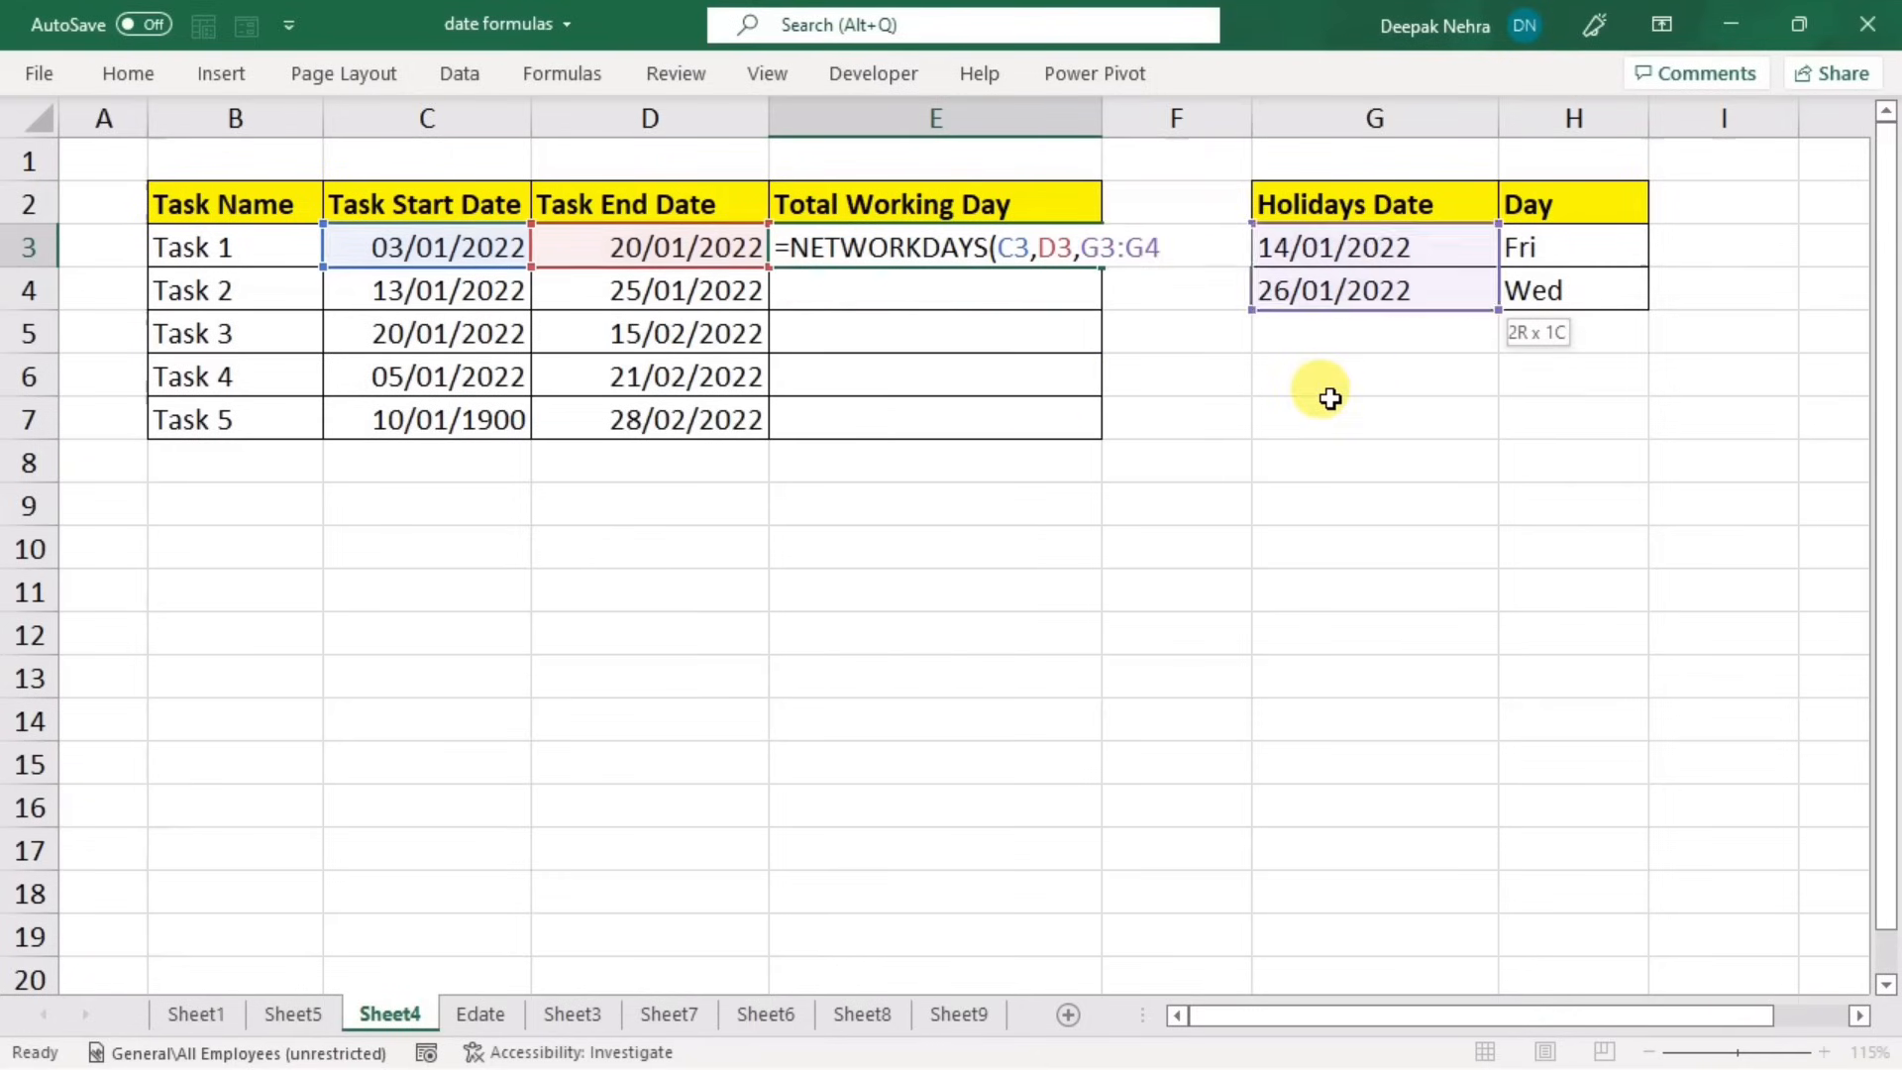
key(Return)
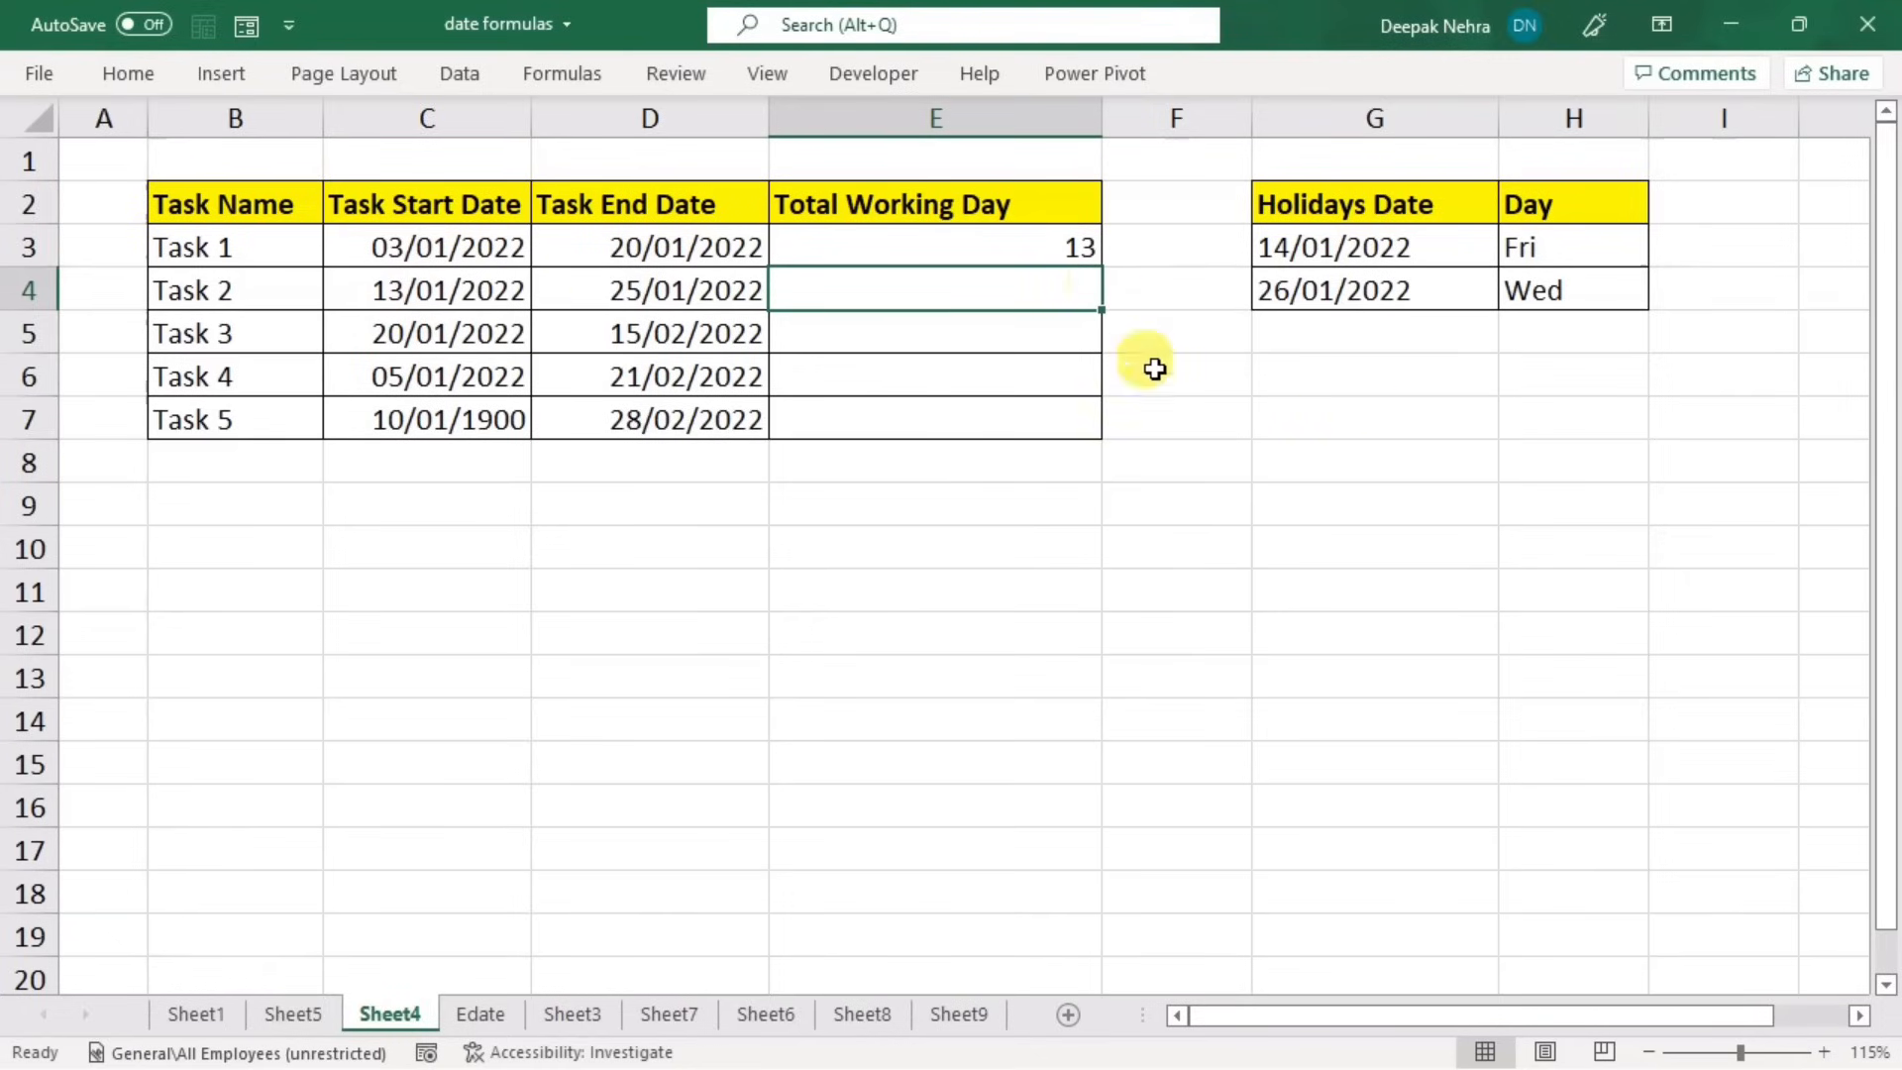
- Review the NETWORKDAYS formula in E3 and clear it from the cell
double_click(1027, 248)
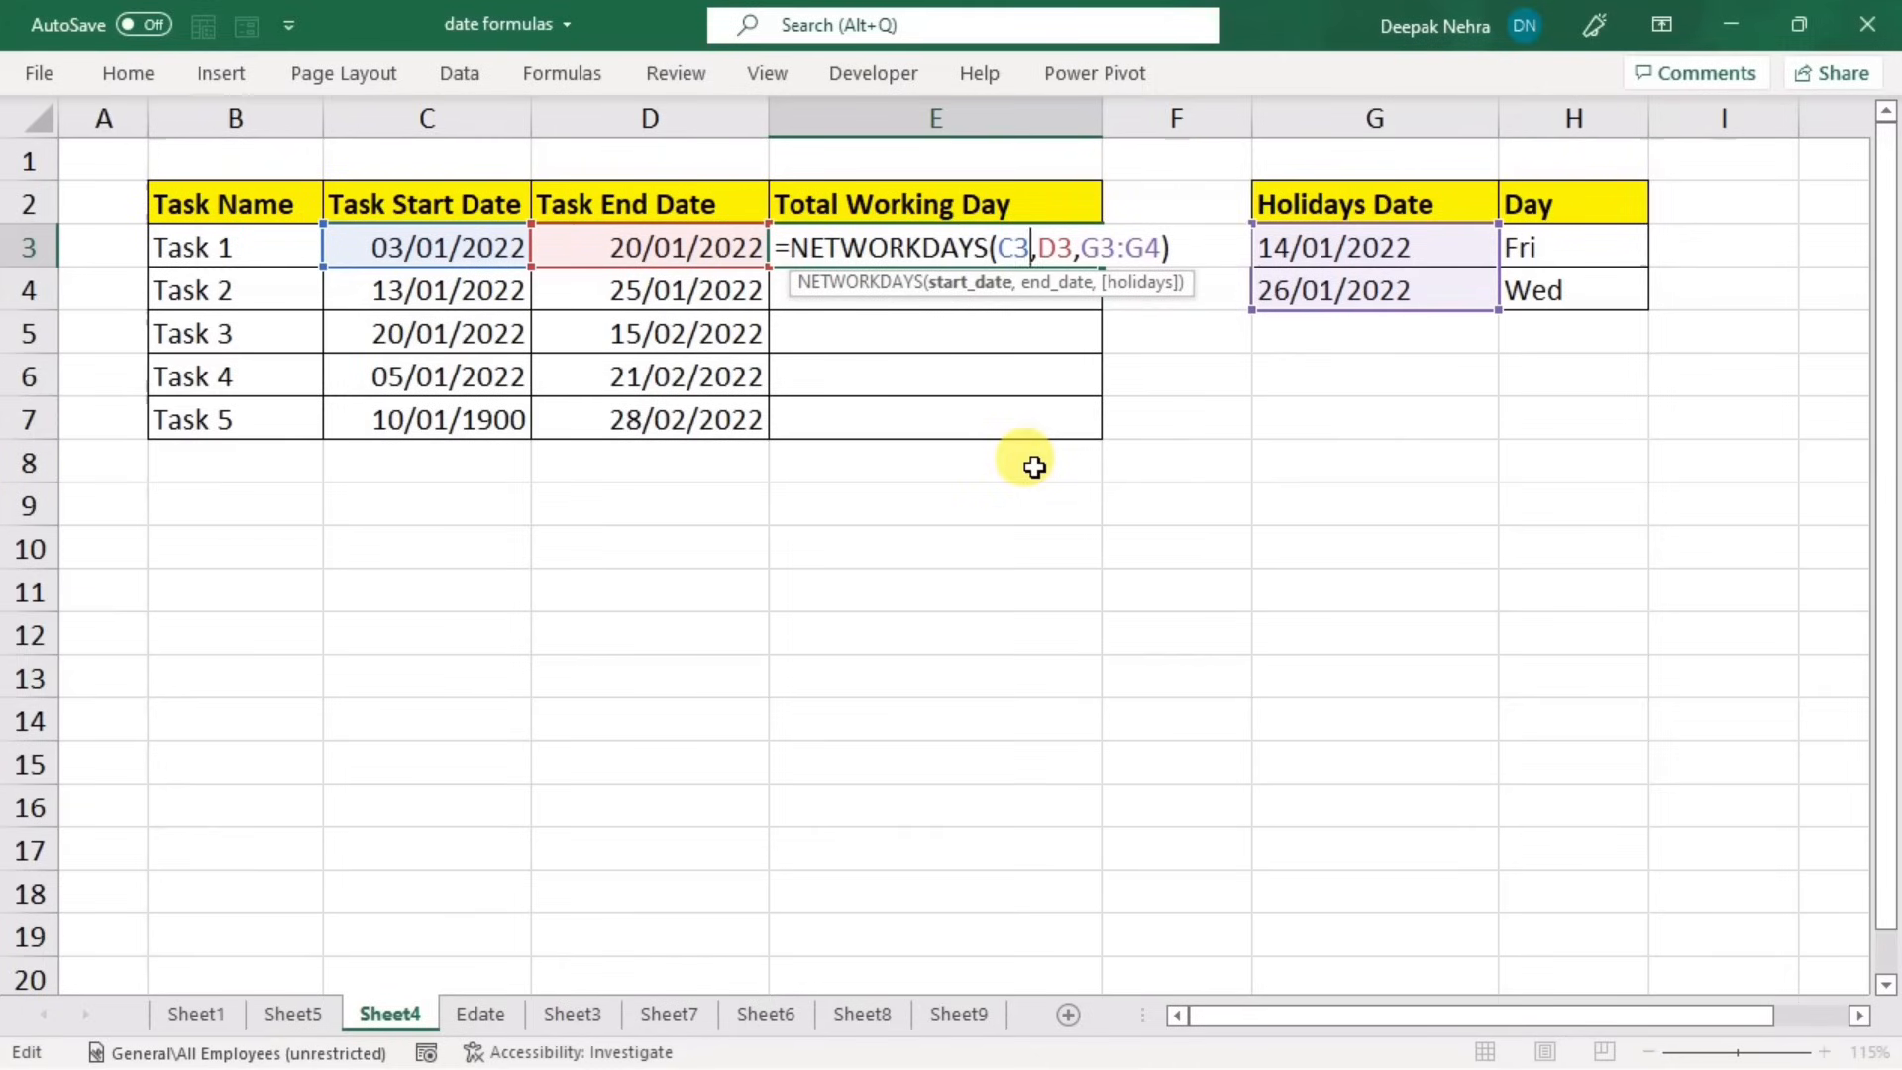
key(Return)
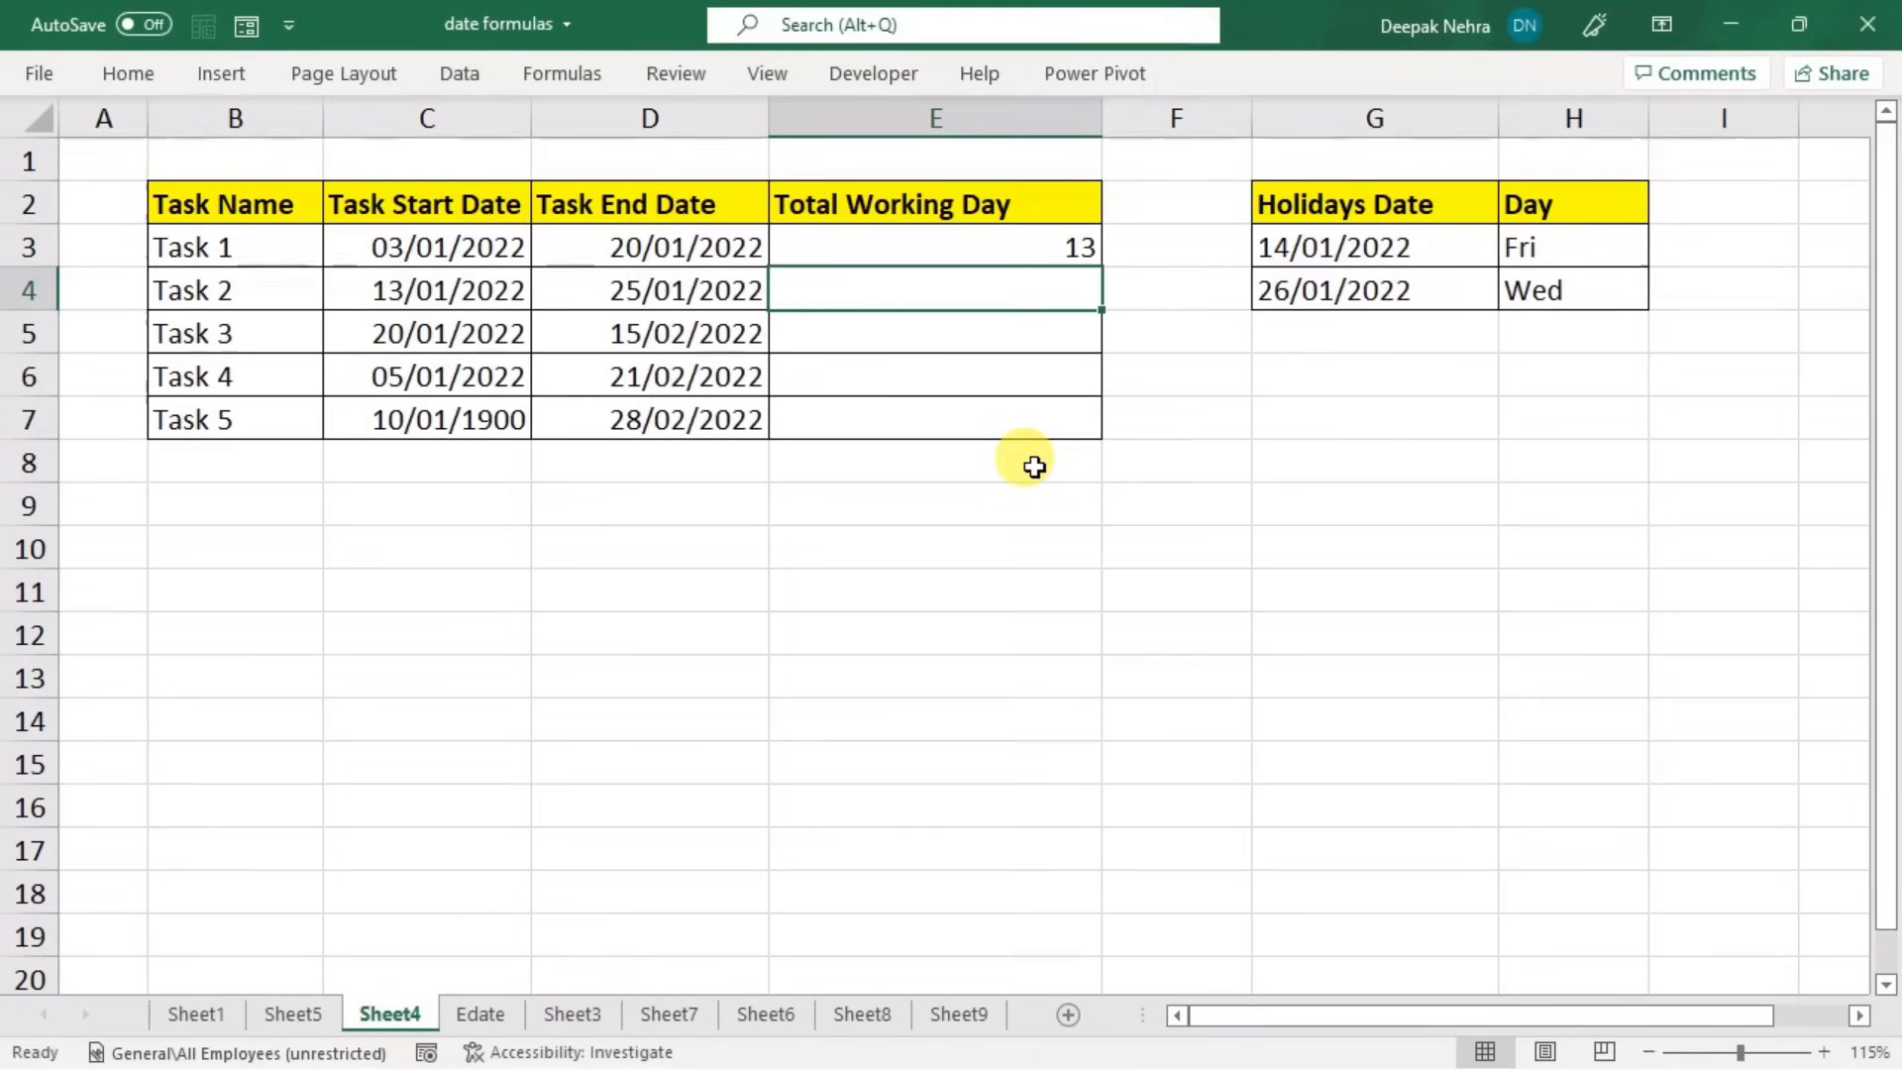
click(1066, 253)
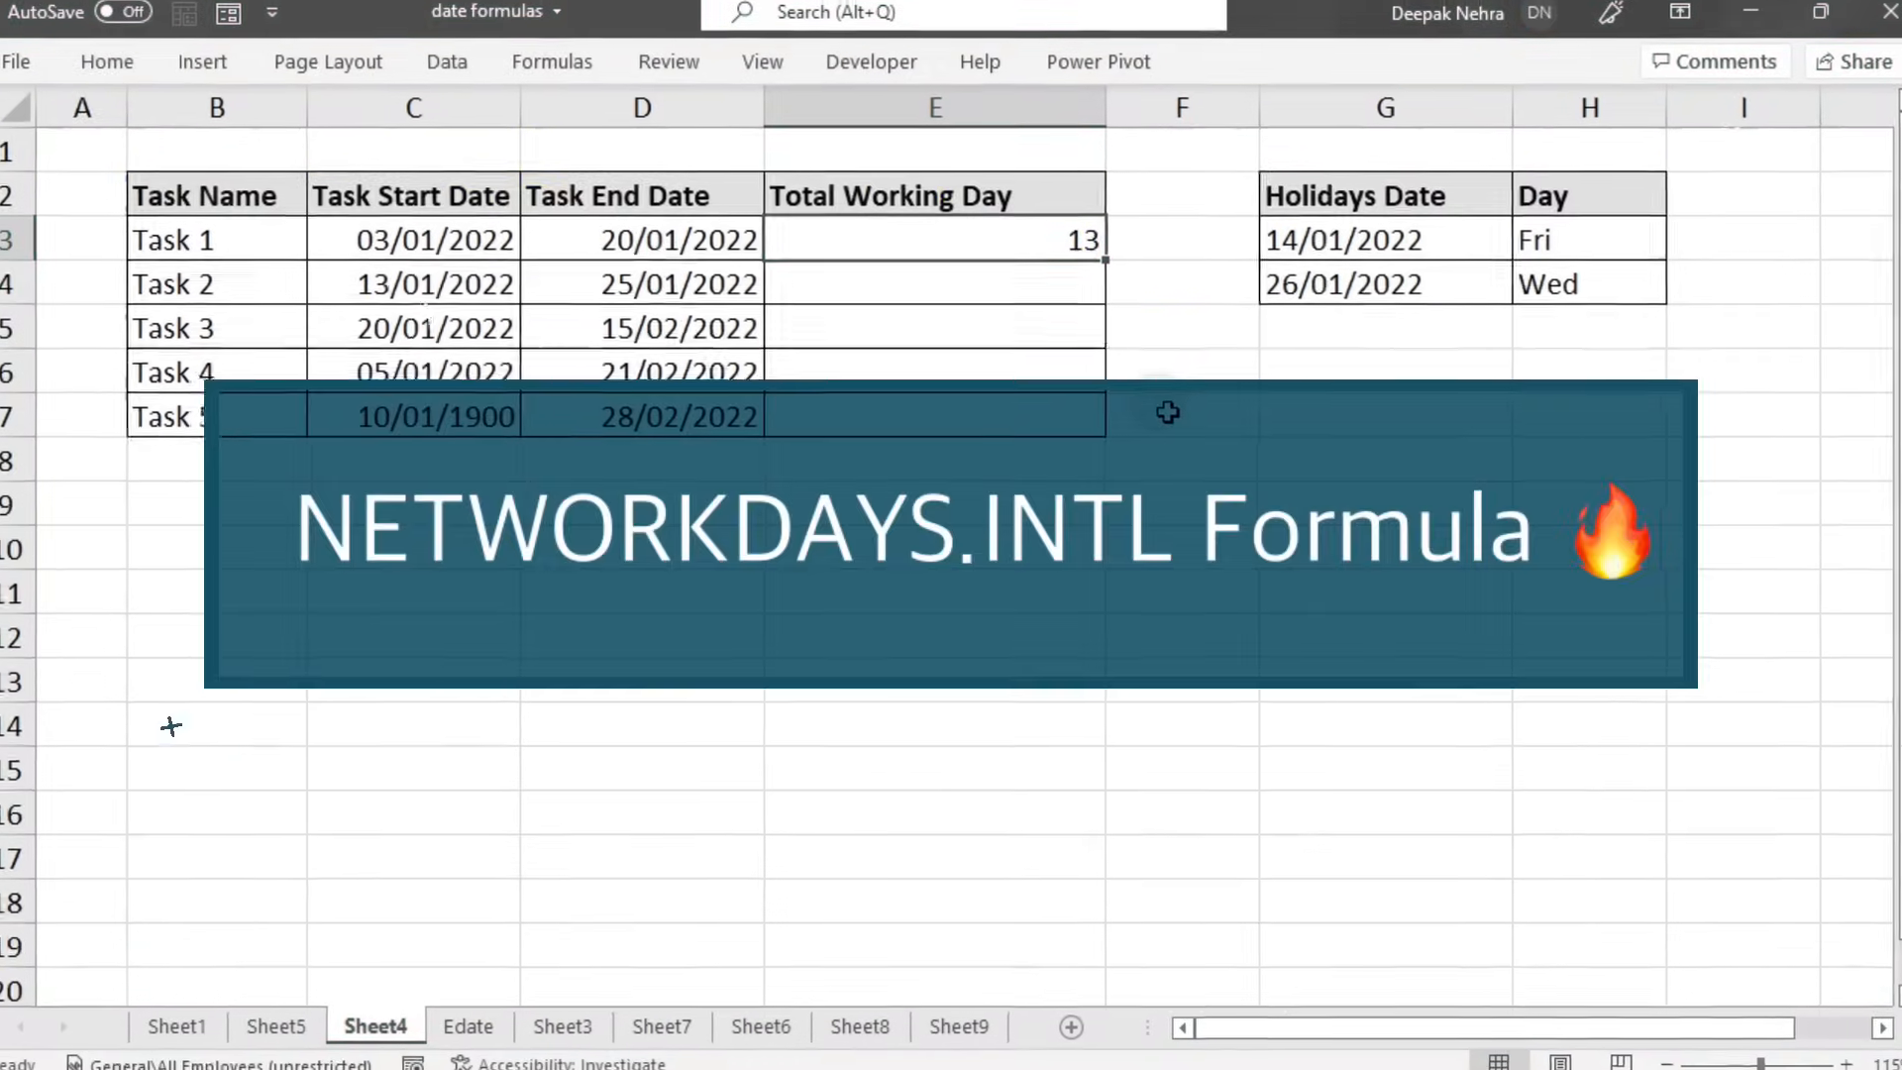
key(Delete)
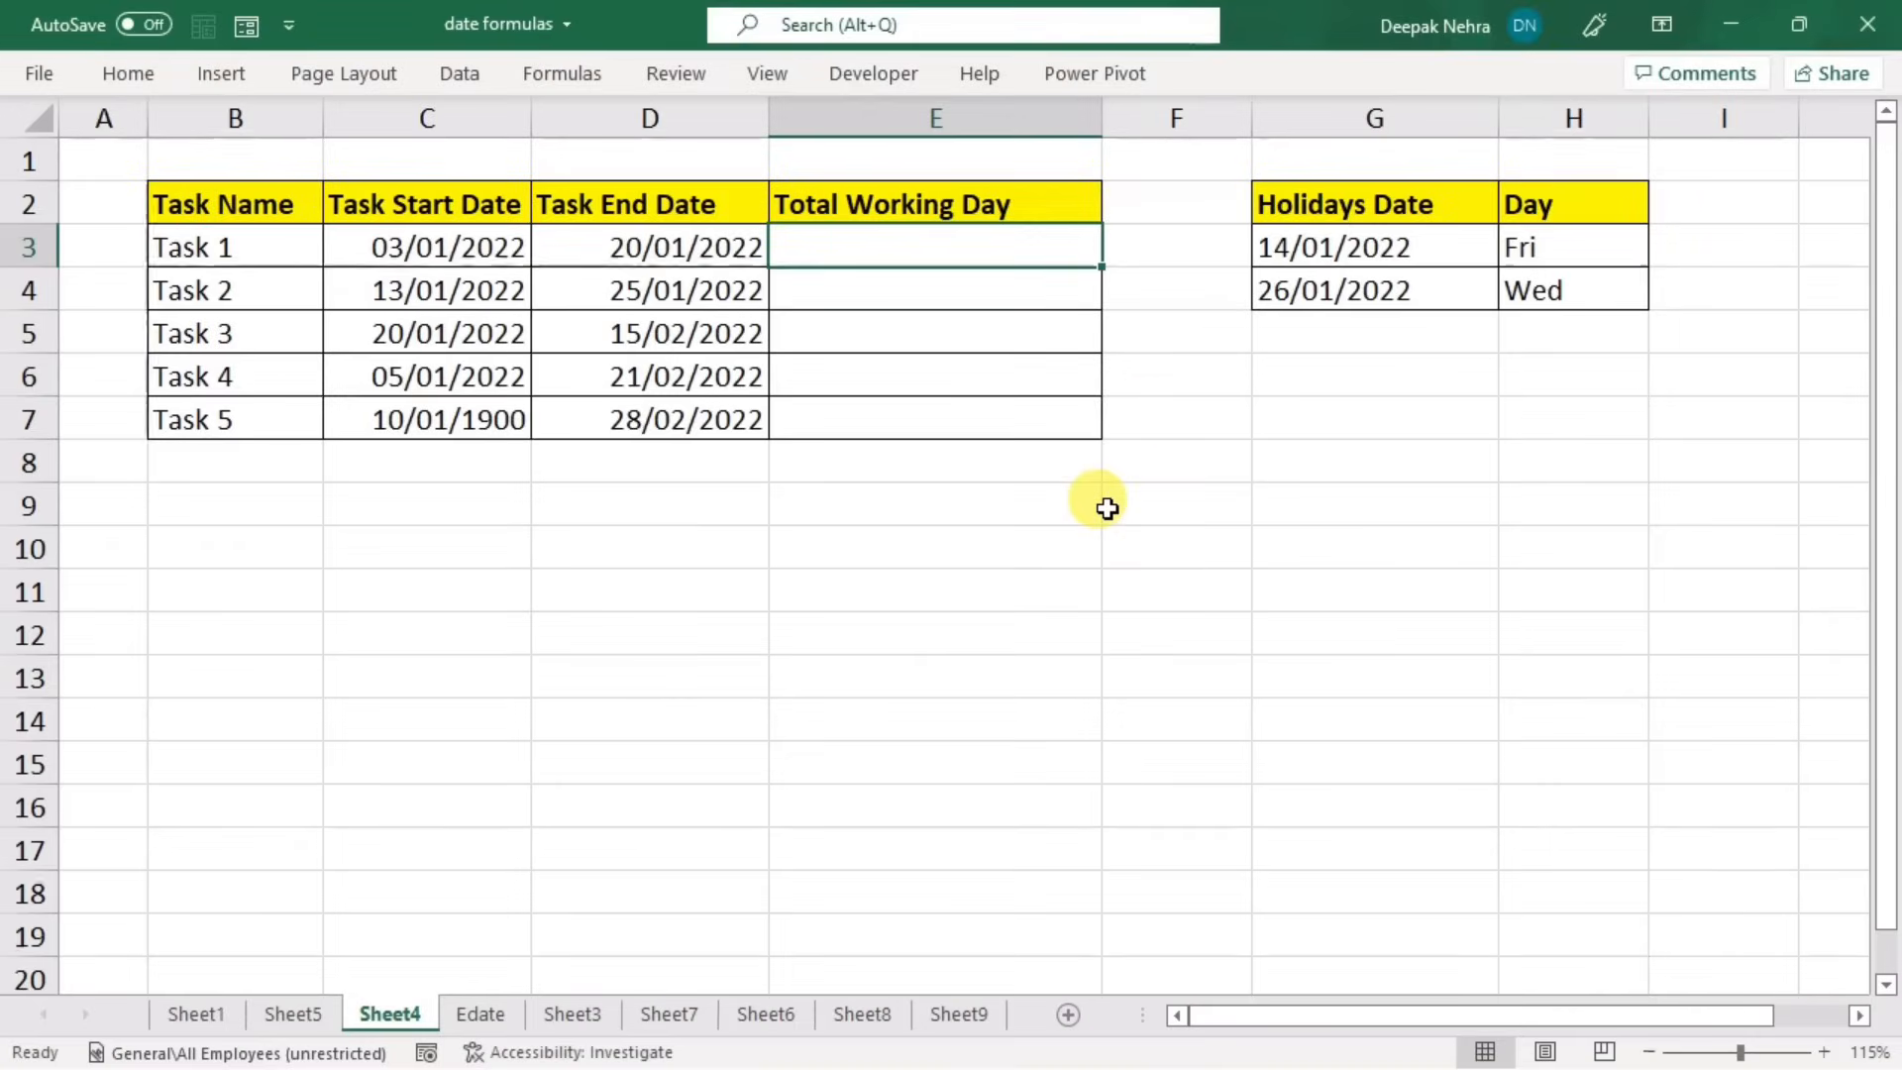
- Start a NETWORKDAYS.INTL formula in E3 with start date C3, end date D3 and weekend code 11 (Sunday only)
text(=)
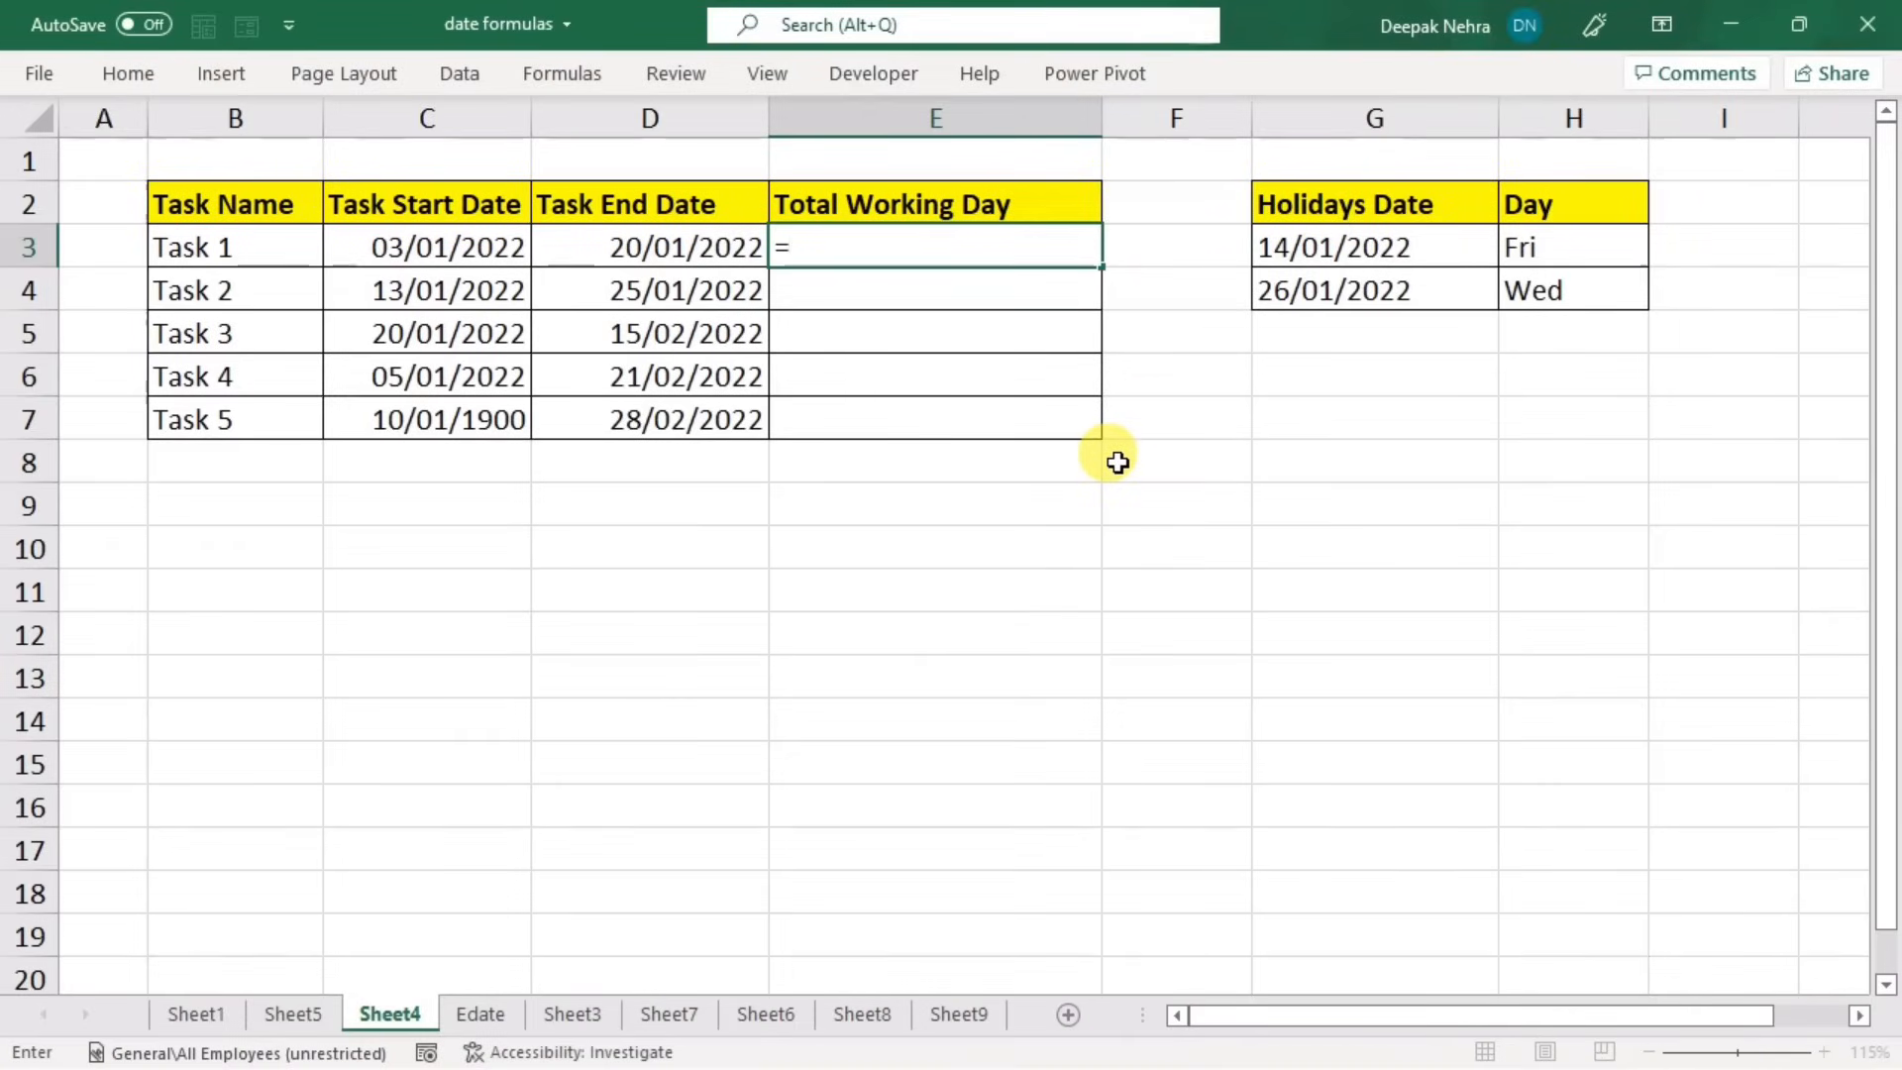
text(netwo)
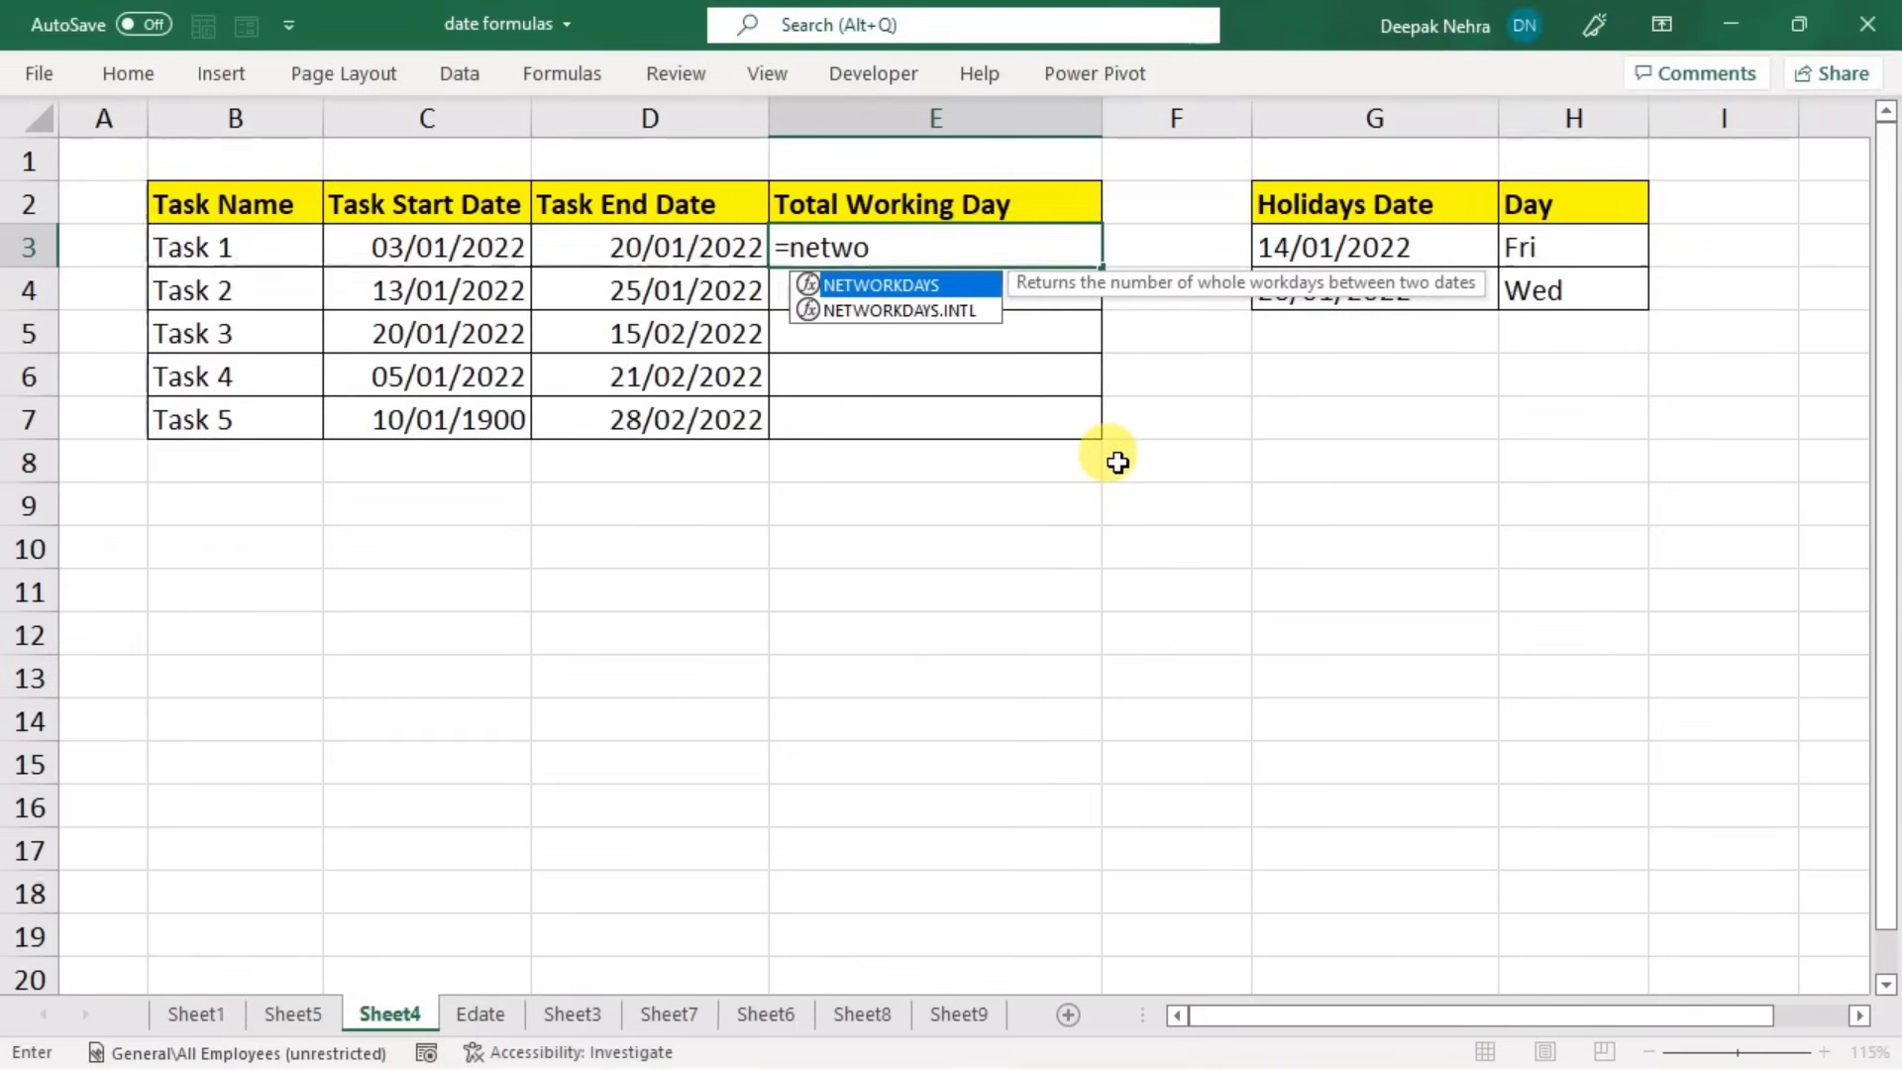
key(Down)
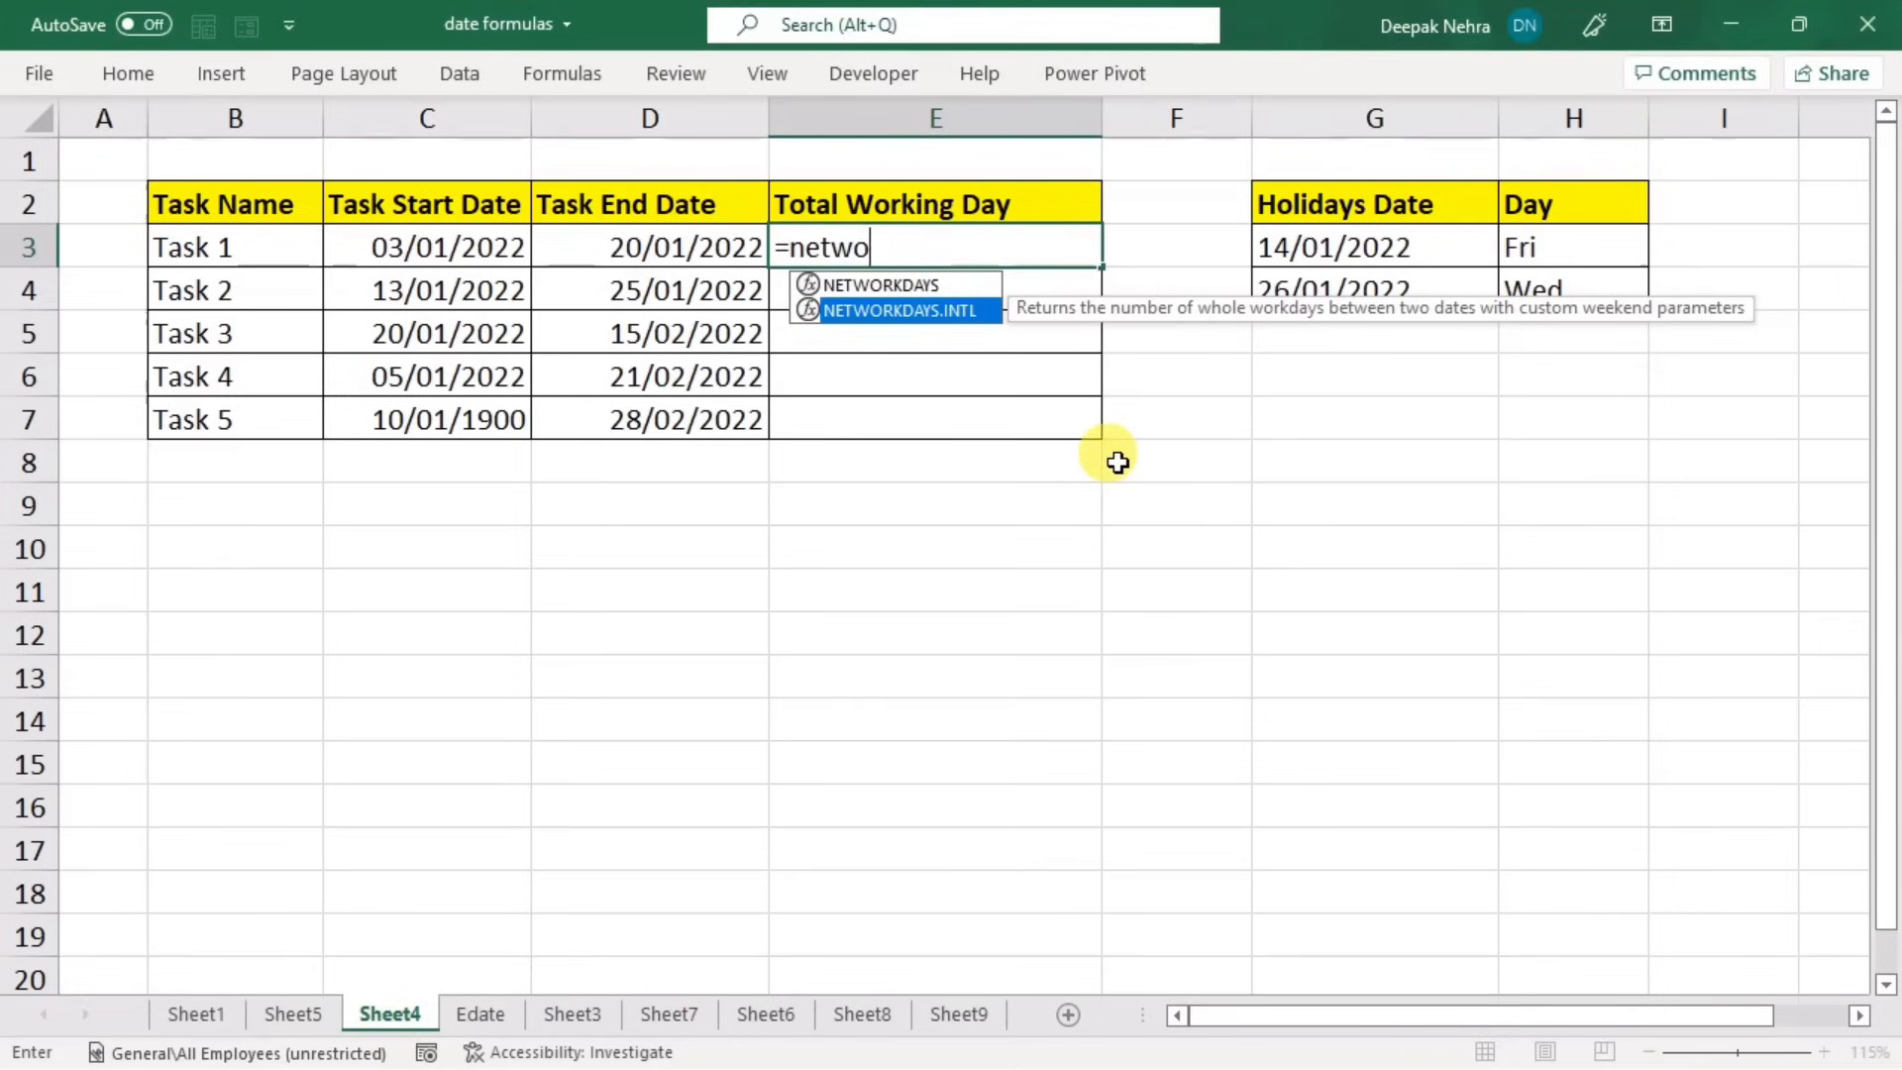
key(Tab)
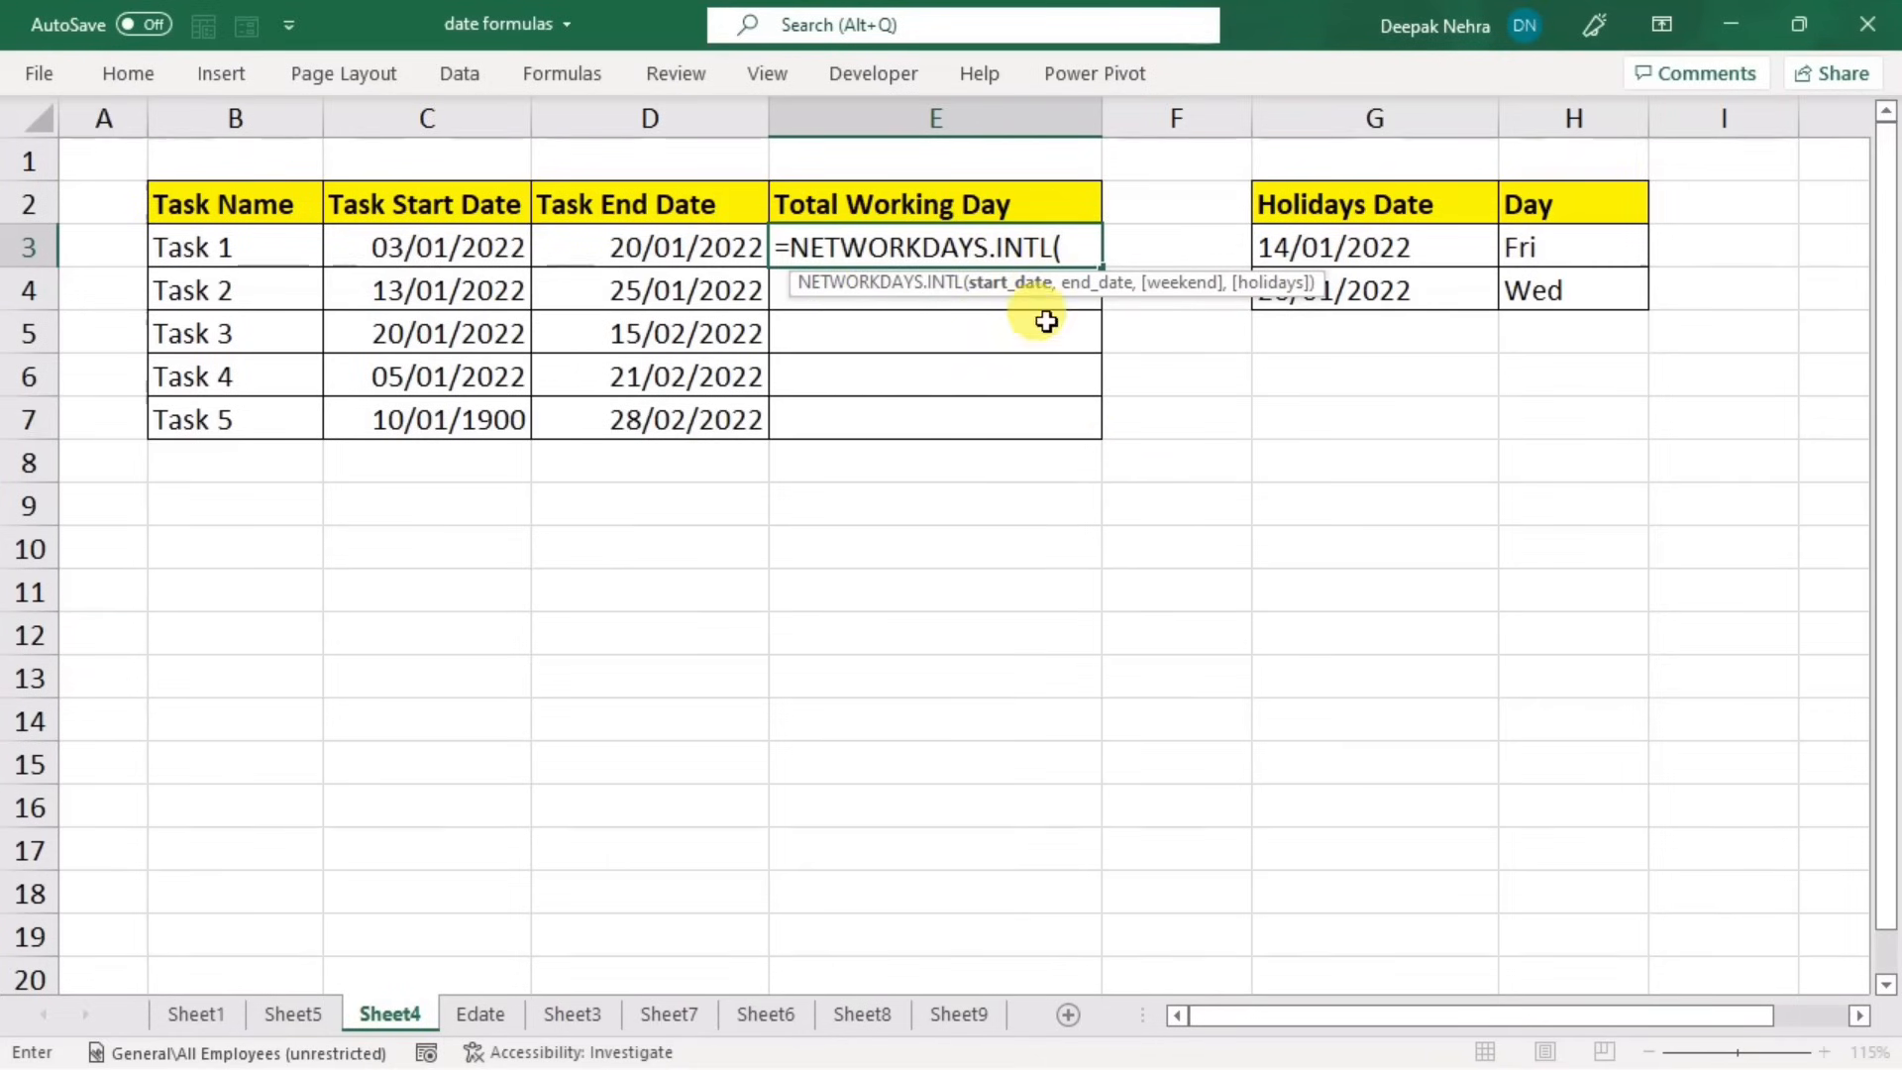
click(414, 255)
text(,)
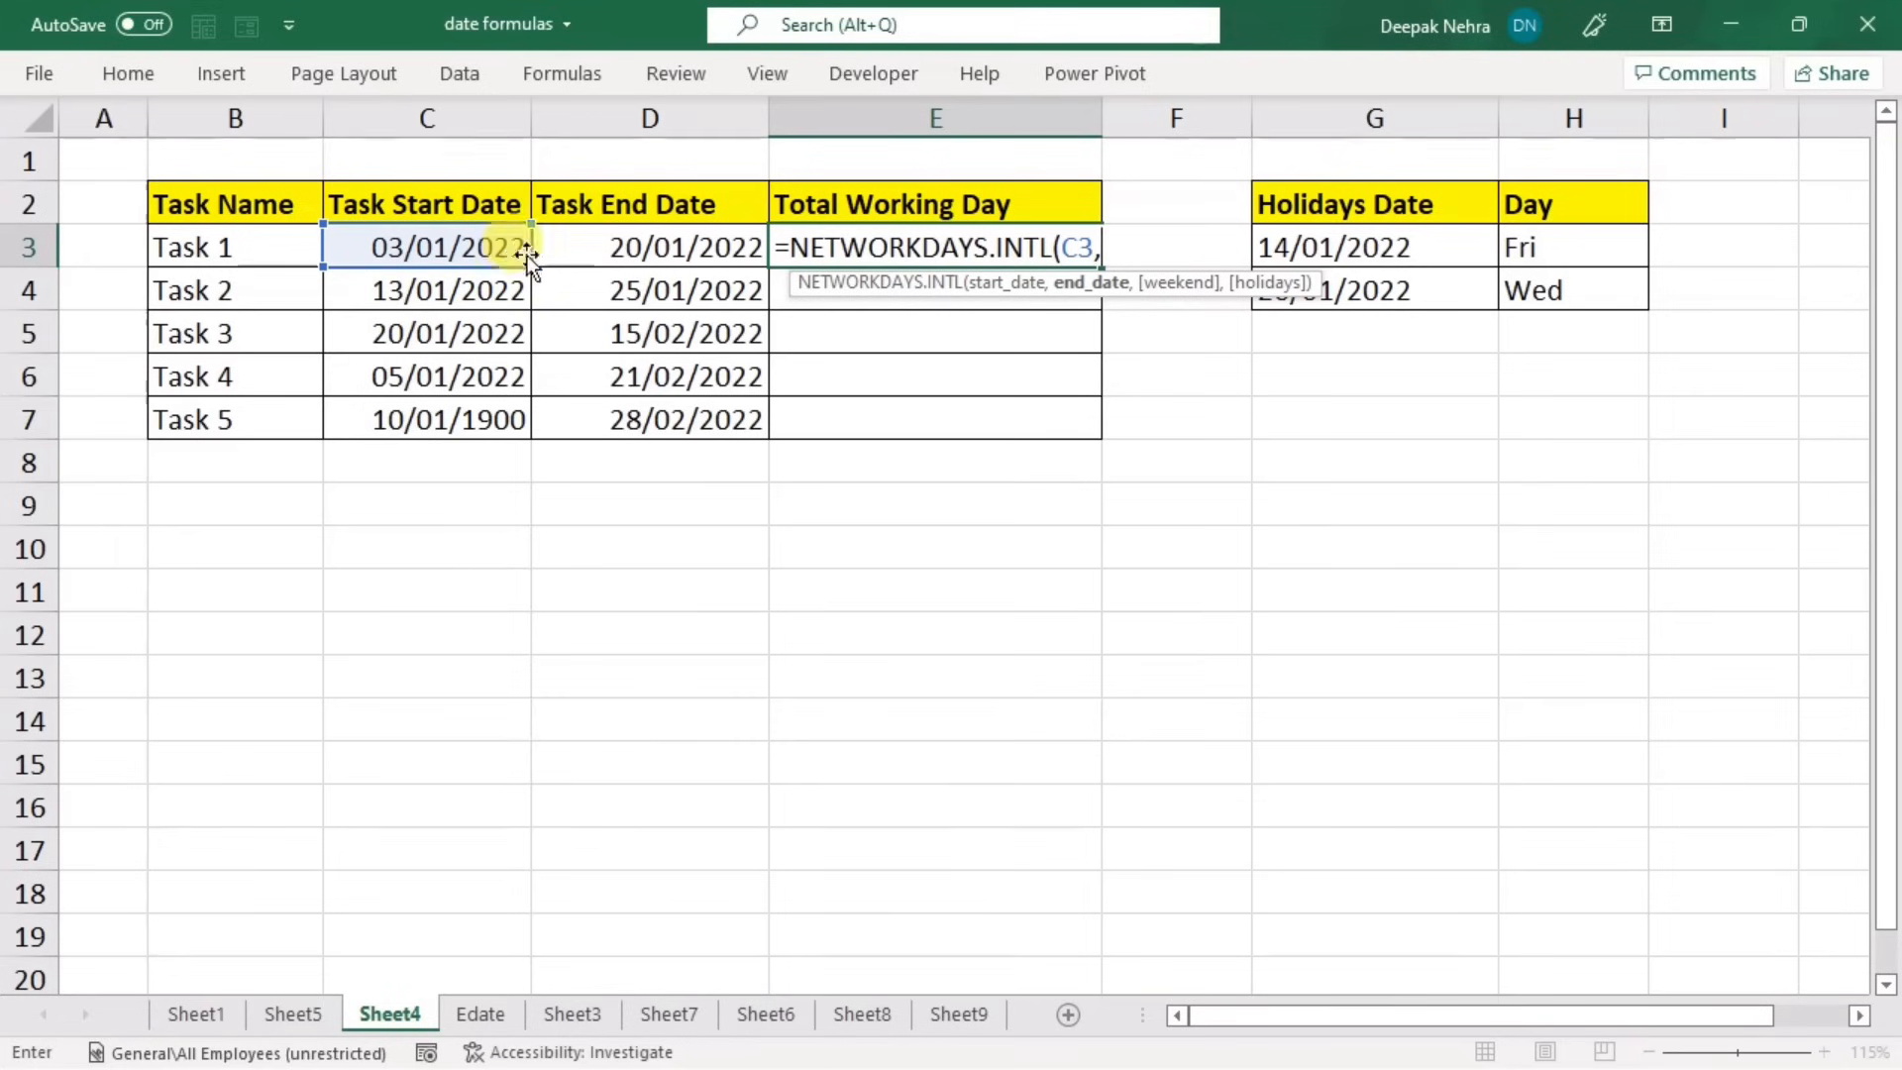
click(582, 250)
text(,)
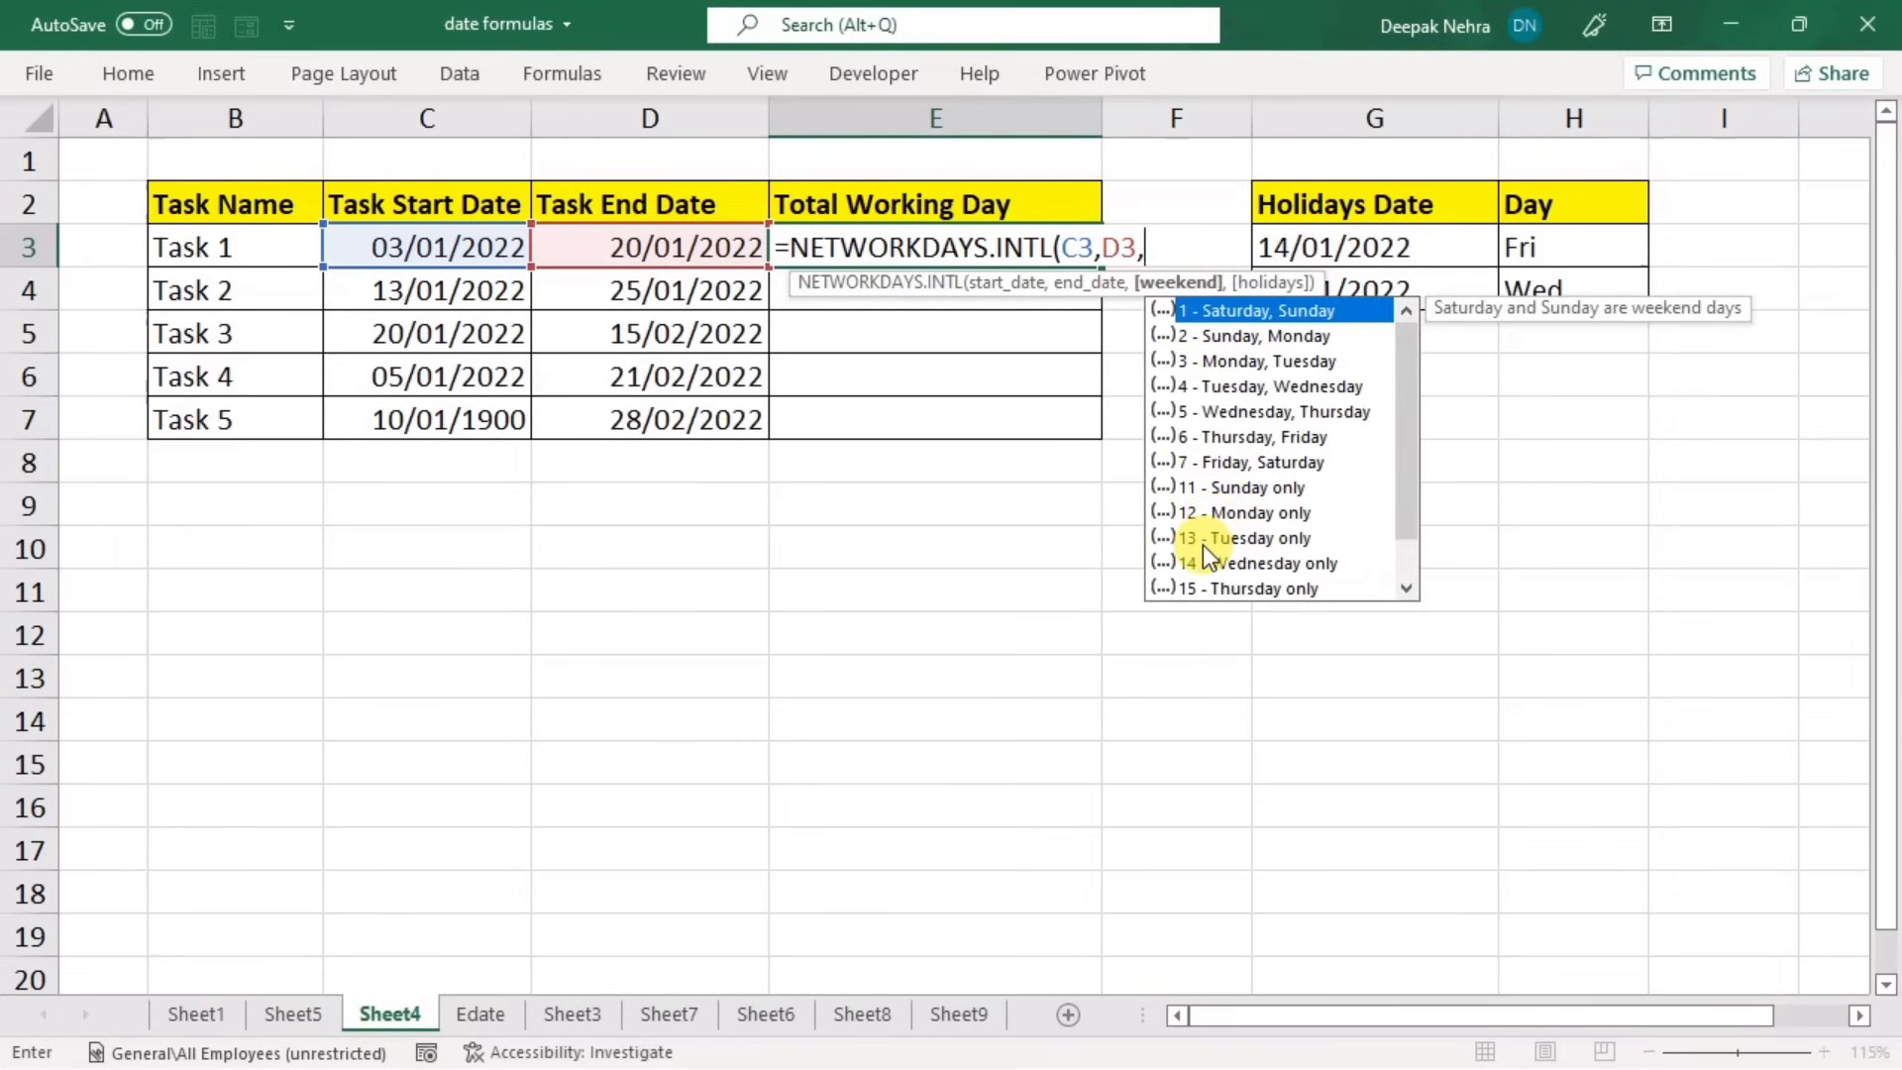
click(1234, 489)
key(Tab)
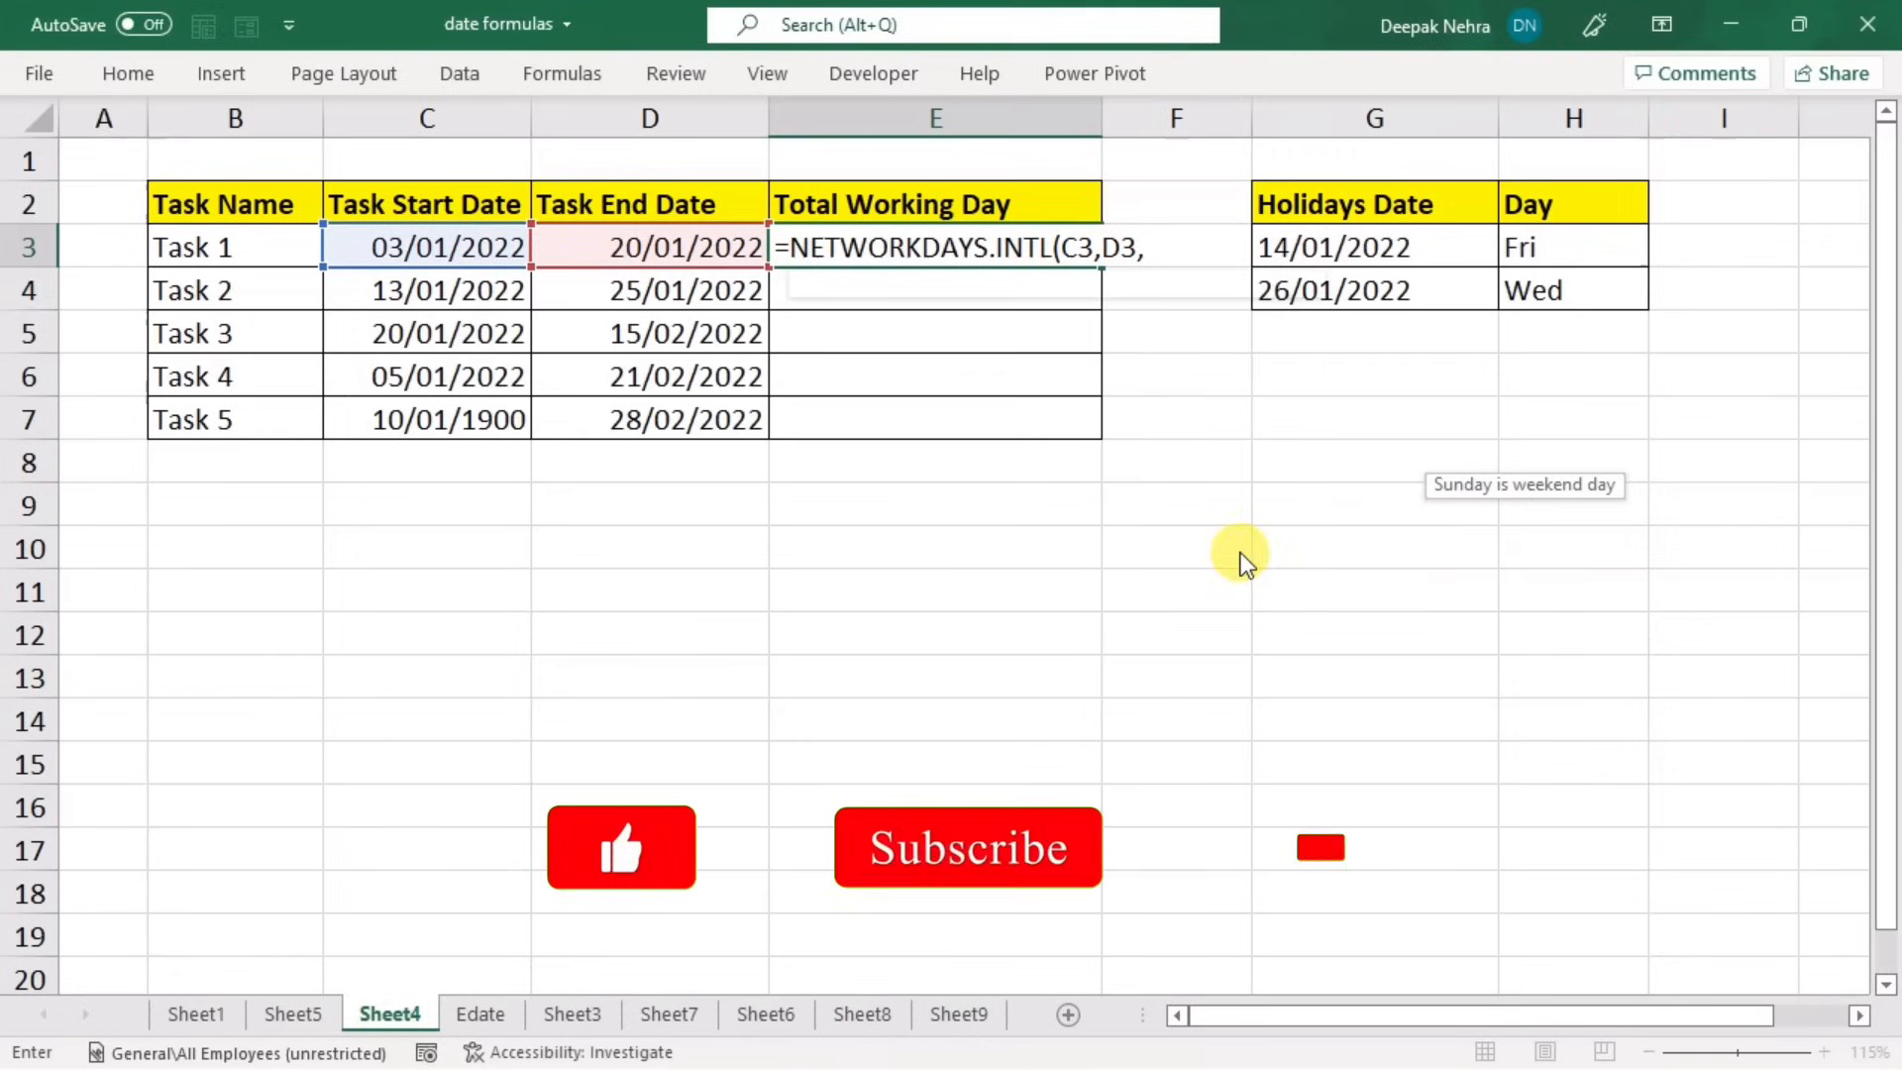
- Complete the E3 formula with the holidays as an absolute range, giving =NETWORKDAYS.INTL(C3,D3,11,$G$3:$G$4)
text(,)
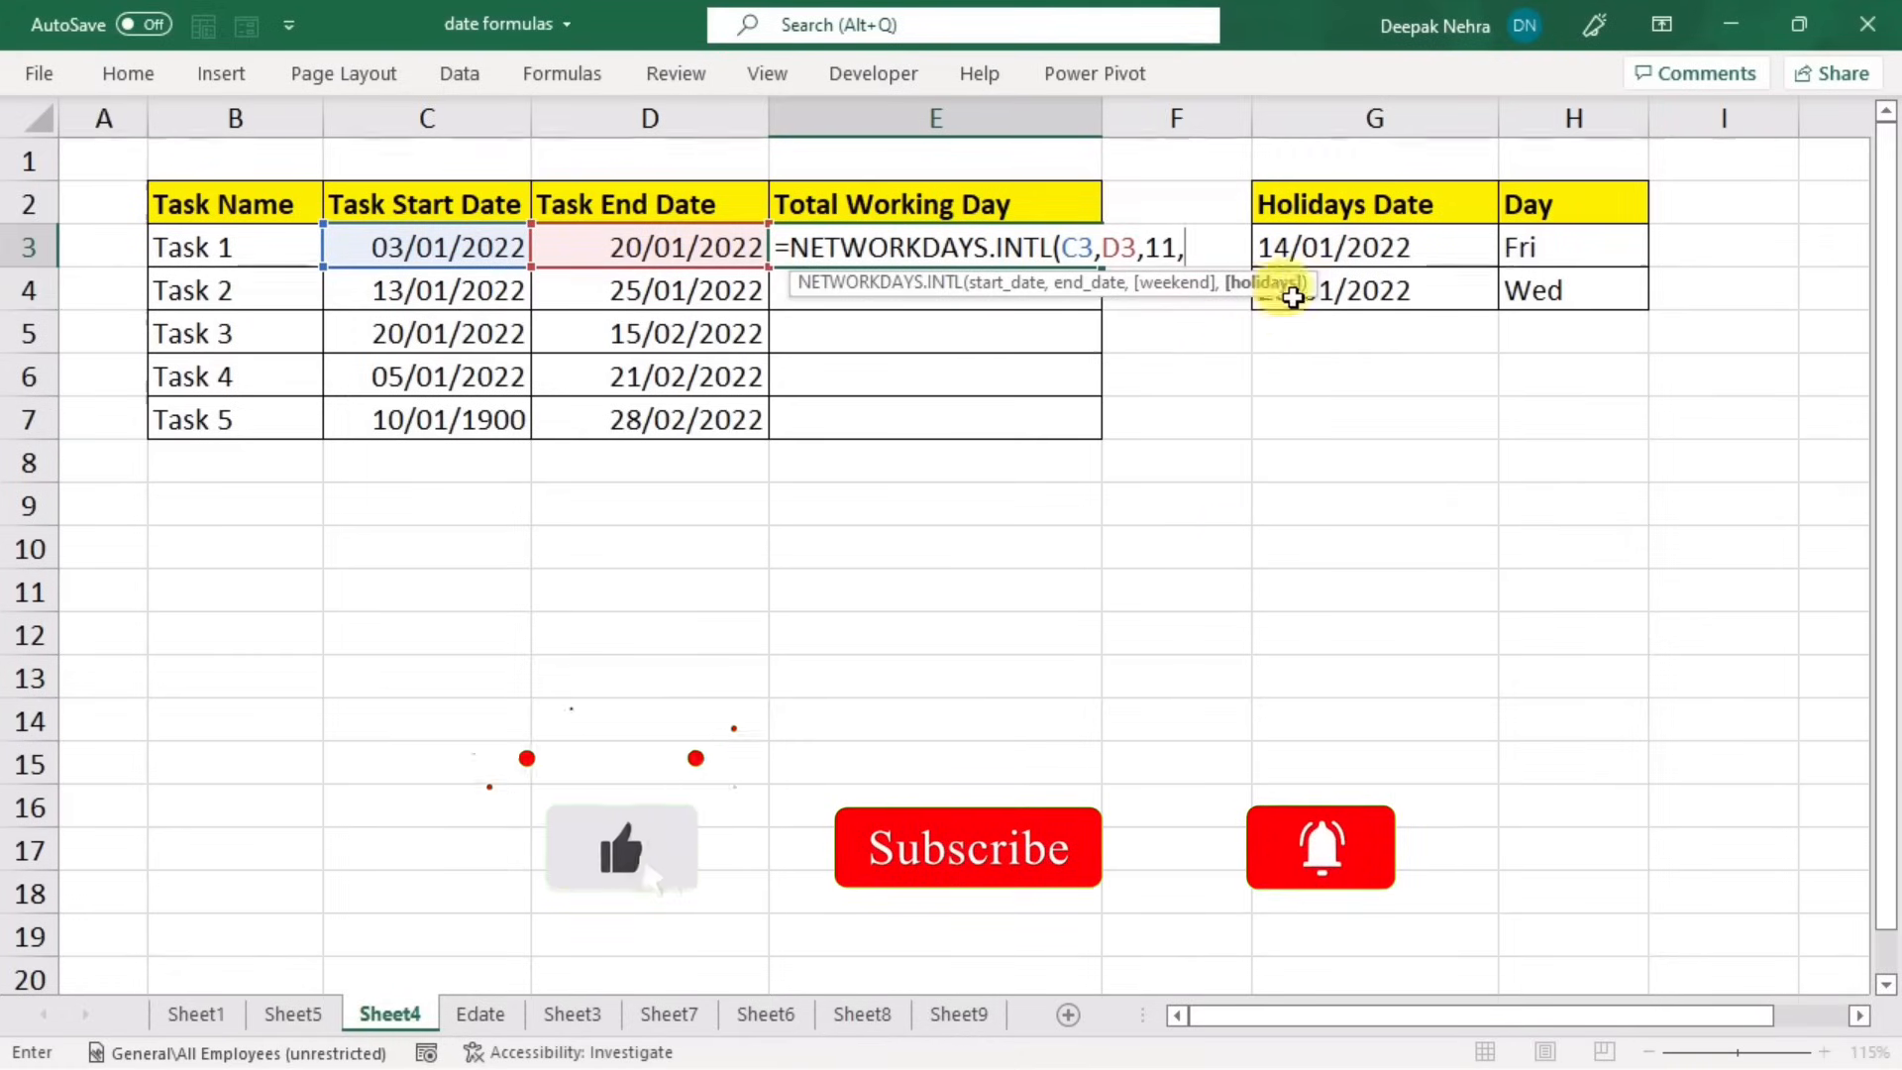
drag(1435, 261, 1410, 281)
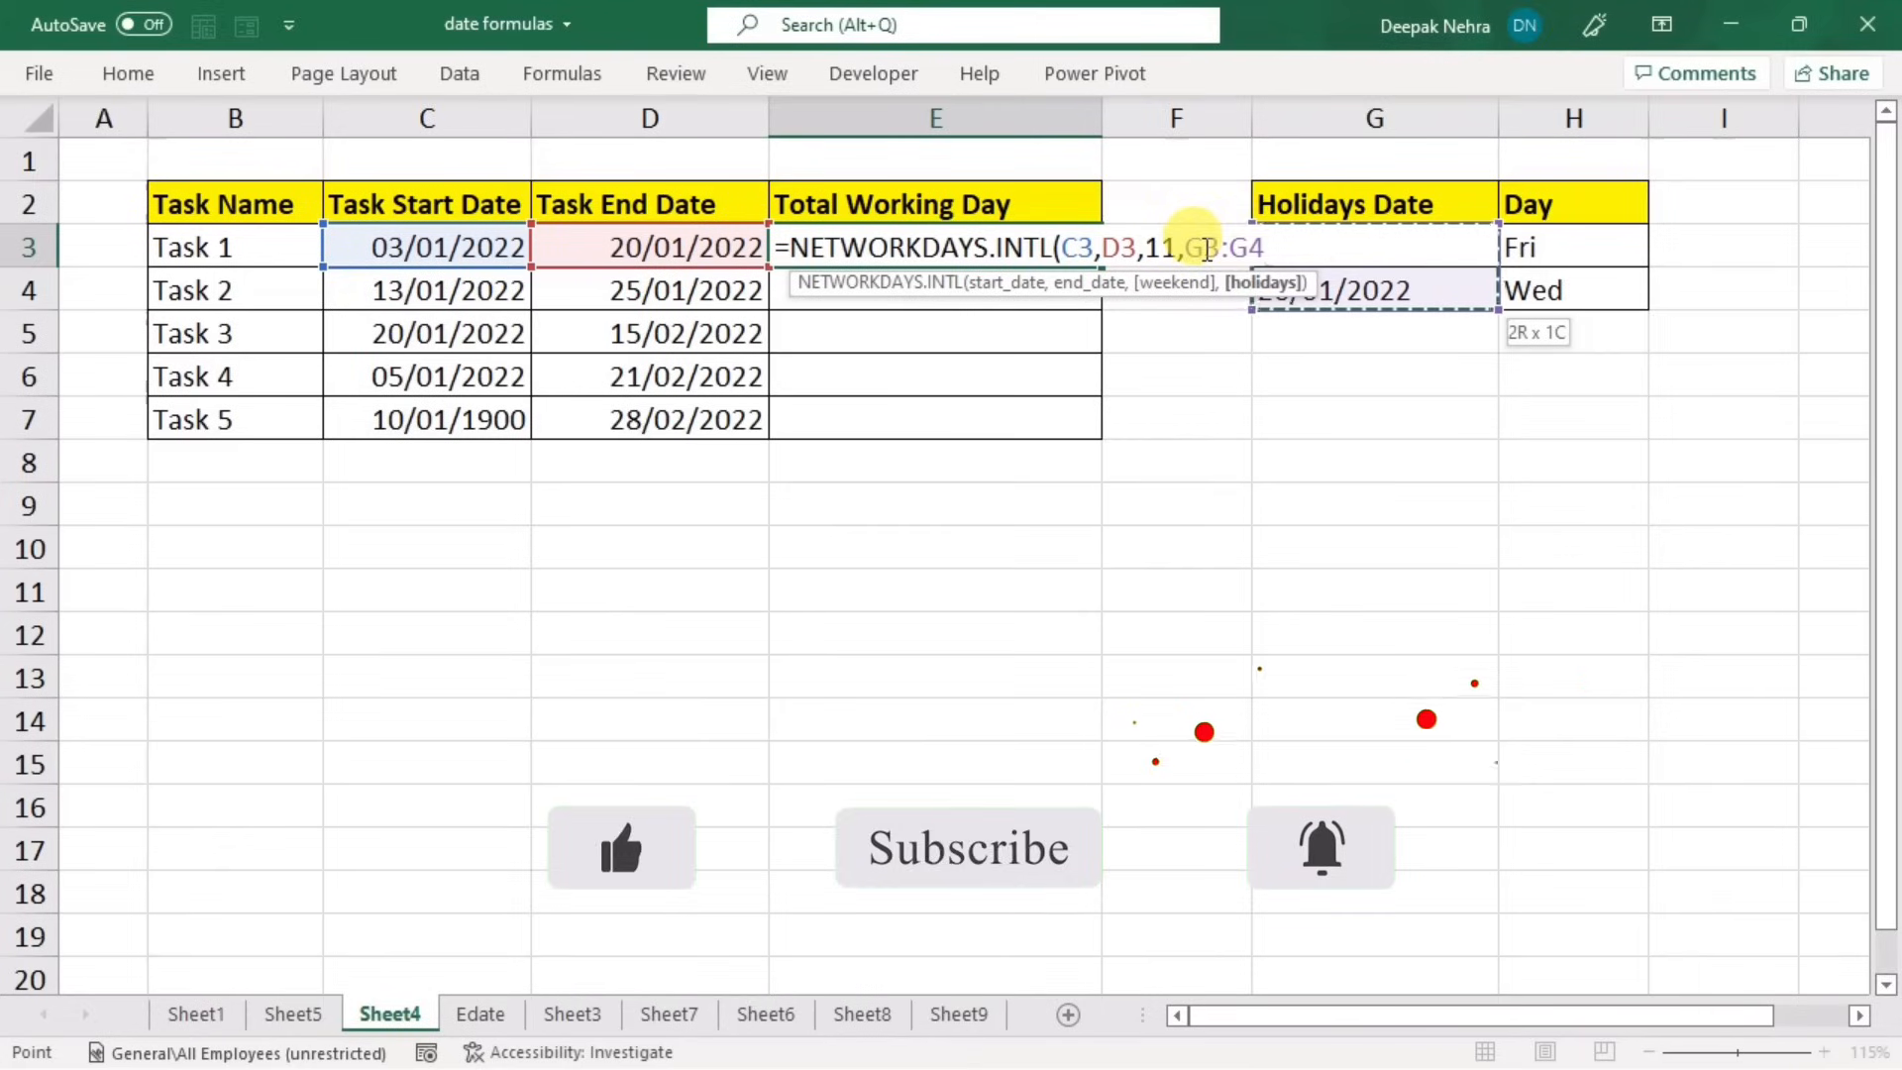
drag(1245, 253, 1204, 253)
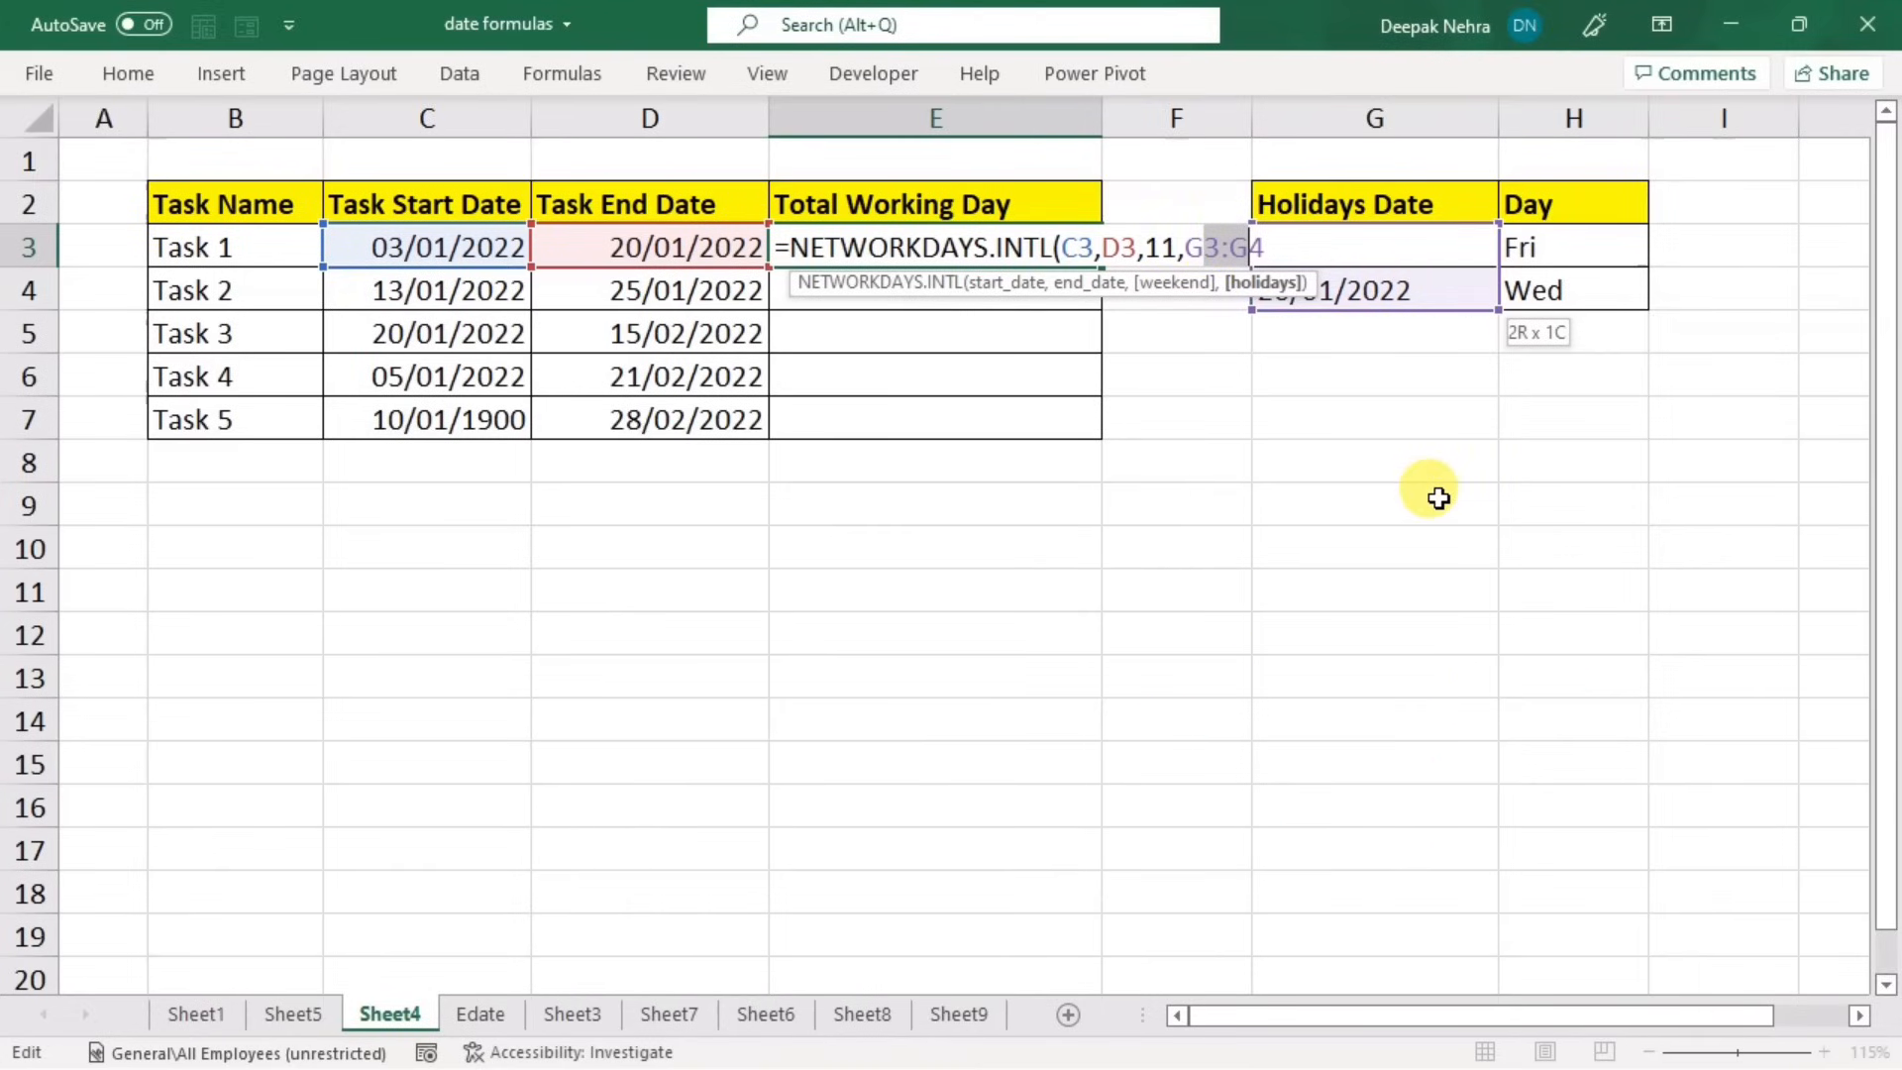
key(F4)
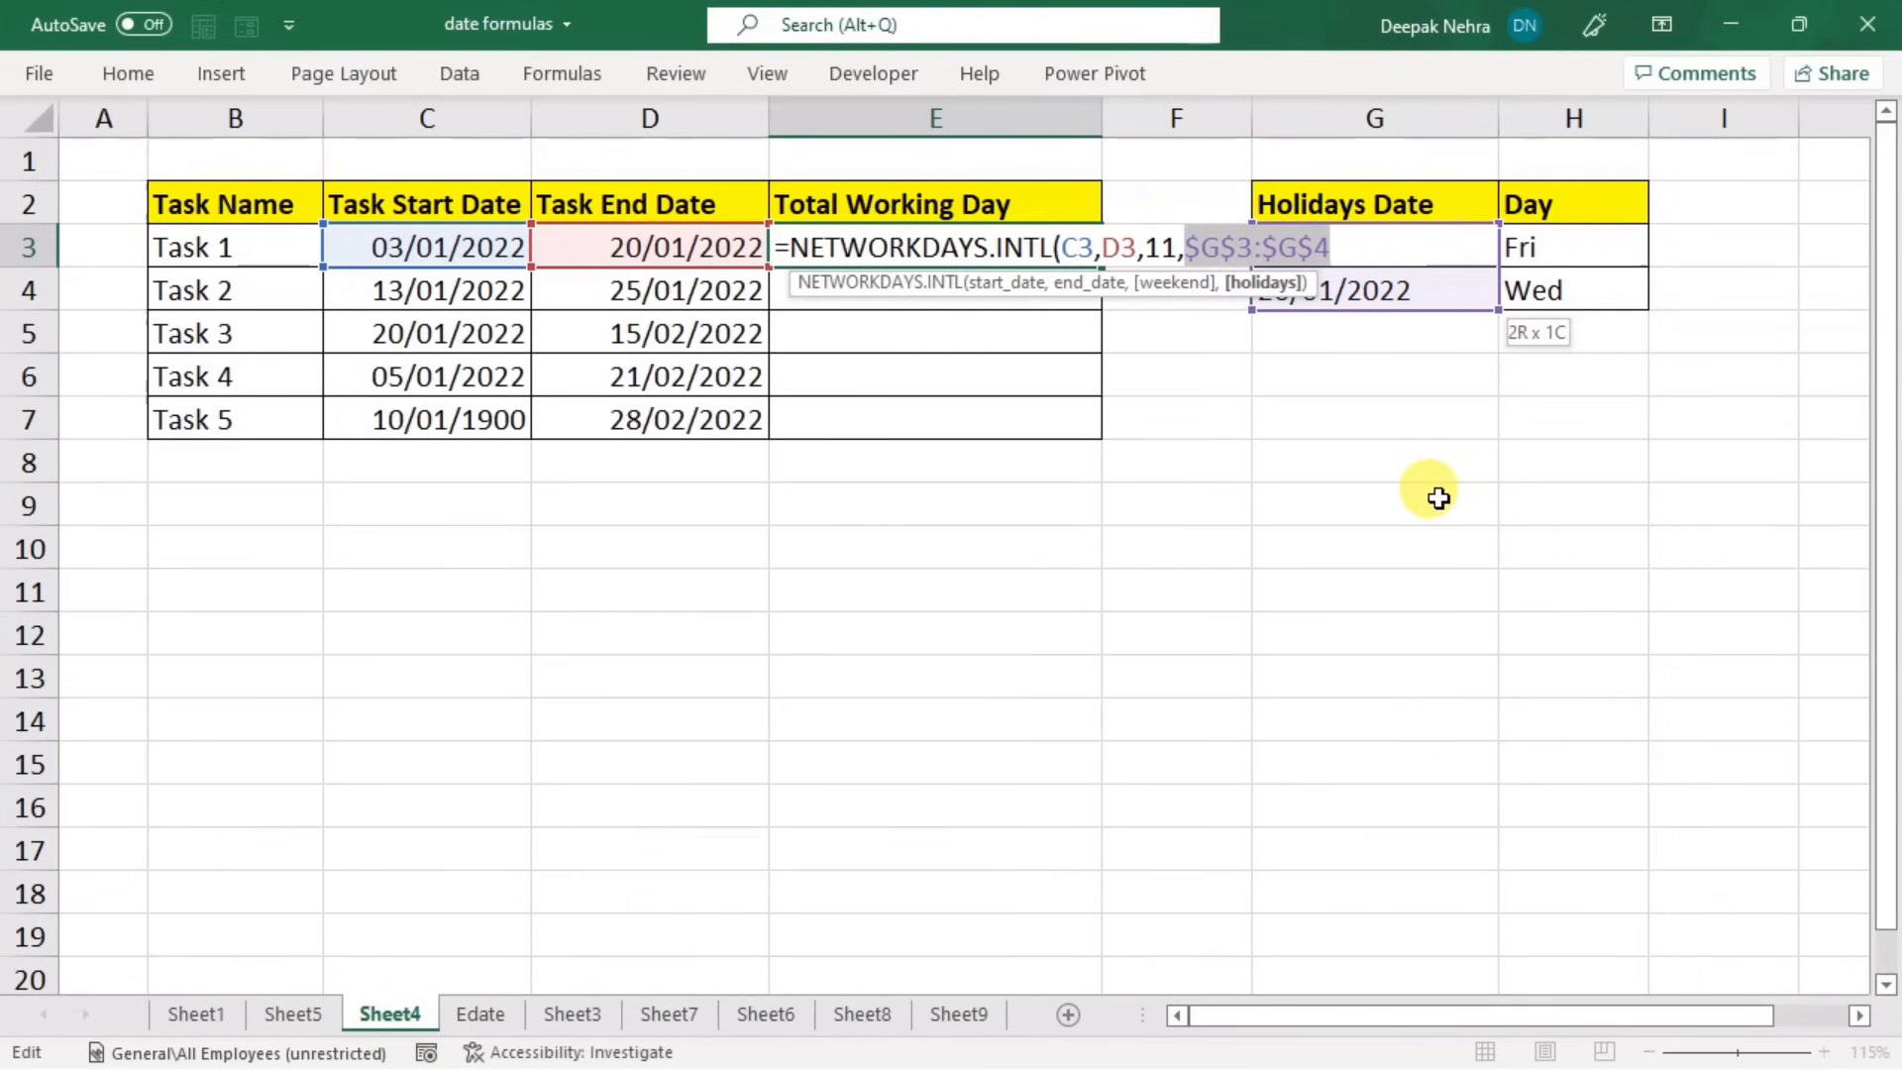
click(1340, 255)
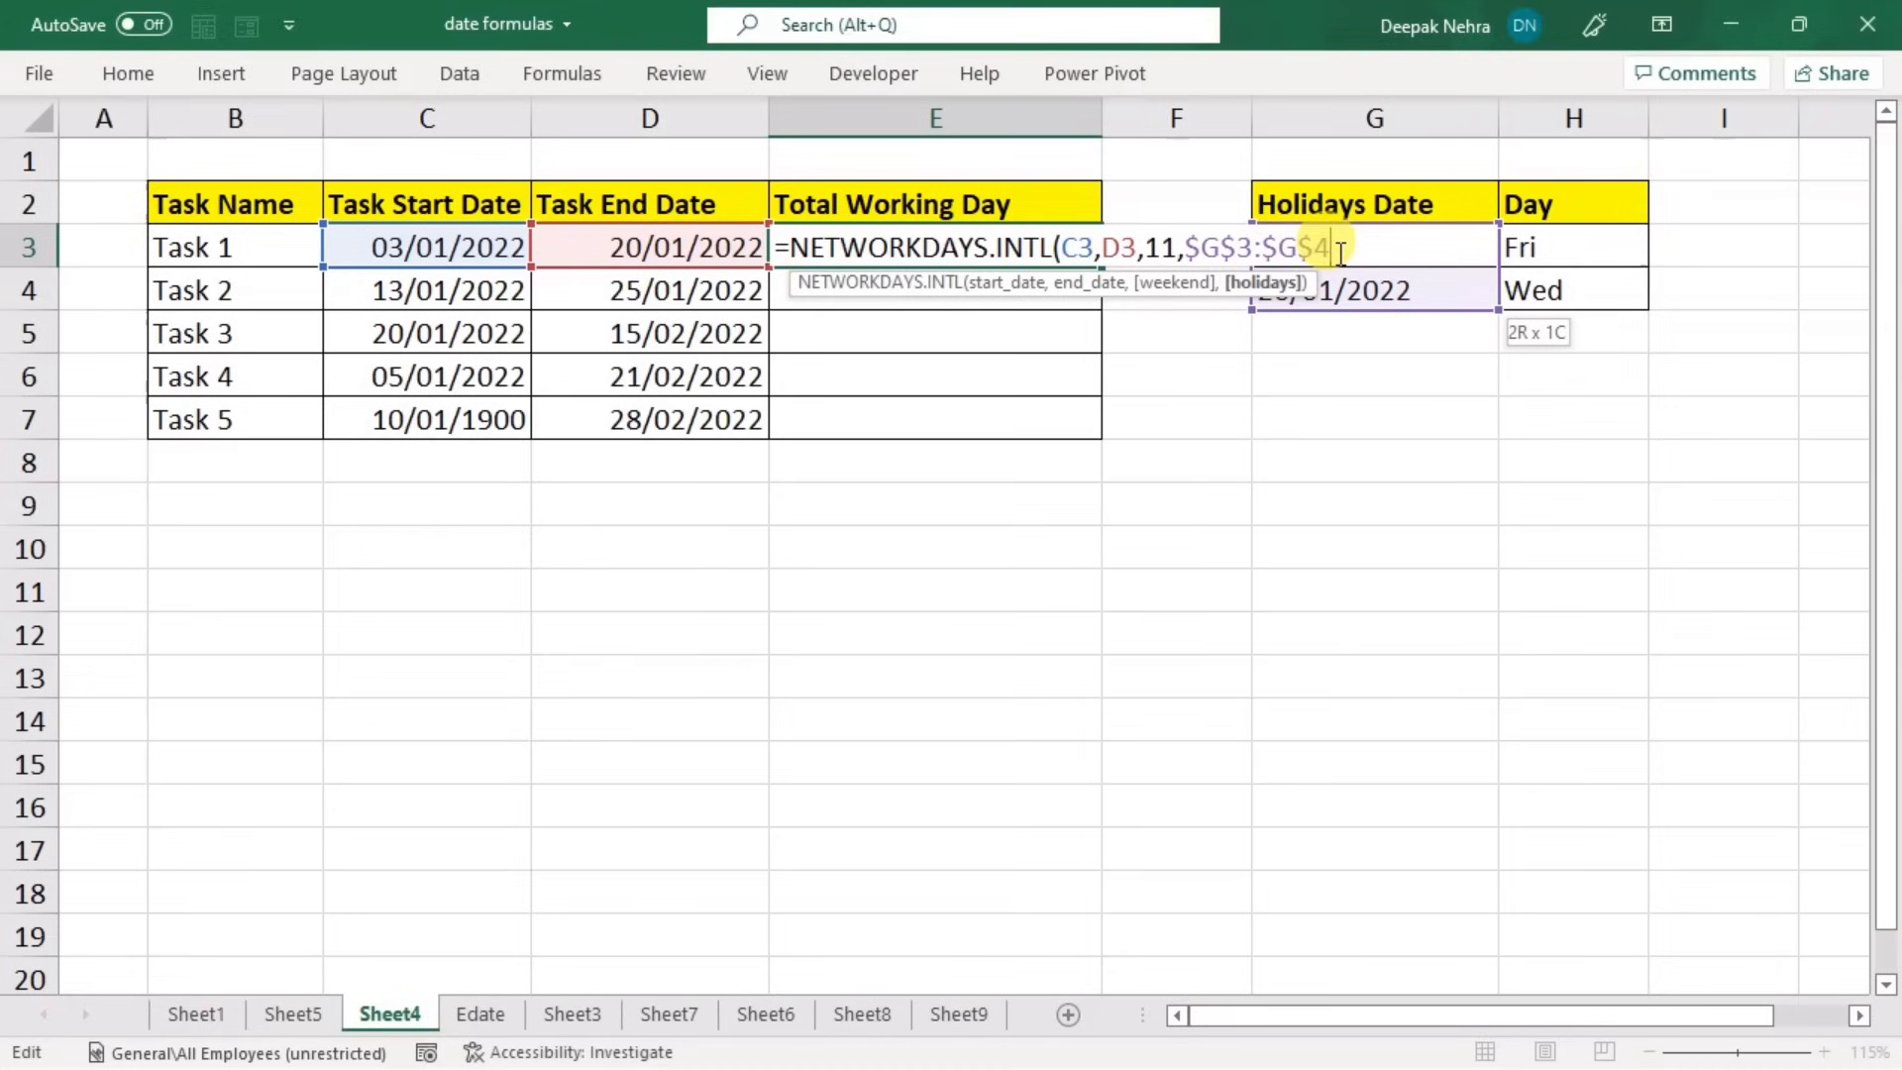
text())
key(Return)
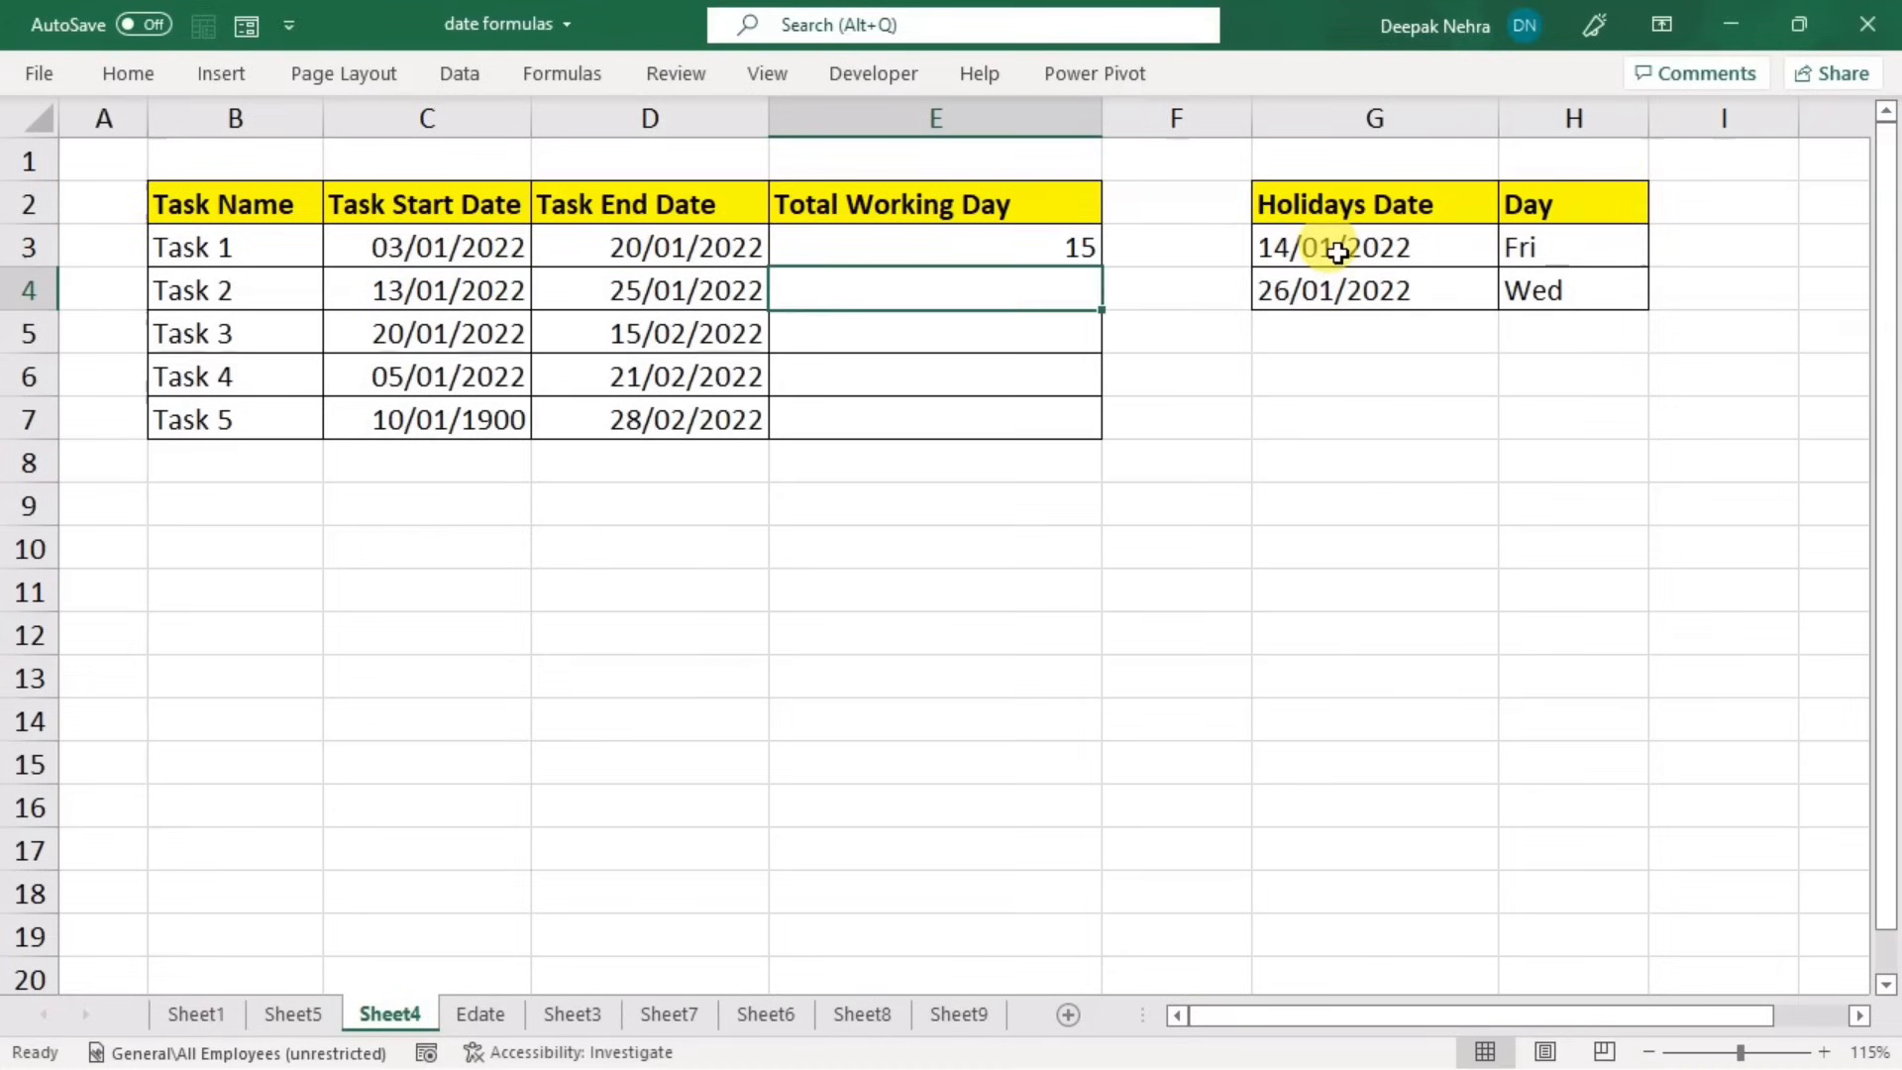
- Fill the E3 formula down to E7 and check Task 3's working-day count against its start and end dates
click(1081, 253)
drag(1102, 266, 1101, 441)
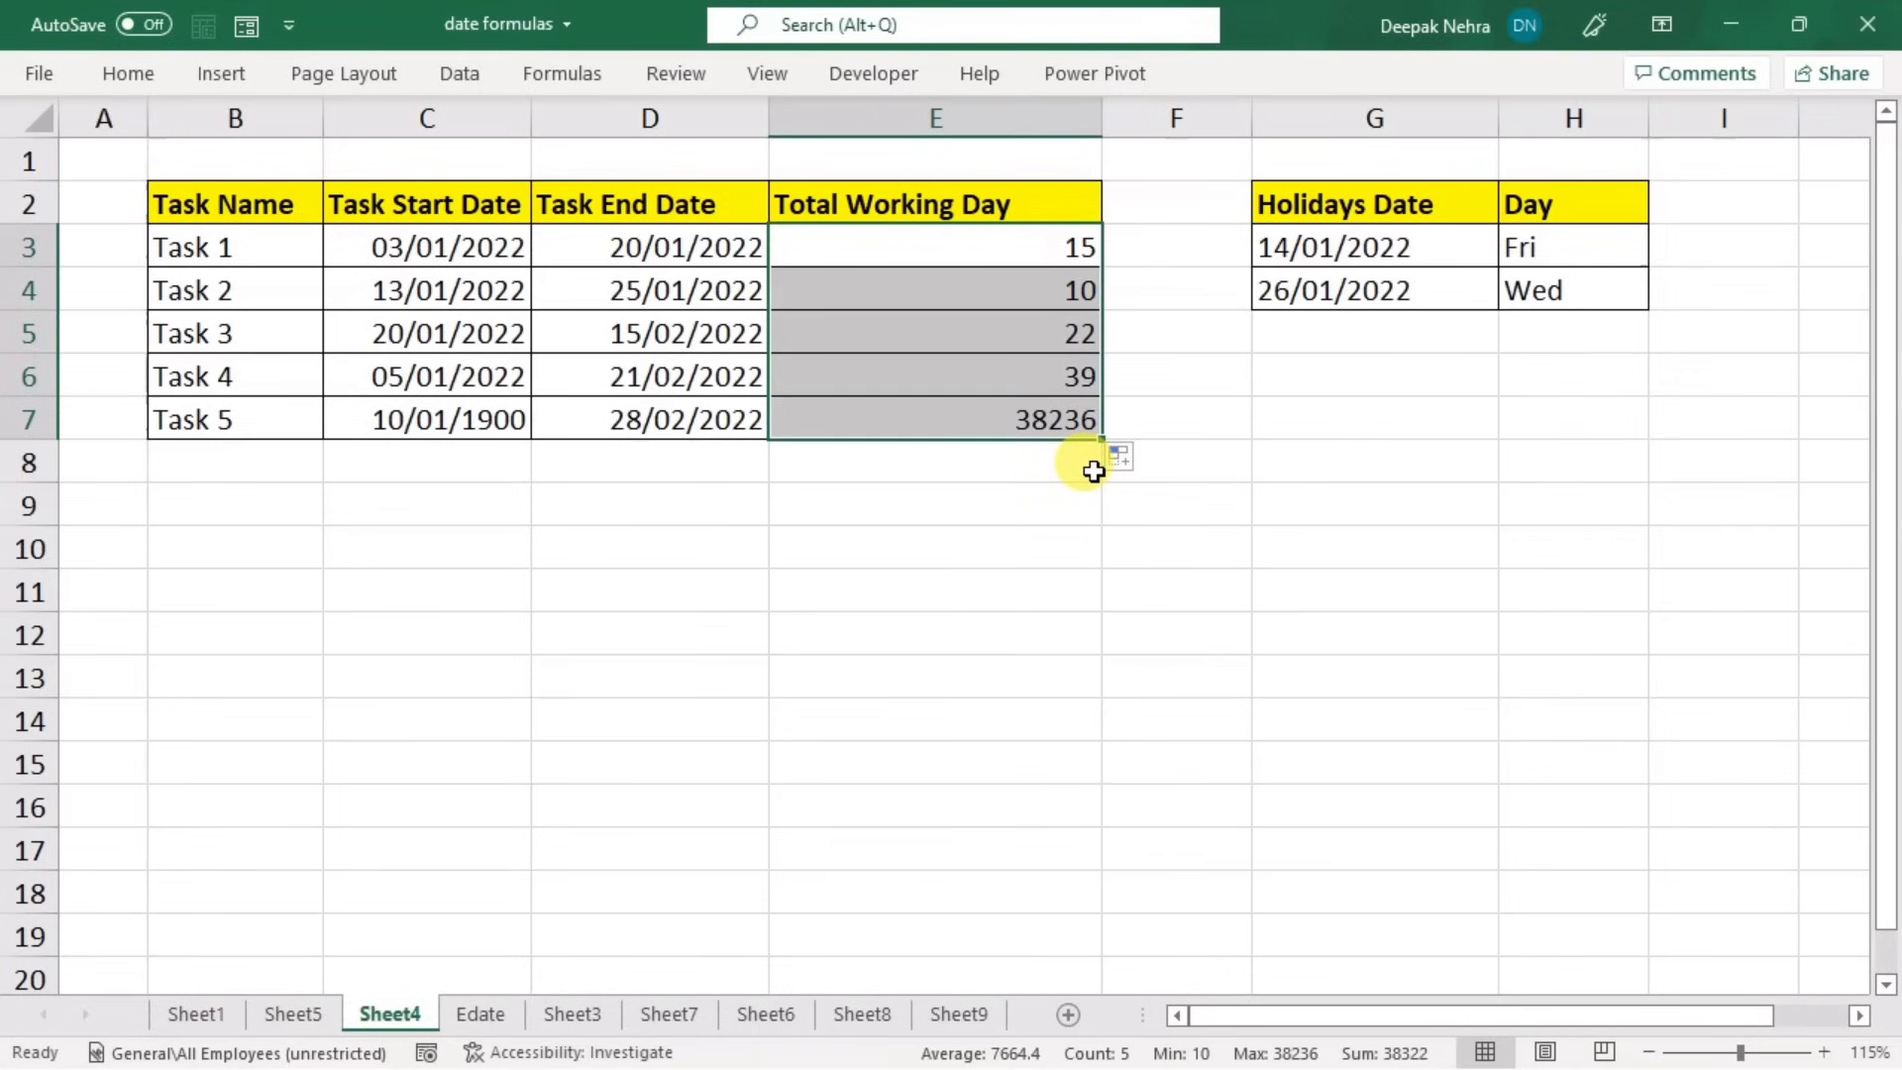
click(1034, 340)
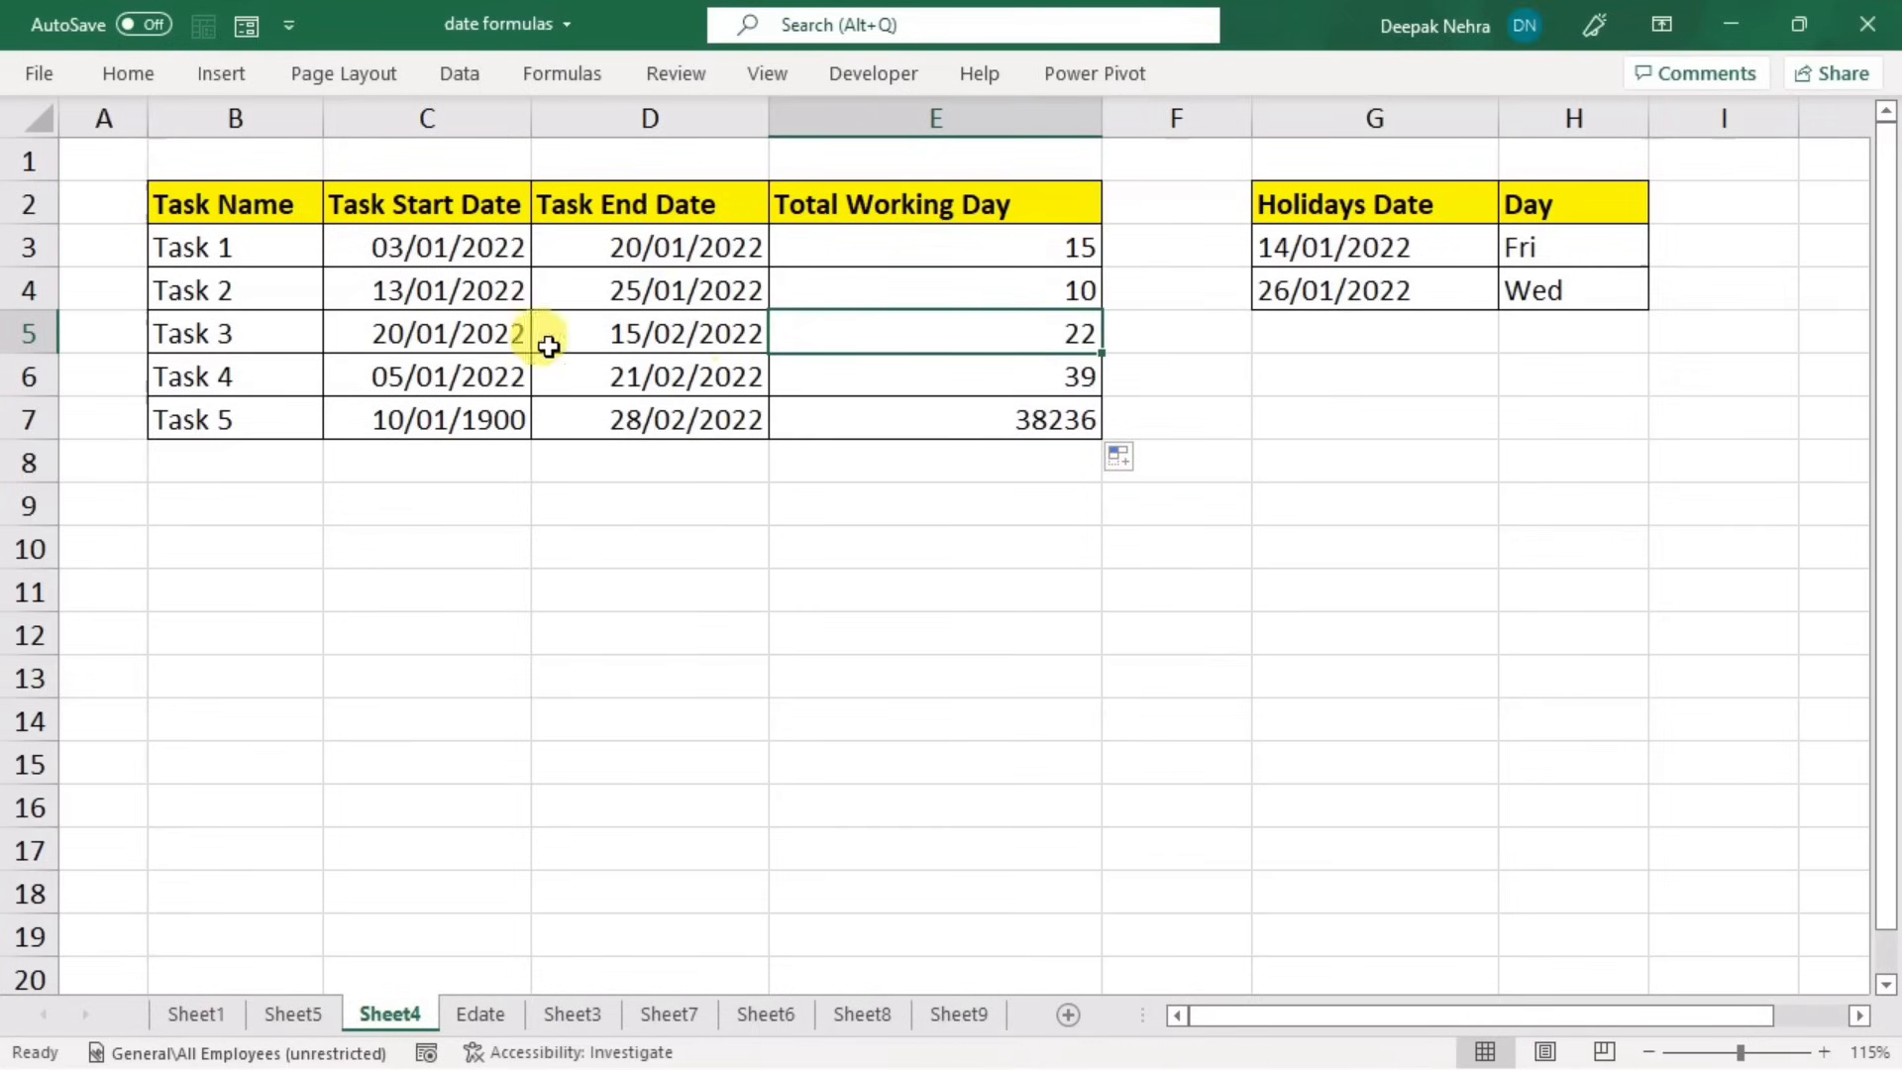
click(426, 337)
click(608, 337)
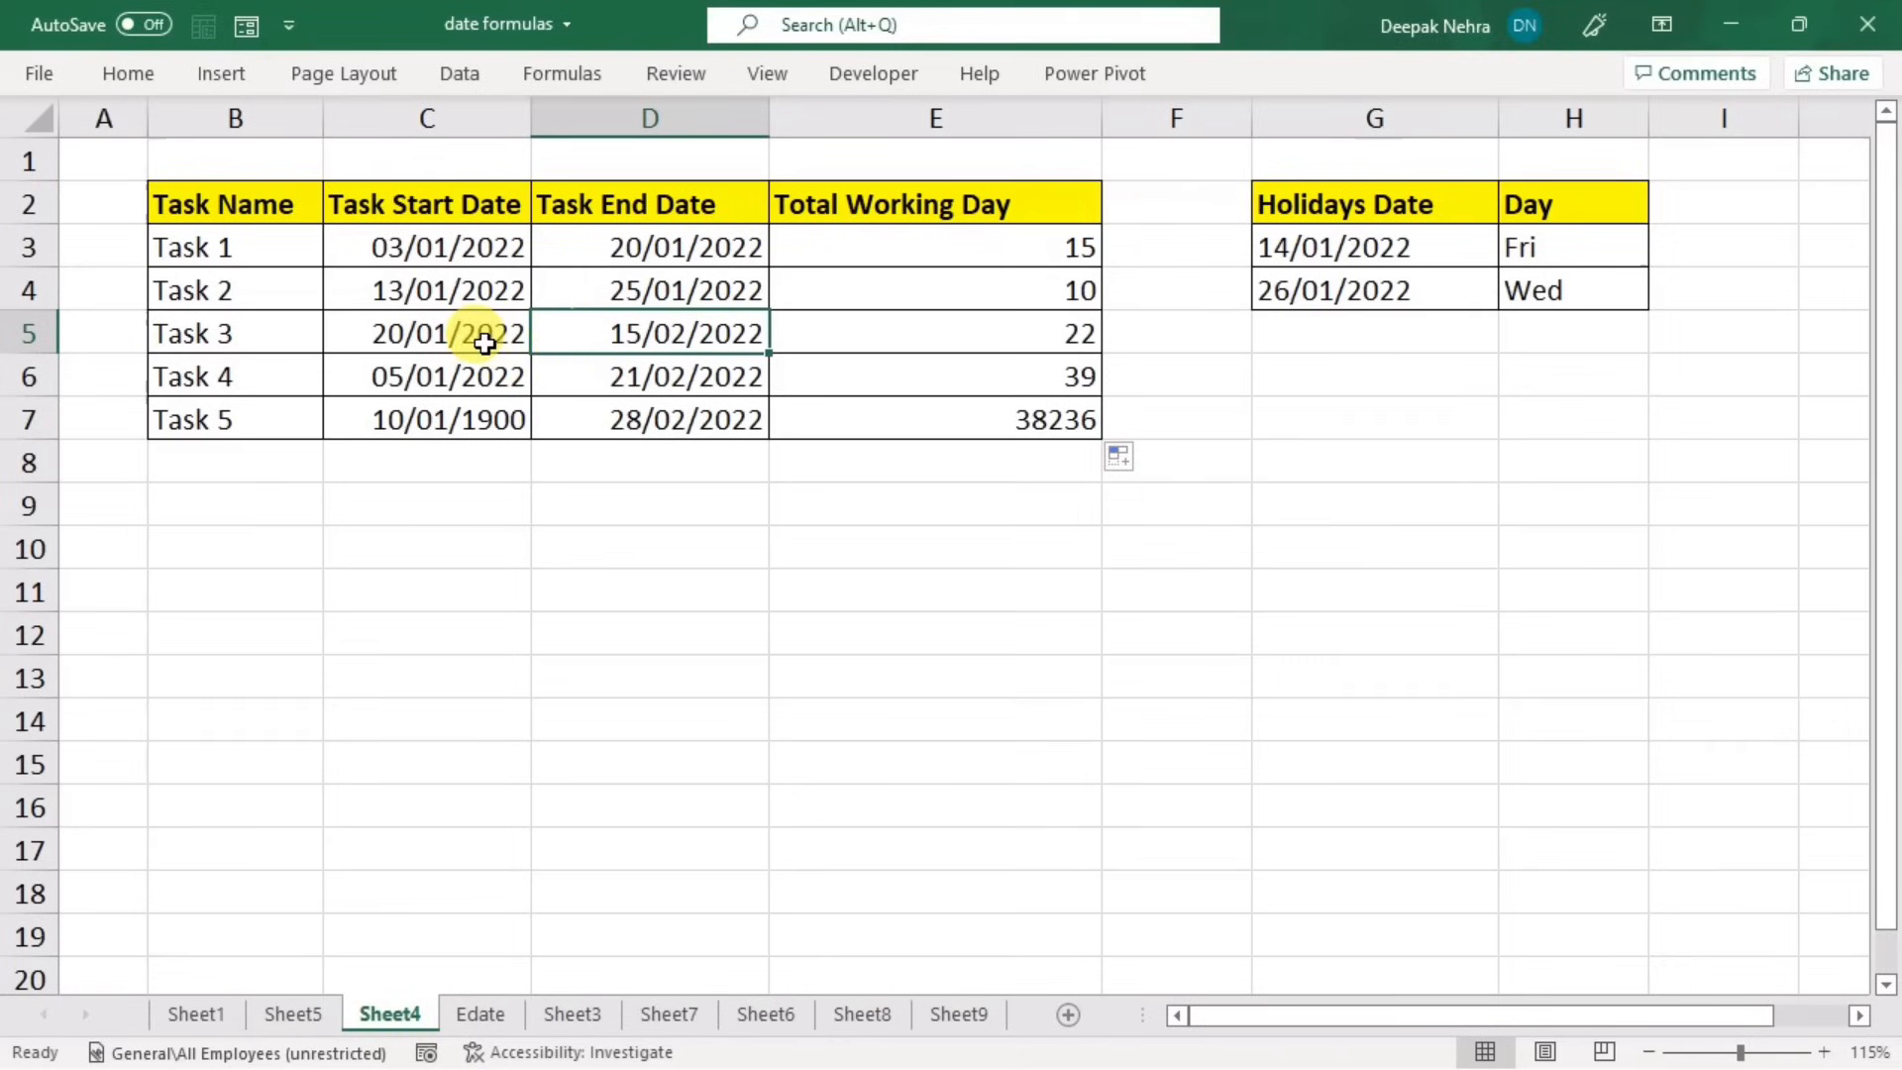
click(450, 332)
click(615, 338)
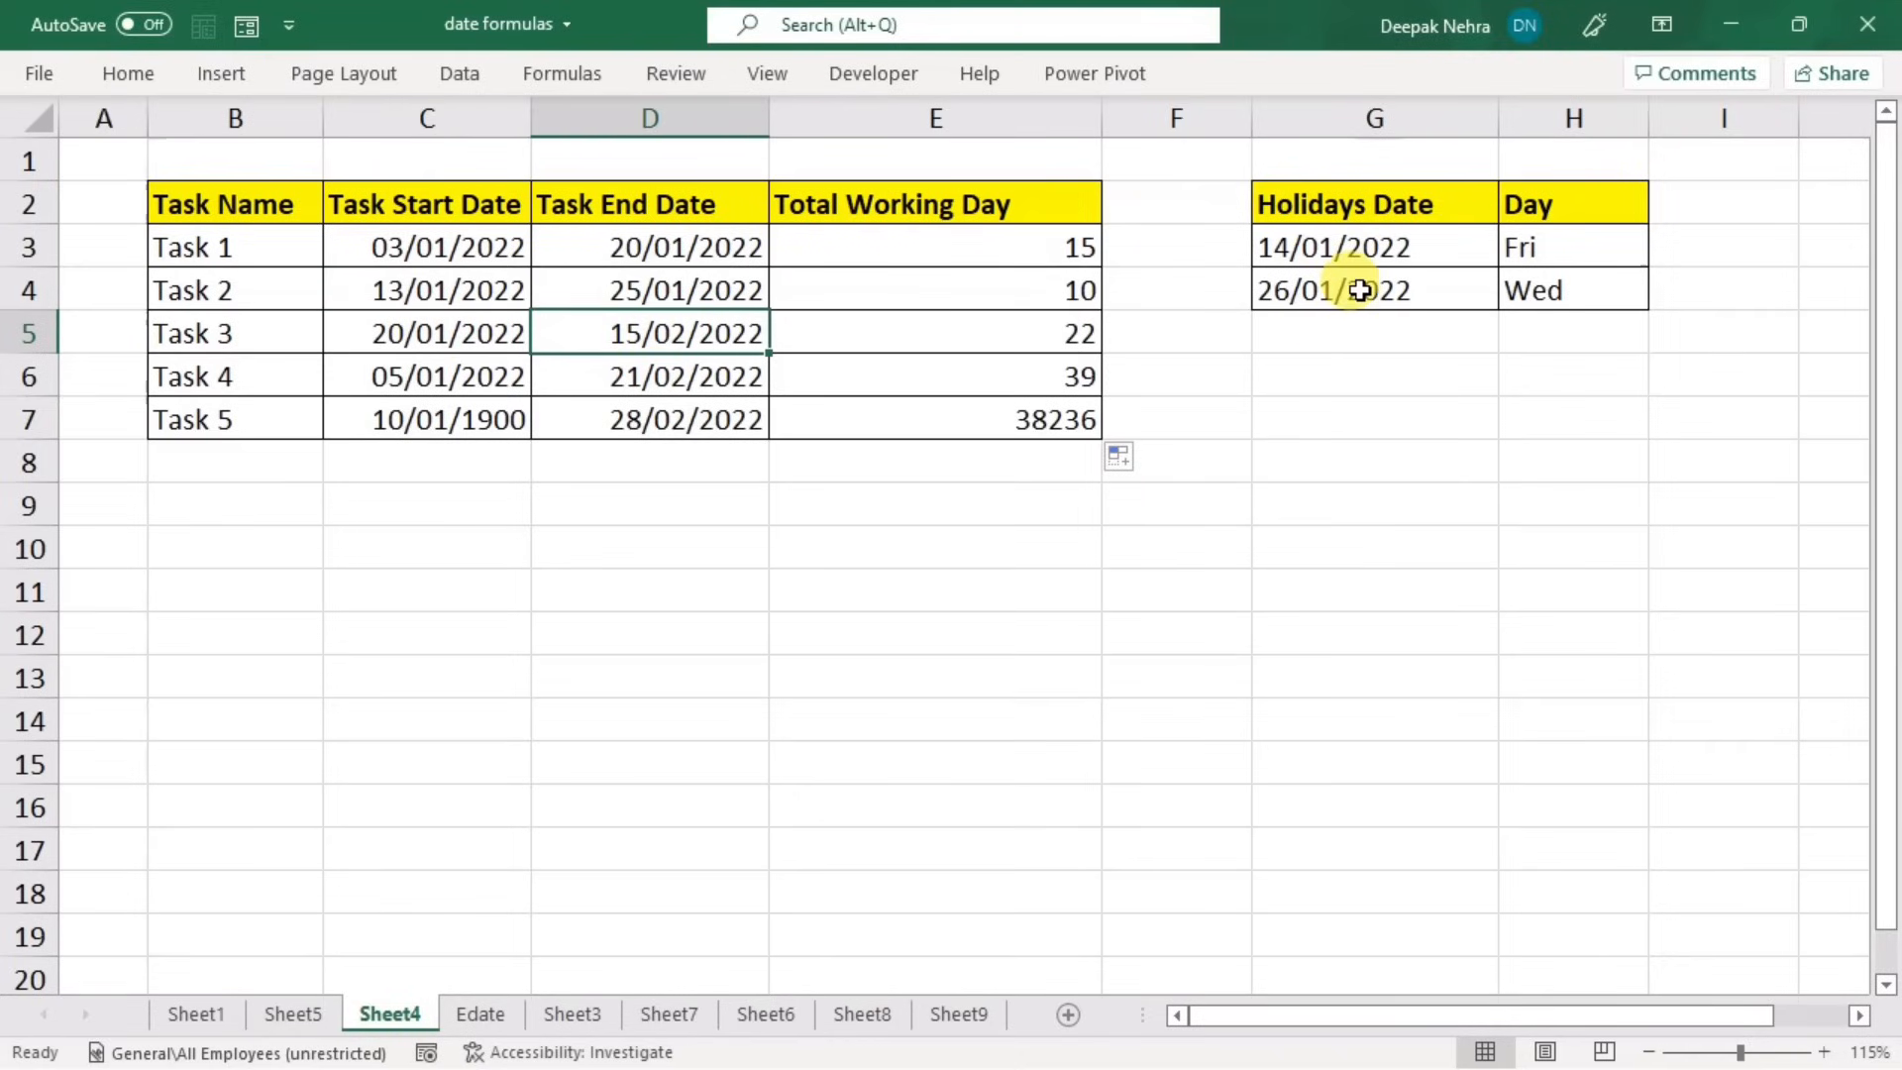
click(1031, 334)
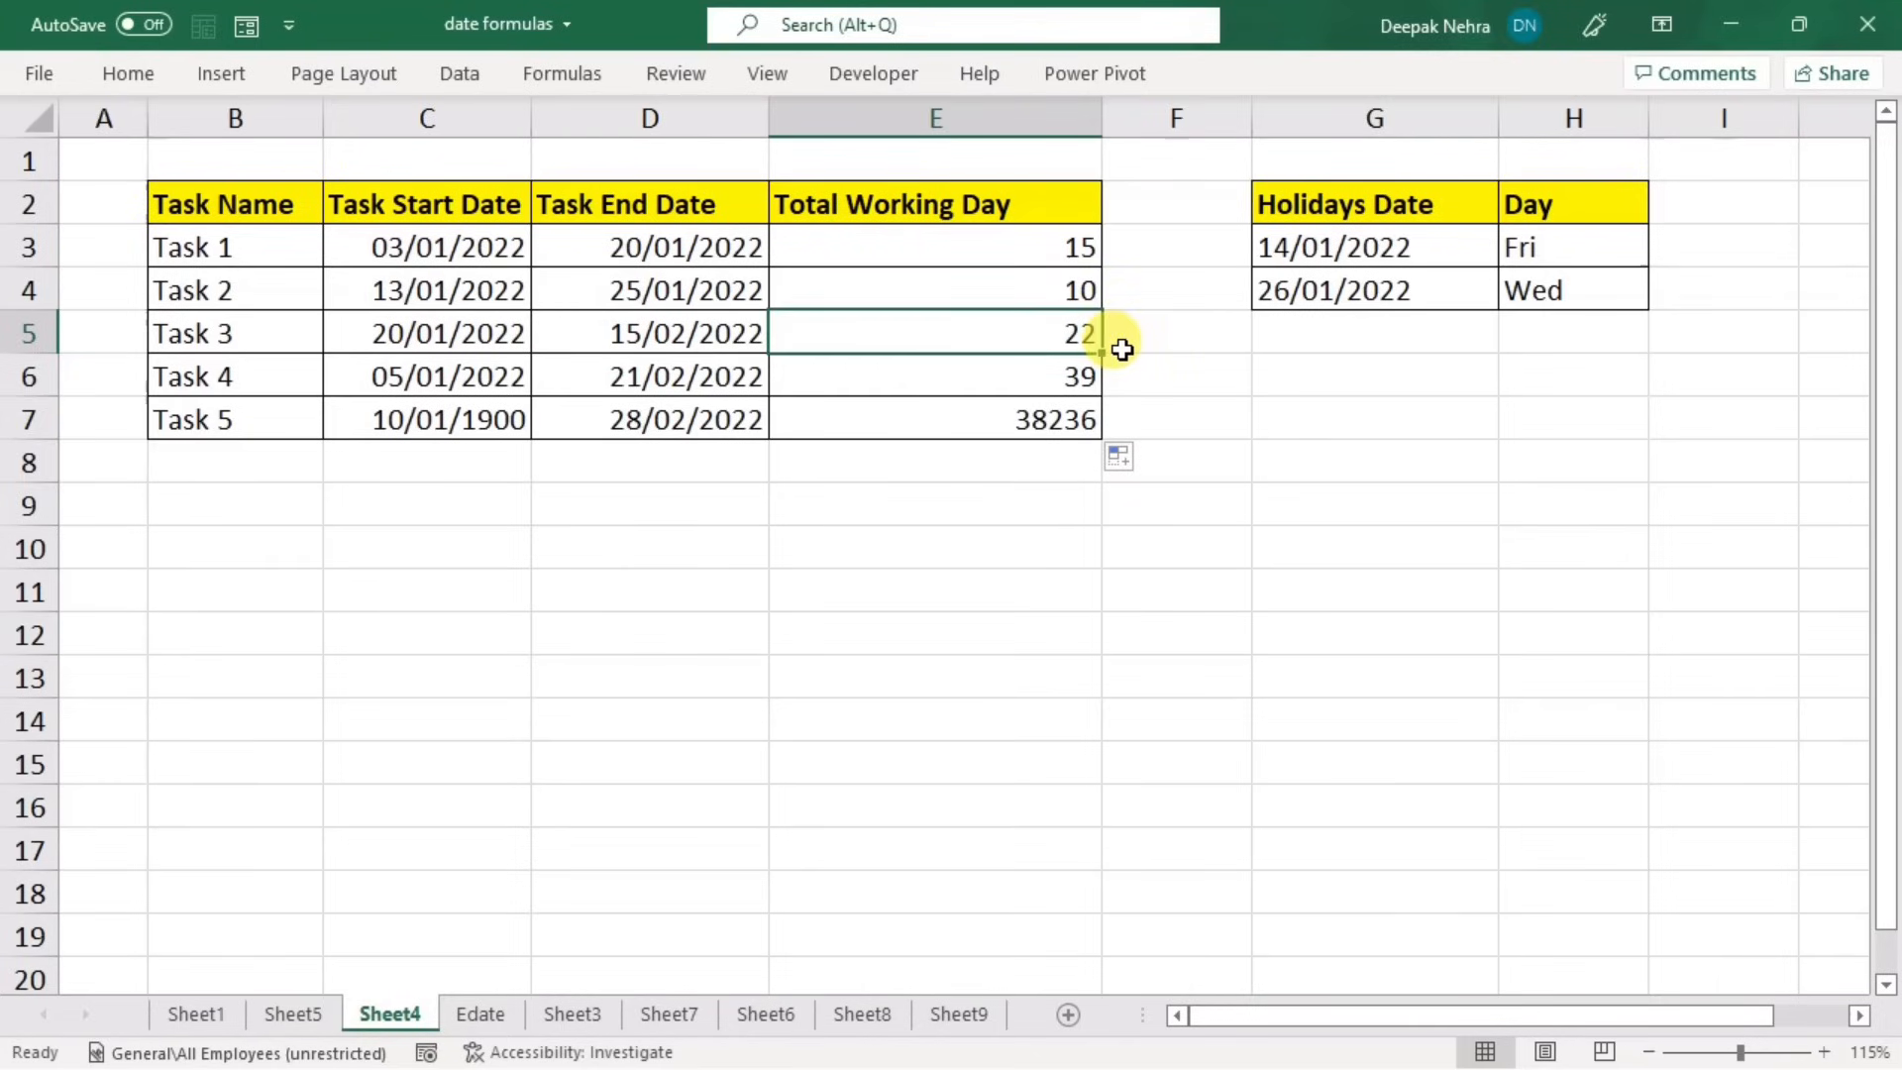
- Correct the Task 5 start date in C7 to 10/01/2022
click(1008, 416)
double_click(510, 419)
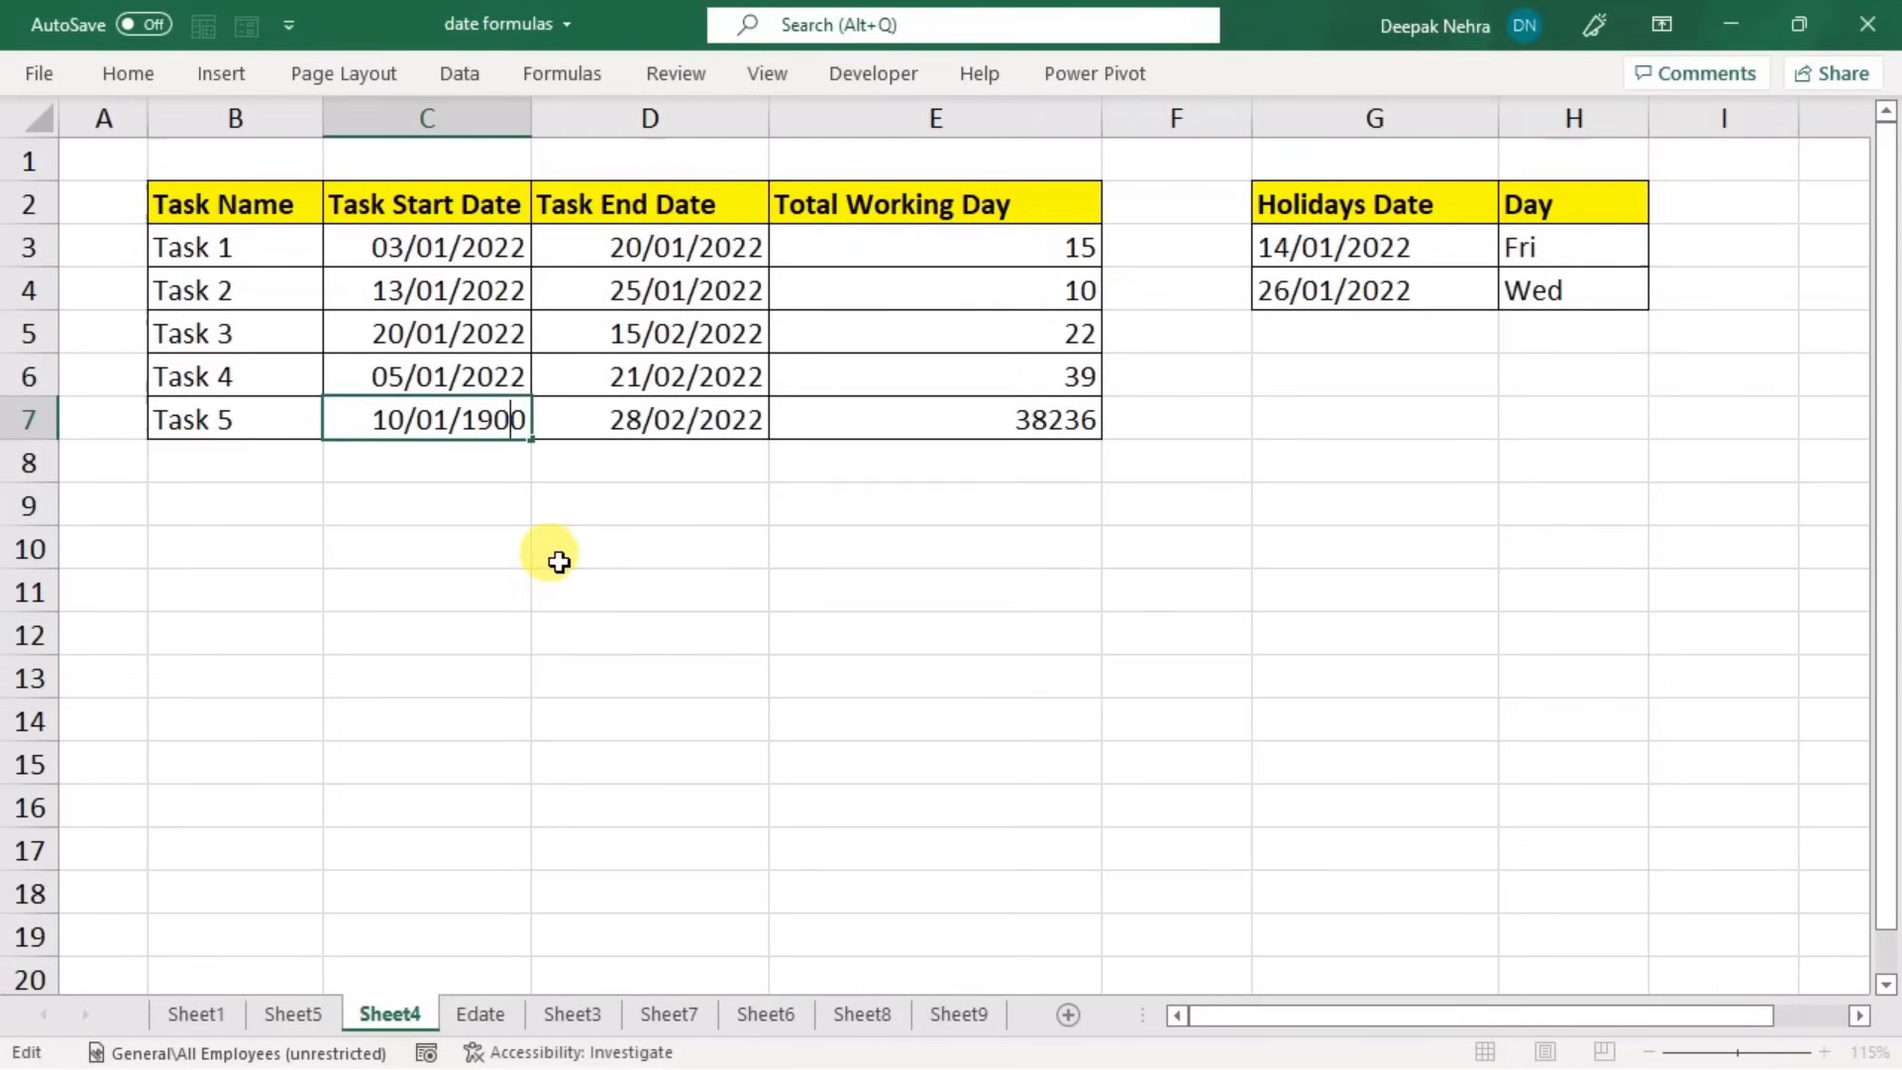
key(BackSpace)
key(BackSpace)
key(BackSpace)
key(BackSpace)
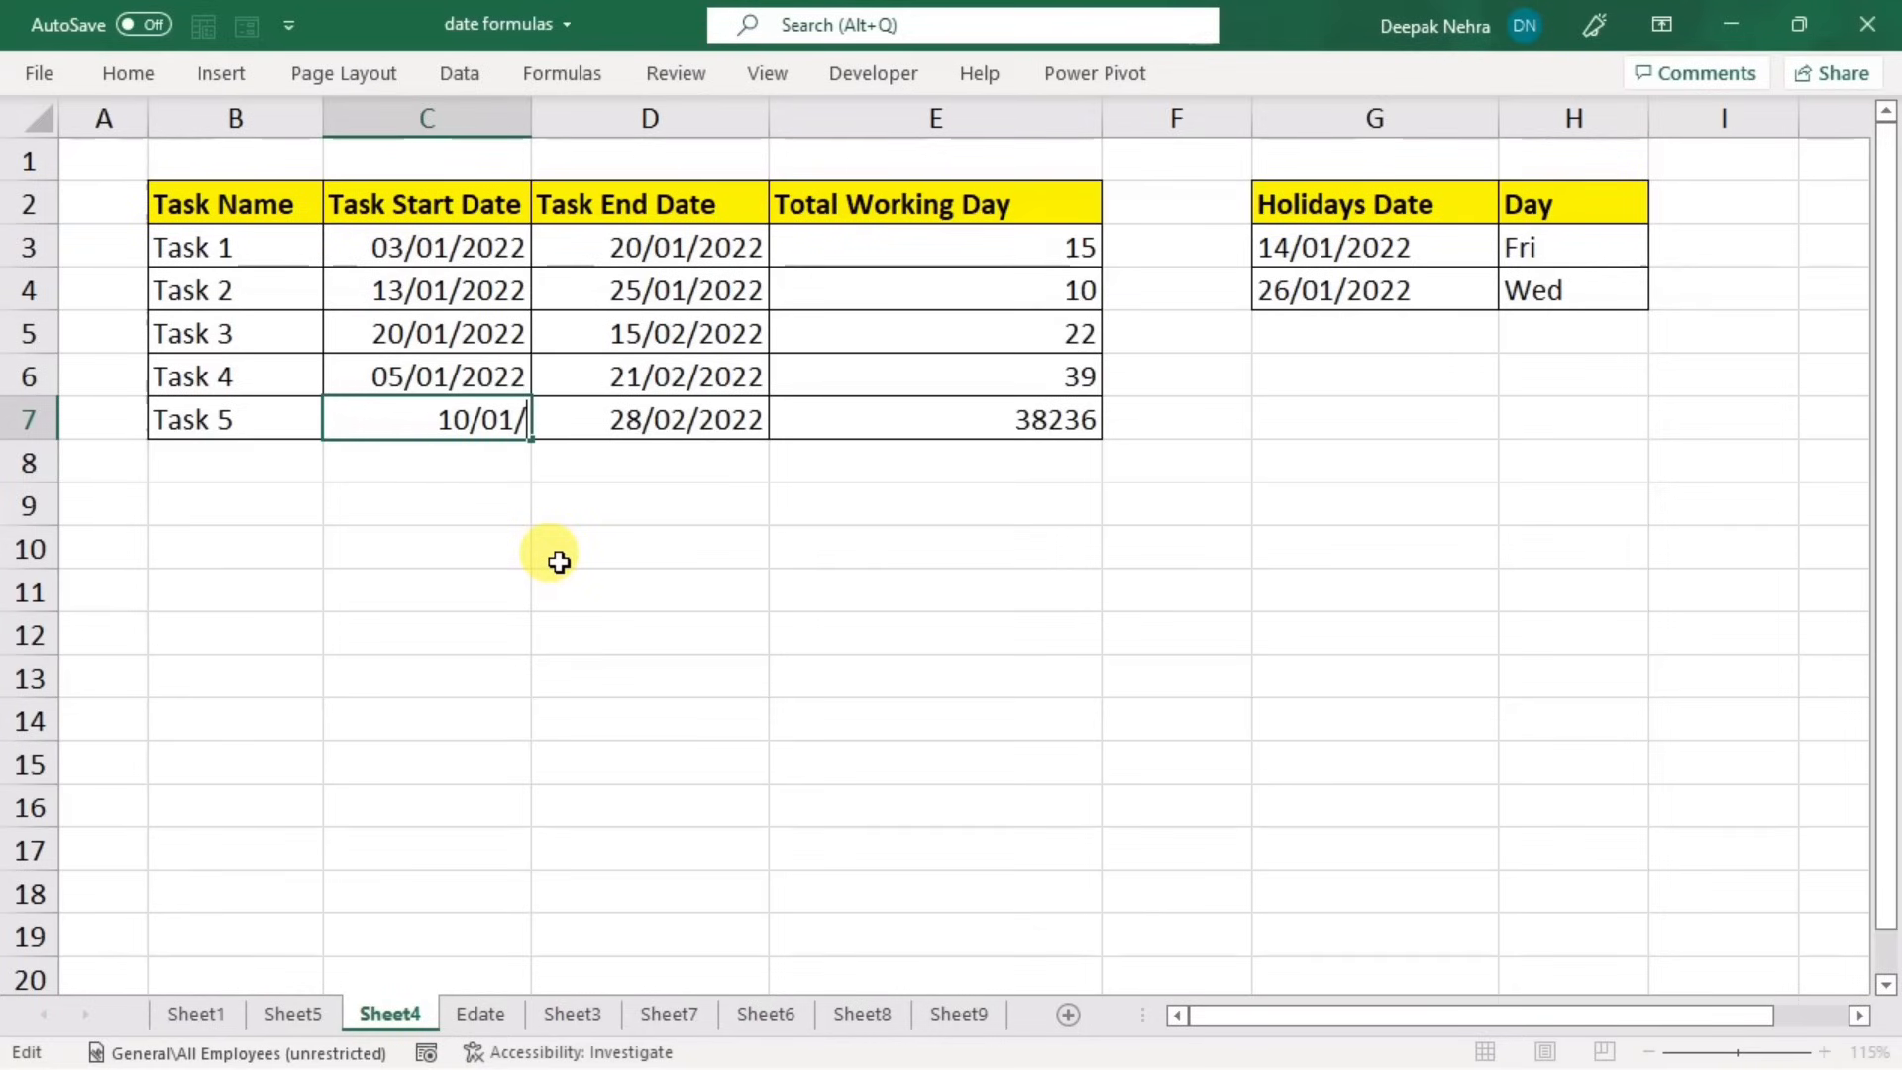
text(2022)
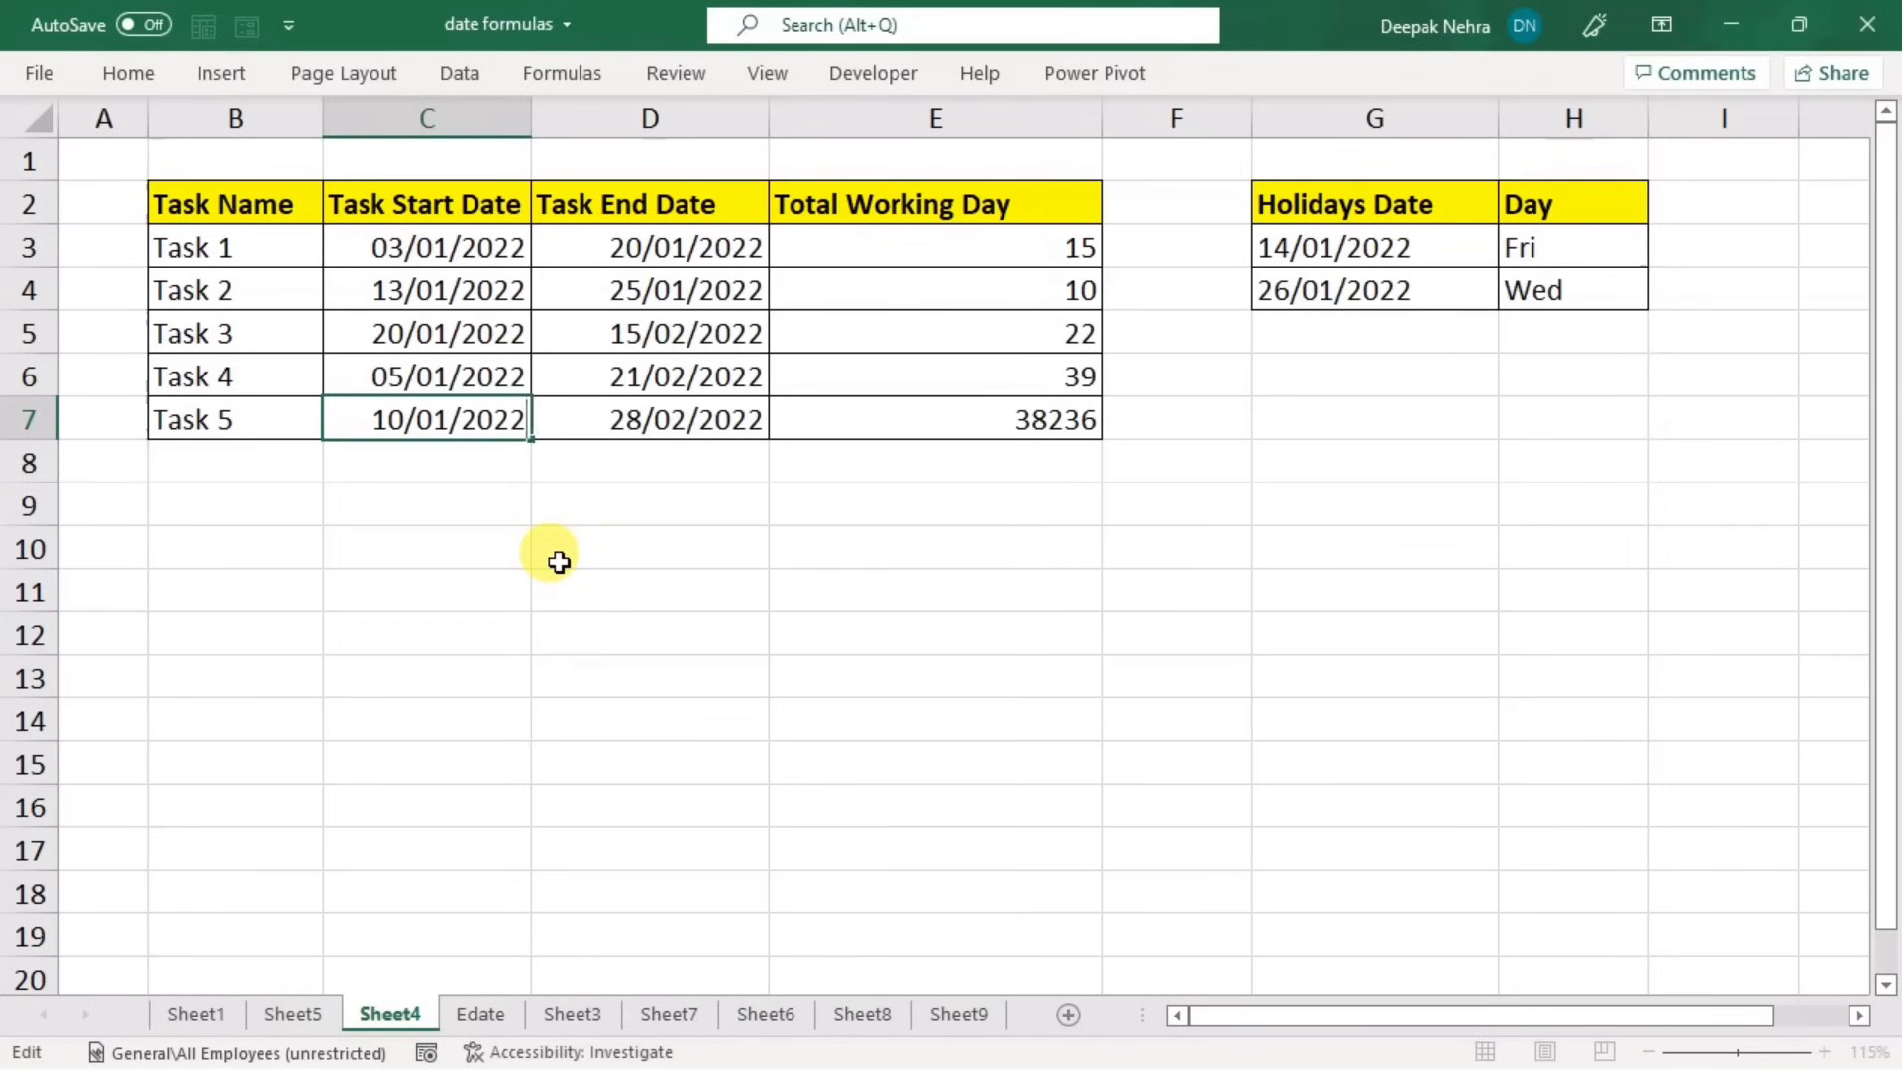
key(Return)
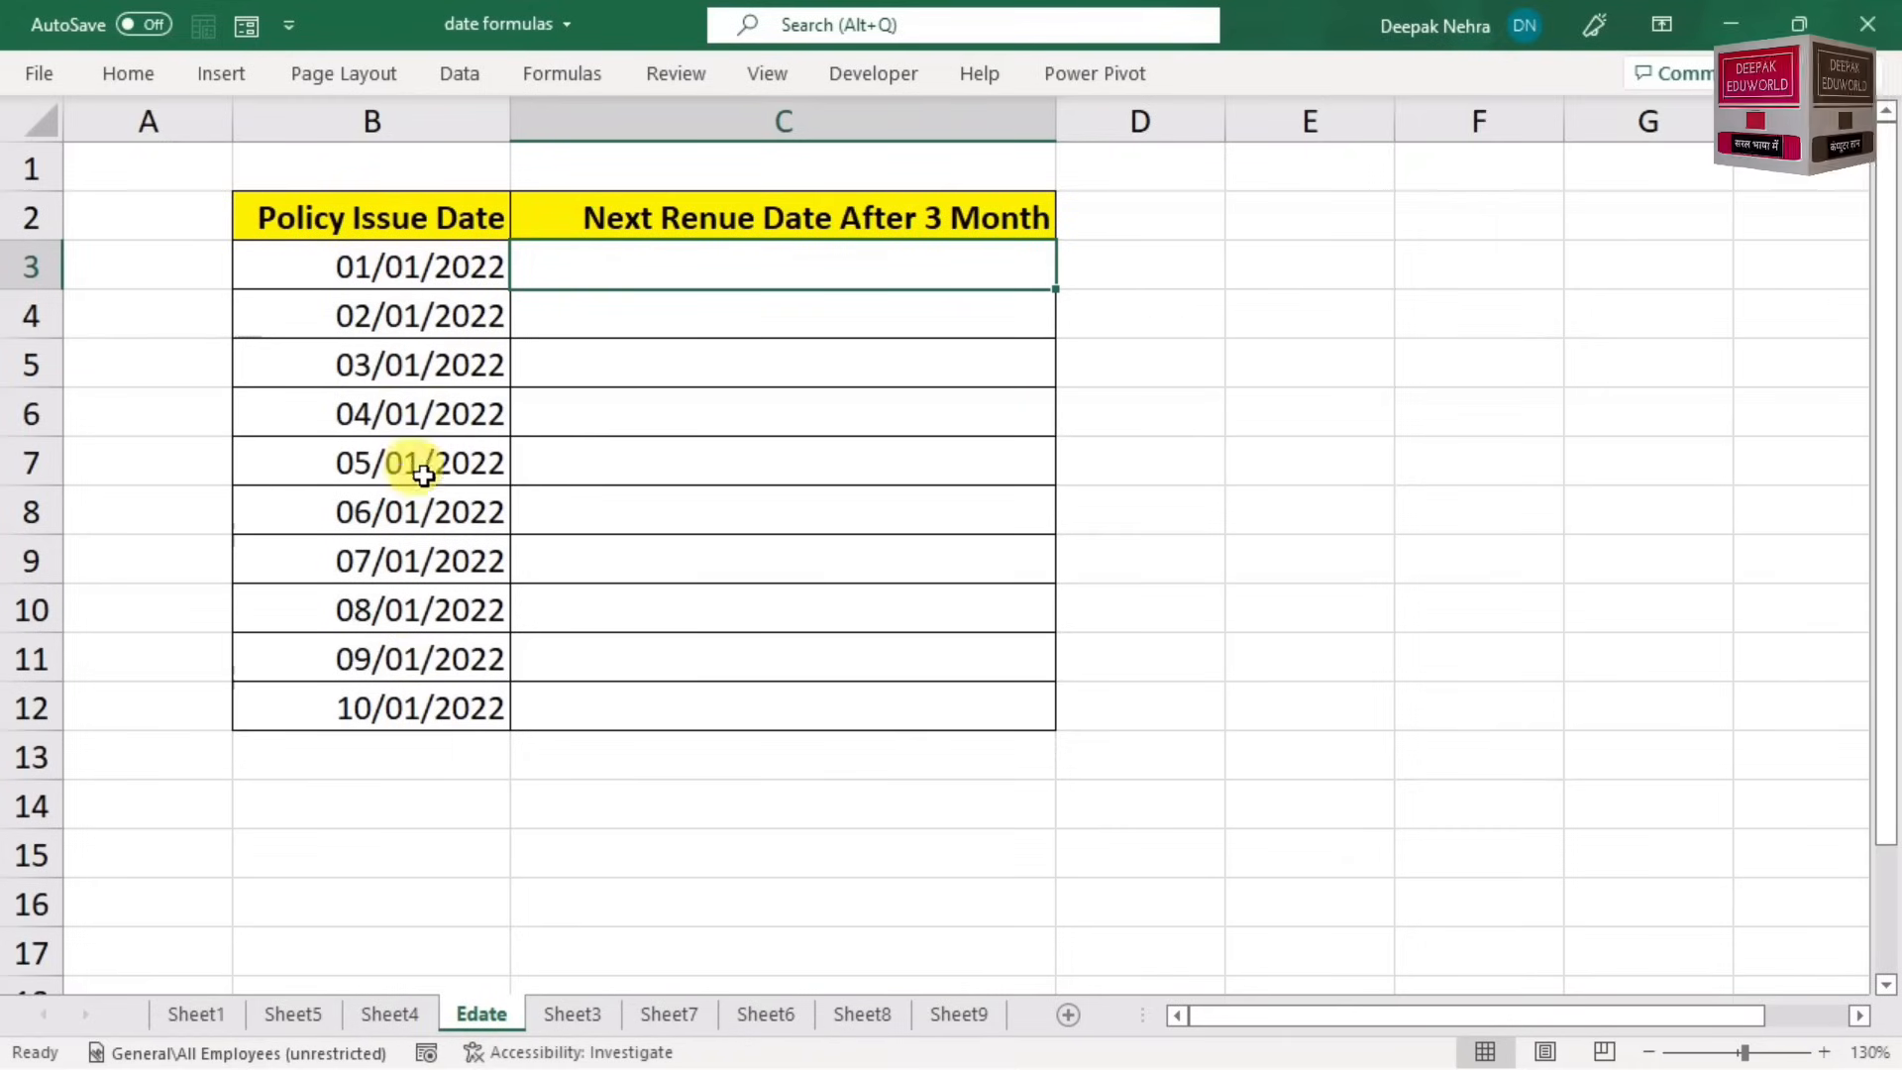
- On the Edate sheet, enter an EDATE formula in C3 that returns the date 3 months after the policy issue date in B3
click(443, 276)
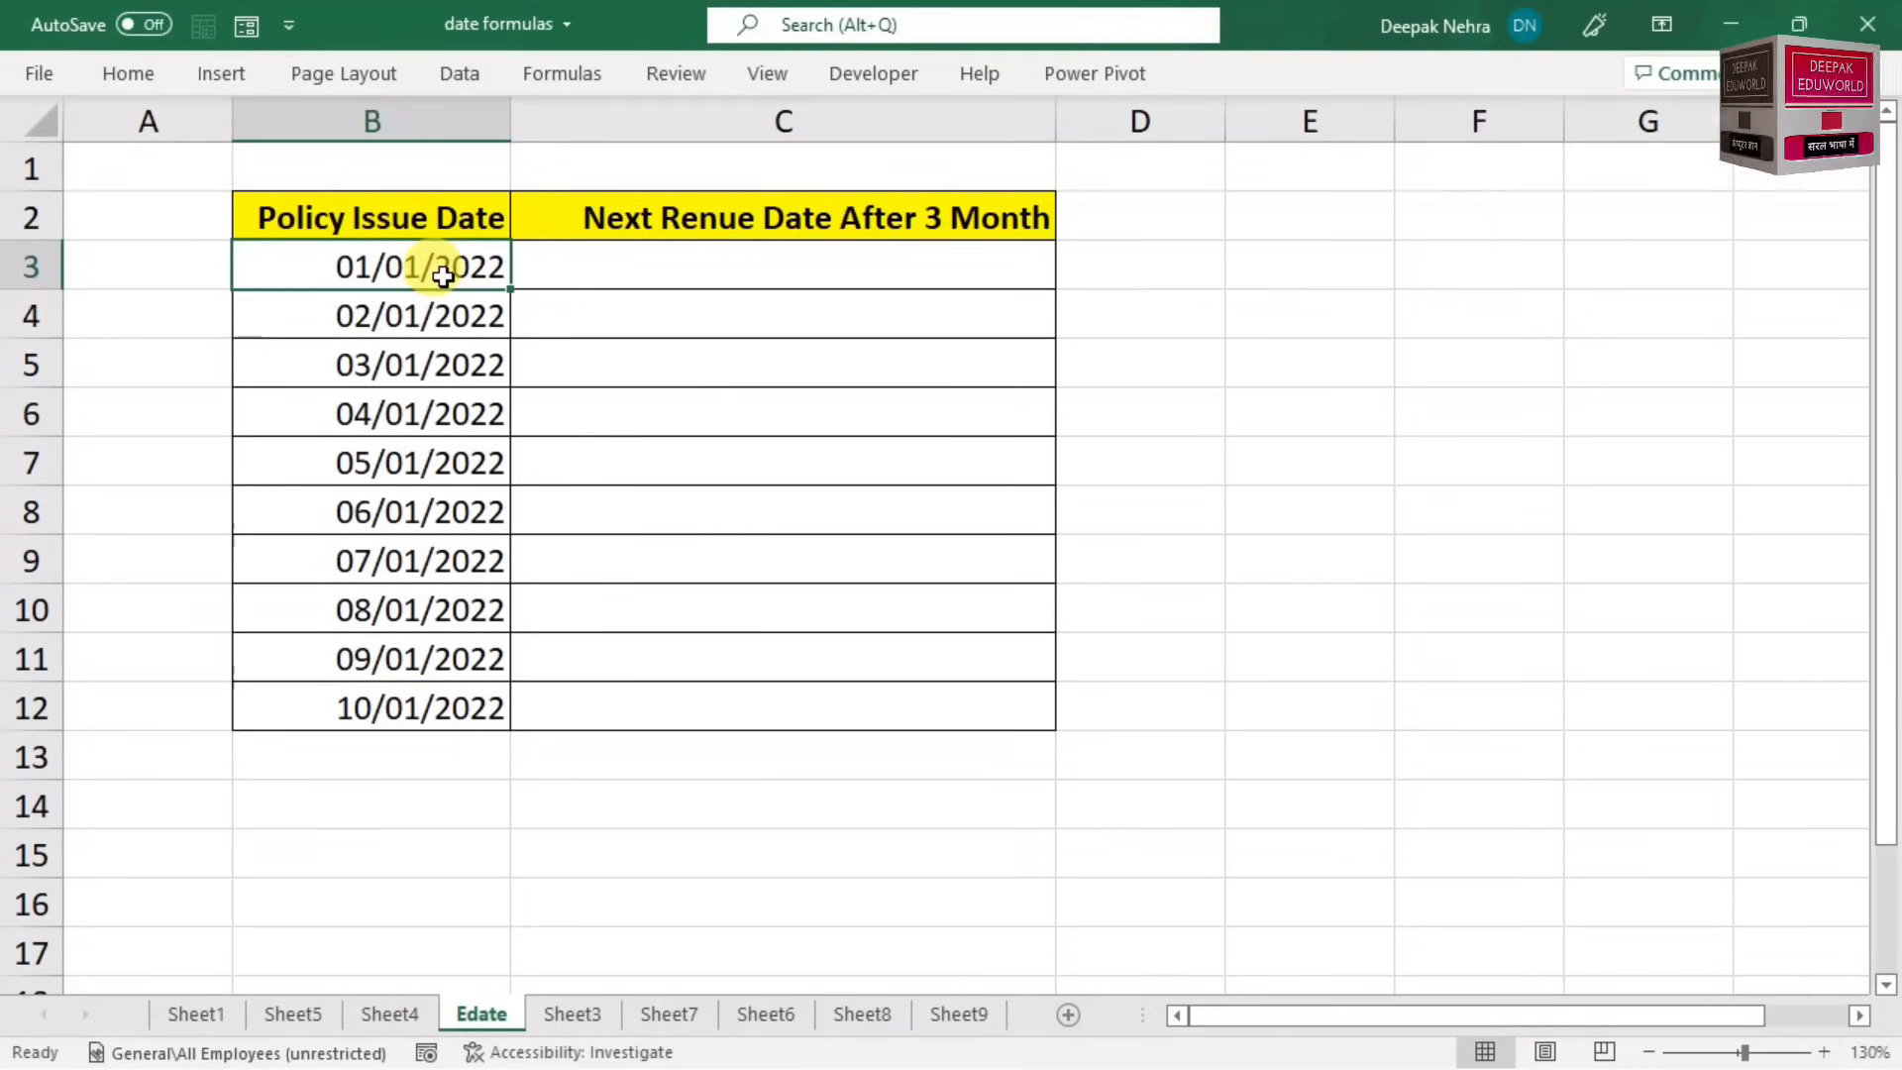
click(781, 266)
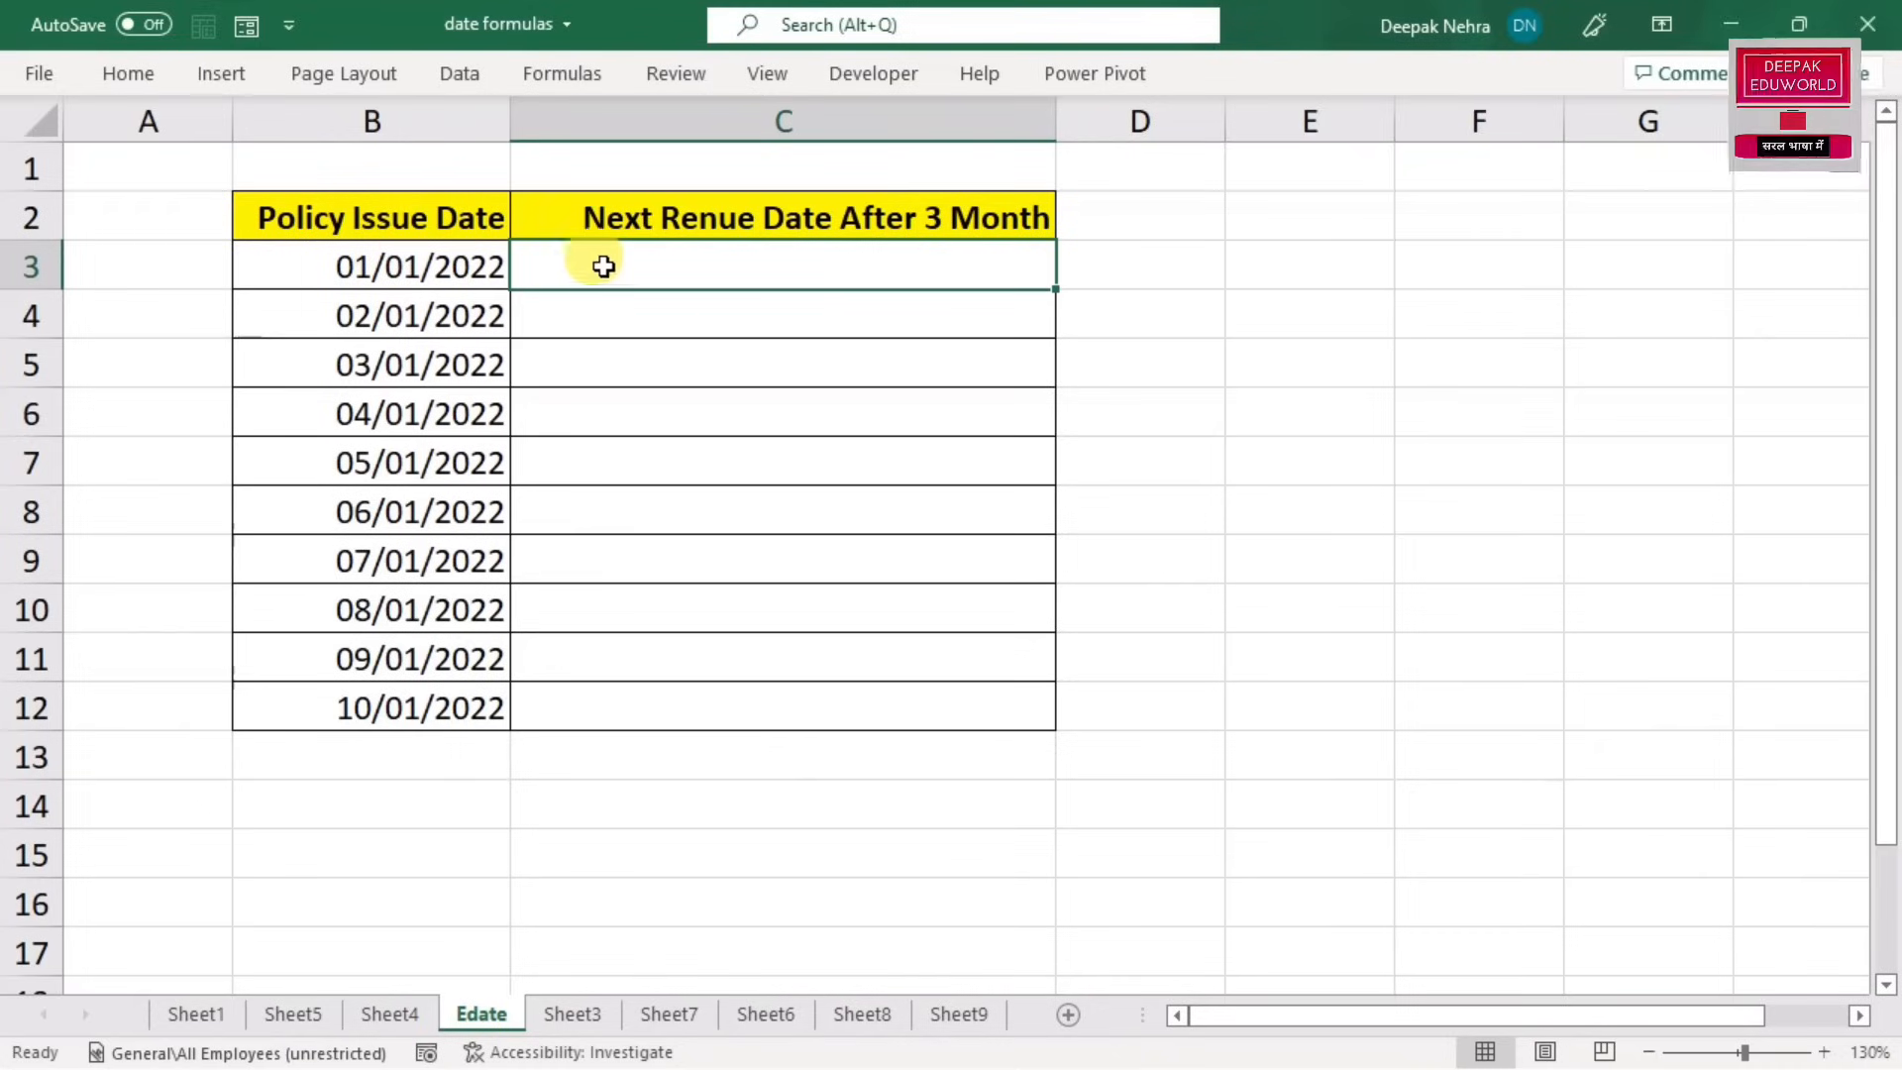
click(406, 512)
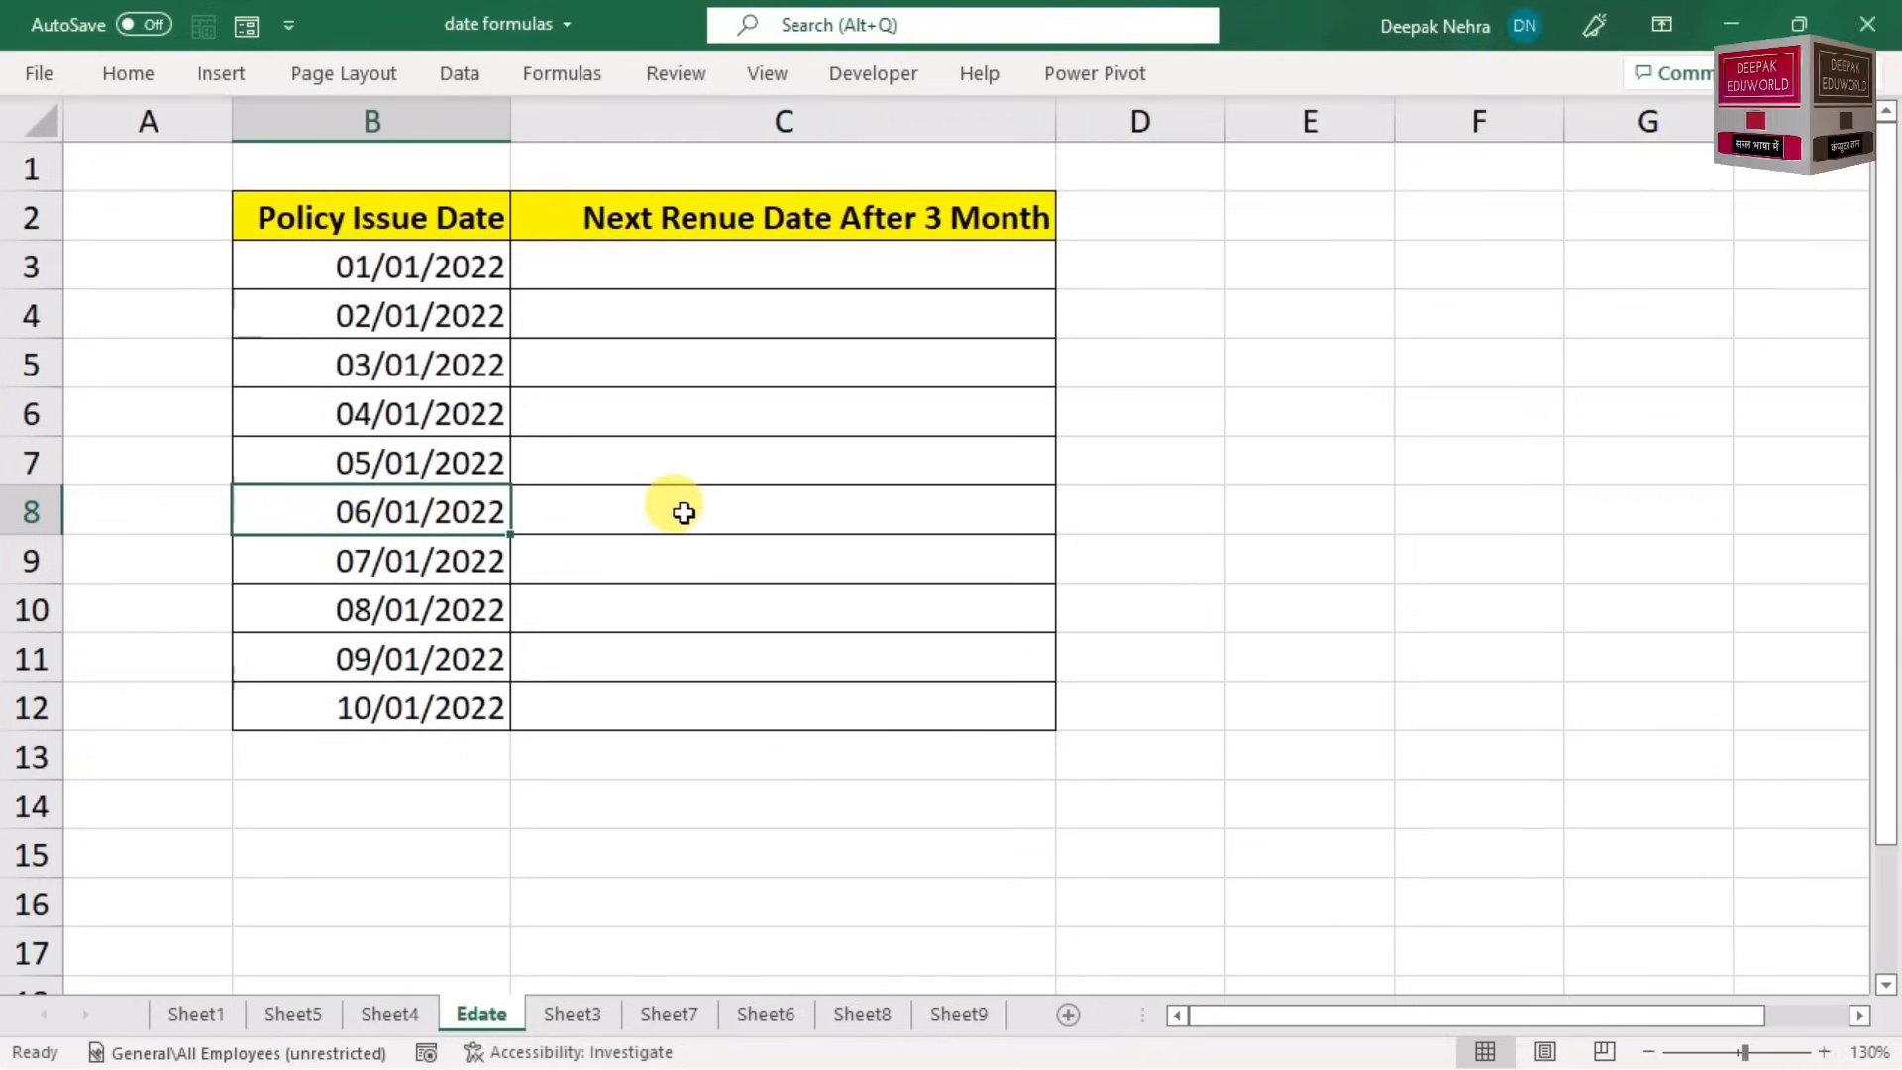
click(729, 511)
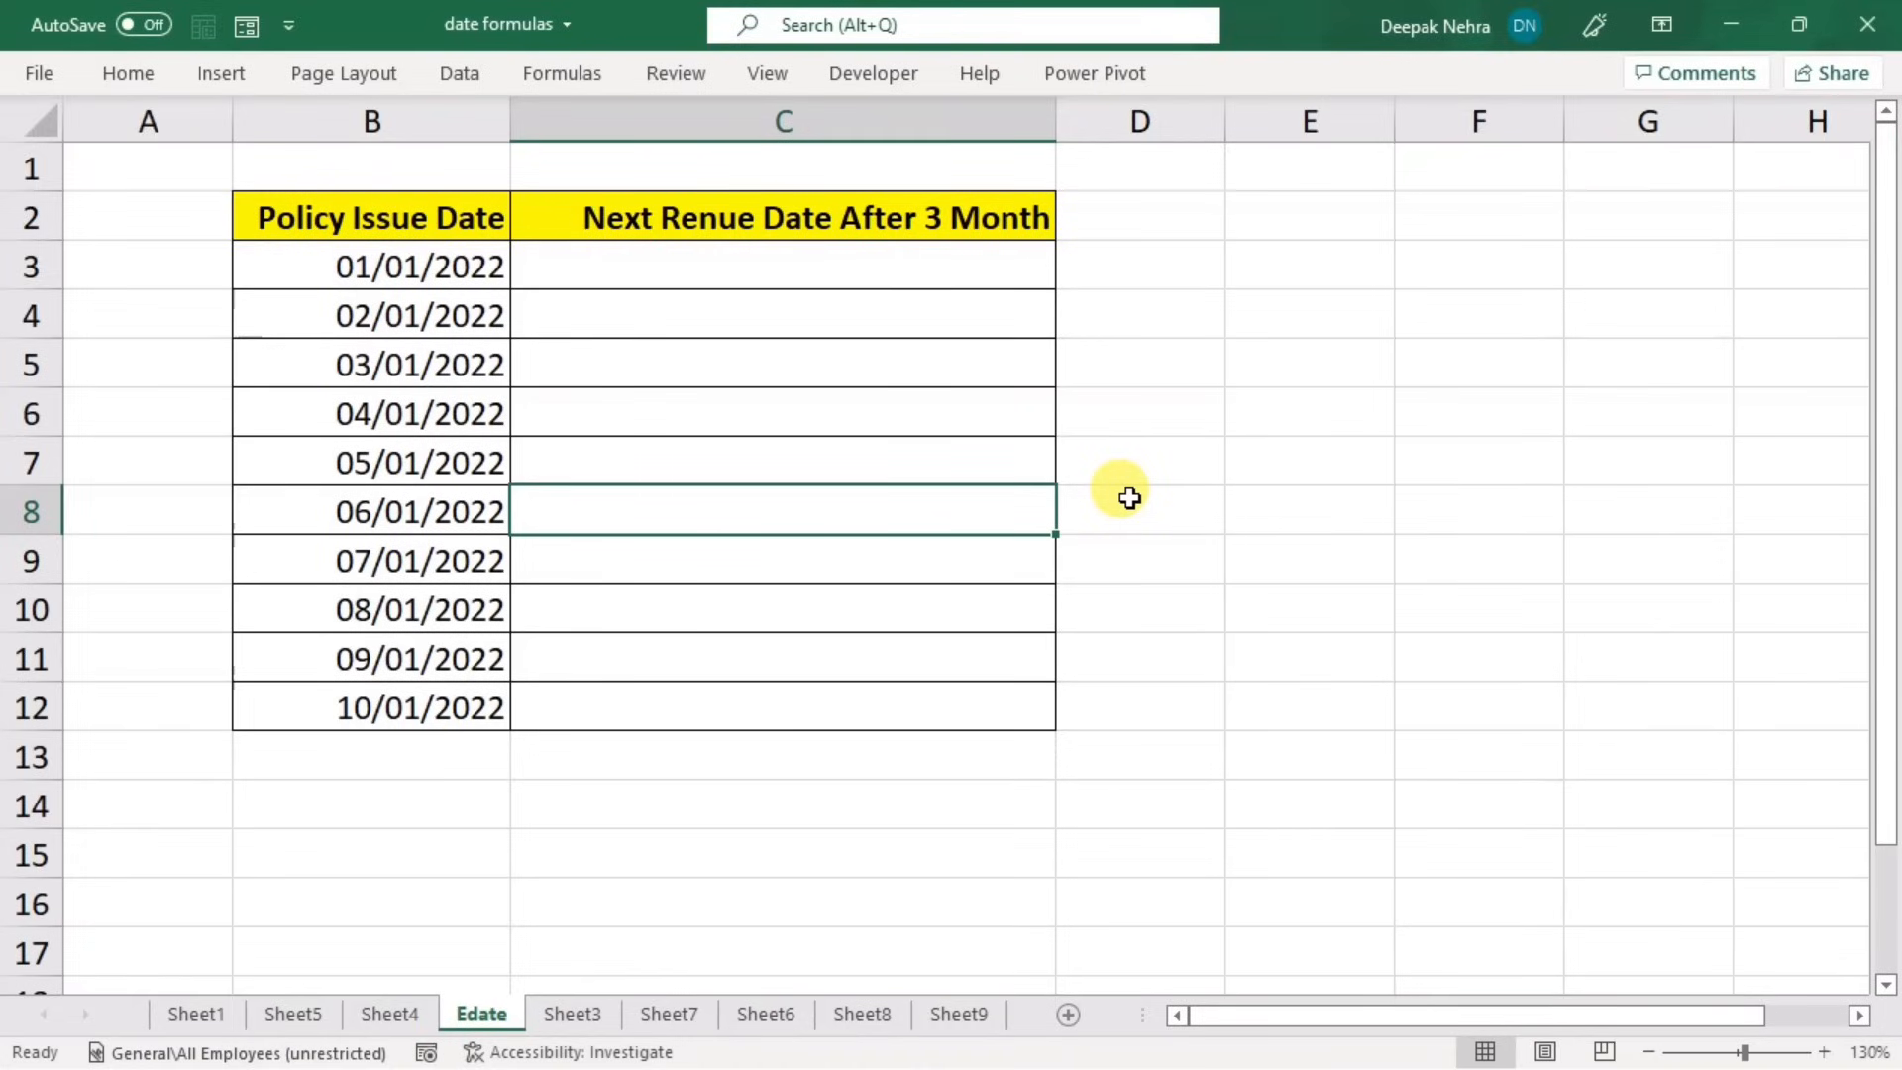
click(817, 276)
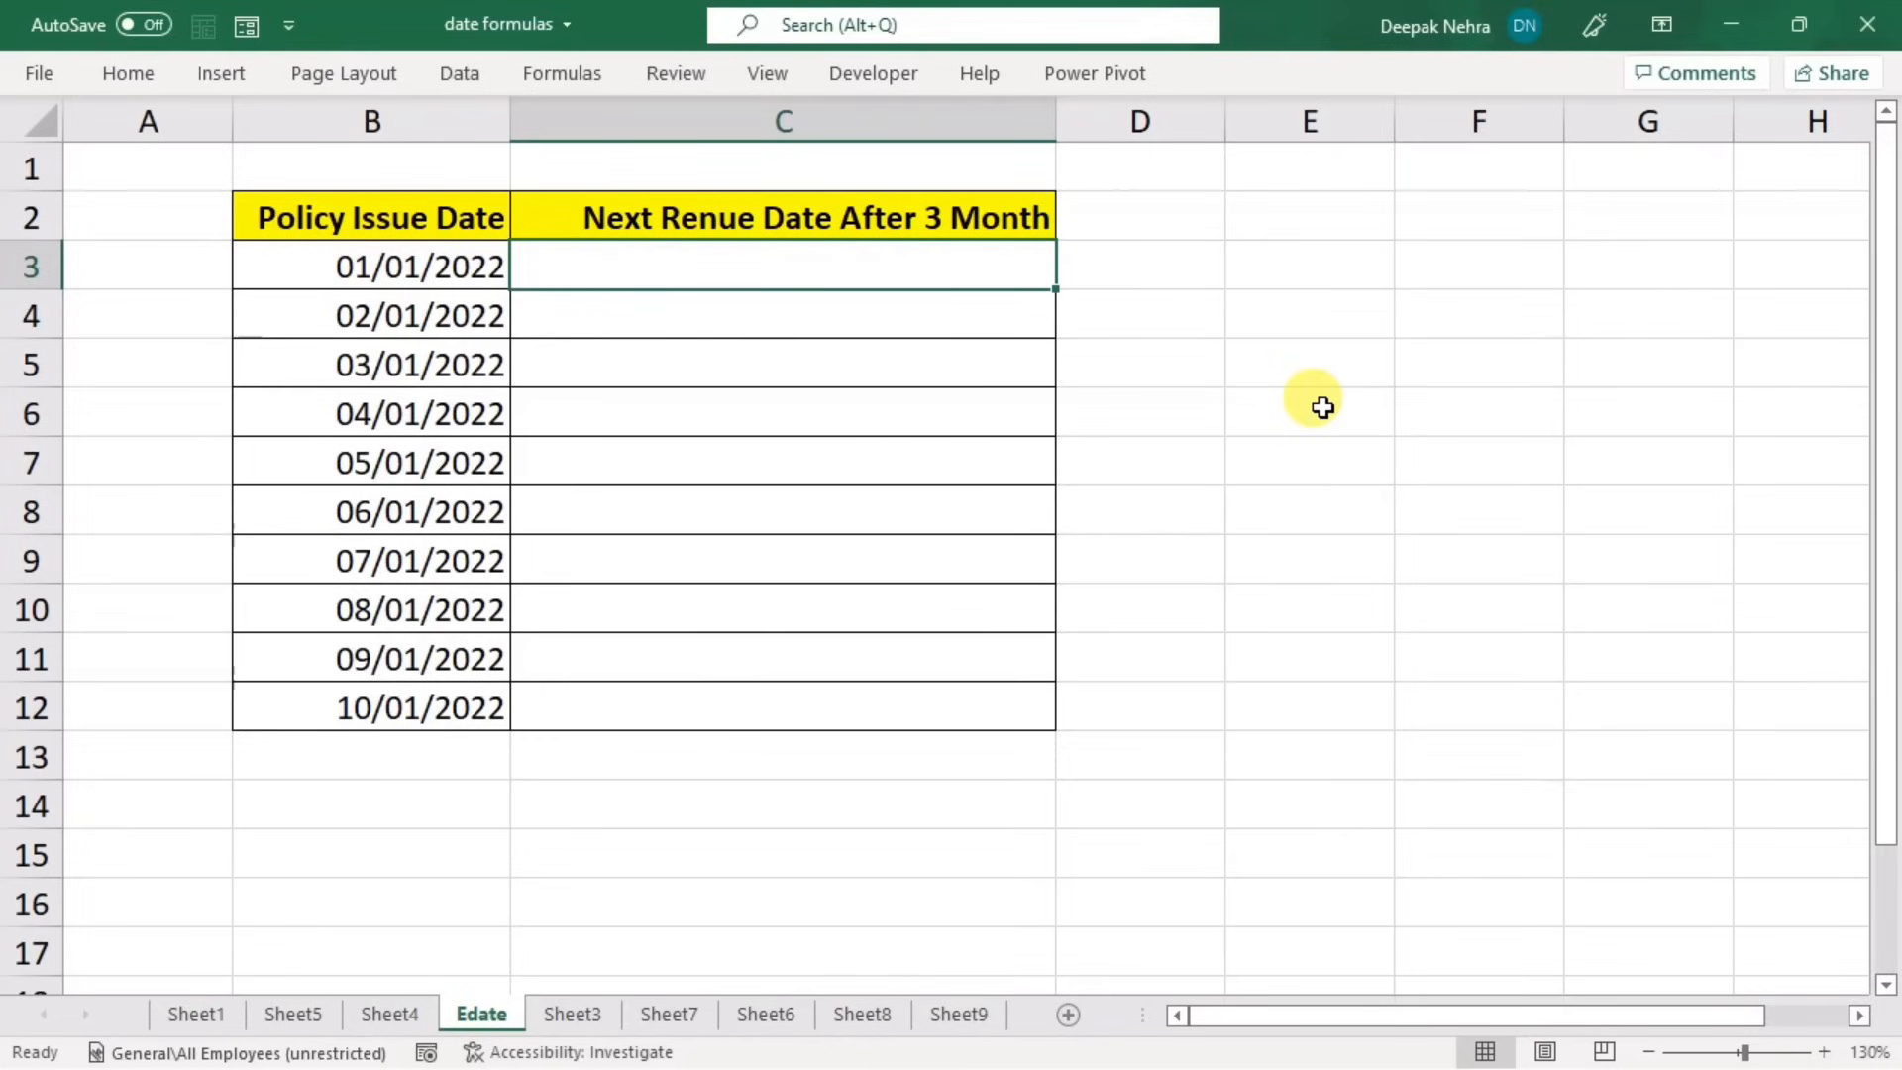
text(=ed)
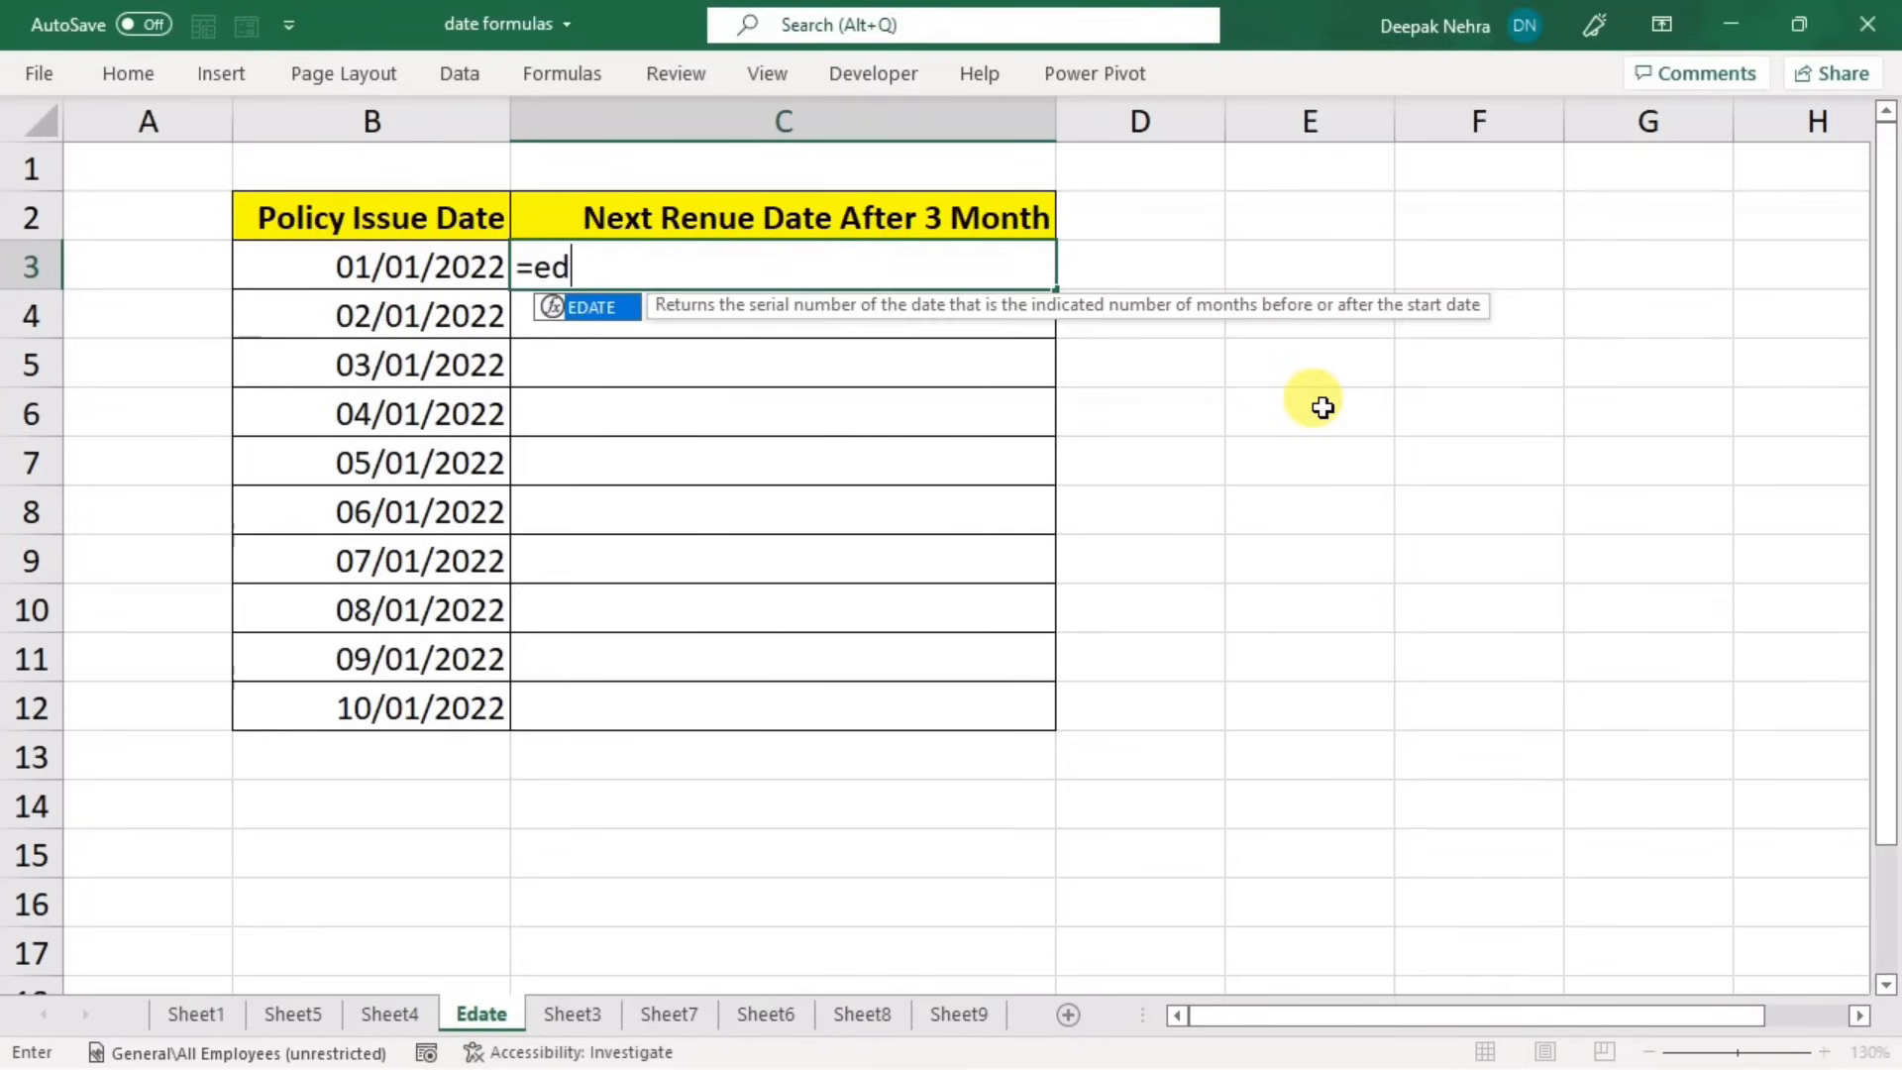
key(Tab)
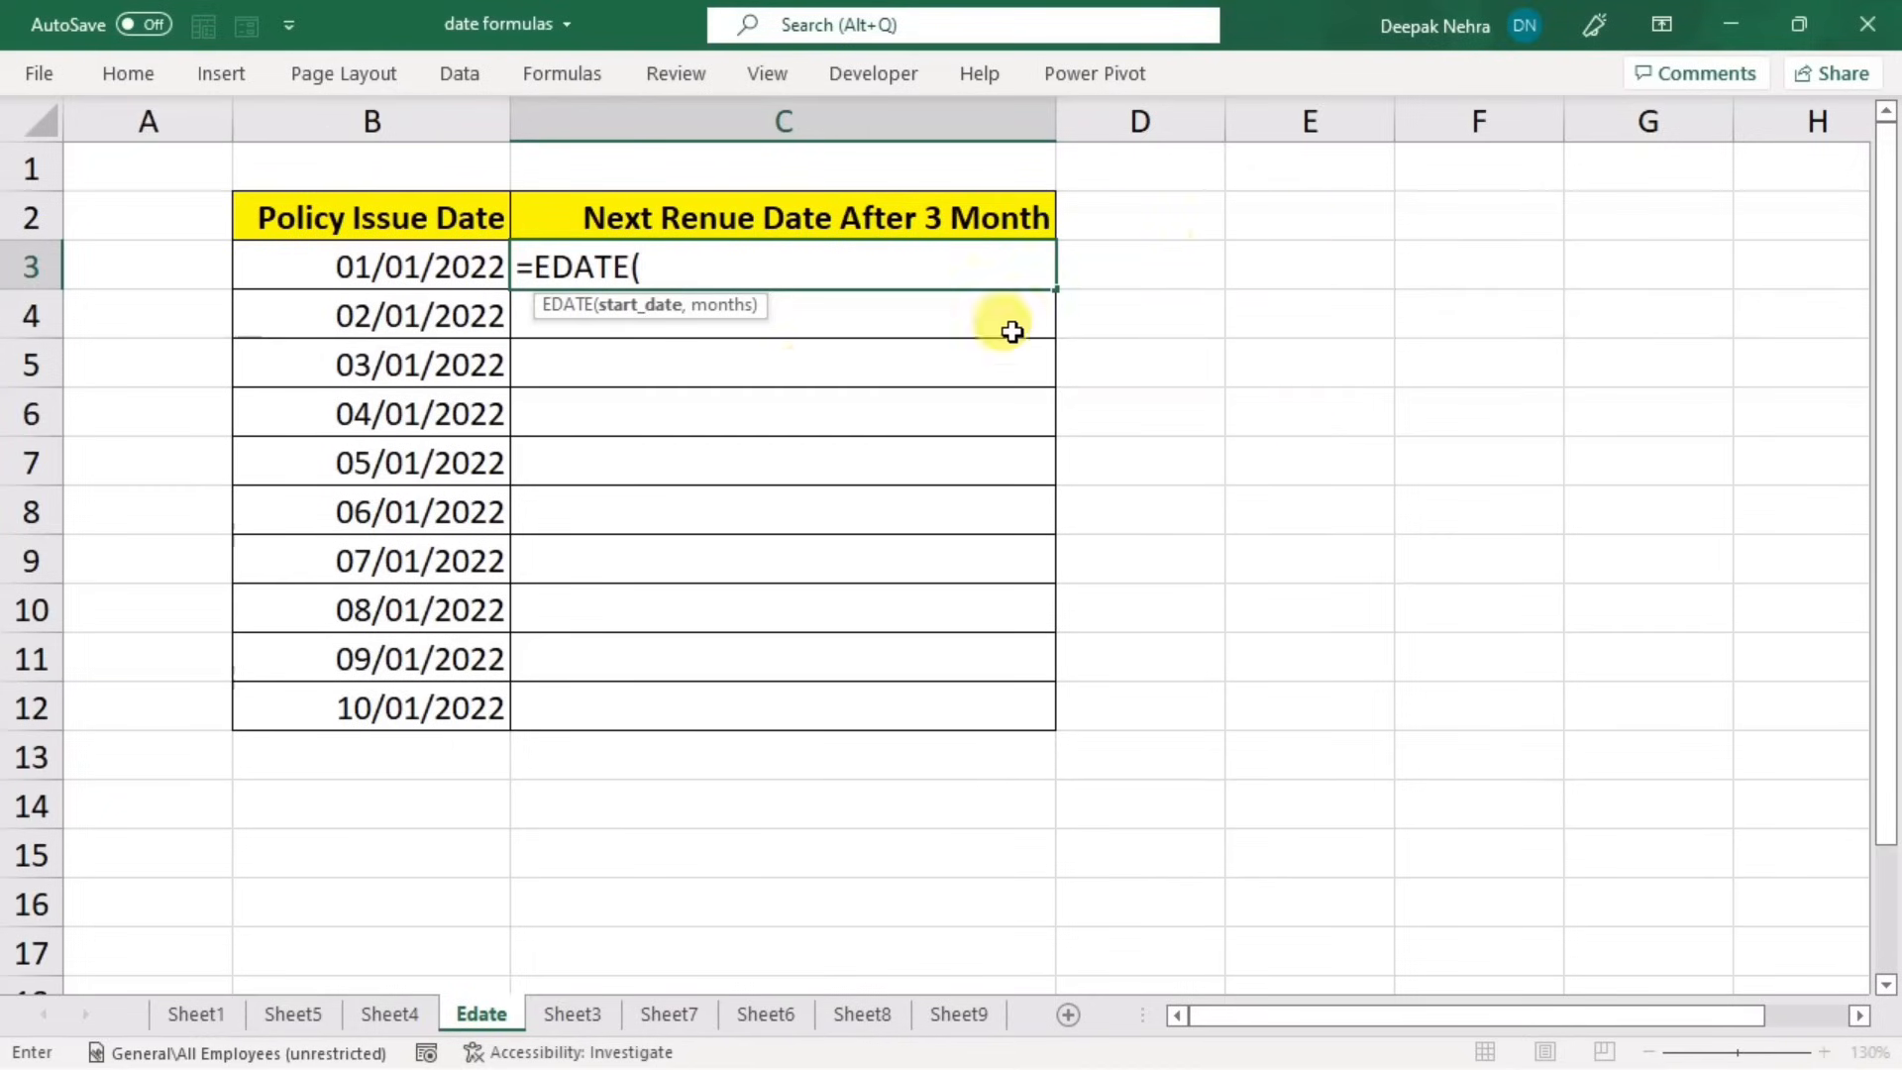
click(416, 269)
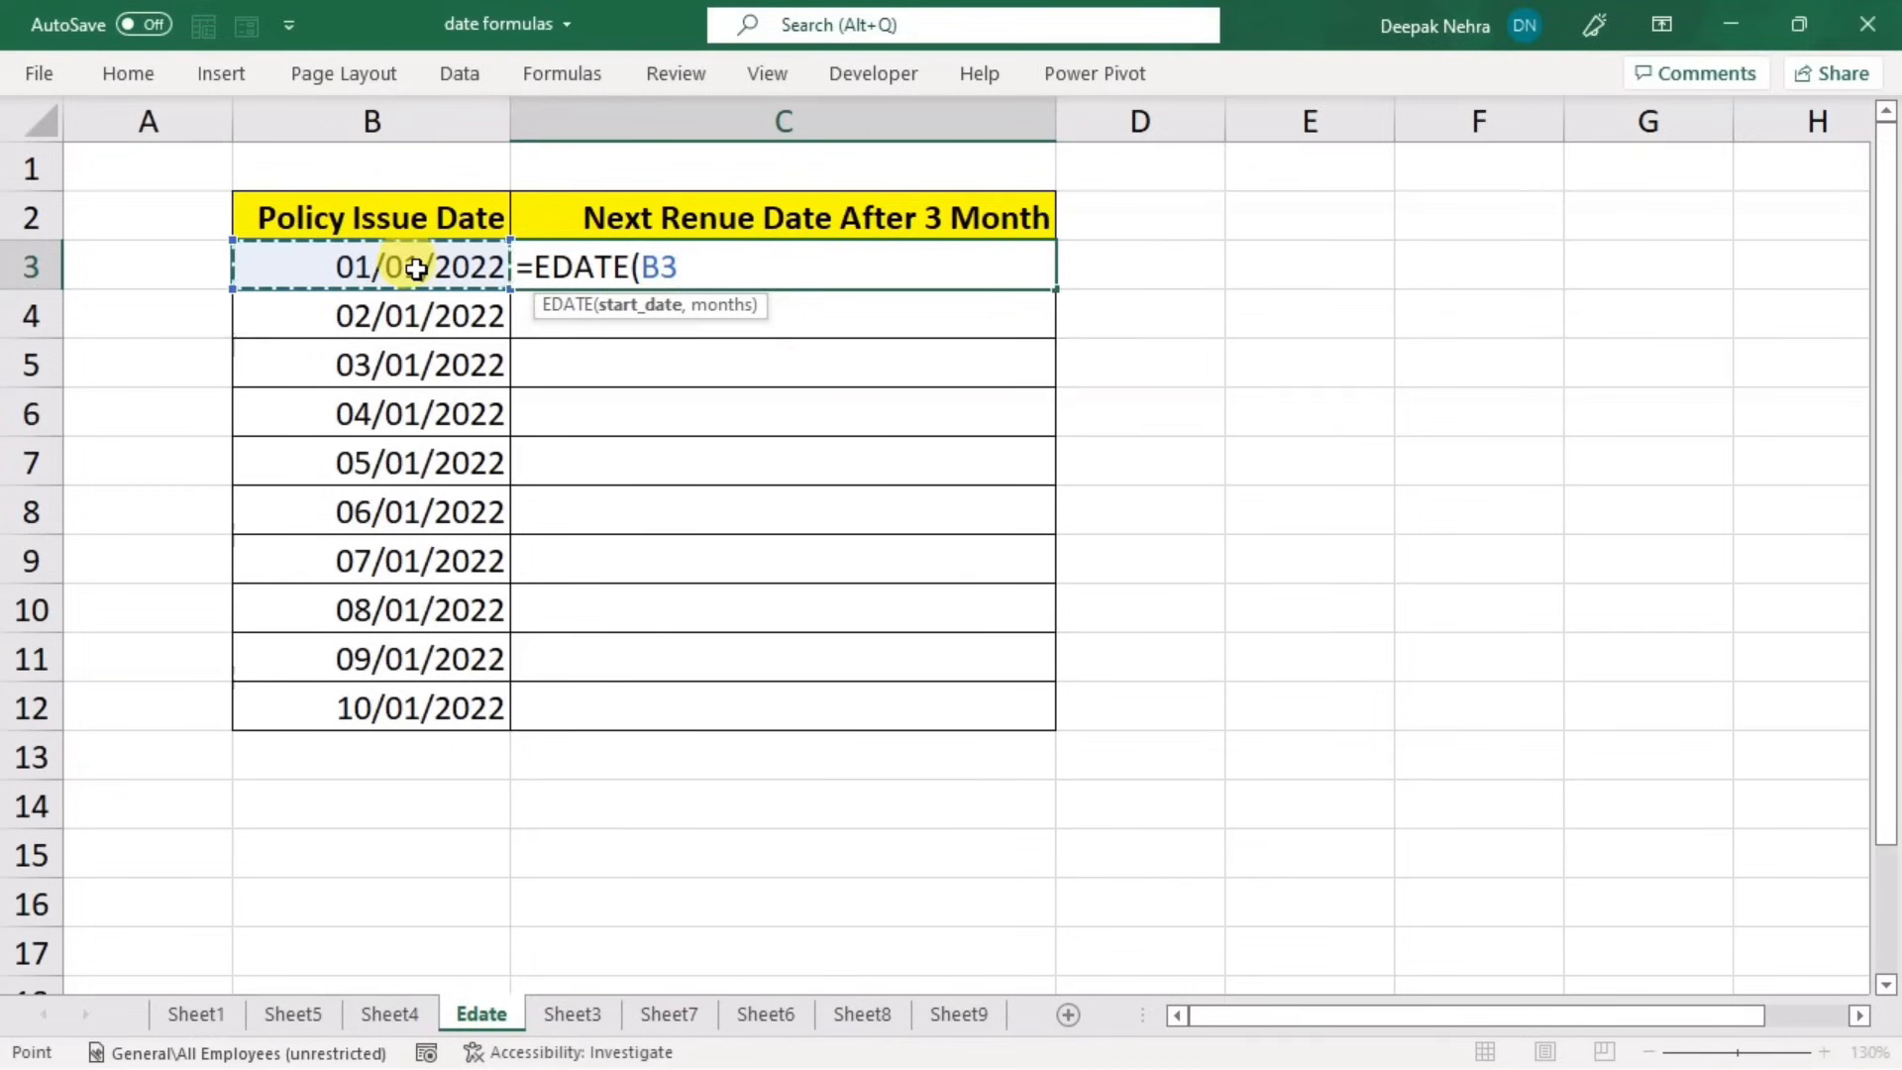
text(,)
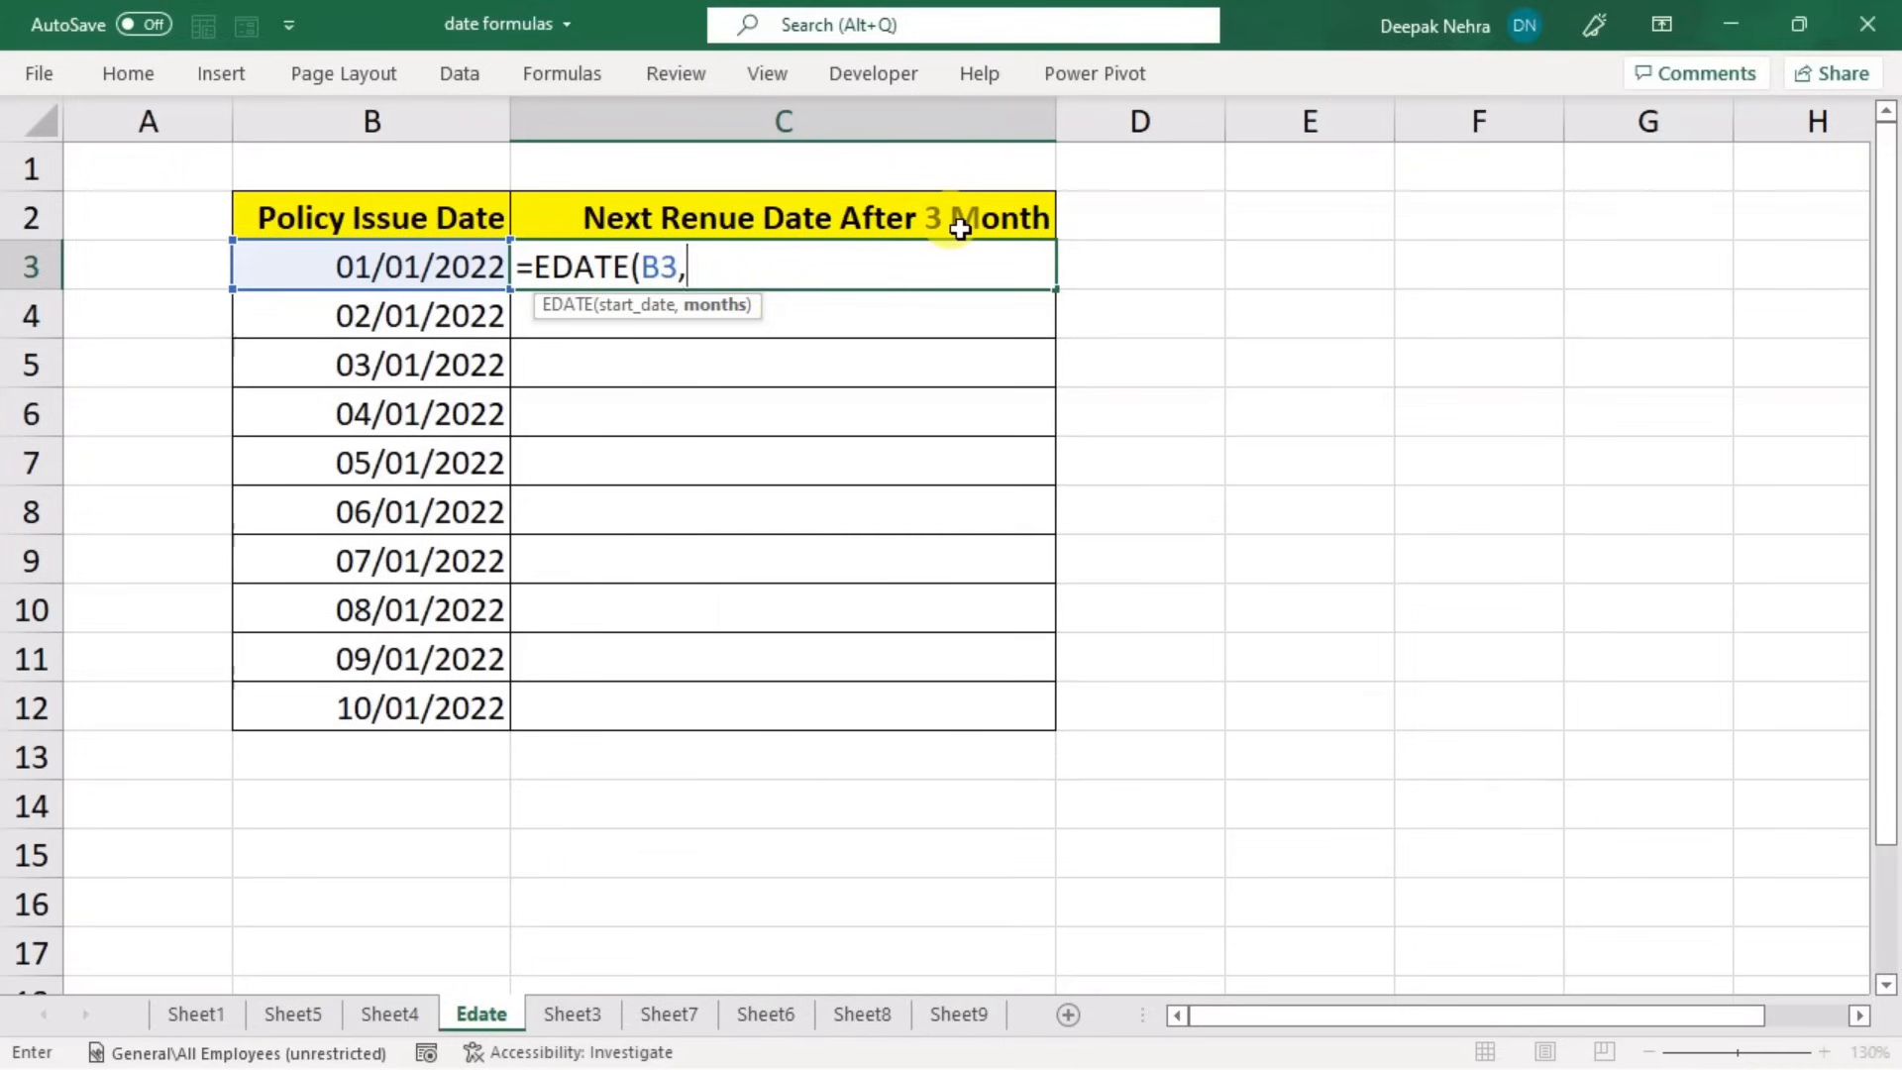
text())
key(Return)
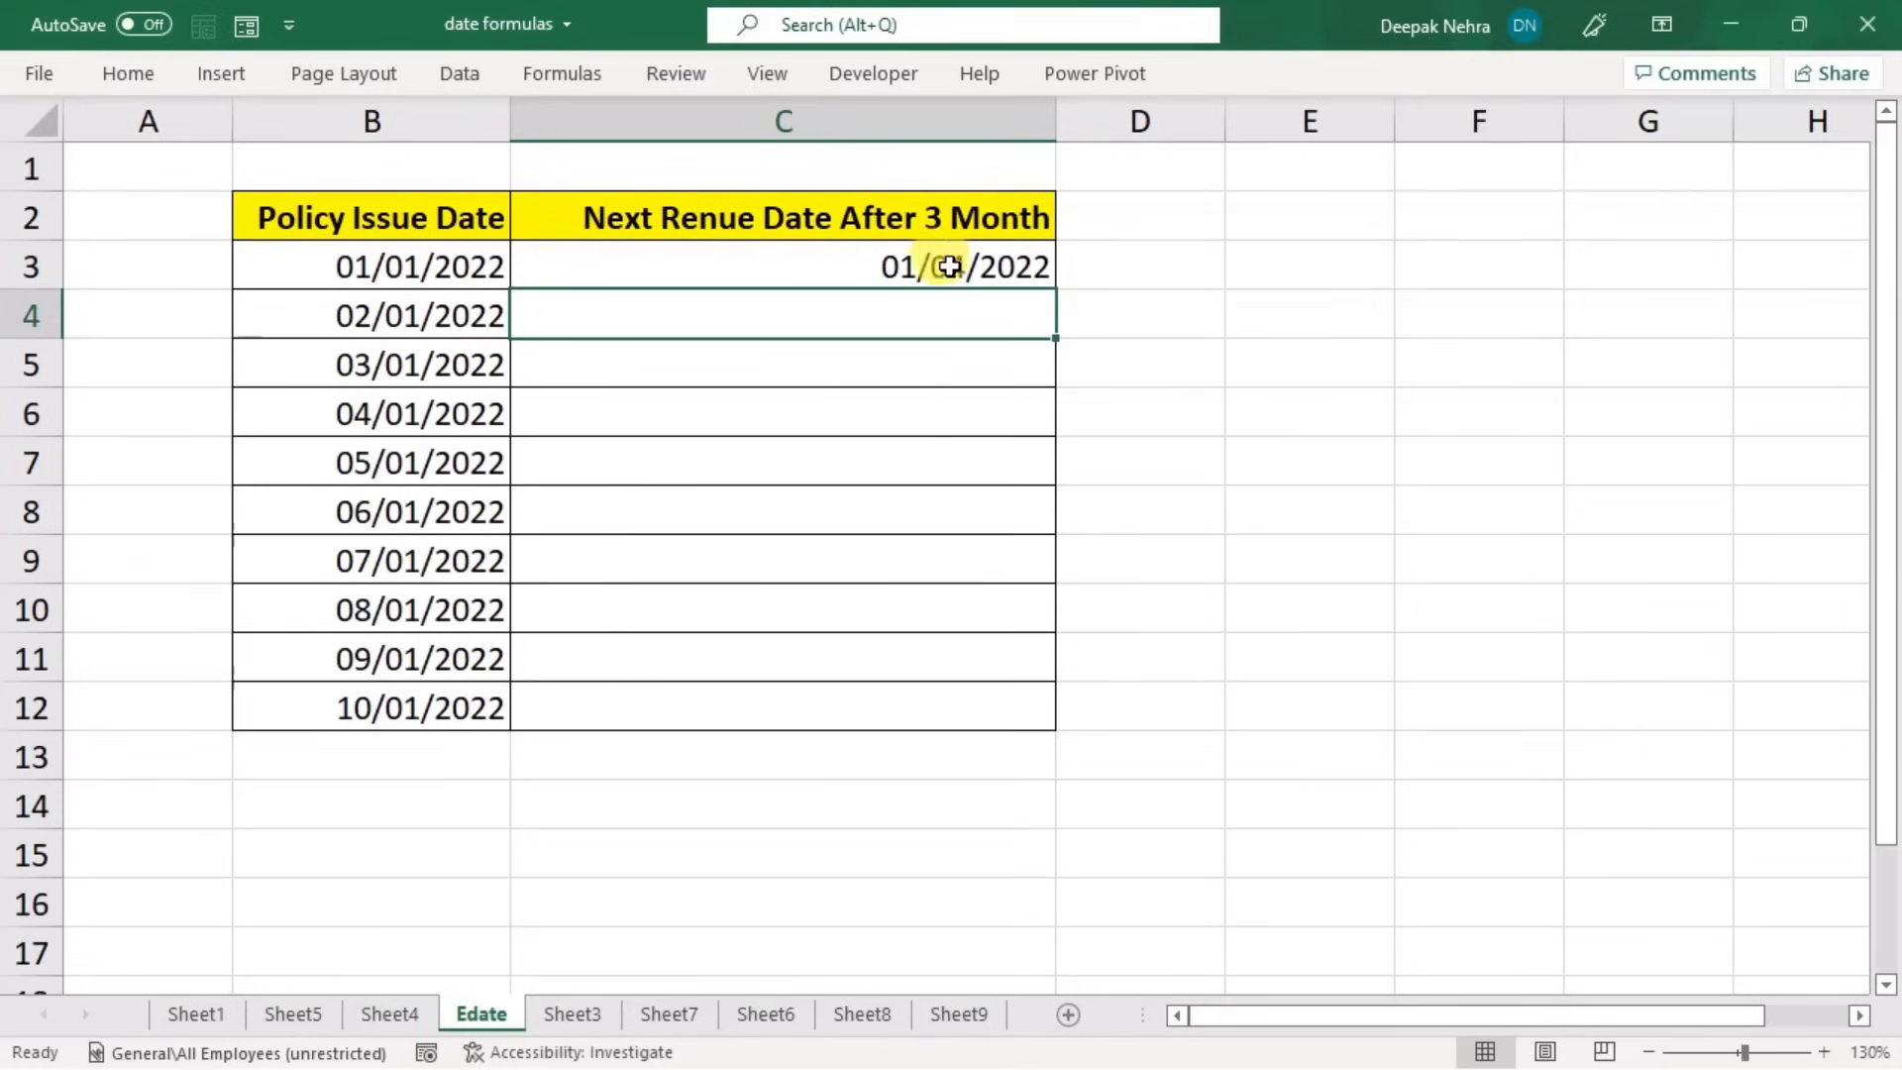
- Fill the EDATE formula from C3 down to C12 and compare a renewal date with its policy issue date
click(1049, 267)
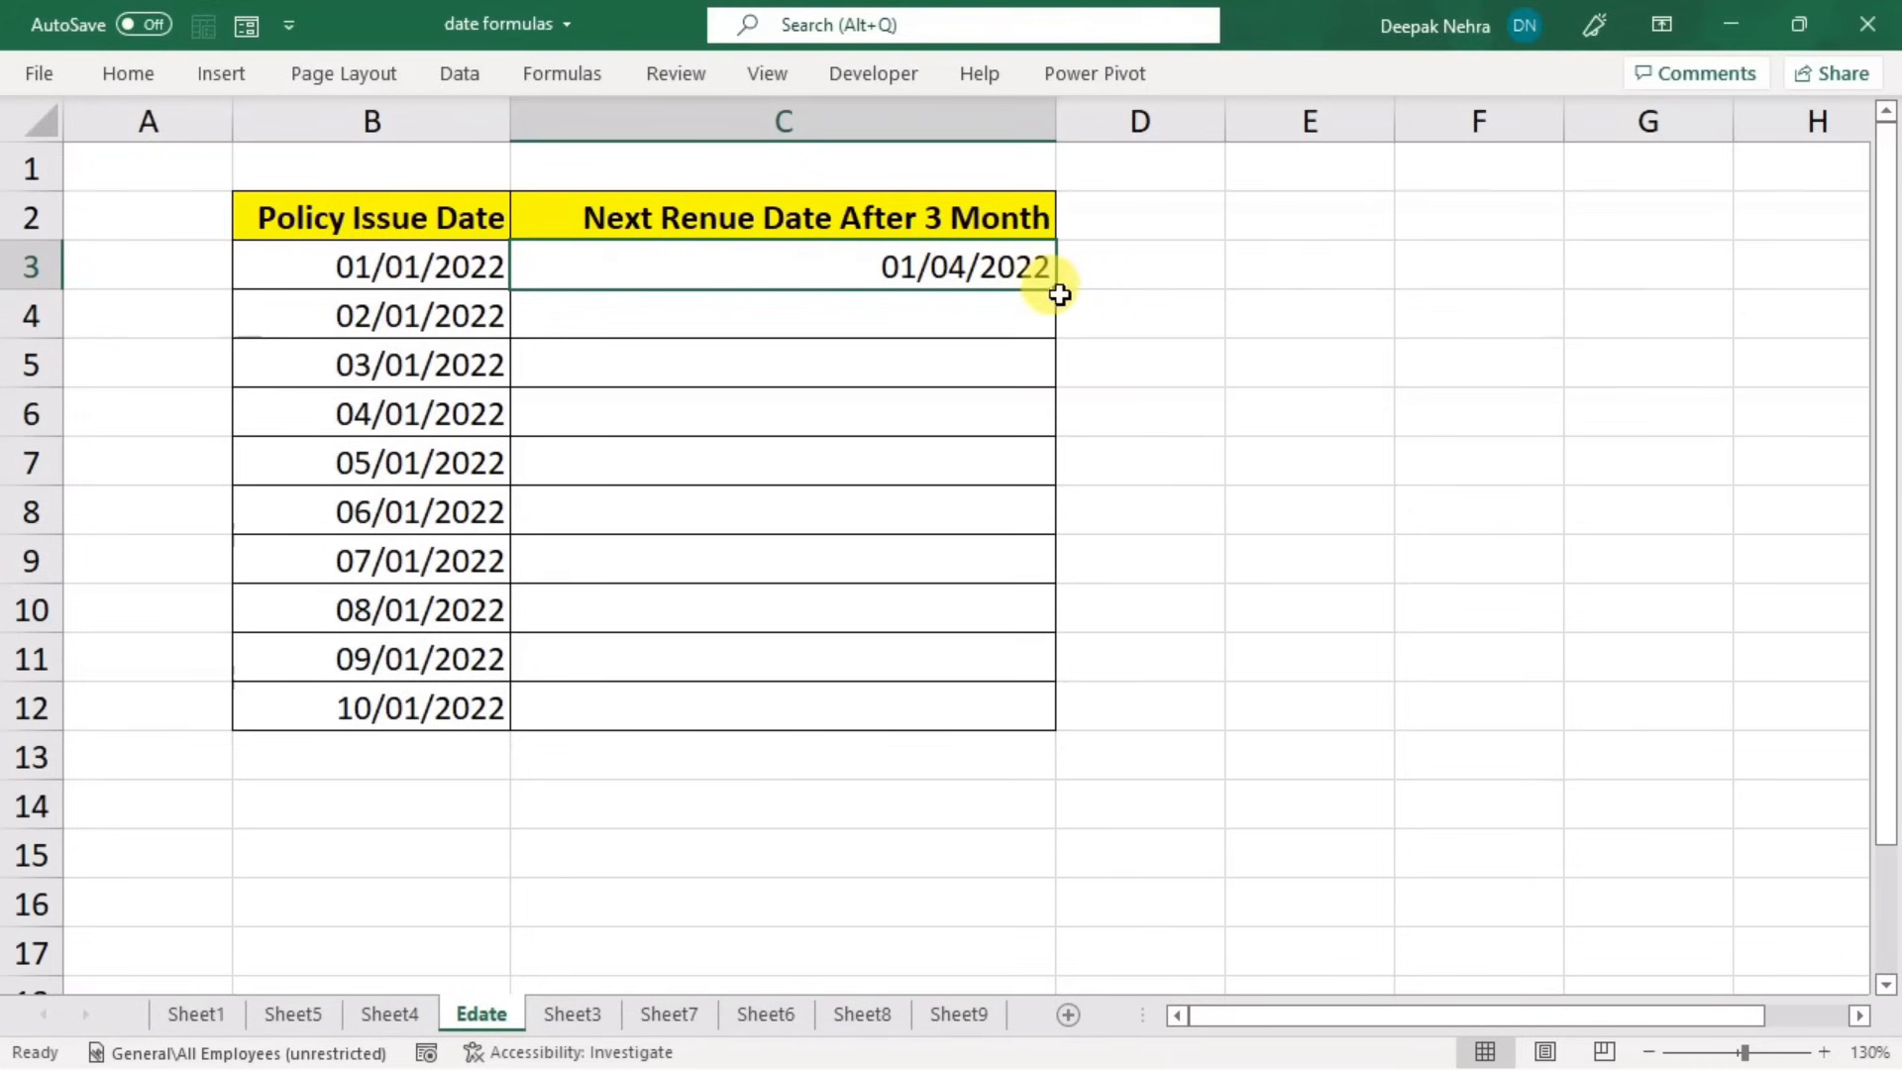
drag(1059, 293, 1025, 731)
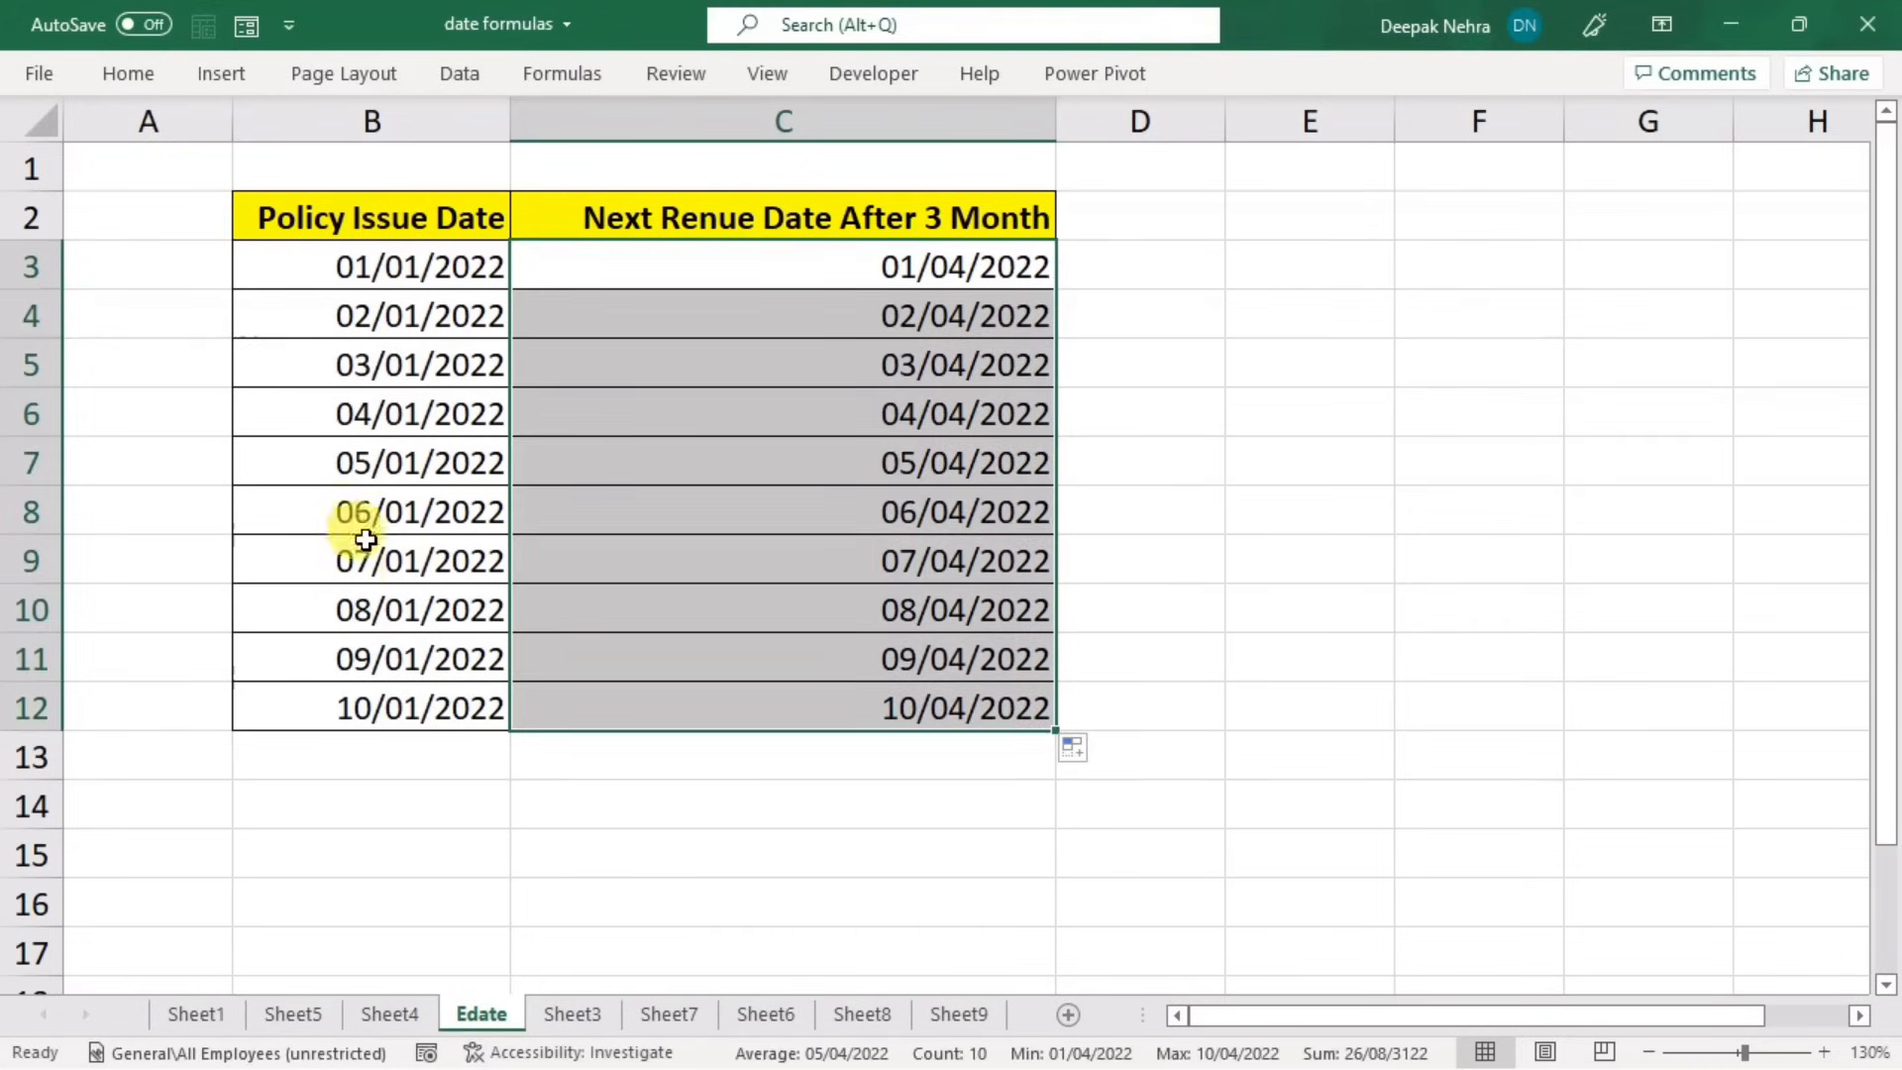
click(369, 476)
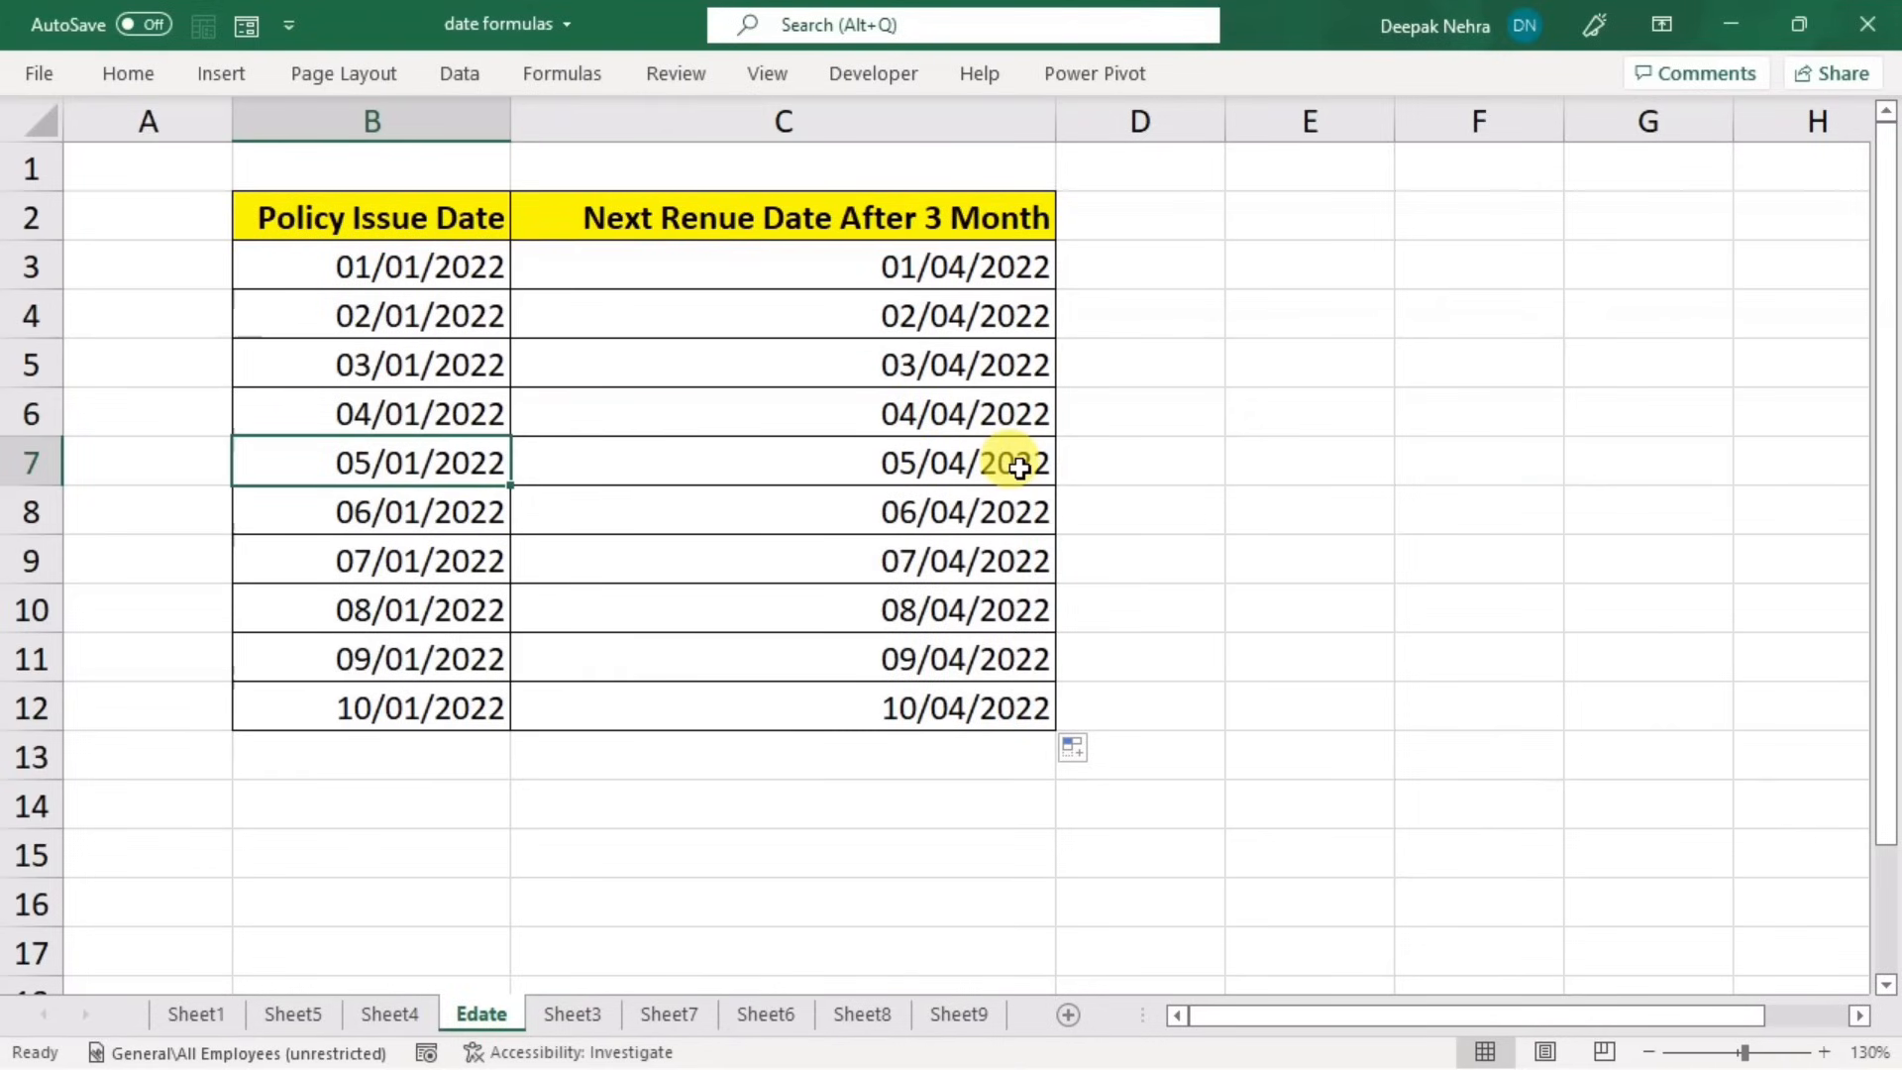
- Change the months argument of the EDATE formula in C3 to 1
click(1024, 264)
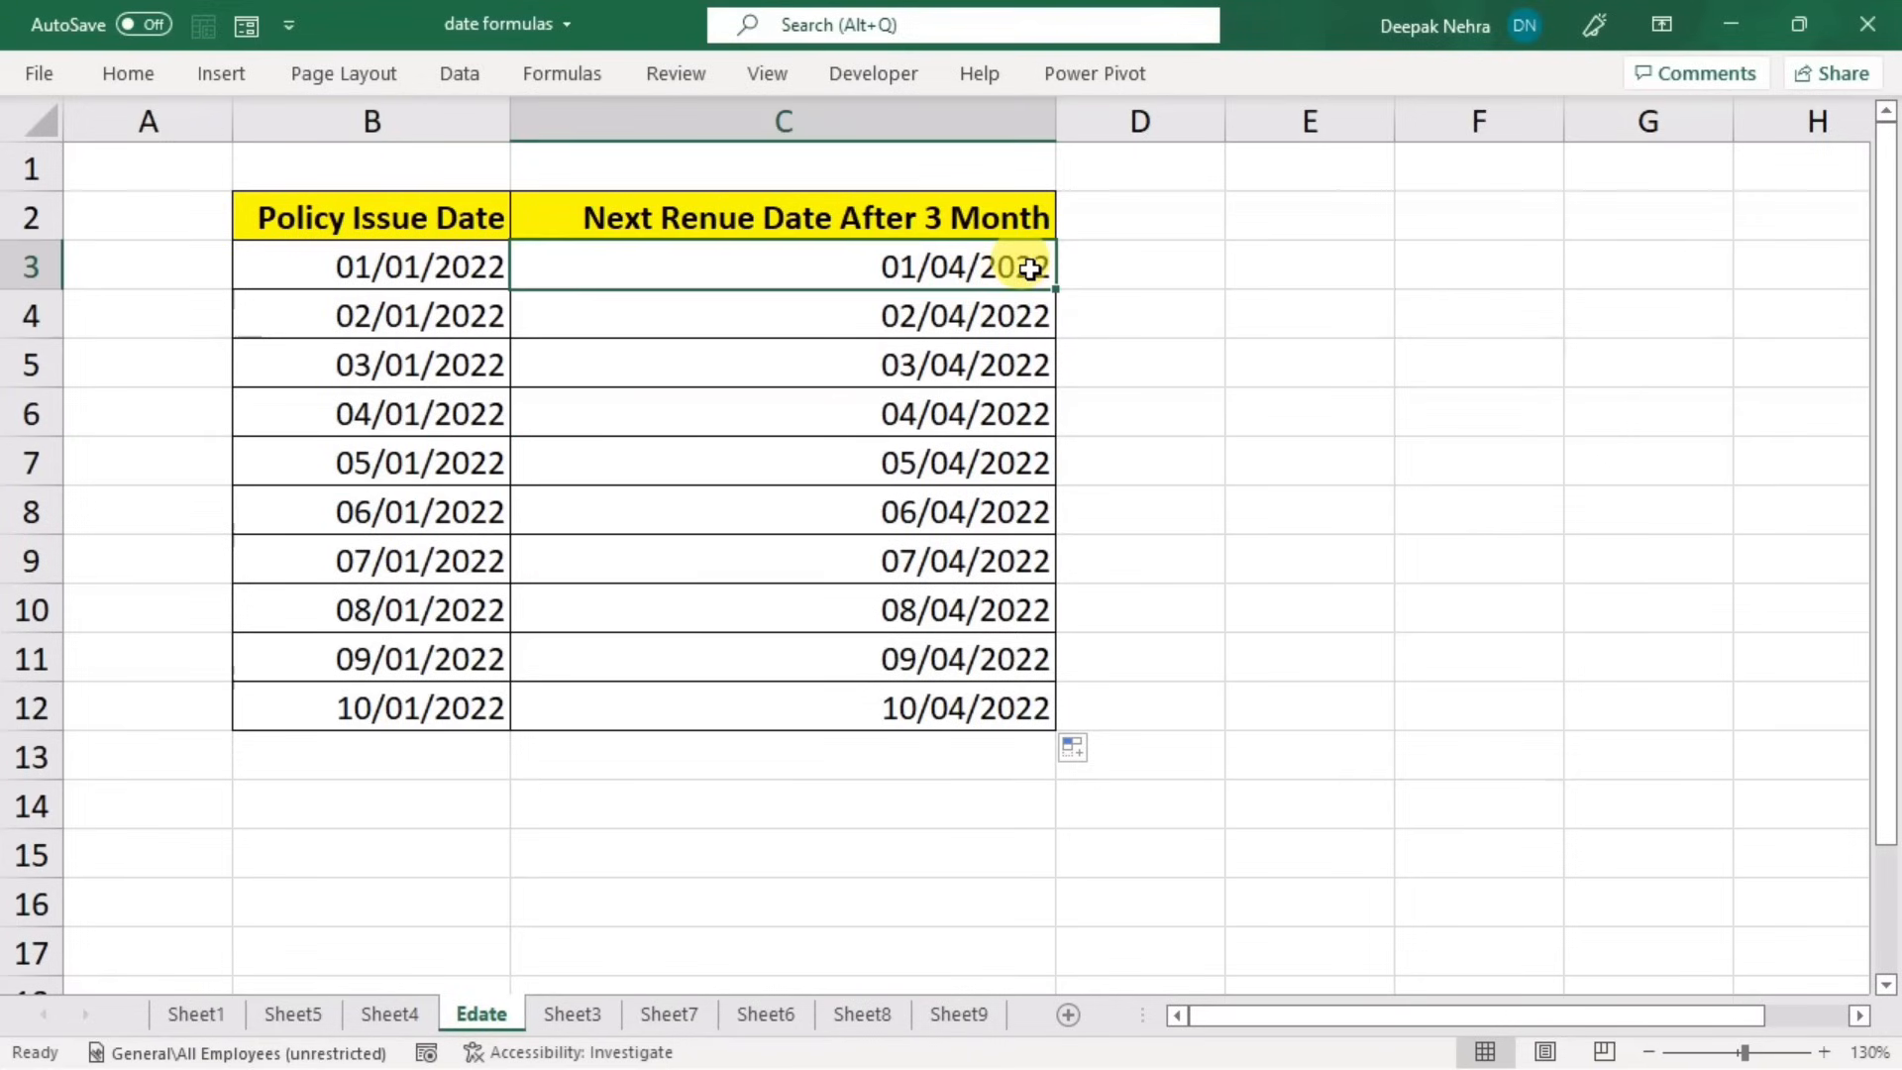
double_click(1023, 263)
click(682, 265)
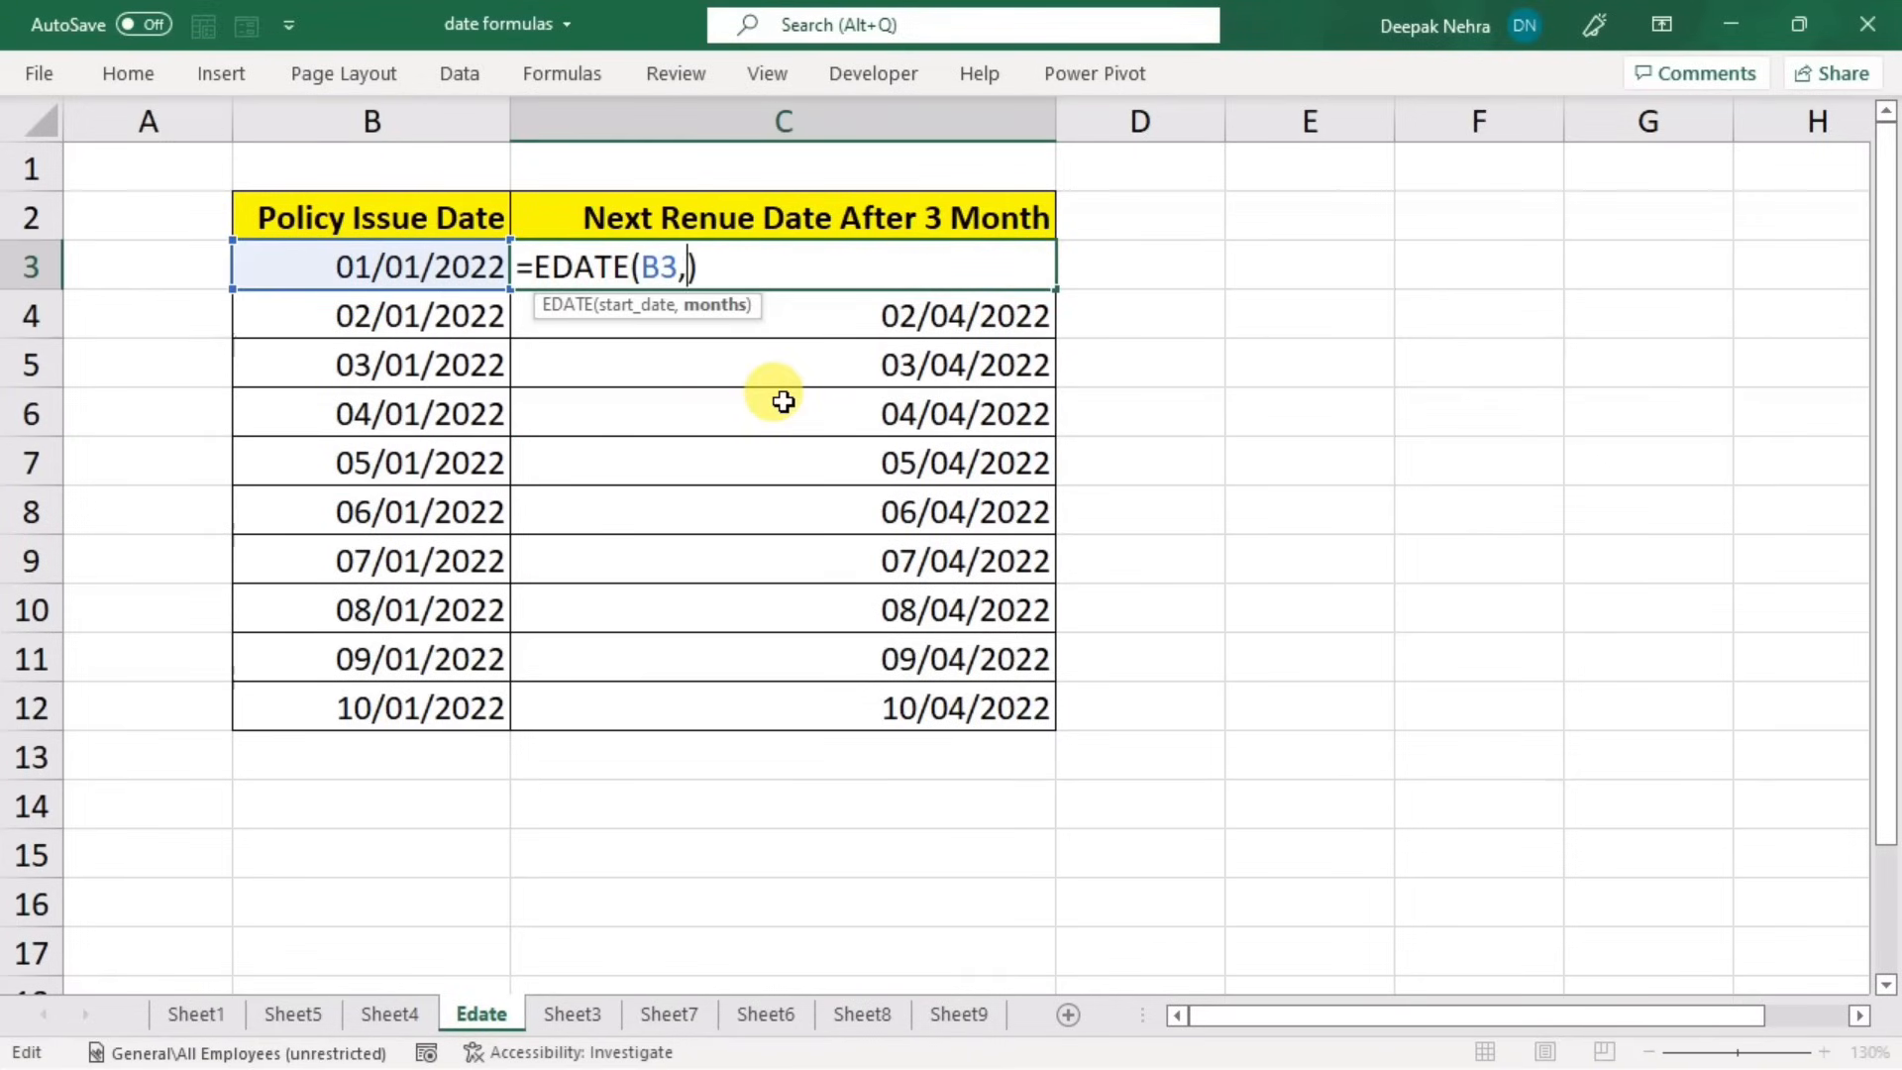
key(Return)
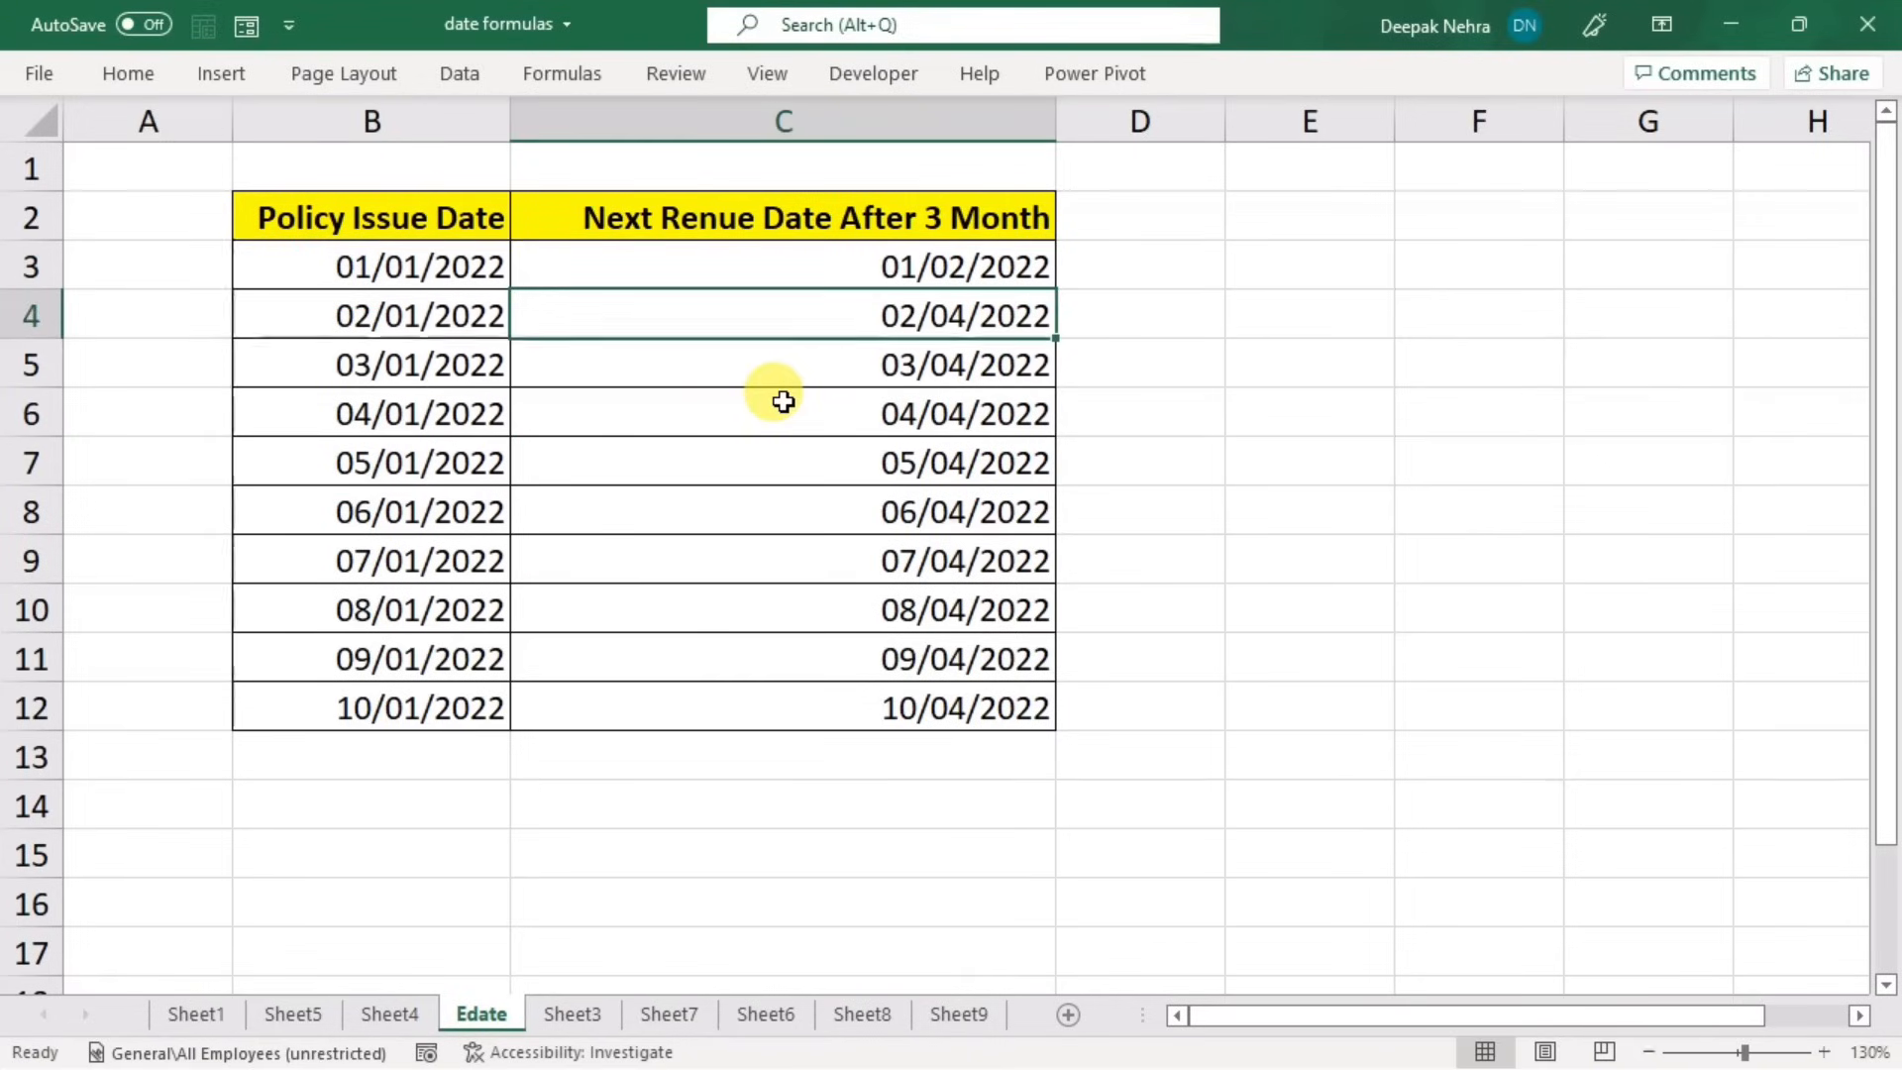
- Set the months argument of the EDATE formula in C3 to -1 and compare the result with the issue date in B3
click(1031, 261)
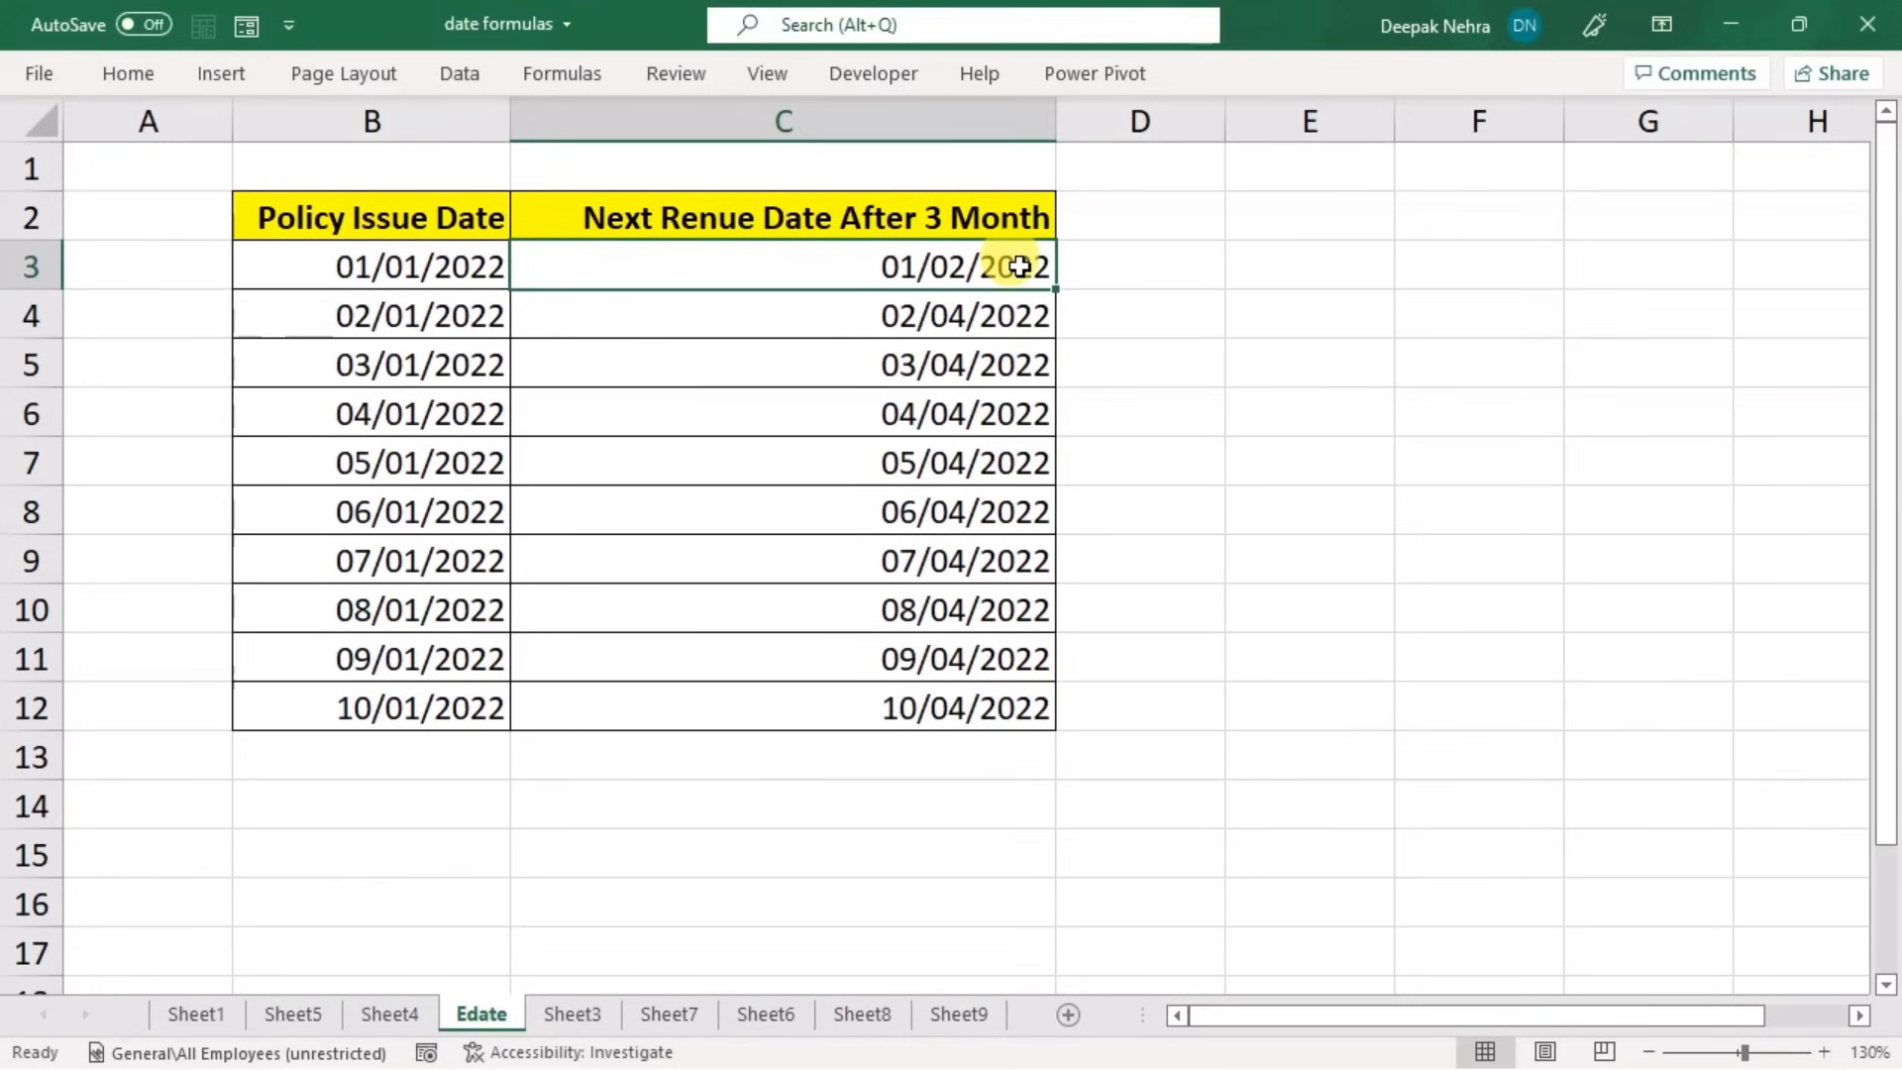
double_click(965, 265)
click(691, 273)
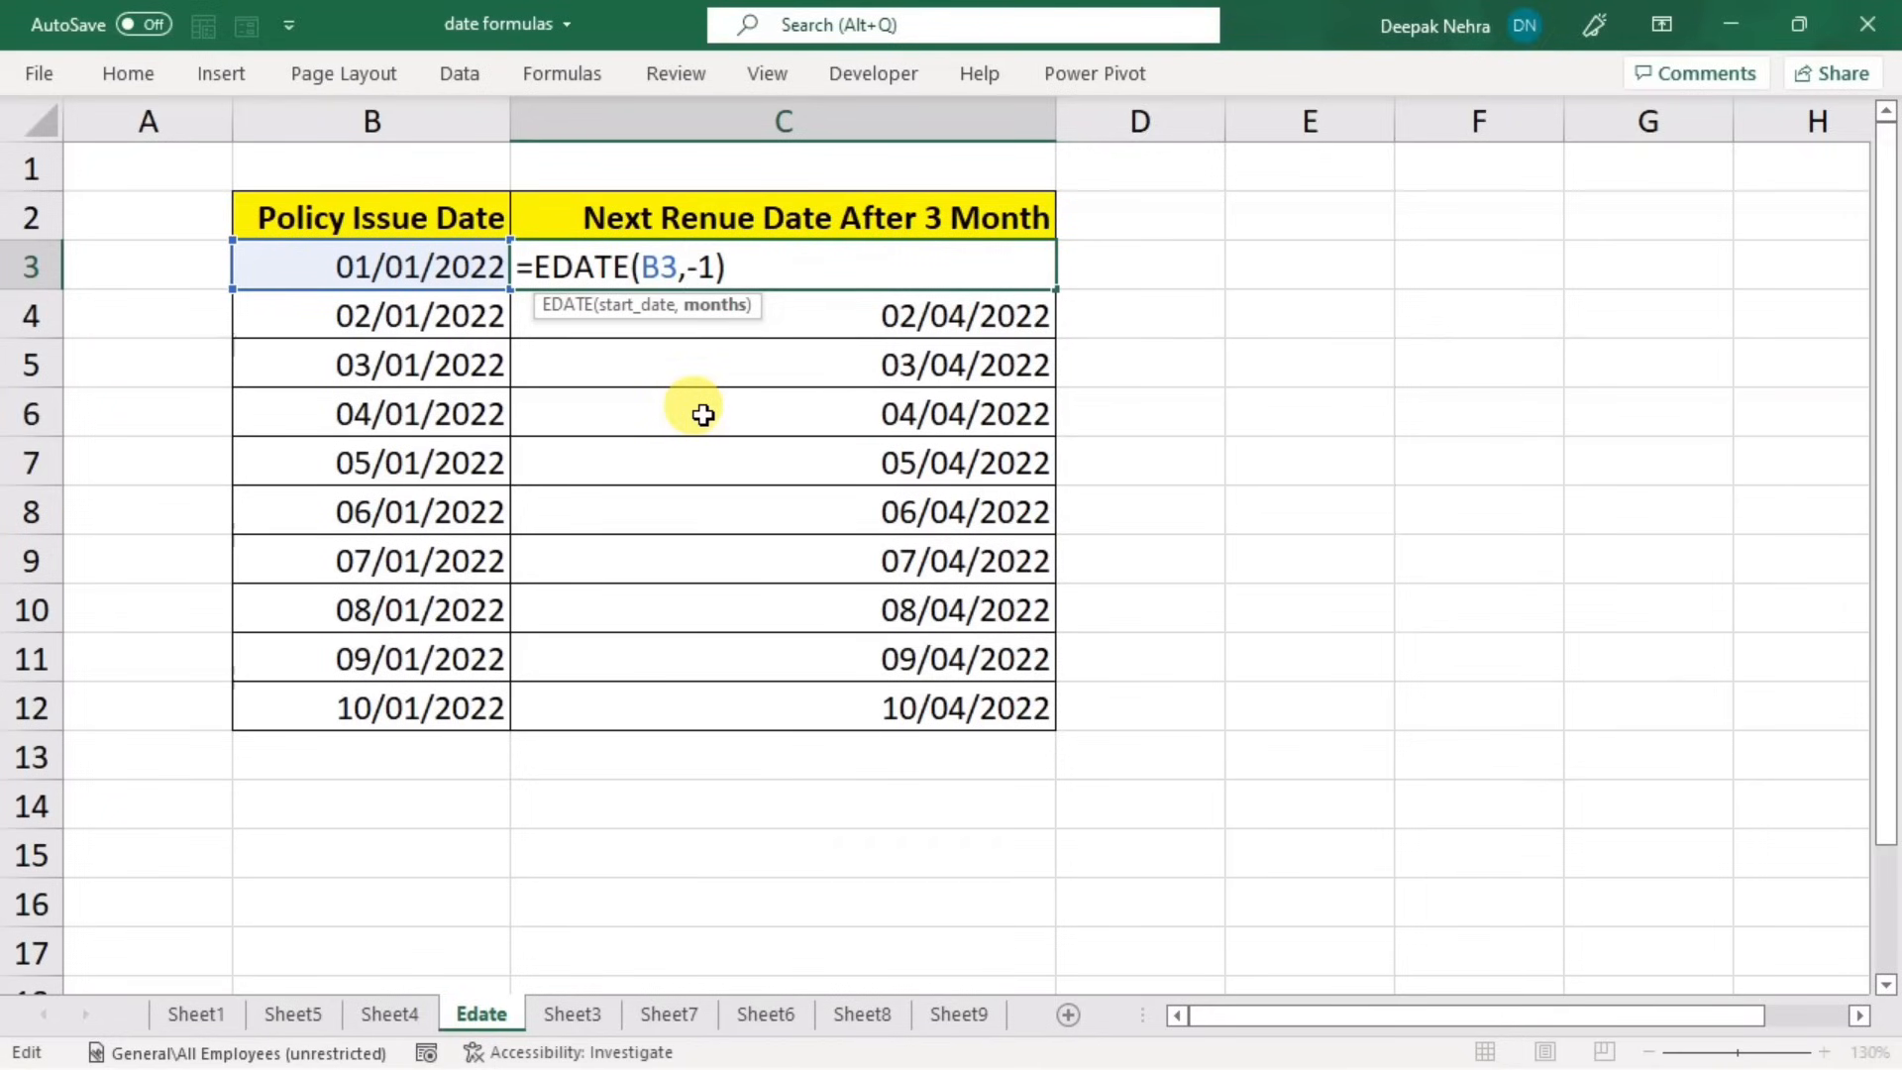
key(Return)
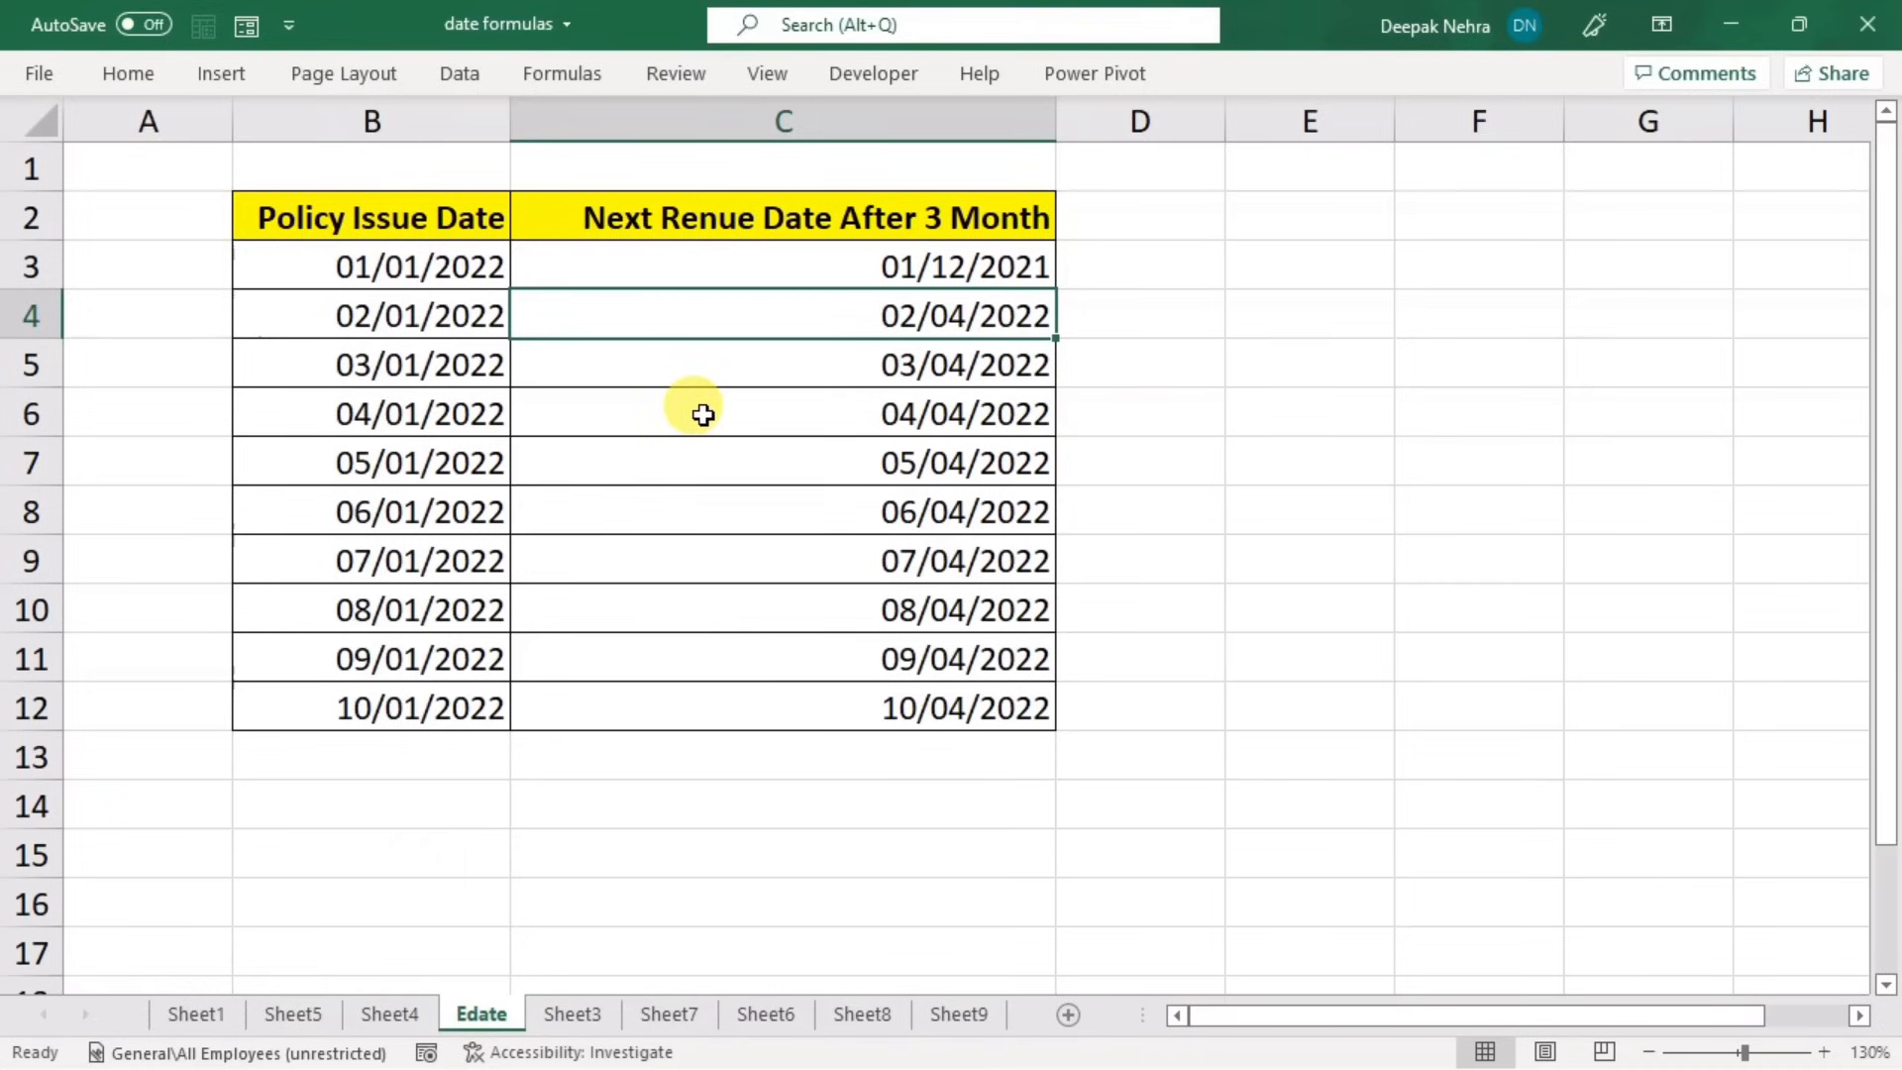
click(417, 260)
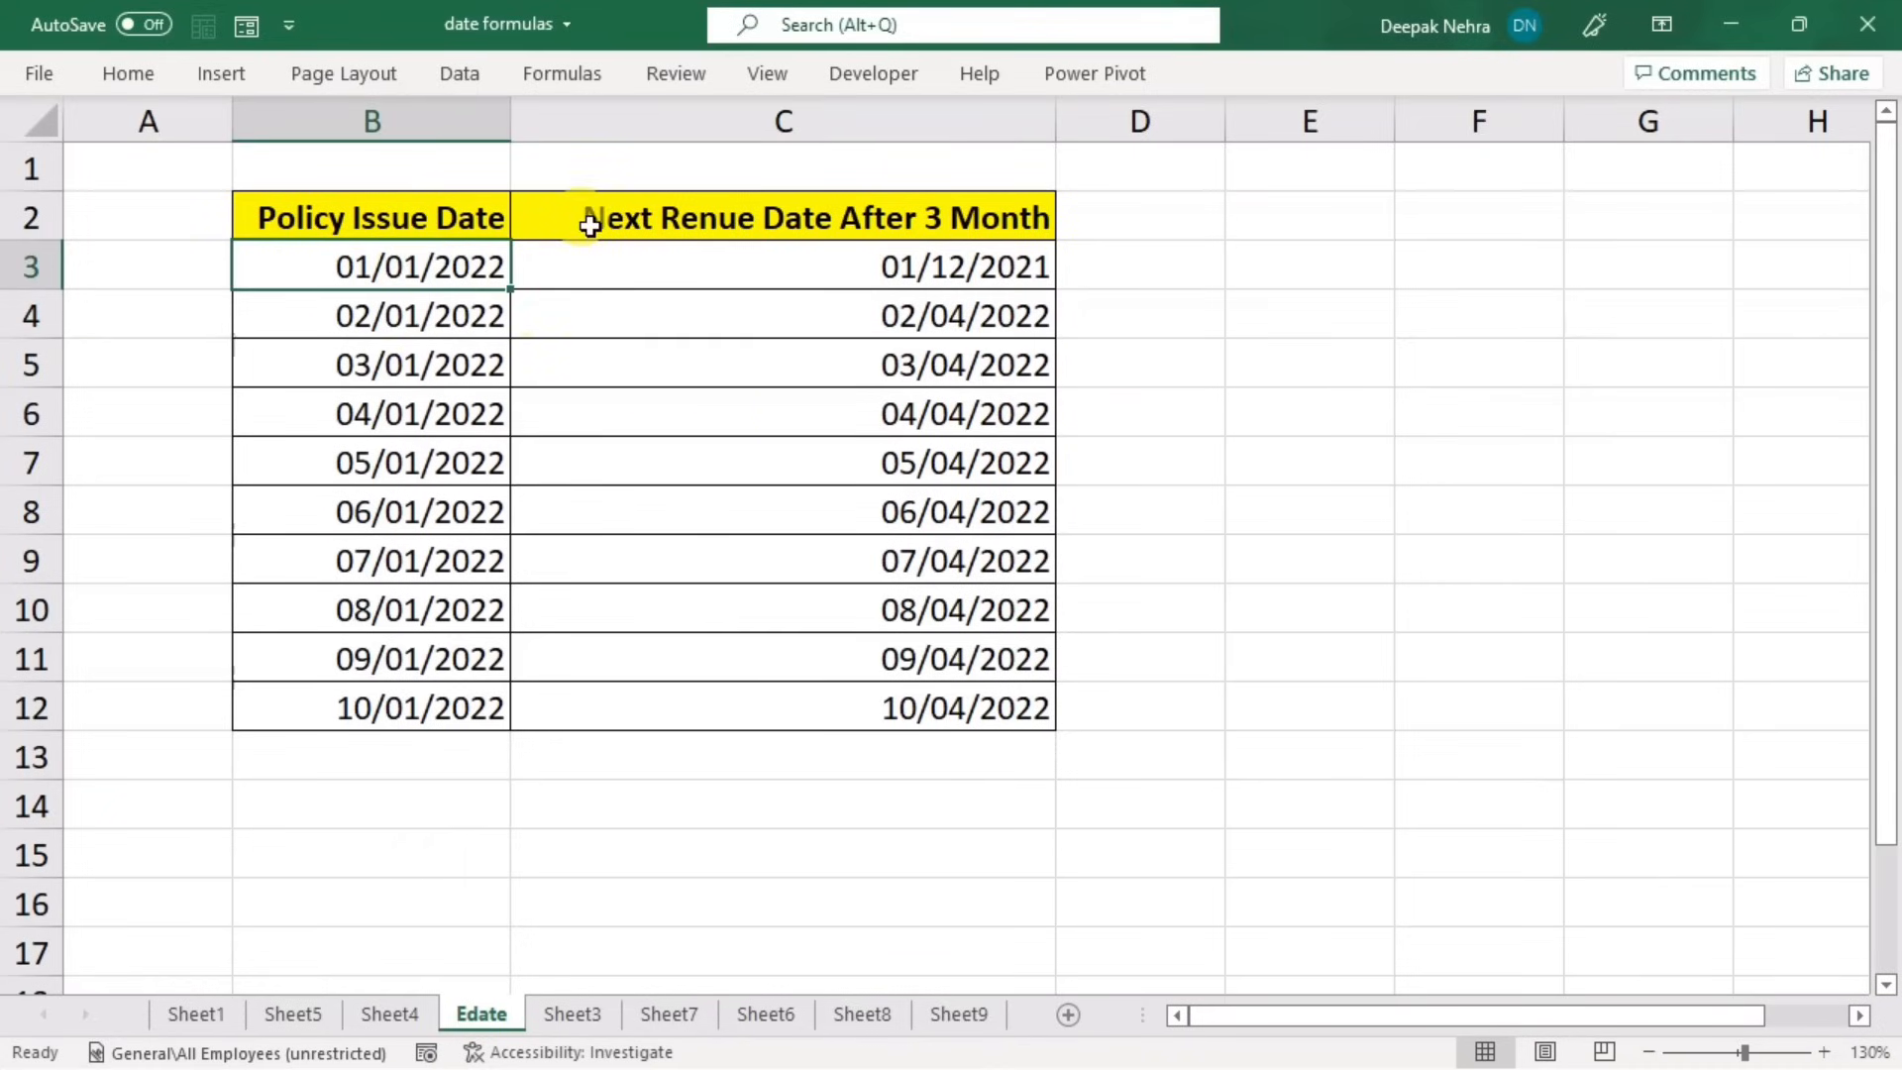
click(975, 263)
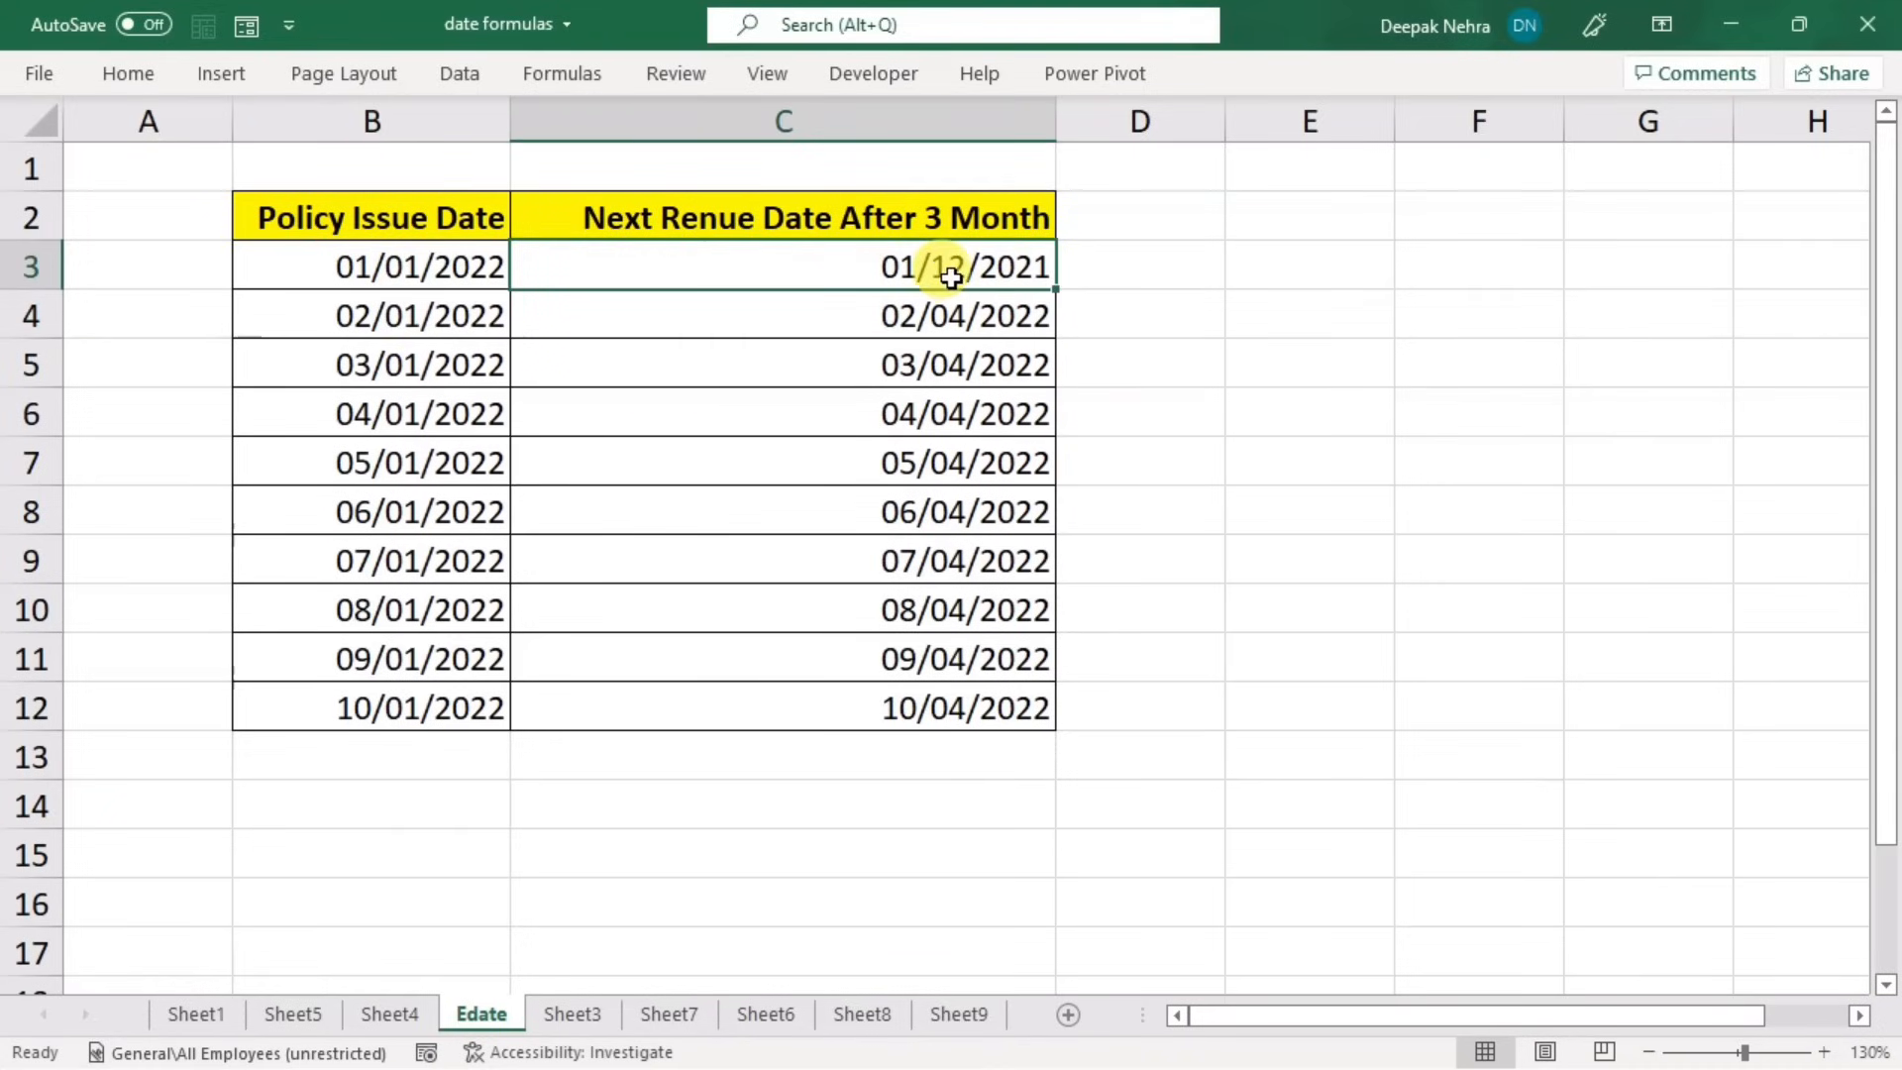
- Set the months argument of the EDATE formula in C3 to -3 and compare the result with the issue date in B3
double_click(951, 278)
click(698, 266)
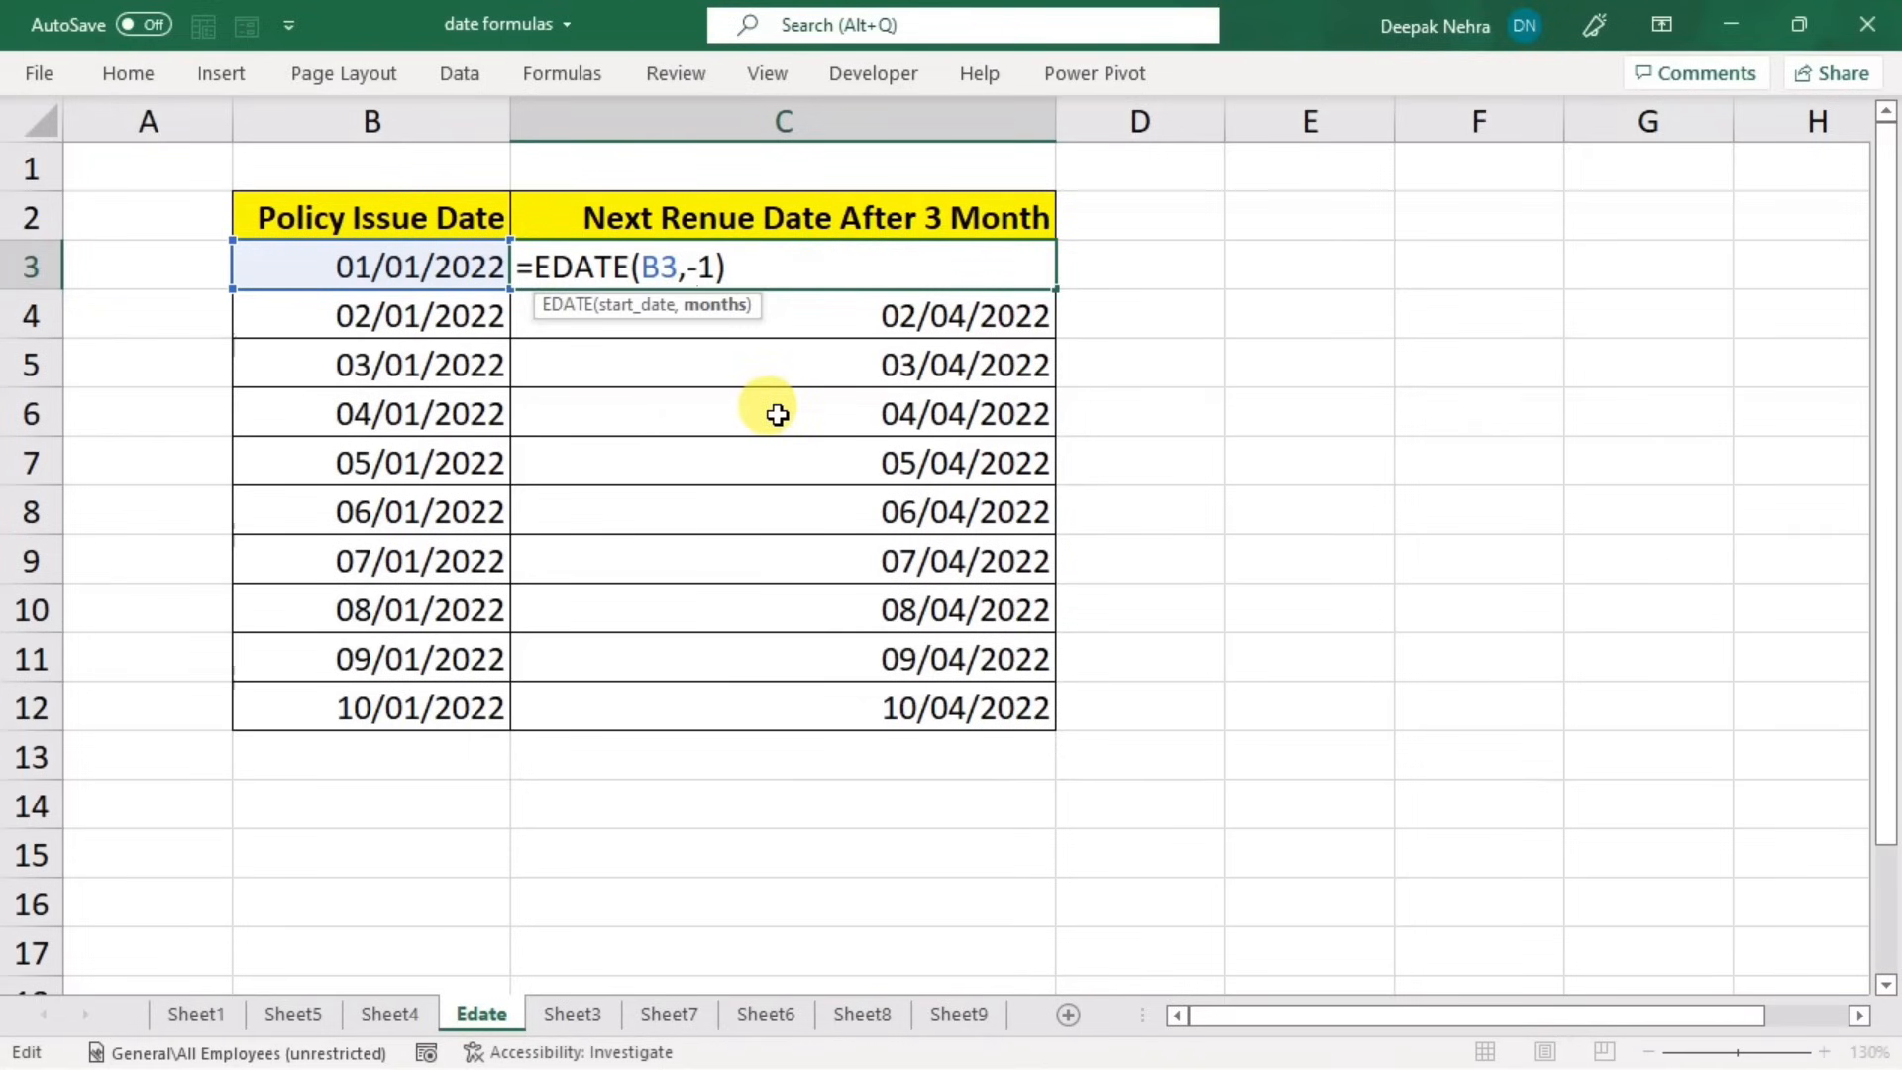
key(Return)
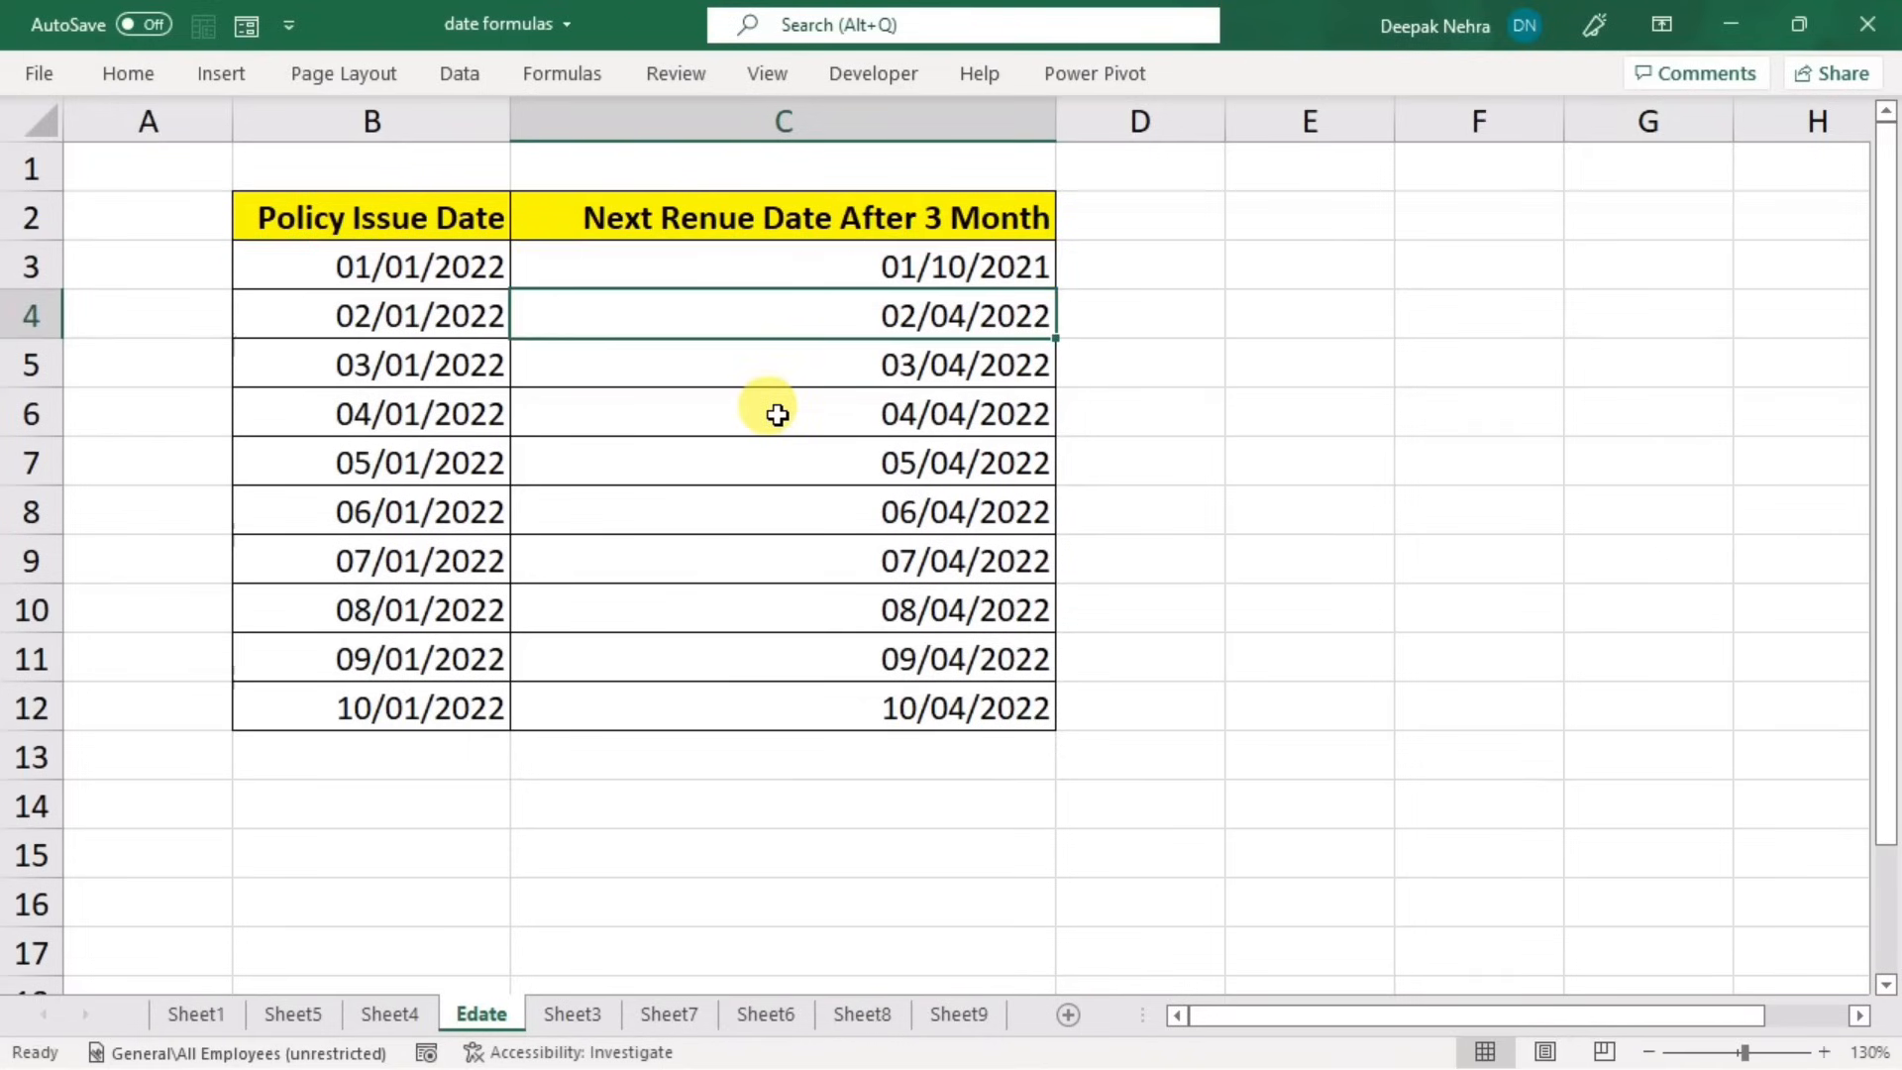
click(398, 275)
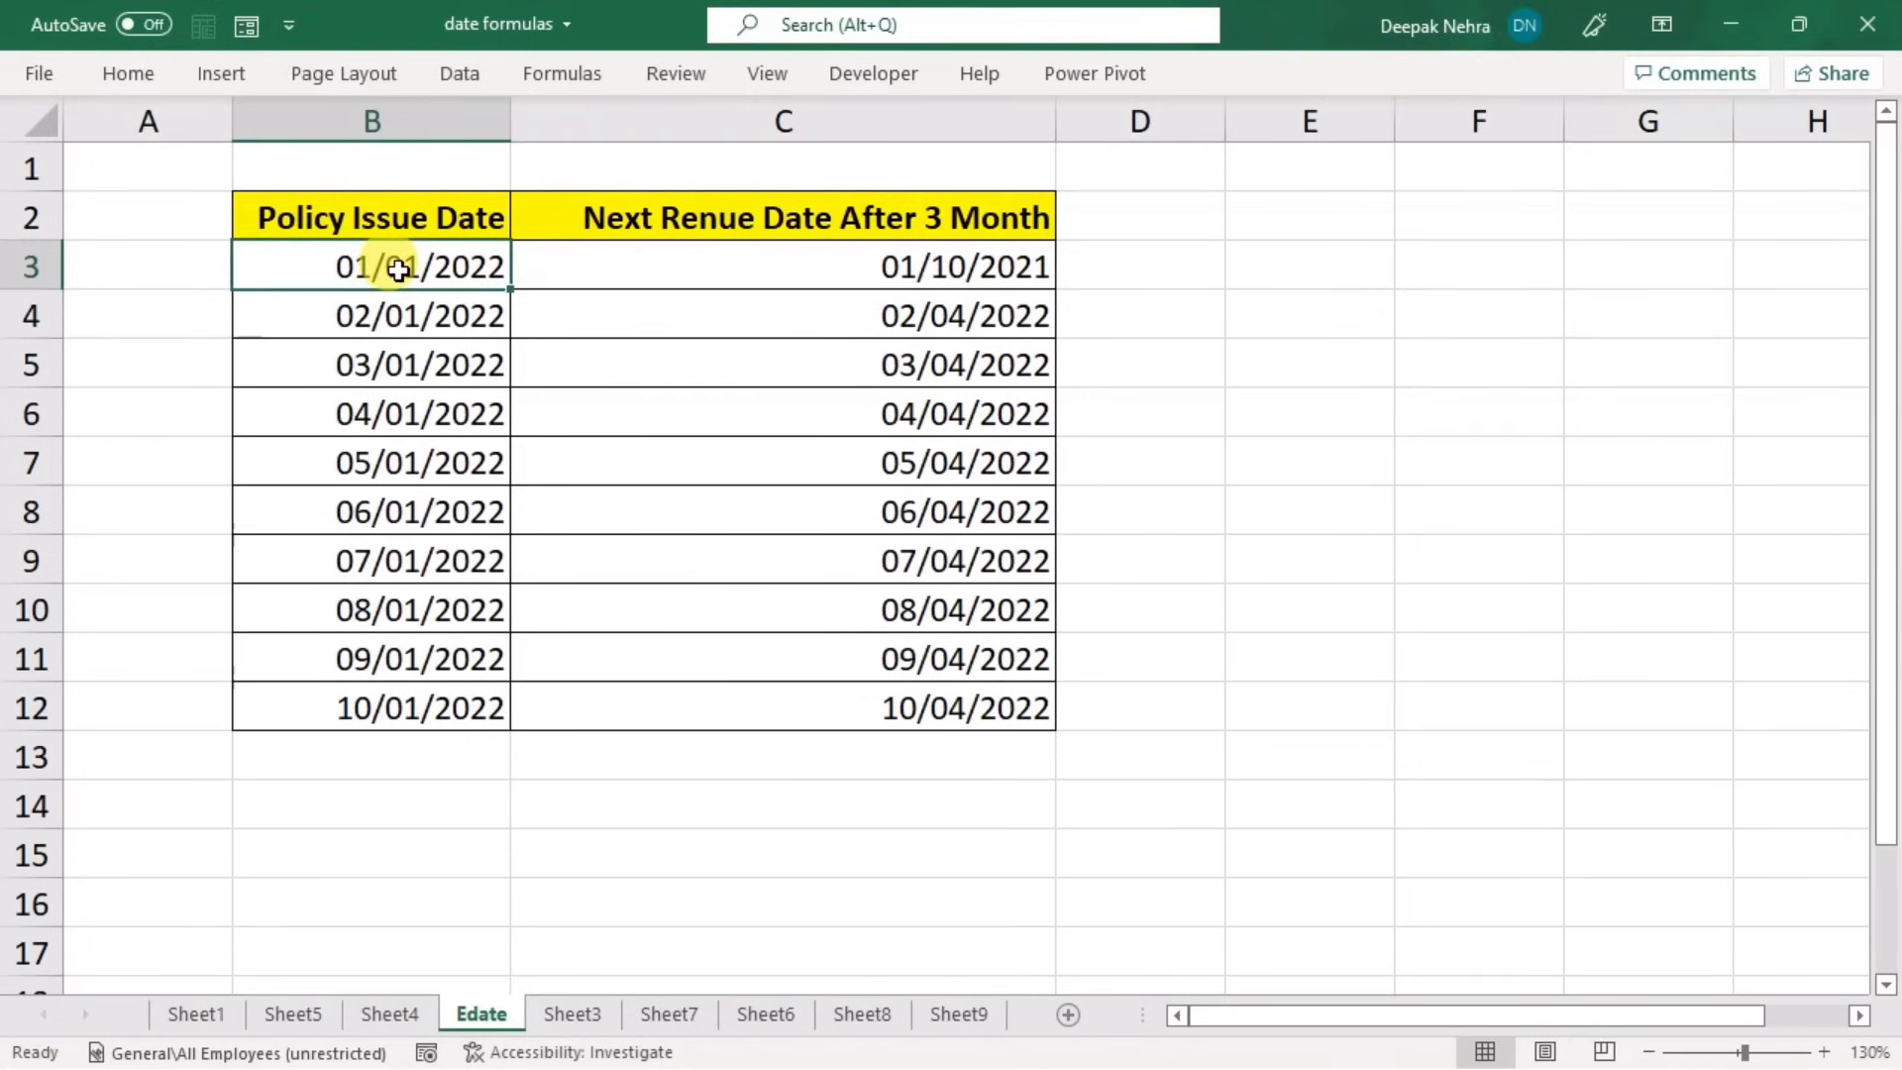
click(956, 264)
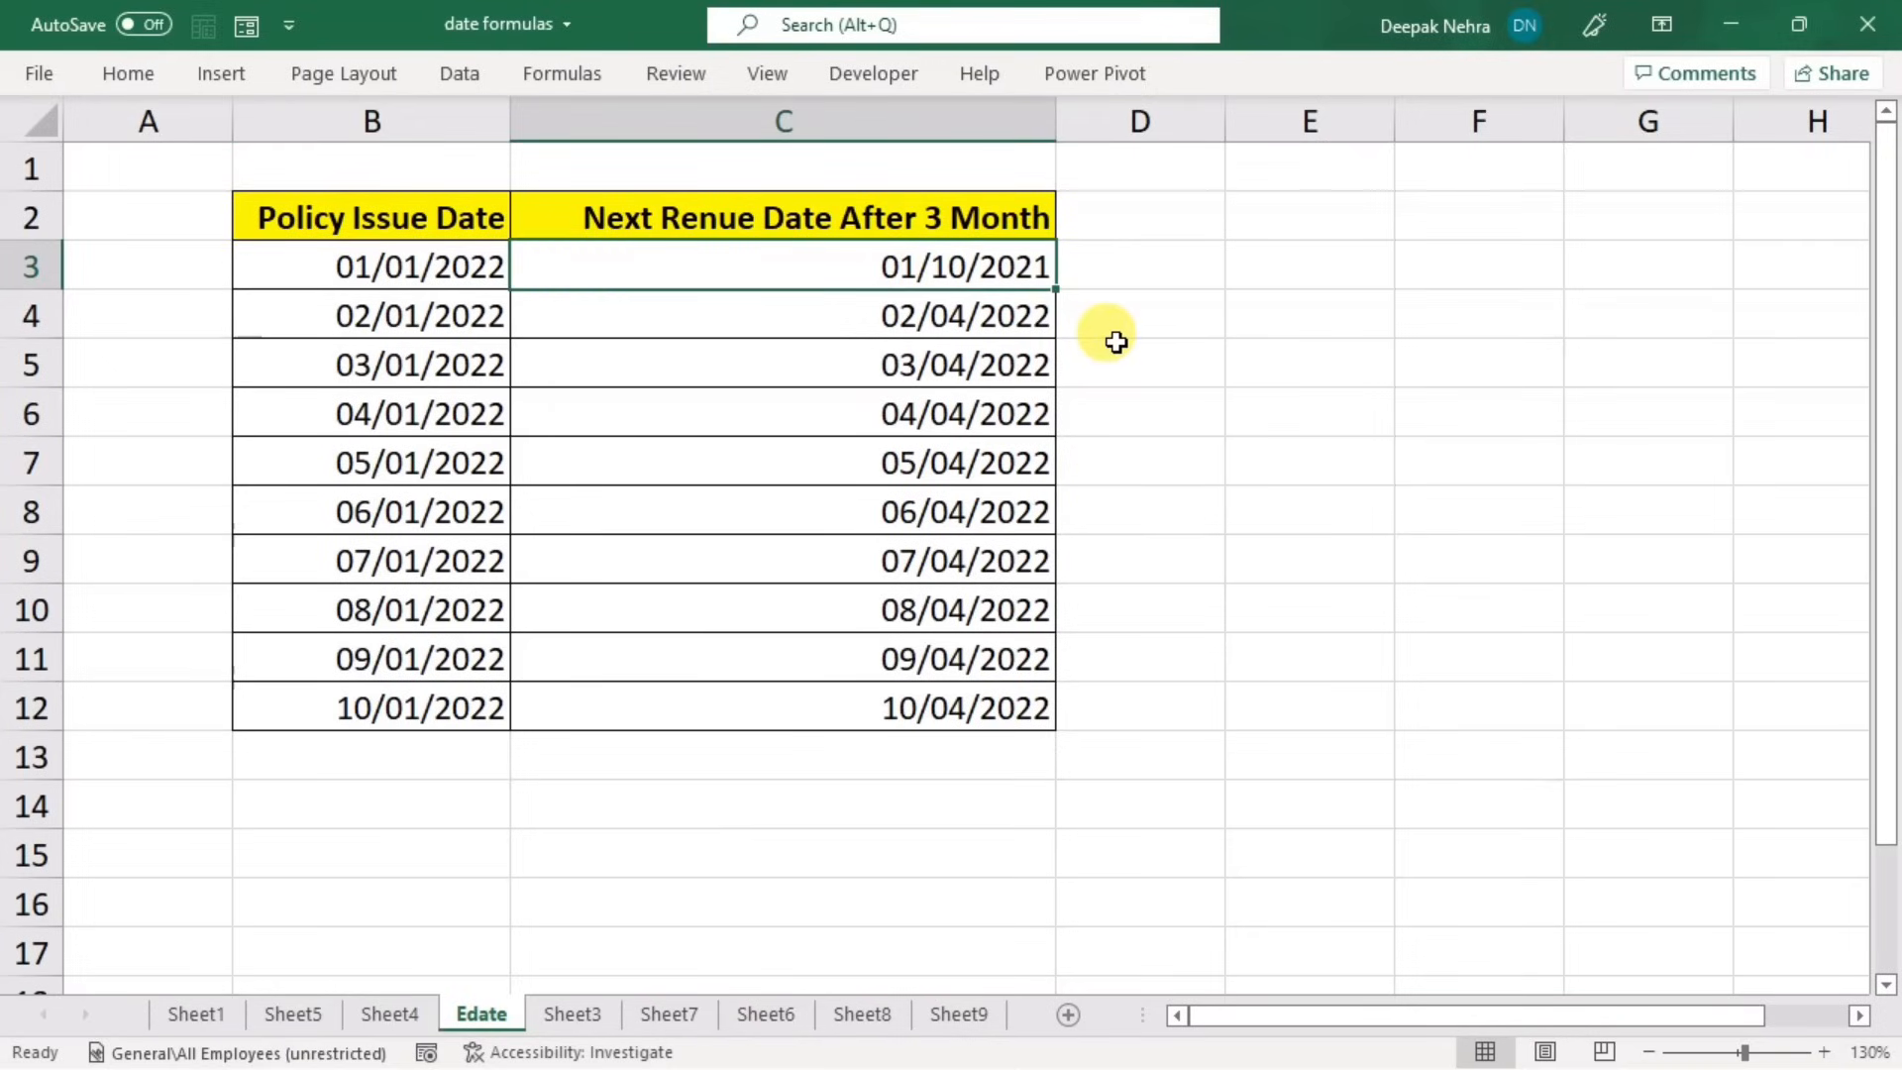
double_click(959, 267)
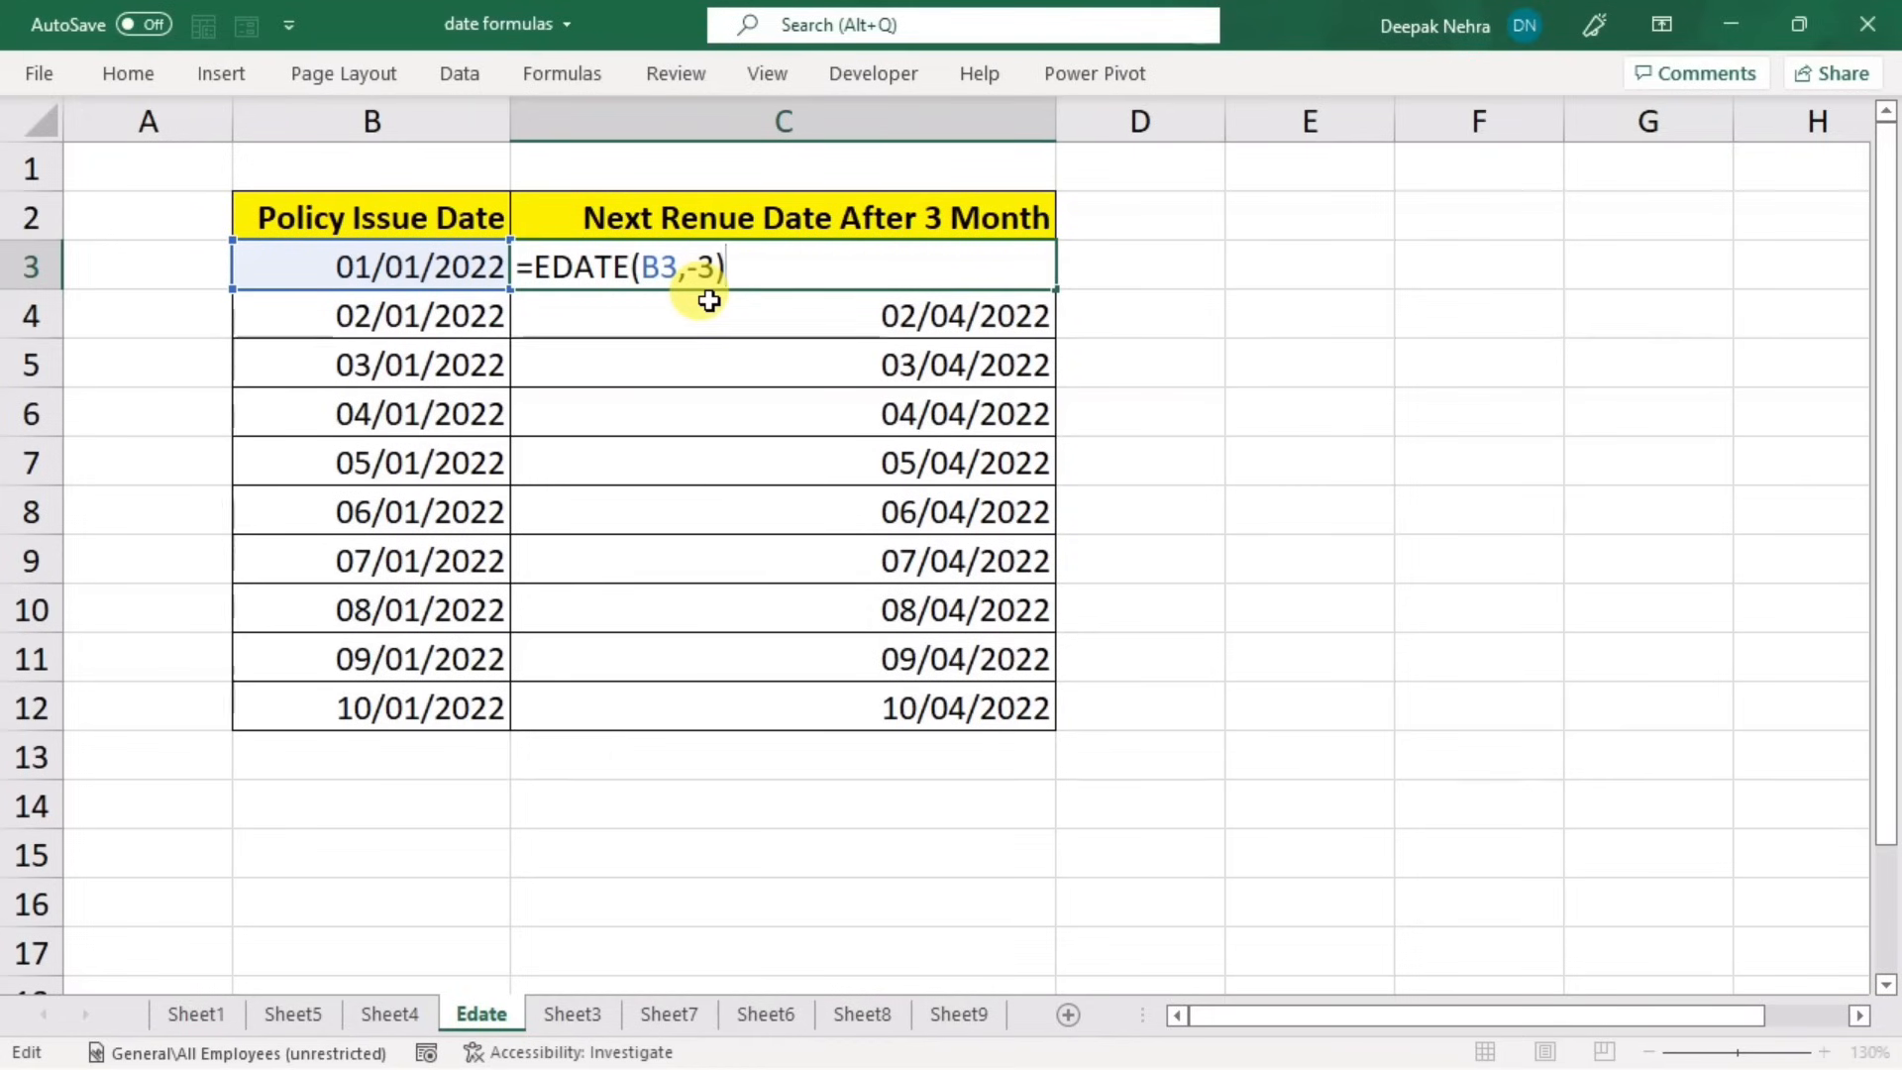
key(ctrl+Return)
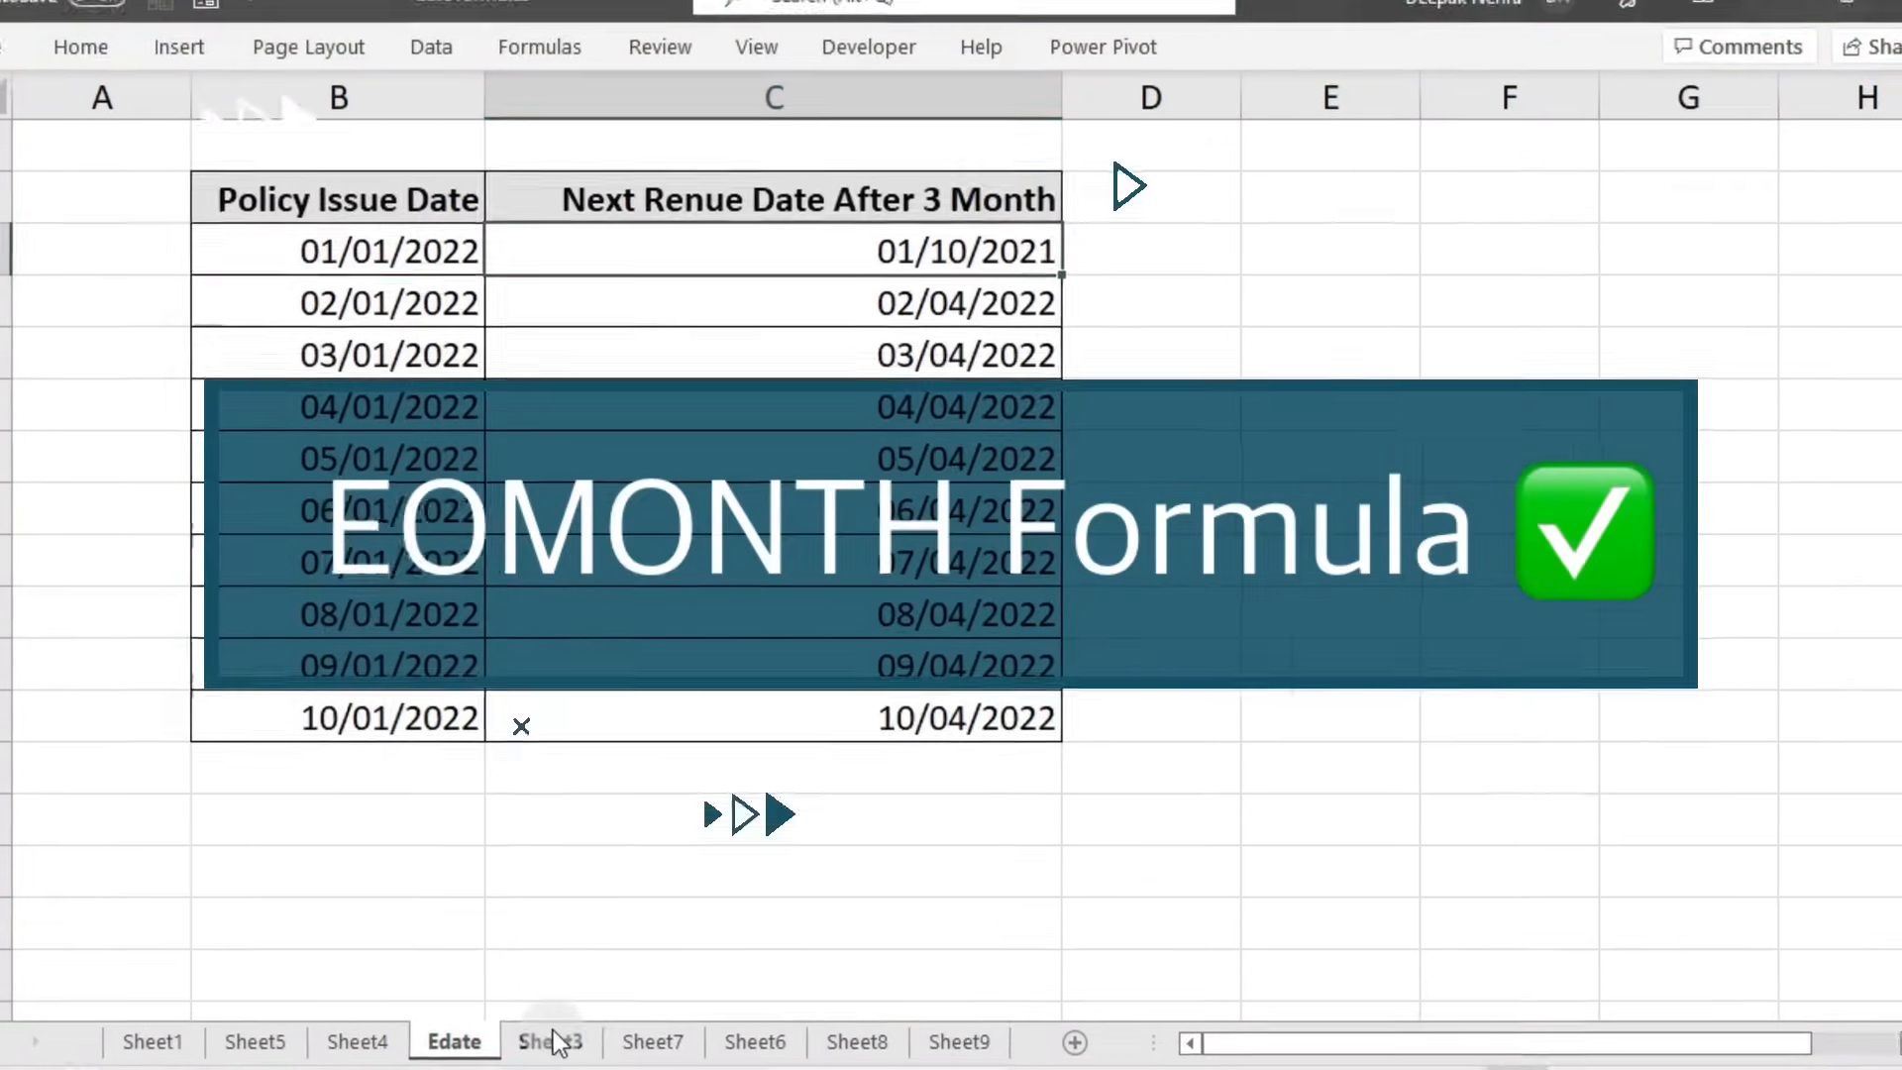
- On Sheet3, widen the Last Date of Month column and examine the first date in B3
click(561, 1028)
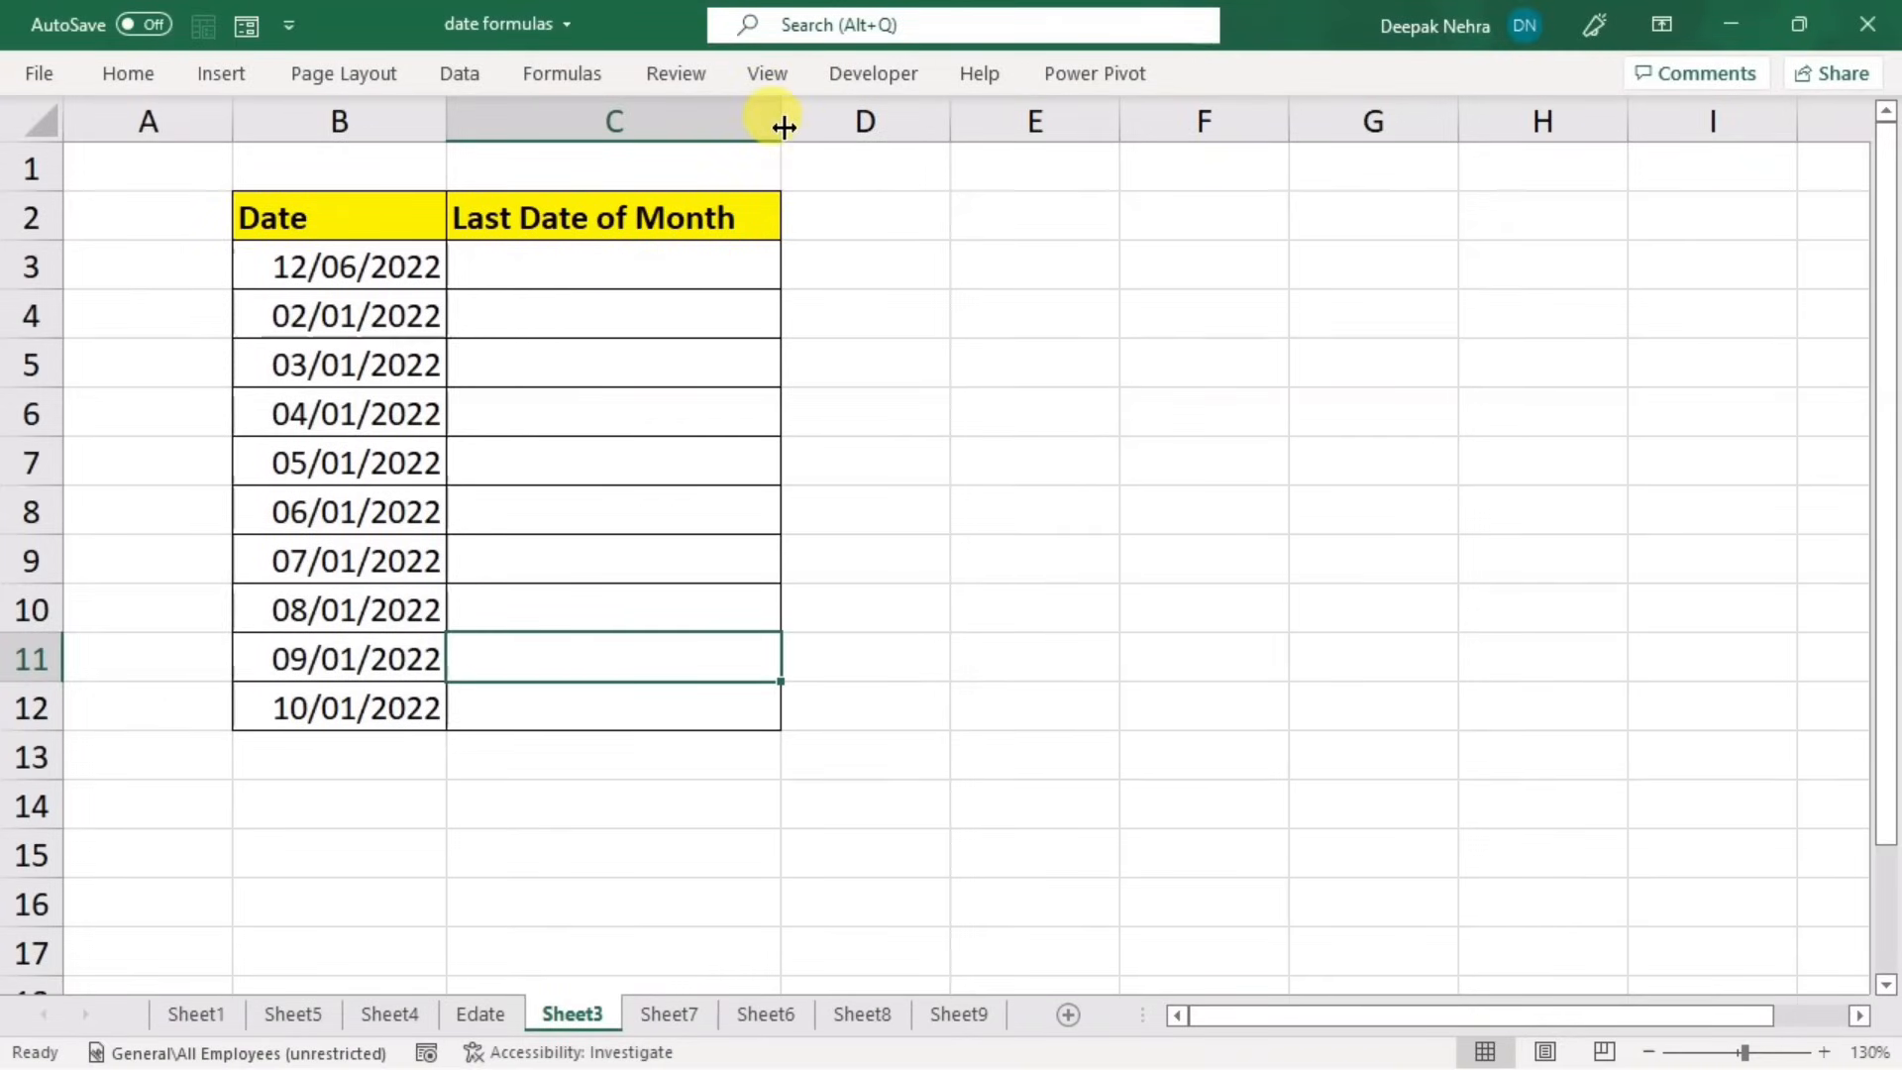
drag(782, 127, 870, 123)
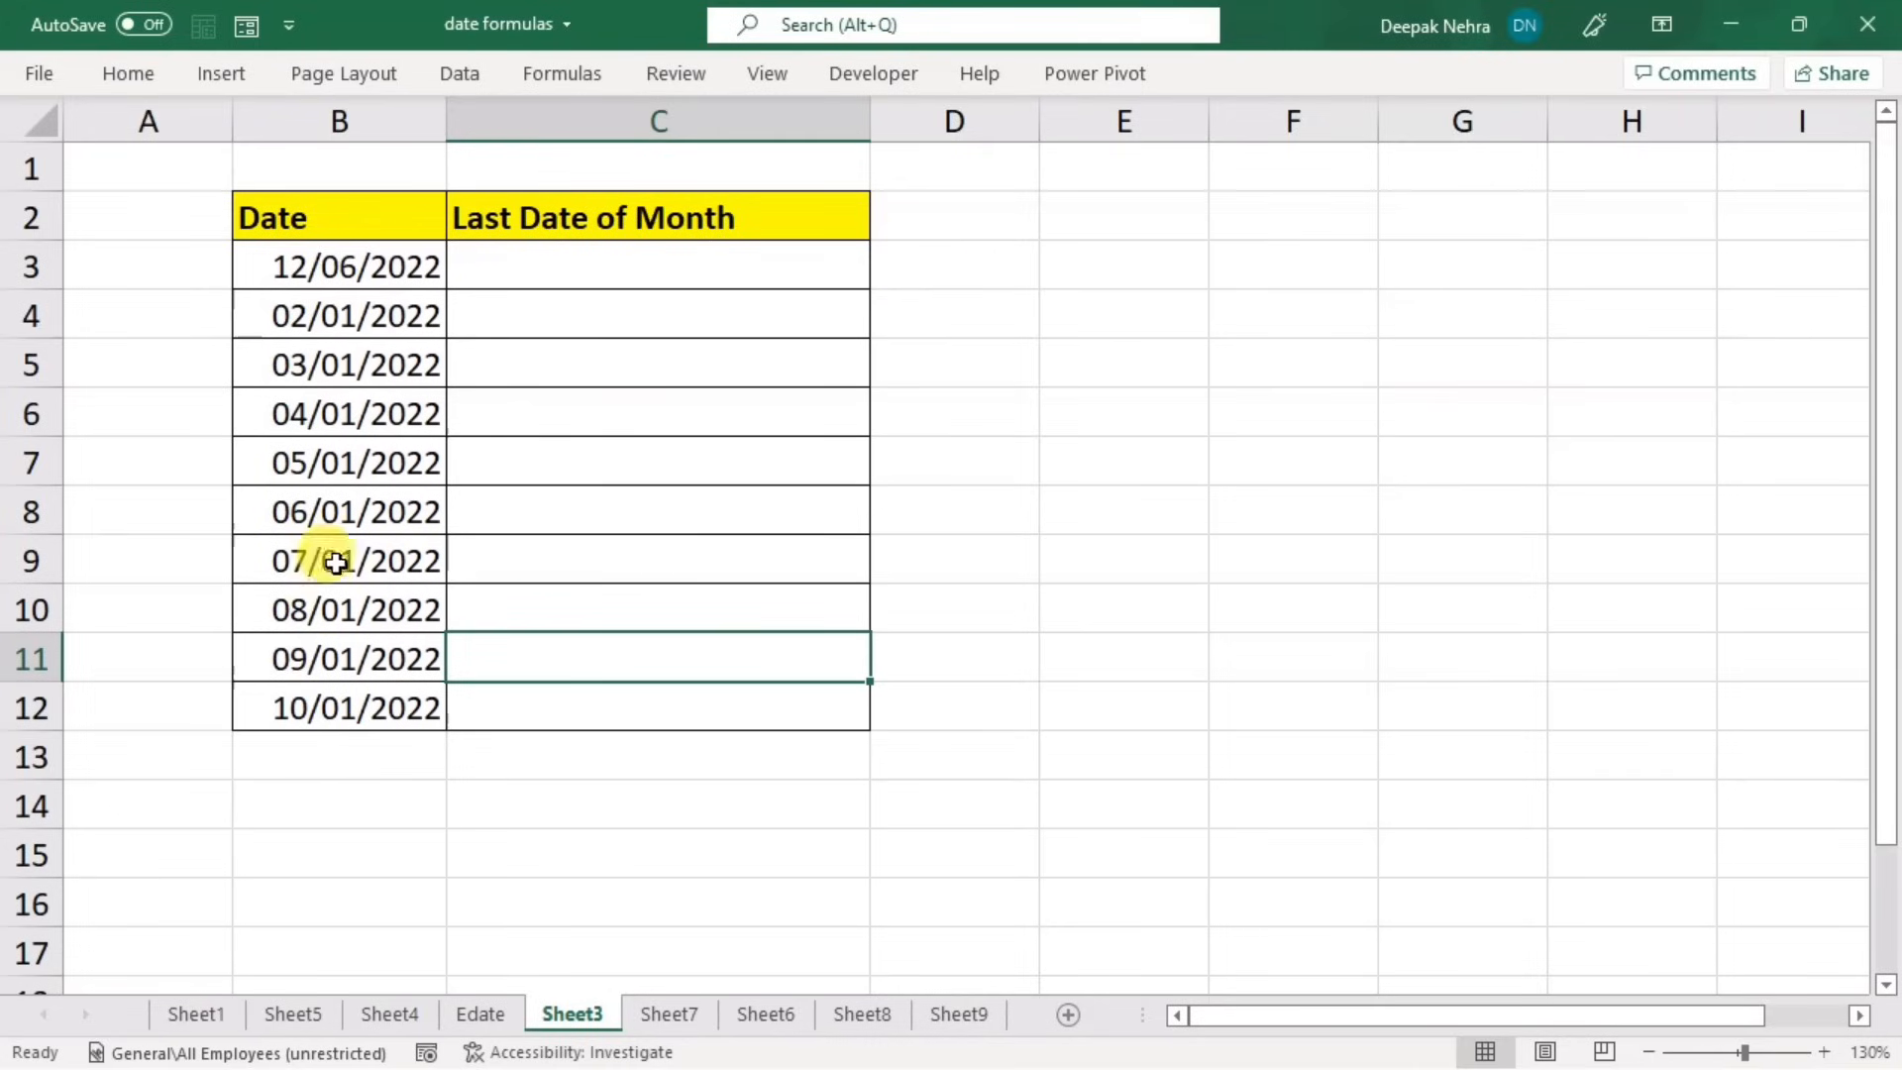
click(327, 268)
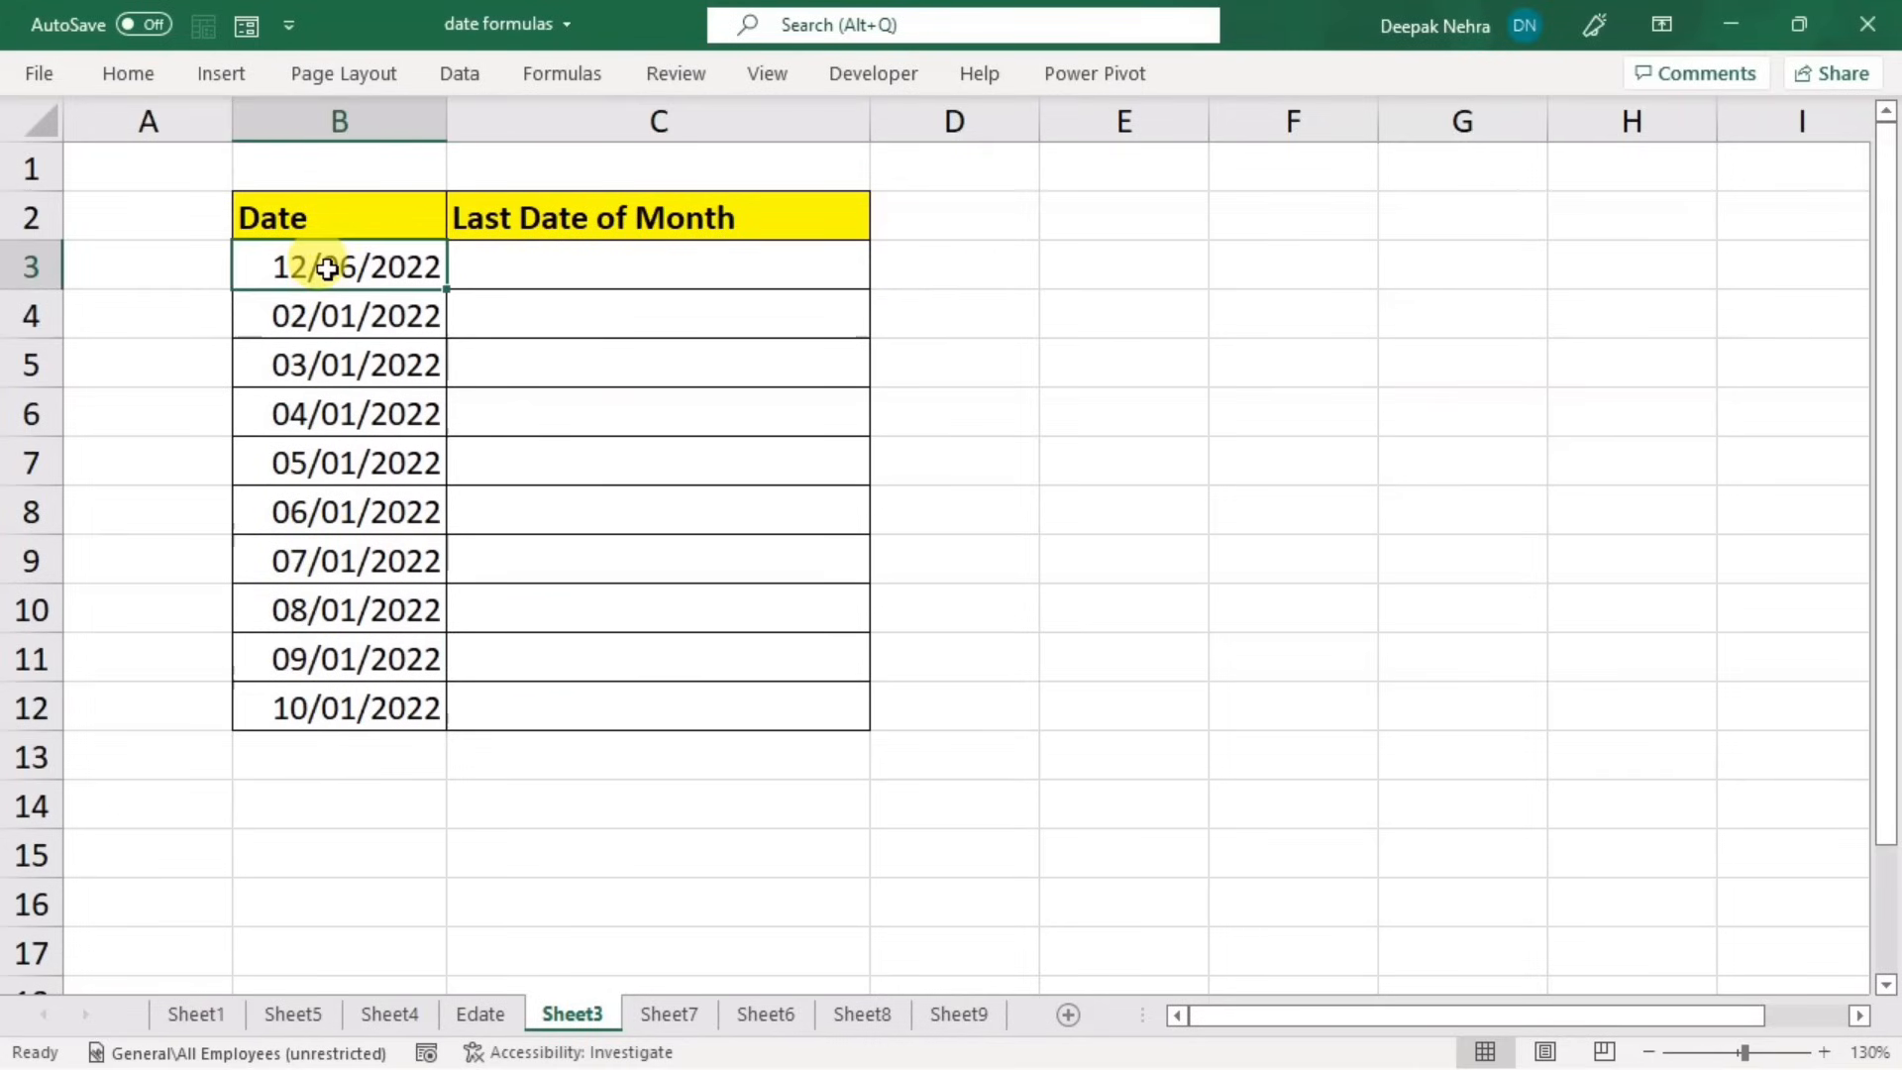
- Enter =EOMONTH(B3,0) in C3 to return the last day of the month of the date in B3
click(592, 262)
text(=eom)
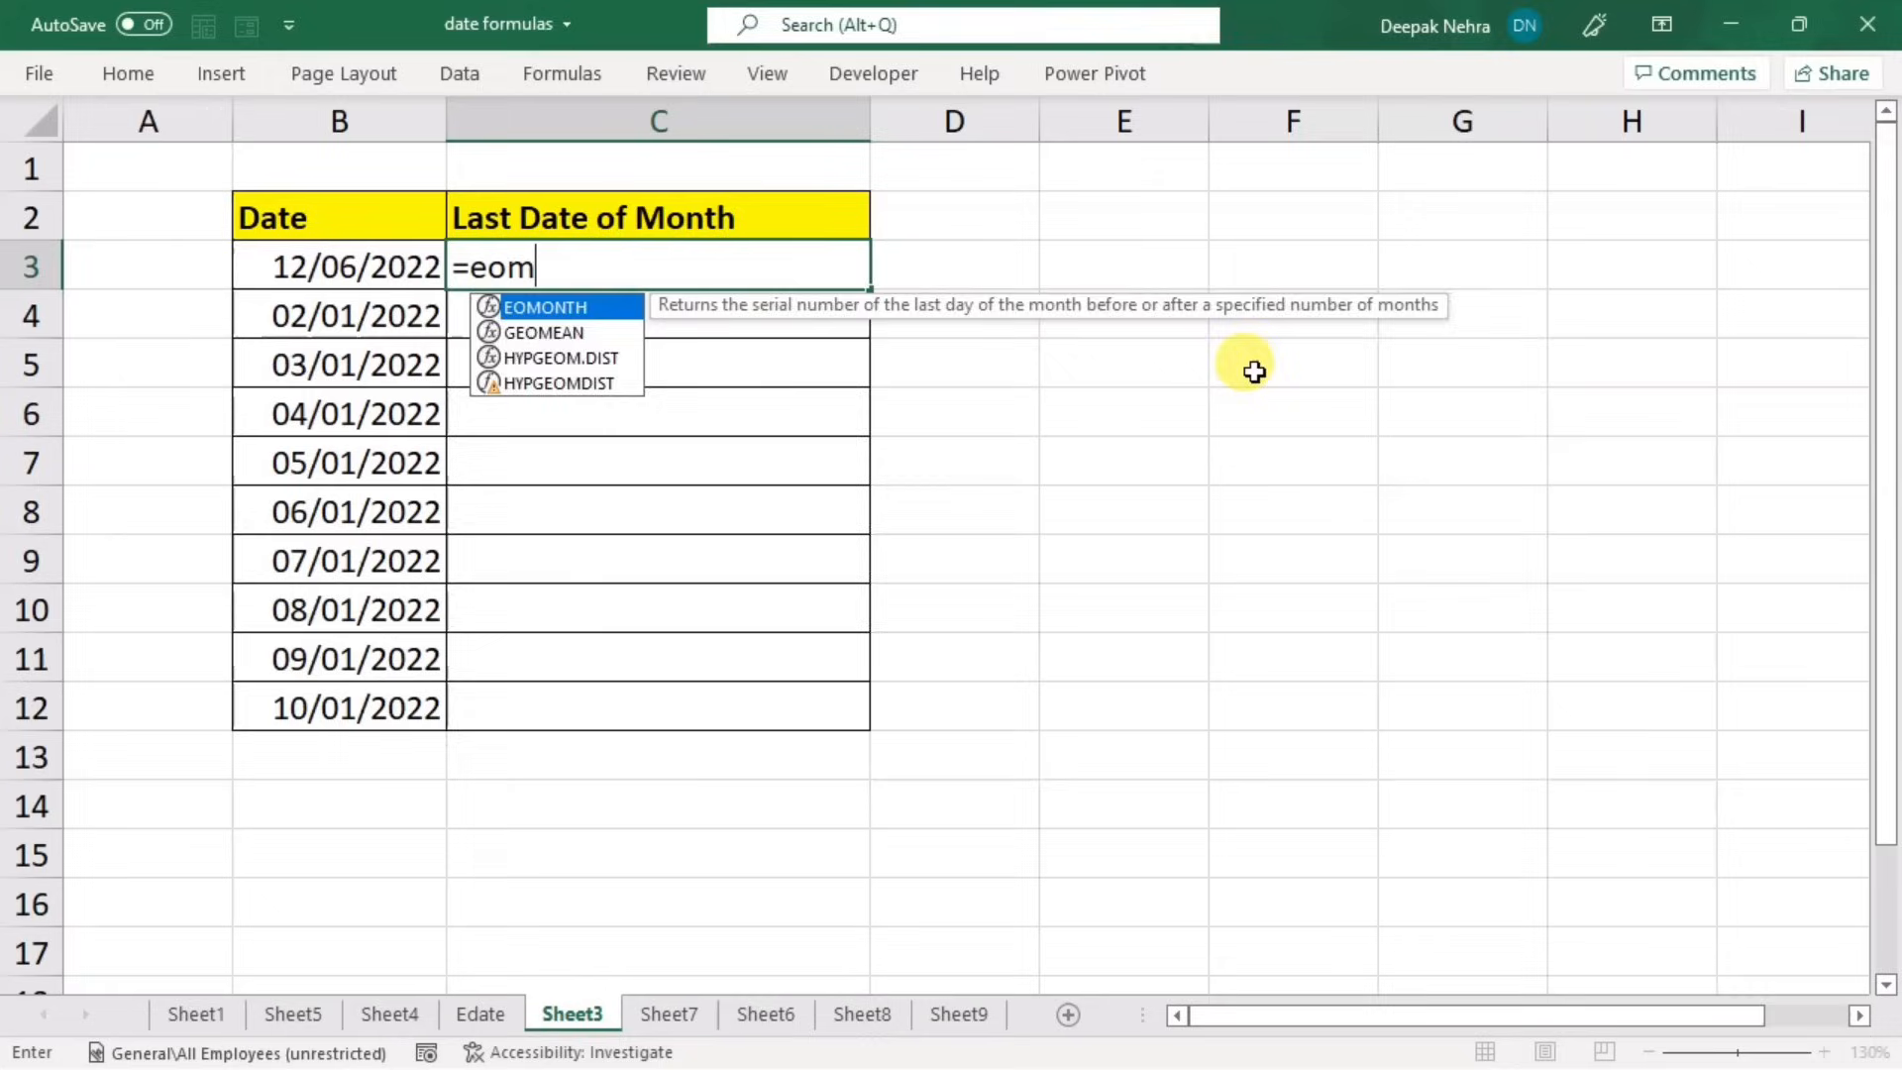
key(Tab)
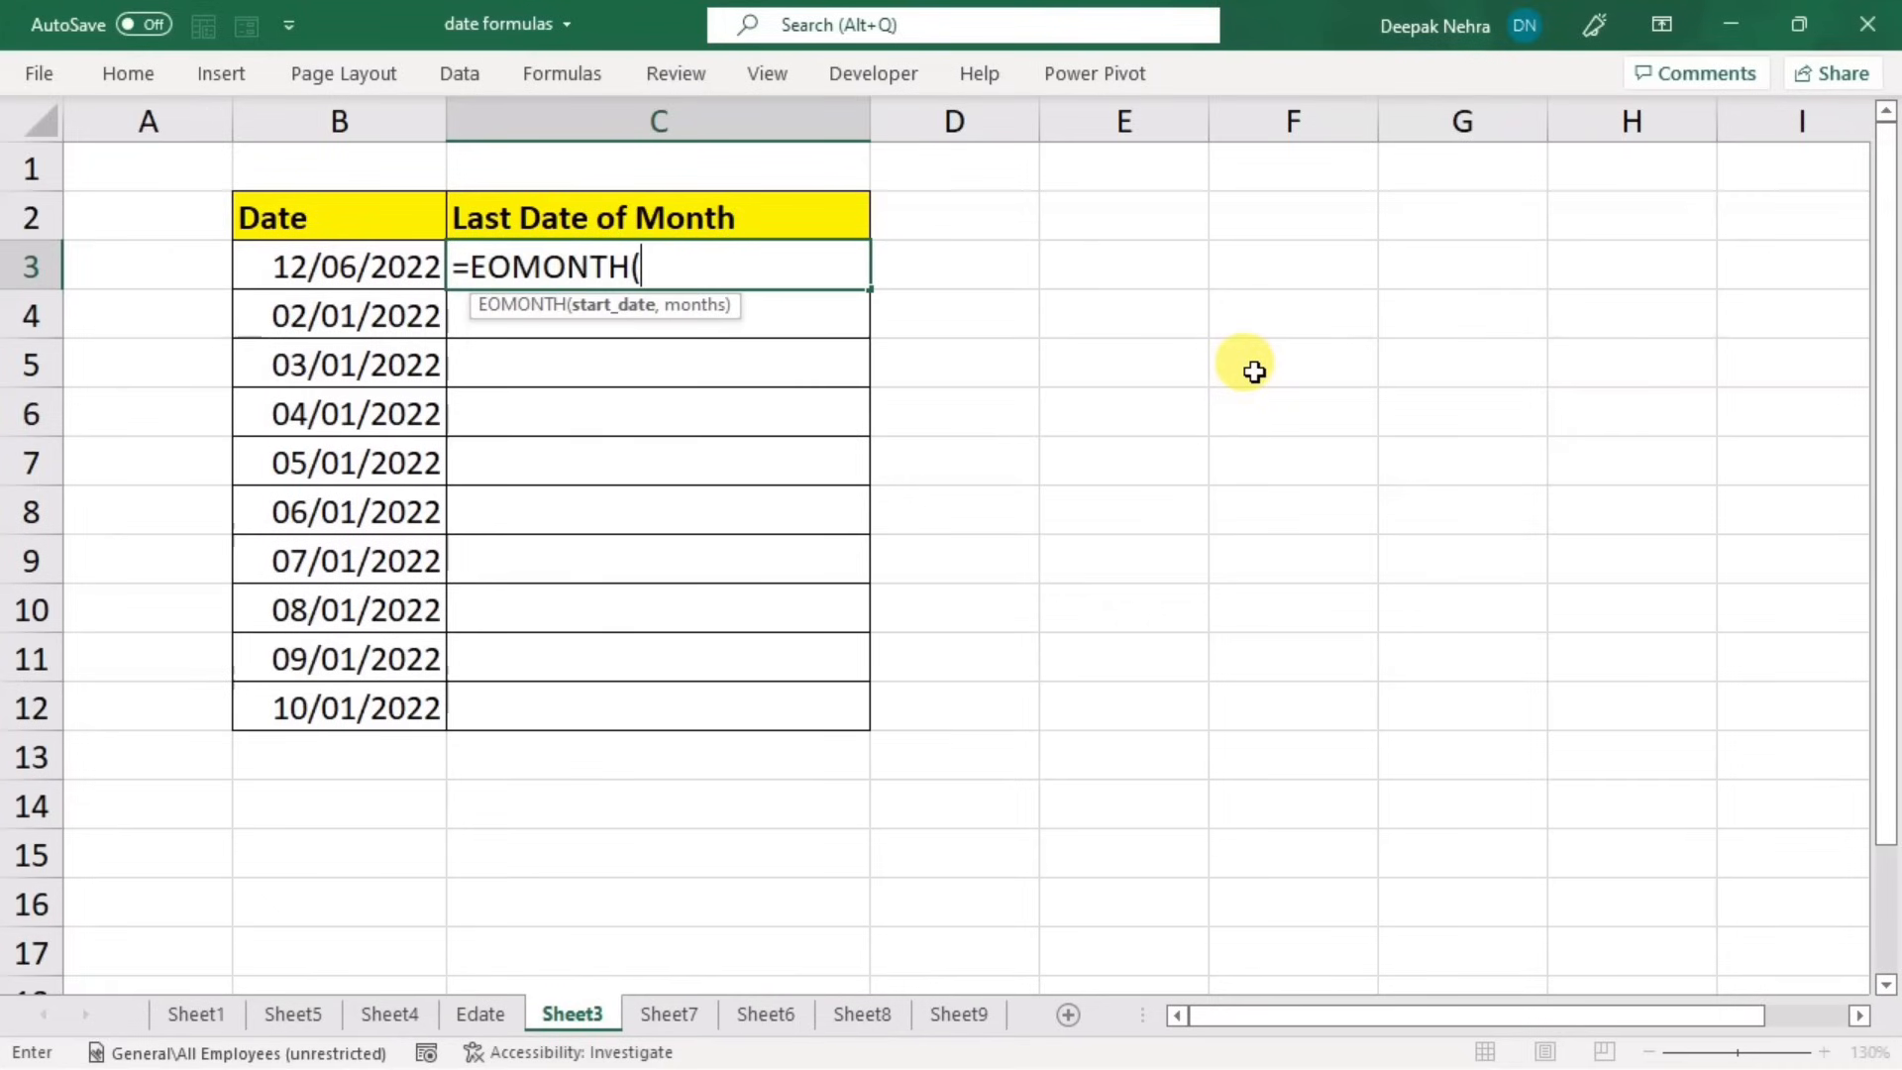
click(360, 268)
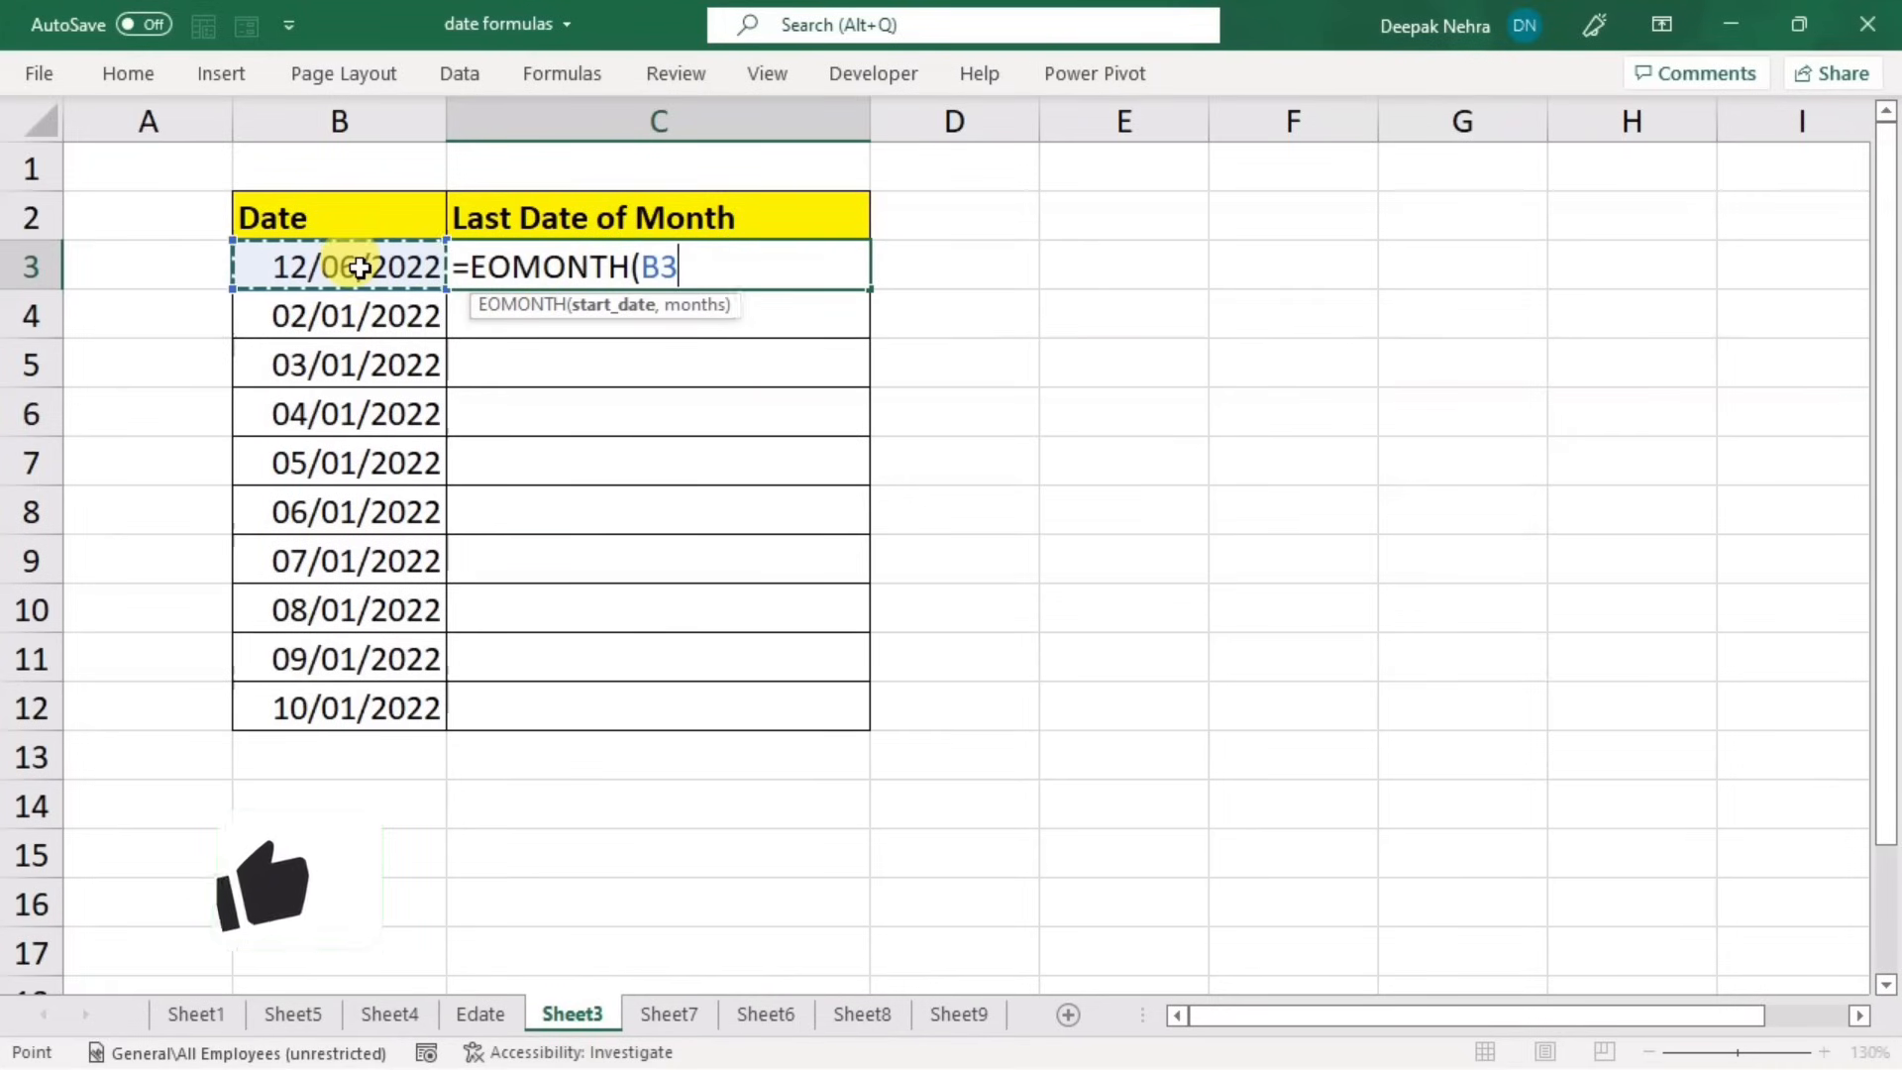
text(,0)
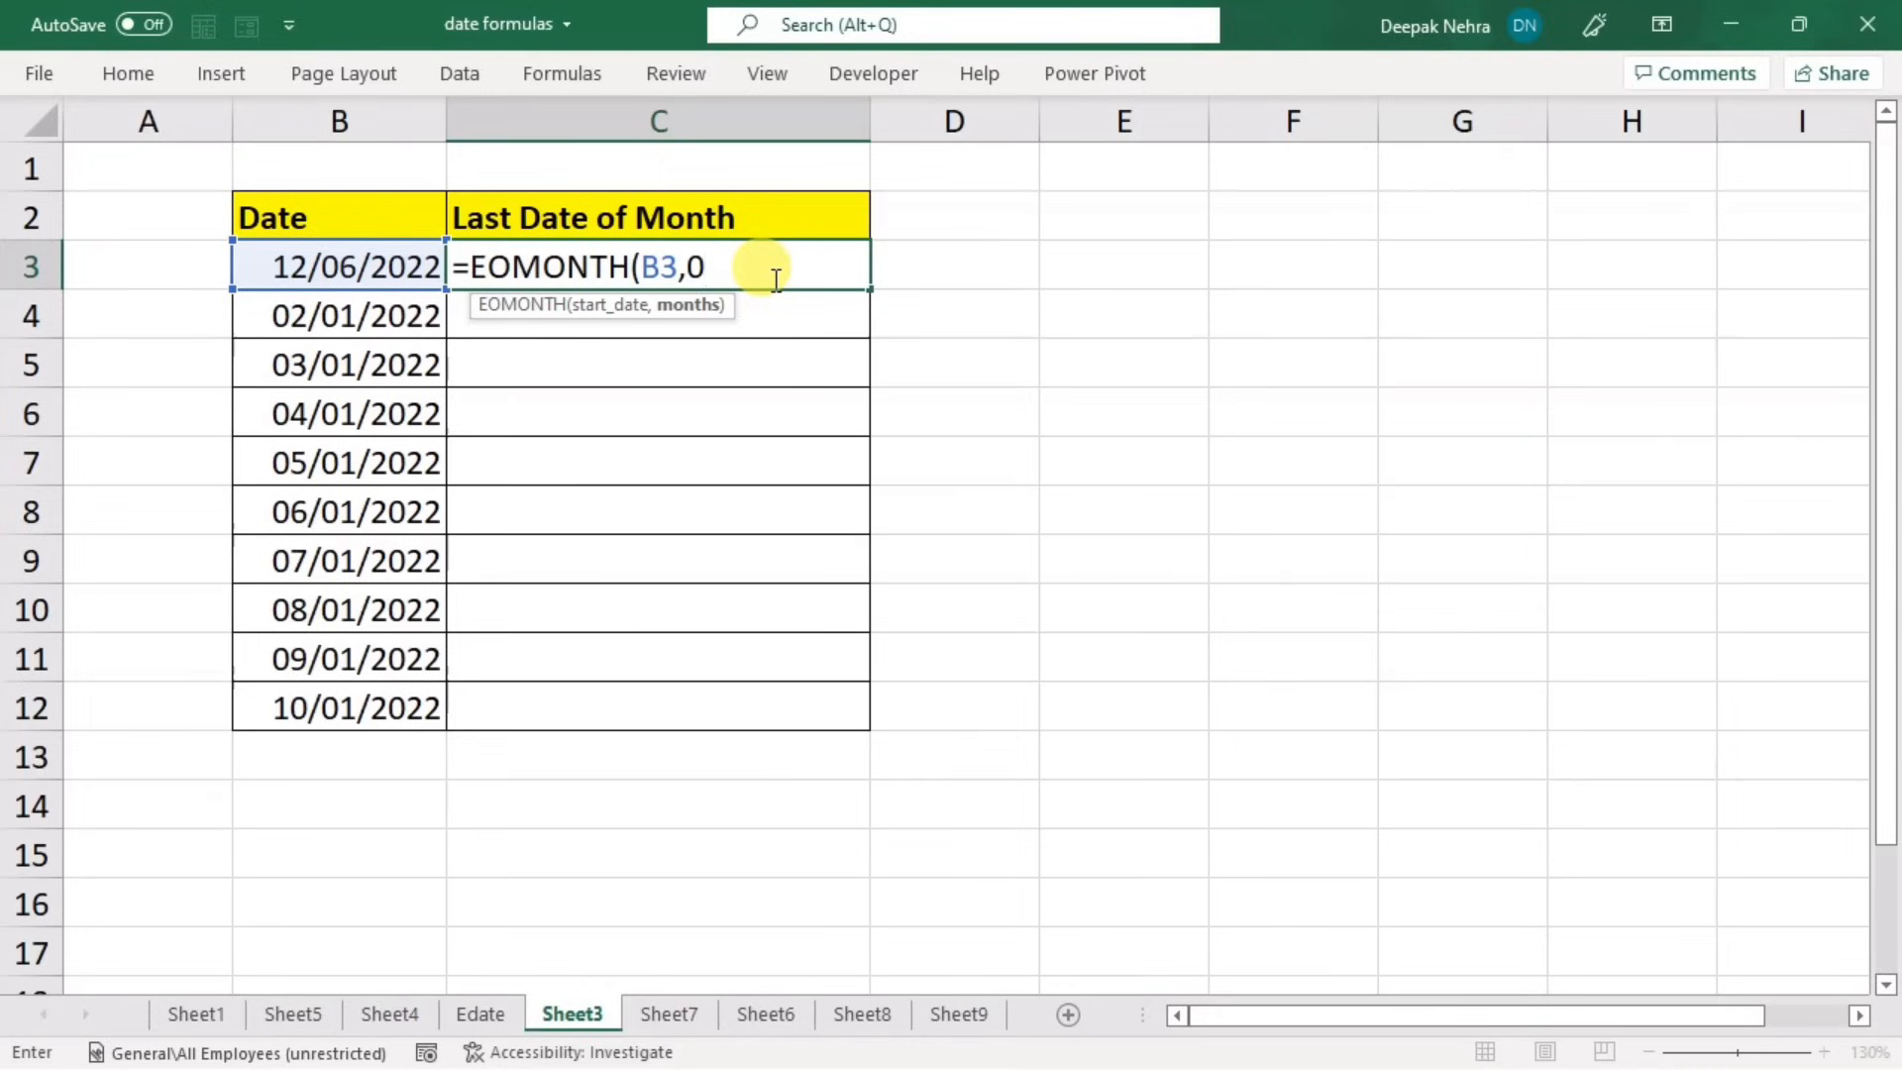
key(Return)
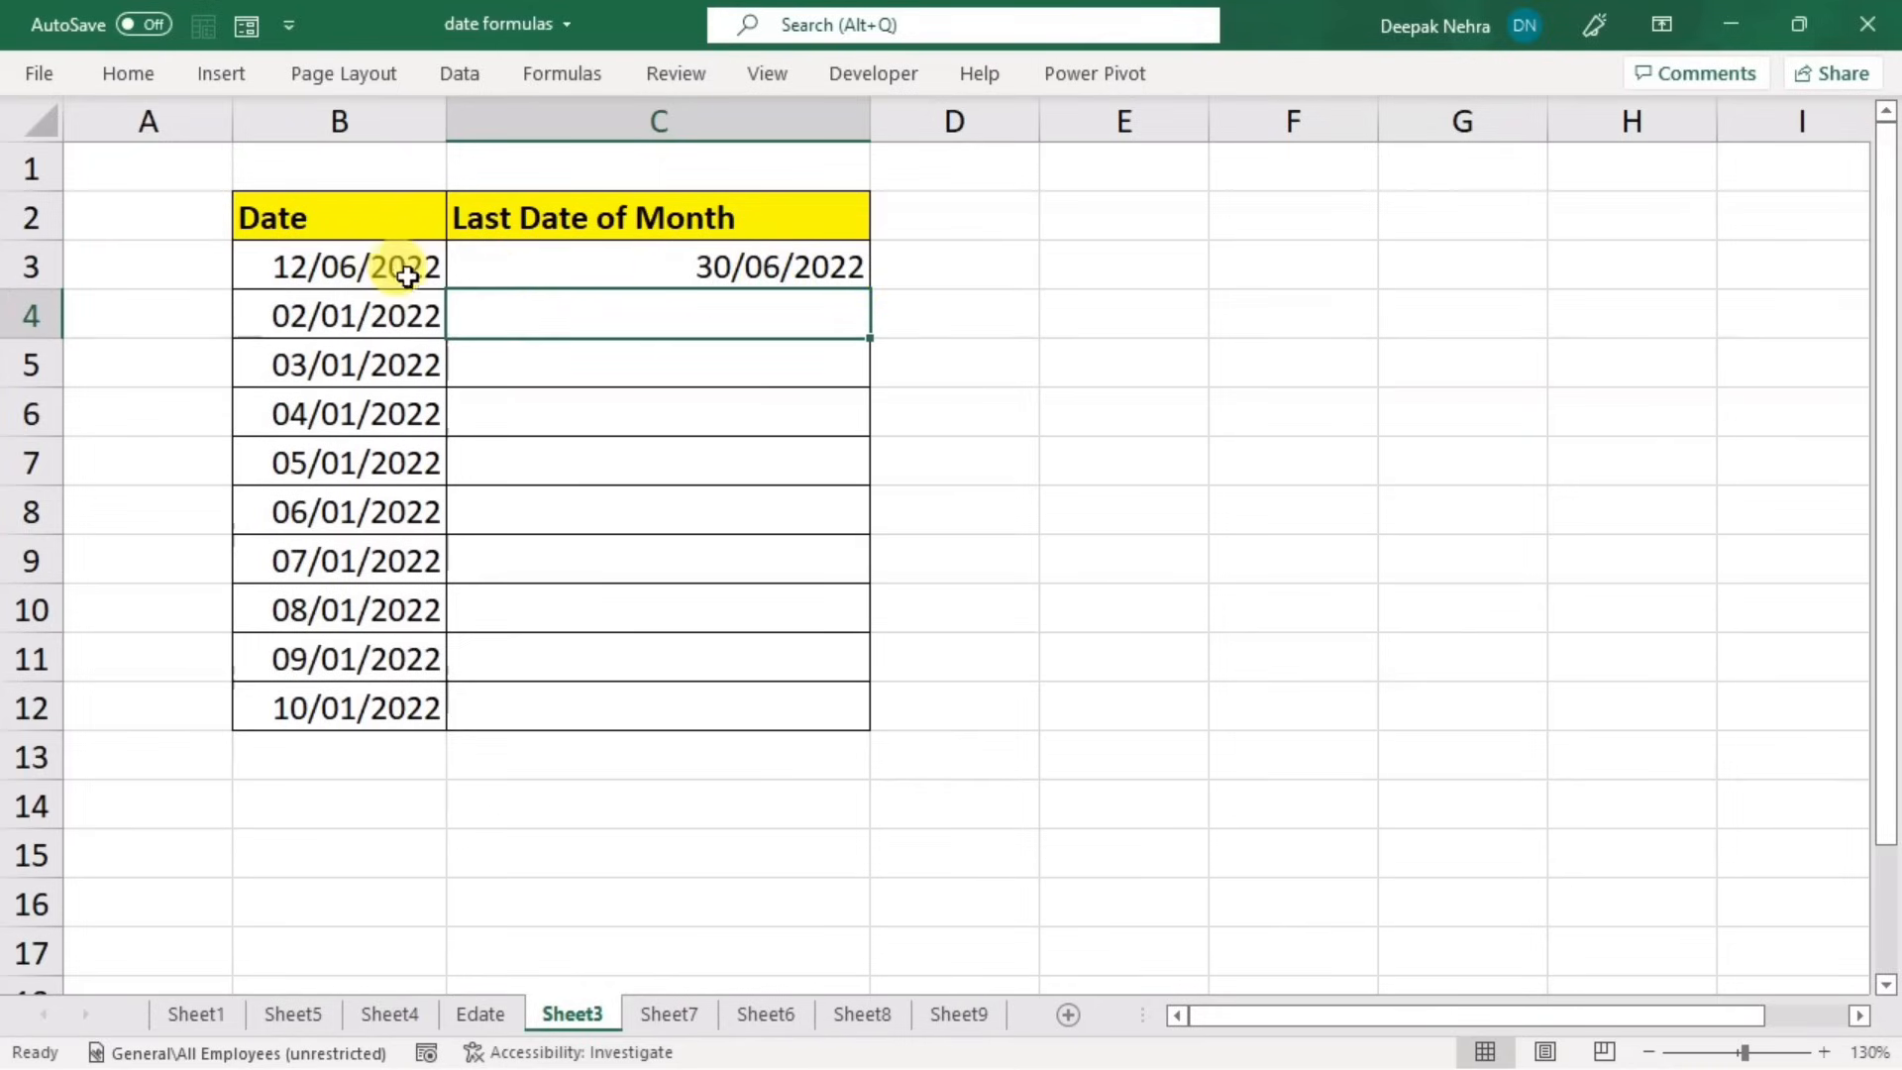
- Change the months argument of the EOMONTH formula in C3 to 1 to return the next month's last day
double_click(787, 275)
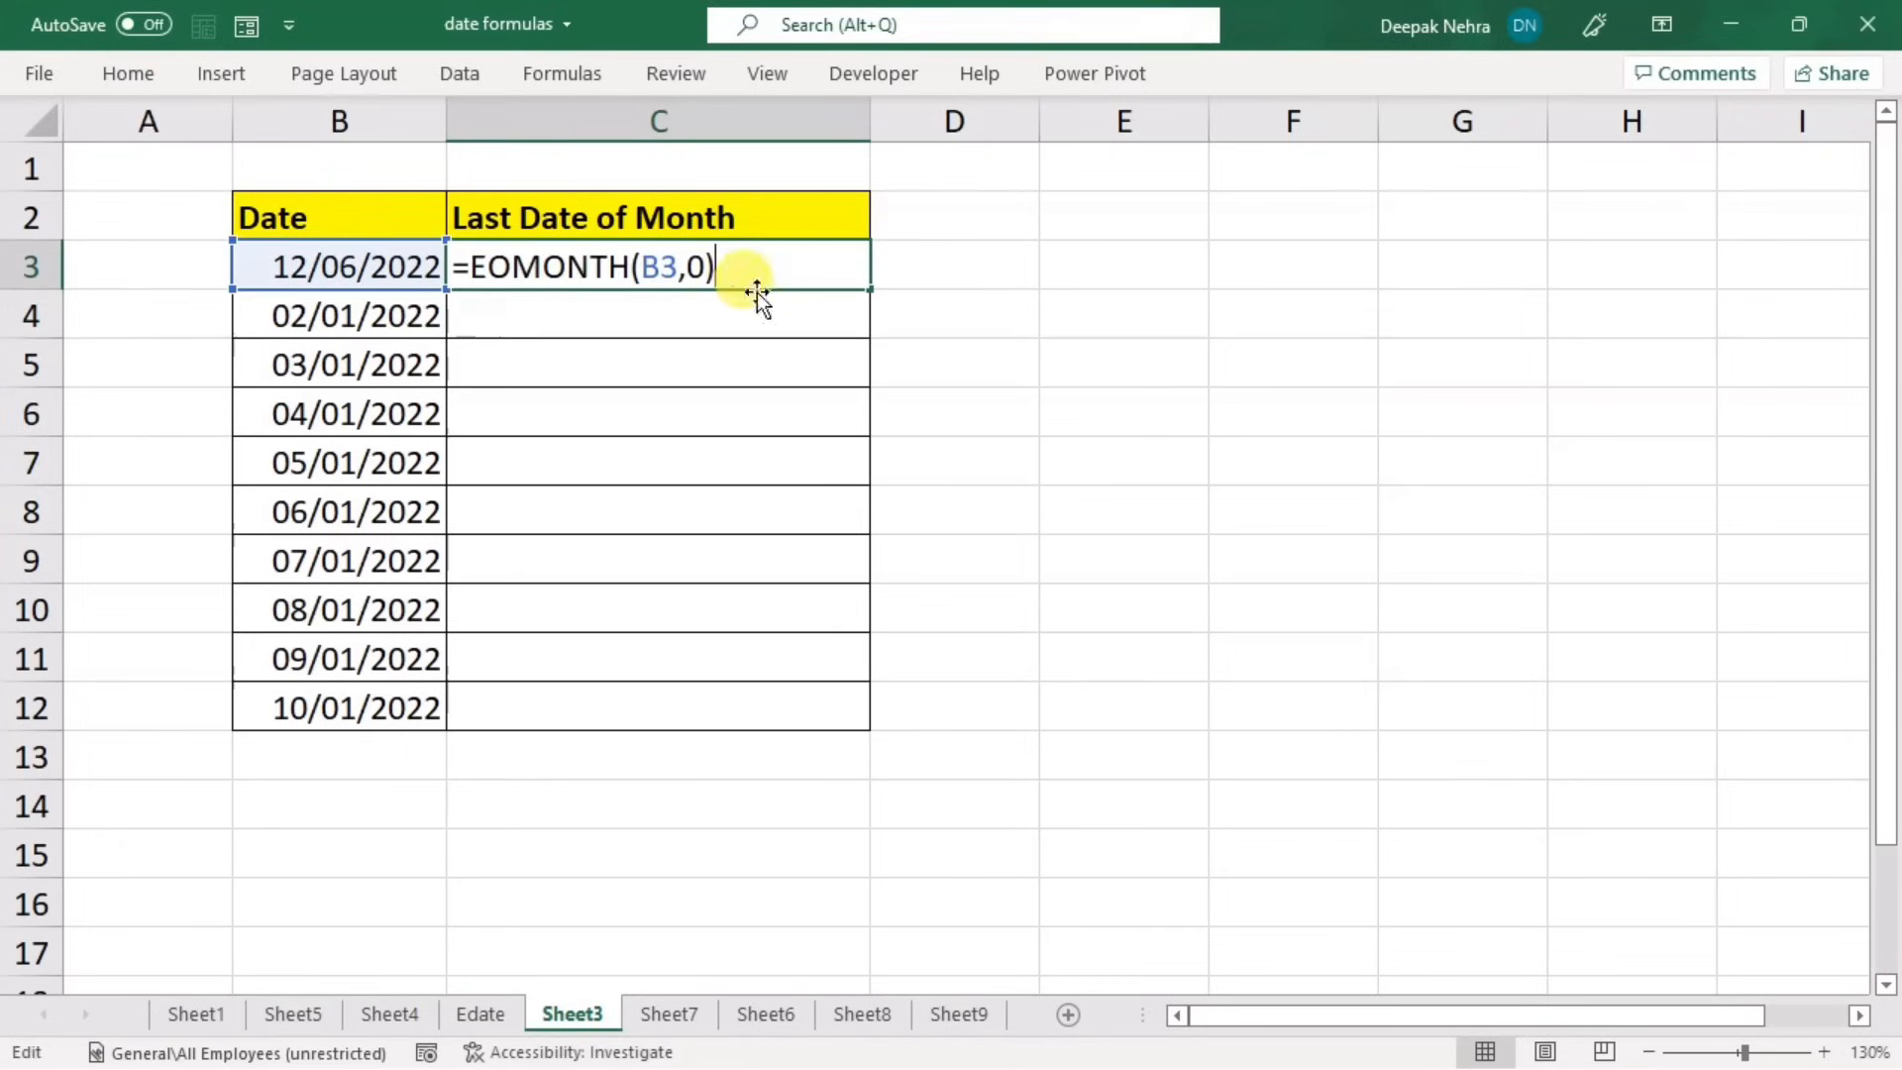
click(706, 278)
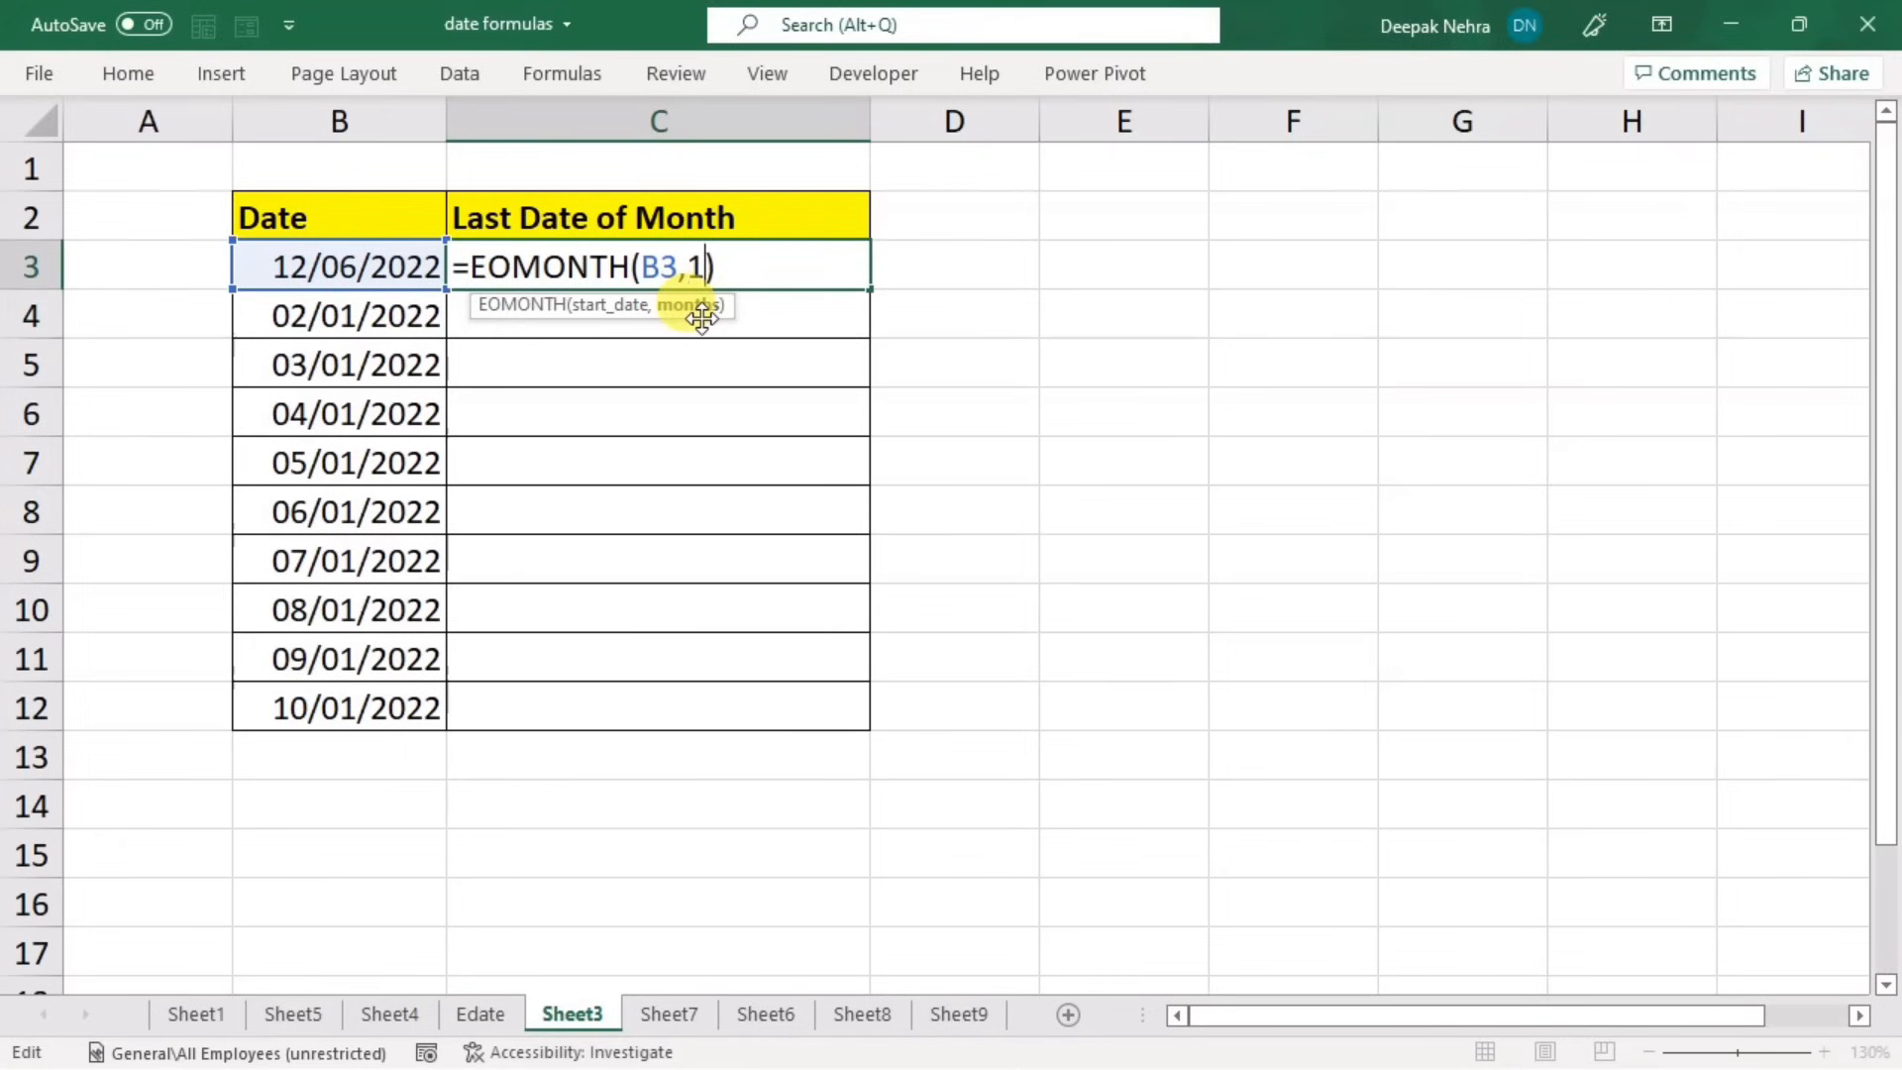
key(Return)
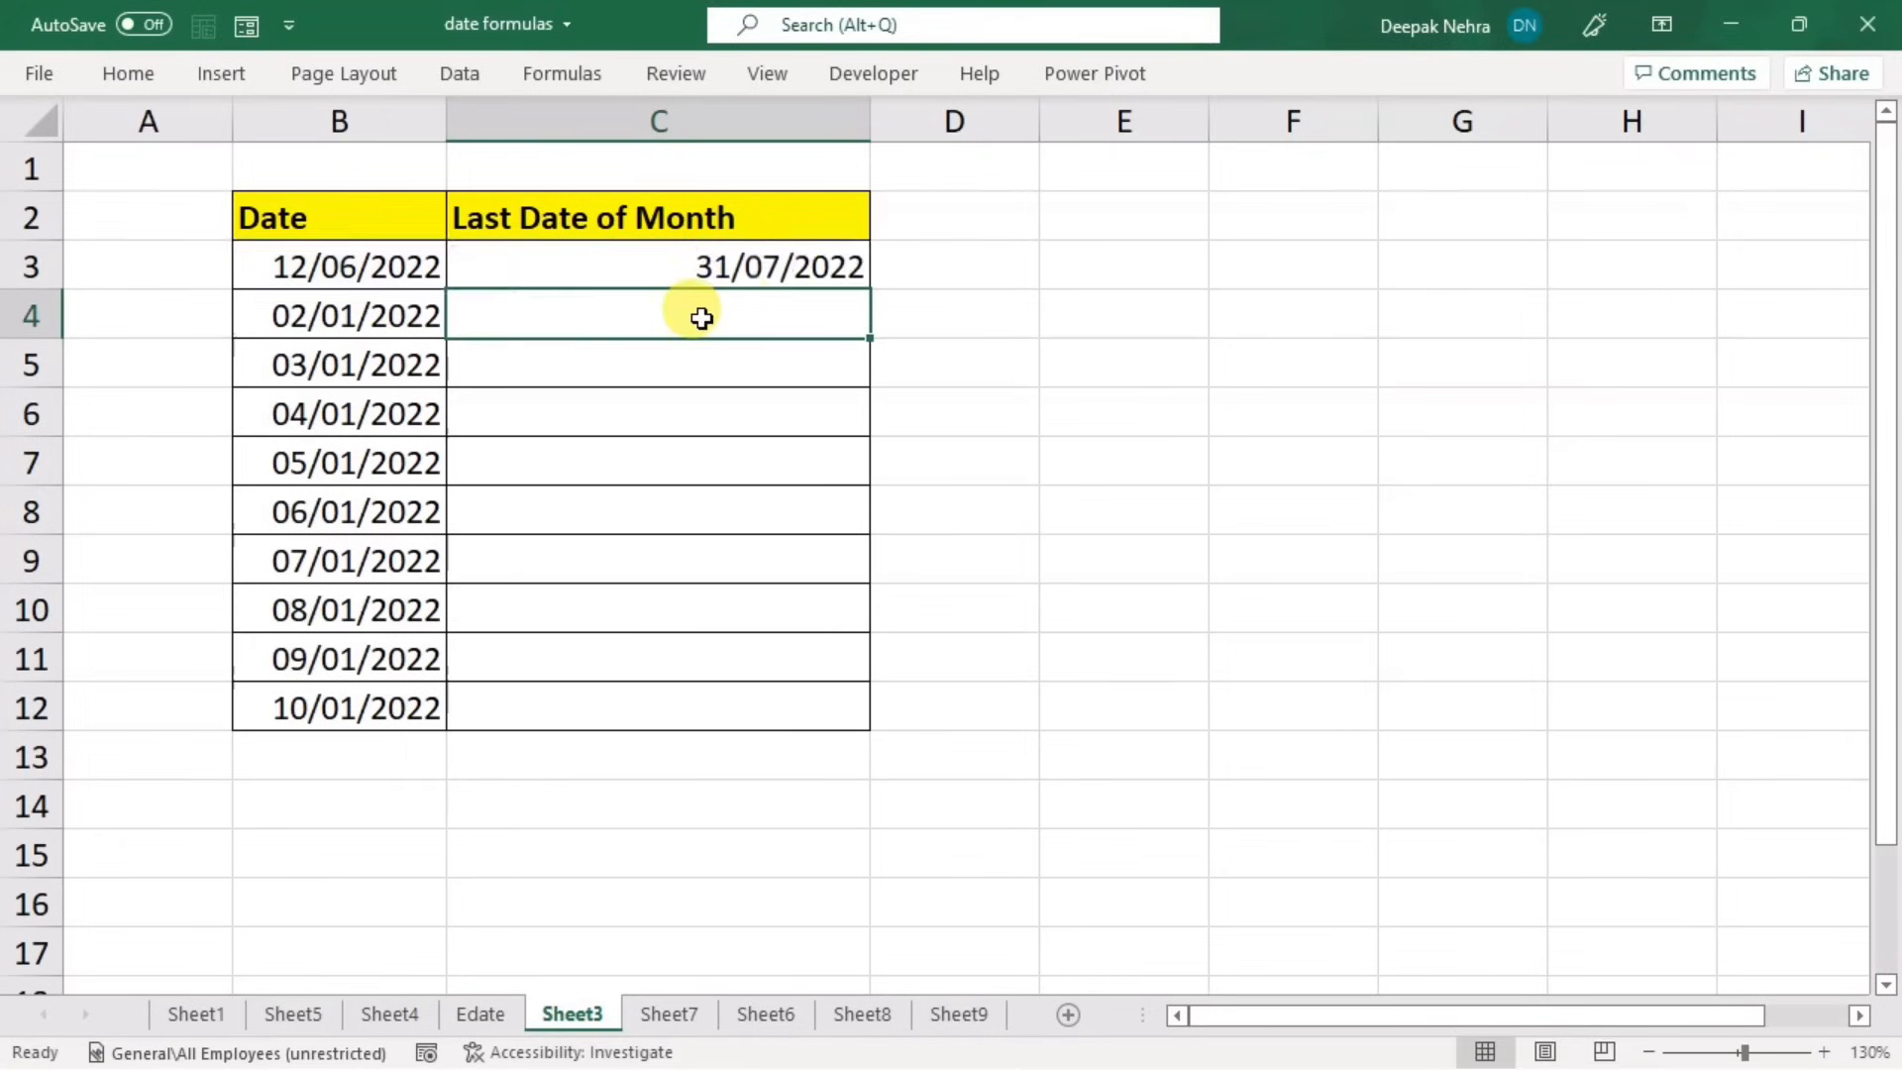
- Set the months argument of the EOMONTH formula in C3 to -1 and compare the result with the date in B3
double_click(792, 274)
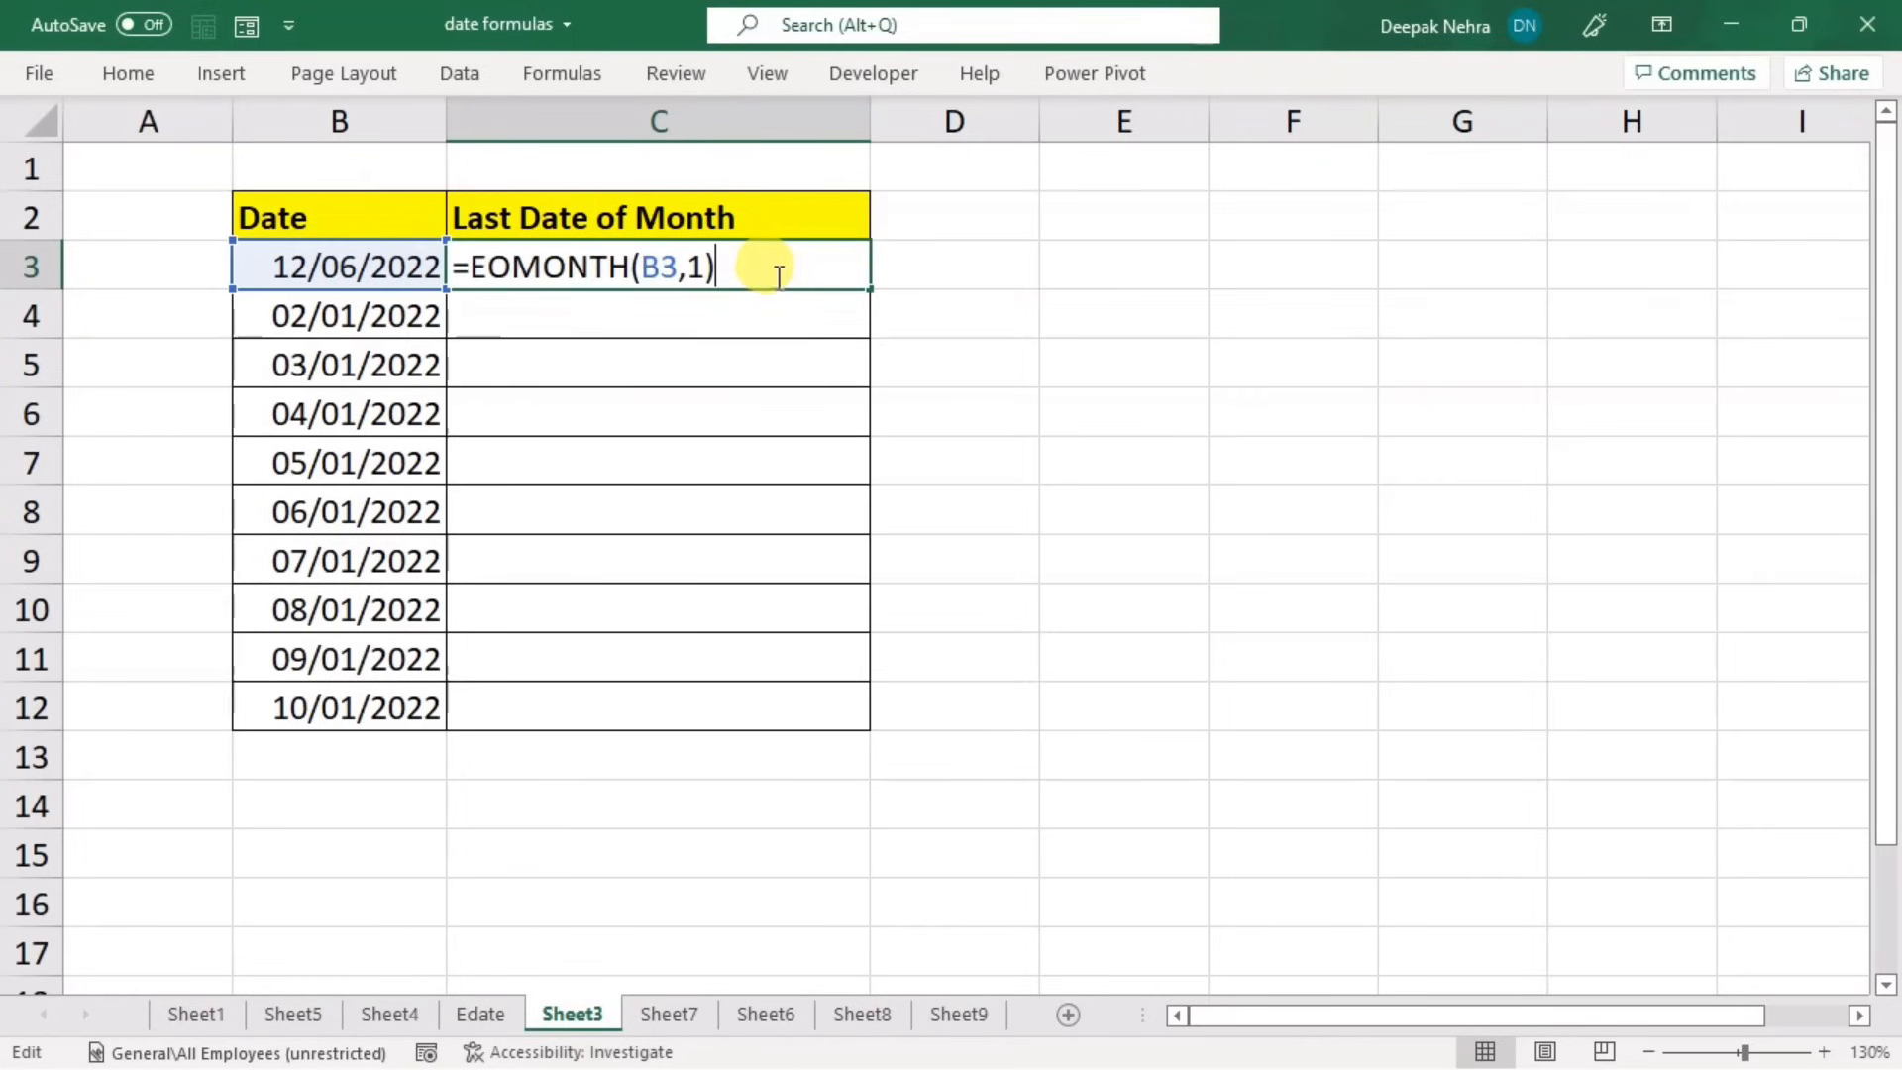
click(687, 267)
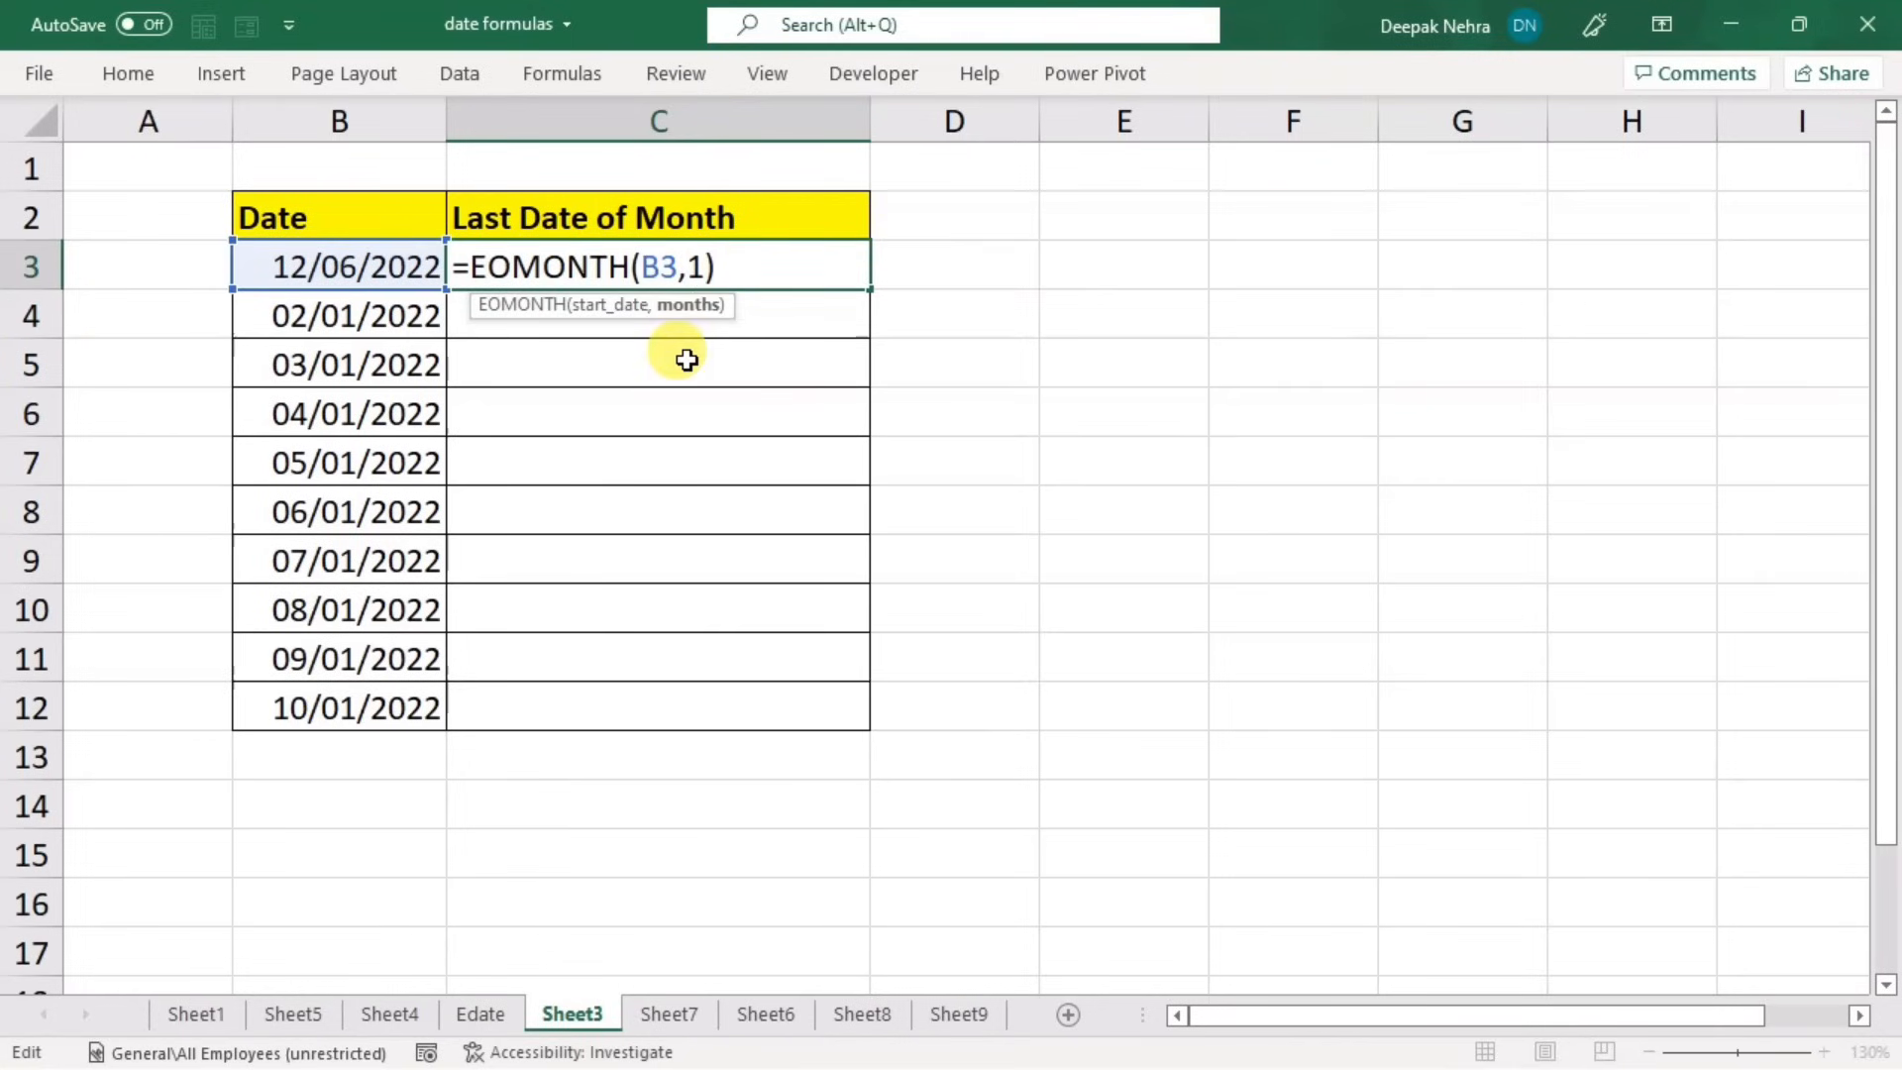
text(-)
key(Return)
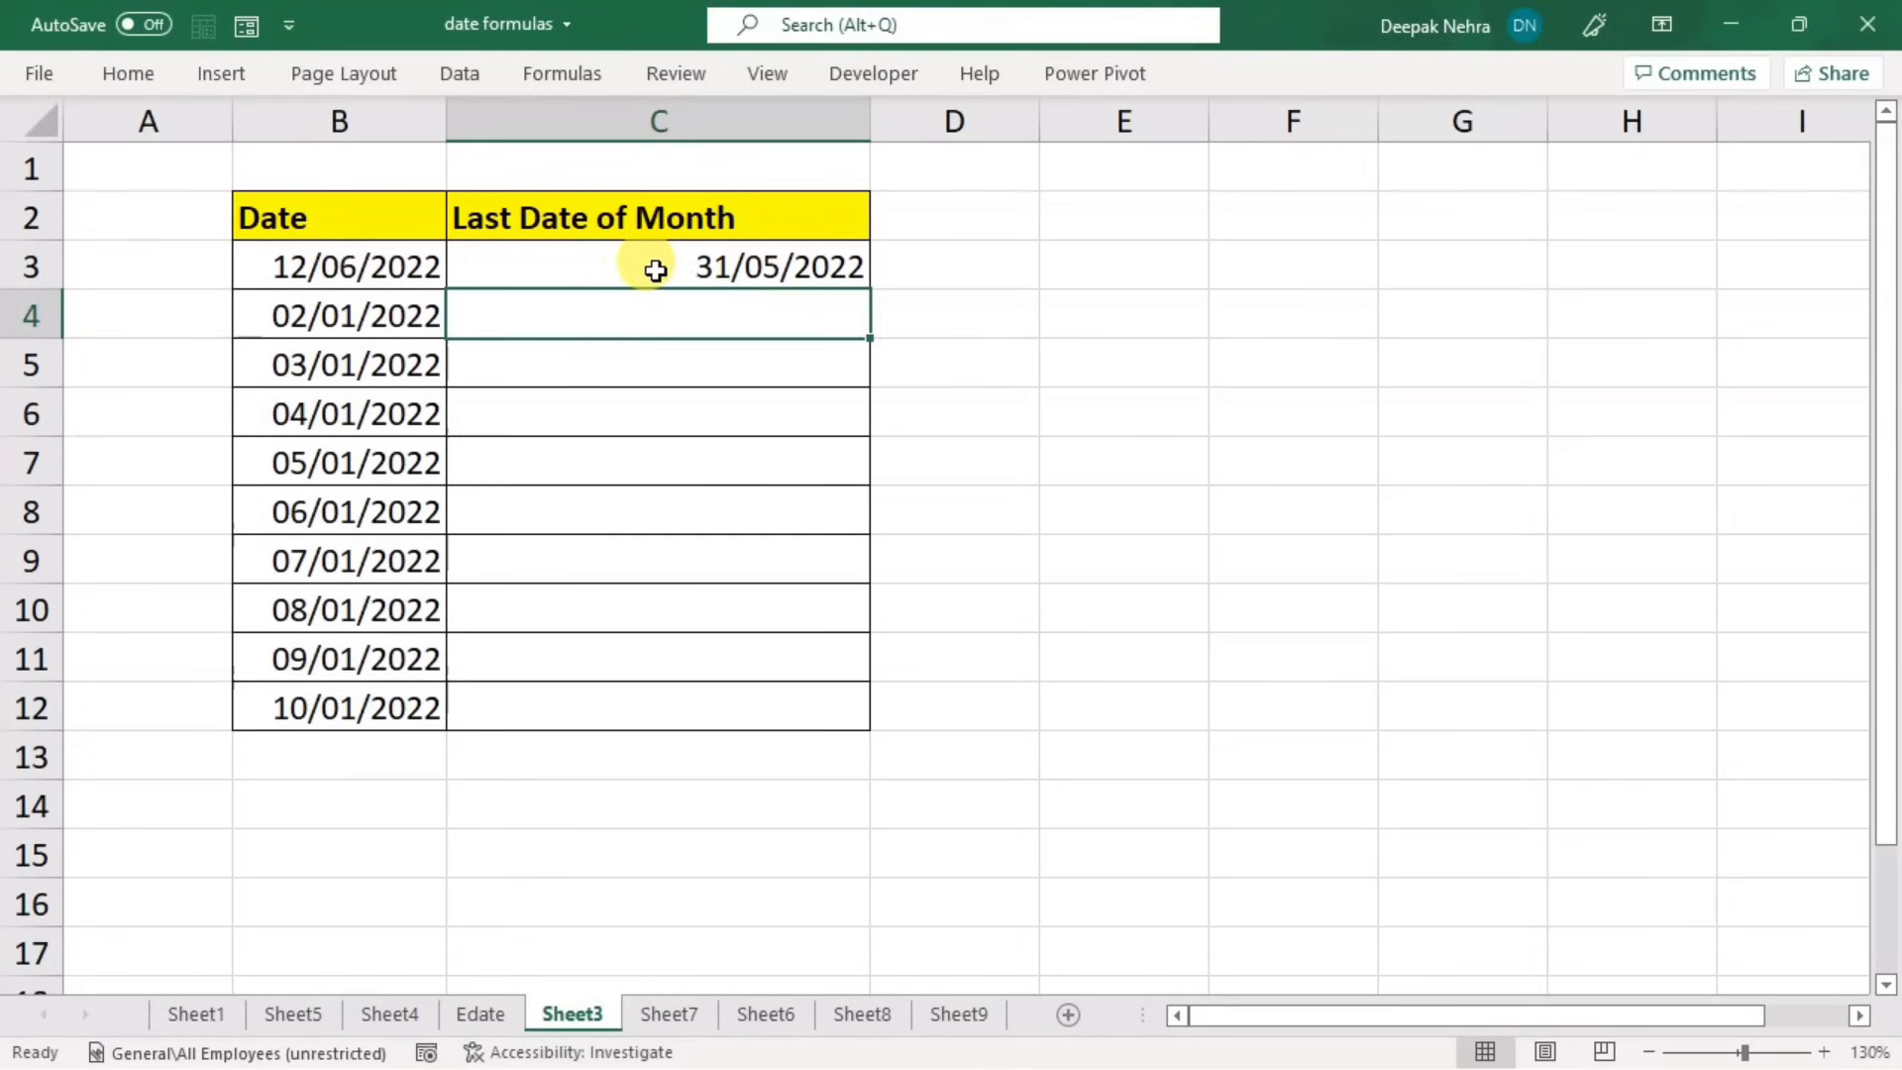
click(359, 272)
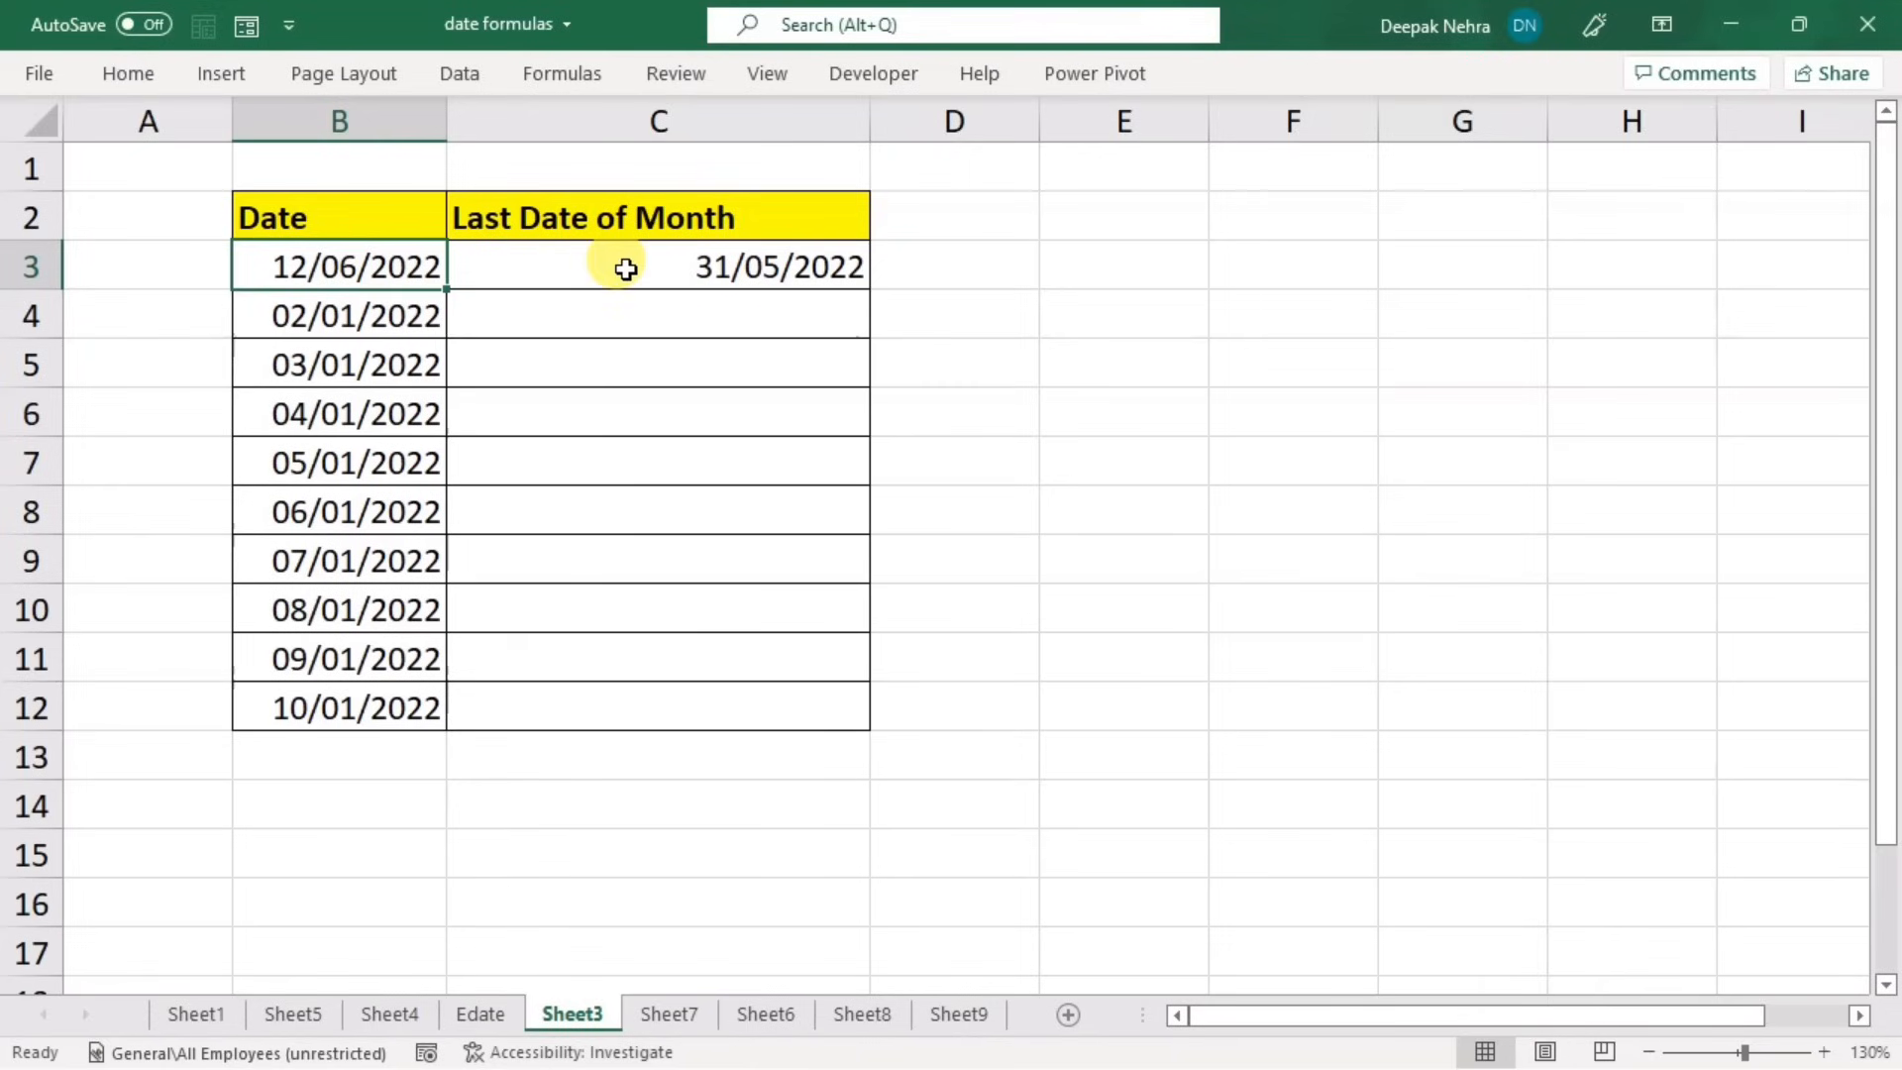
click(668, 266)
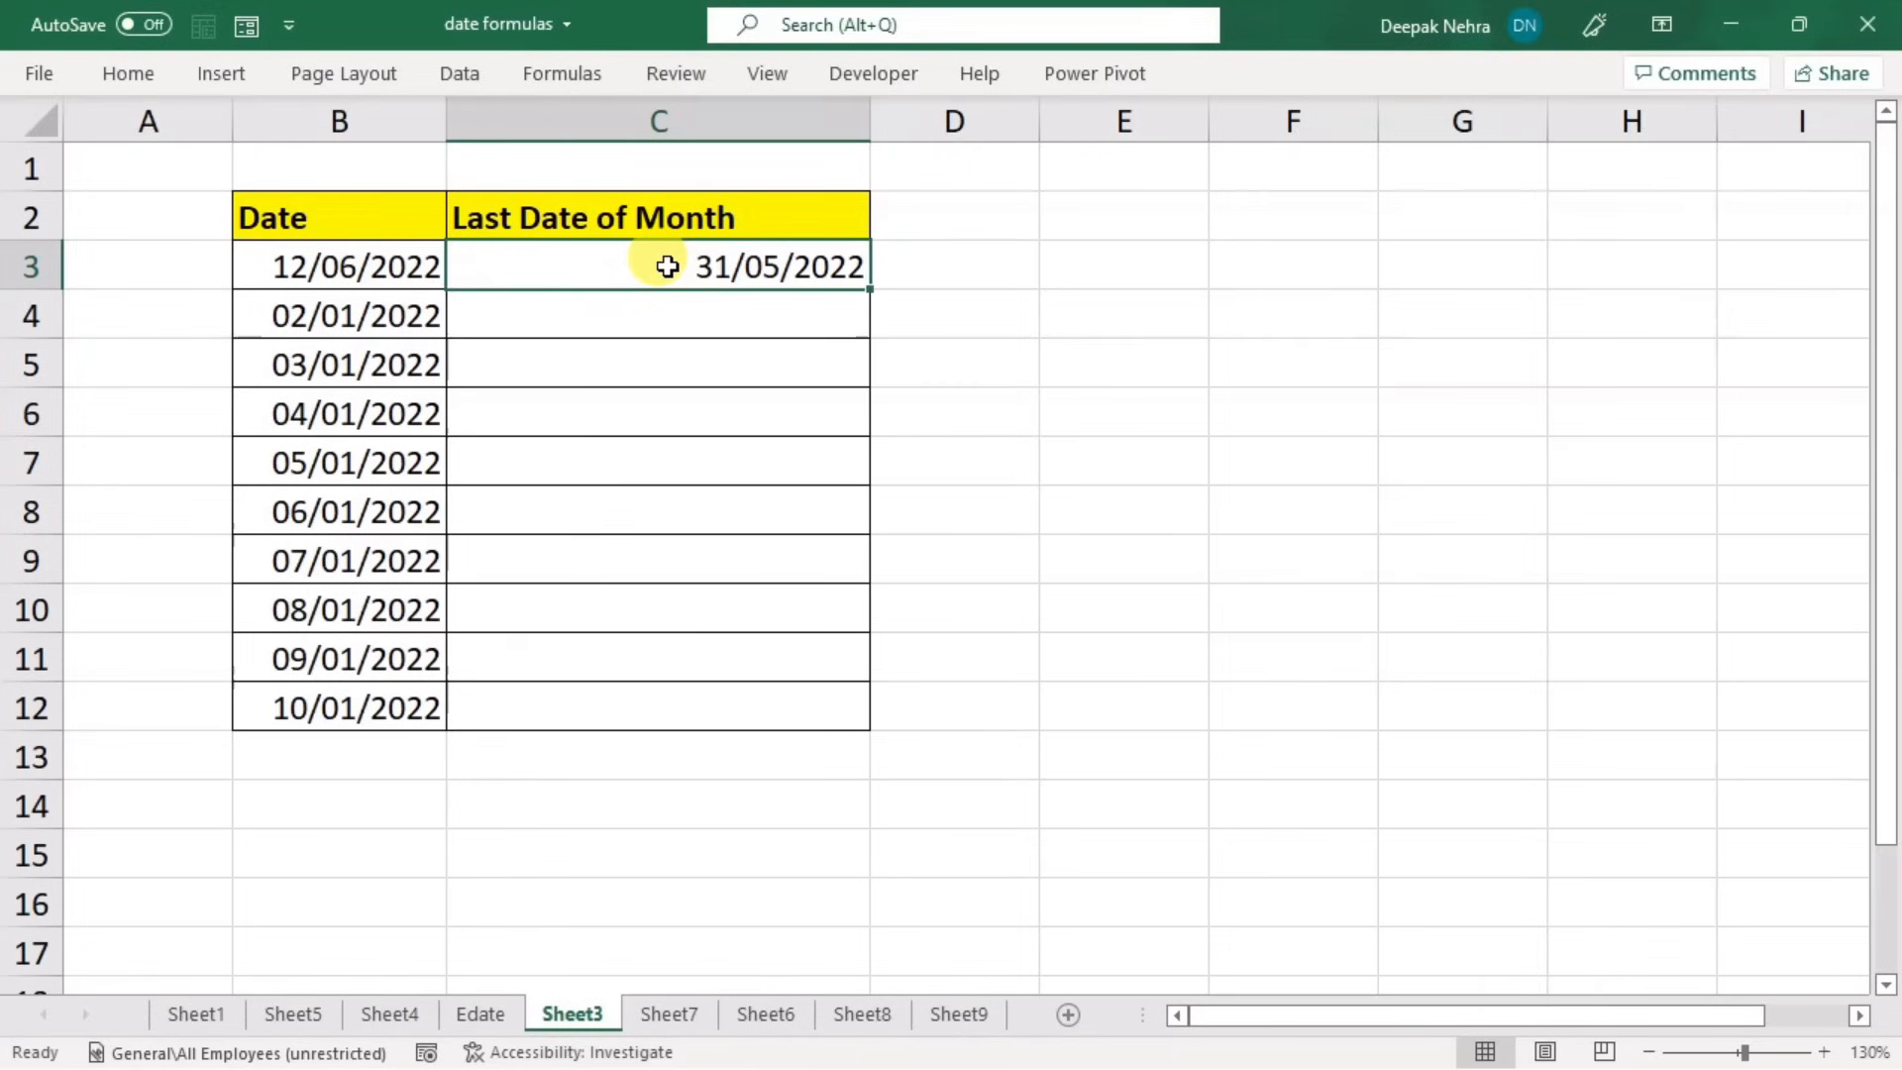
- Clear the EOMONTH formula from C3, leaving the cell empty
double_click(667, 266)
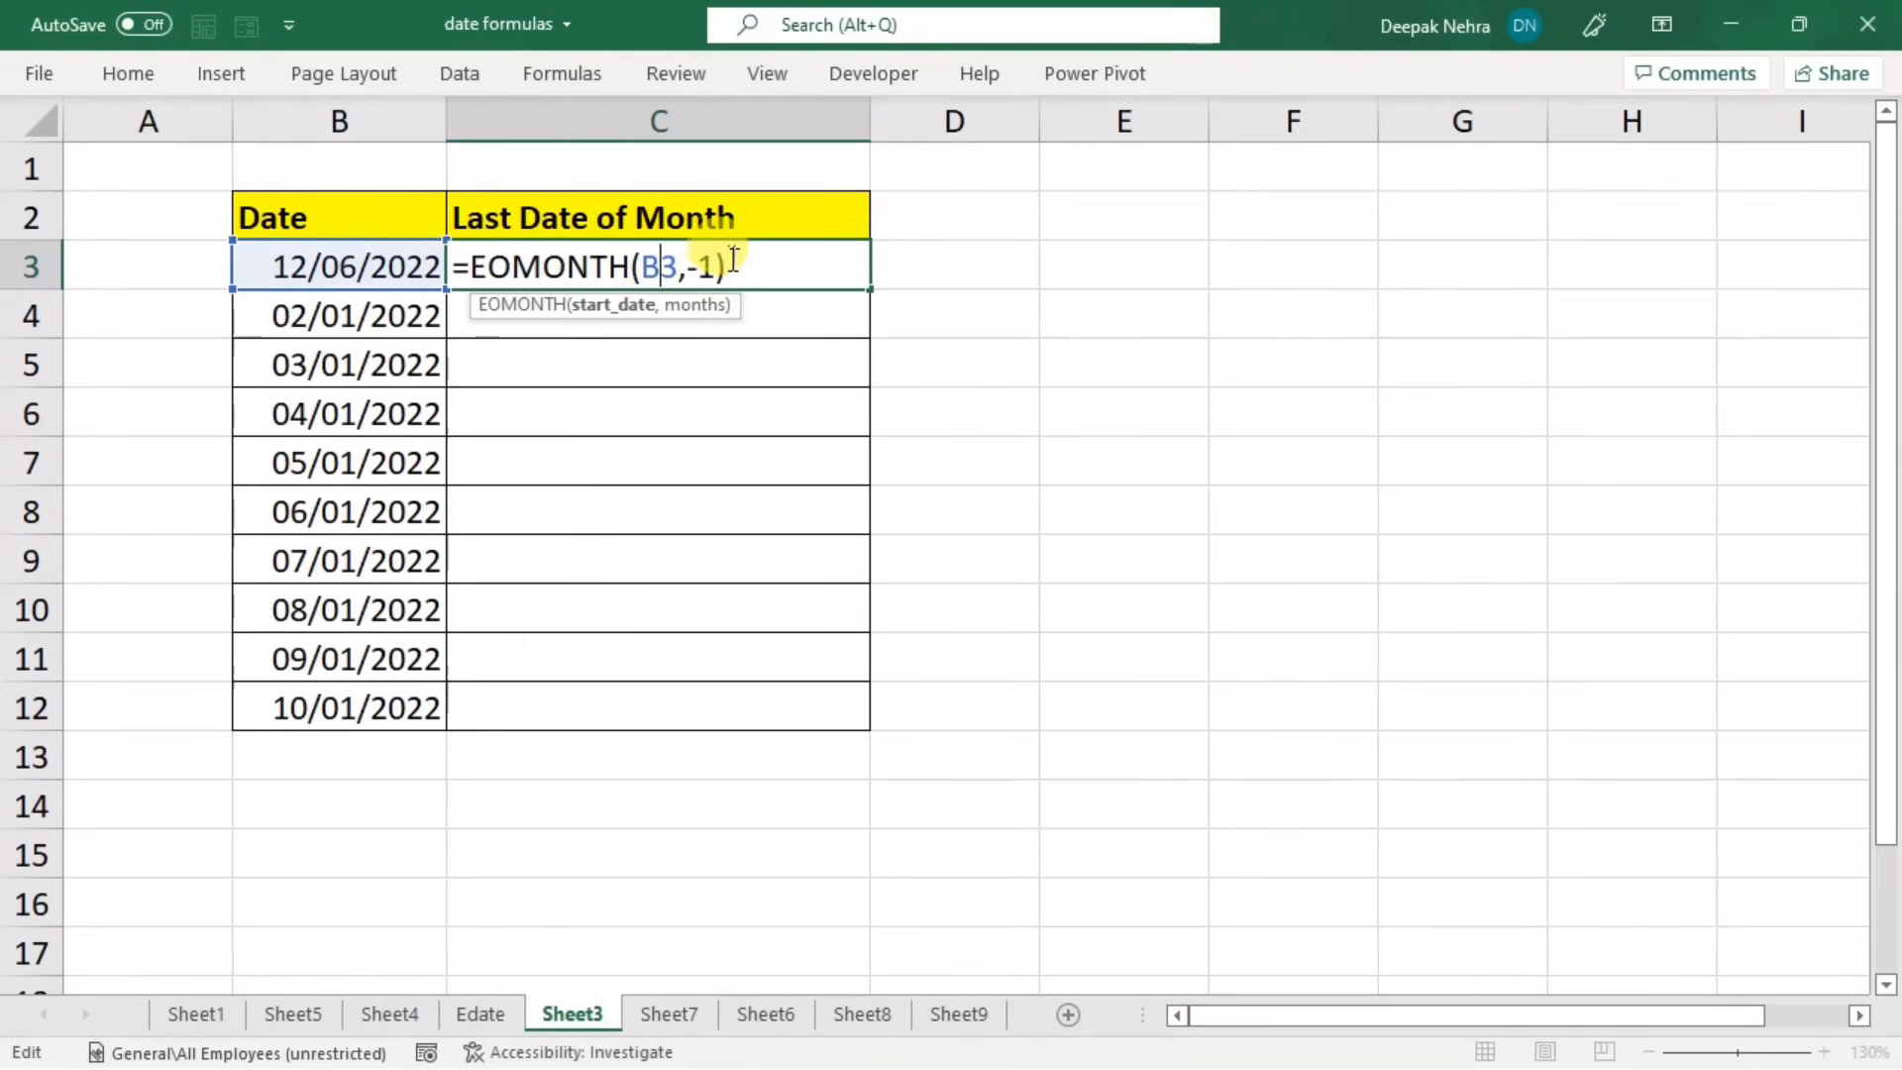
key(BackSpace)
key(BackSpace)
key(BackSpace)
key(BackSpace)
key(BackSpace)
key(BackSpace)
key(BackSpace)
key(BackSpace)
key(BackSpace)
key(BackSpace)
key(BackSpace)
key(BackSpace)
key(BackSpace)
key(BackSpace)
key(BackSpace)
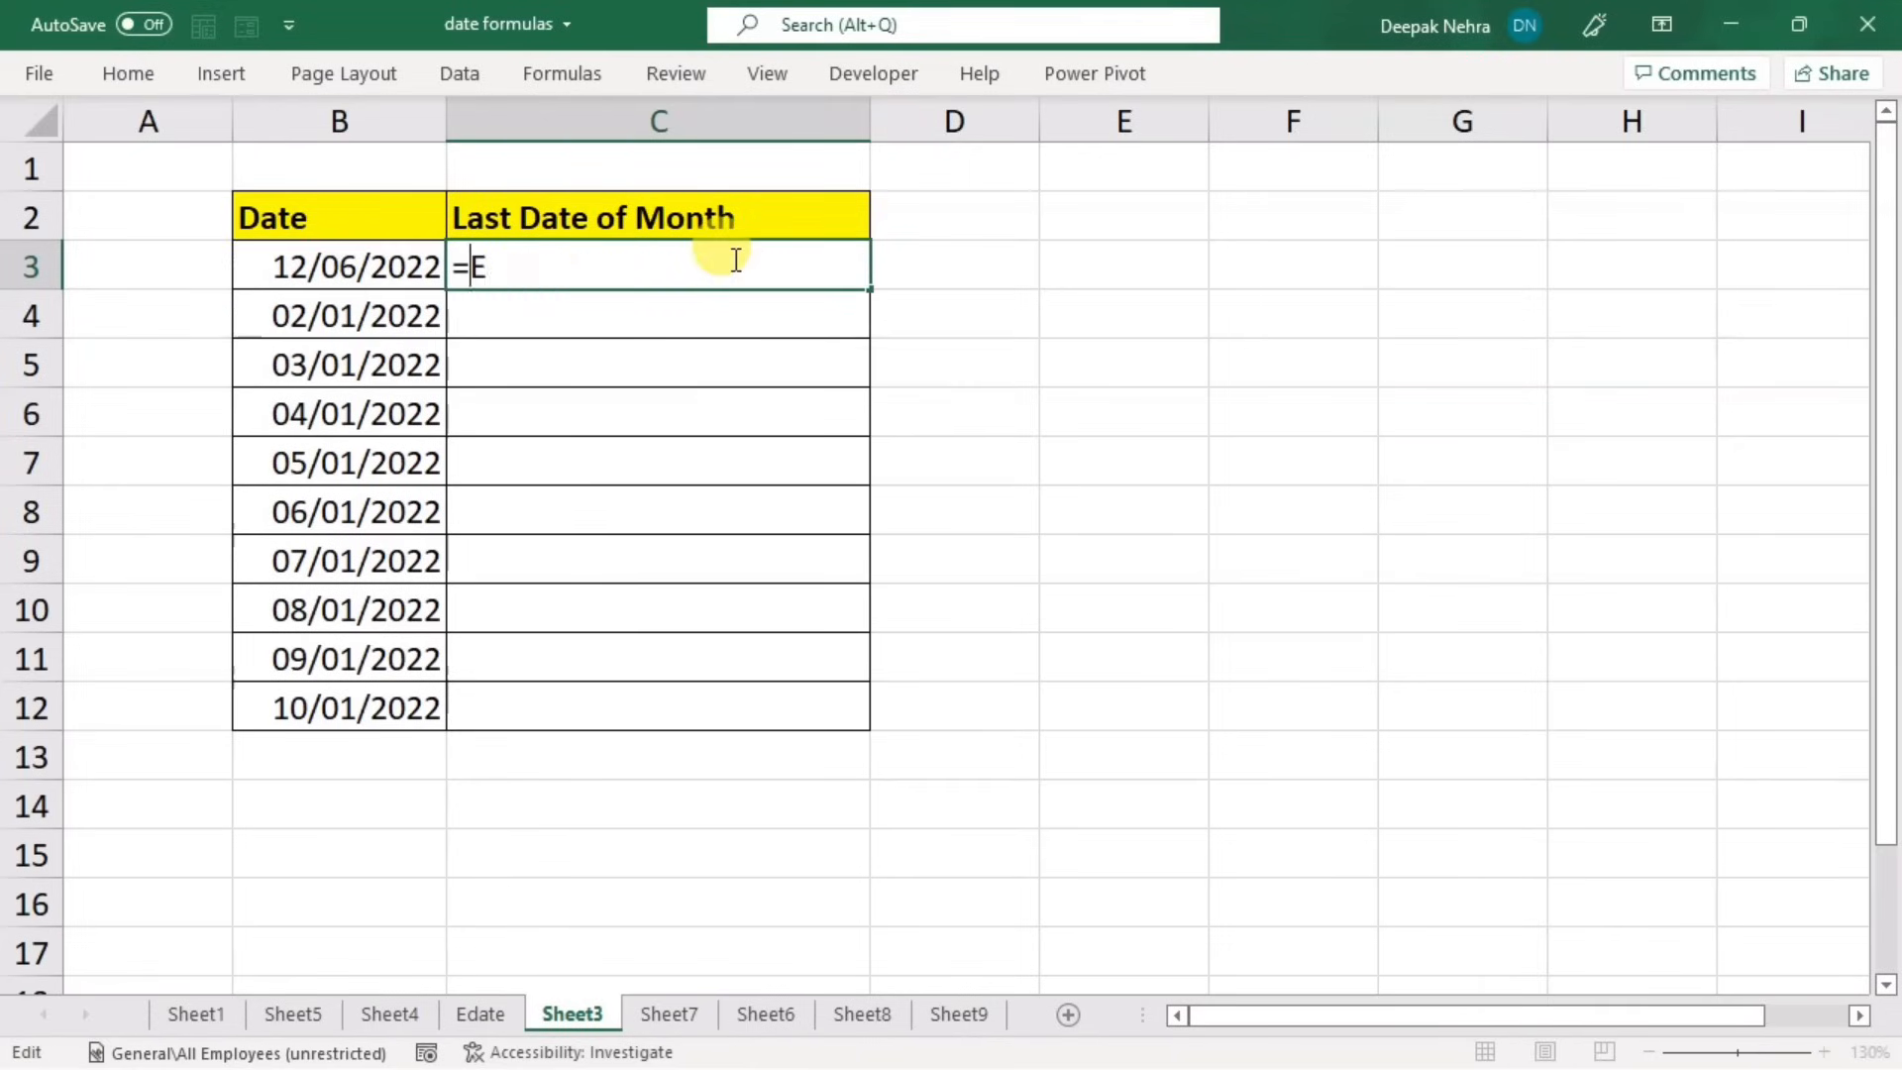
click(1011, 433)
- Enter =EOMONTH(B3,0) in C3 to calculate the last date of the month for the date in B3
click(657, 265)
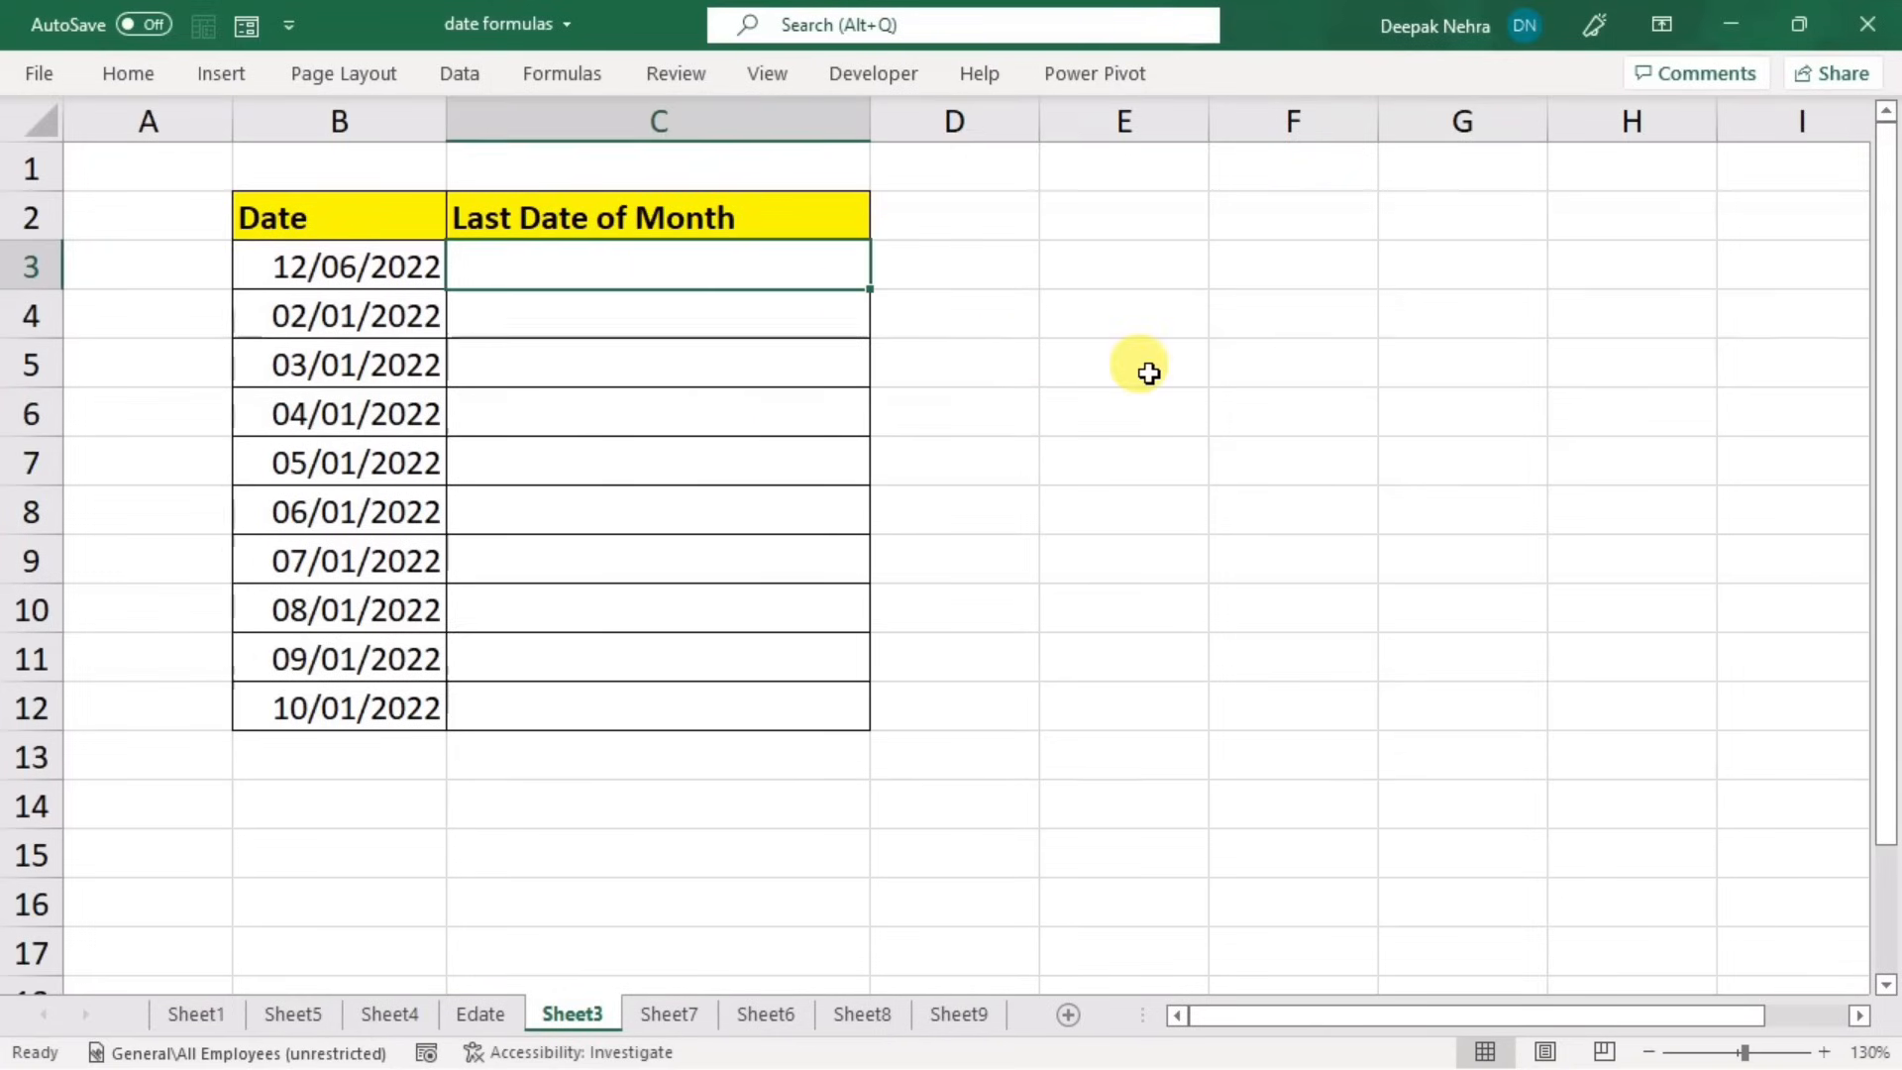
text(=eom)
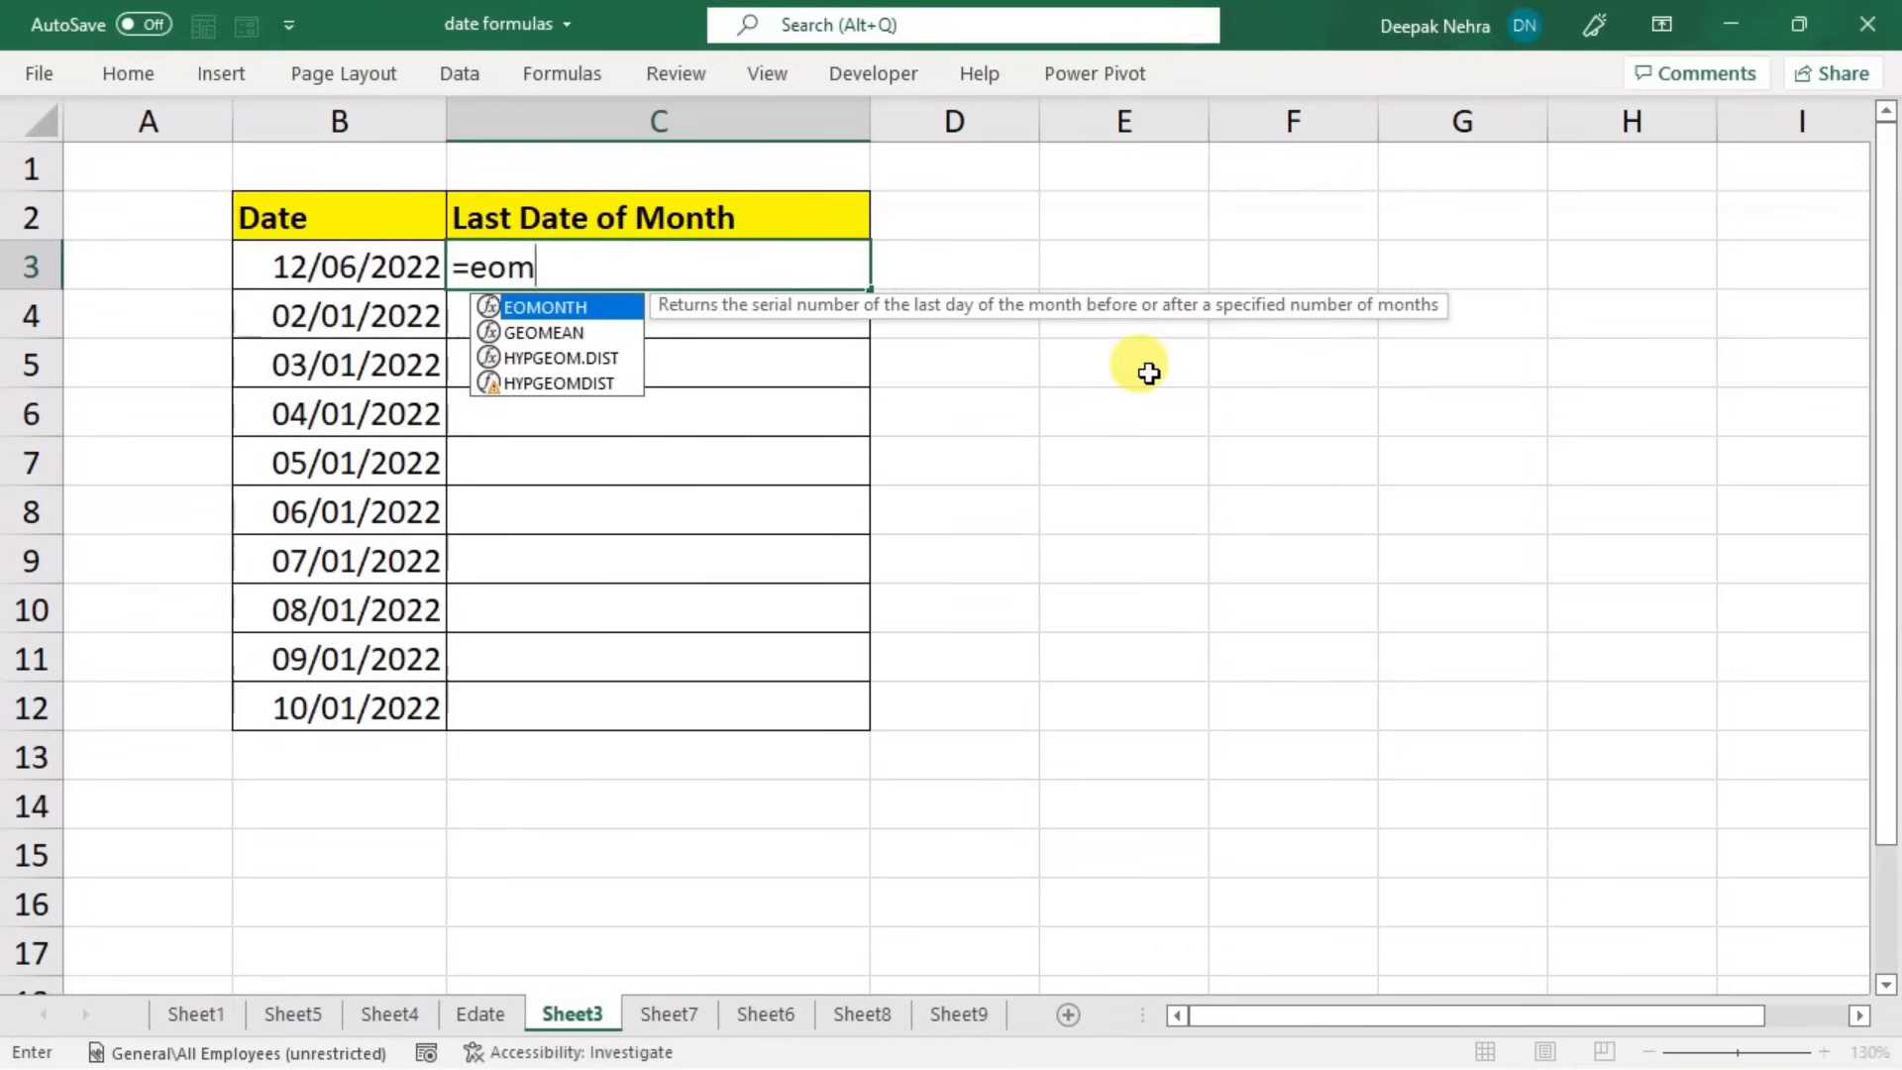
key(Tab)
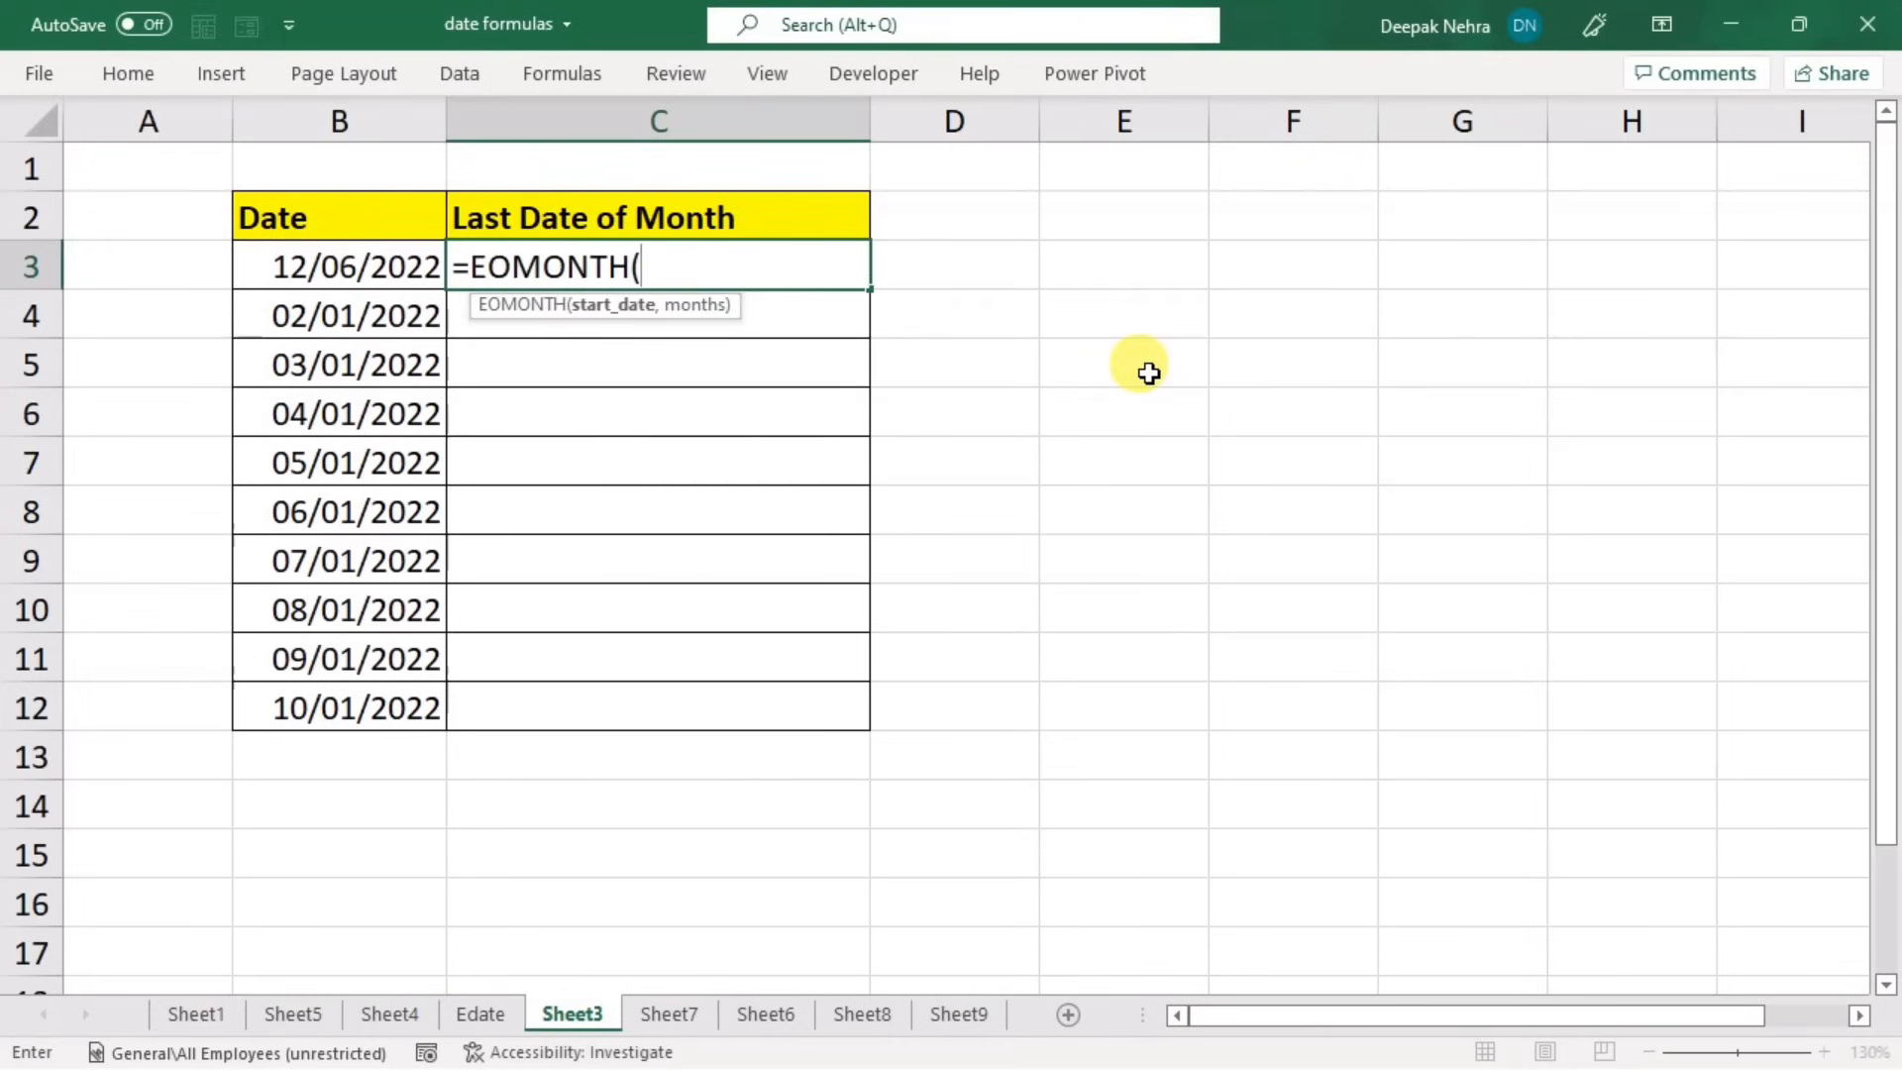
click(350, 272)
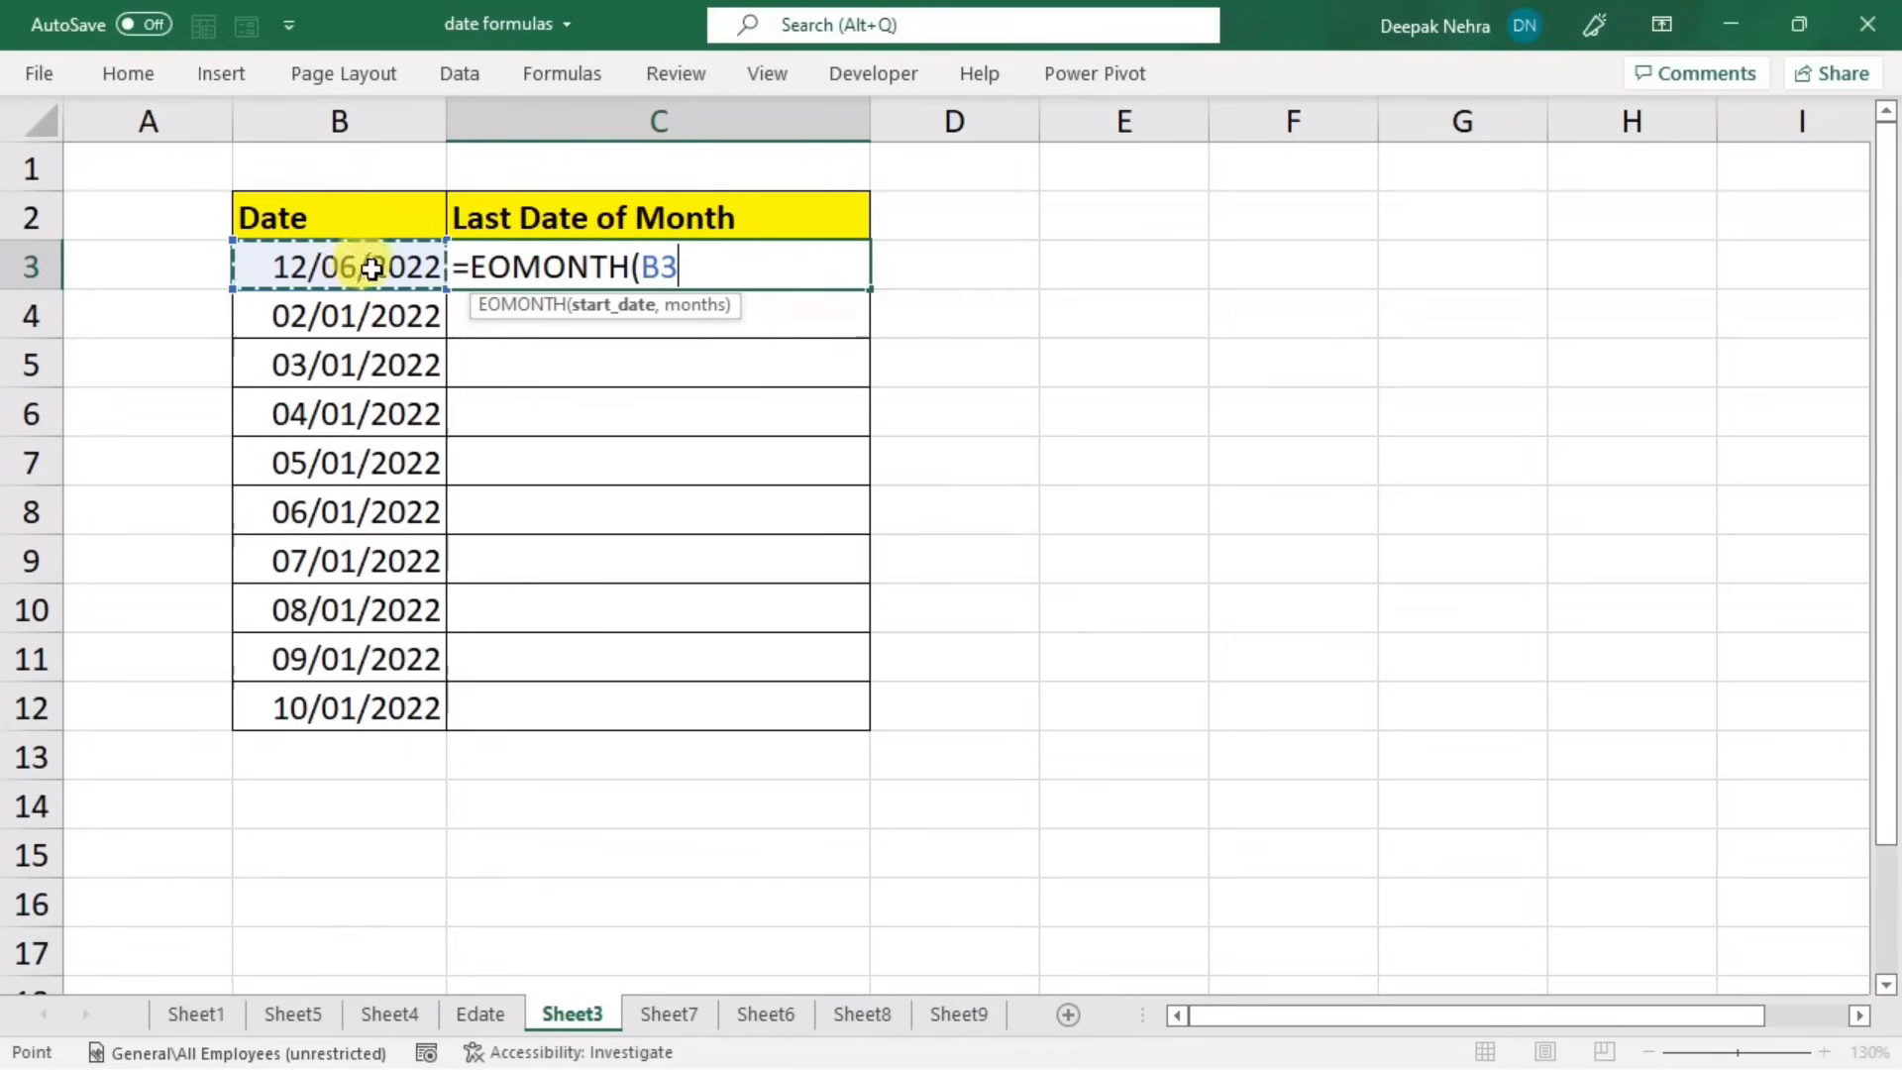
text(,)
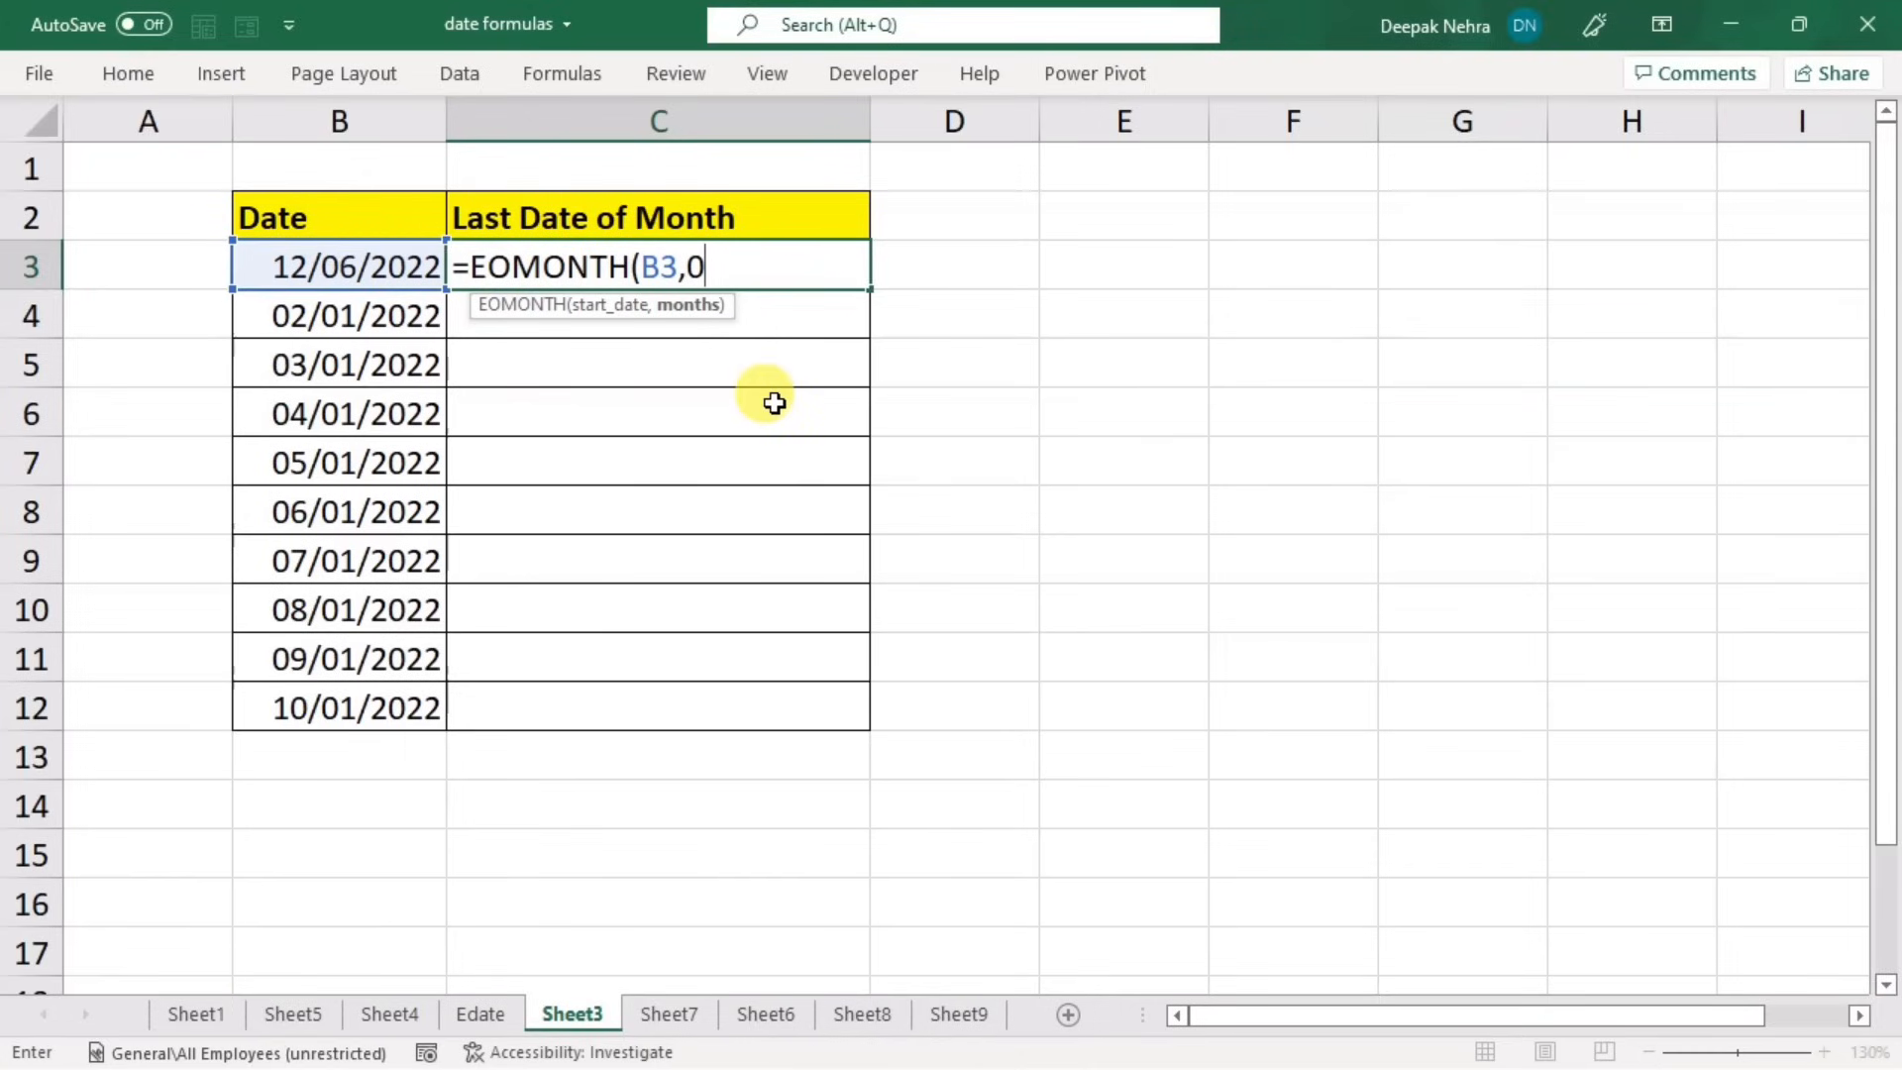
text(0))
key(Return)
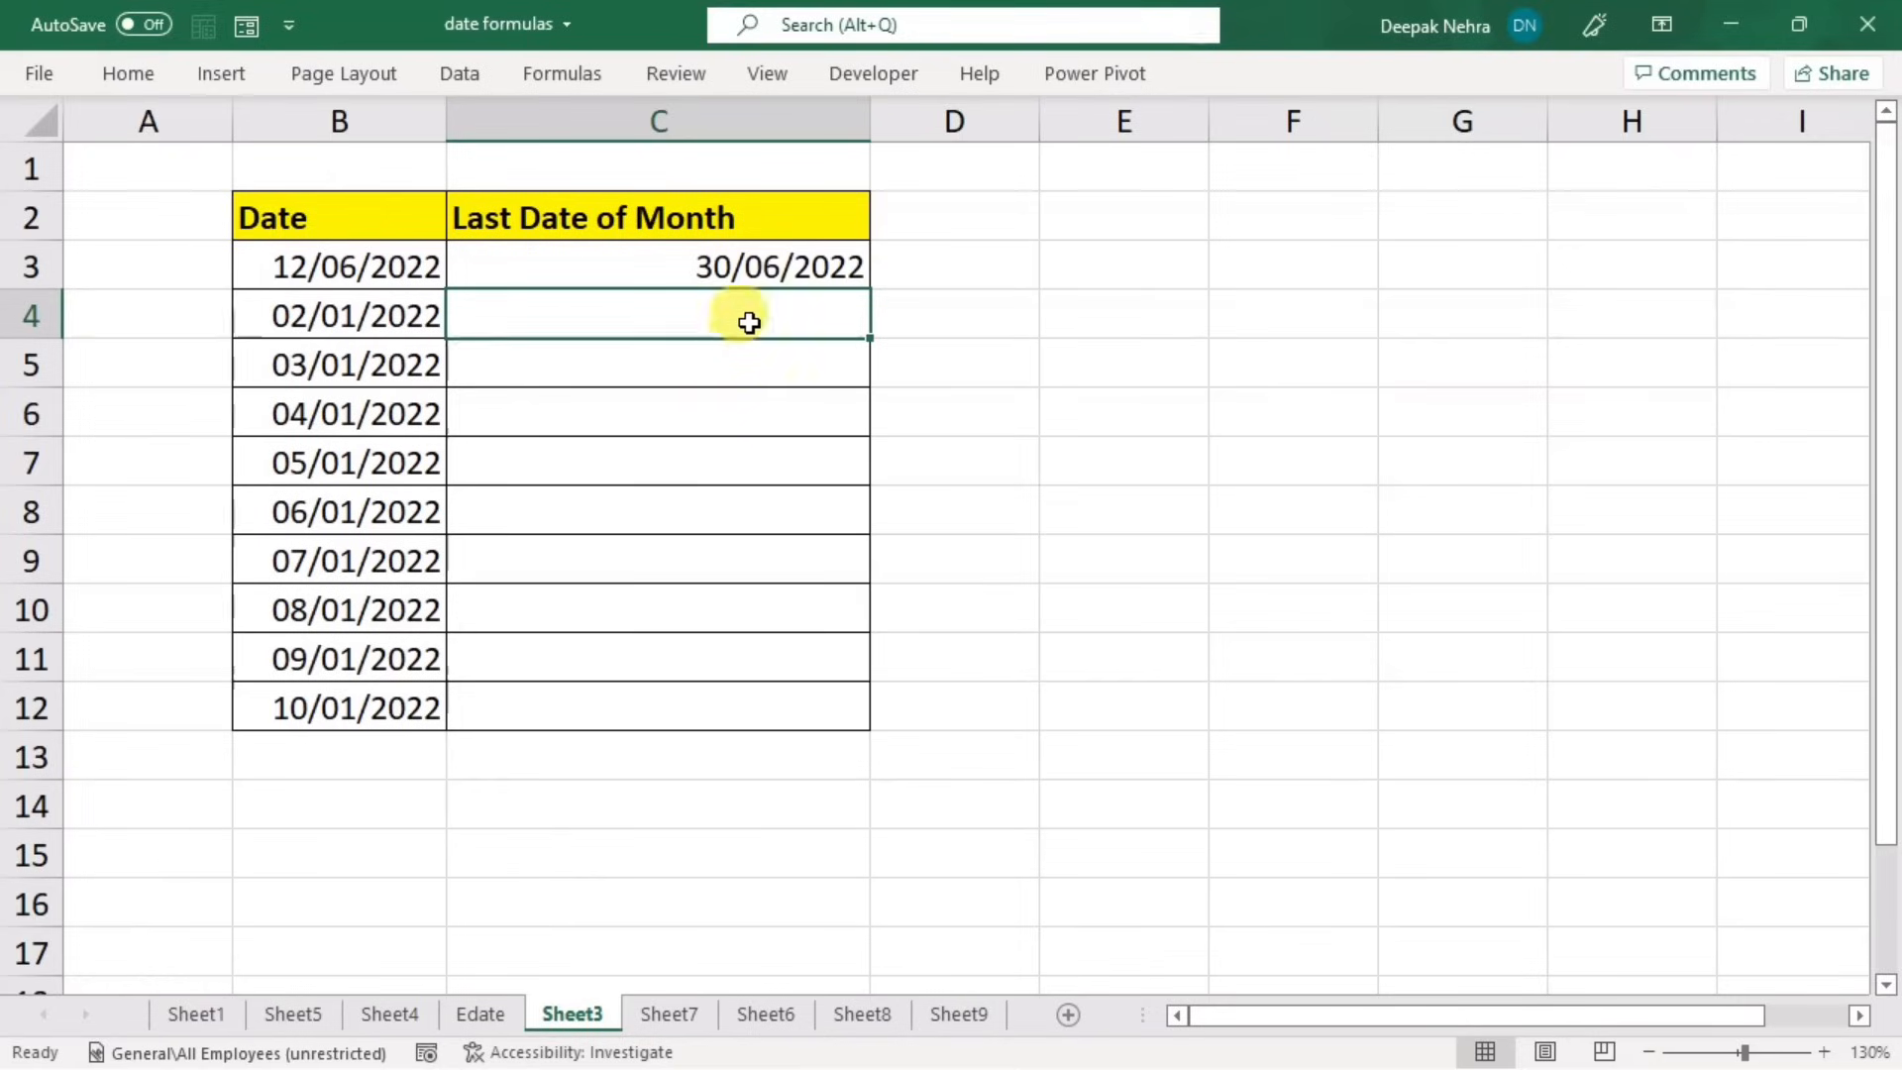
- Set the months argument of the EOMONTH formula in C3 to -1 to return the previous month's last date
click(776, 275)
double_click(673, 280)
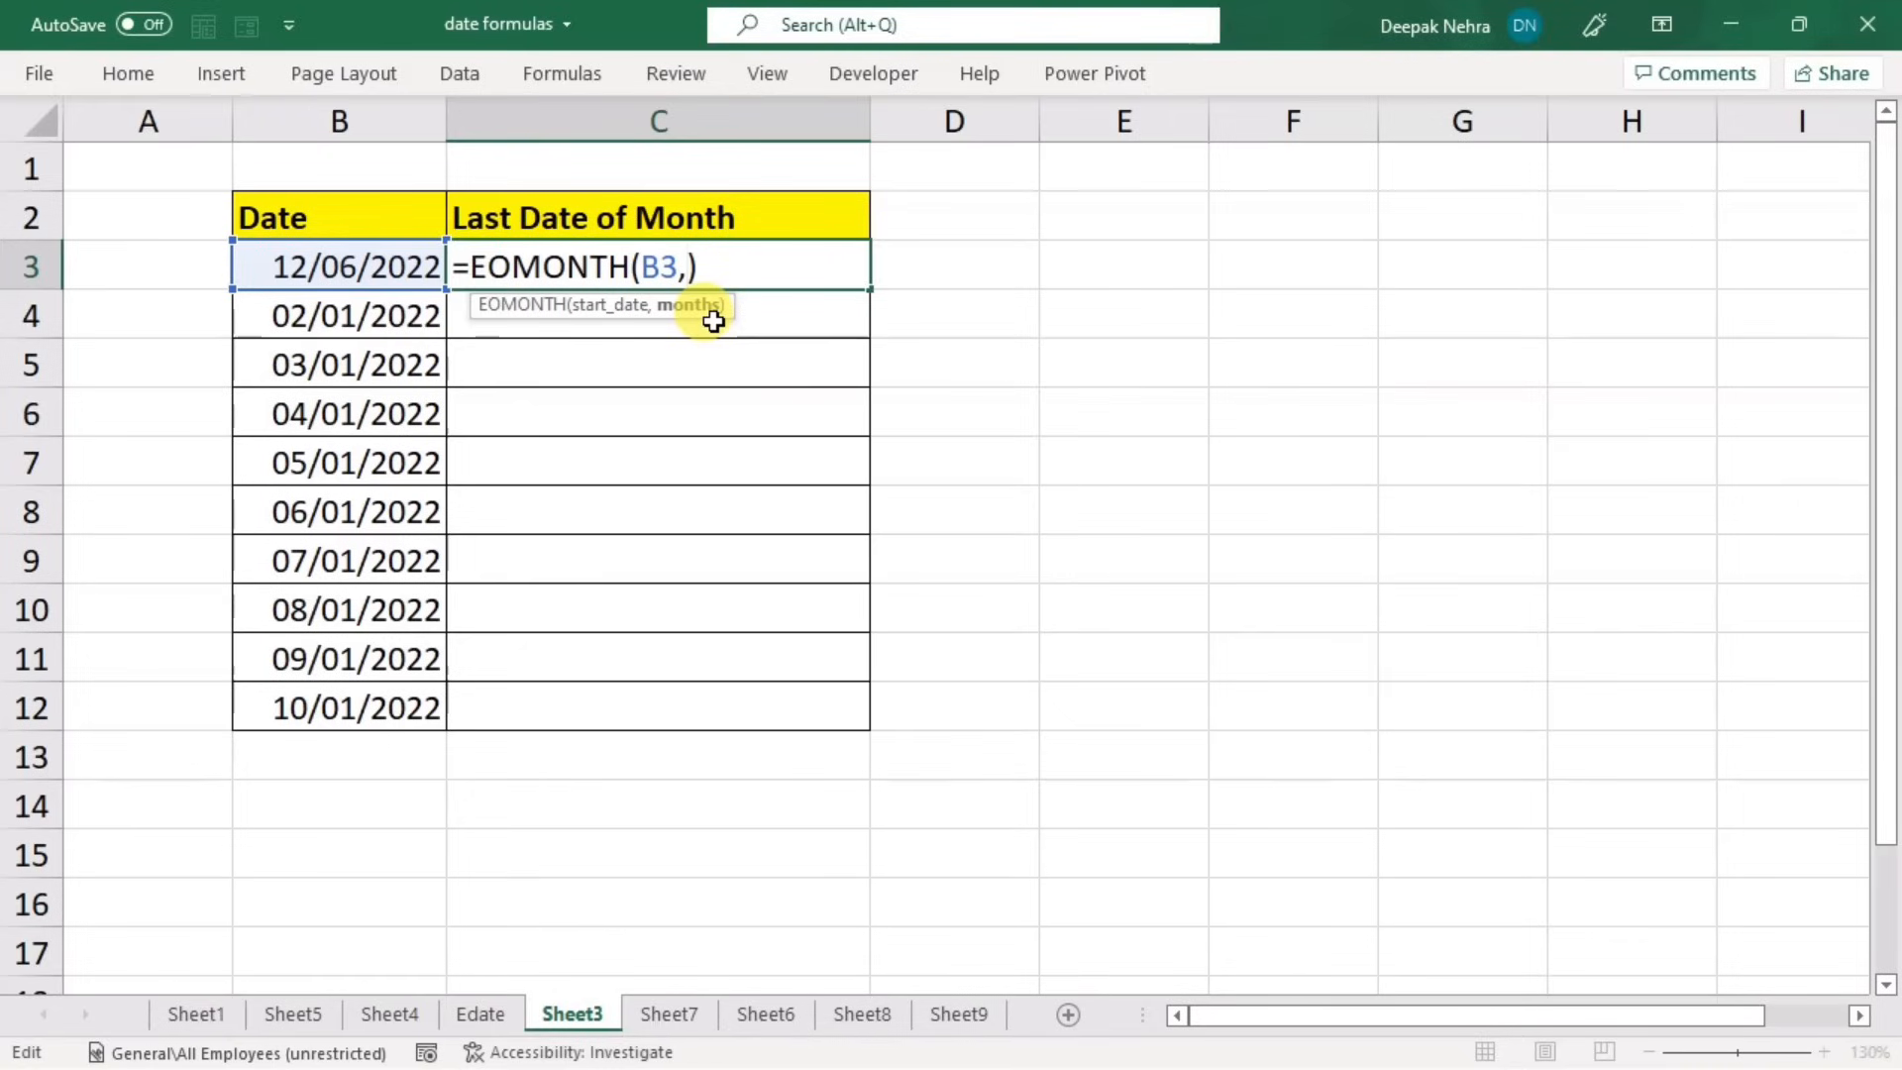
text(-1)
key(Return)
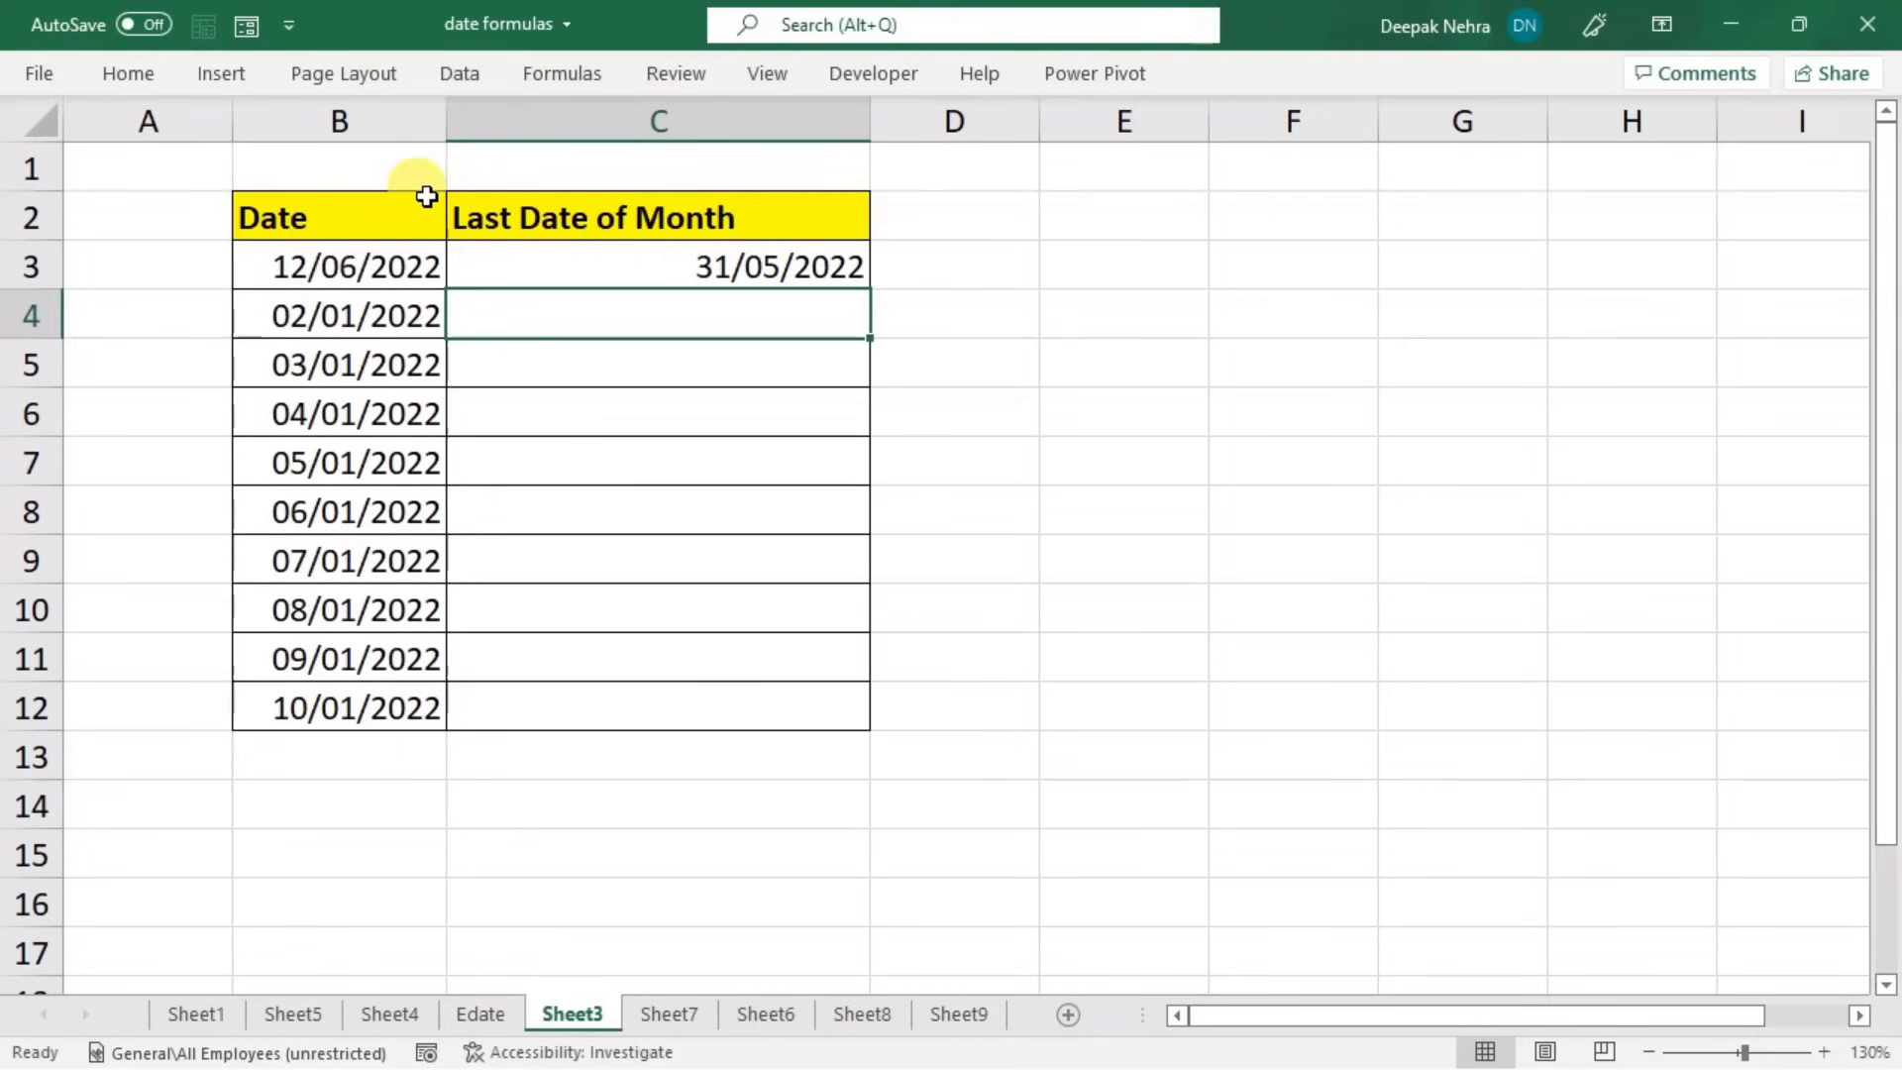
- Append +1 to the EOMONTH formula in C3 so it returns the first date of the month in B3
click(802, 268)
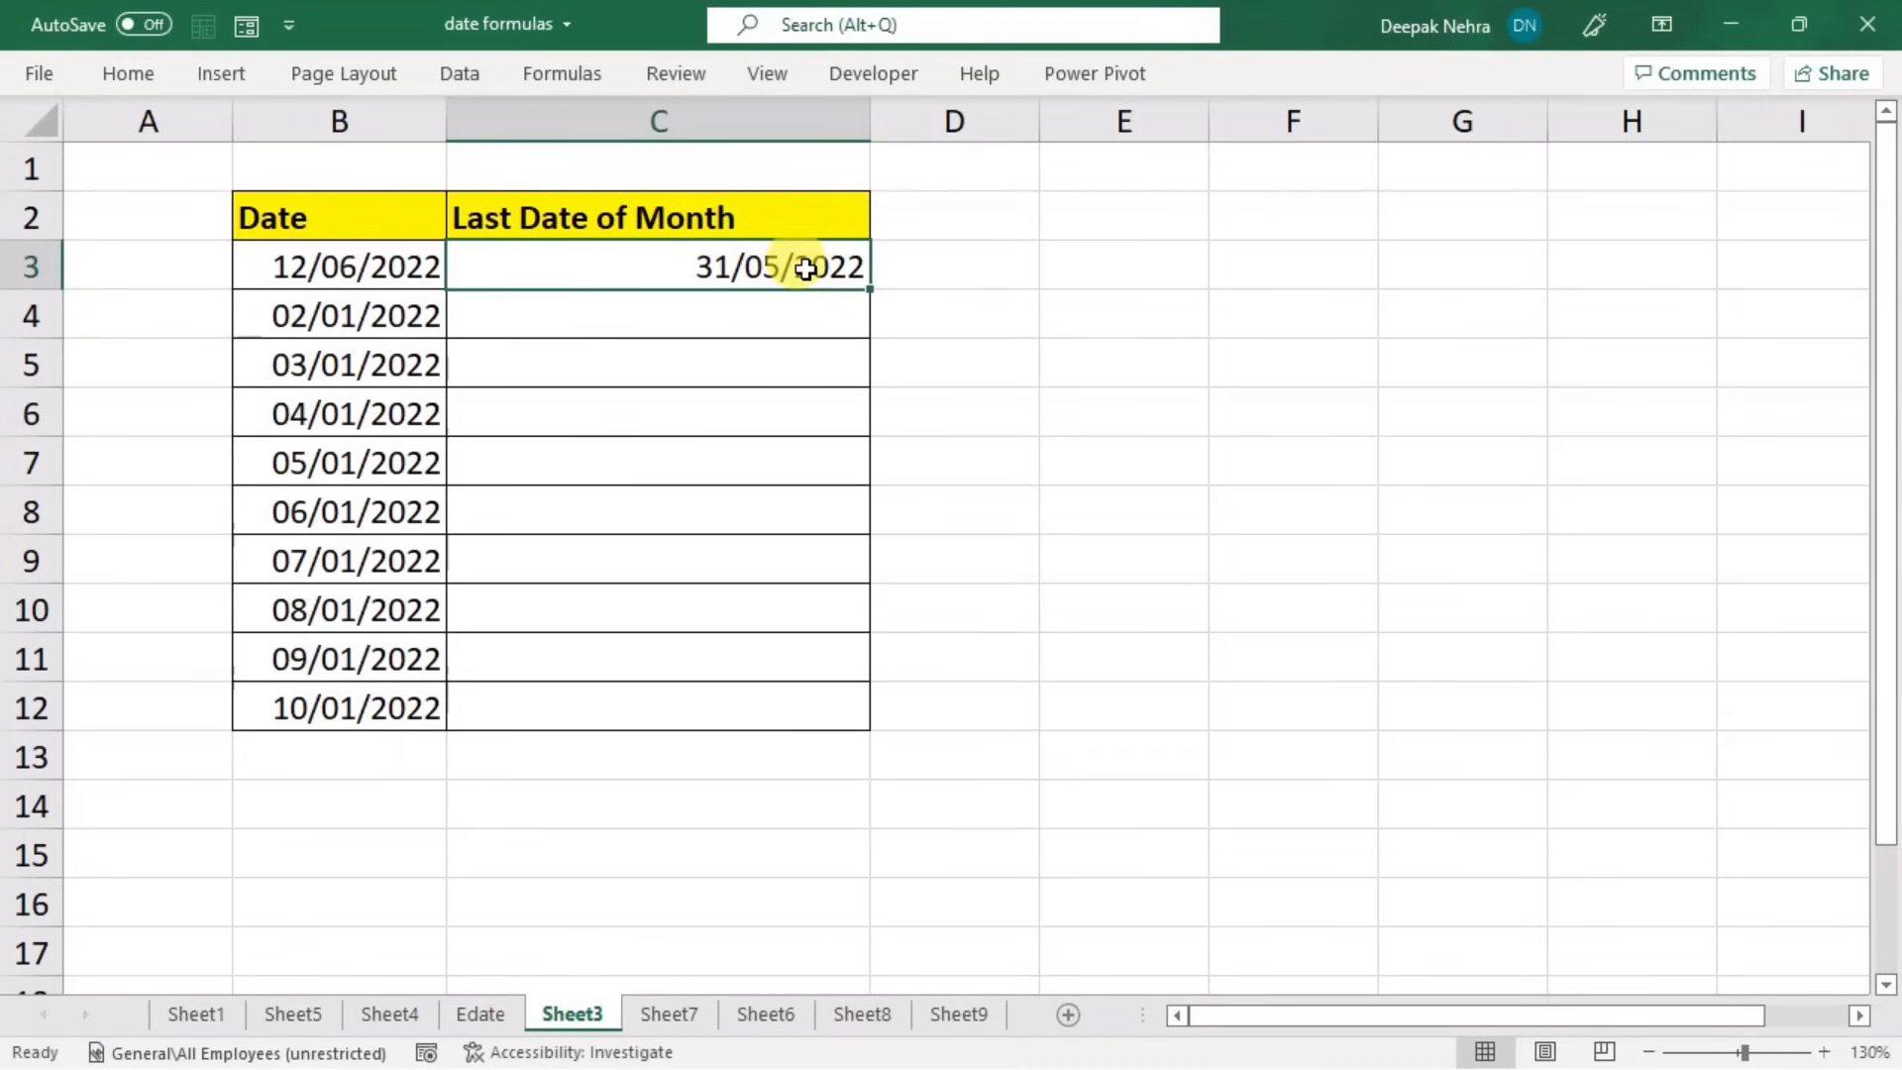
double_click(772, 279)
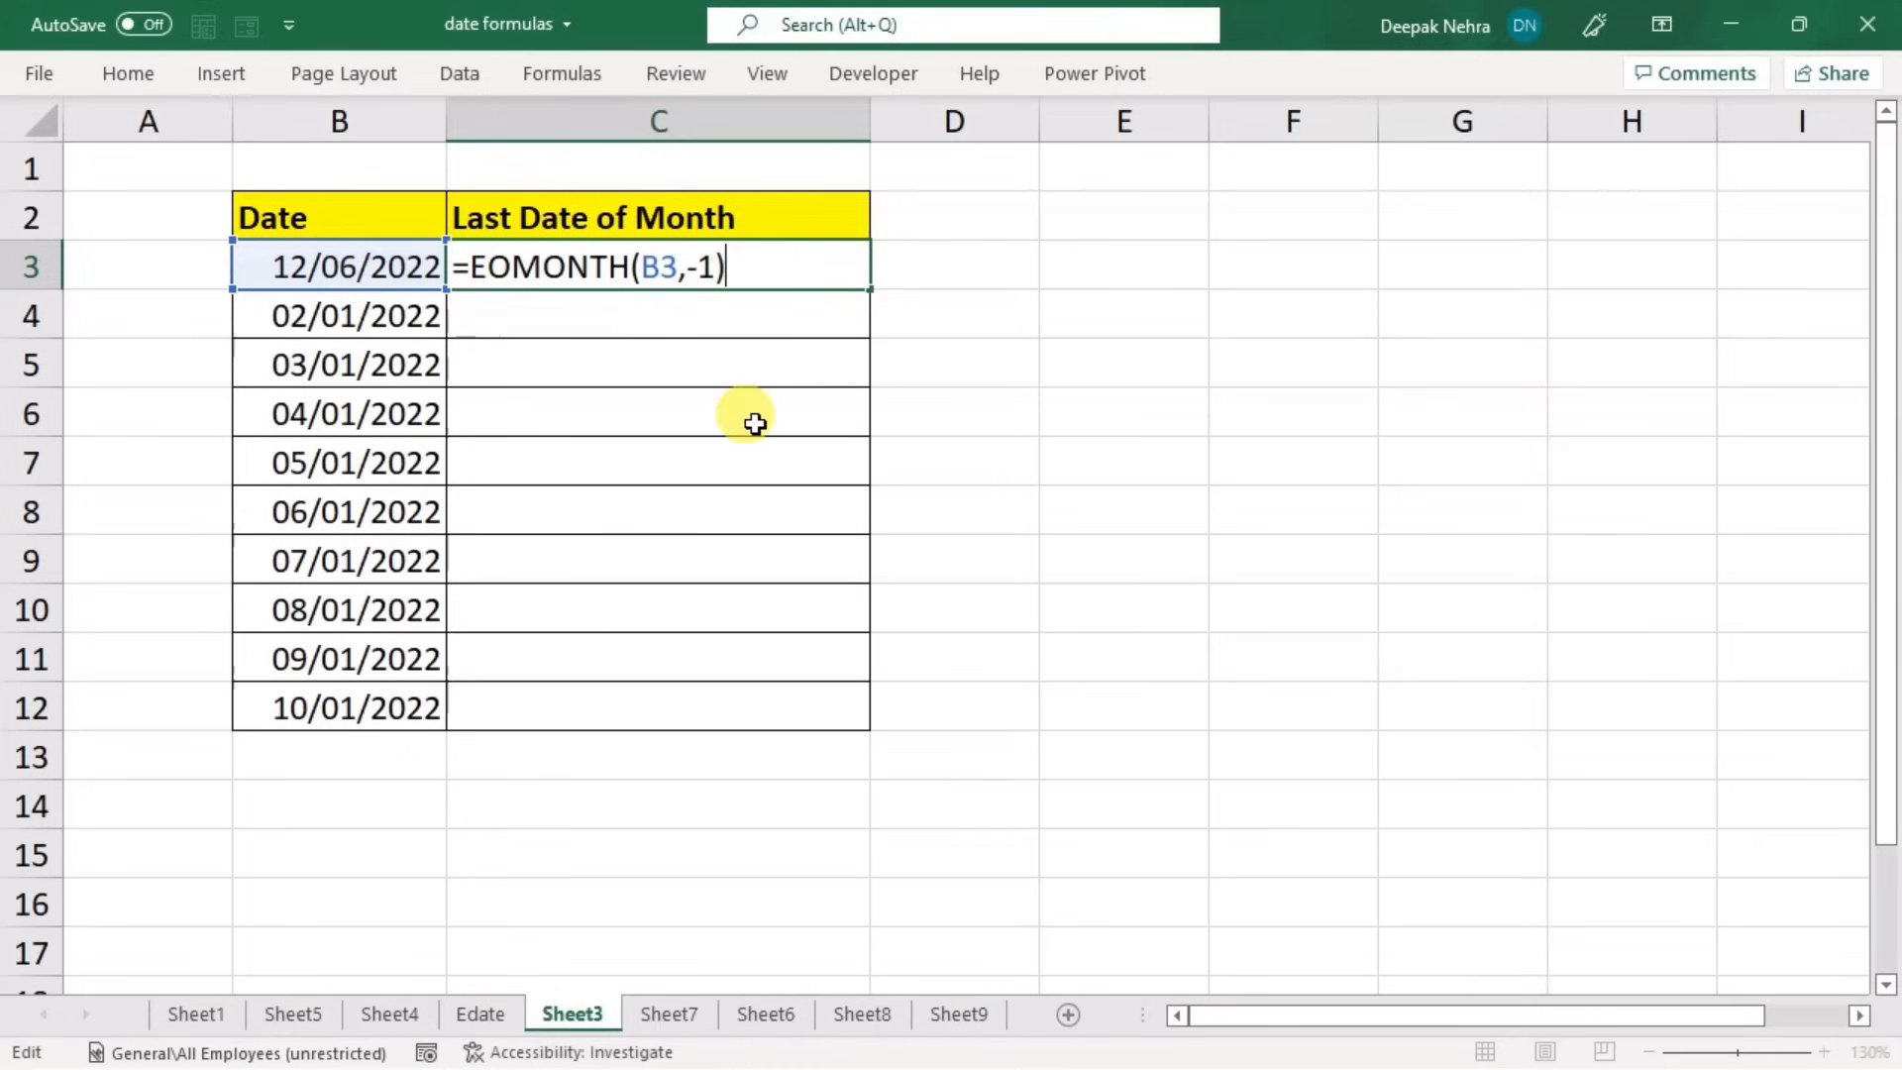
text(+1)
key(Return)
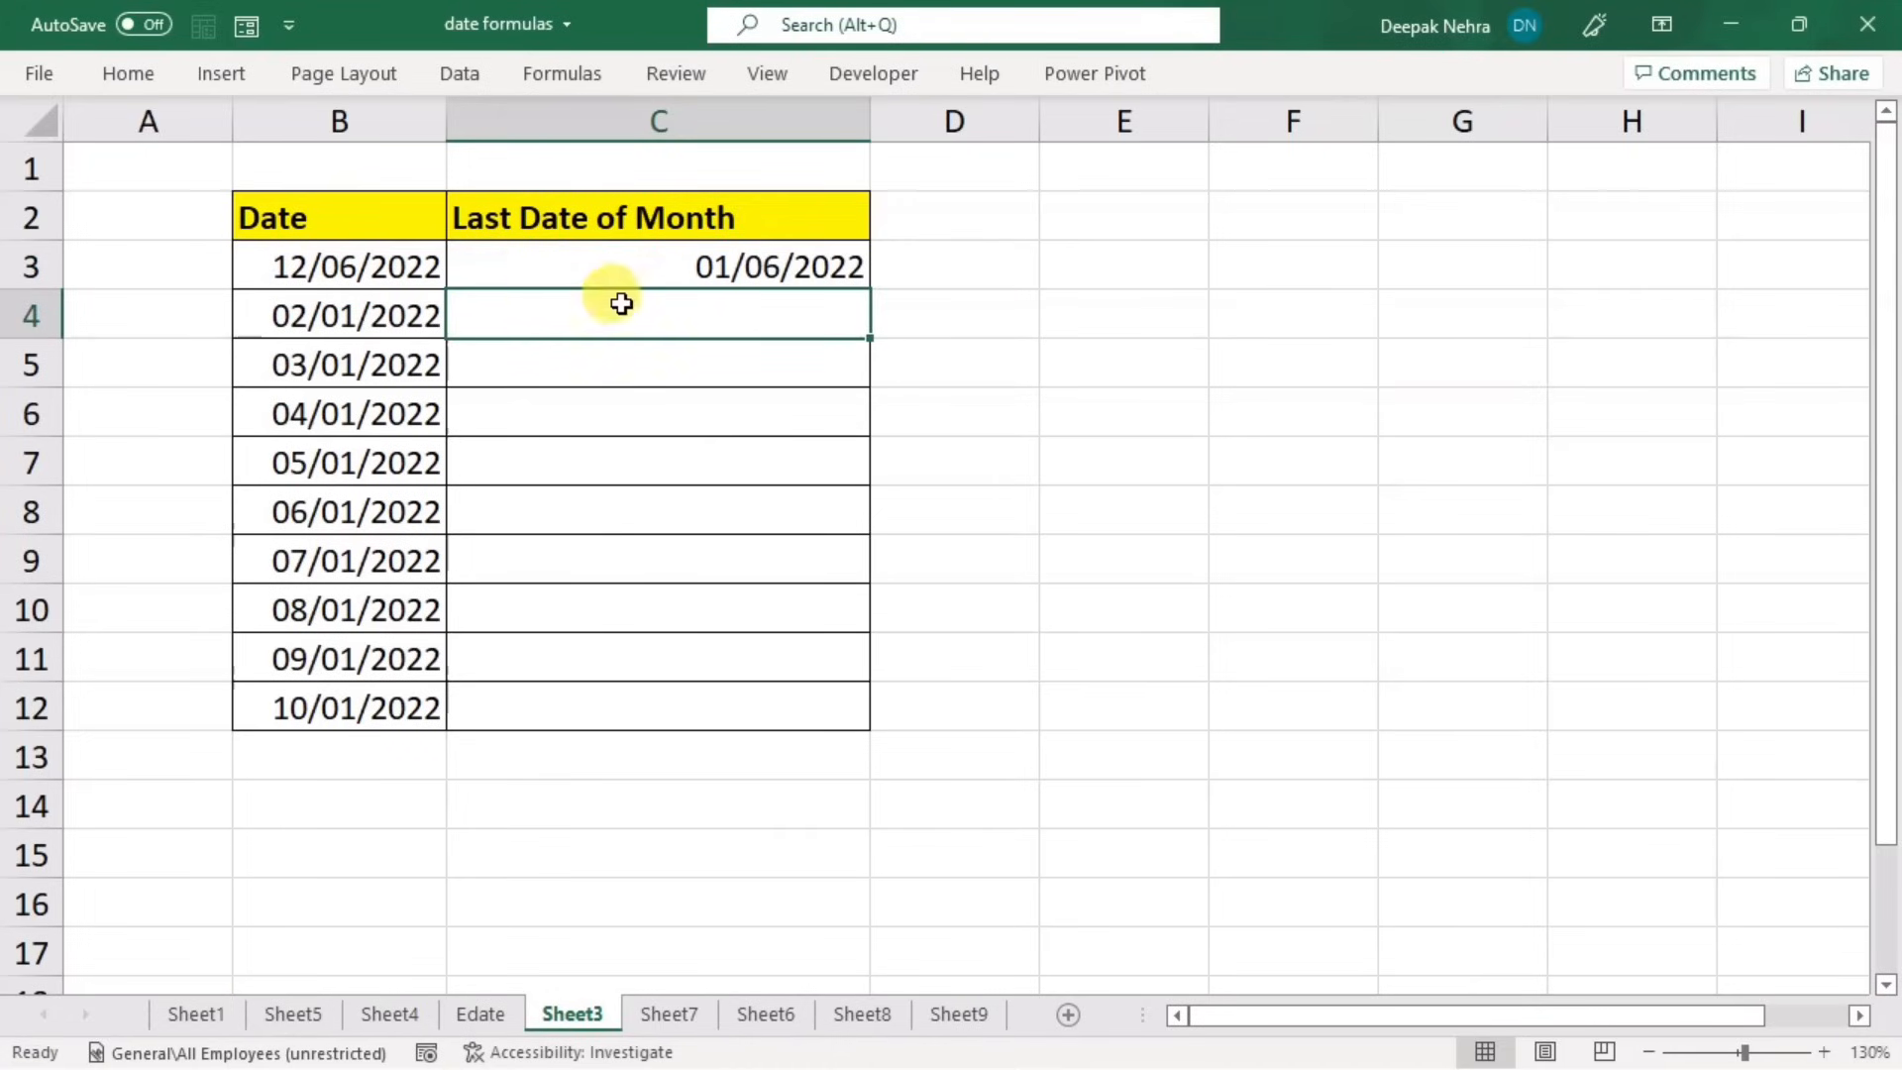
- Fill the first-date-of-month formula from C3 down through C12
click(818, 269)
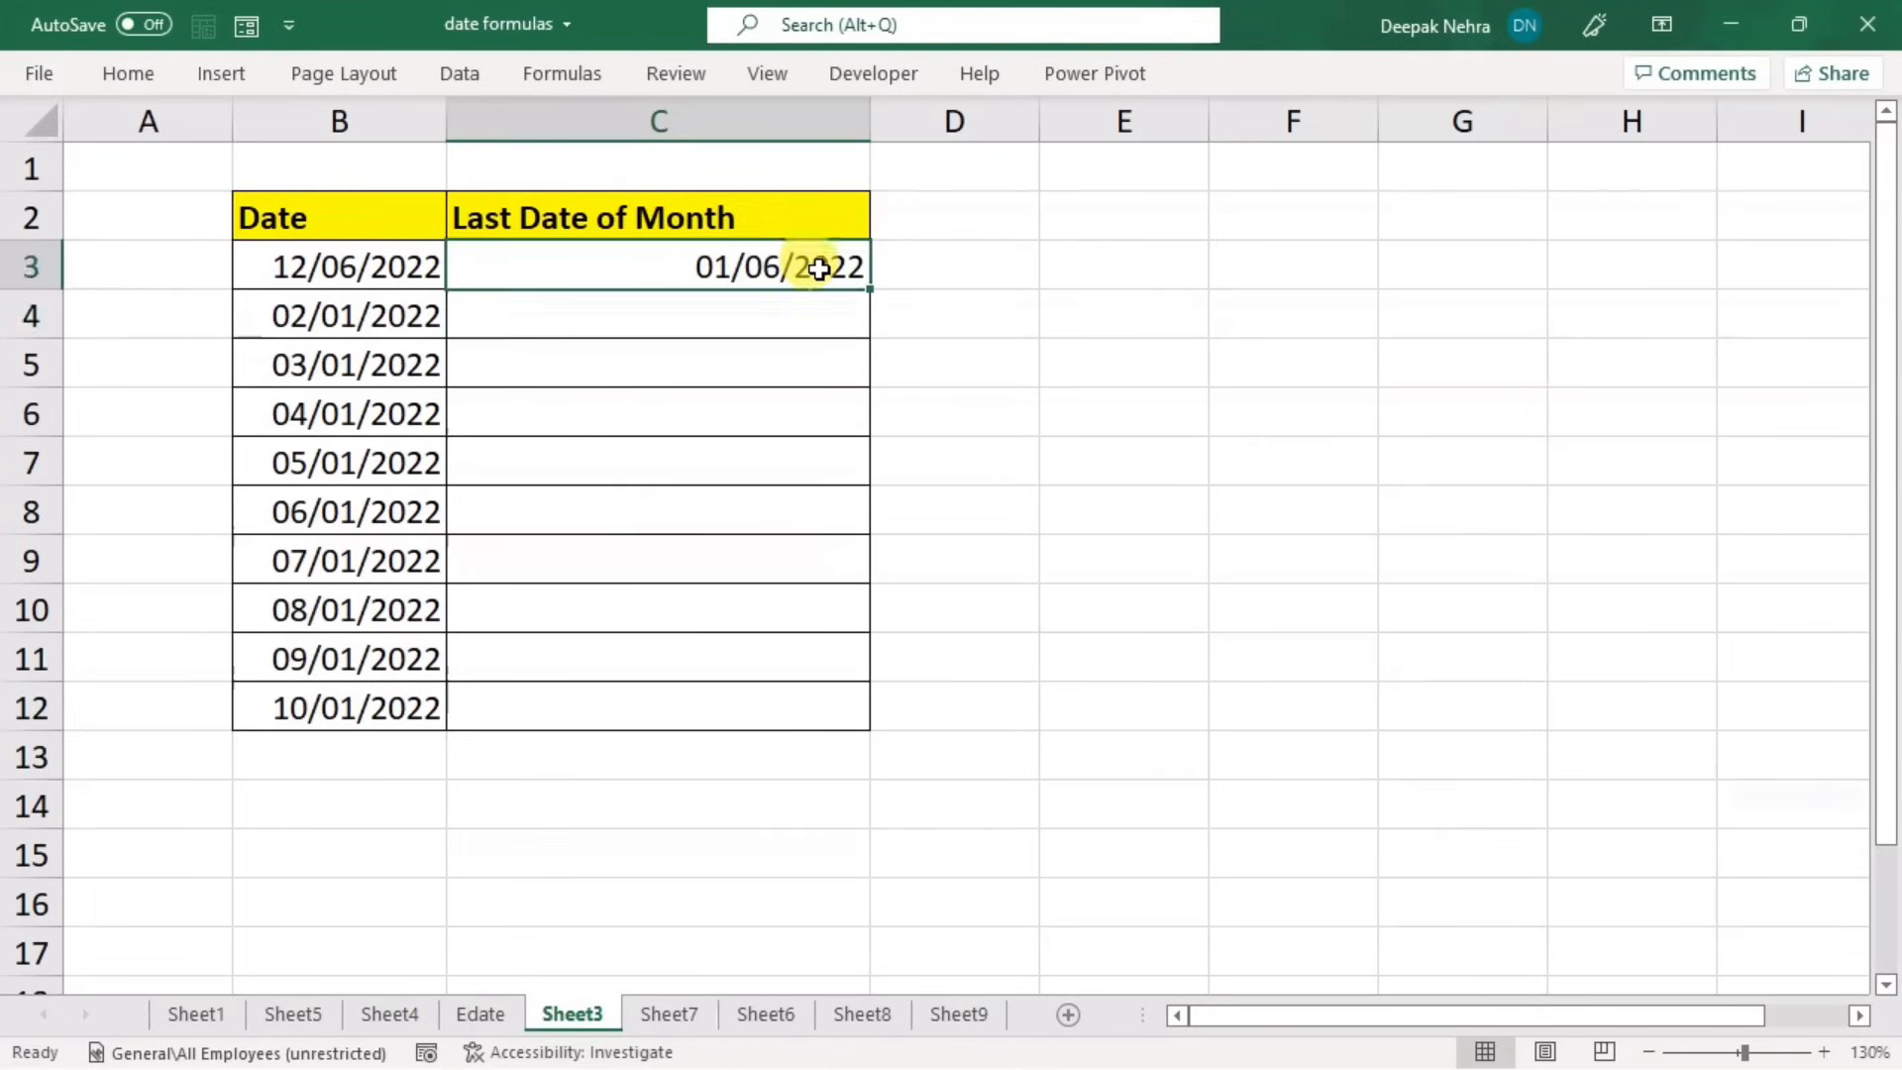
drag(871, 326, 875, 715)
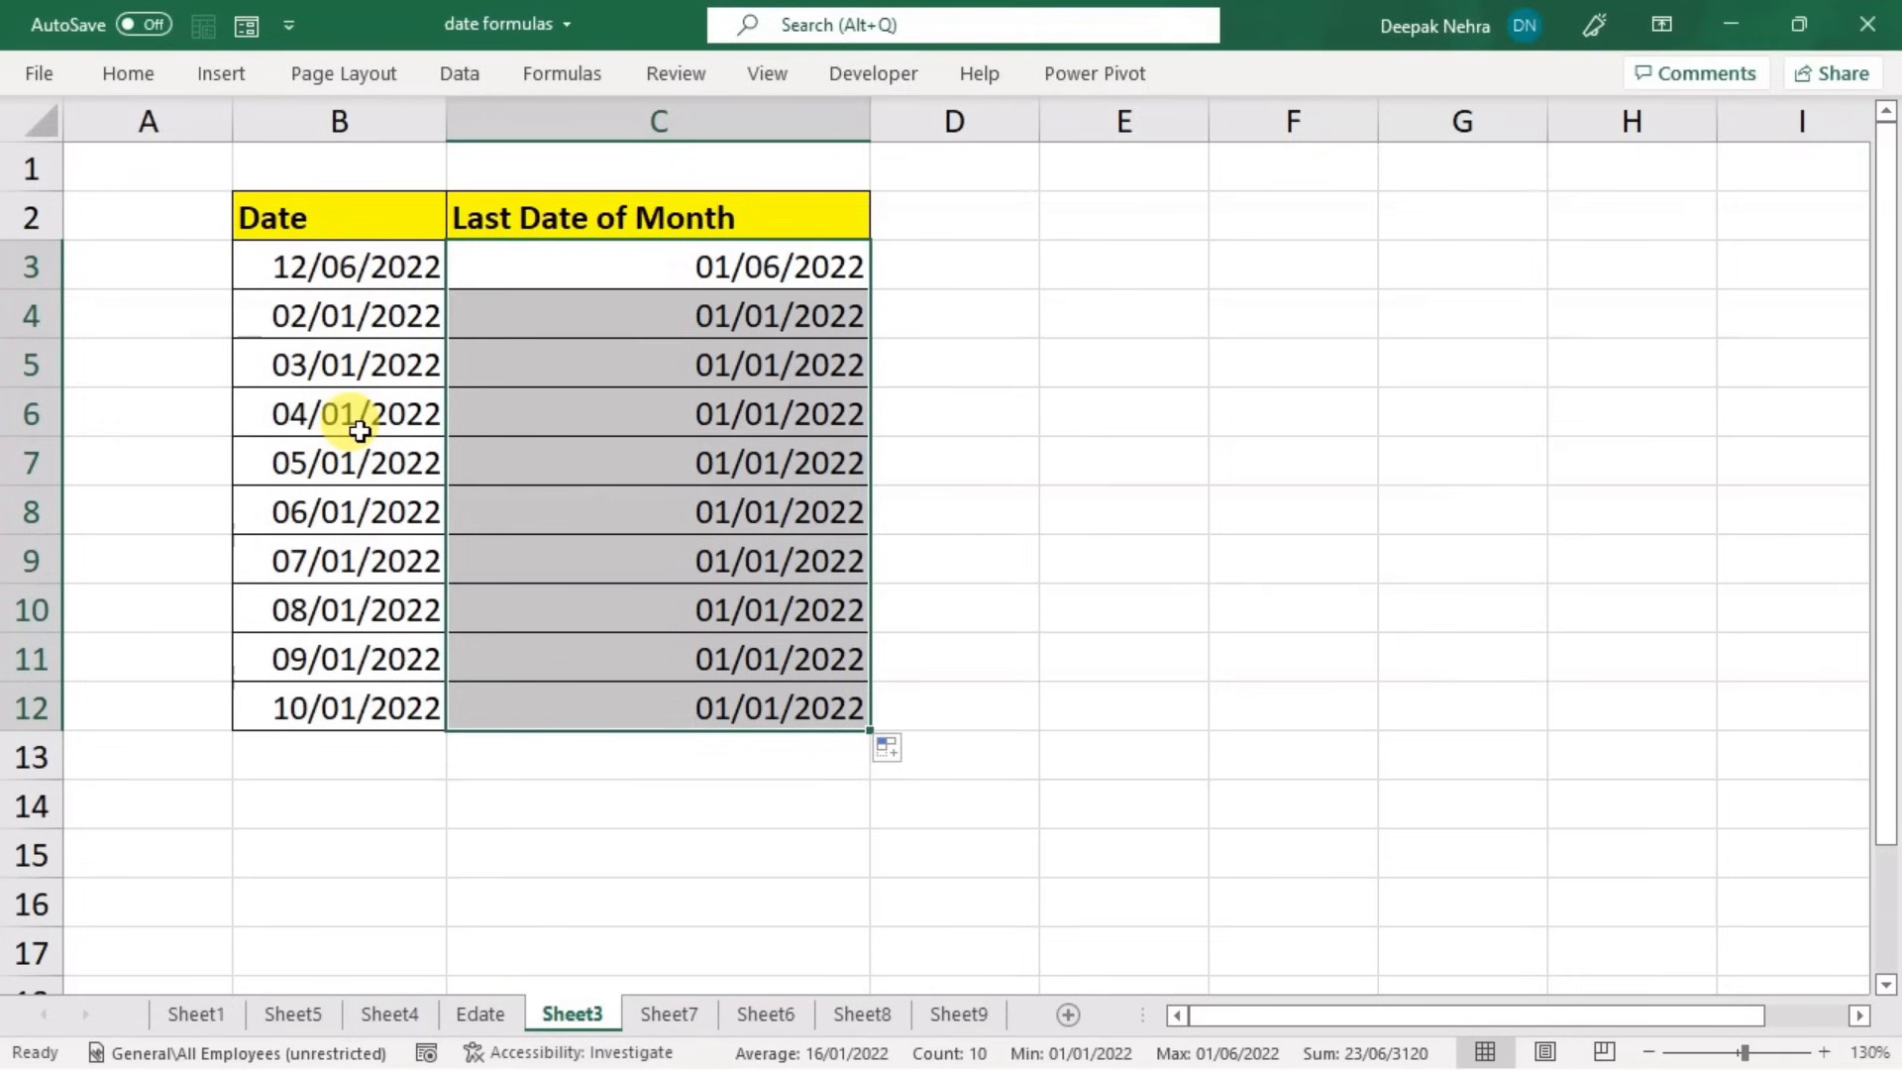
click(987, 328)
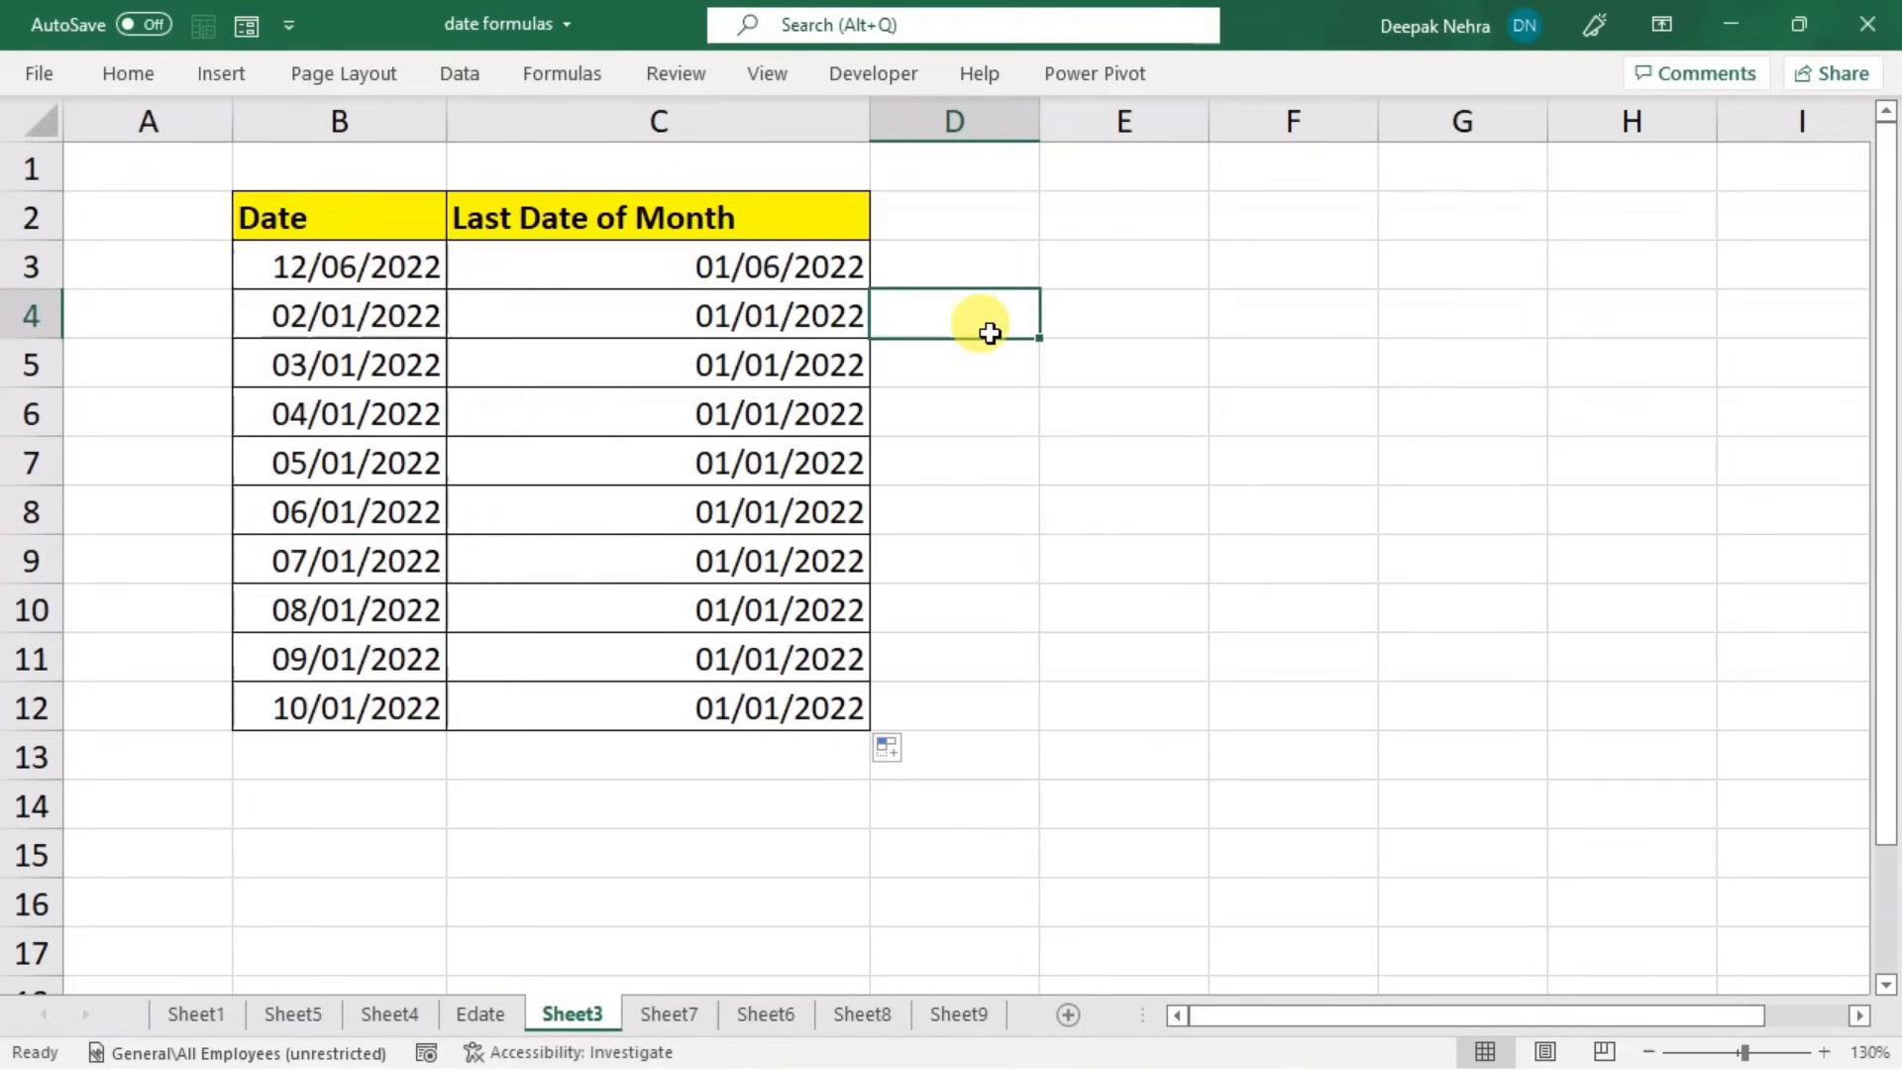
click(758, 232)
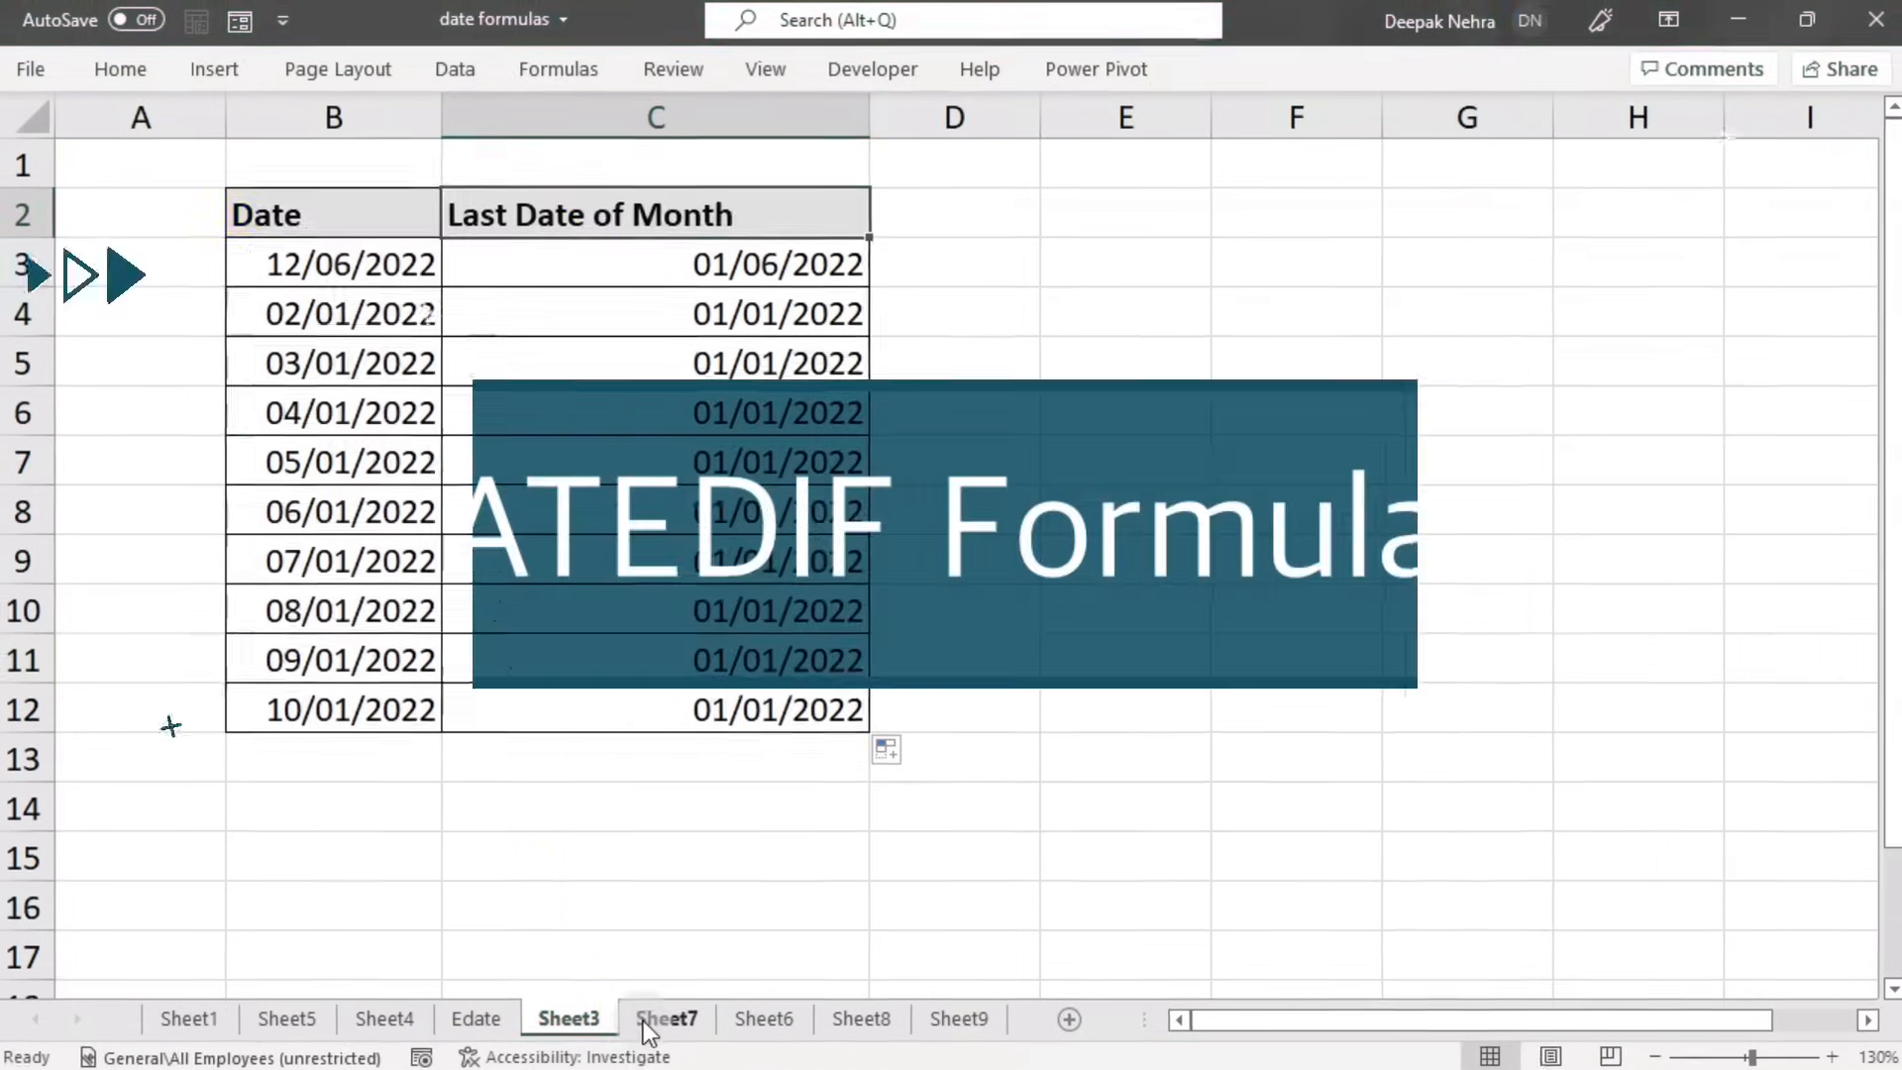
- Switch to Sheet7 and widen the Age column E to make room for the age formula
click(642, 1021)
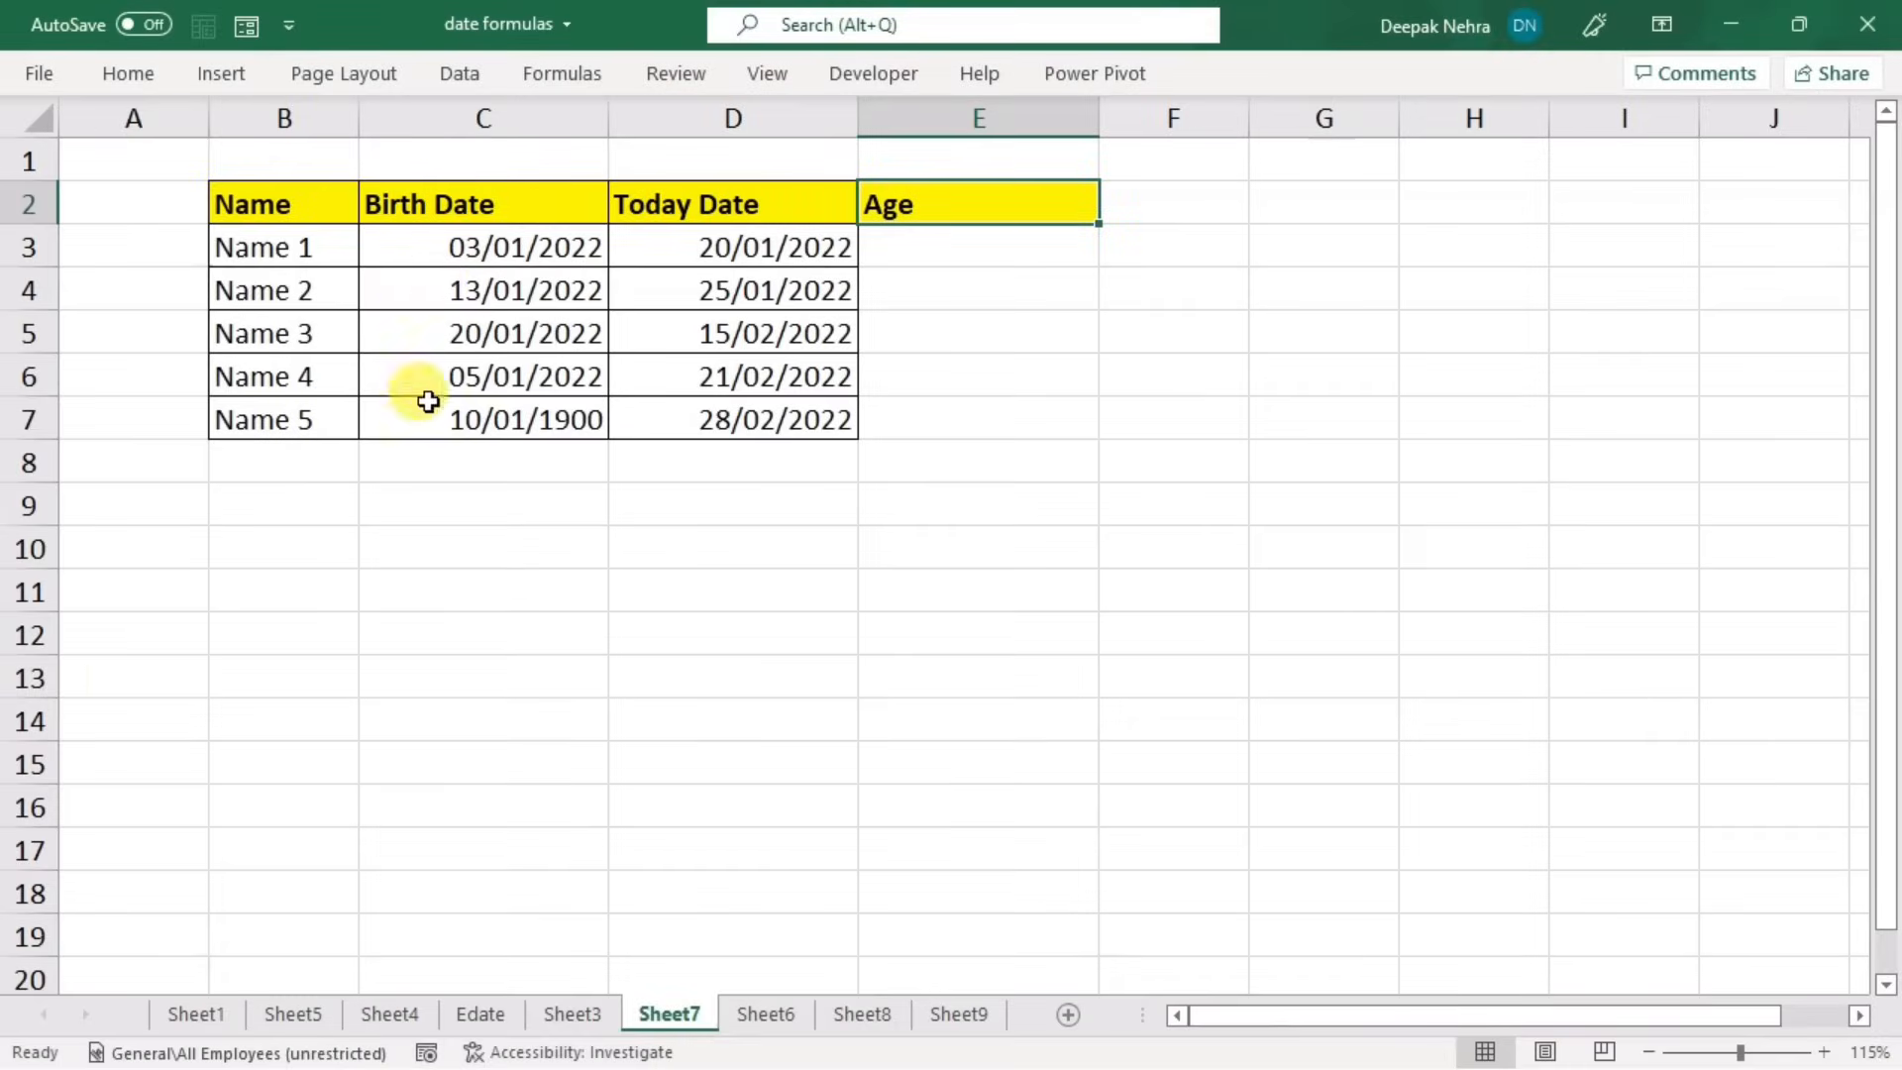
click(466, 249)
click(697, 253)
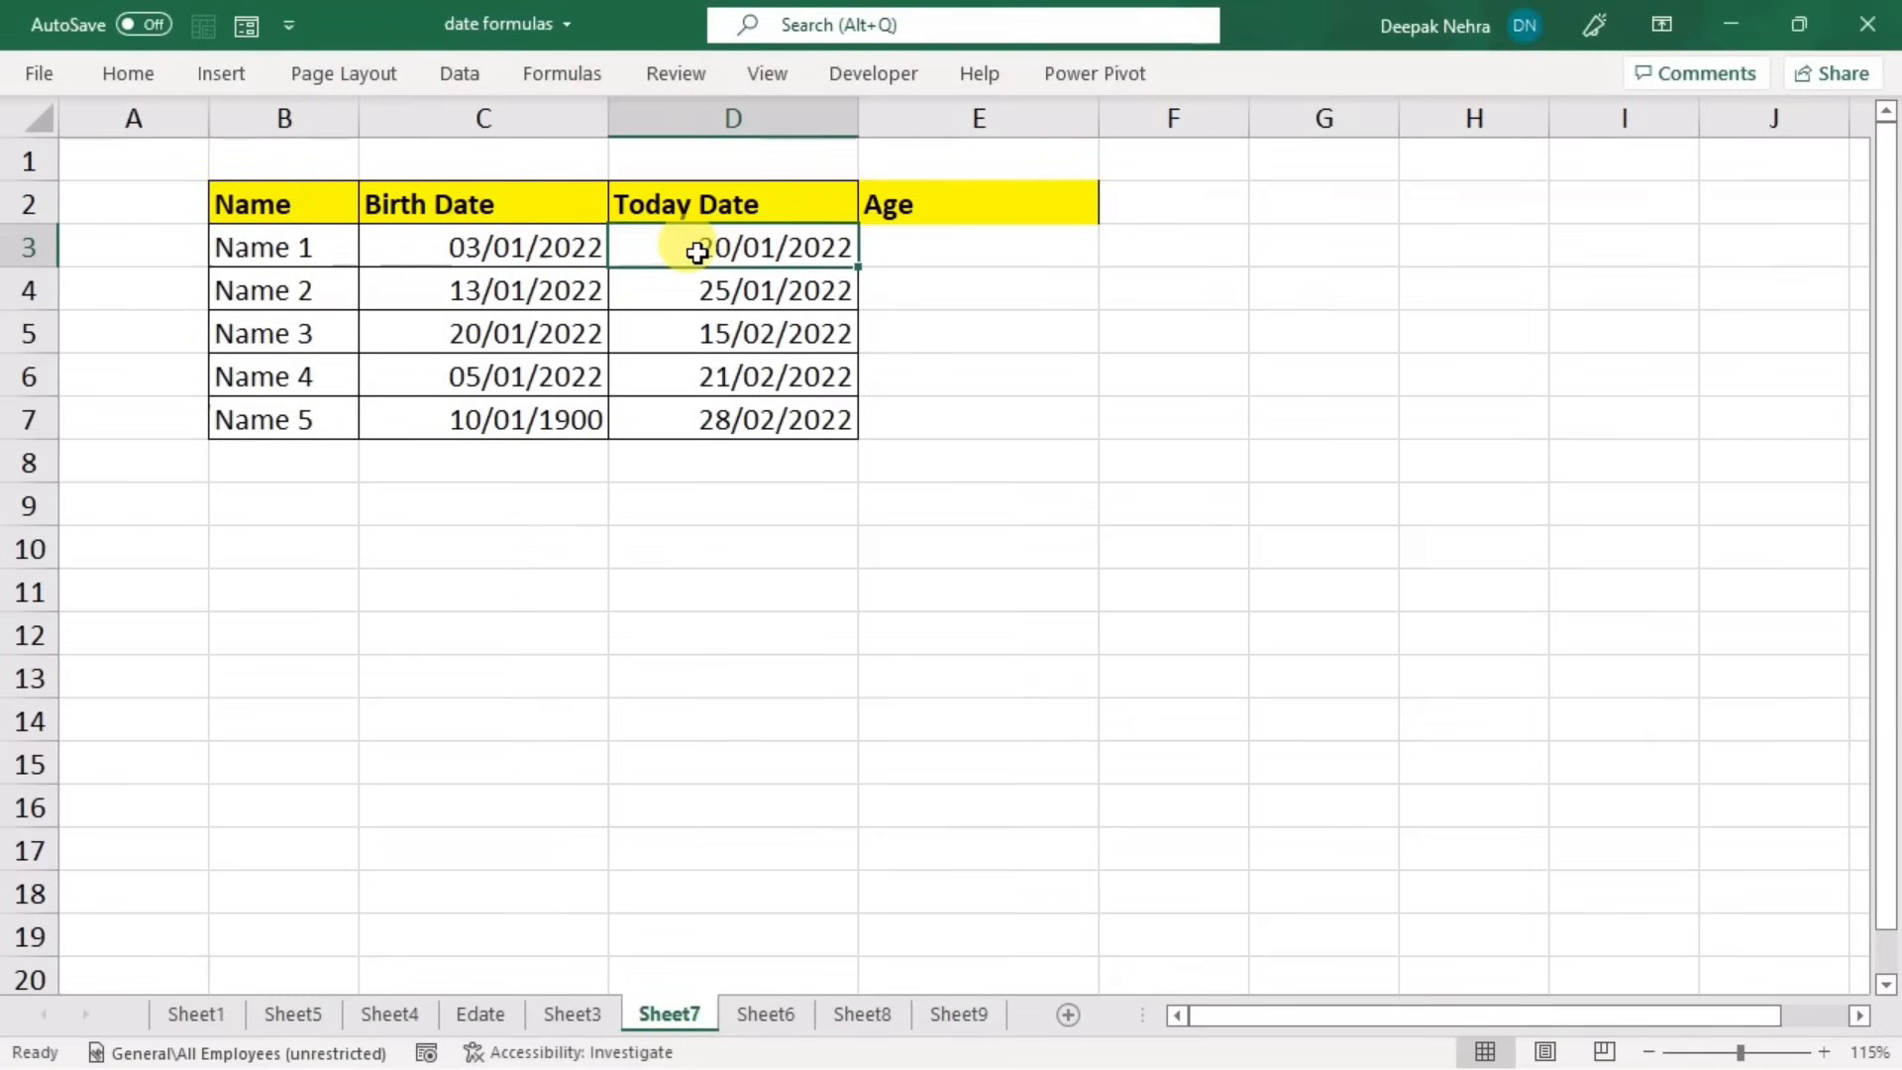
click(913, 248)
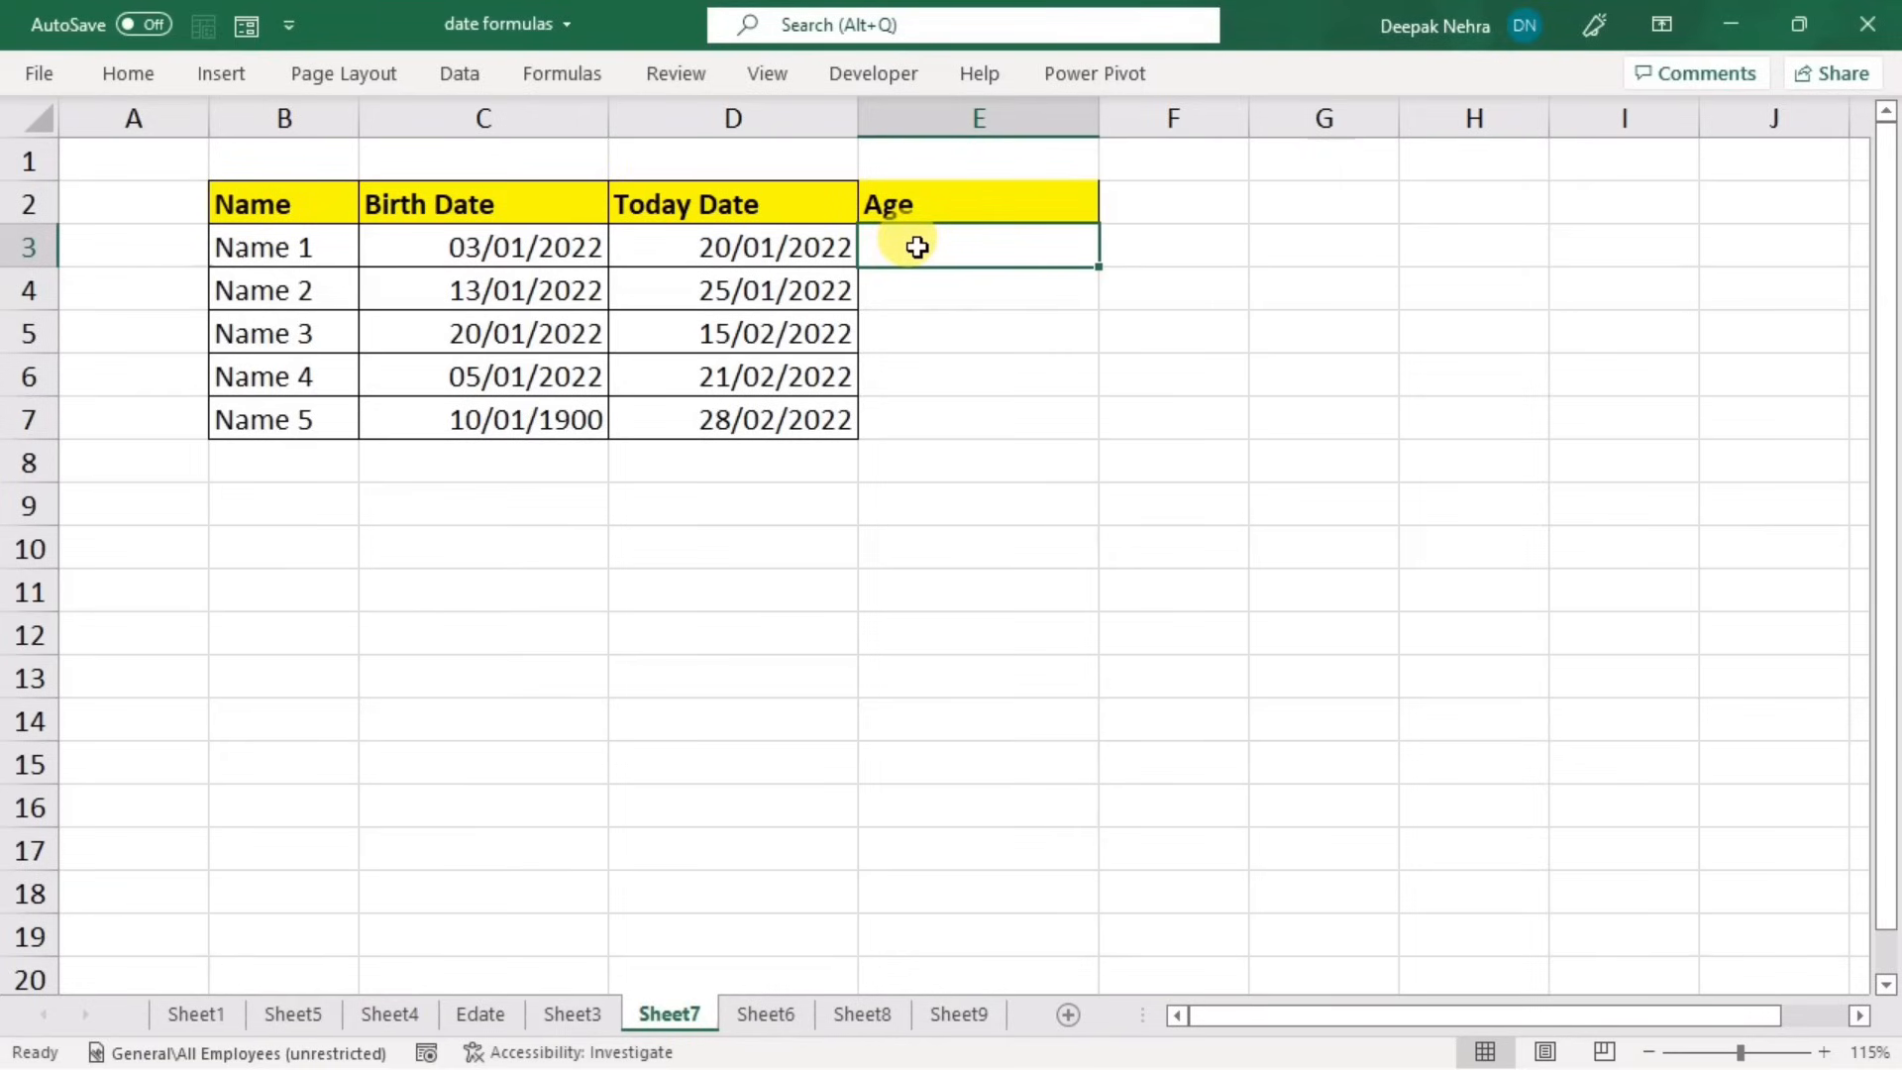
drag(1097, 119, 1256, 121)
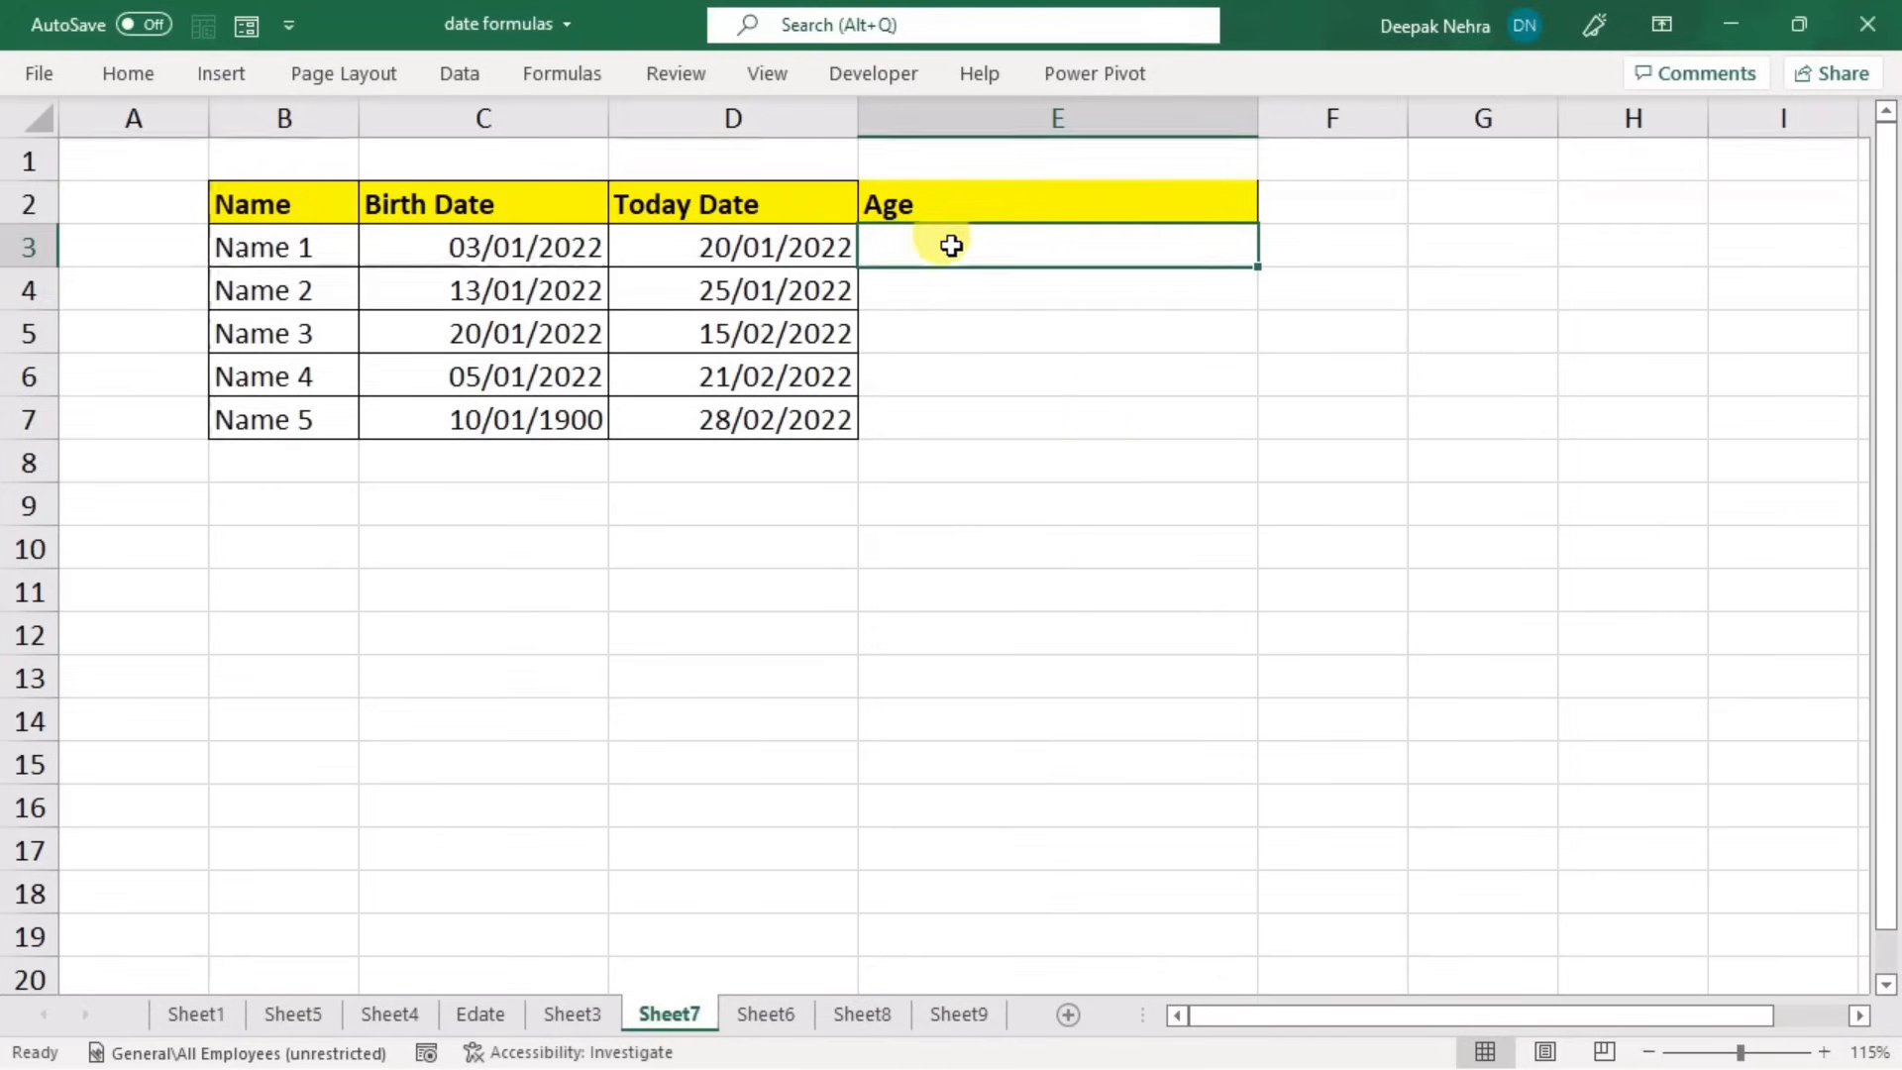
- Enter =DATEDIF(C3,D3,"y") in E3 to calculate the age in complete years from the birth date to the today date
click(515, 256)
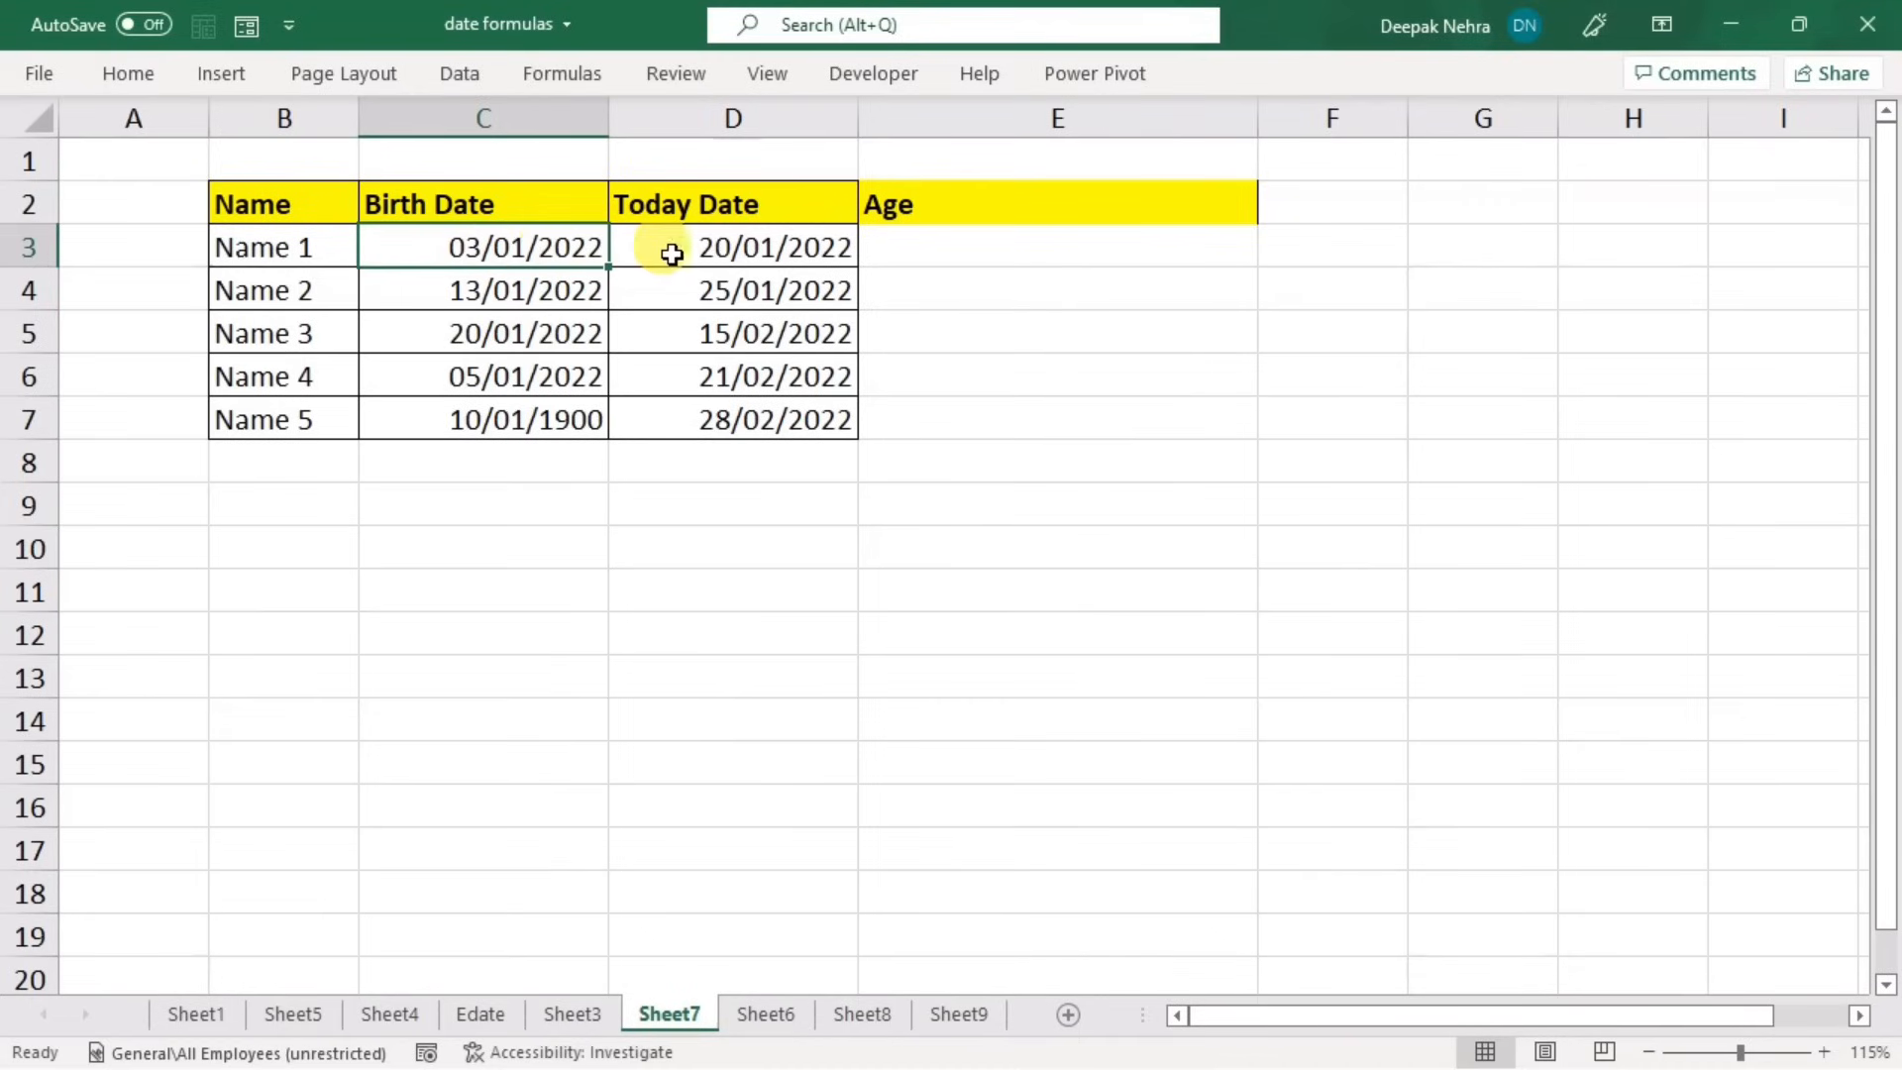
click(751, 253)
click(965, 255)
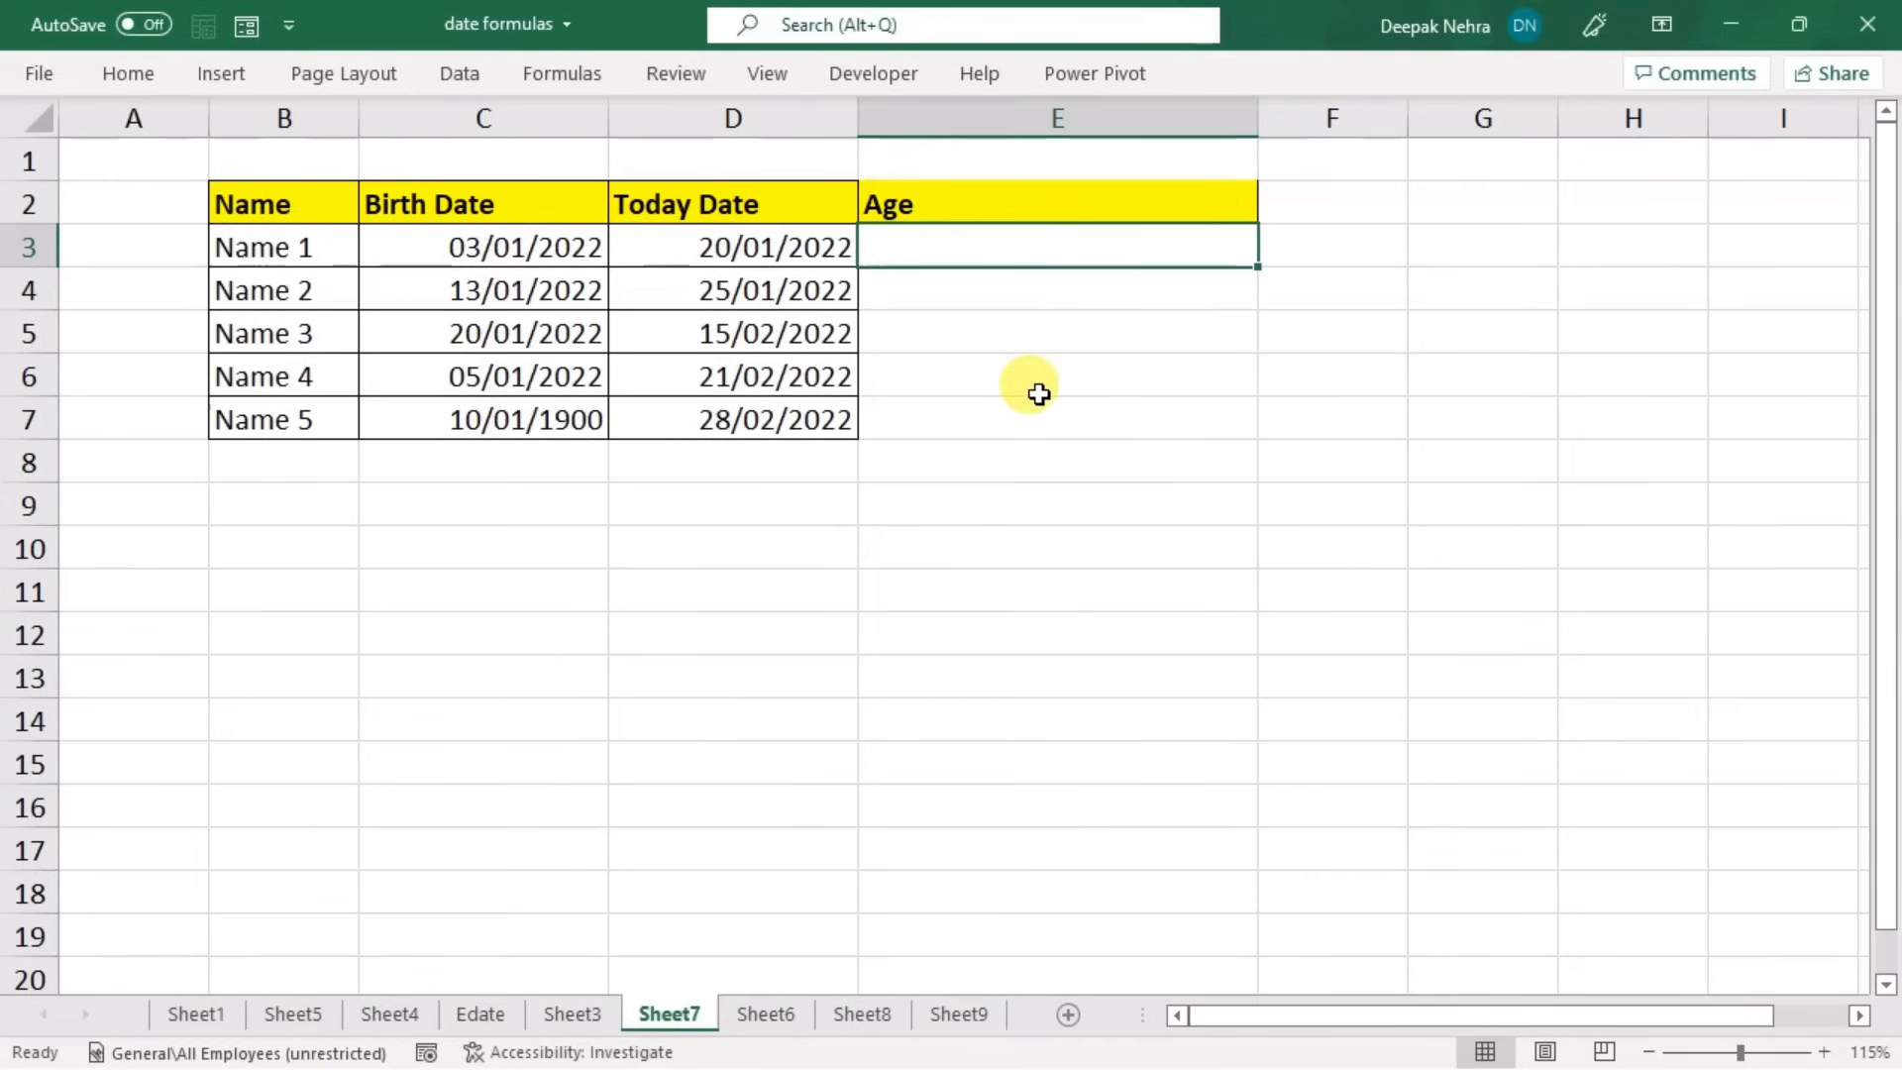
text(=)
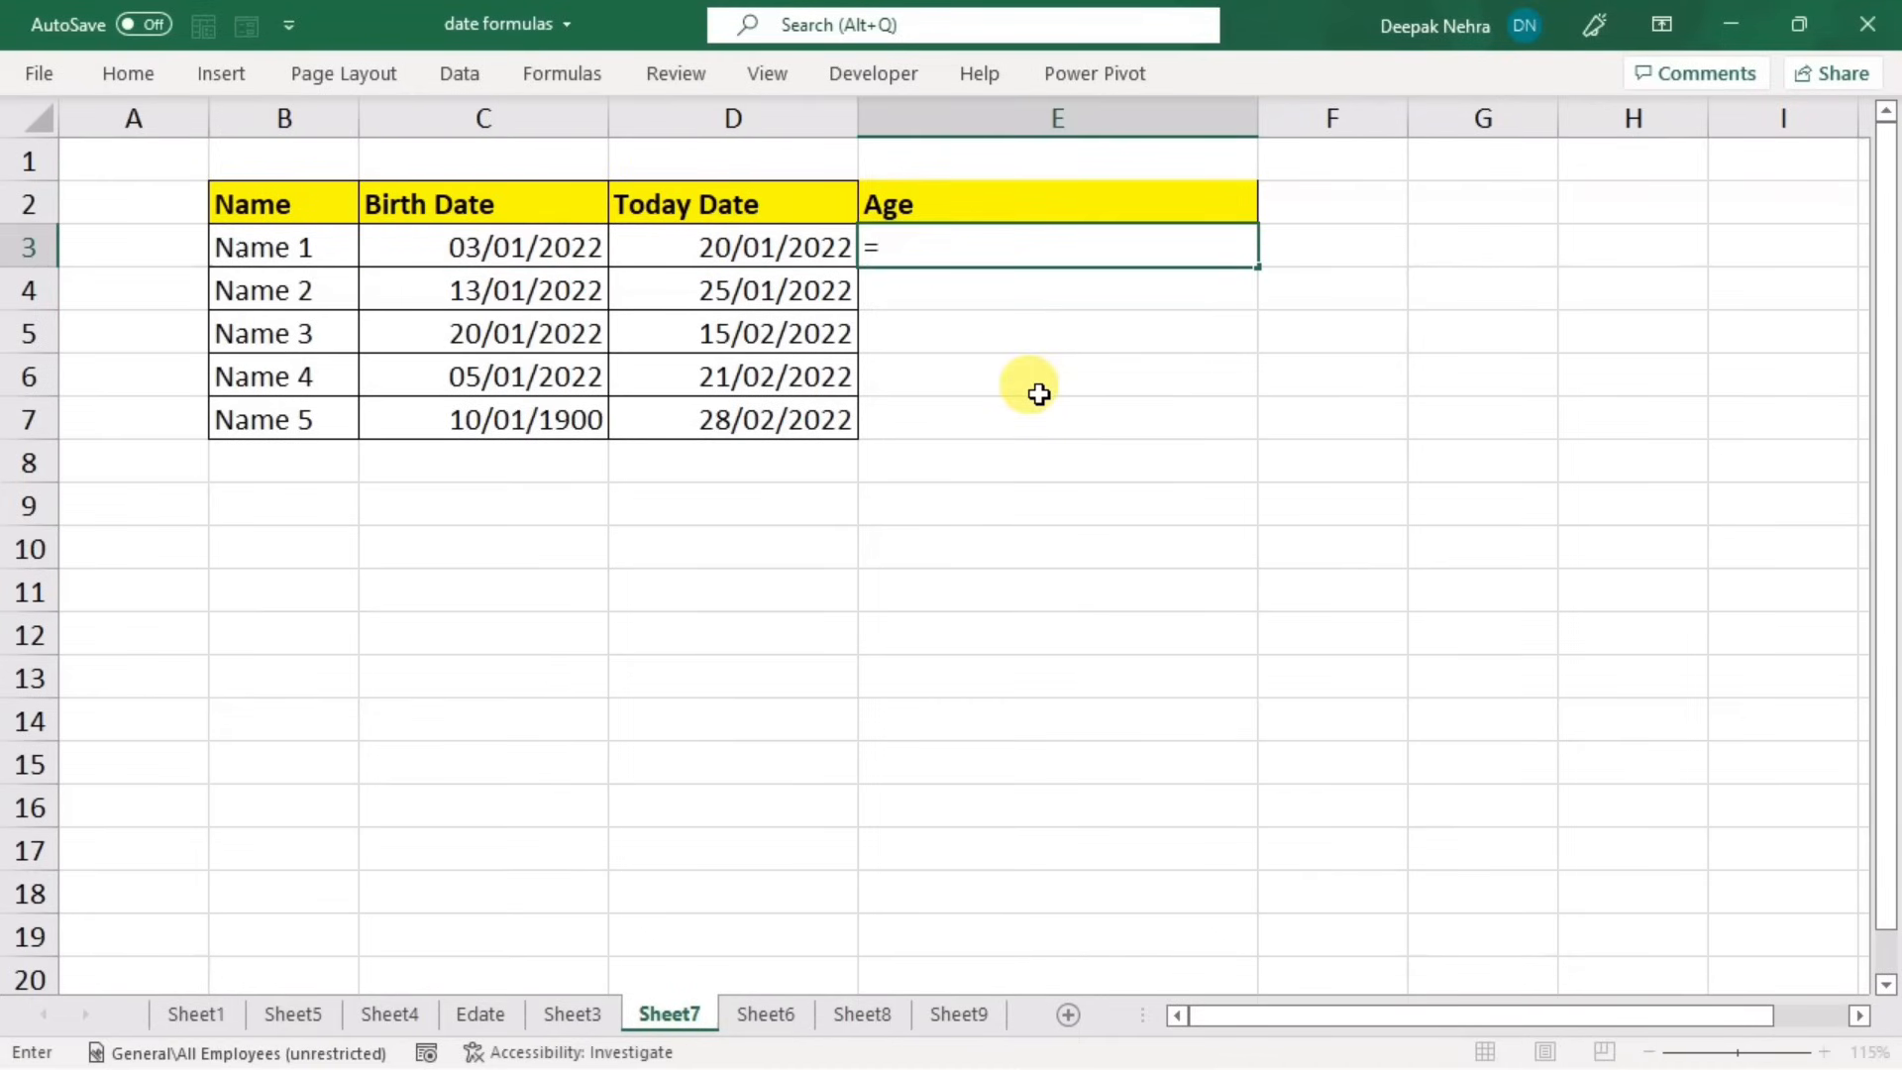
text(datedif()
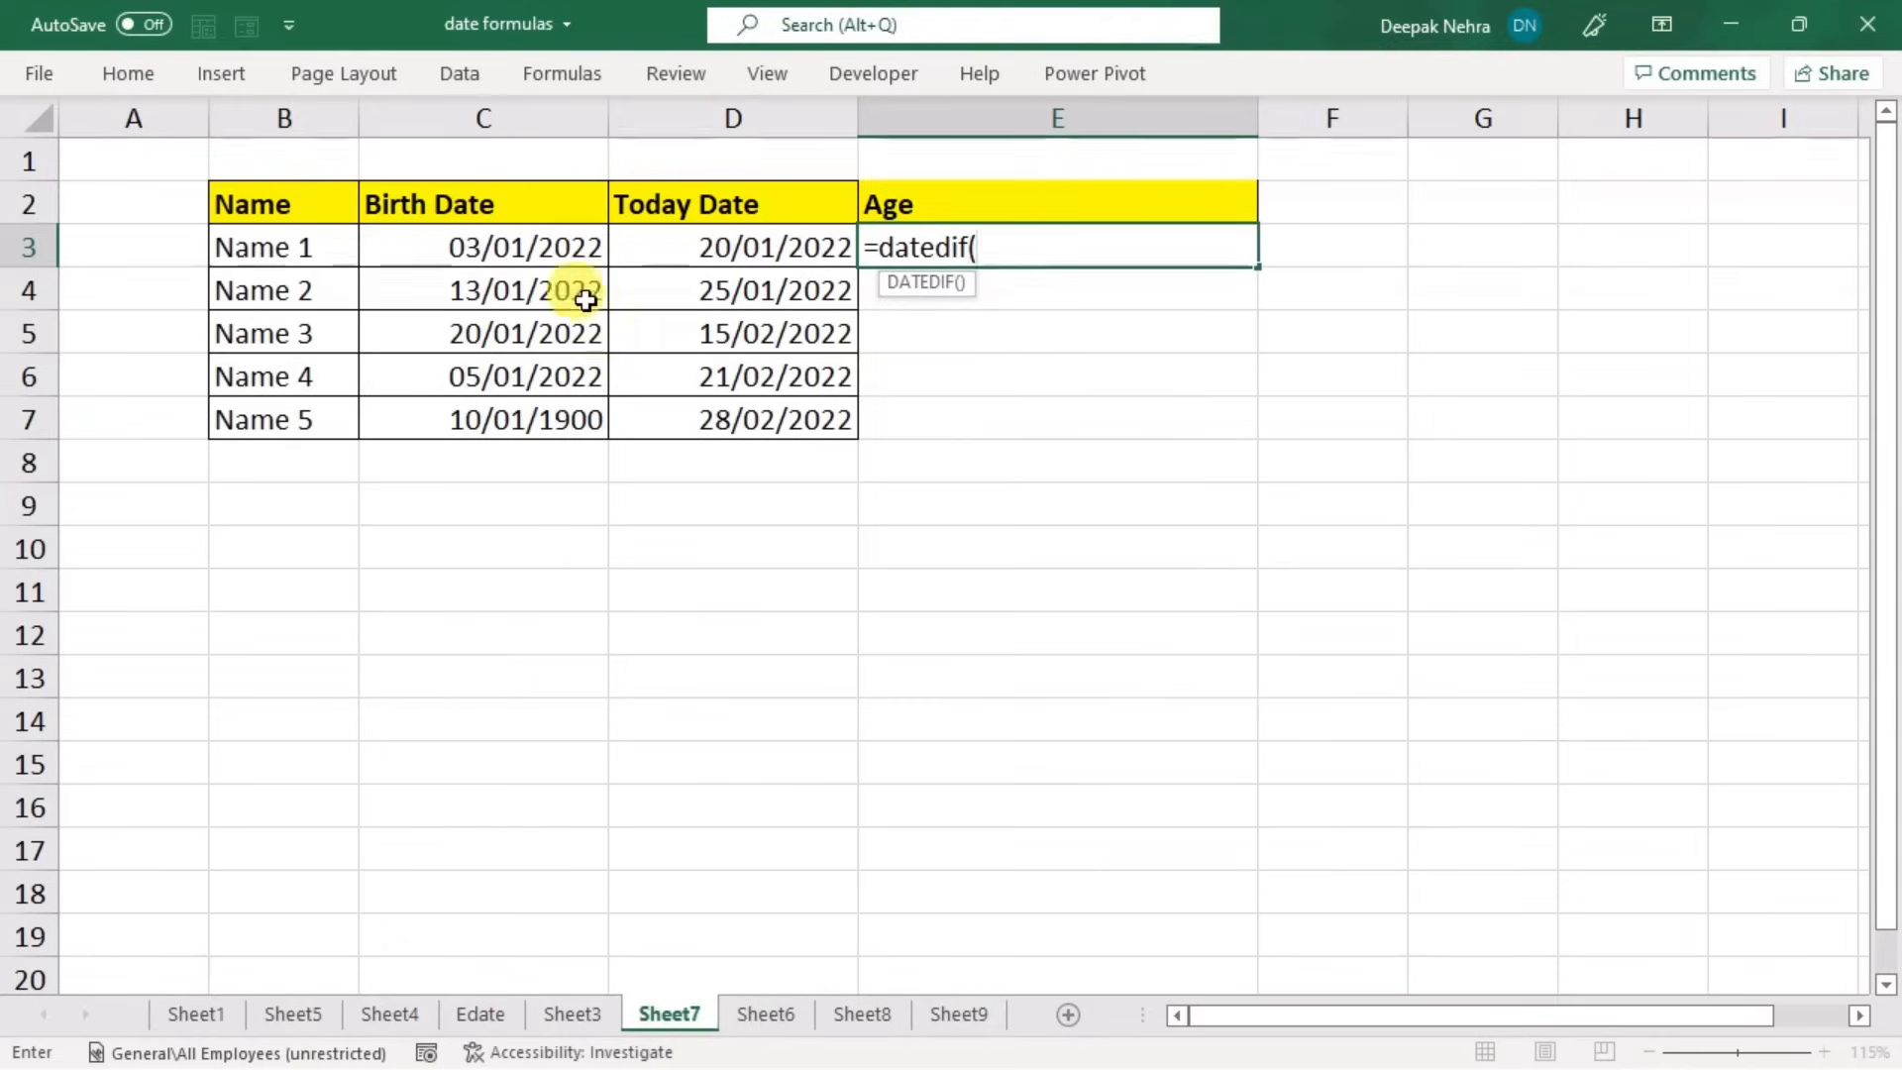
click(494, 258)
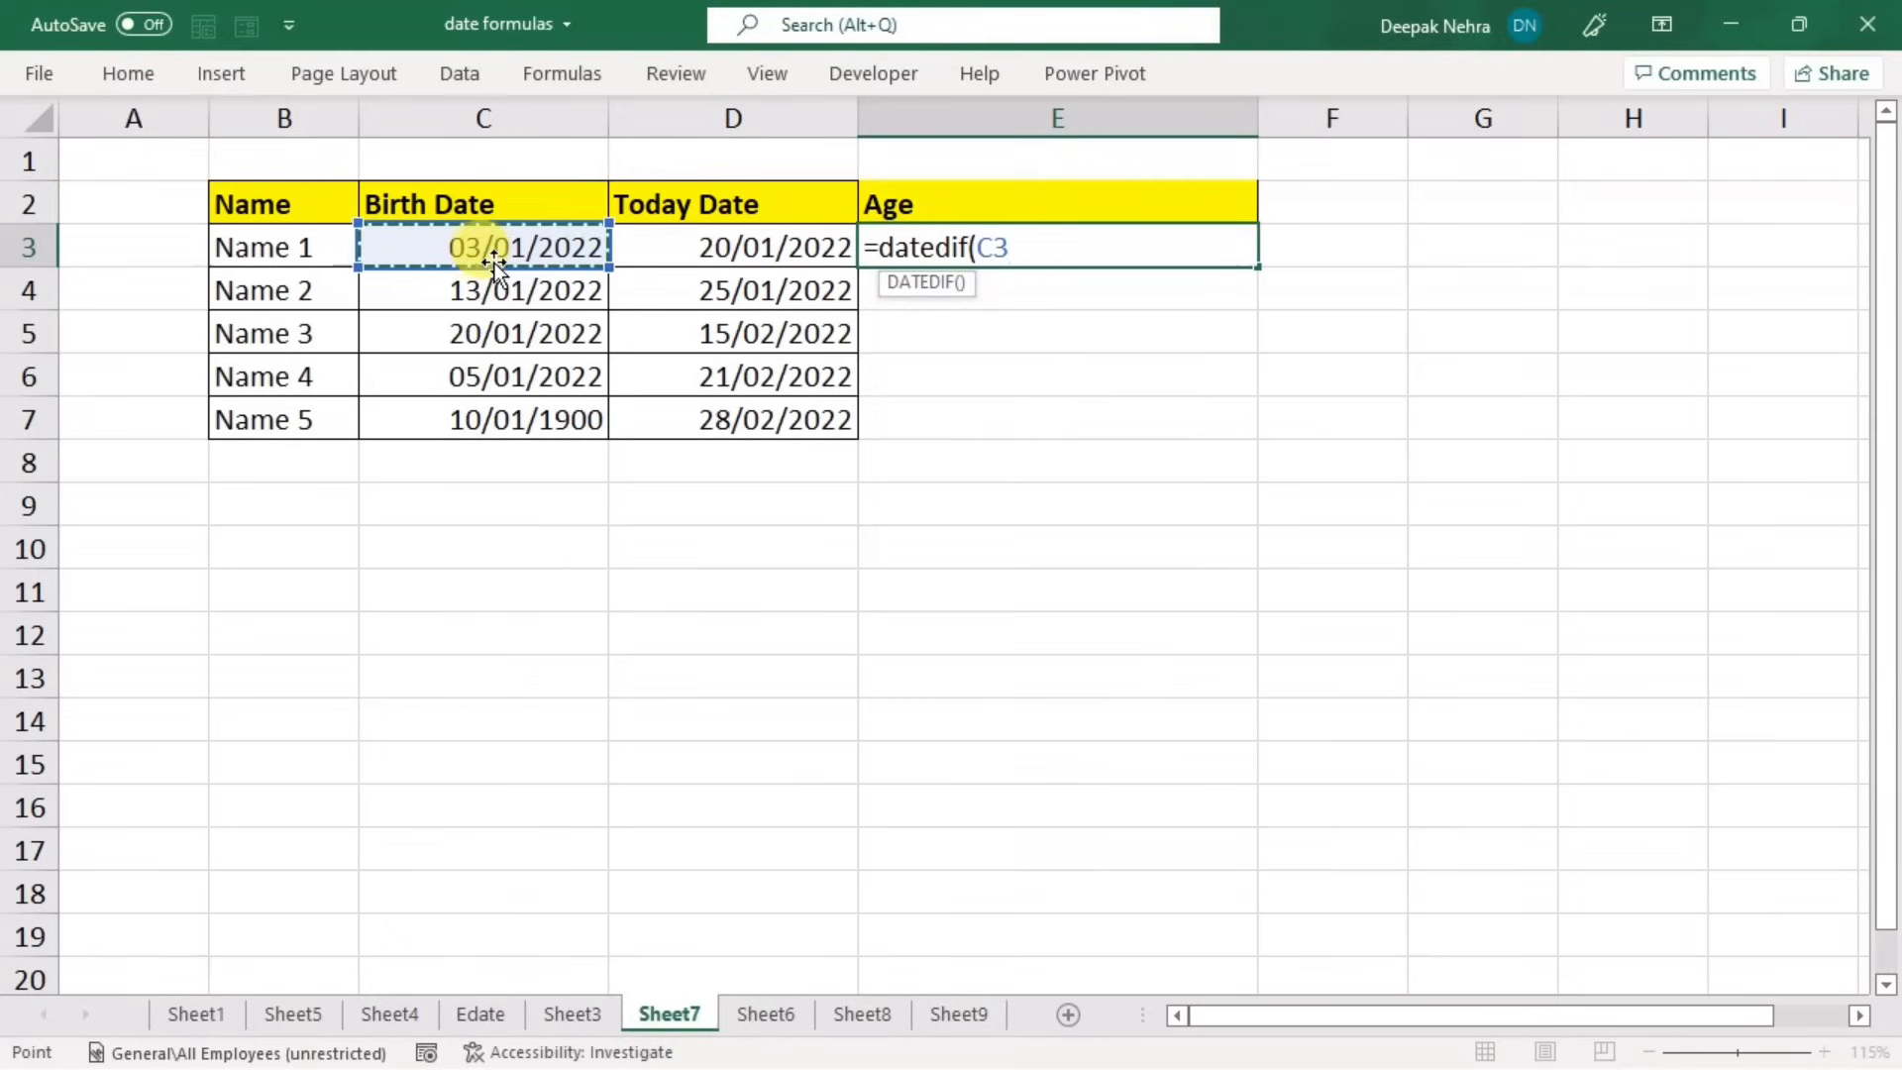
text(,)
click(663, 246)
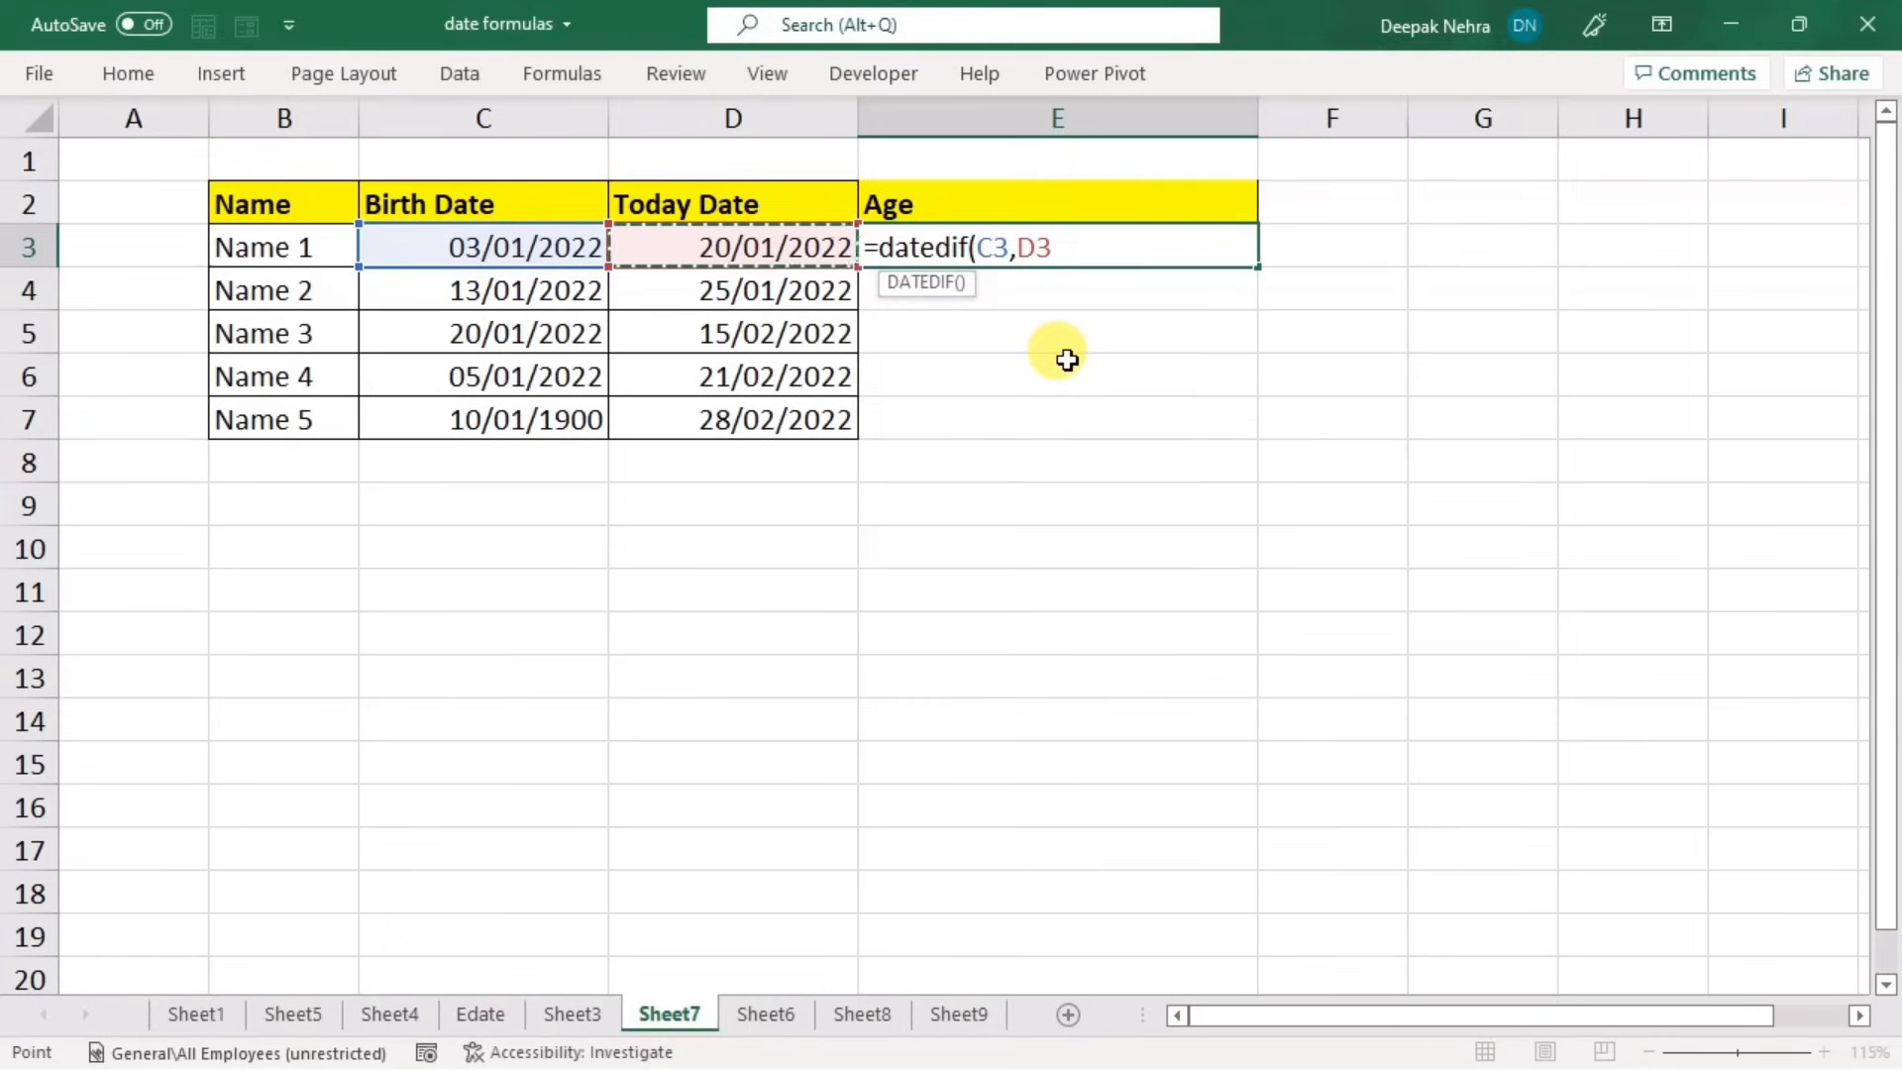
text(,)
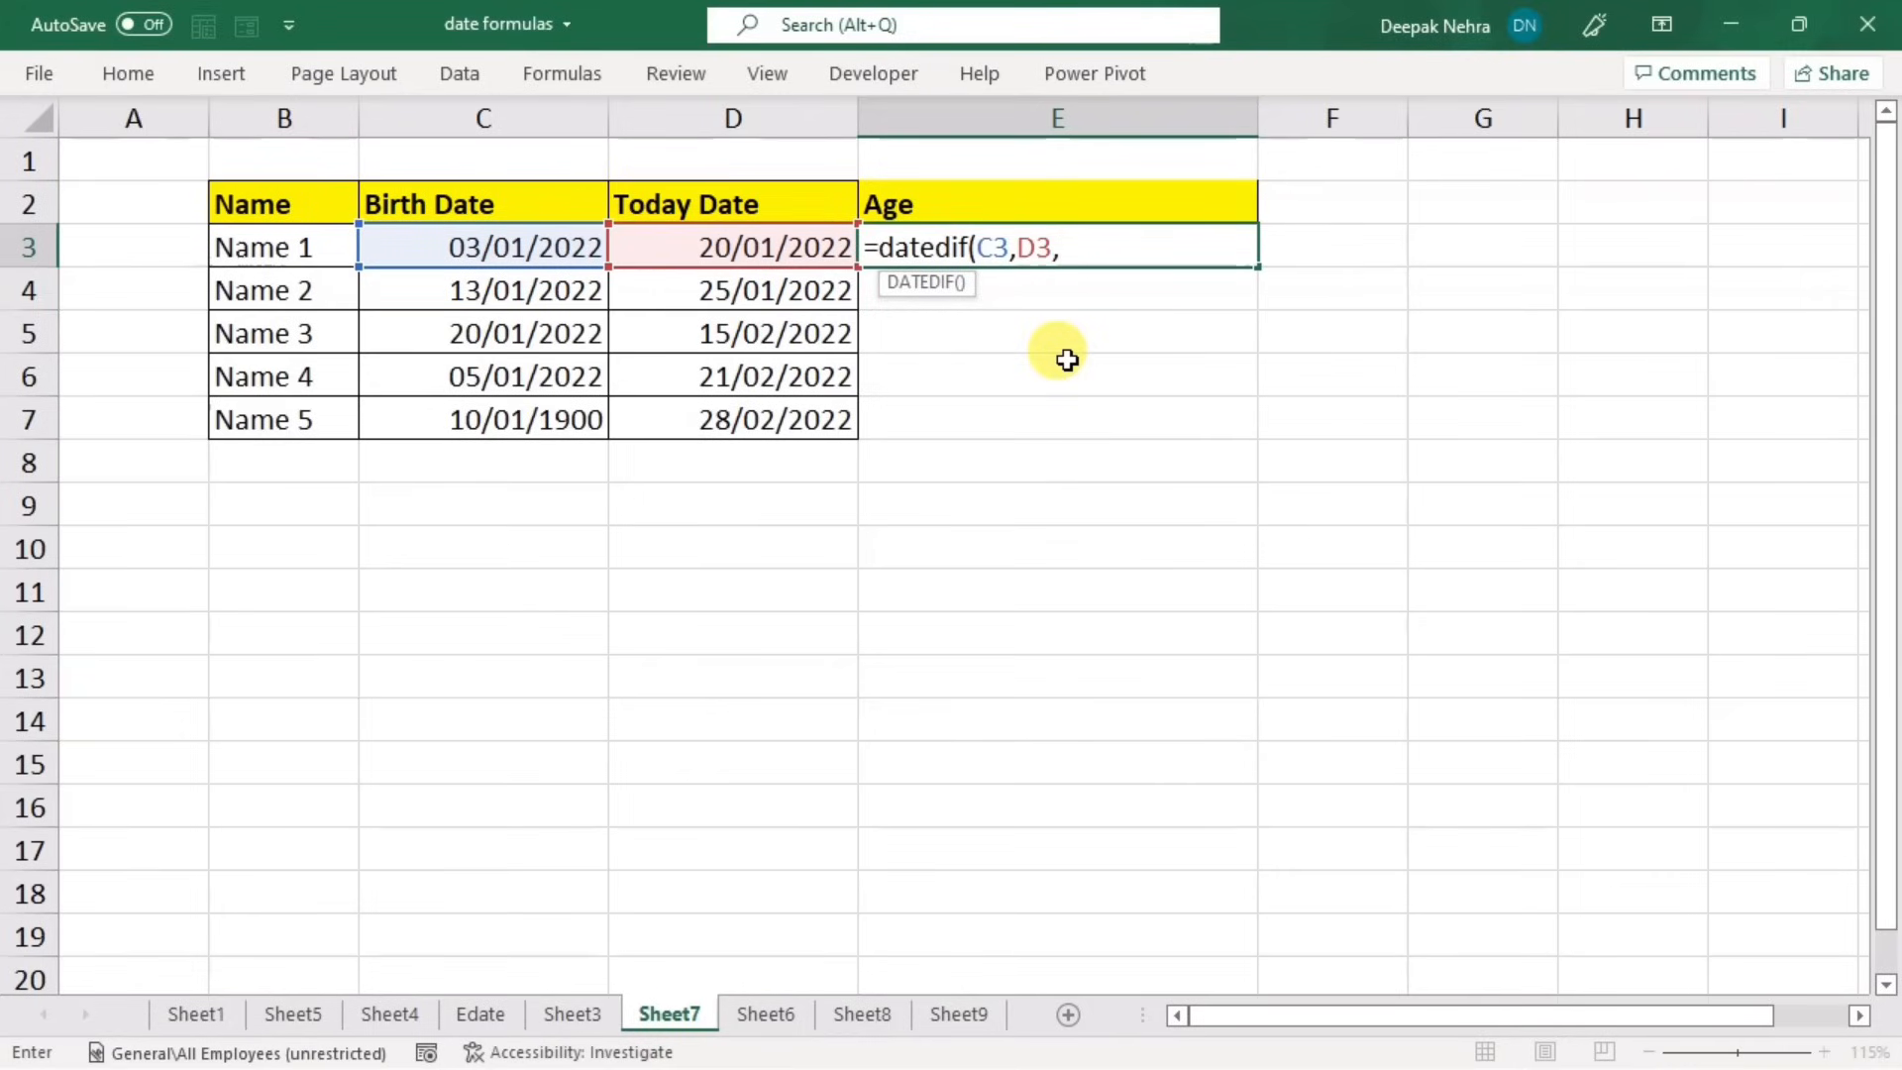
text(")
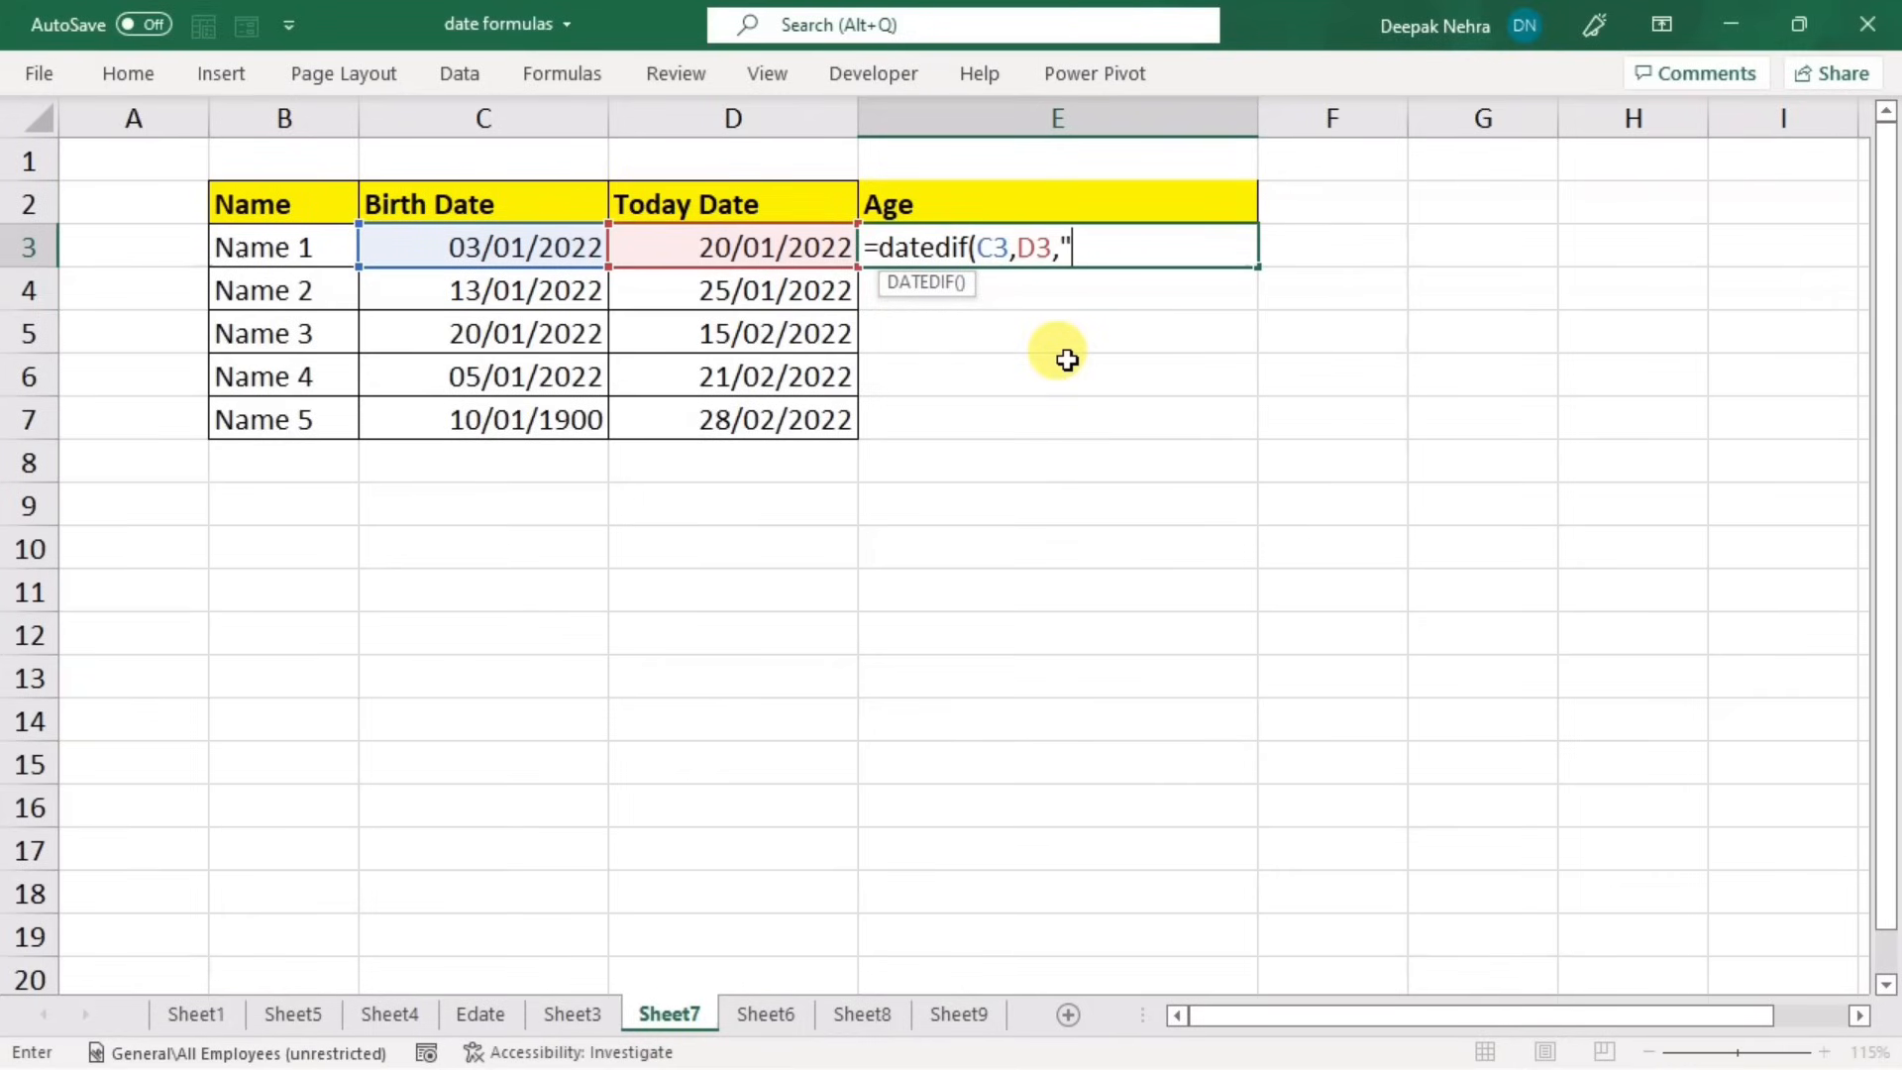
text(y"))
key(Return)
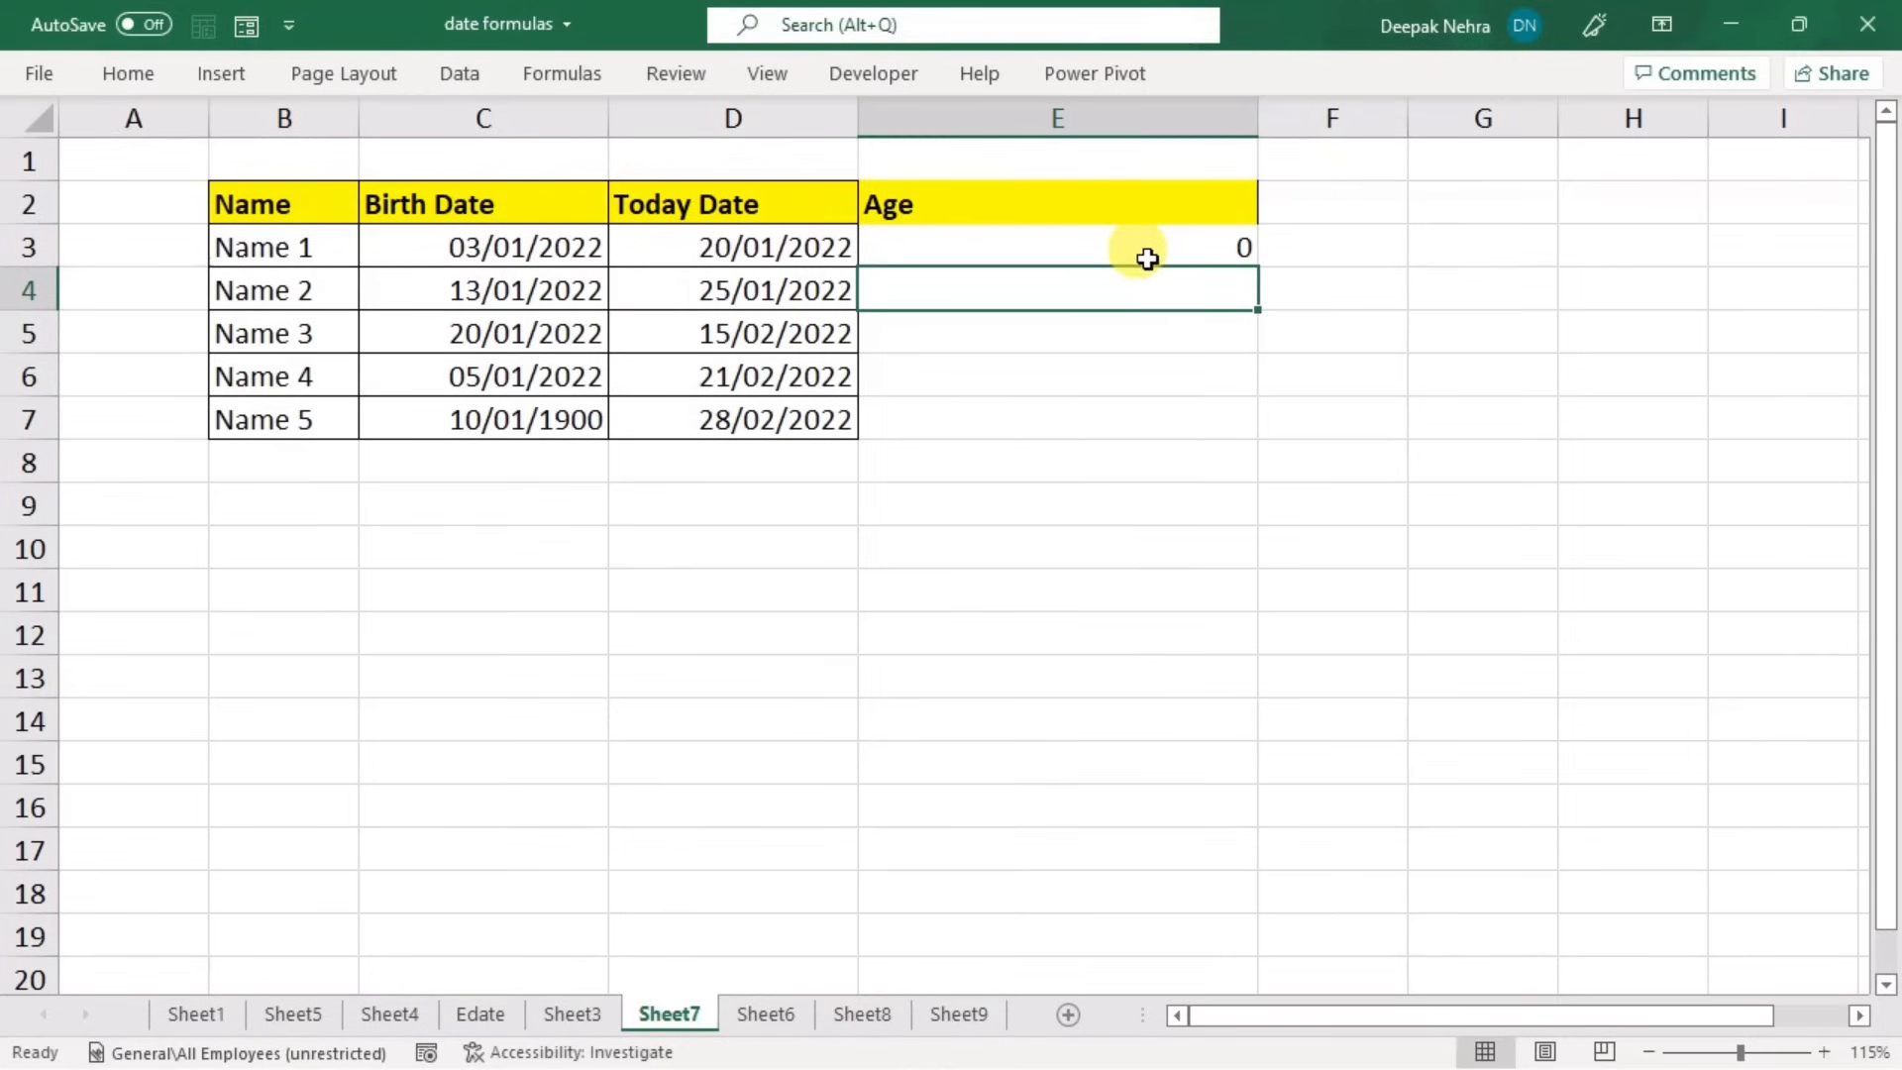
- Change the year of the birth date in C3 to 2011
double_click(571, 260)
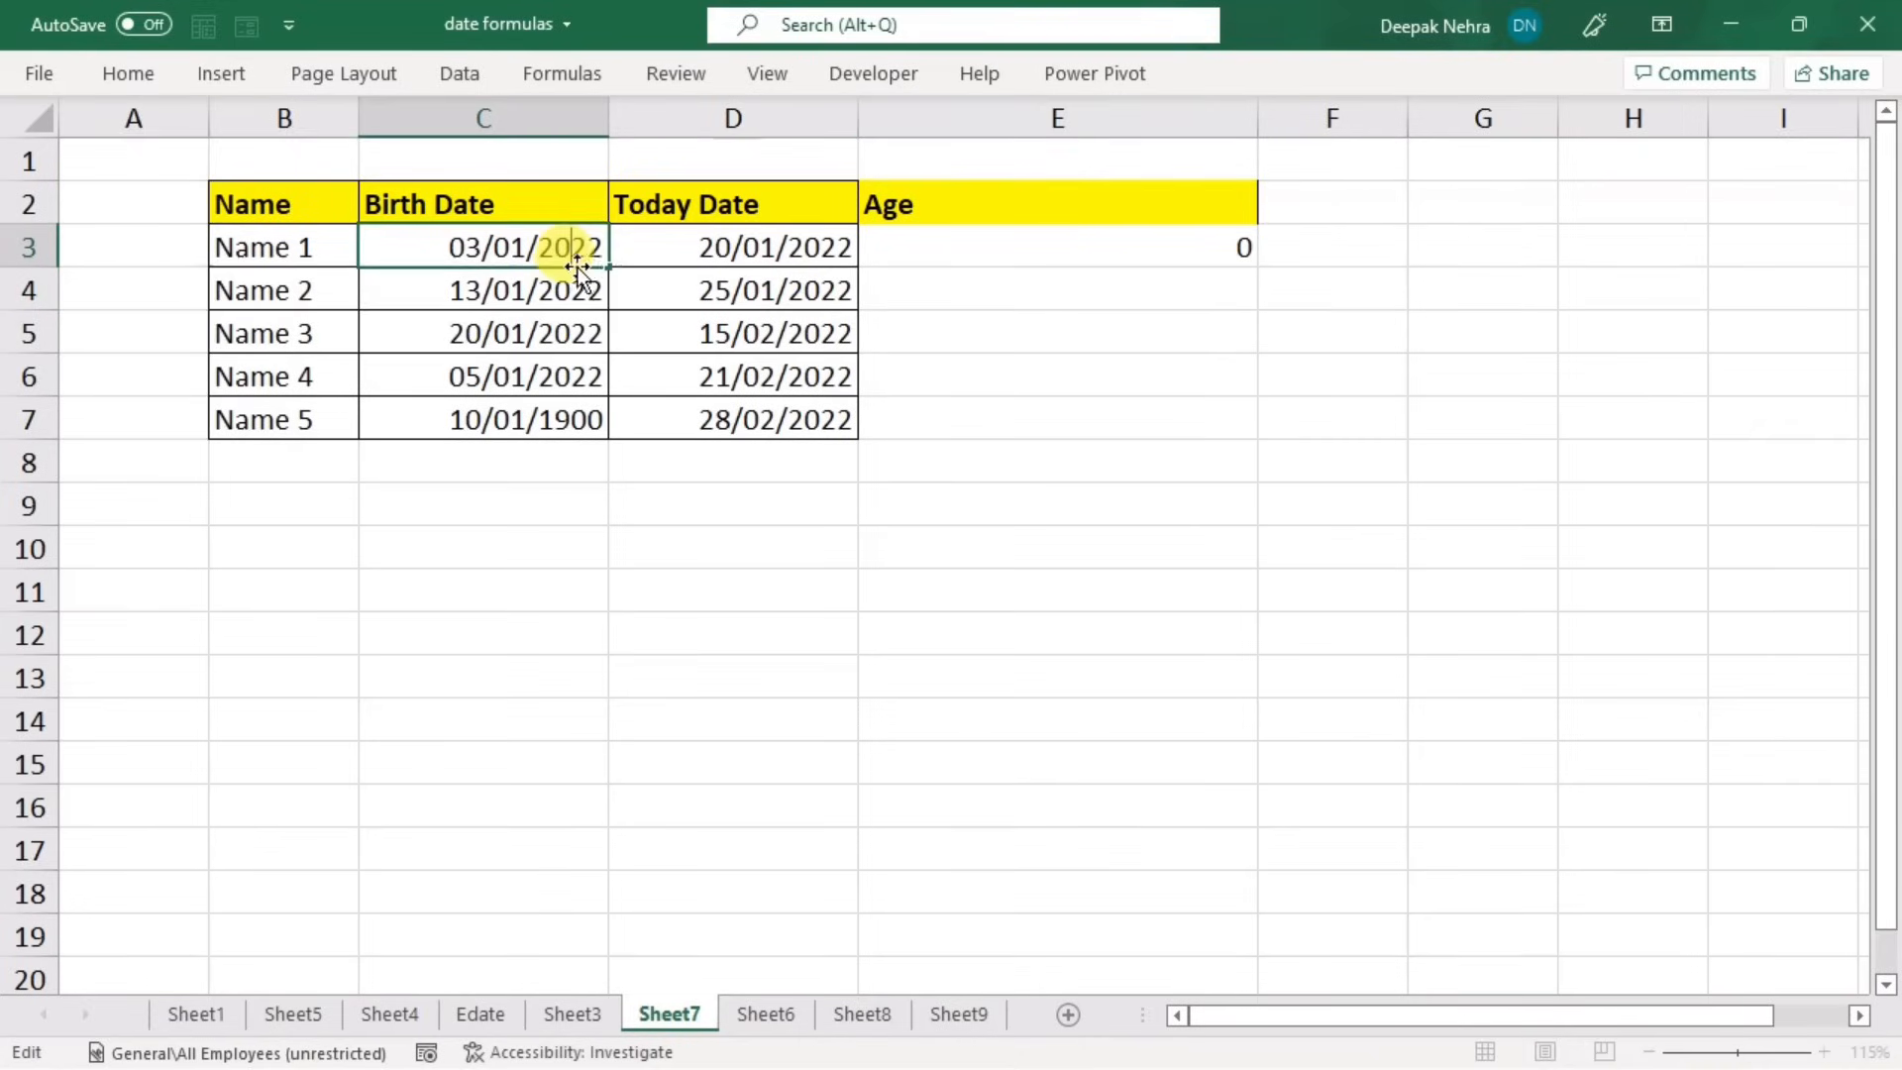
key(BackSpace)
key(BackSpace)
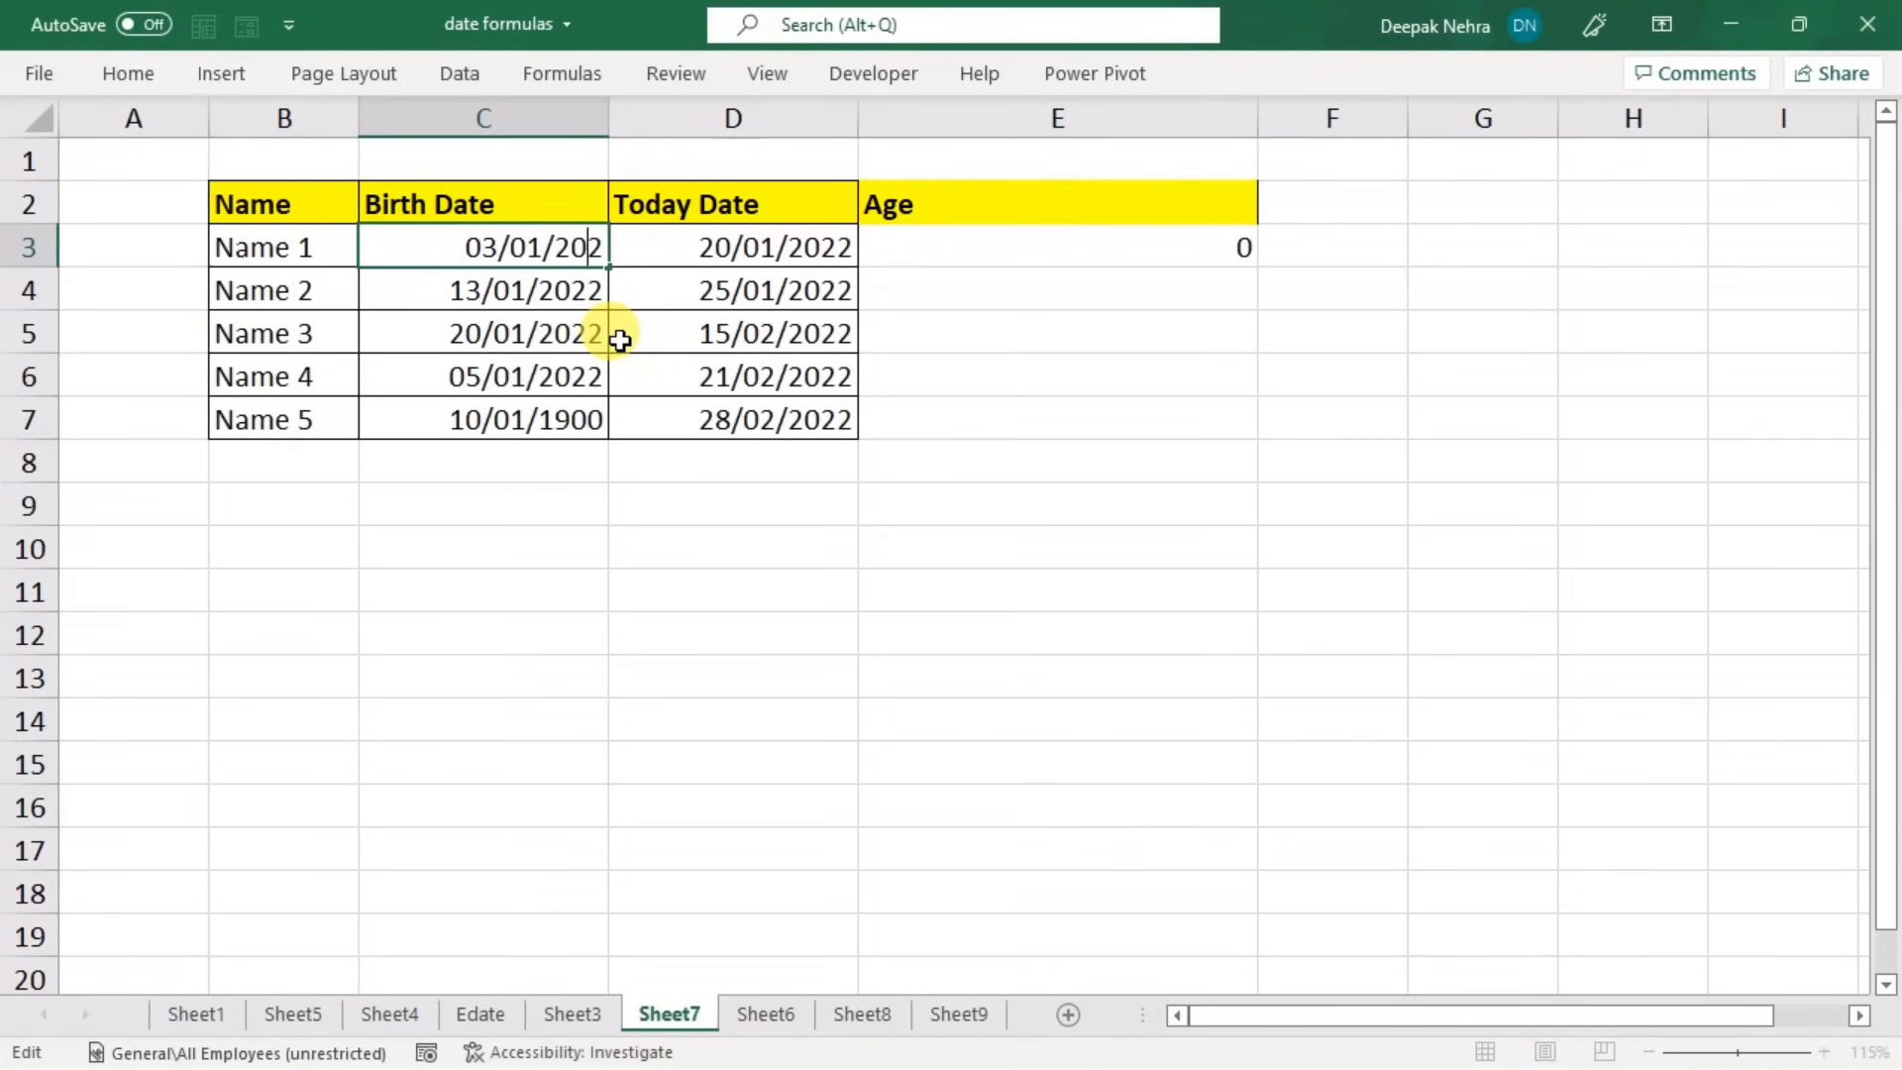
text(11)
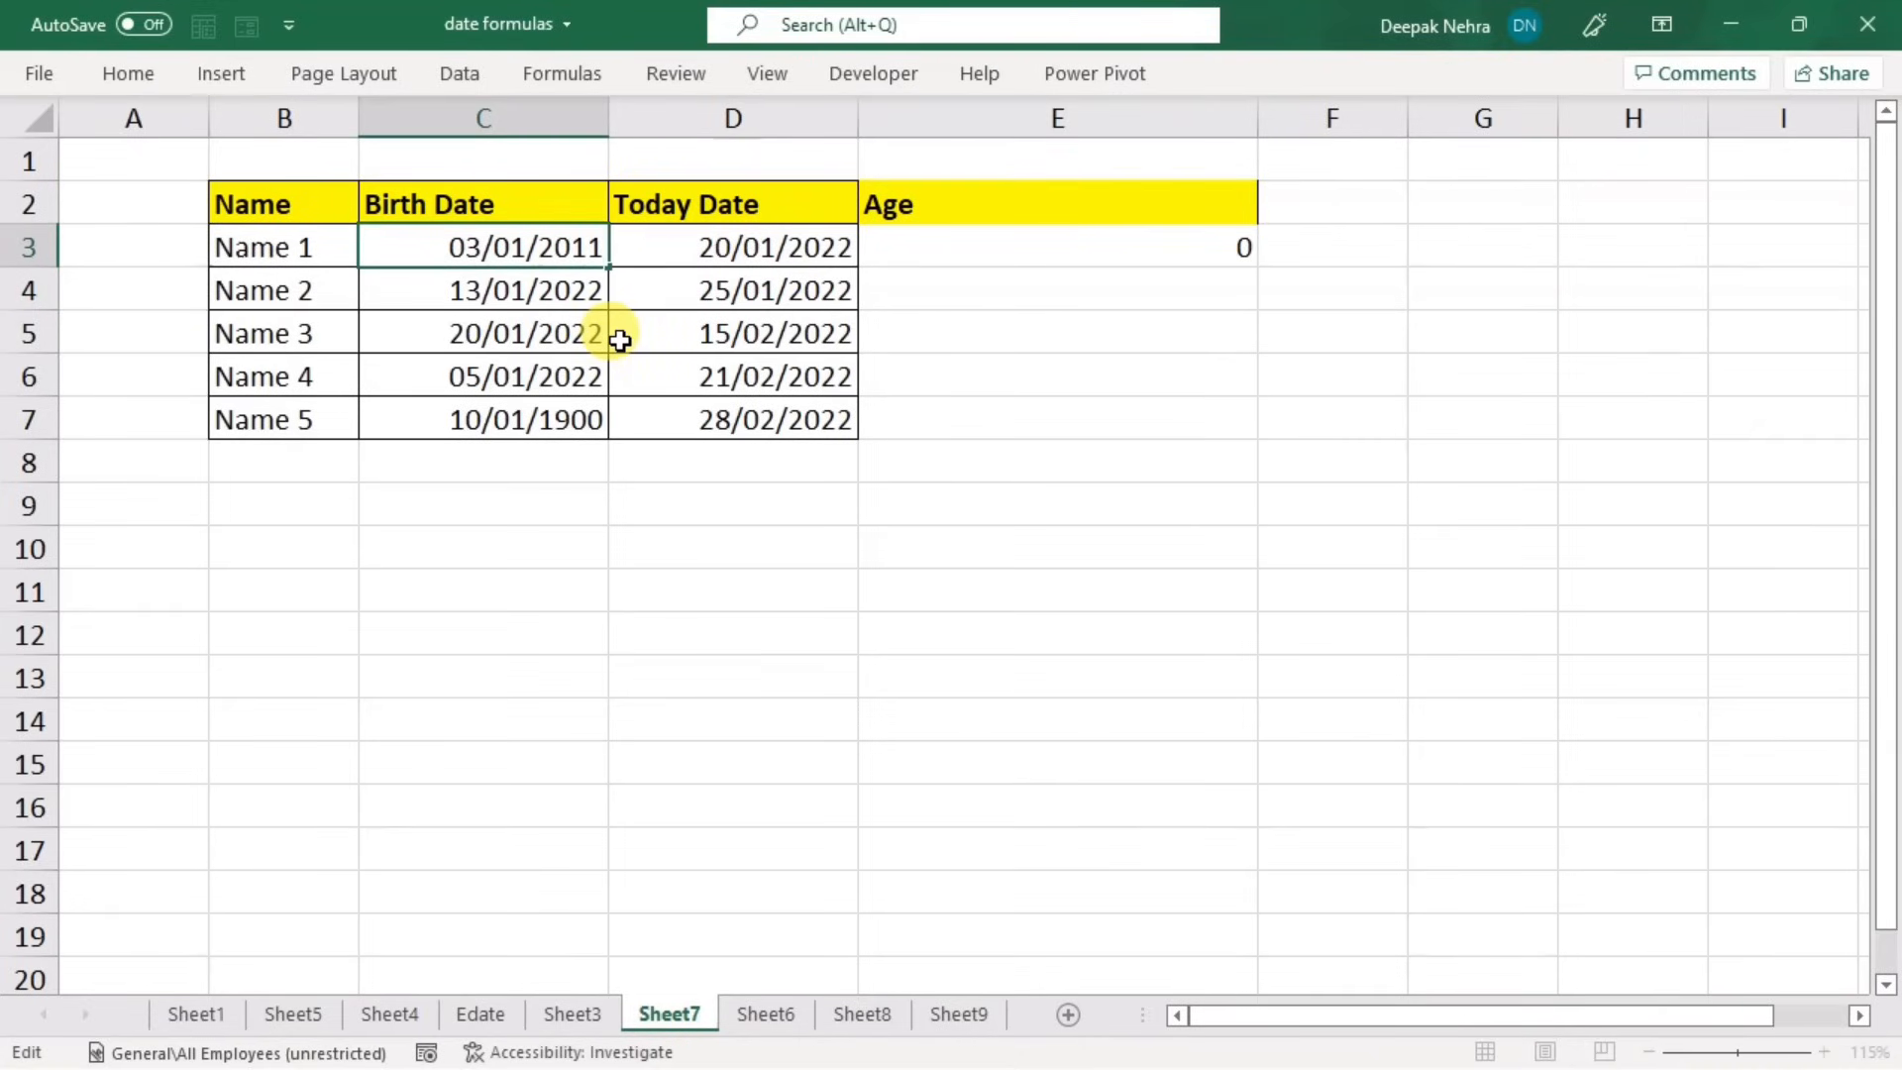
key(Return)
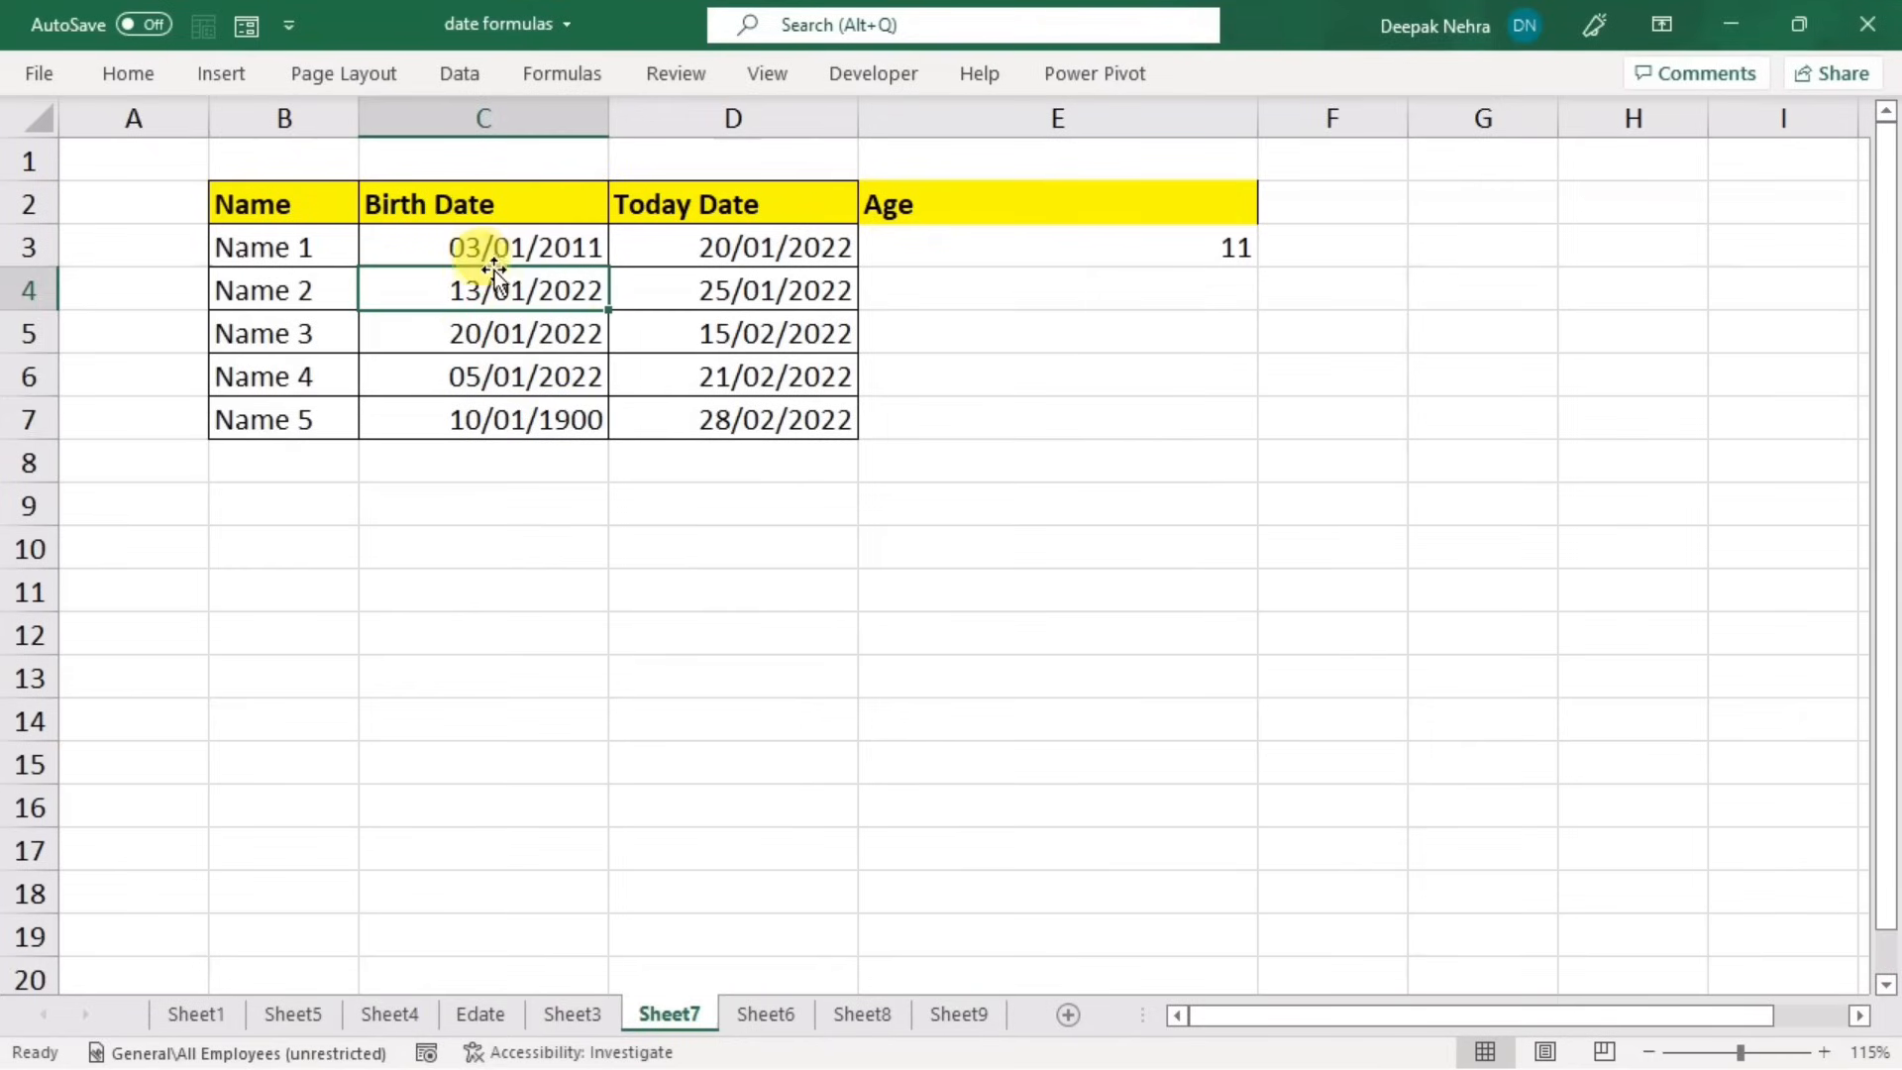
- Change the unit in the E3 DATEDIF formula to "m" to calculate the age in complete months
click(821, 255)
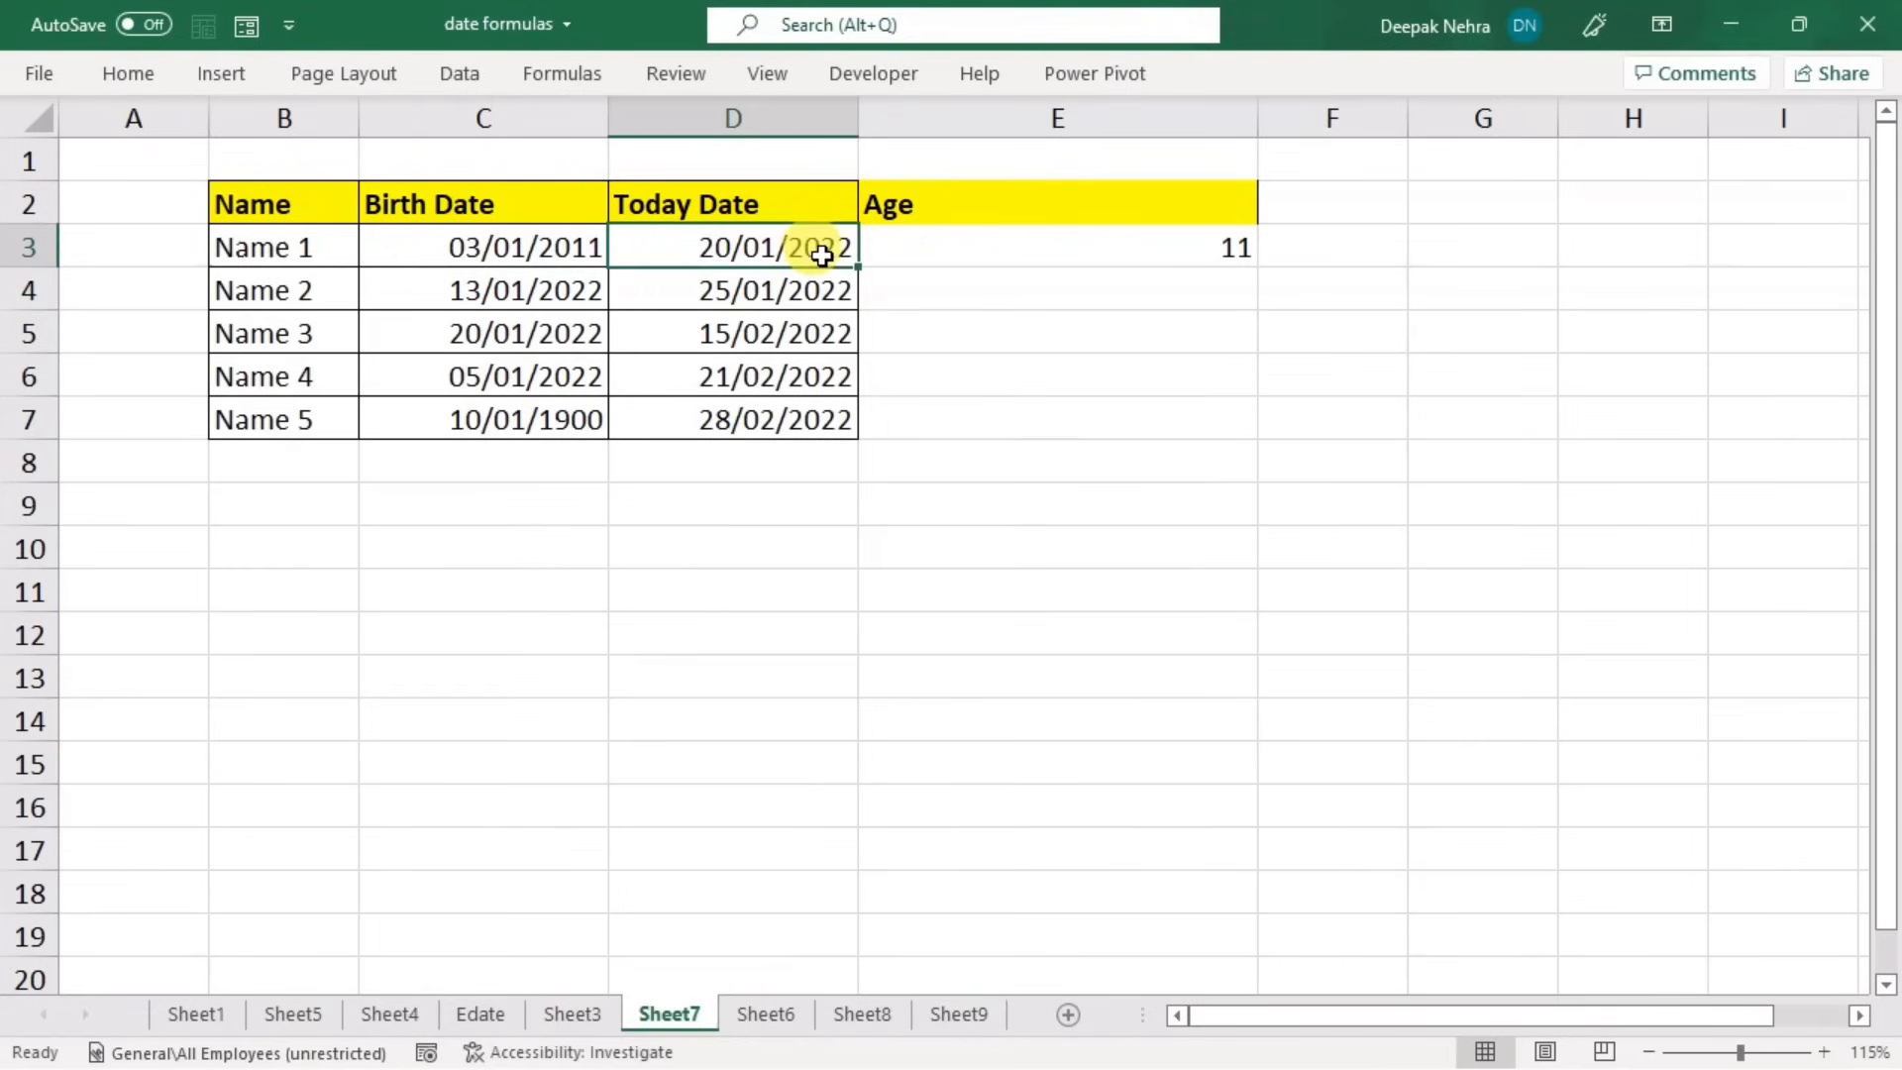
click(1203, 249)
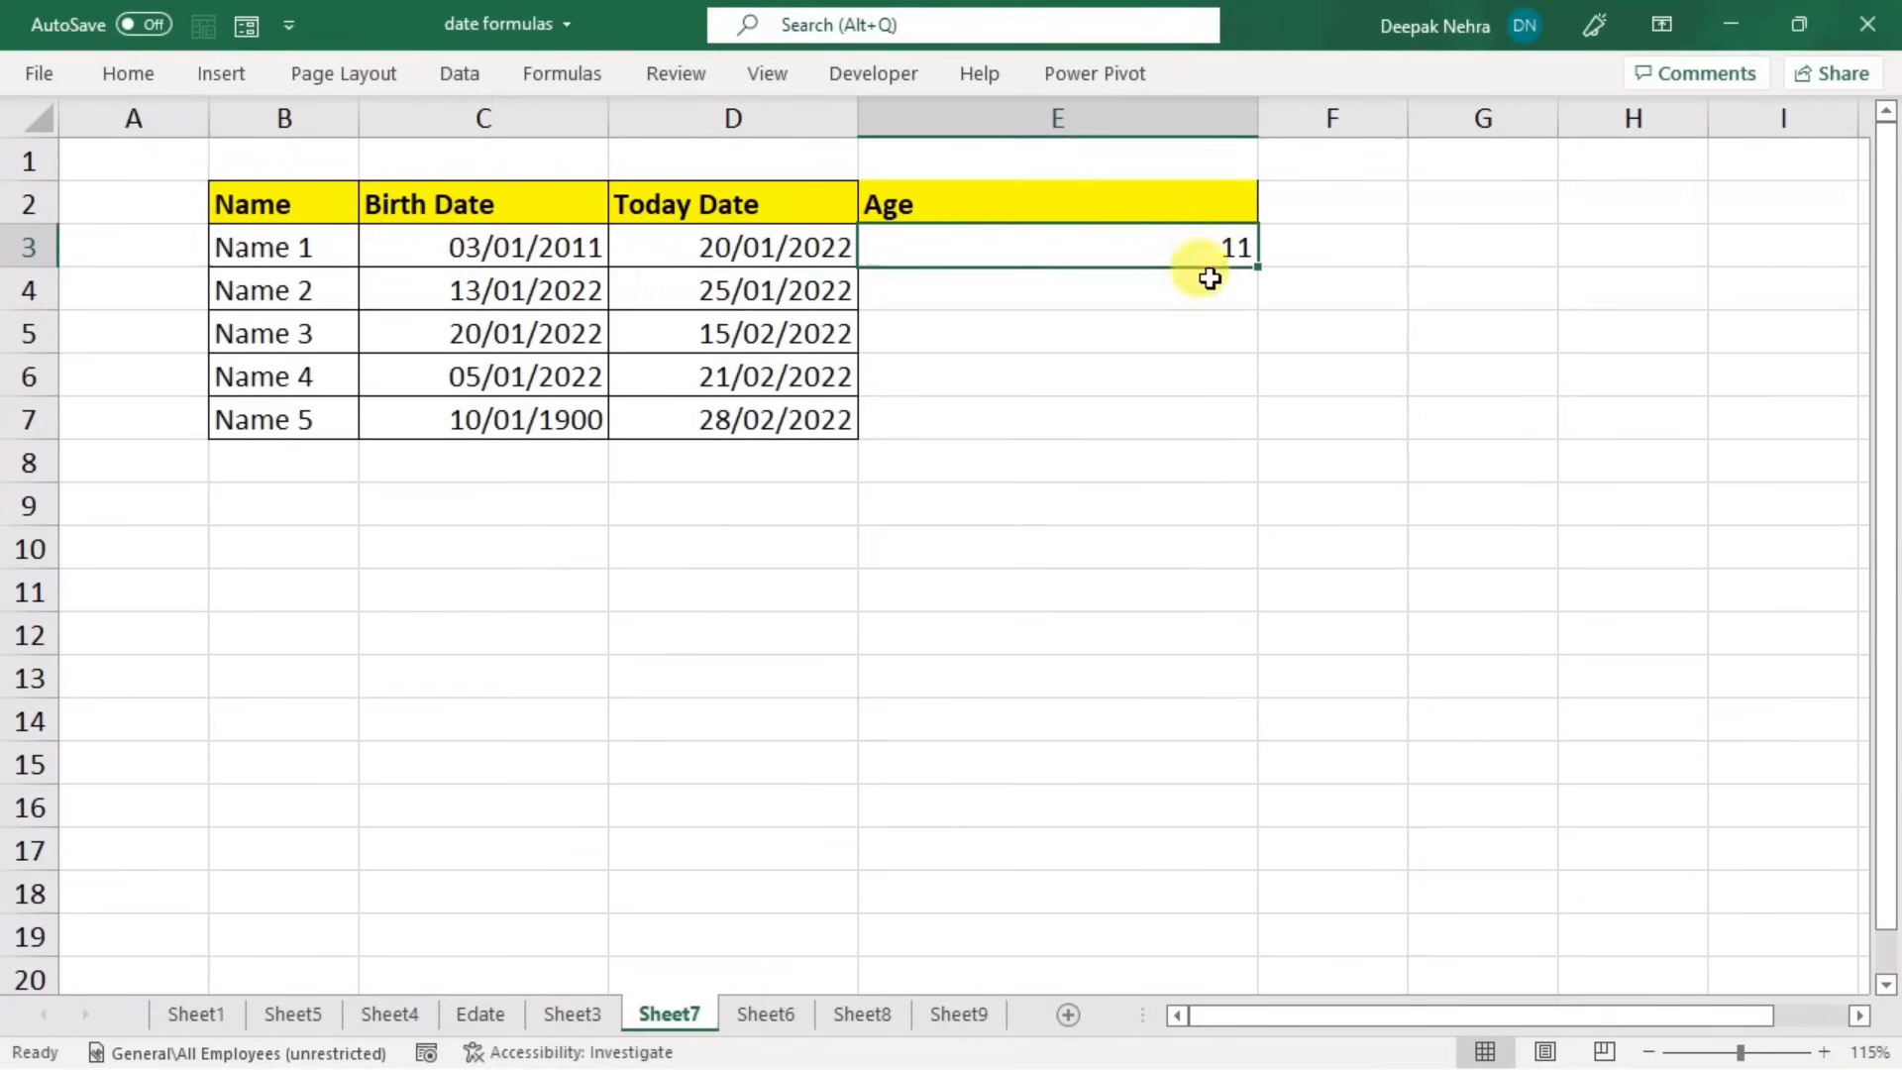
key(F2)
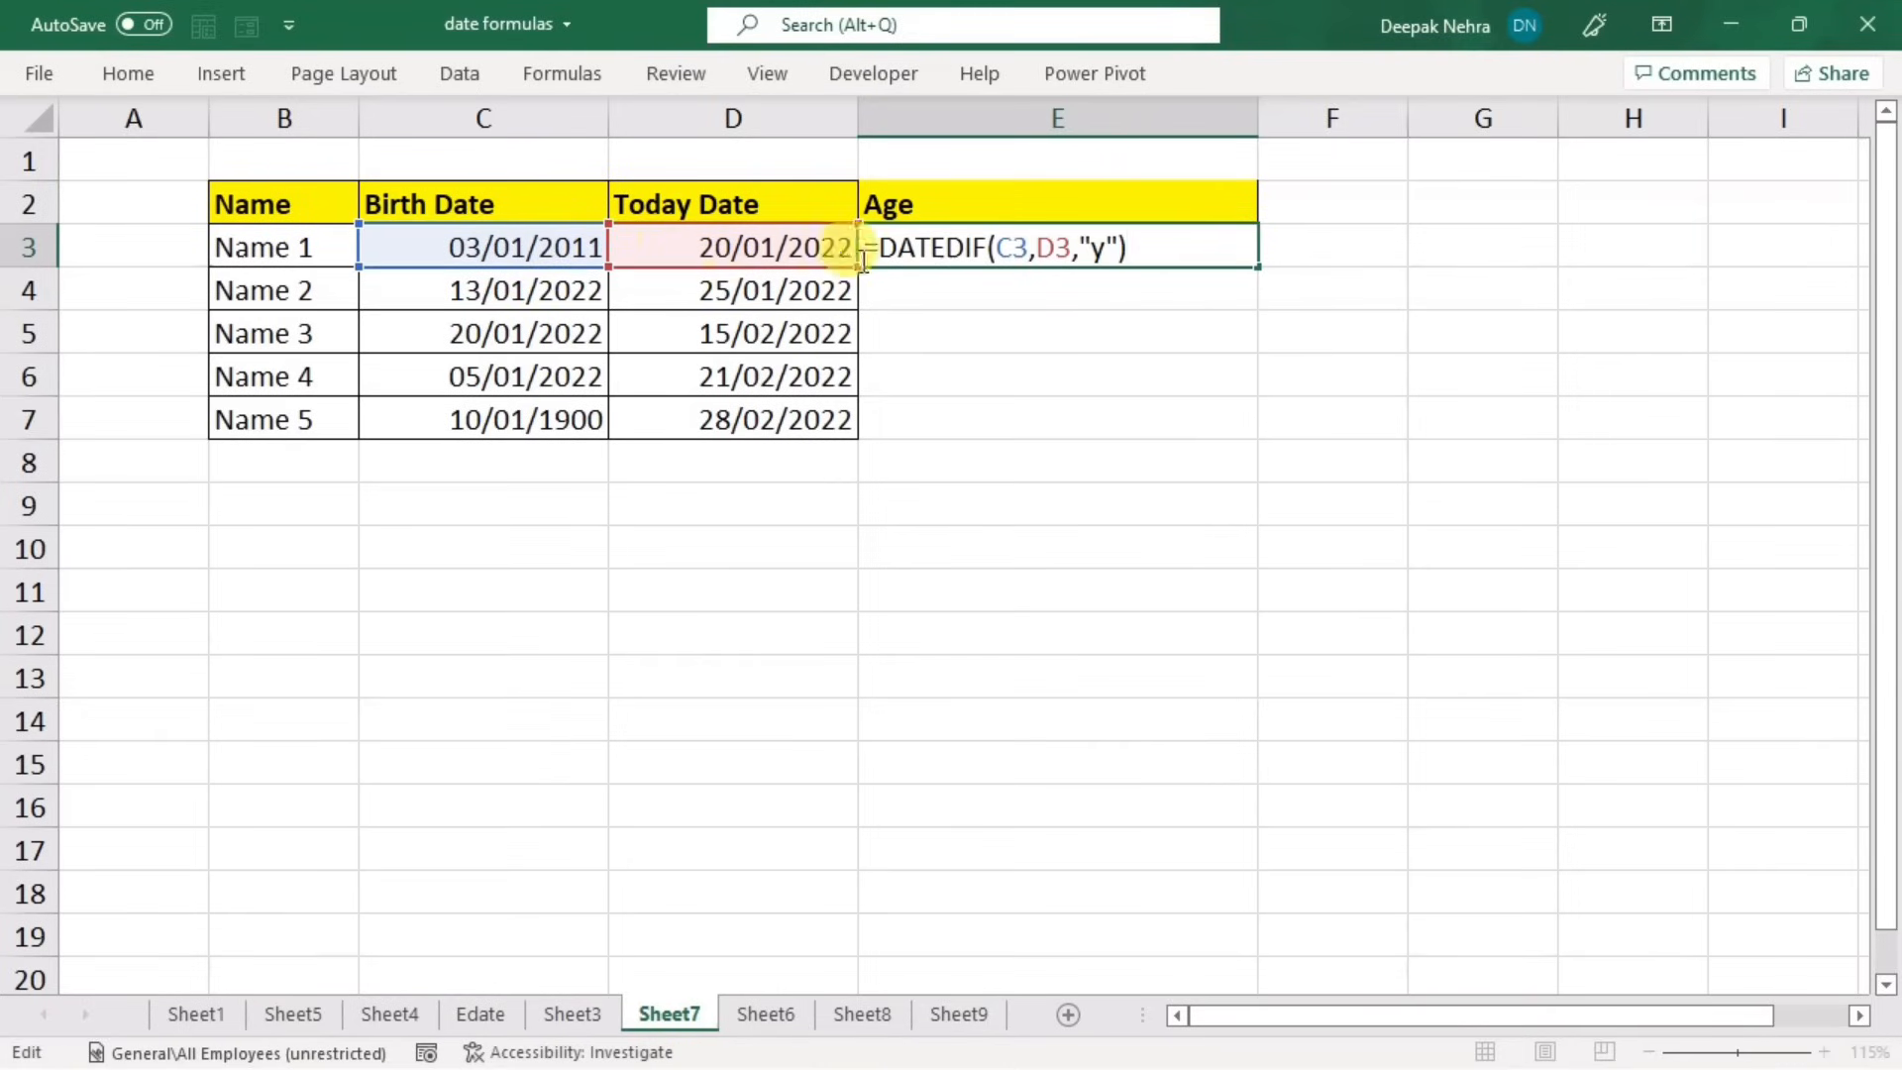
click(1100, 248)
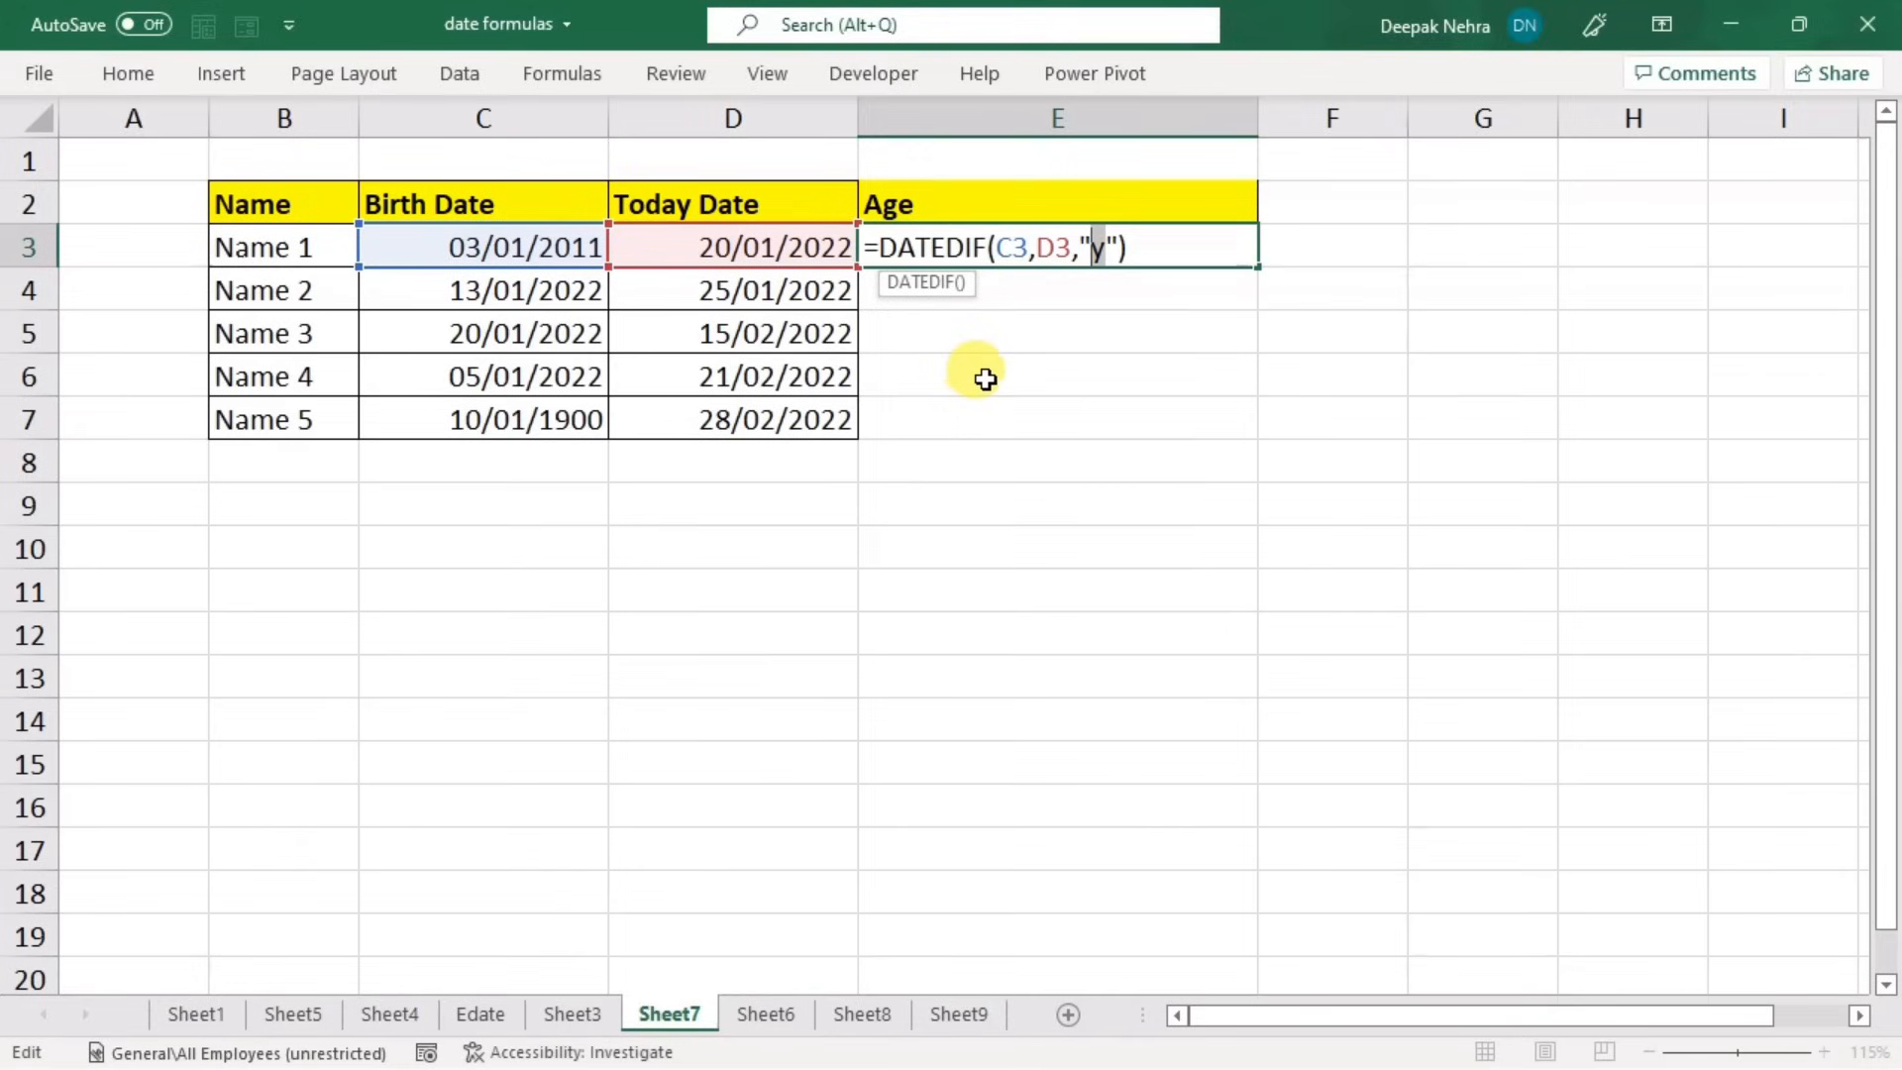
text(m)
key(Return)
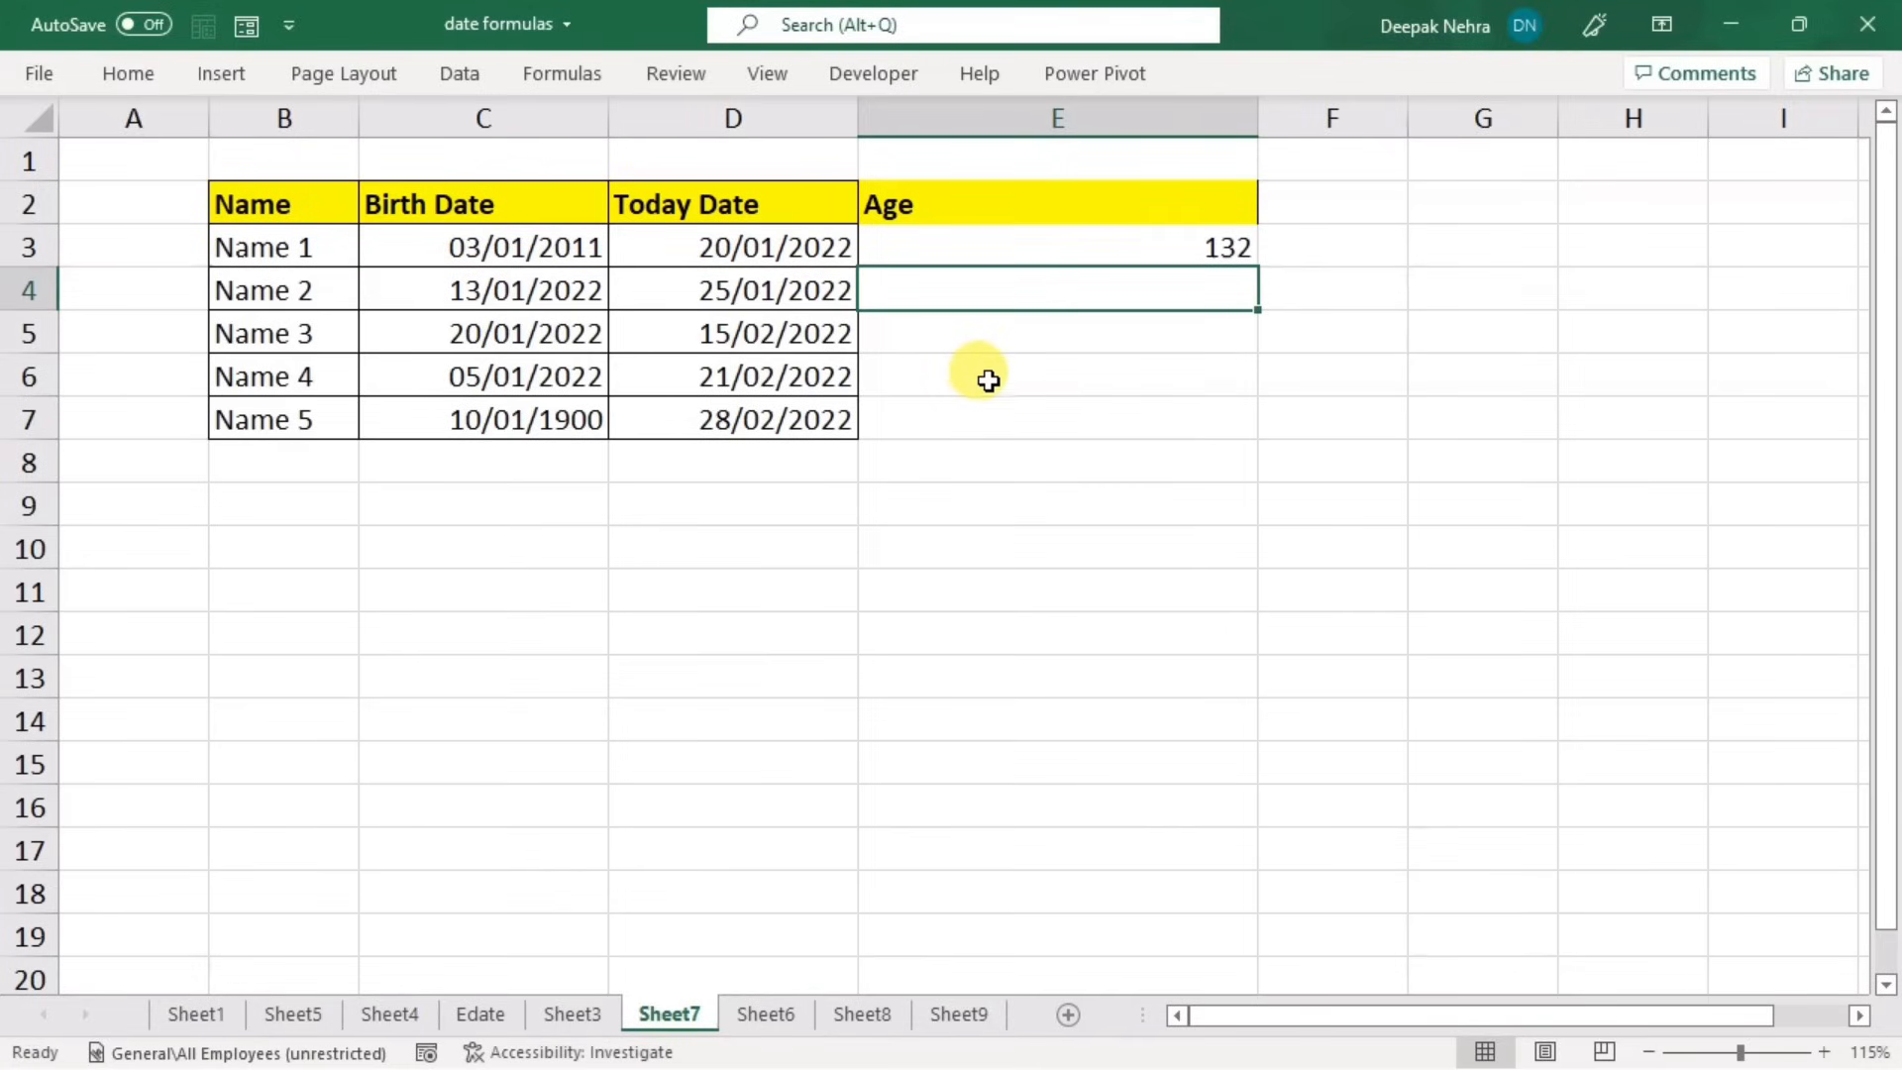
- Change the unit in the E3 DATEDIF formula to "d" to calculate the age in days
click(1125, 245)
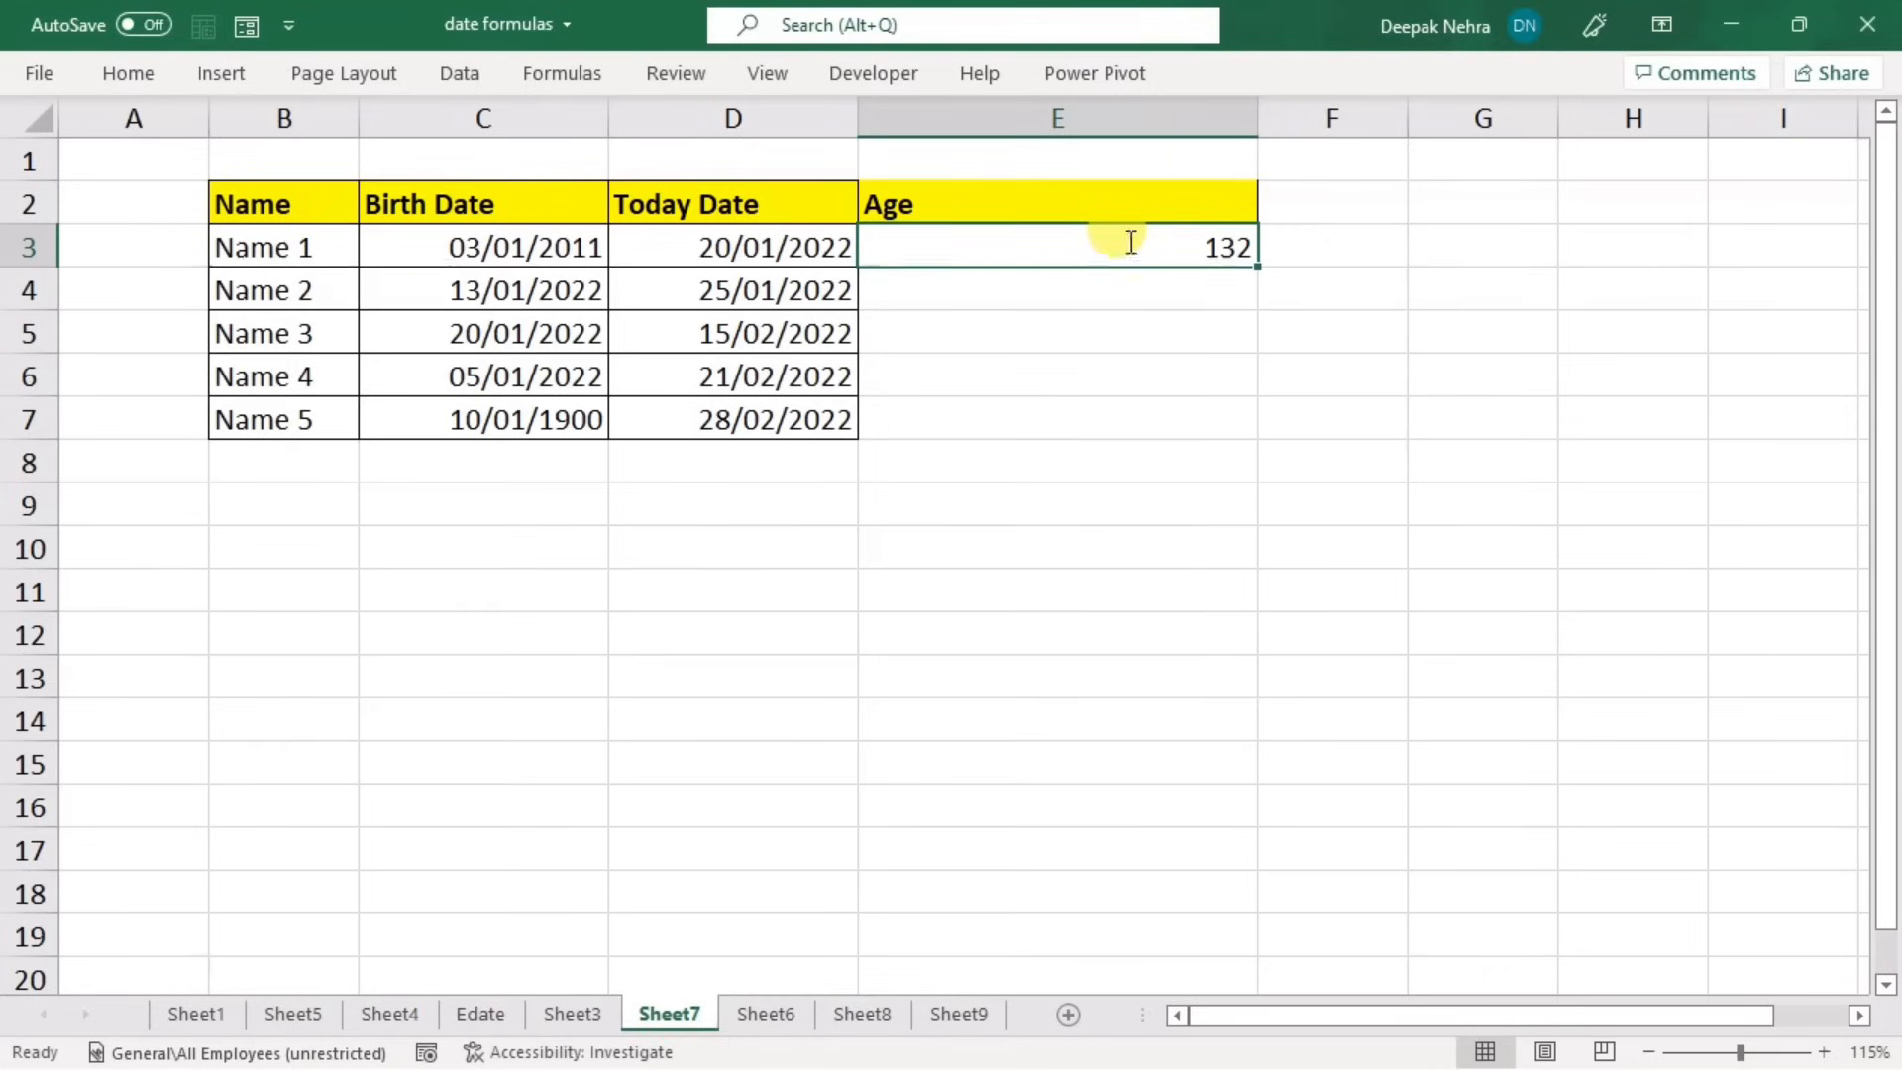
double_click(1119, 246)
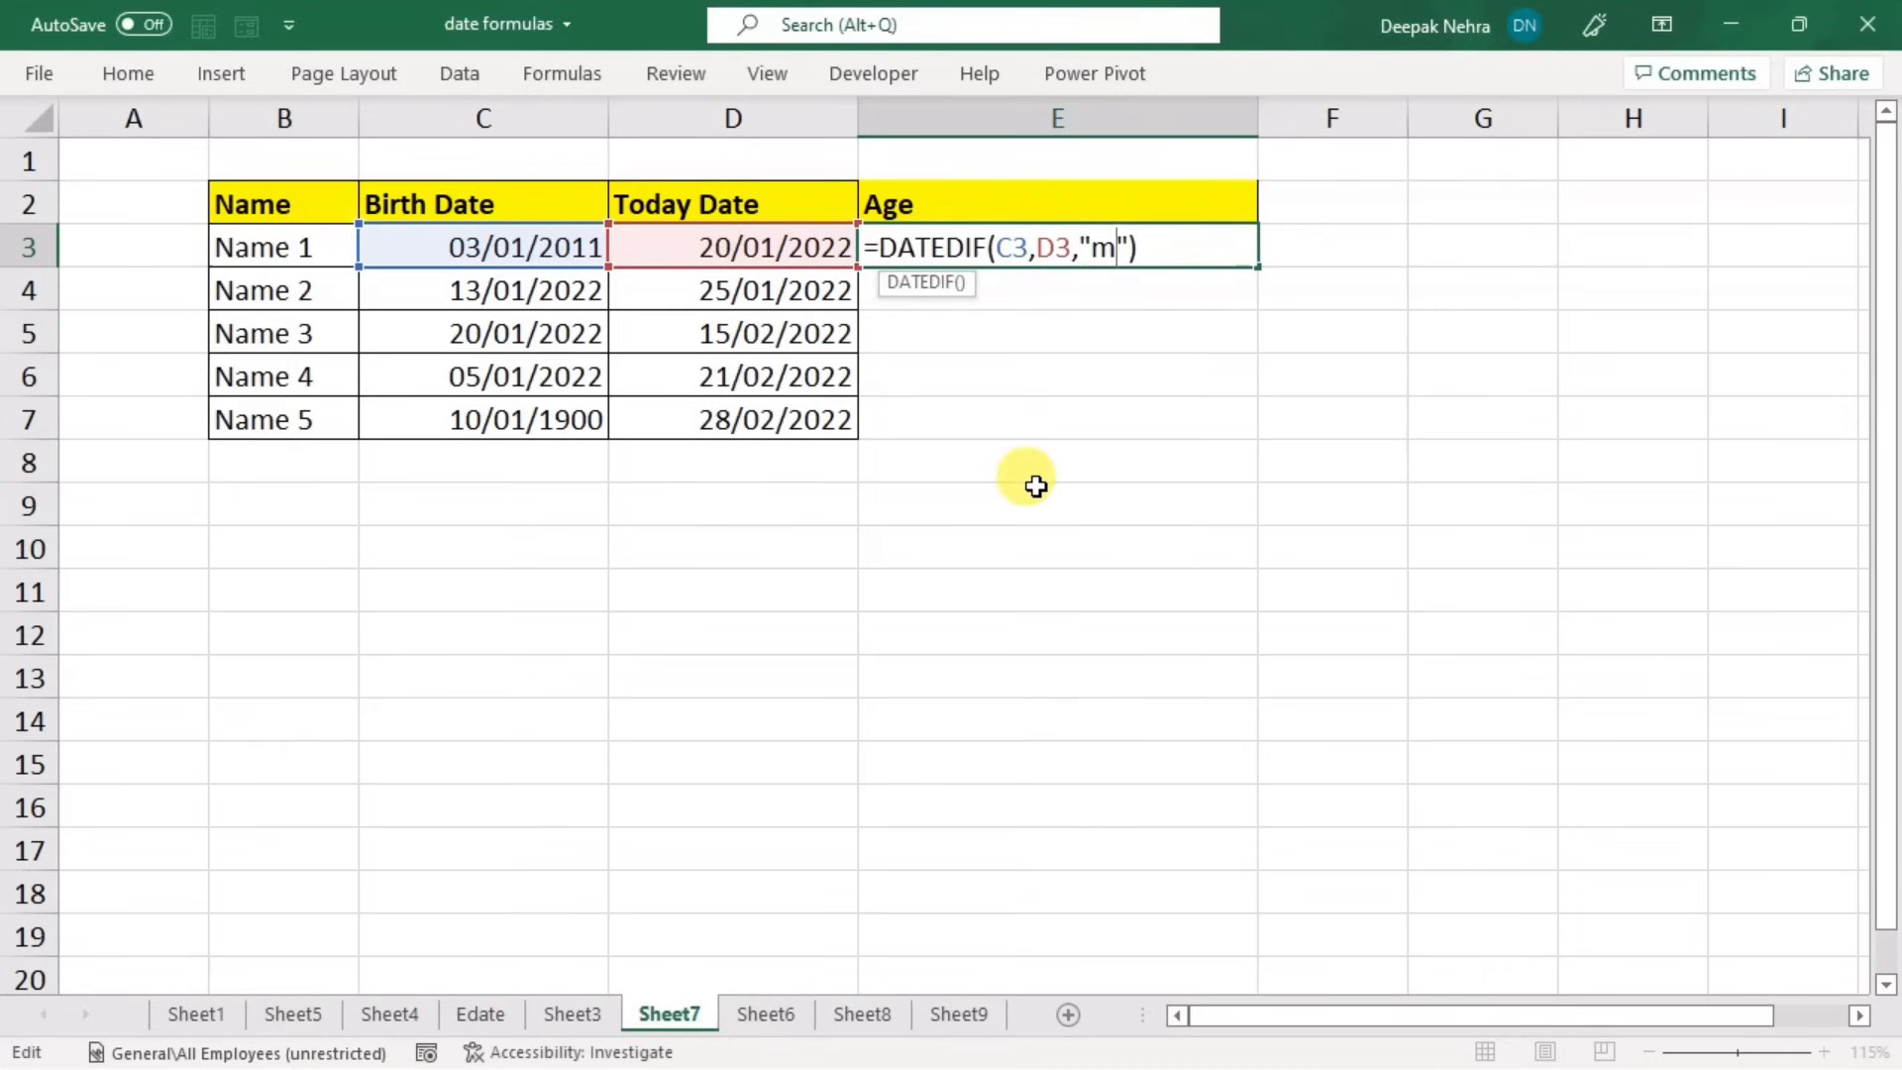
key(BackSpace)
text(d)
key(Return)
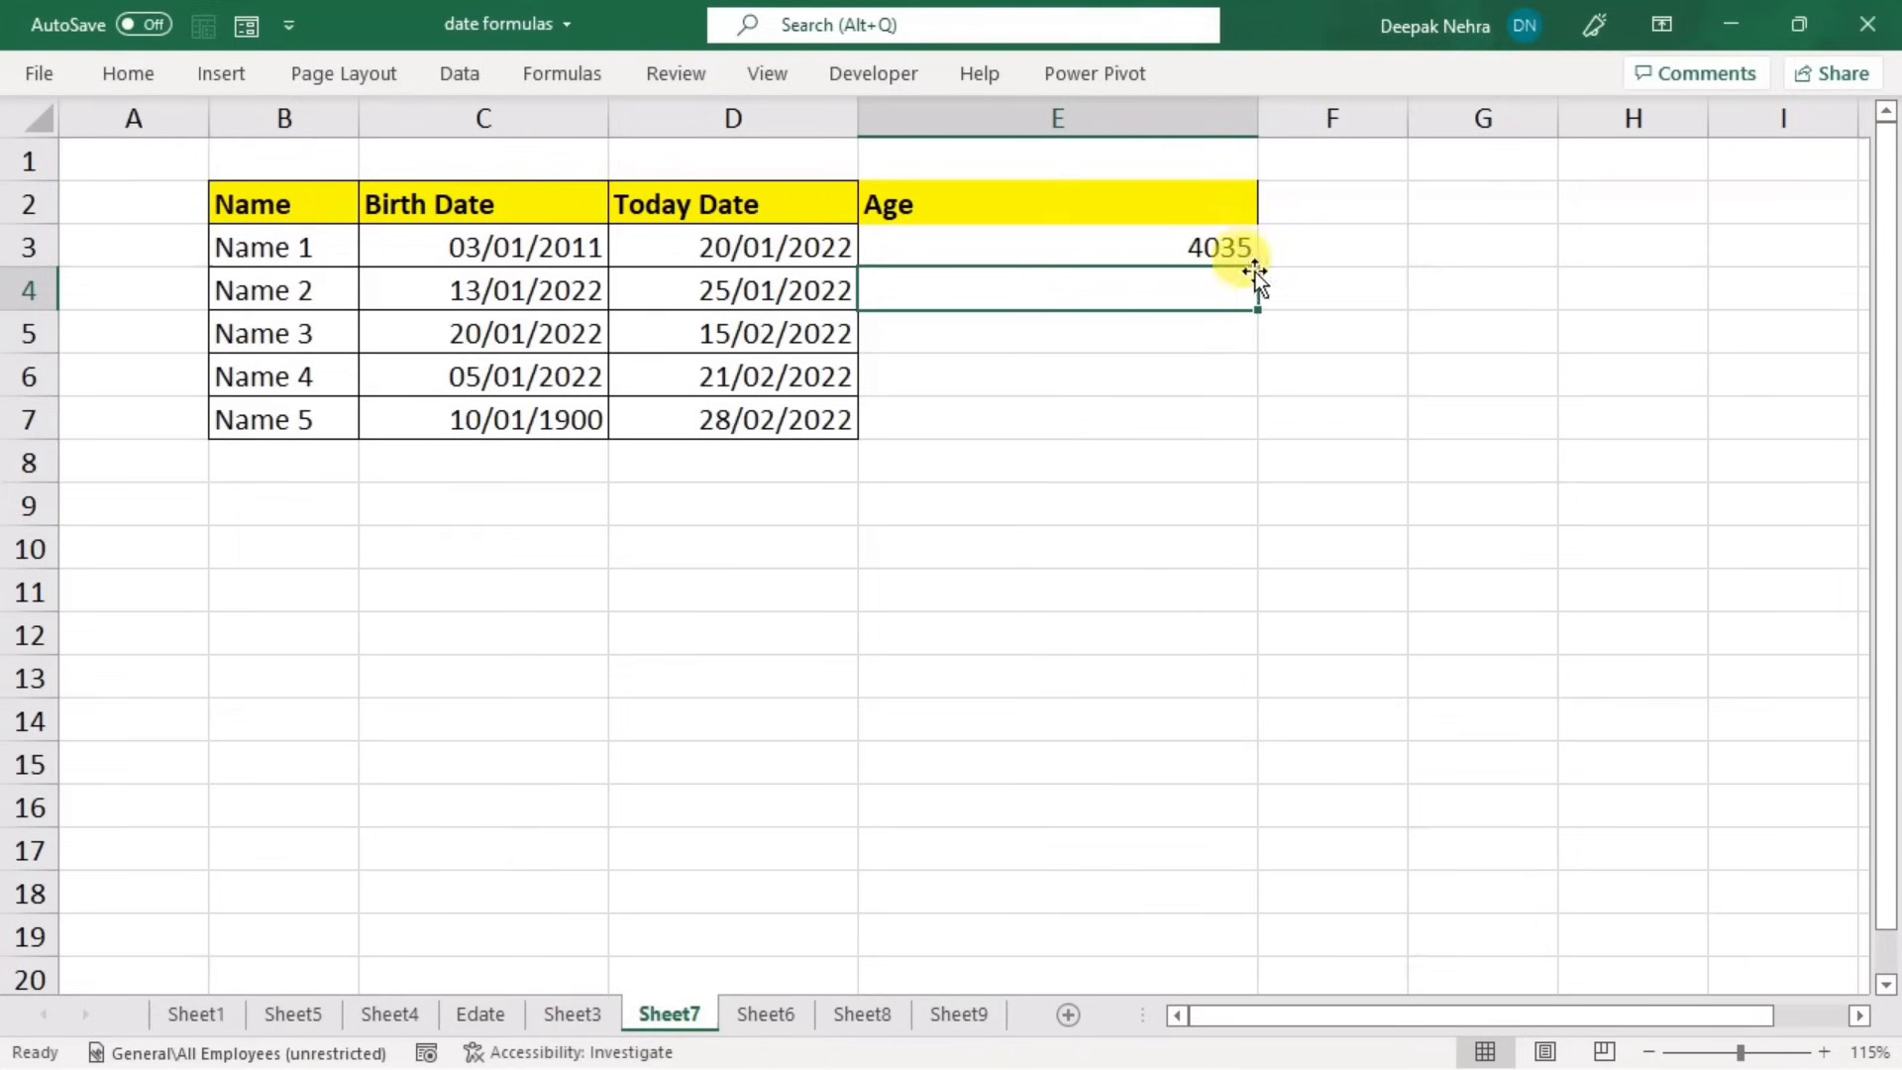
- Widen the Age column E slightly and clear the formula from E3
drag(1259, 127, 1315, 127)
click(1212, 251)
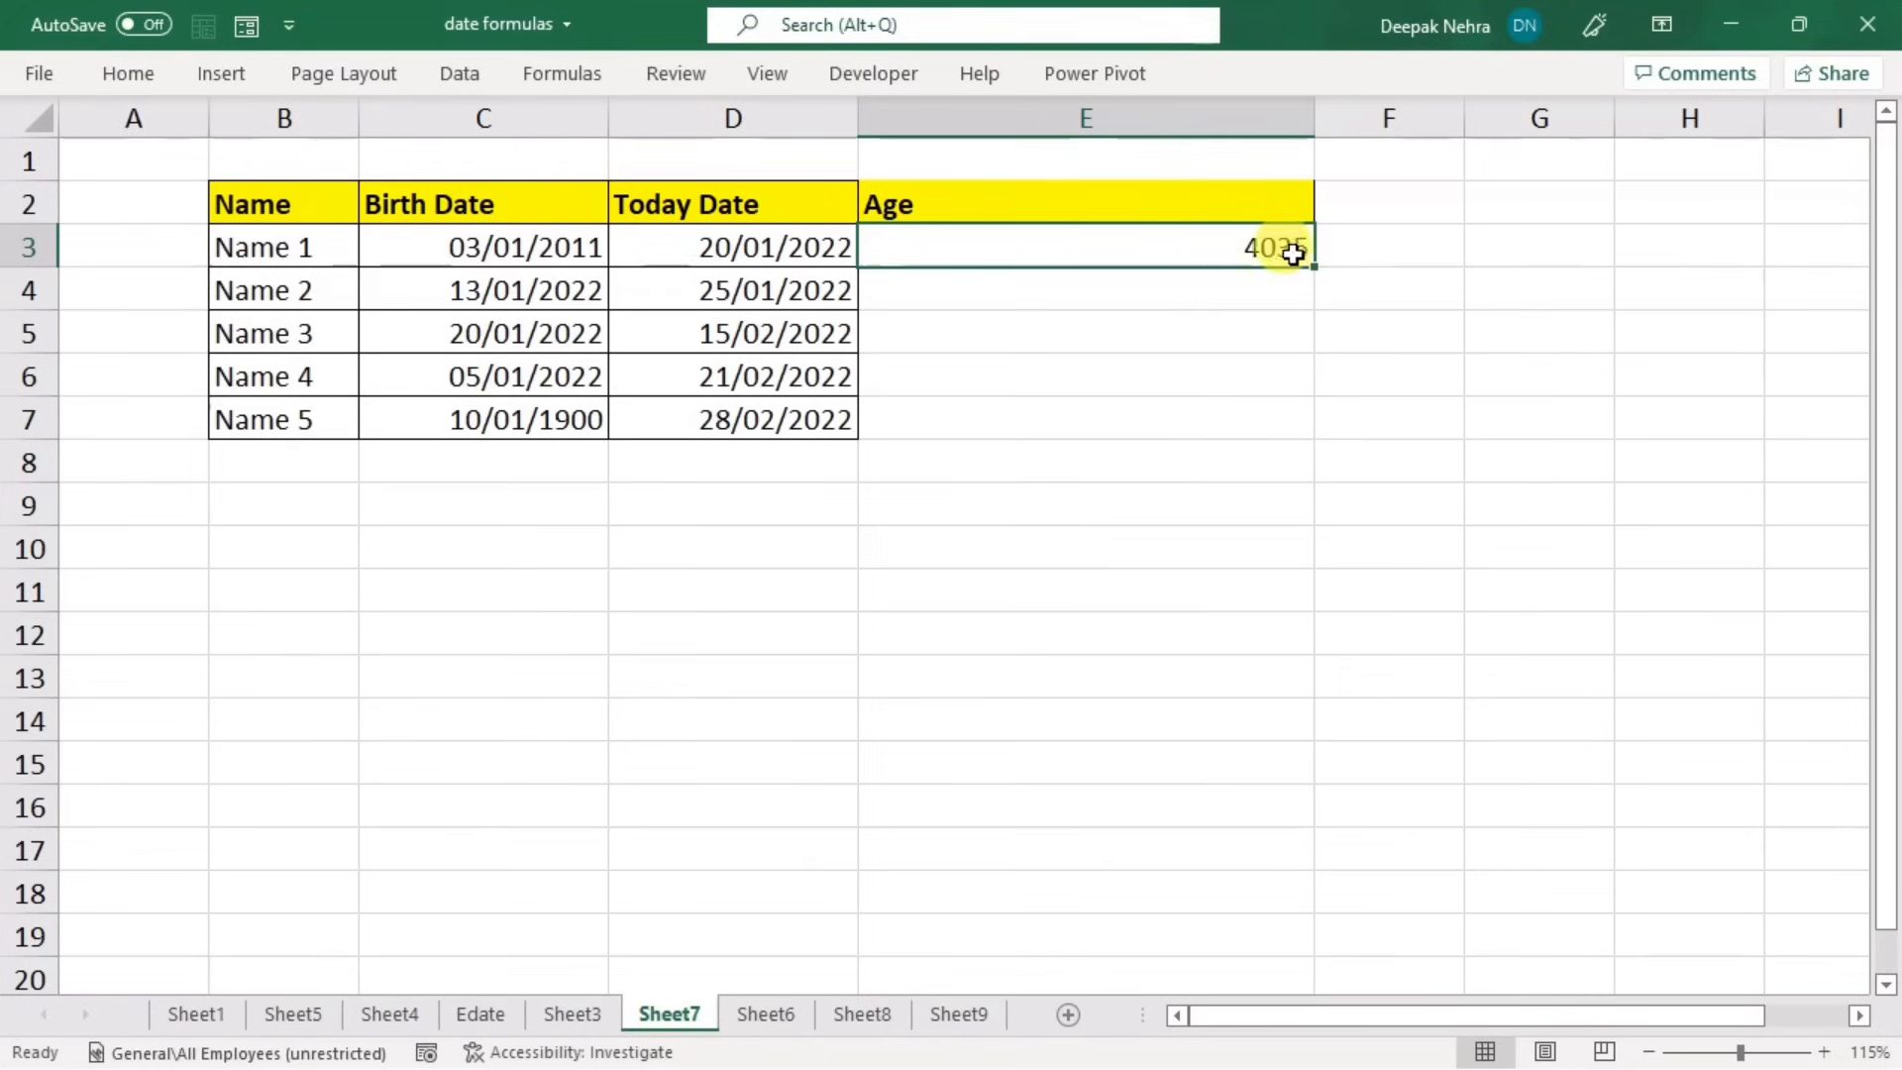
key(Delete)
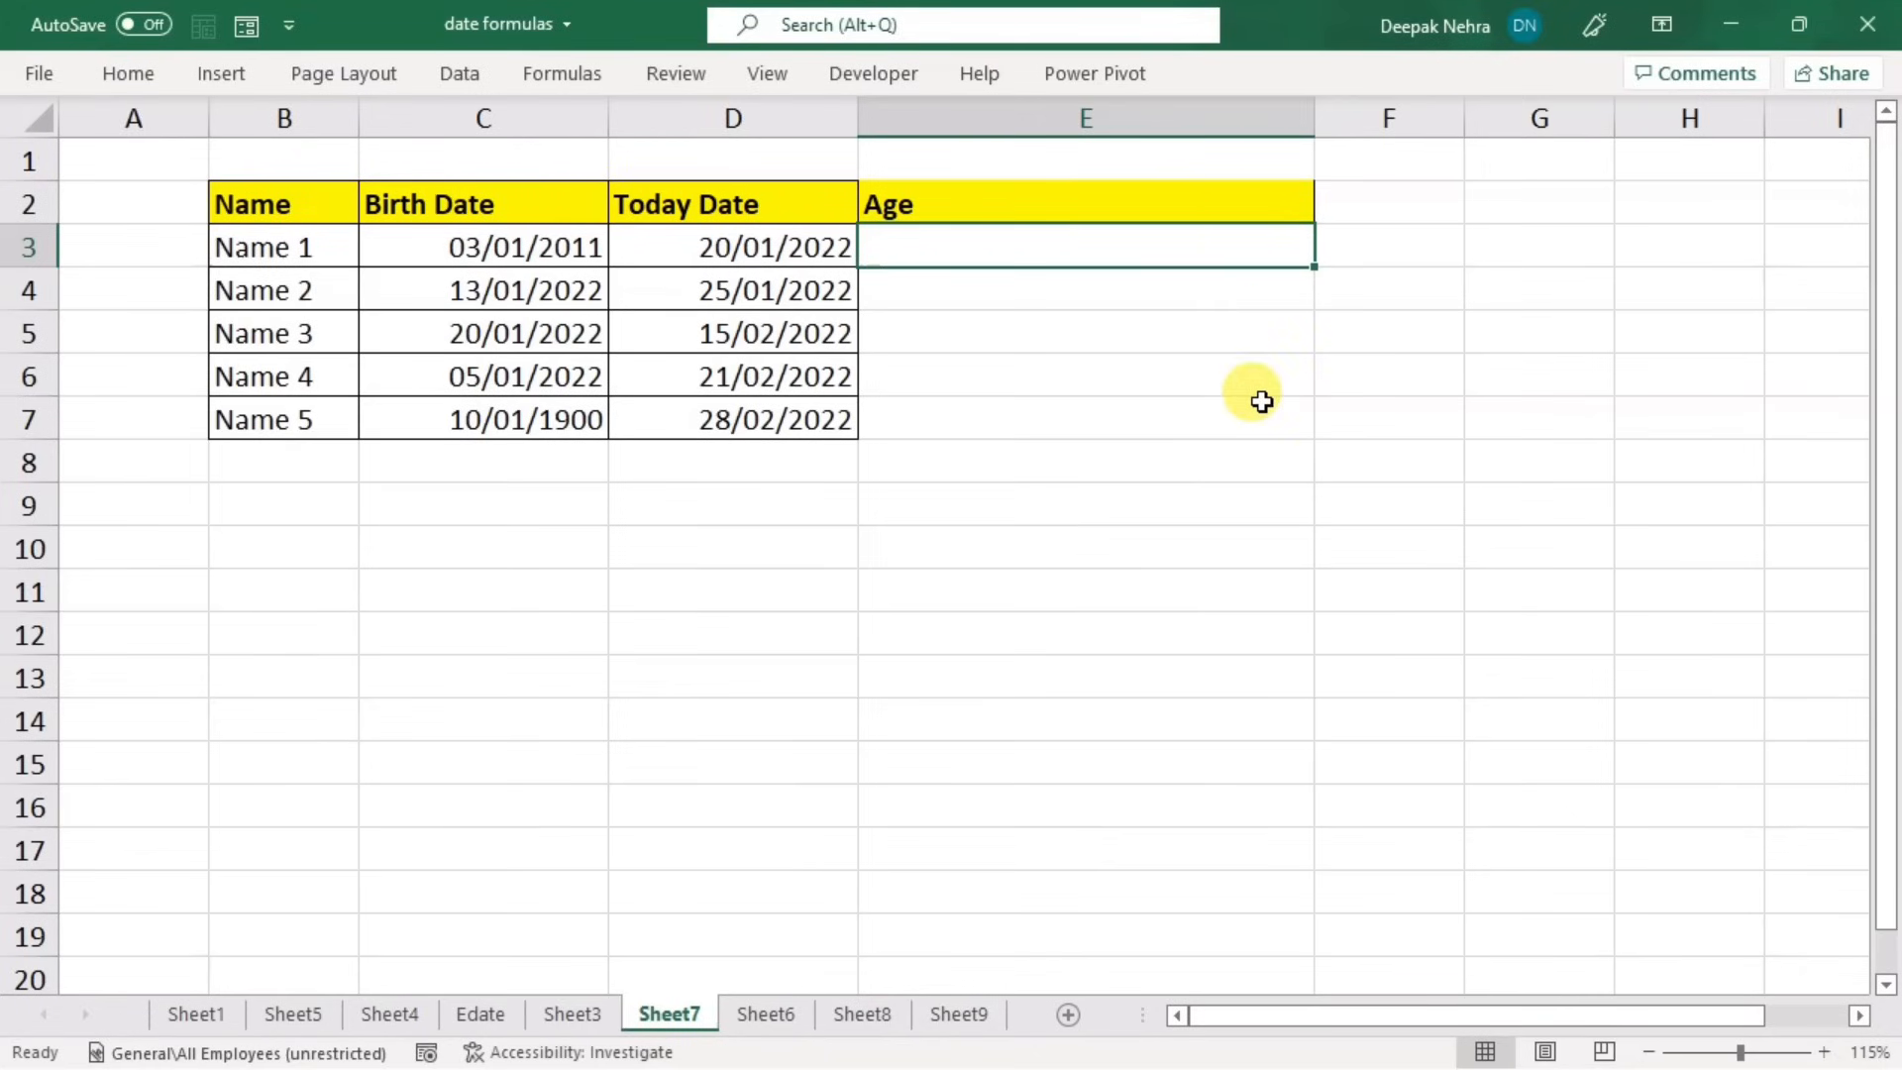
- Begin a combined age formula in E3 with =datedif(C3,D3,"d")&" Days "& for the days part
text(=date)
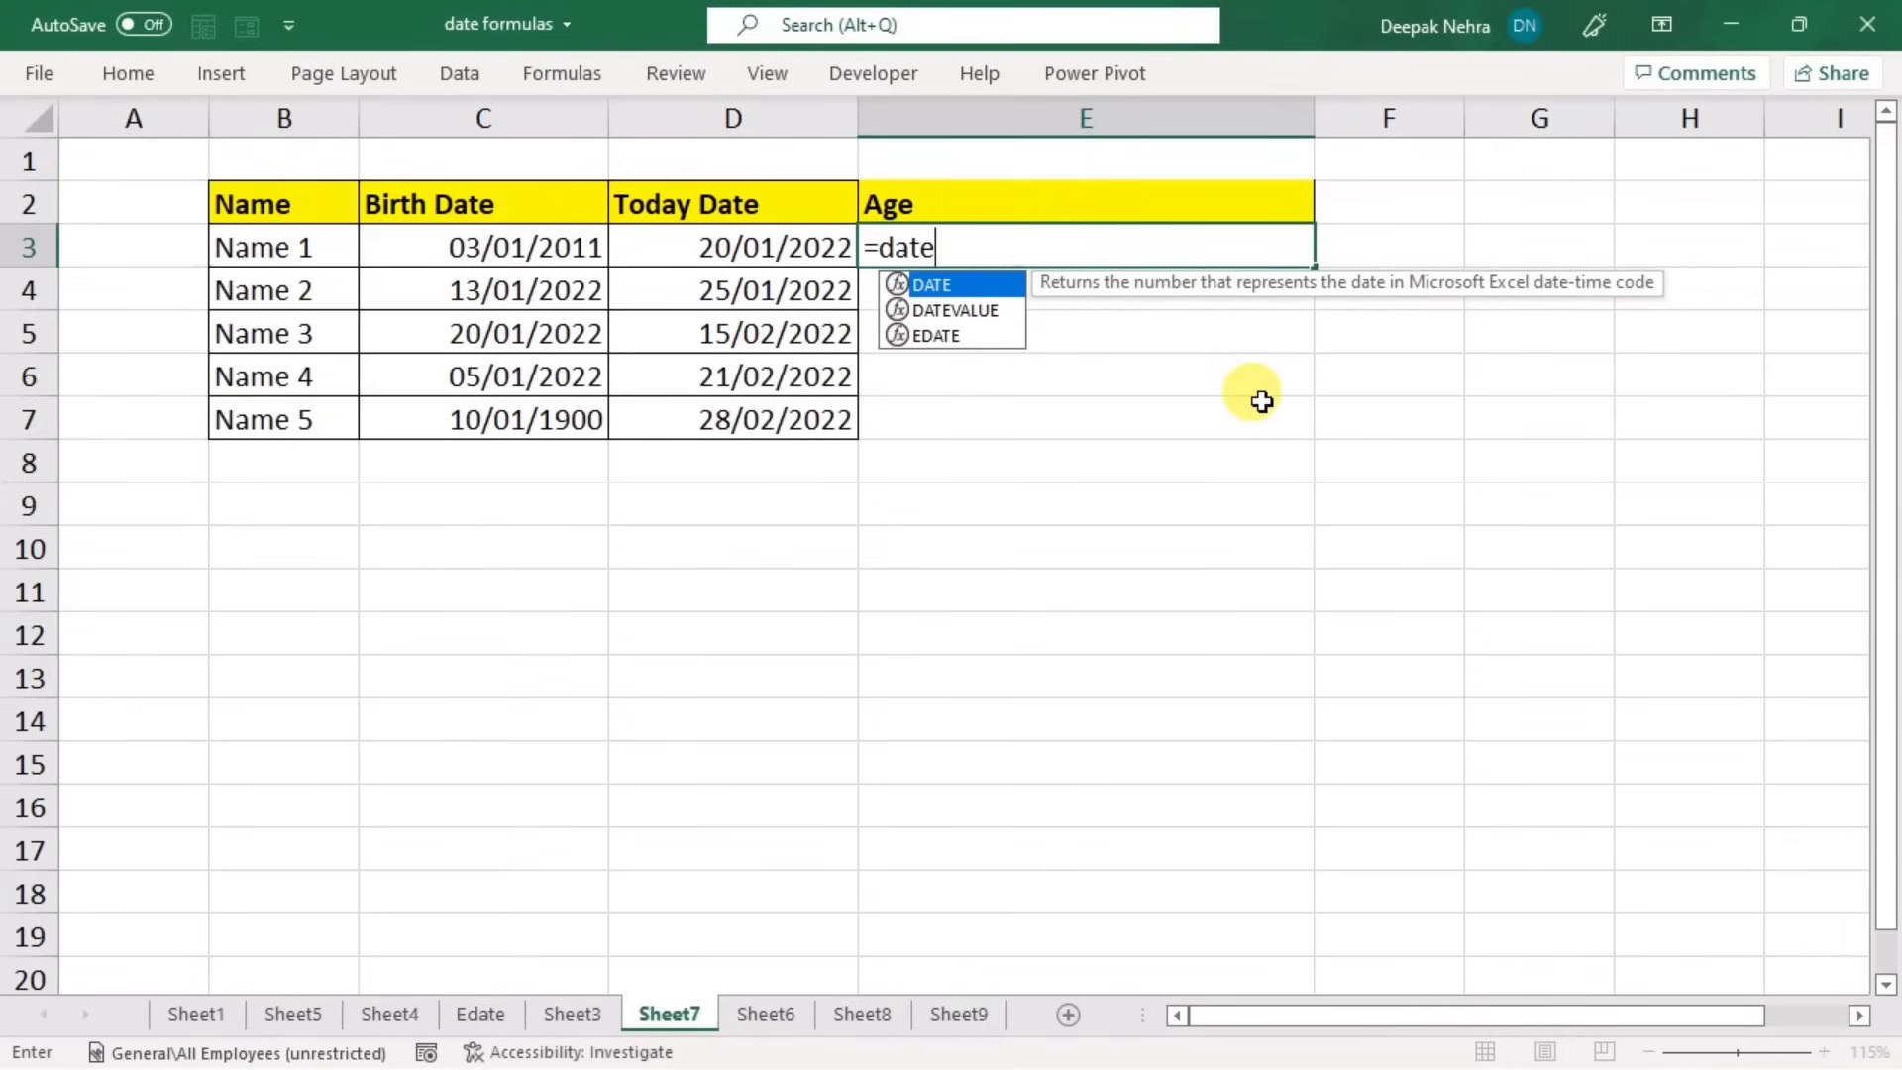
text(di f)
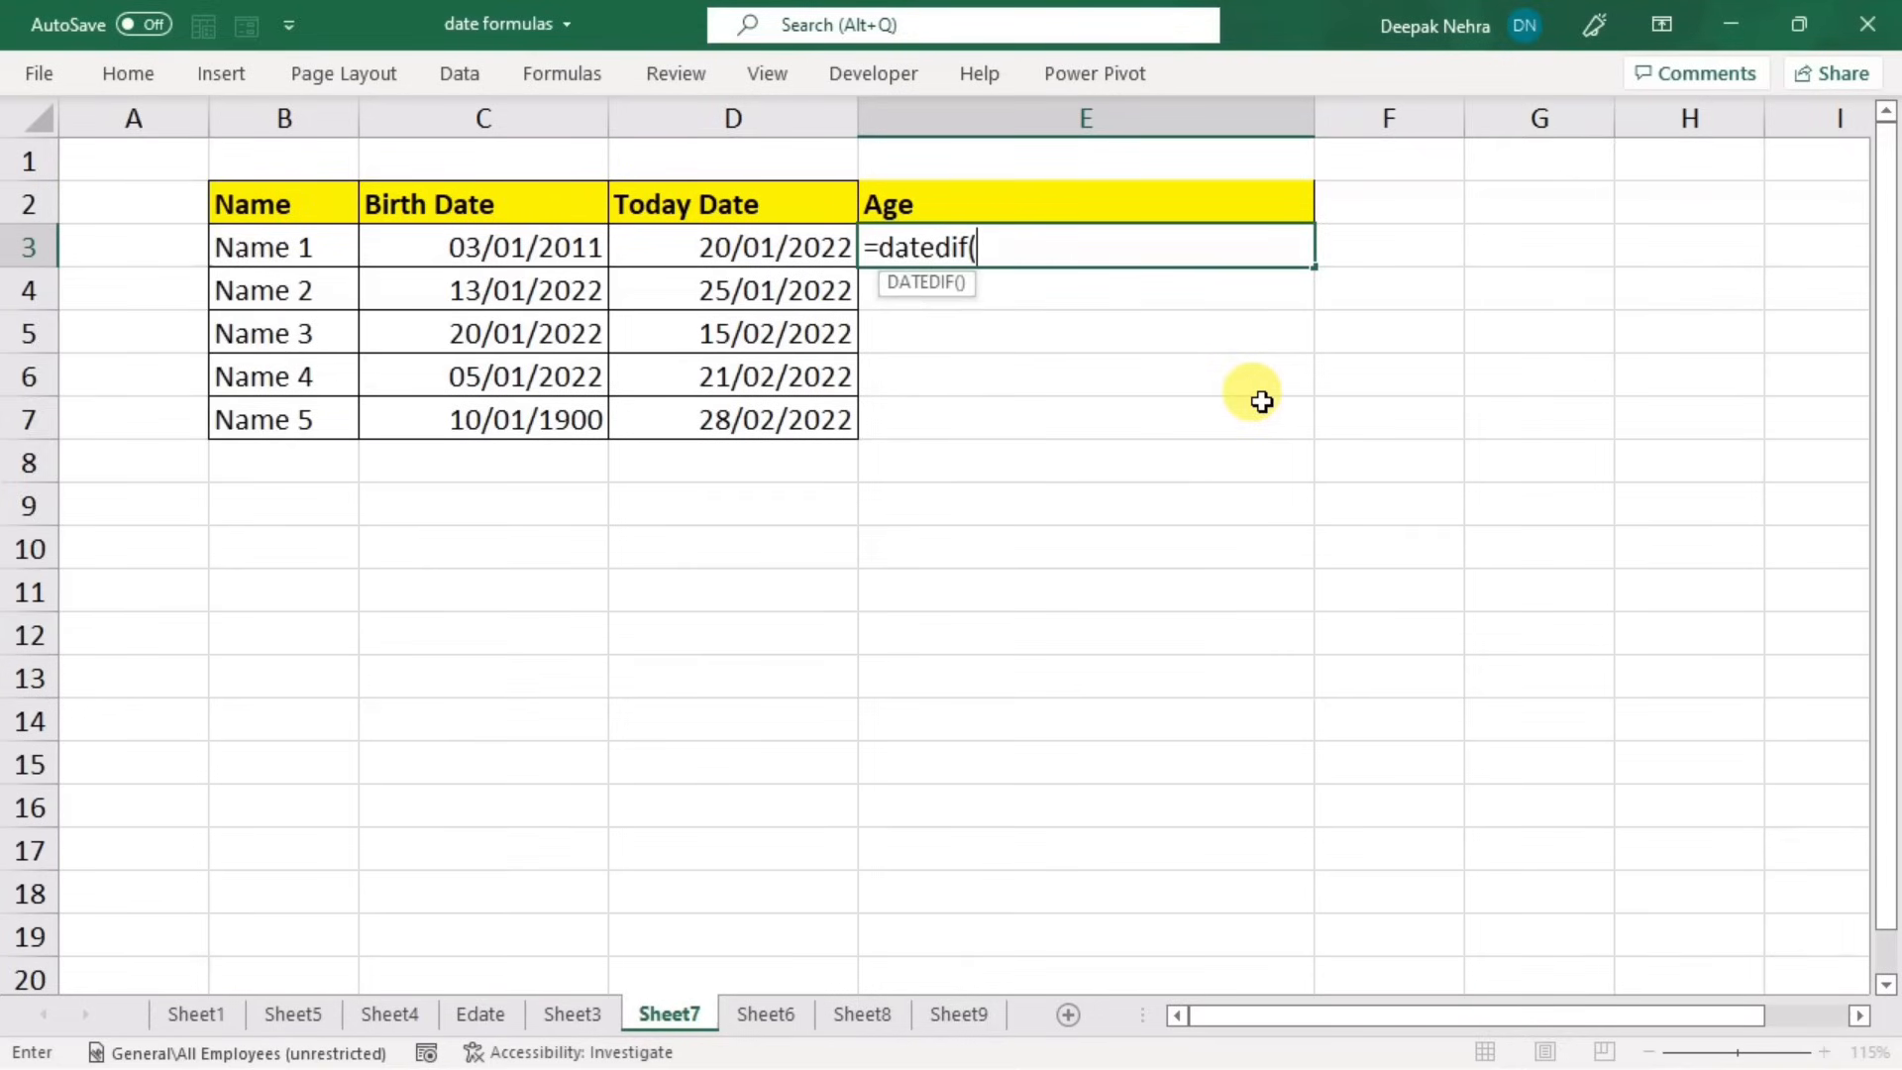
text(()
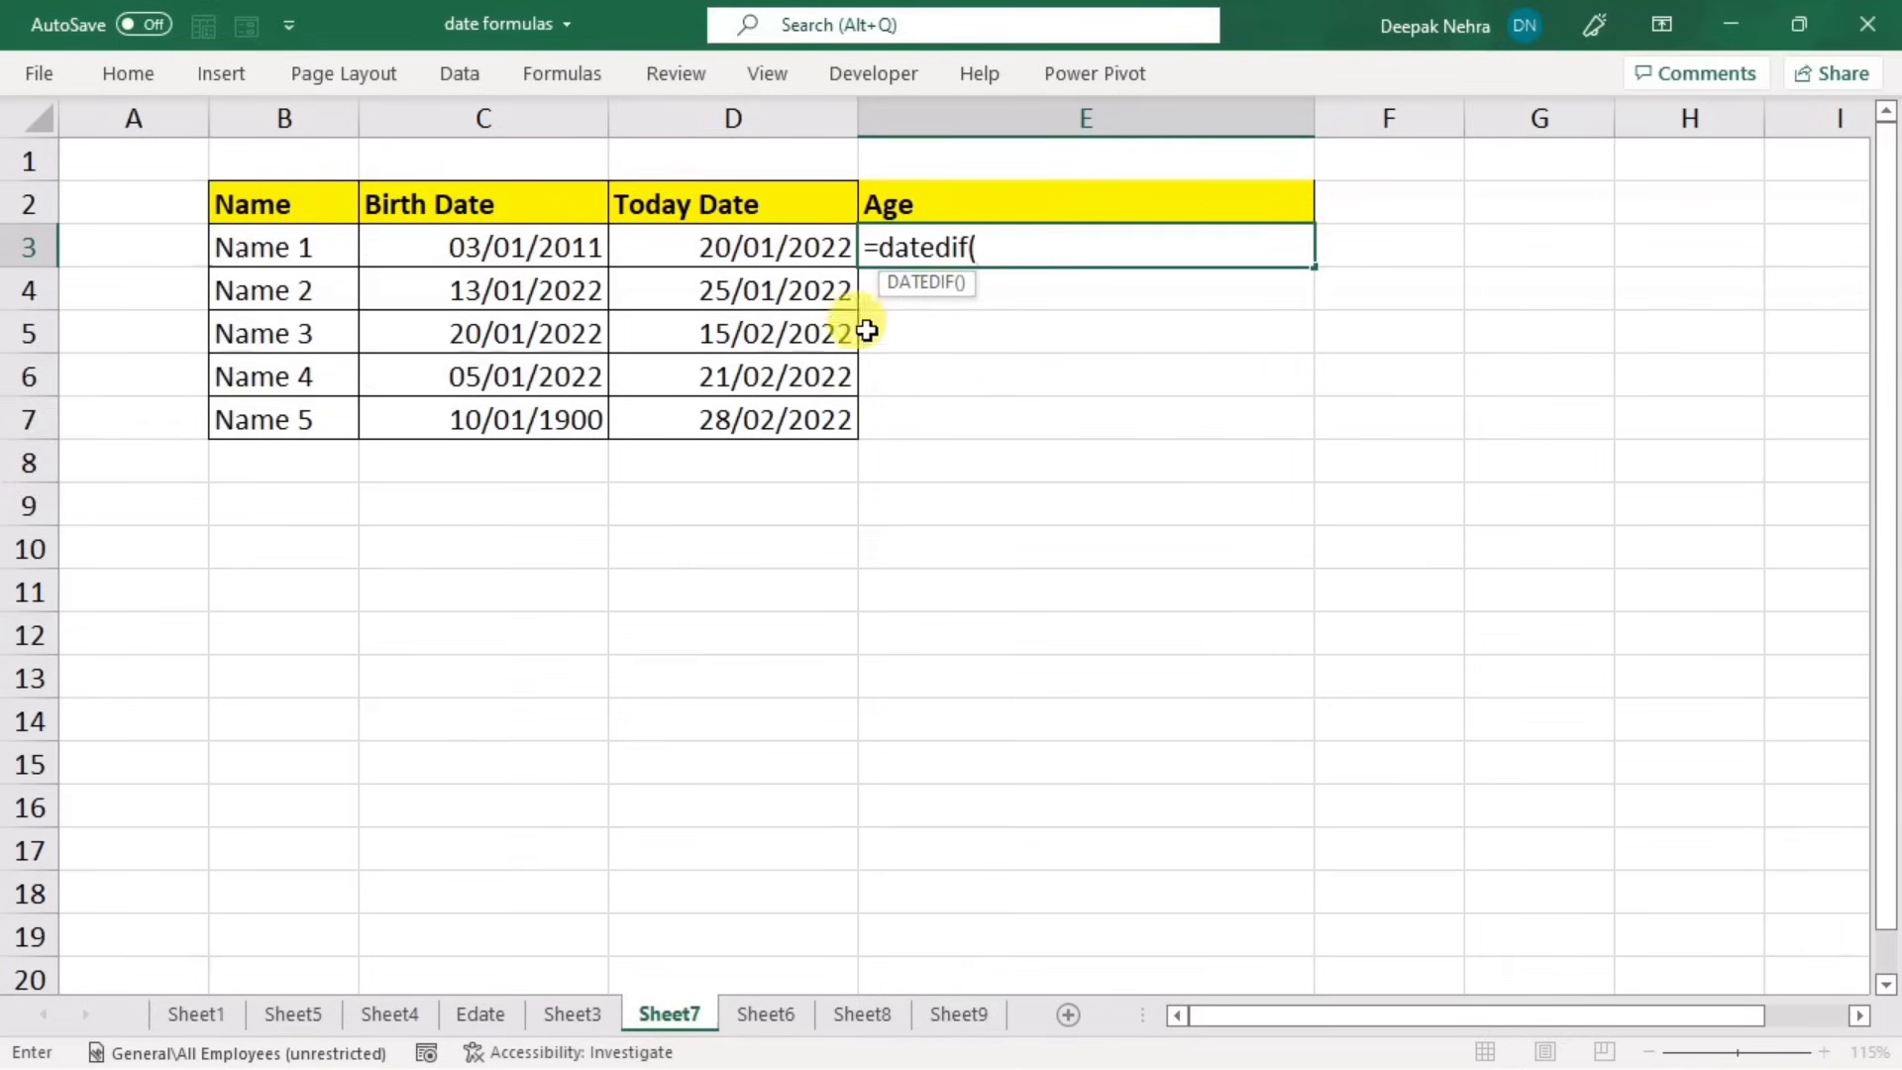
click(516, 245)
text(,)
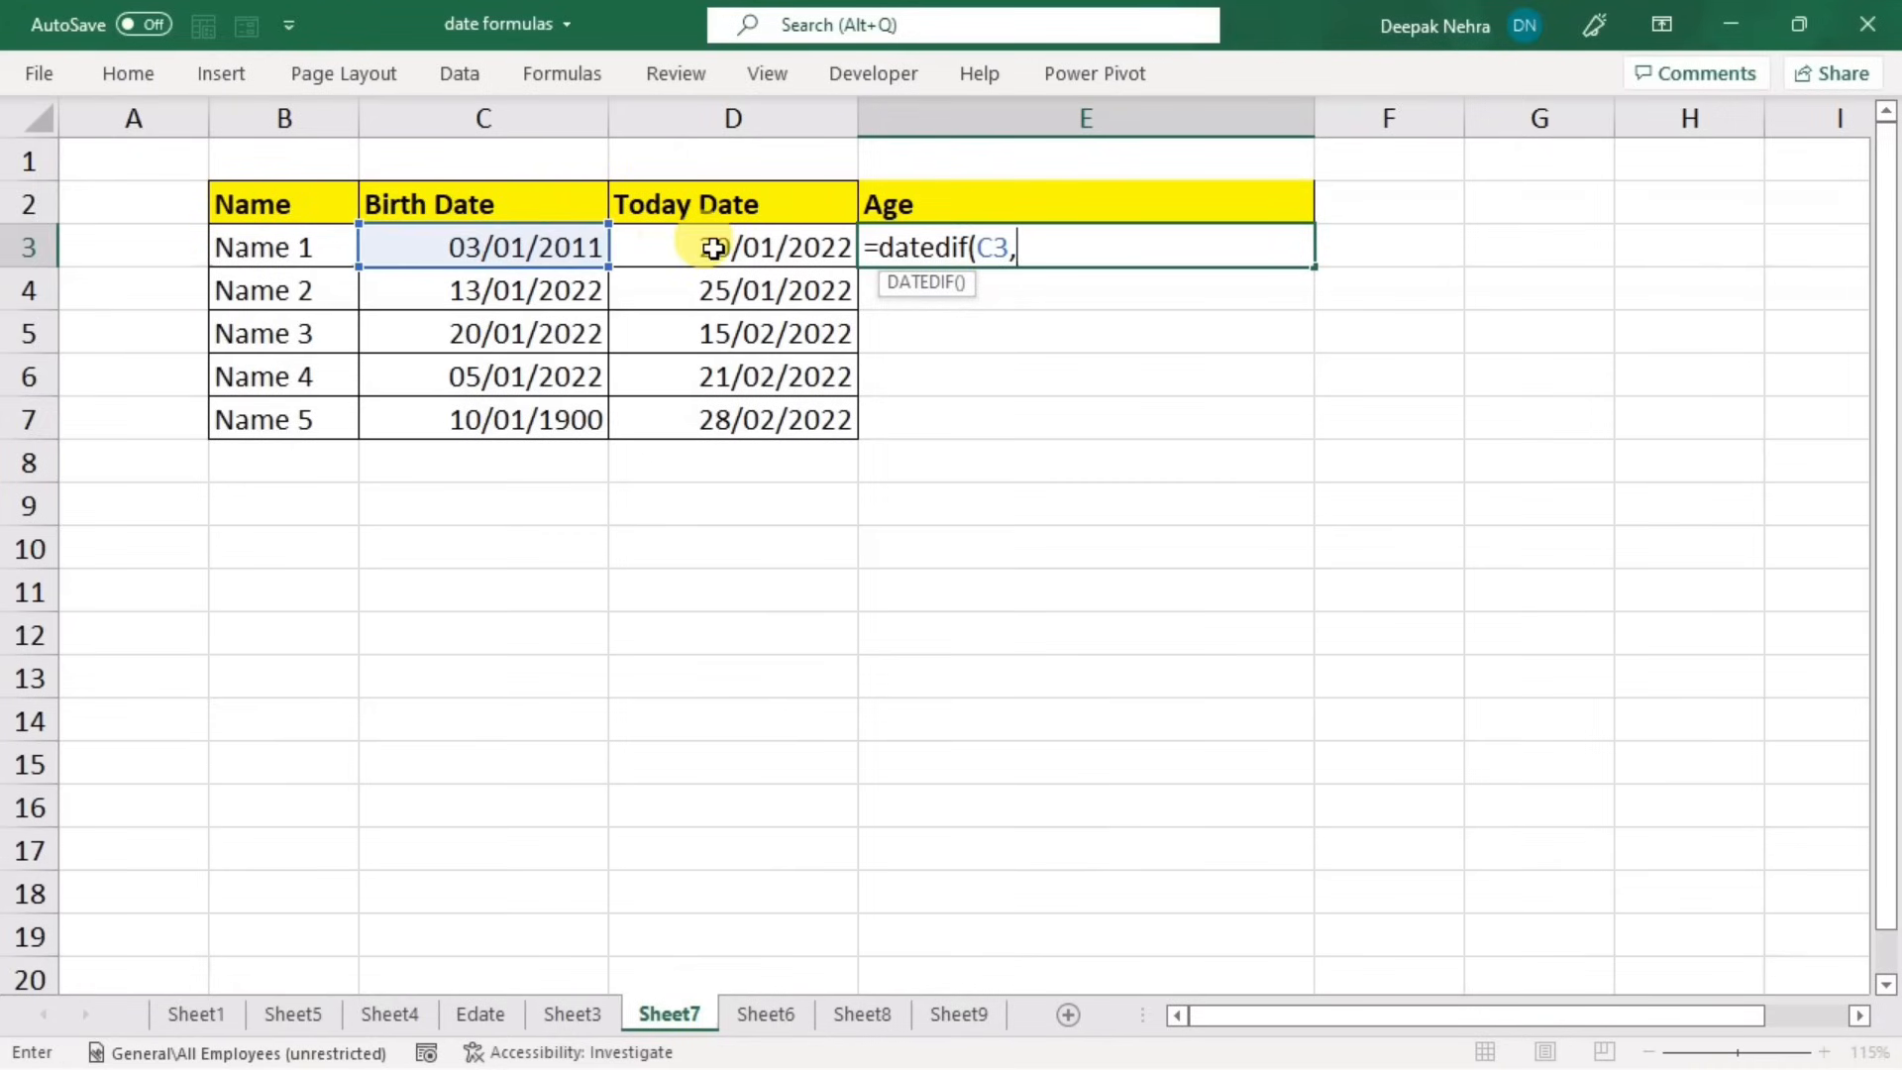
click(711, 246)
text(,")
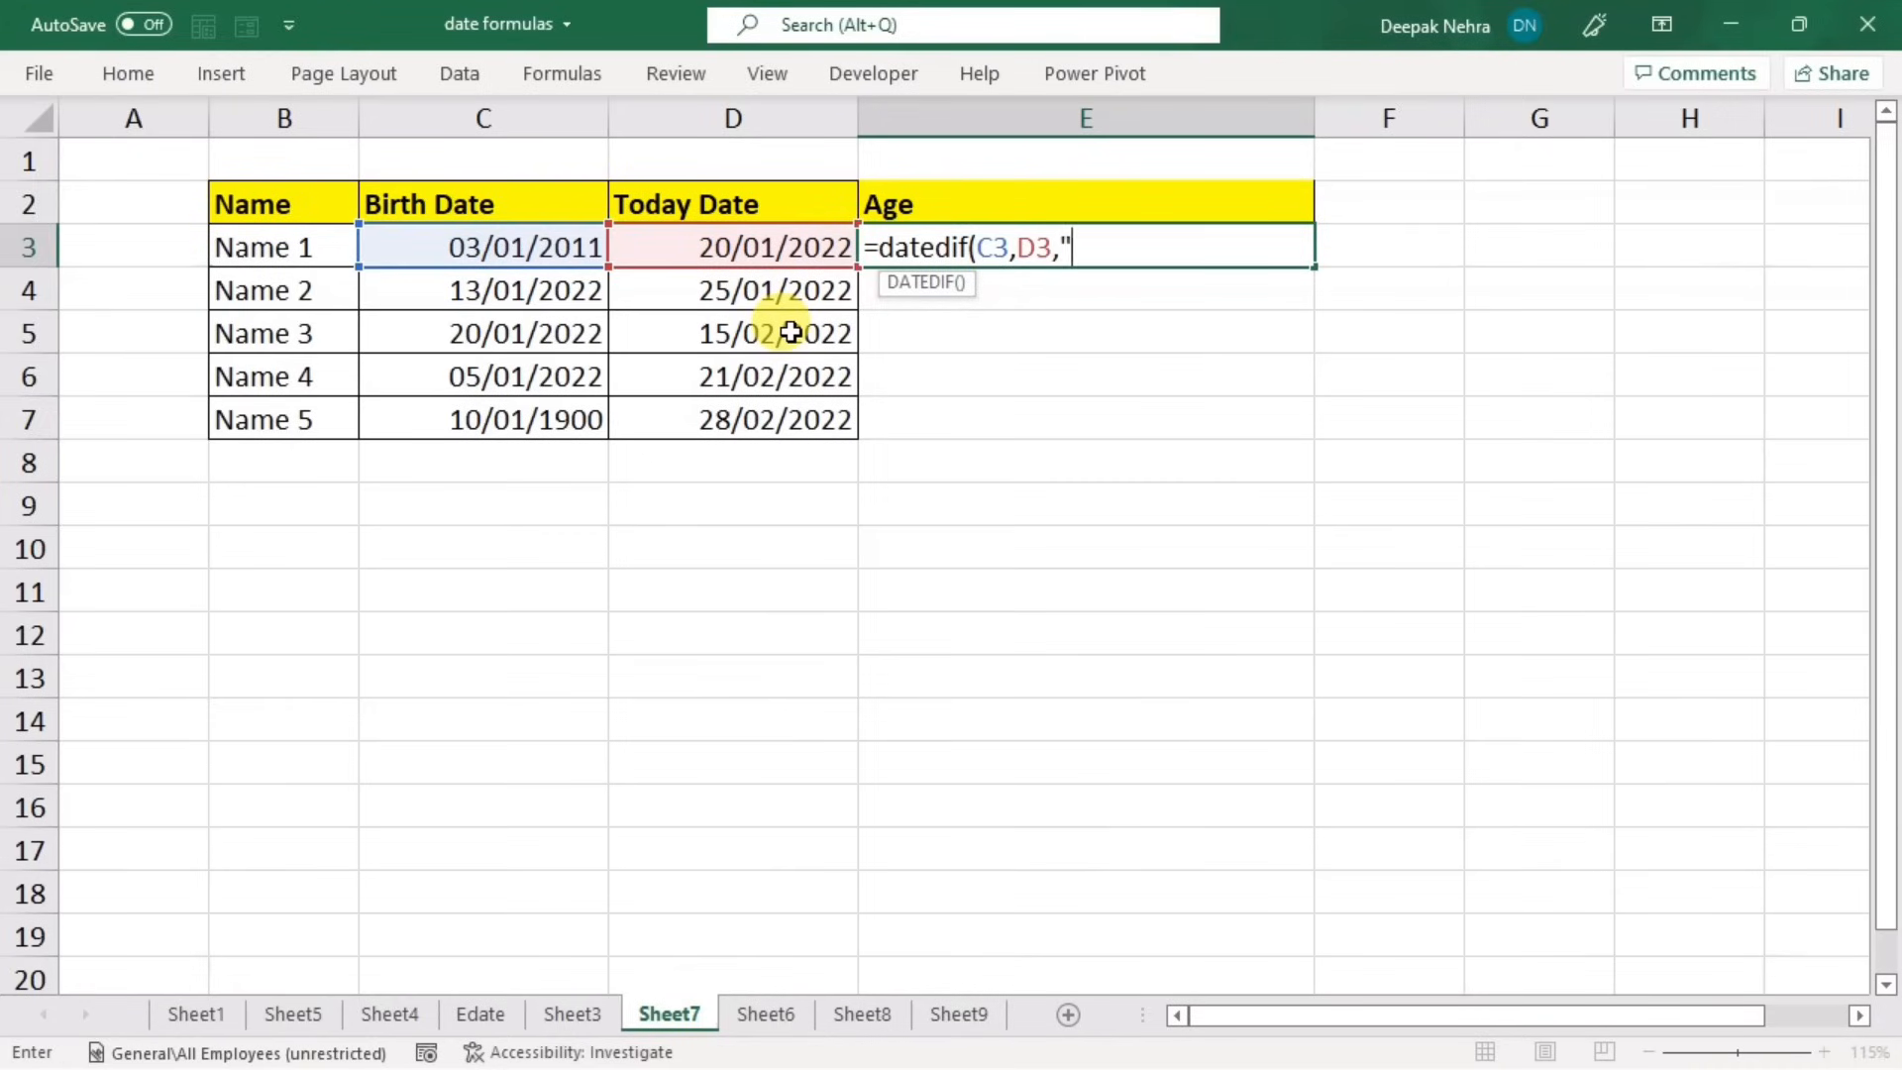
text(d")
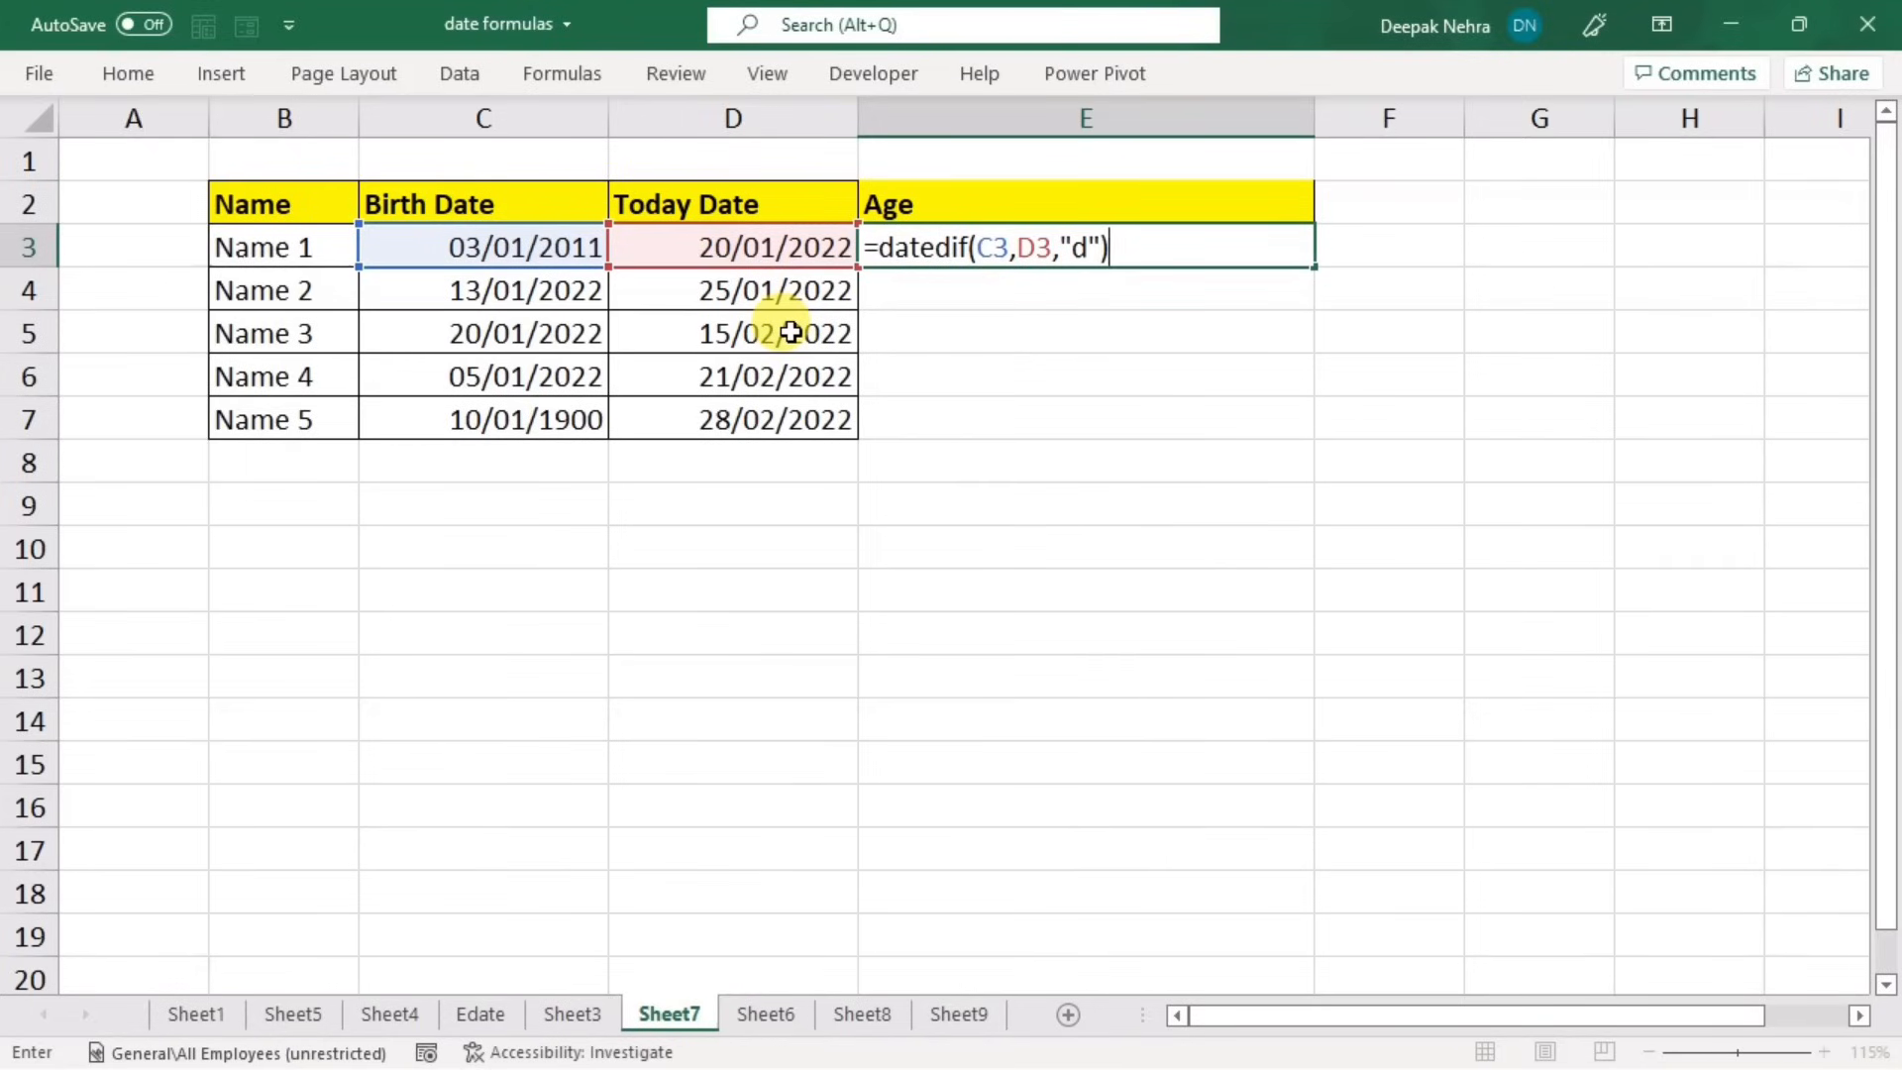
text()&)
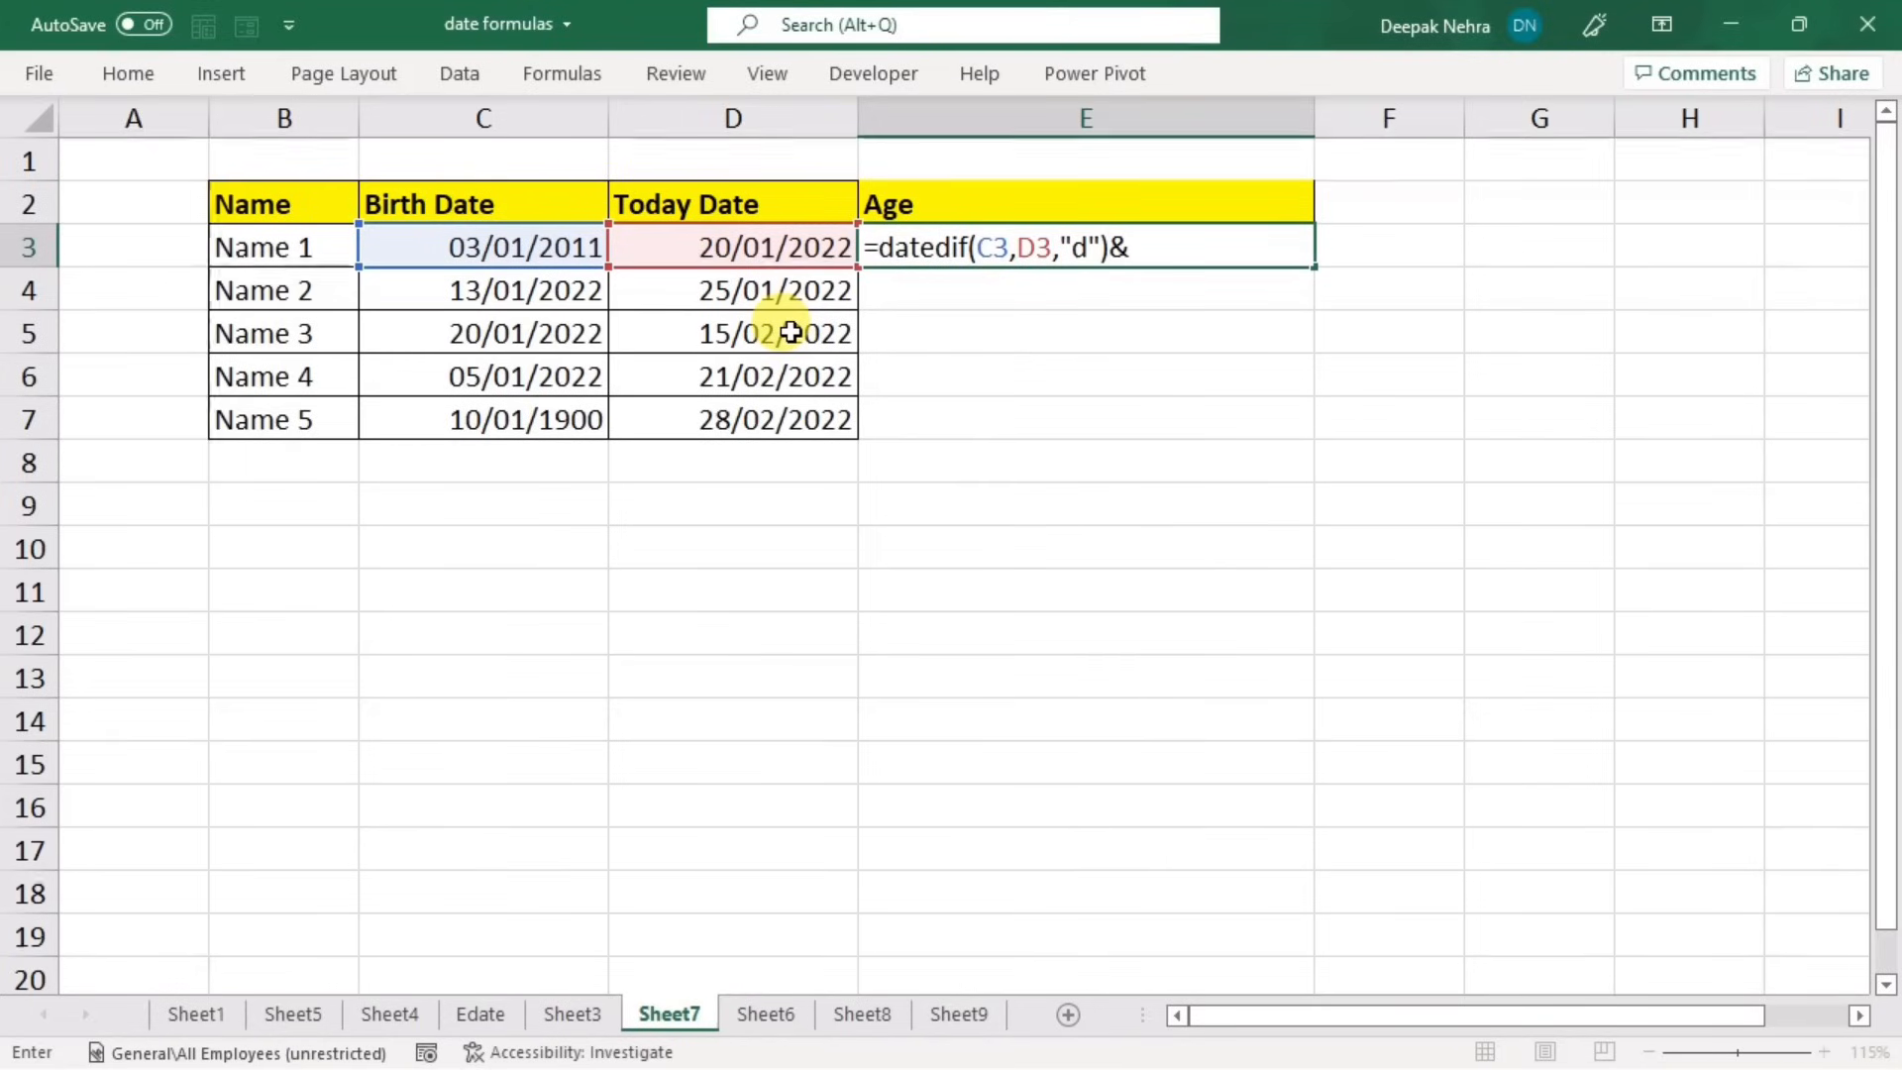
text(" Da)
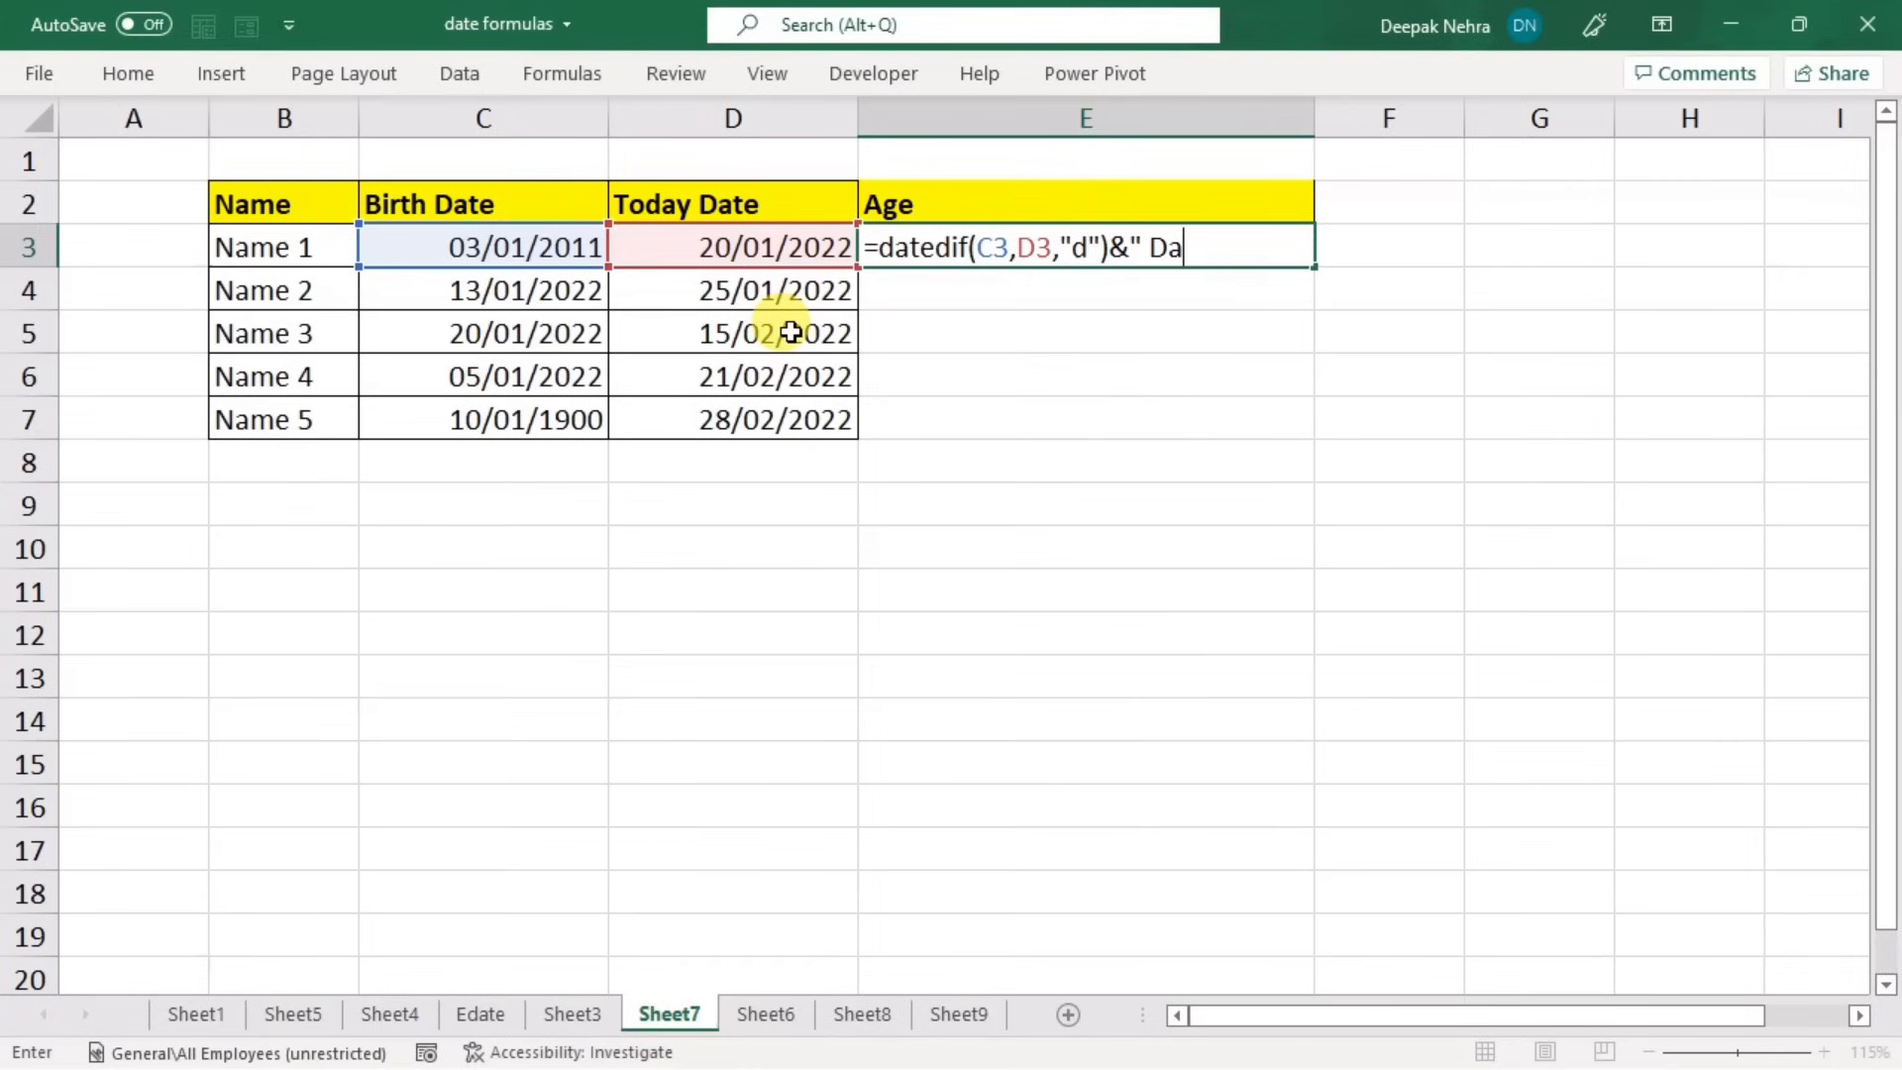
text(ys "&date)
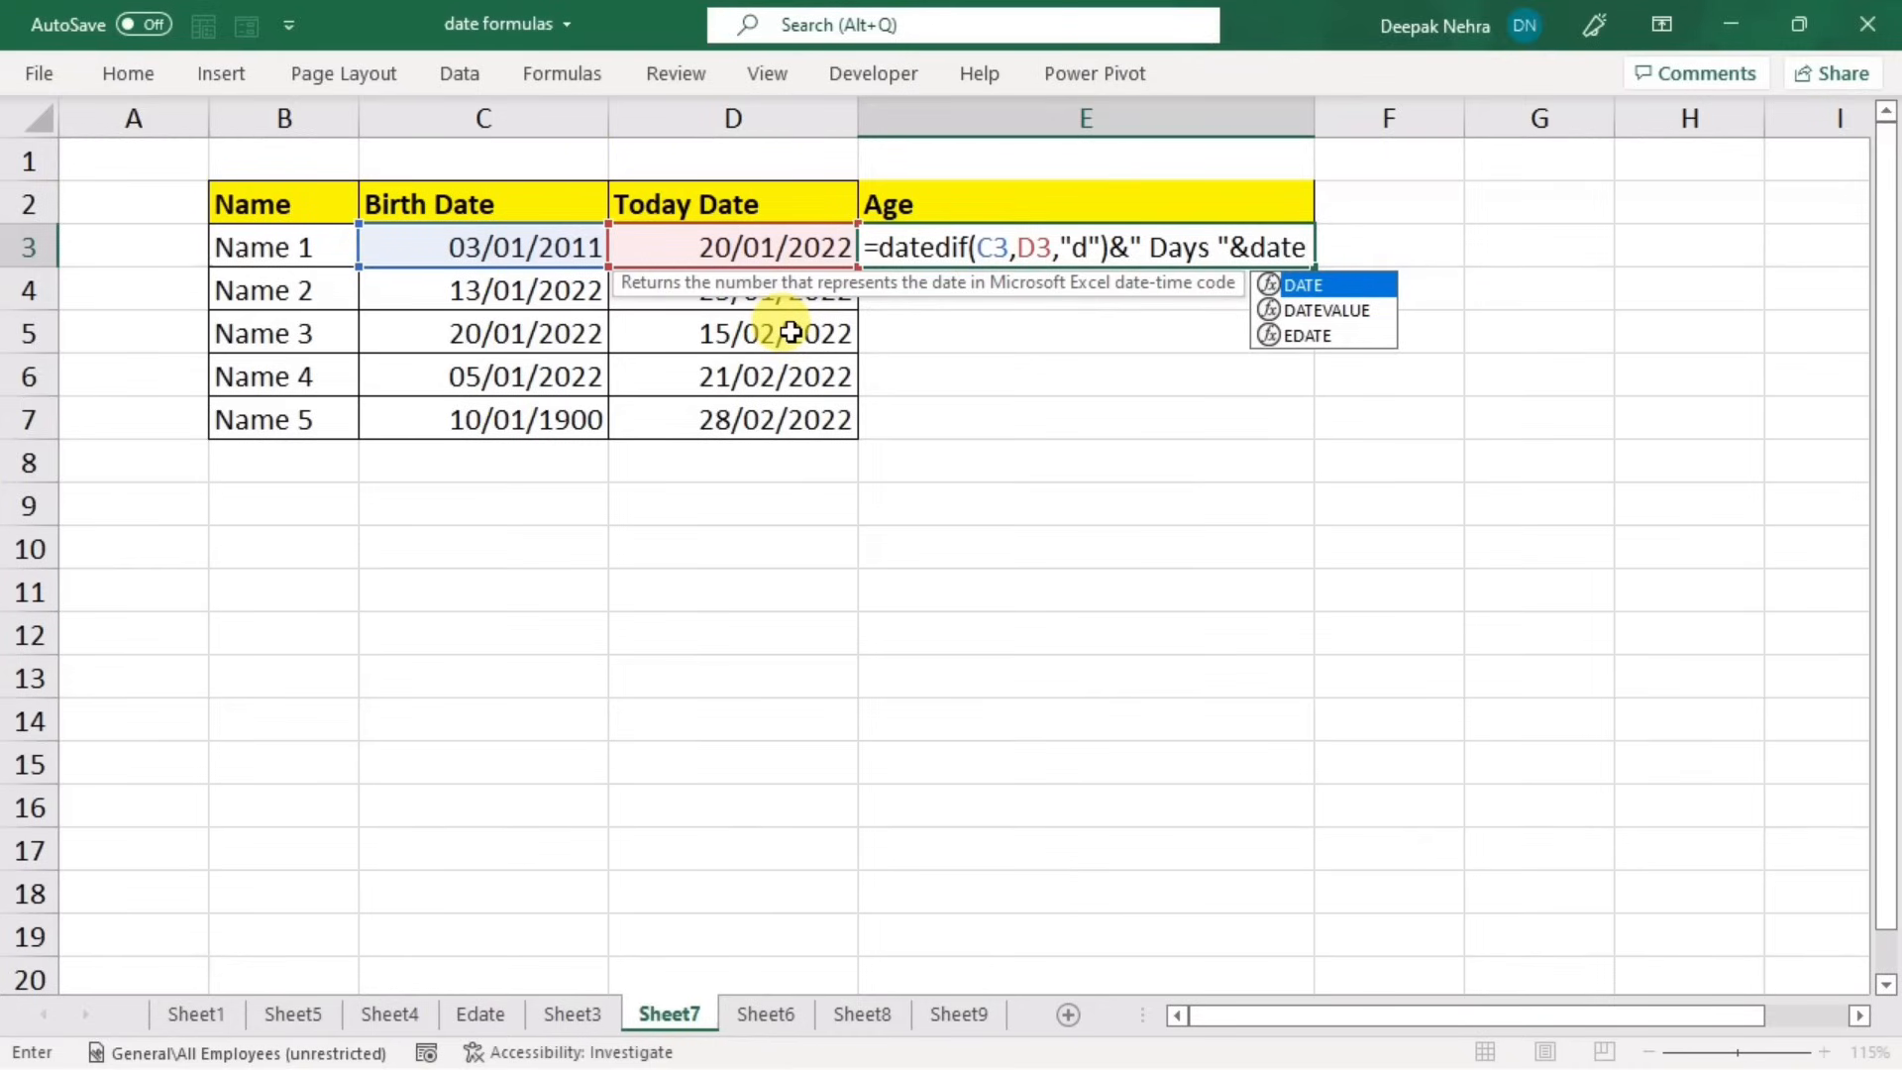
- Extend the E3 formula with datedif(C3,D3,"m")&" Months "& for the months part
text(dif)
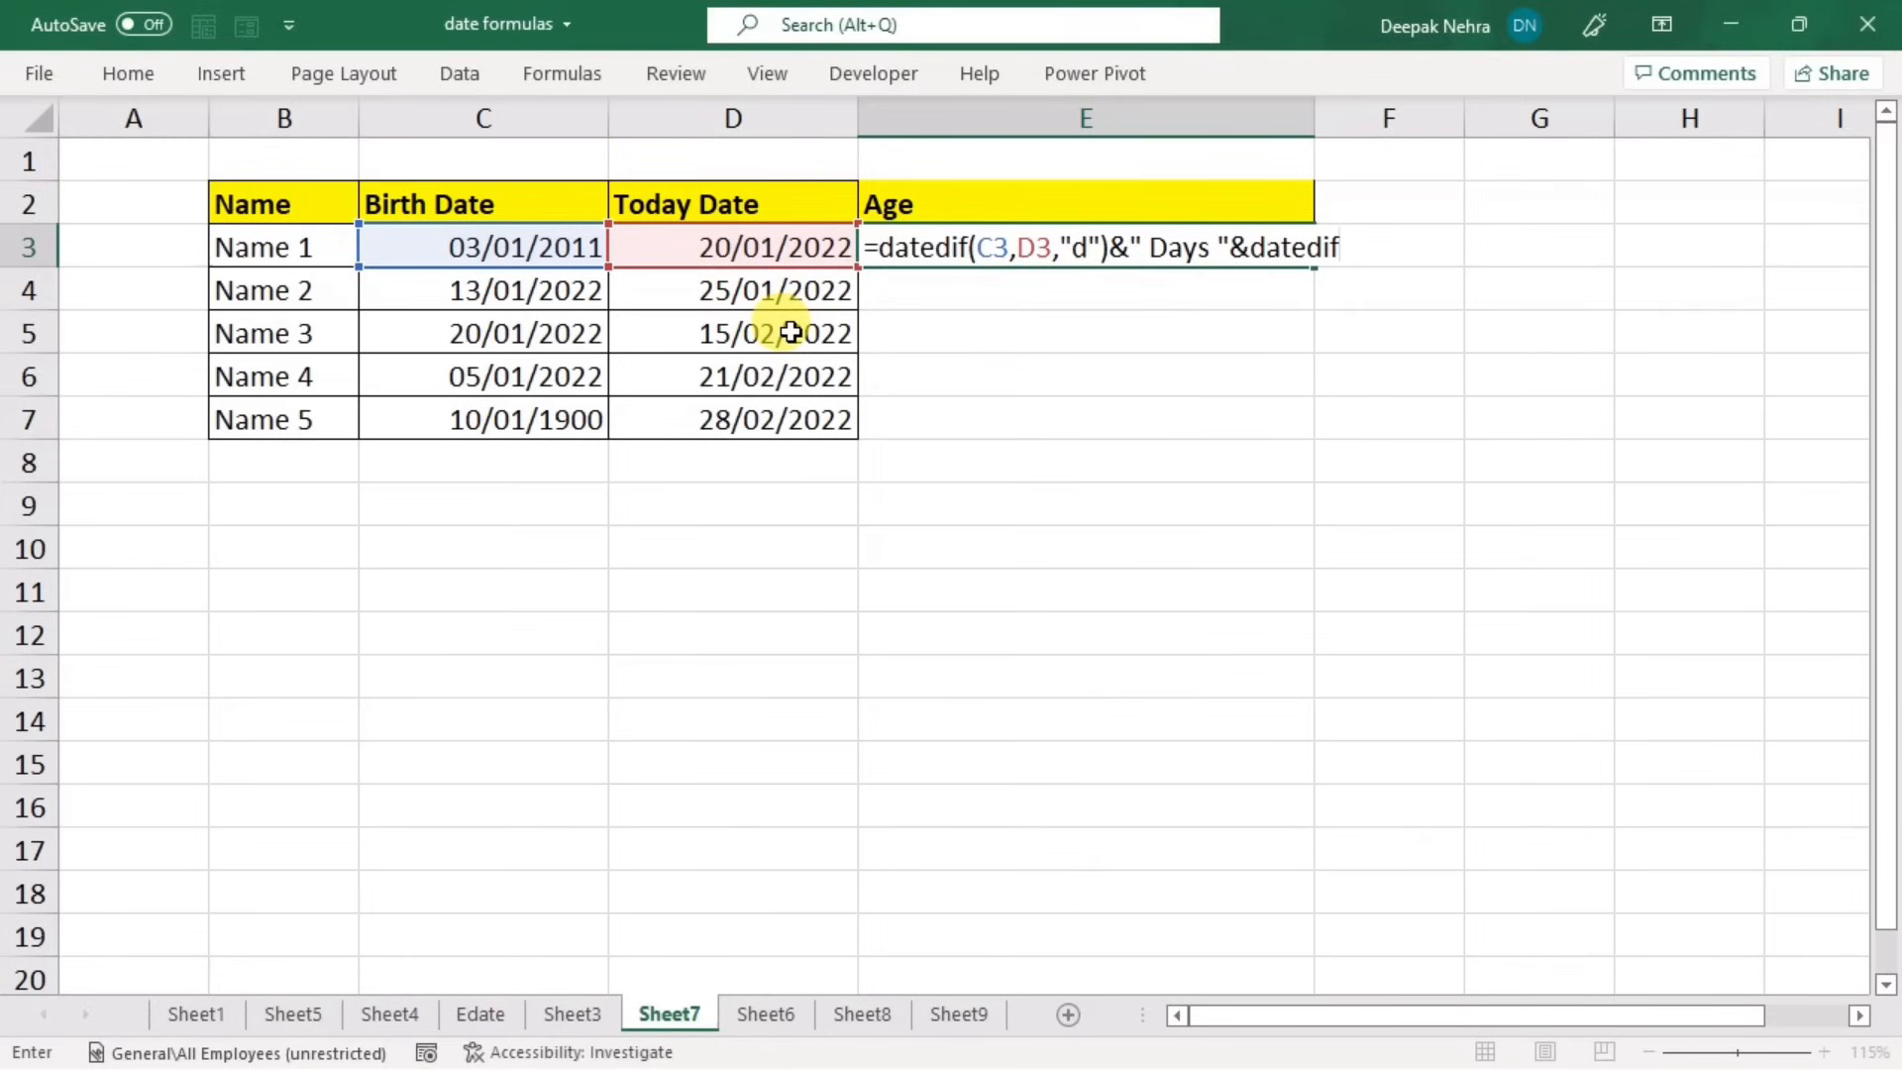
text(()
click(516, 253)
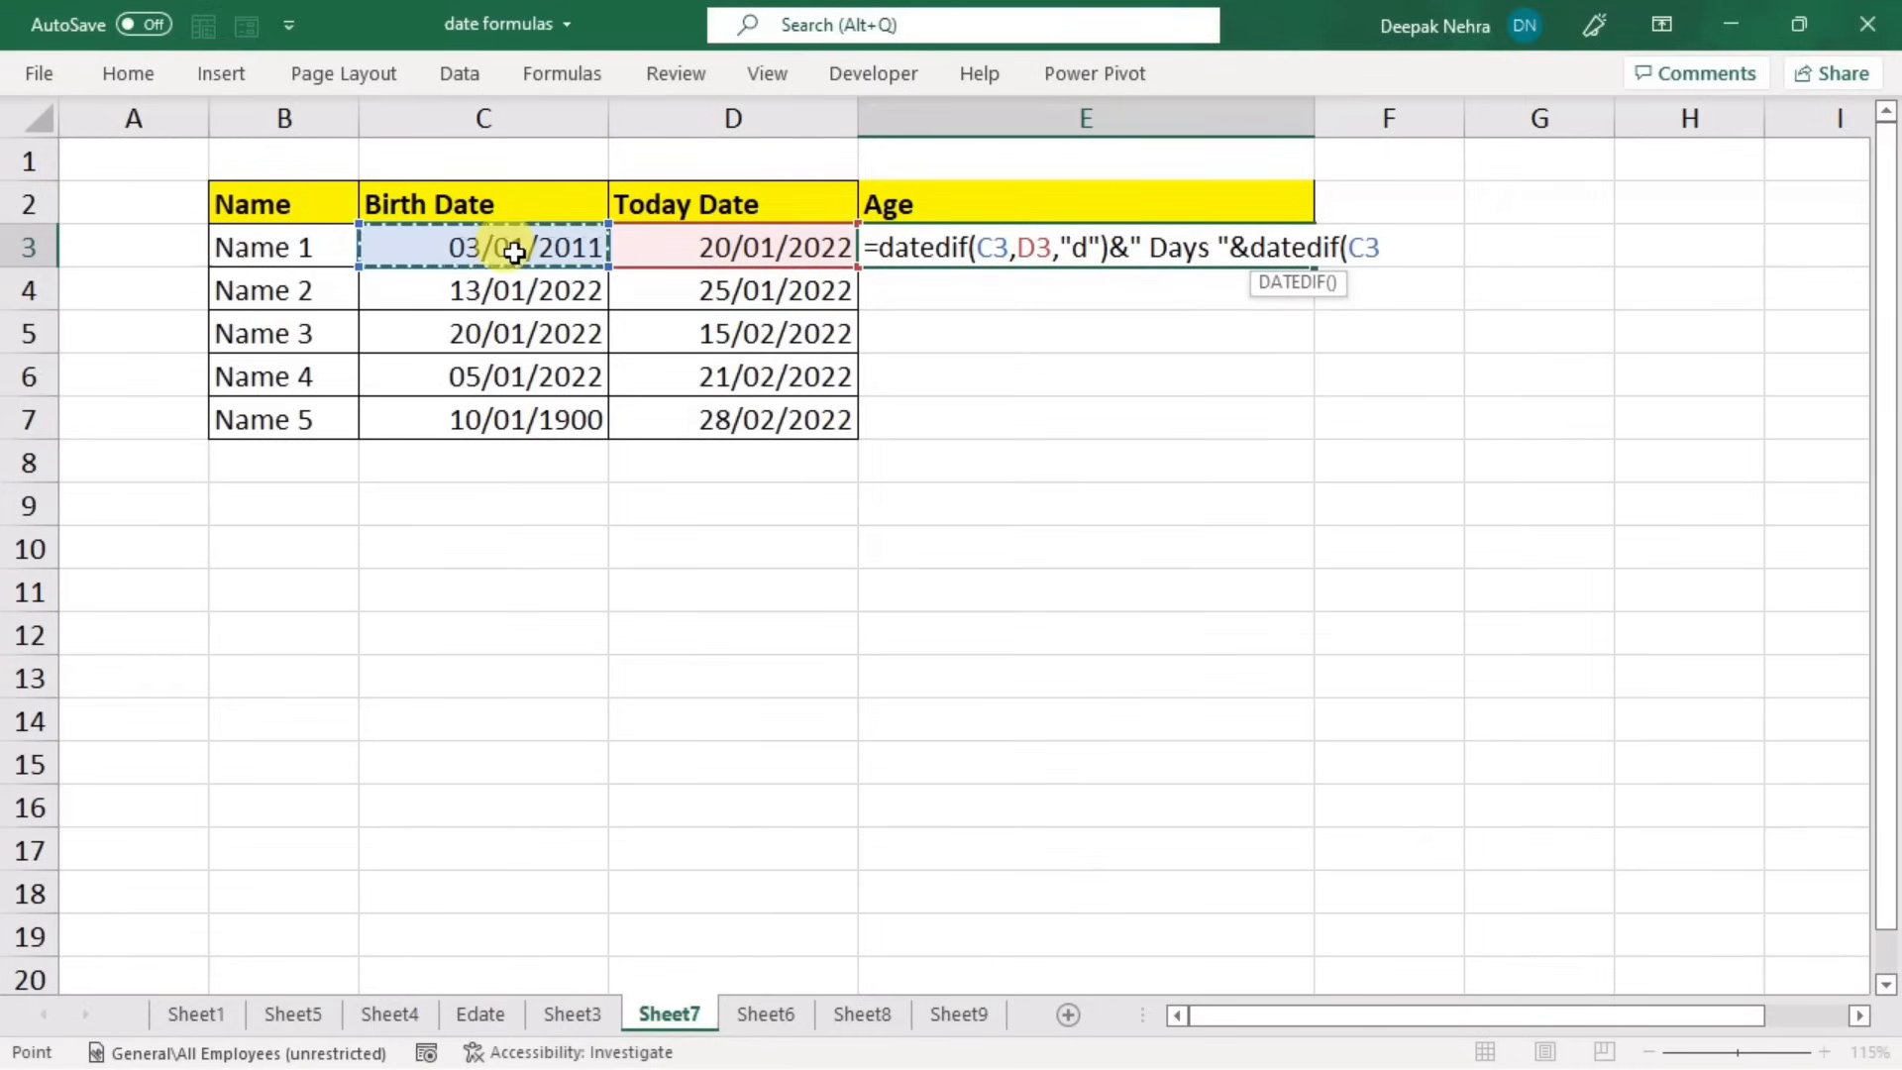
text(,)
click(669, 249)
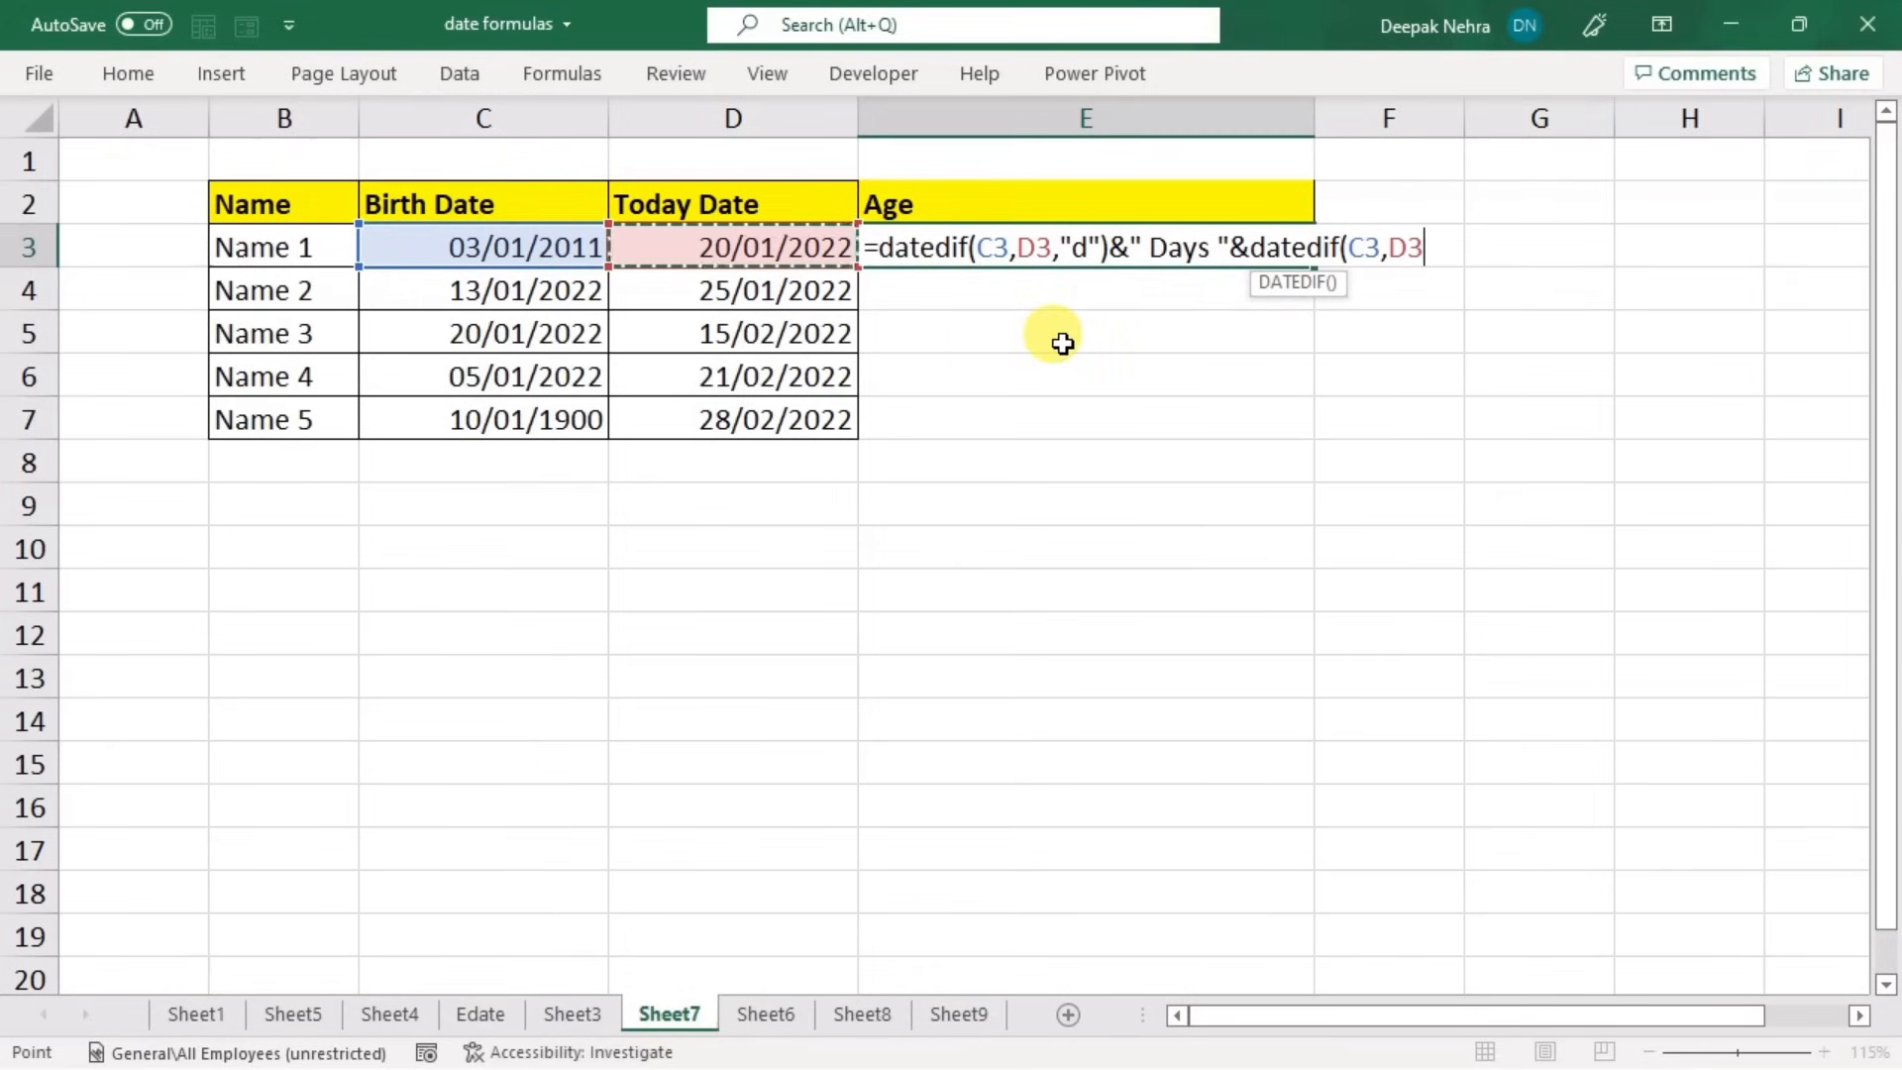
text(,")
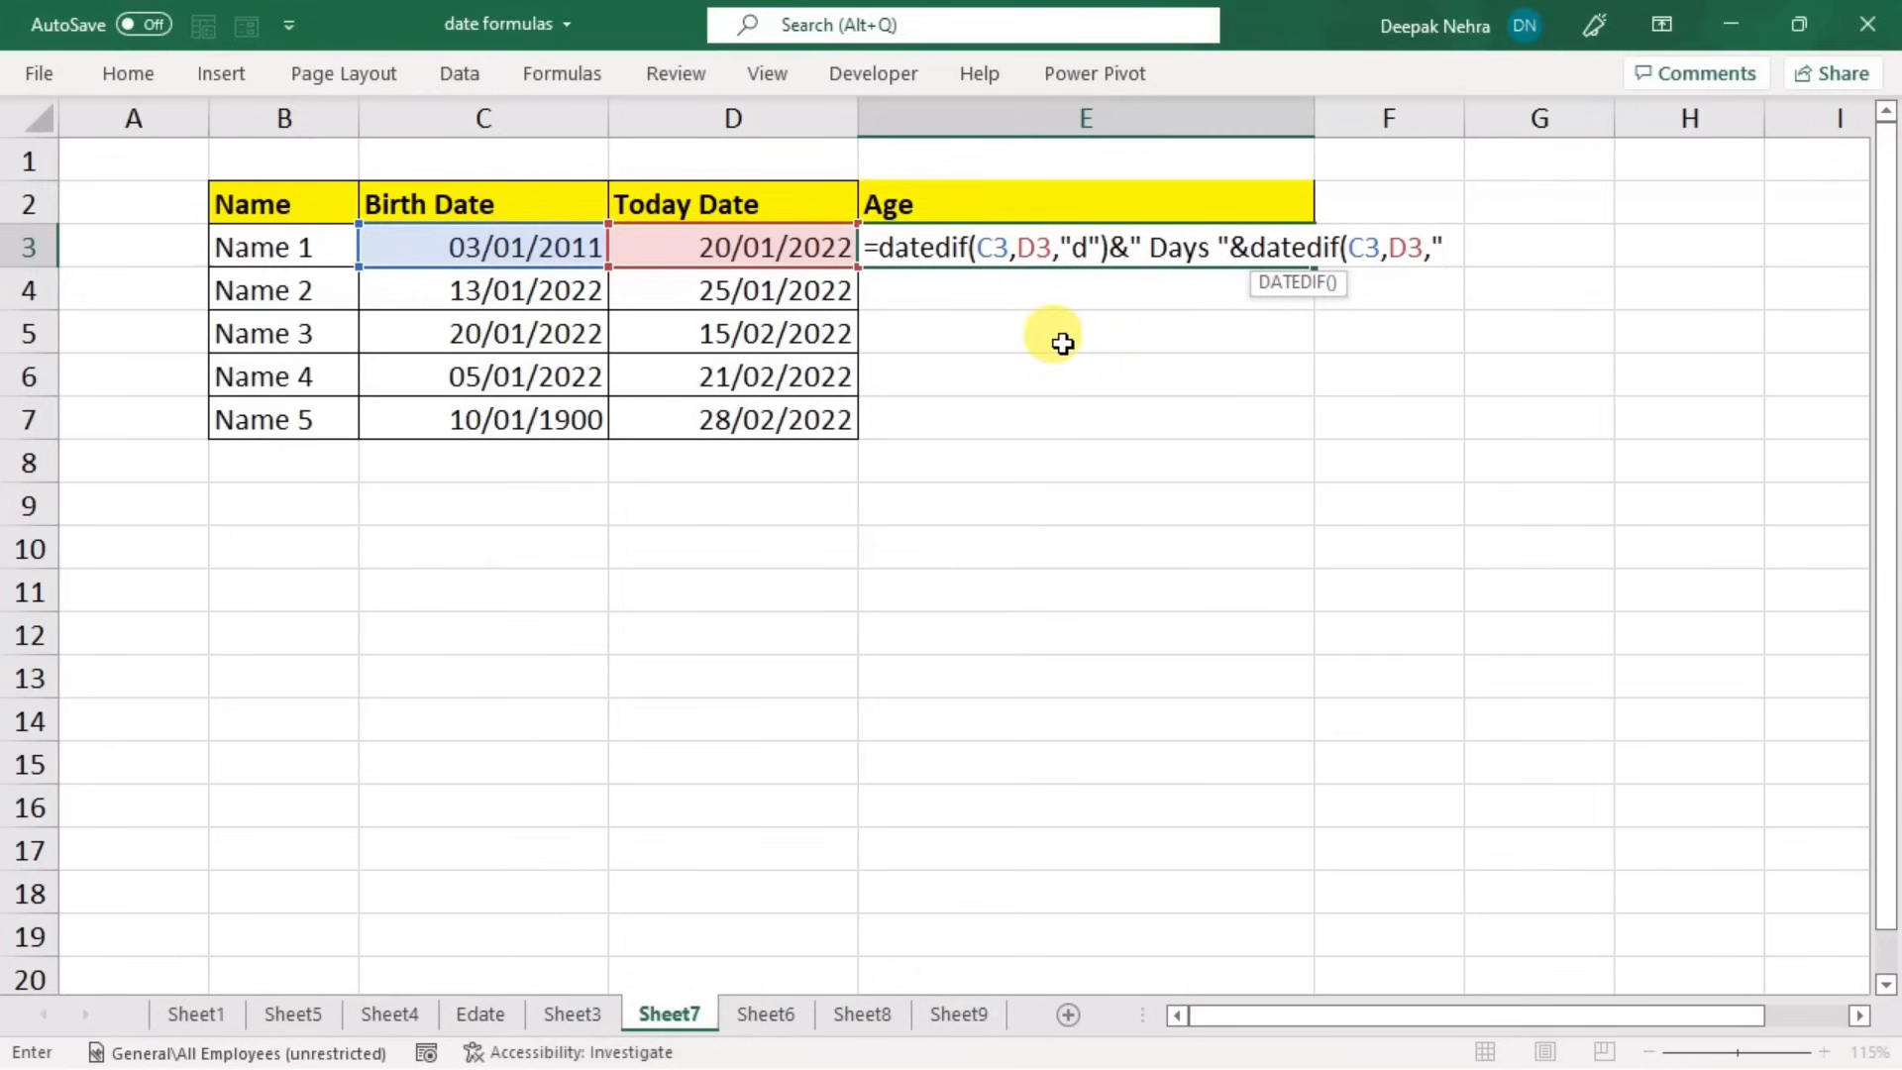
text(m"))
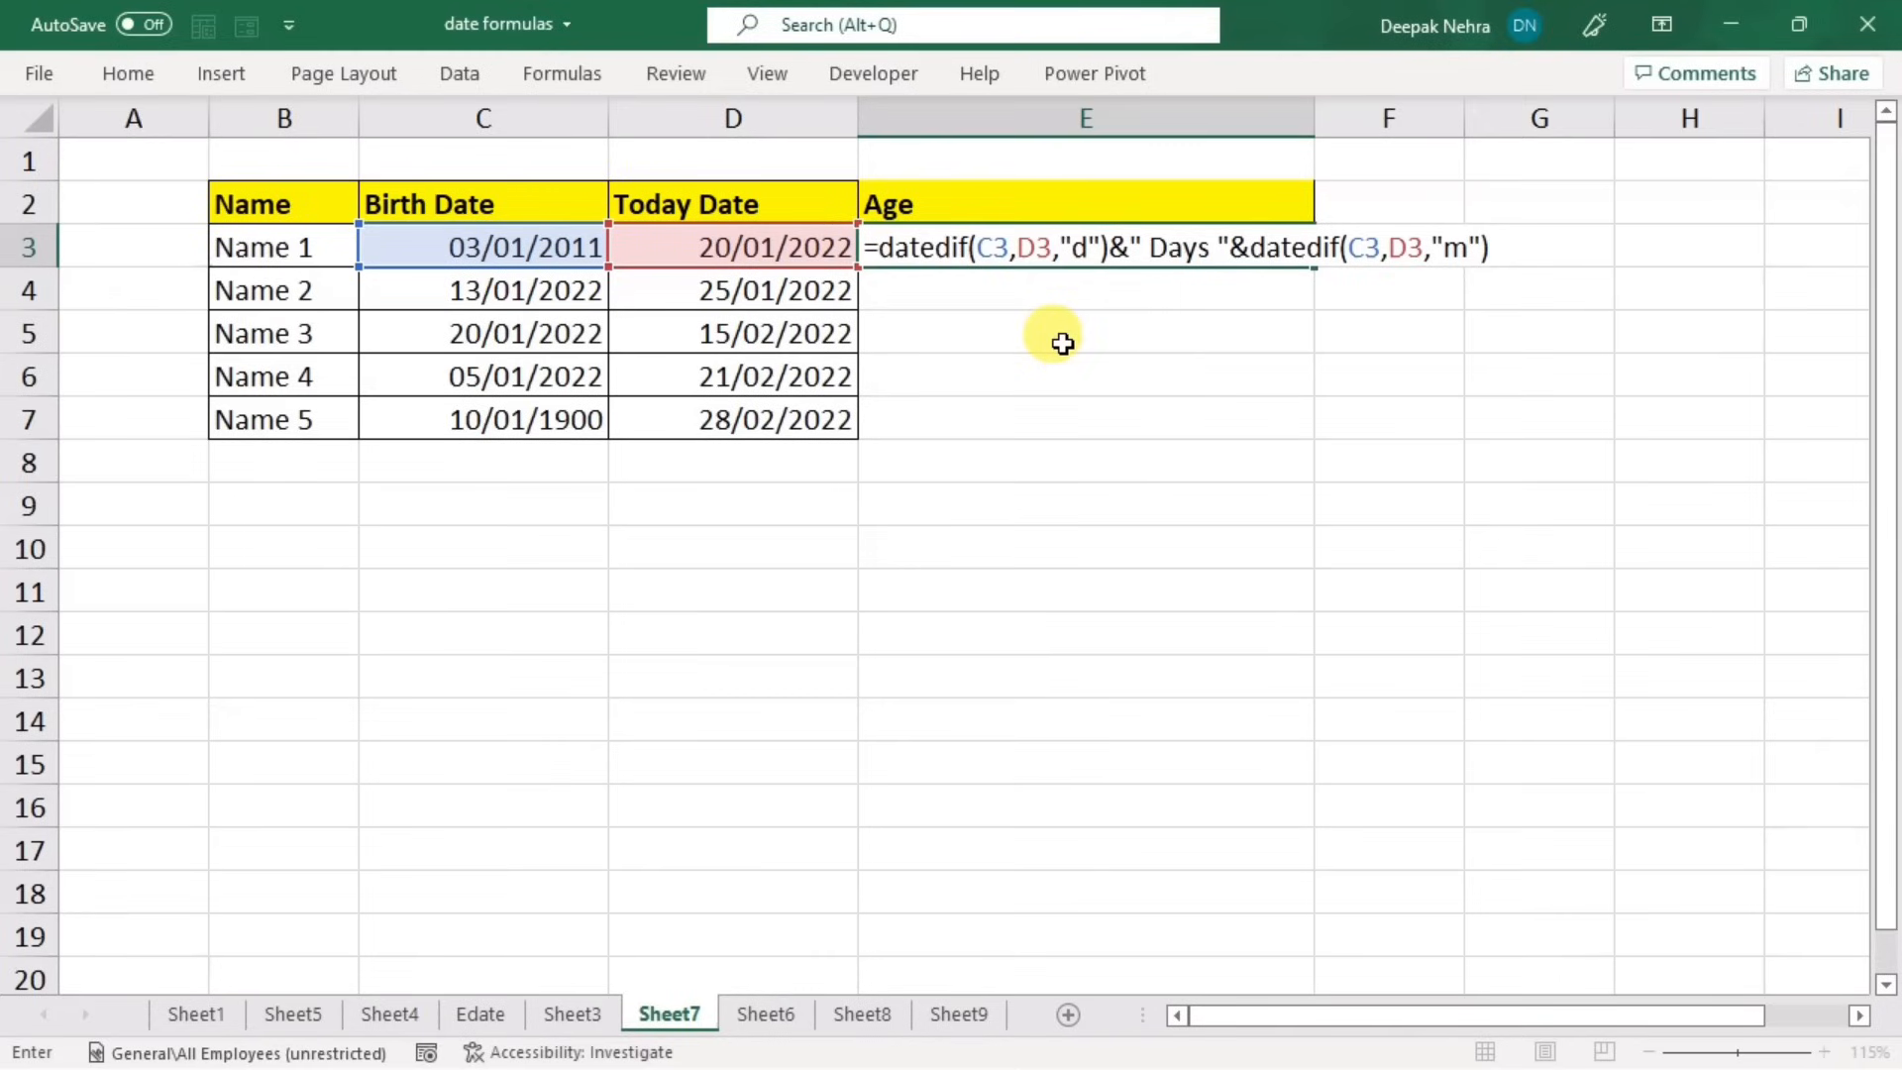
text(&)
text(" Mo)
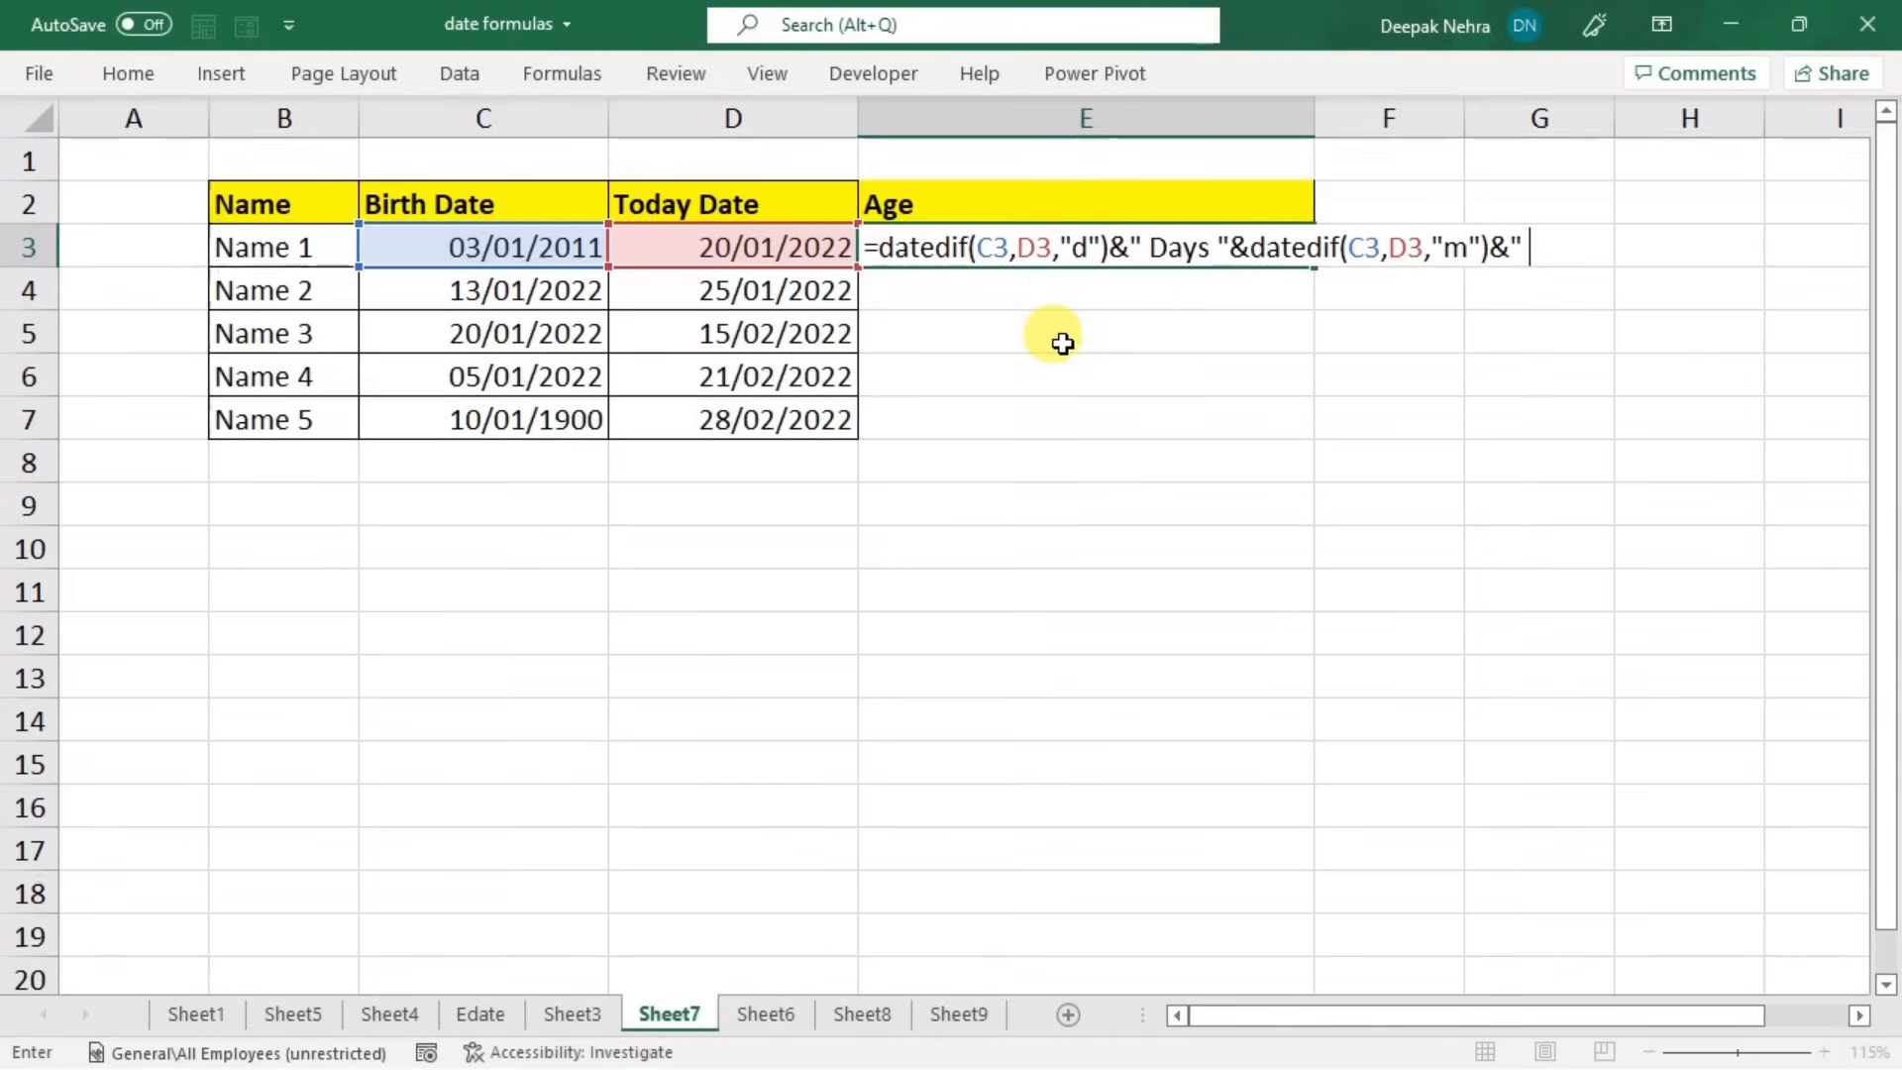
text(n)
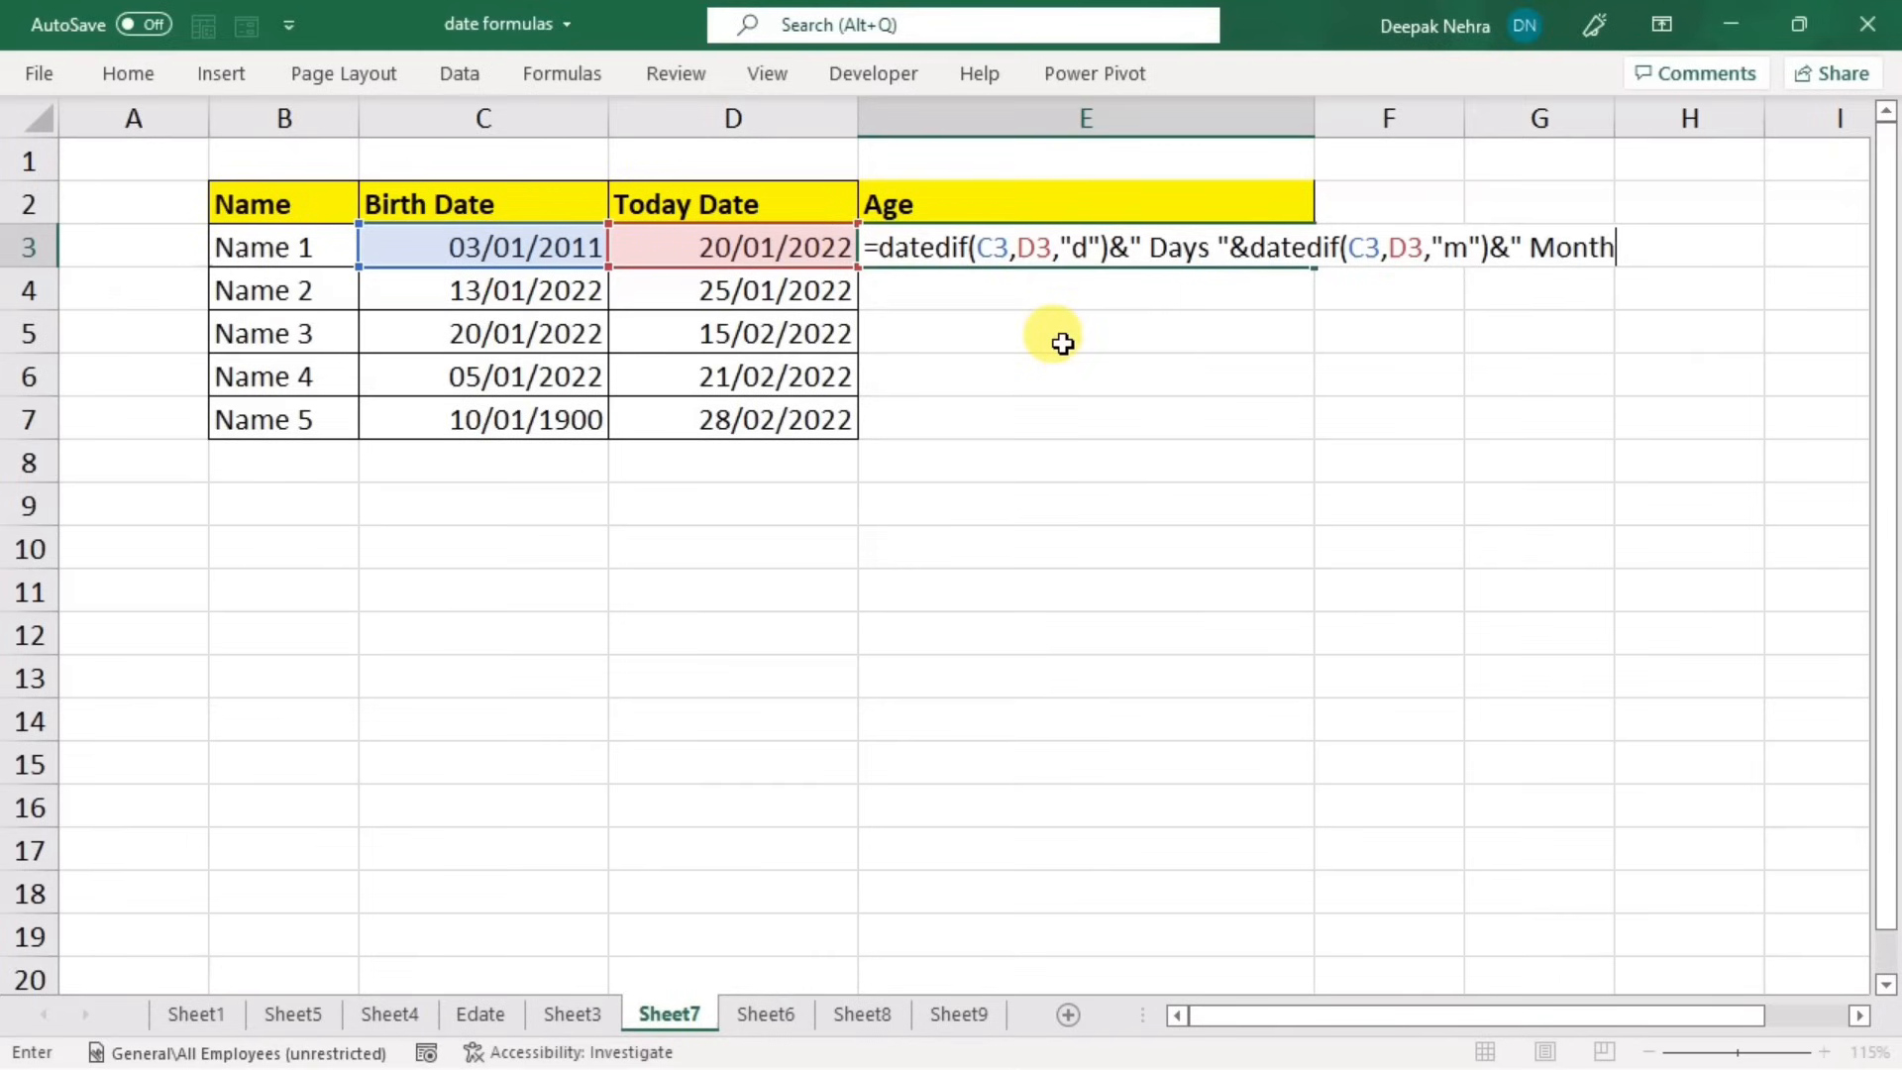
text(ths "&)
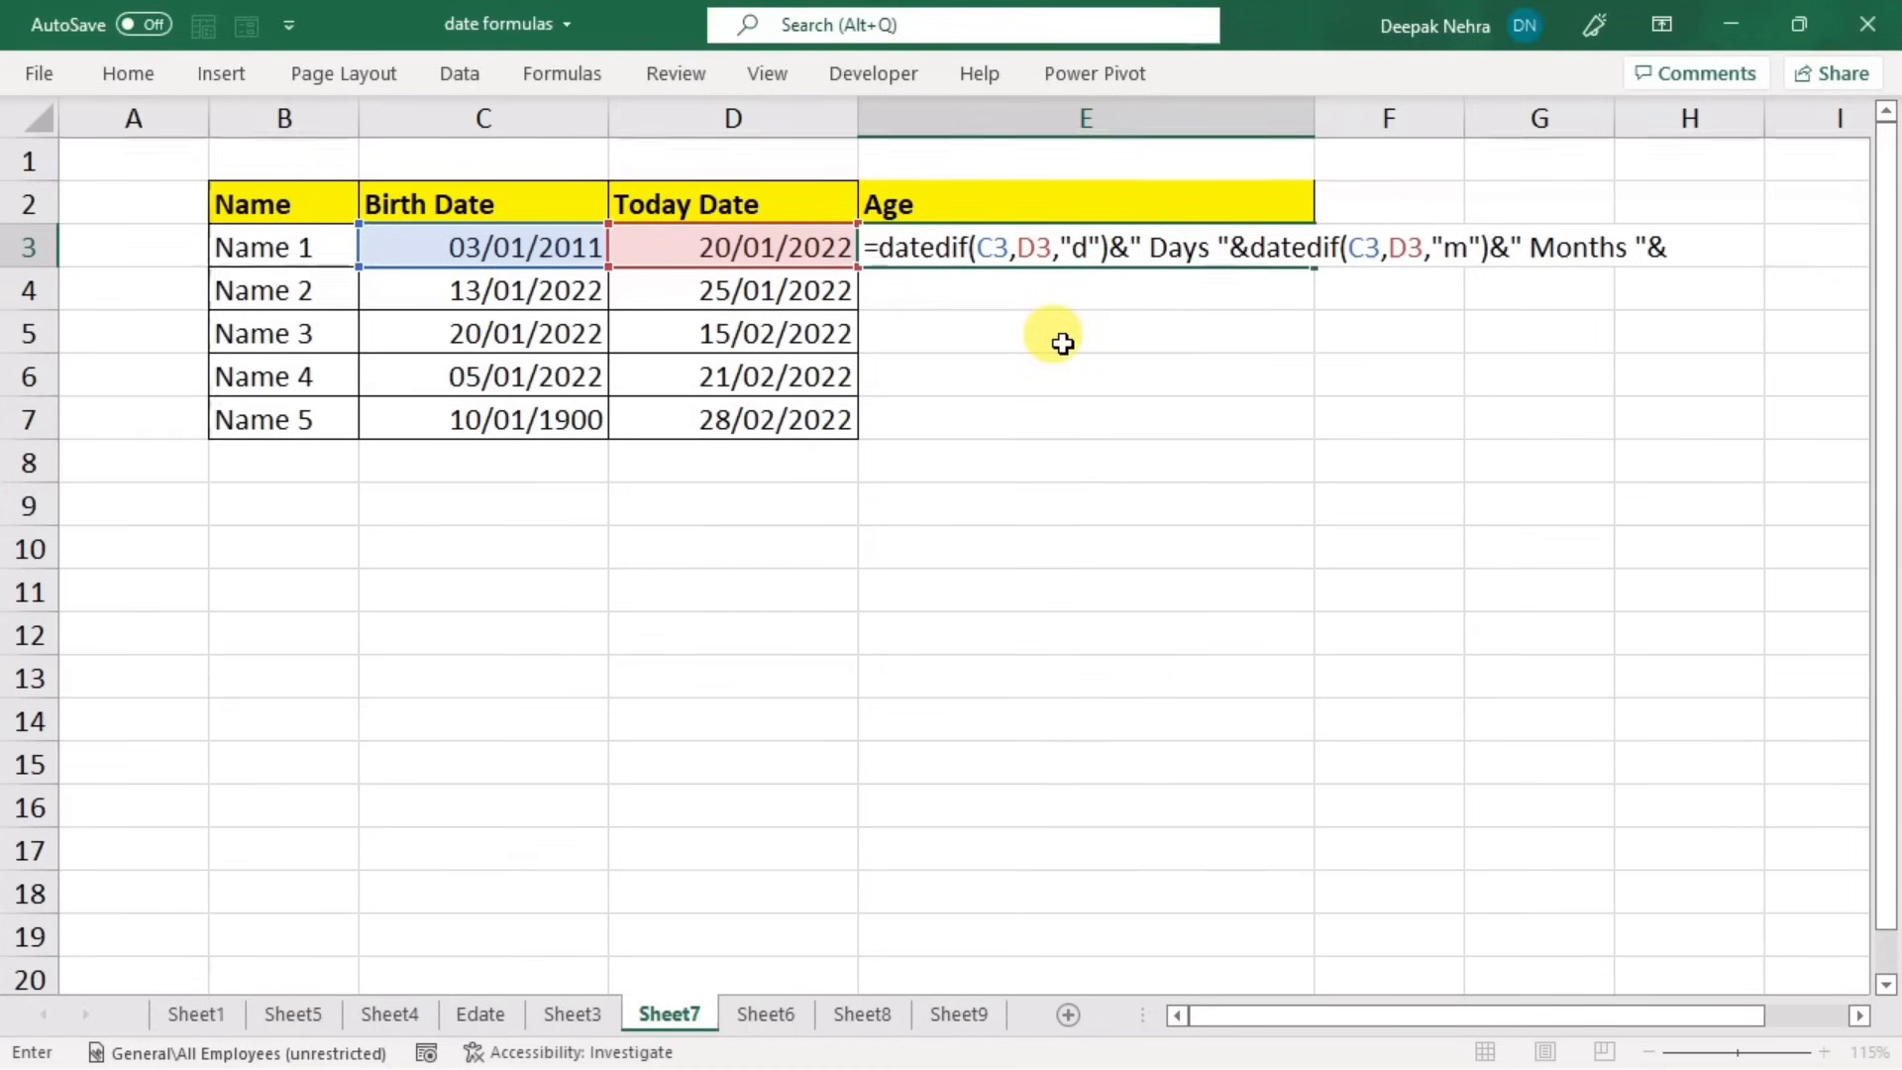
- Complete the E3 age formula with datedif(C3,D3,"y")&" Years" for the years part and enter it
text(datedif)
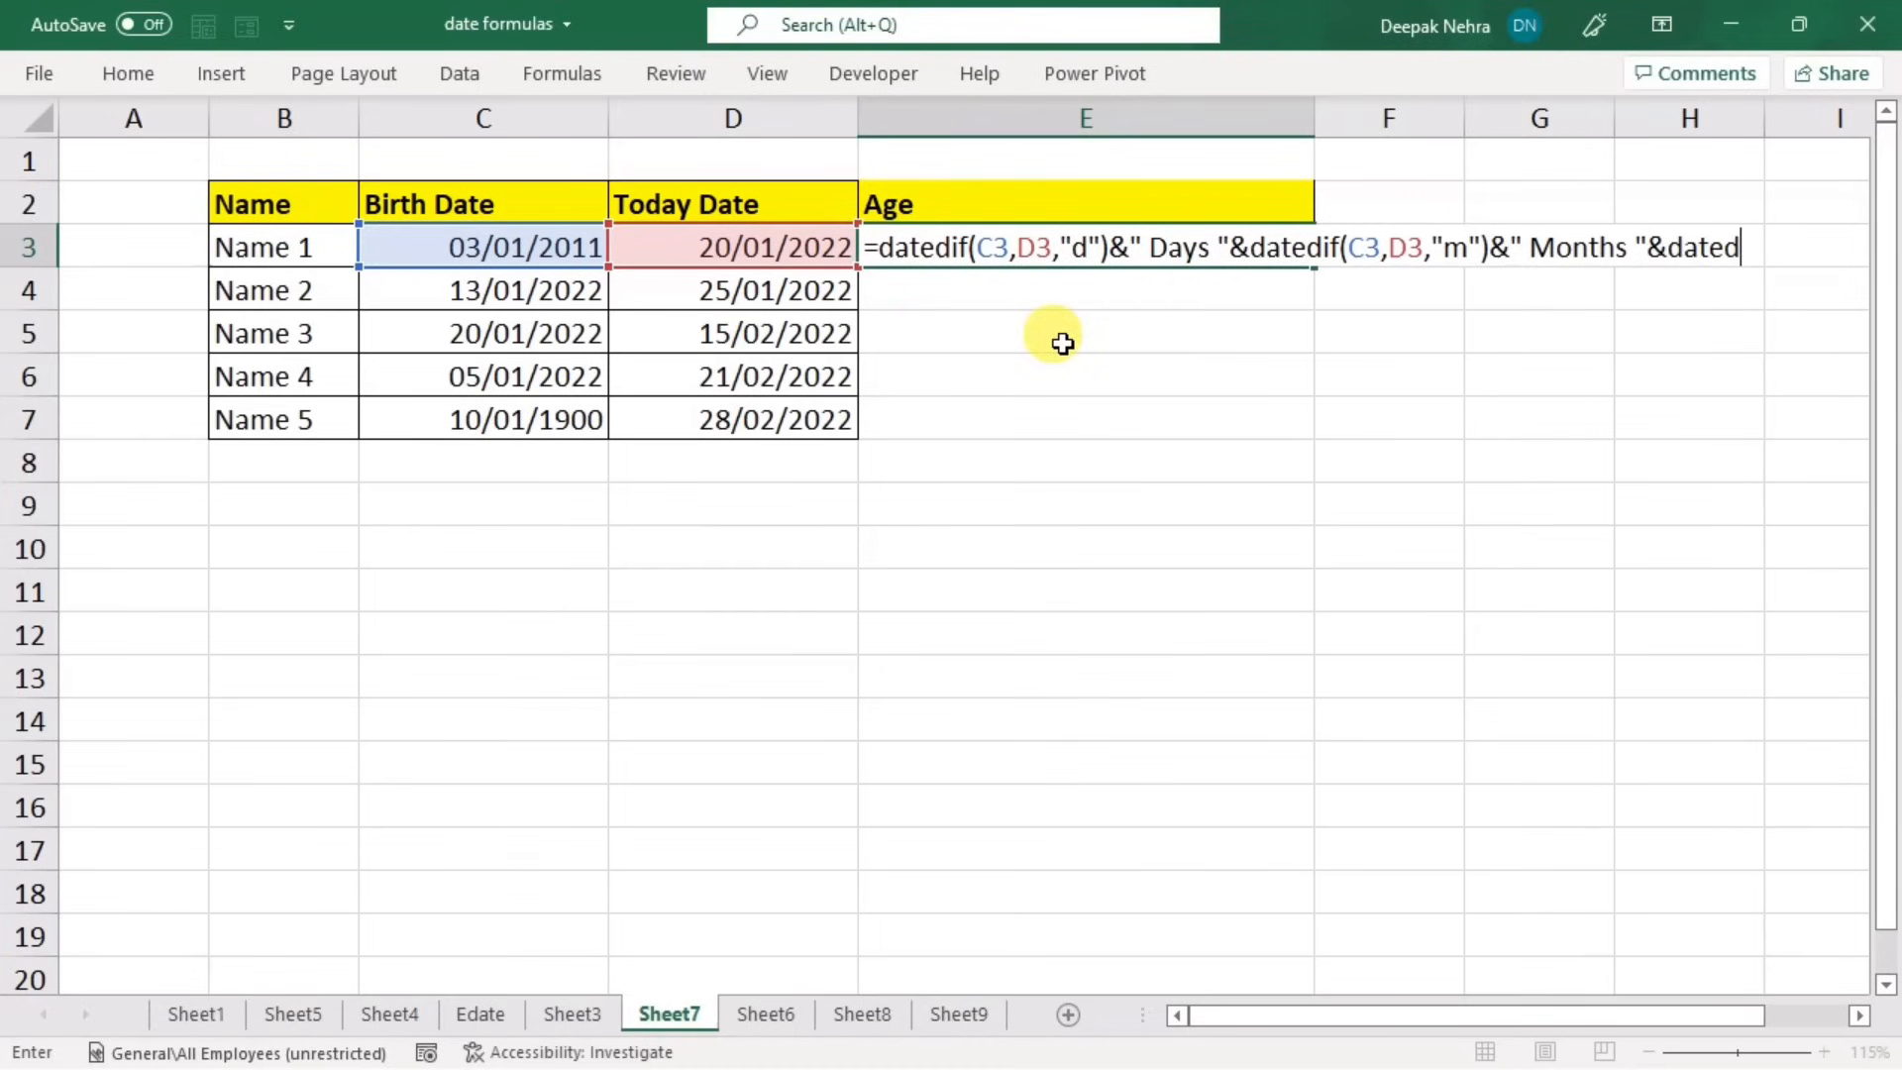
text(()
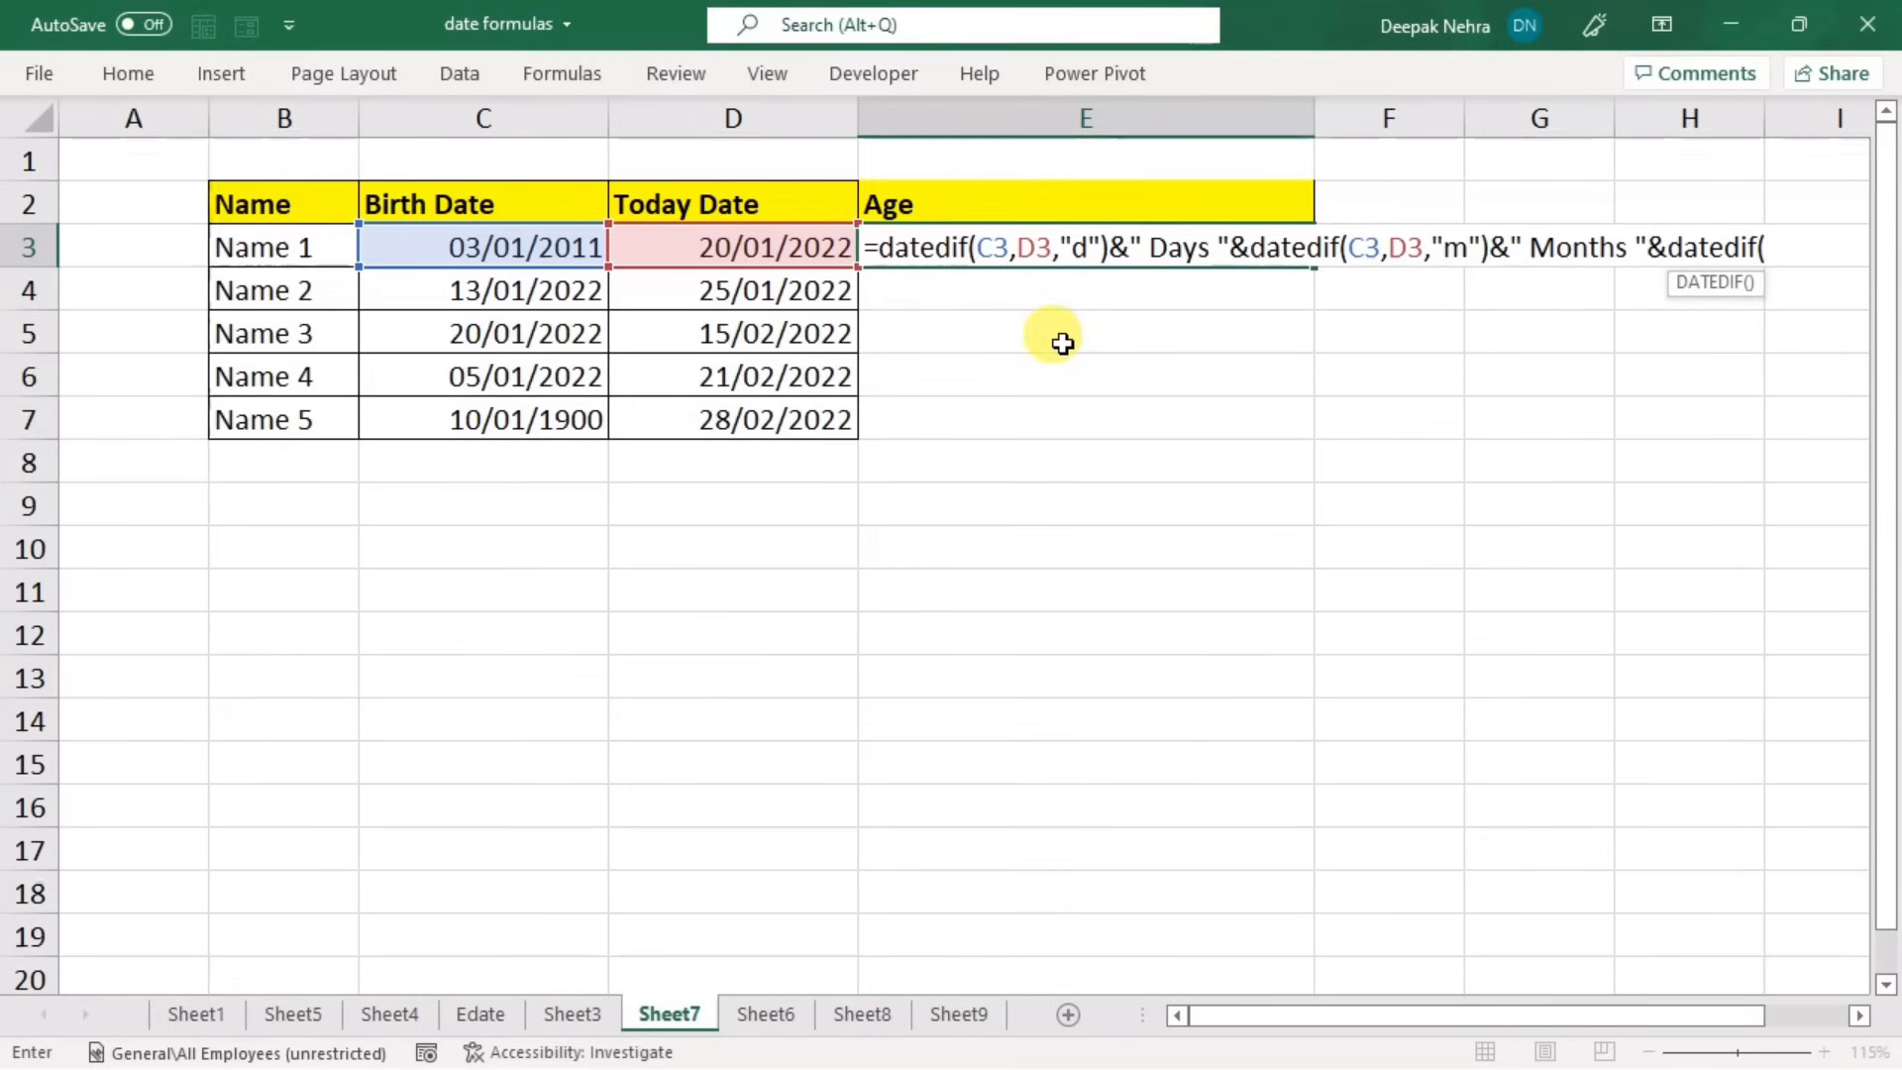
click(481, 258)
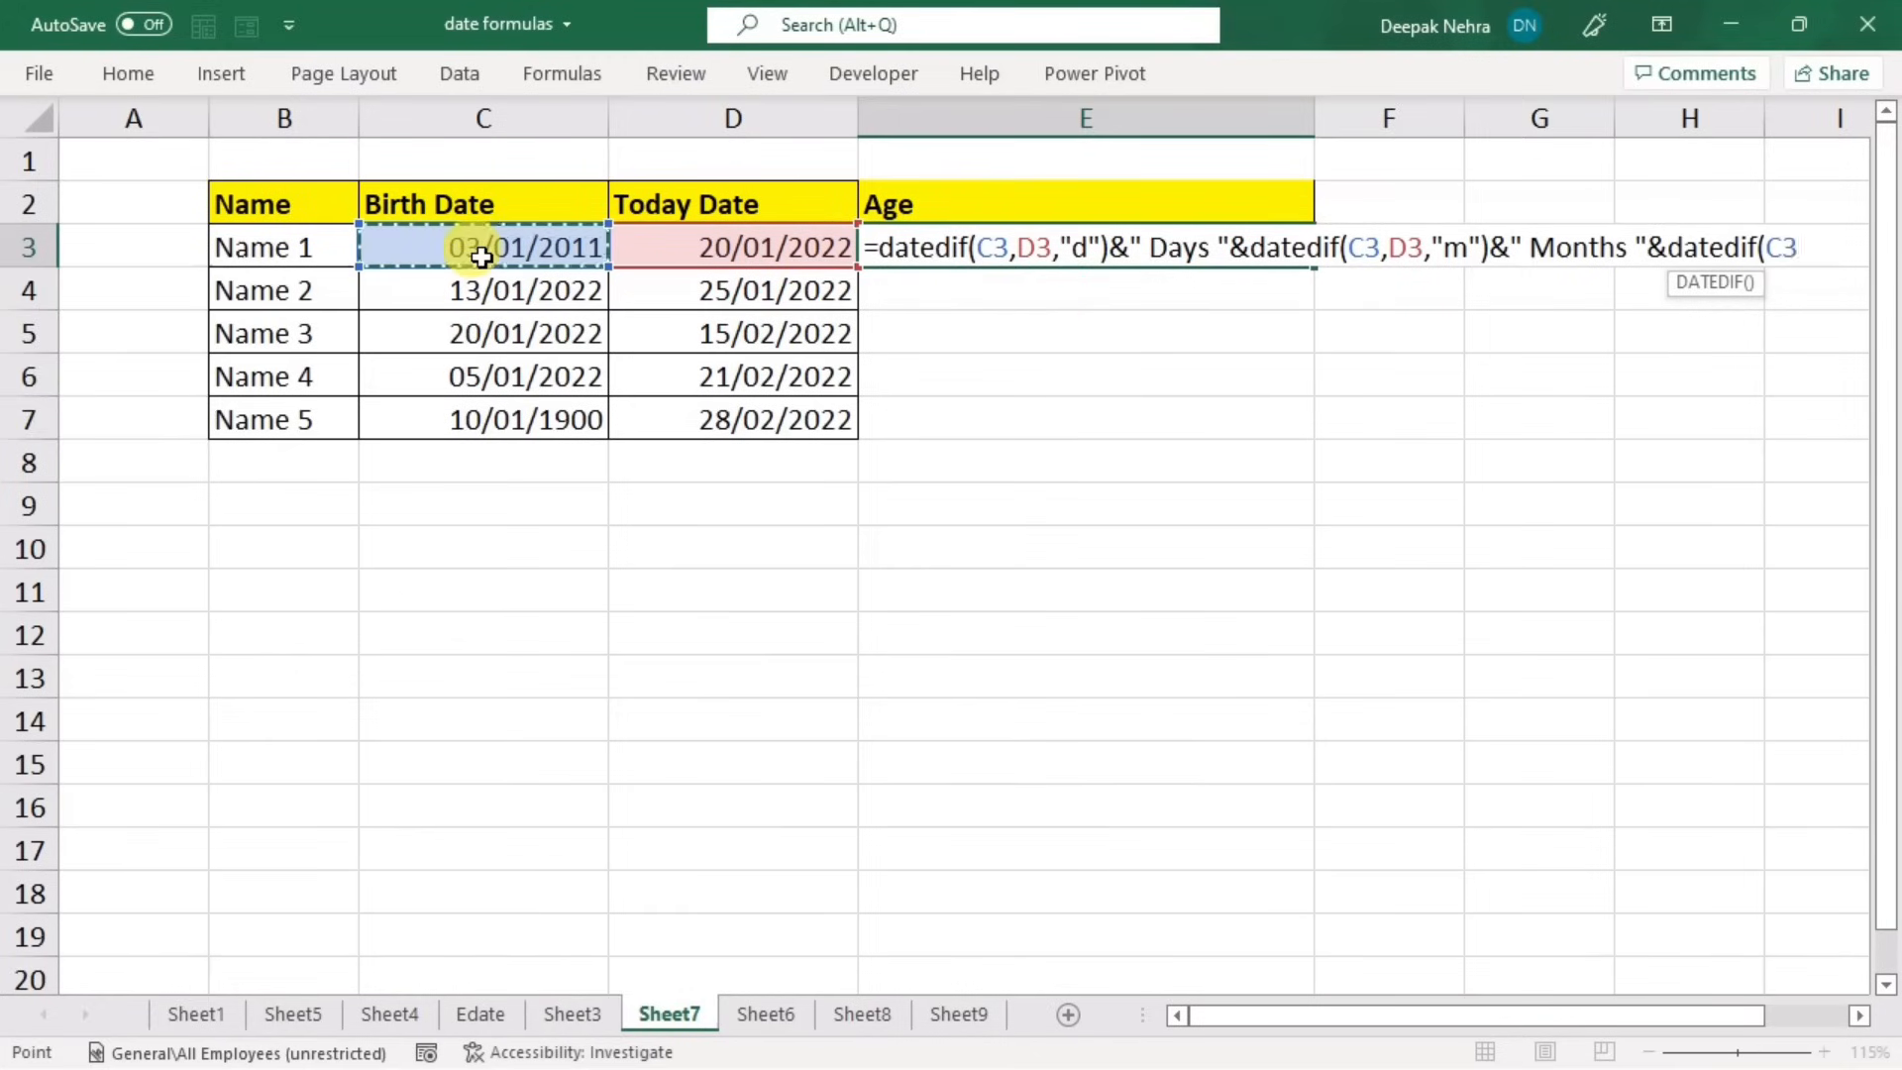
text(,)
click(721, 229)
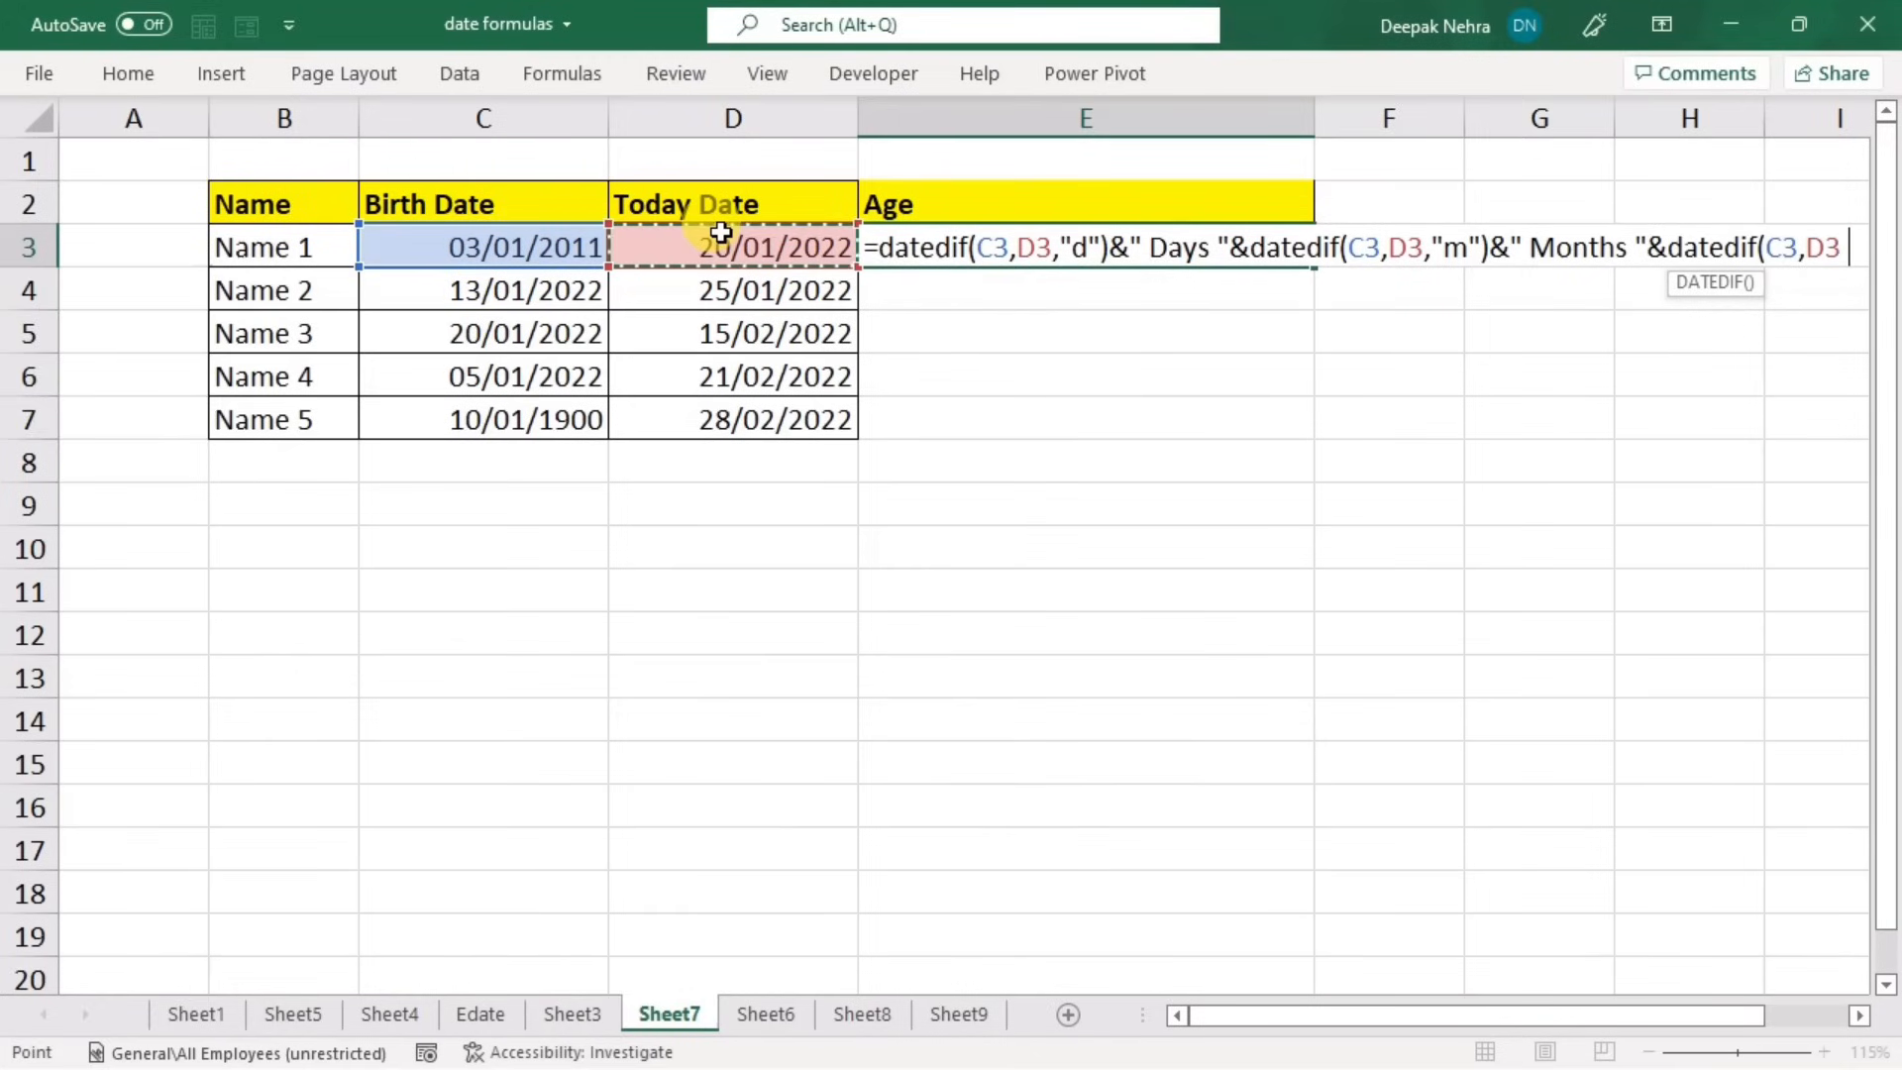
text(,")
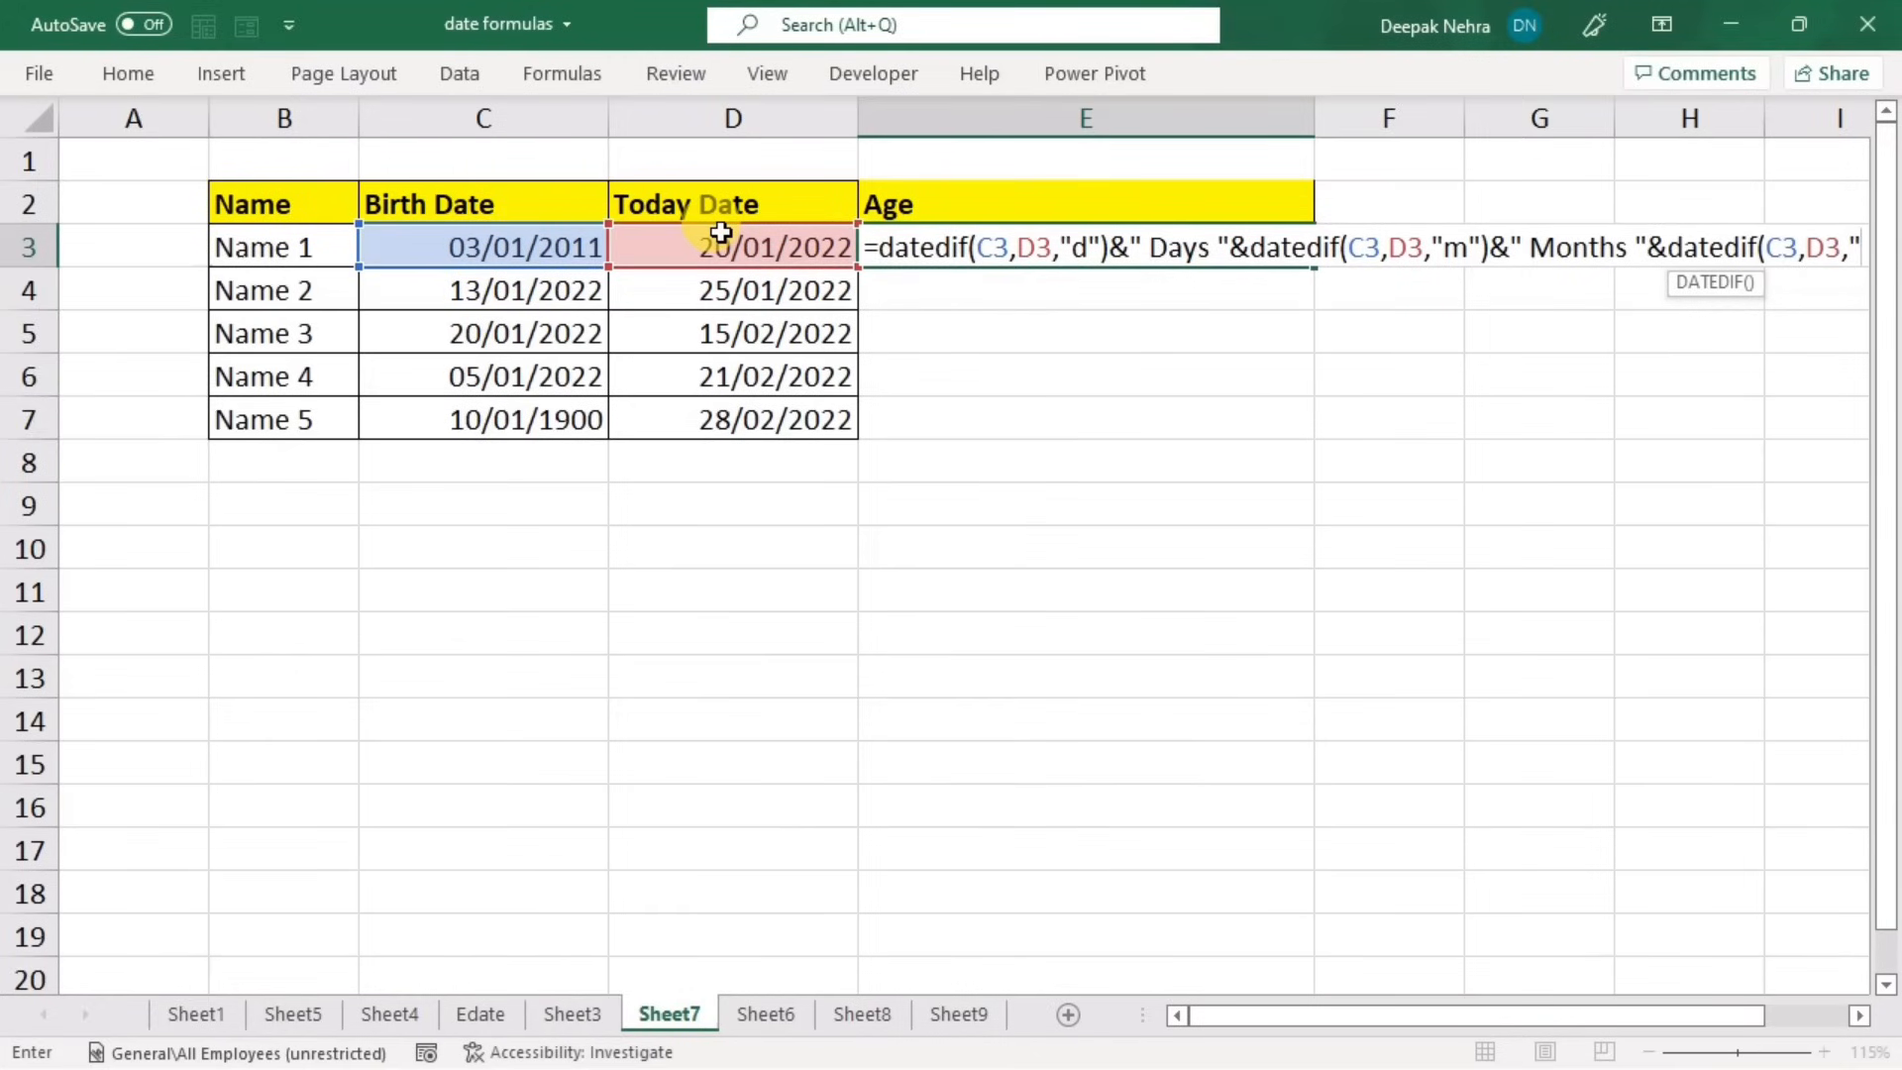
text(y)
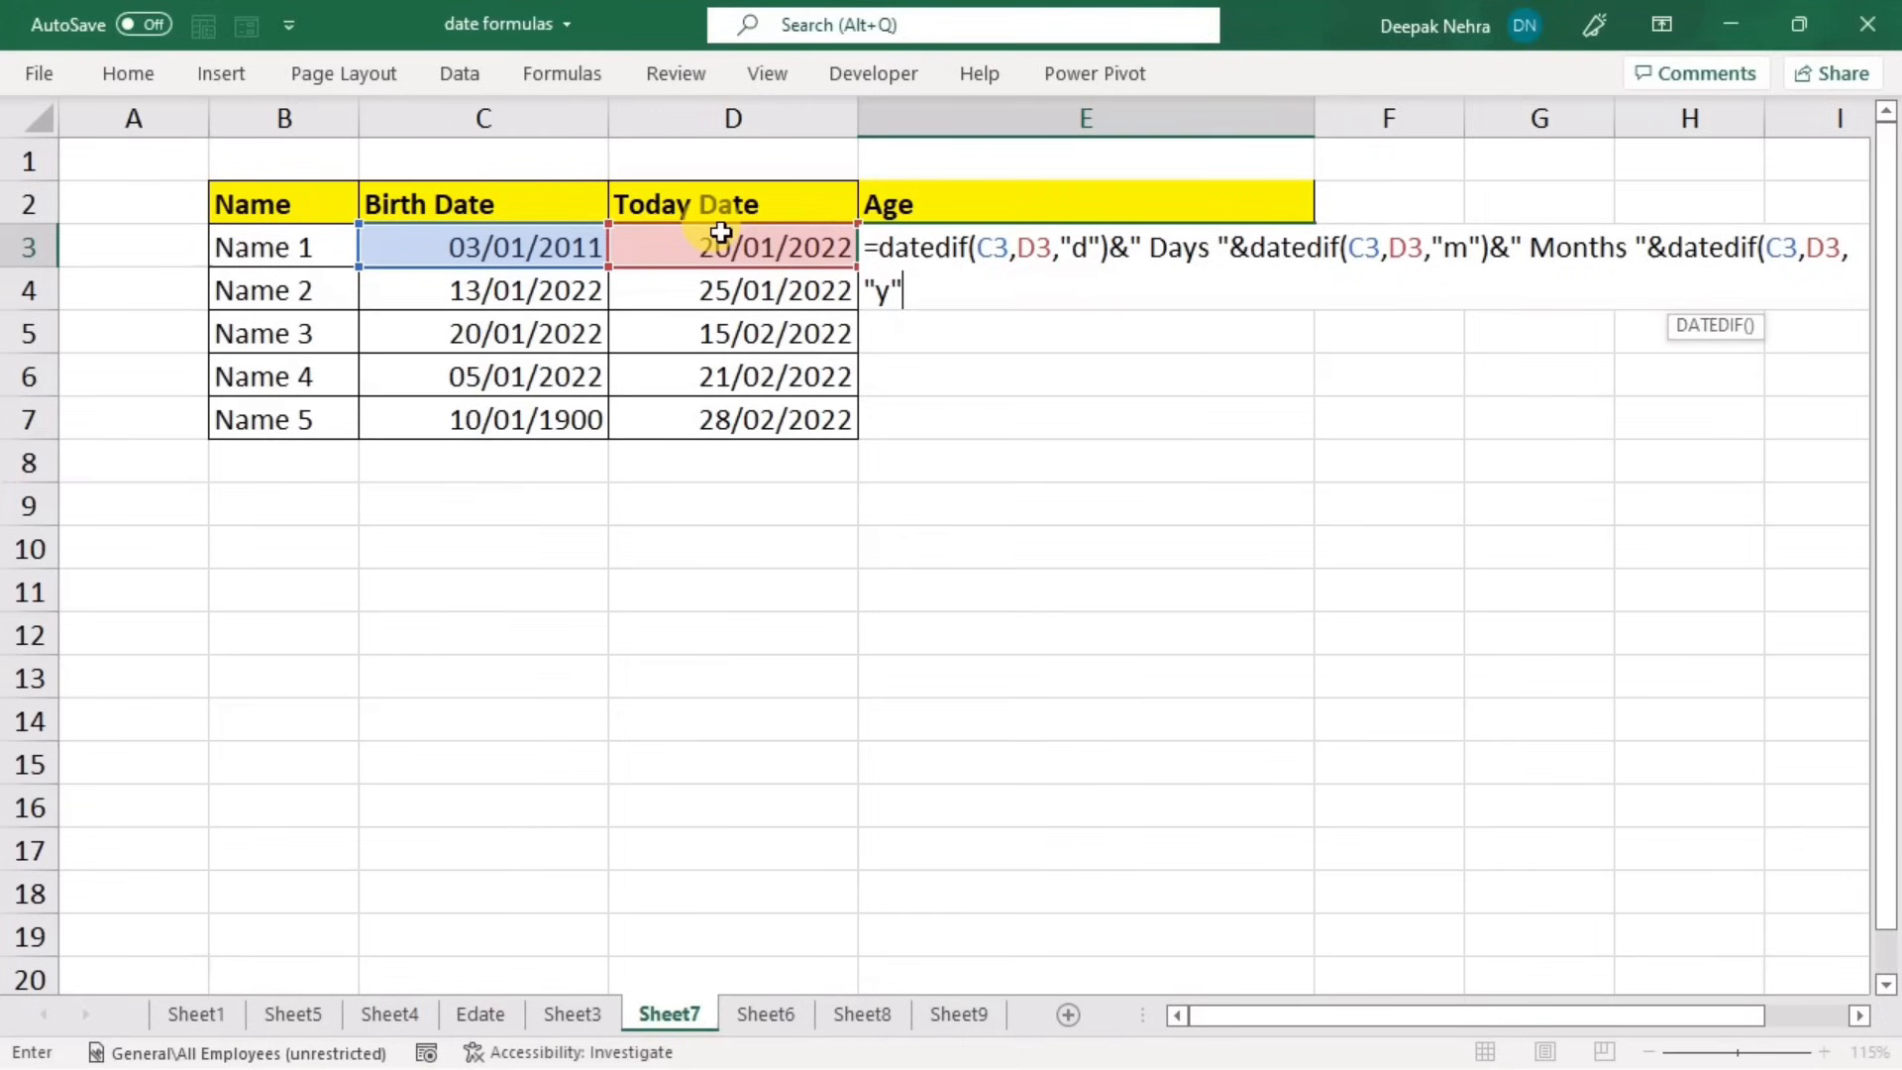
text("))
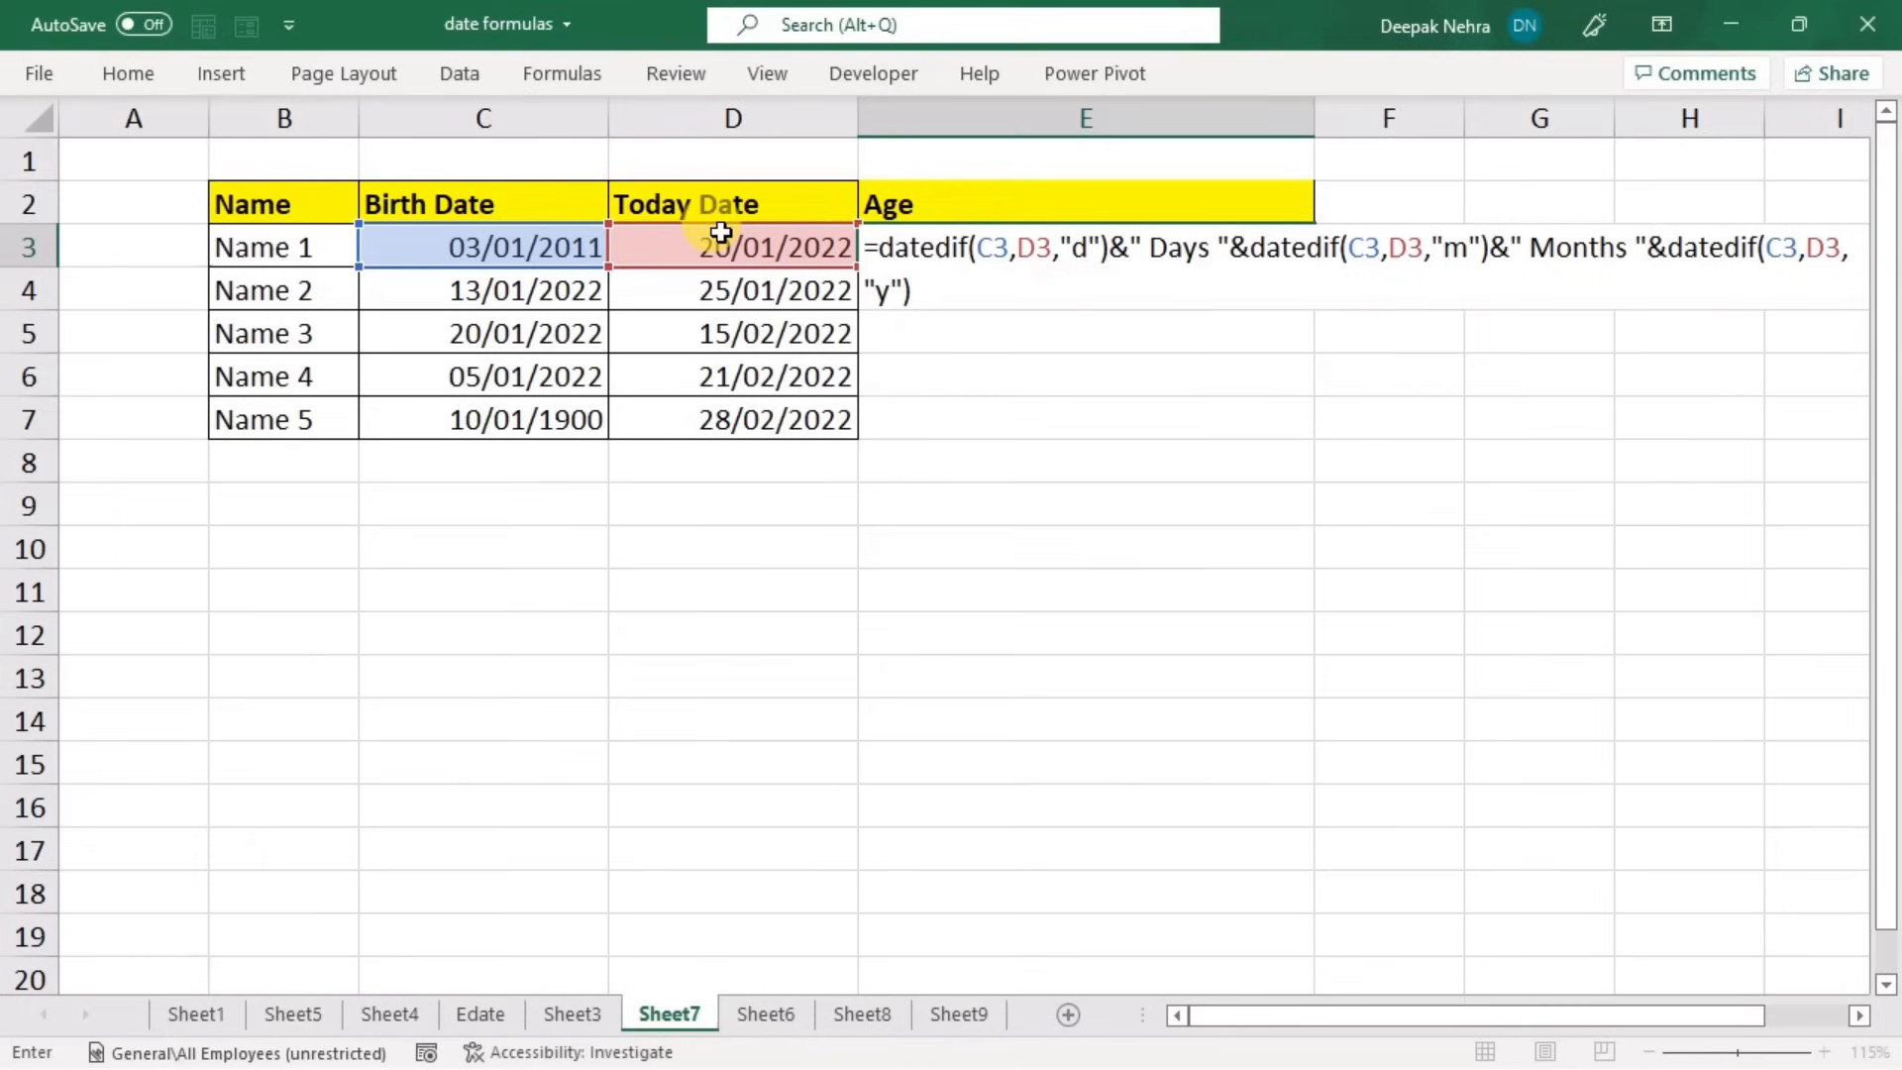
text(&")
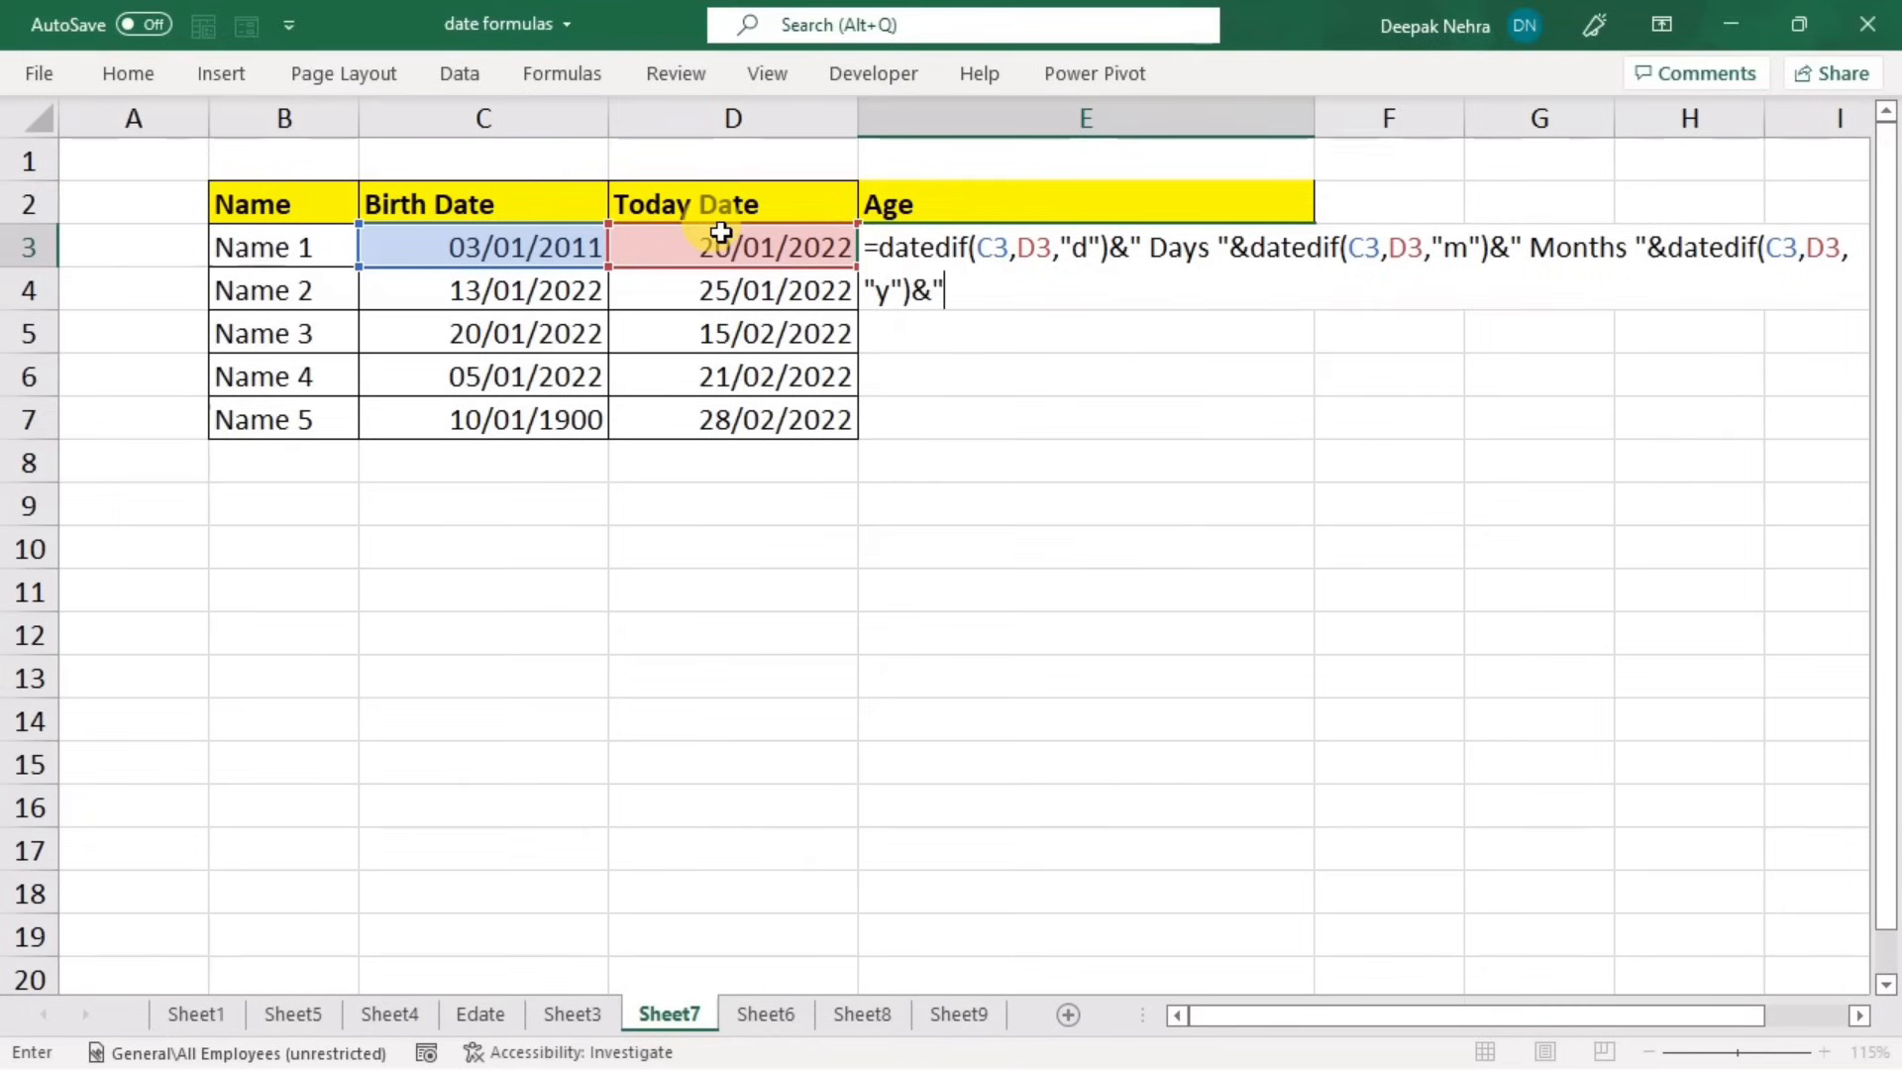
text( Year)
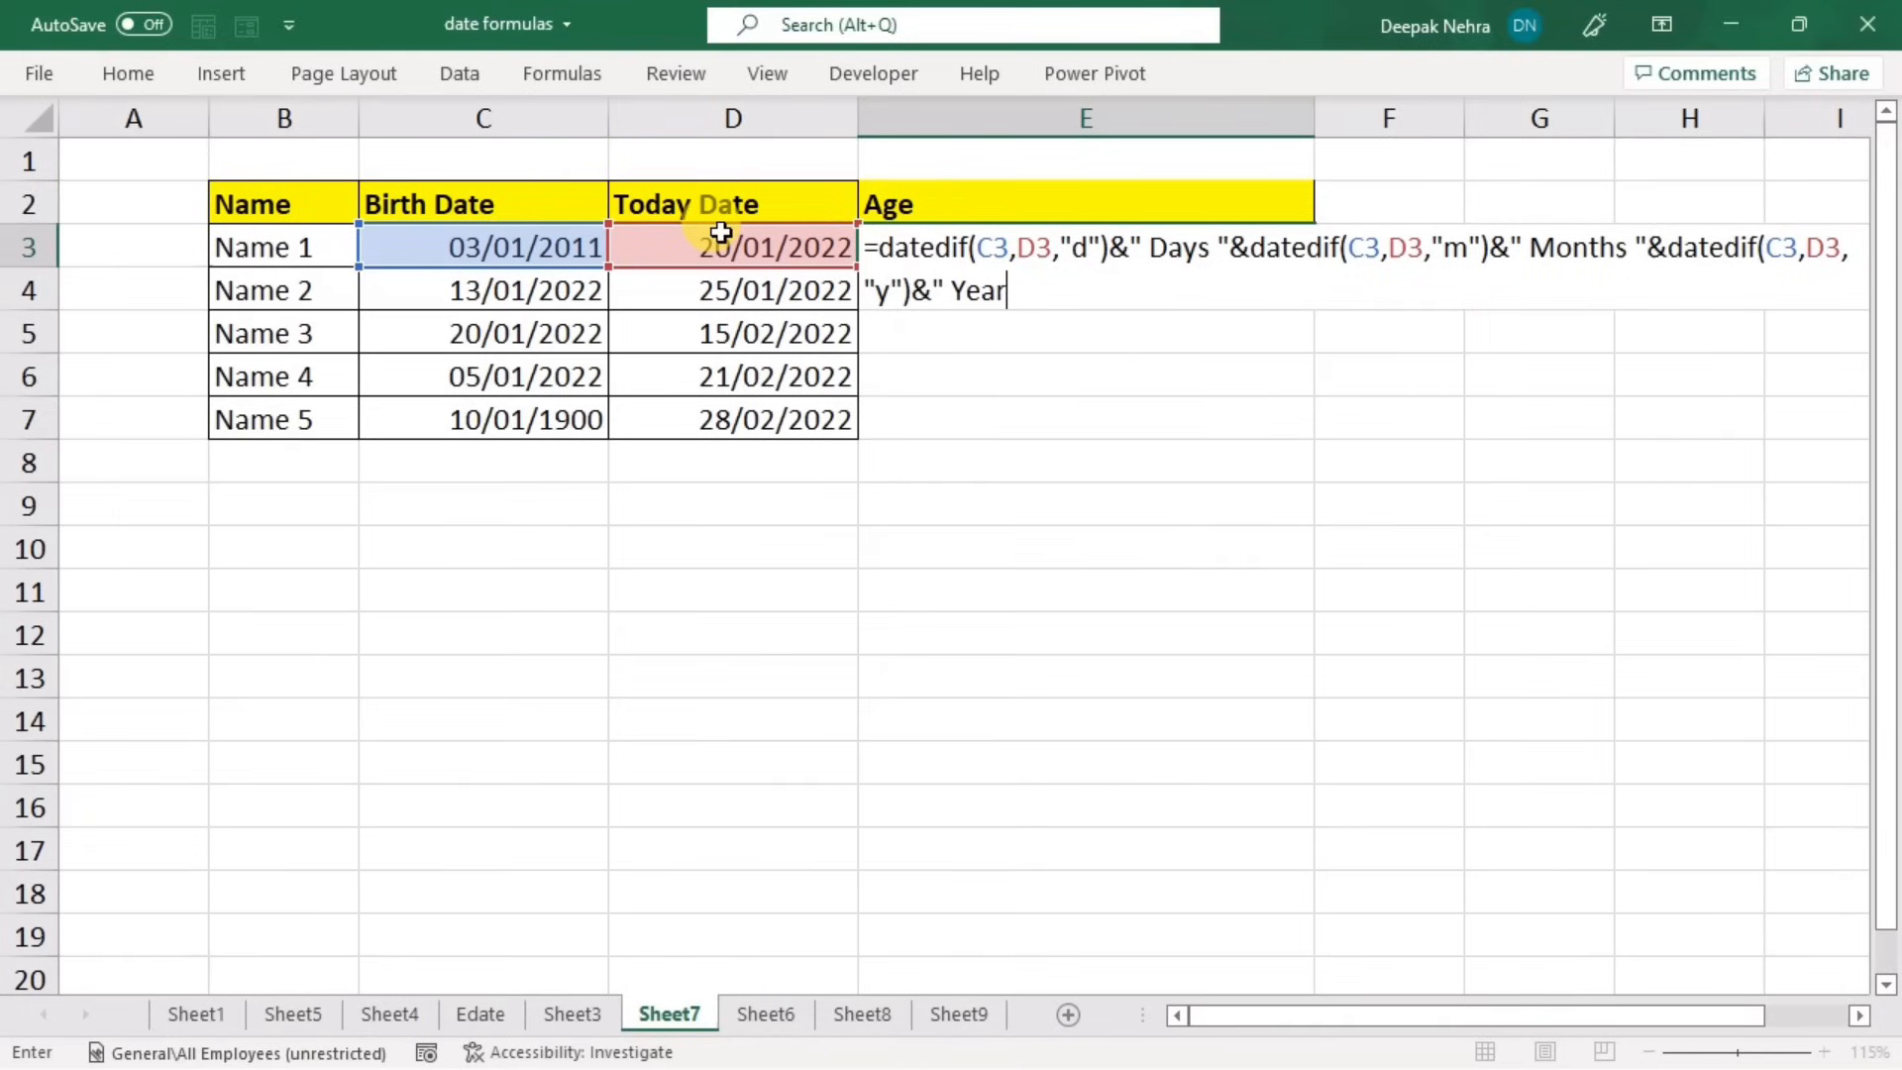
text(s")
key(Return)
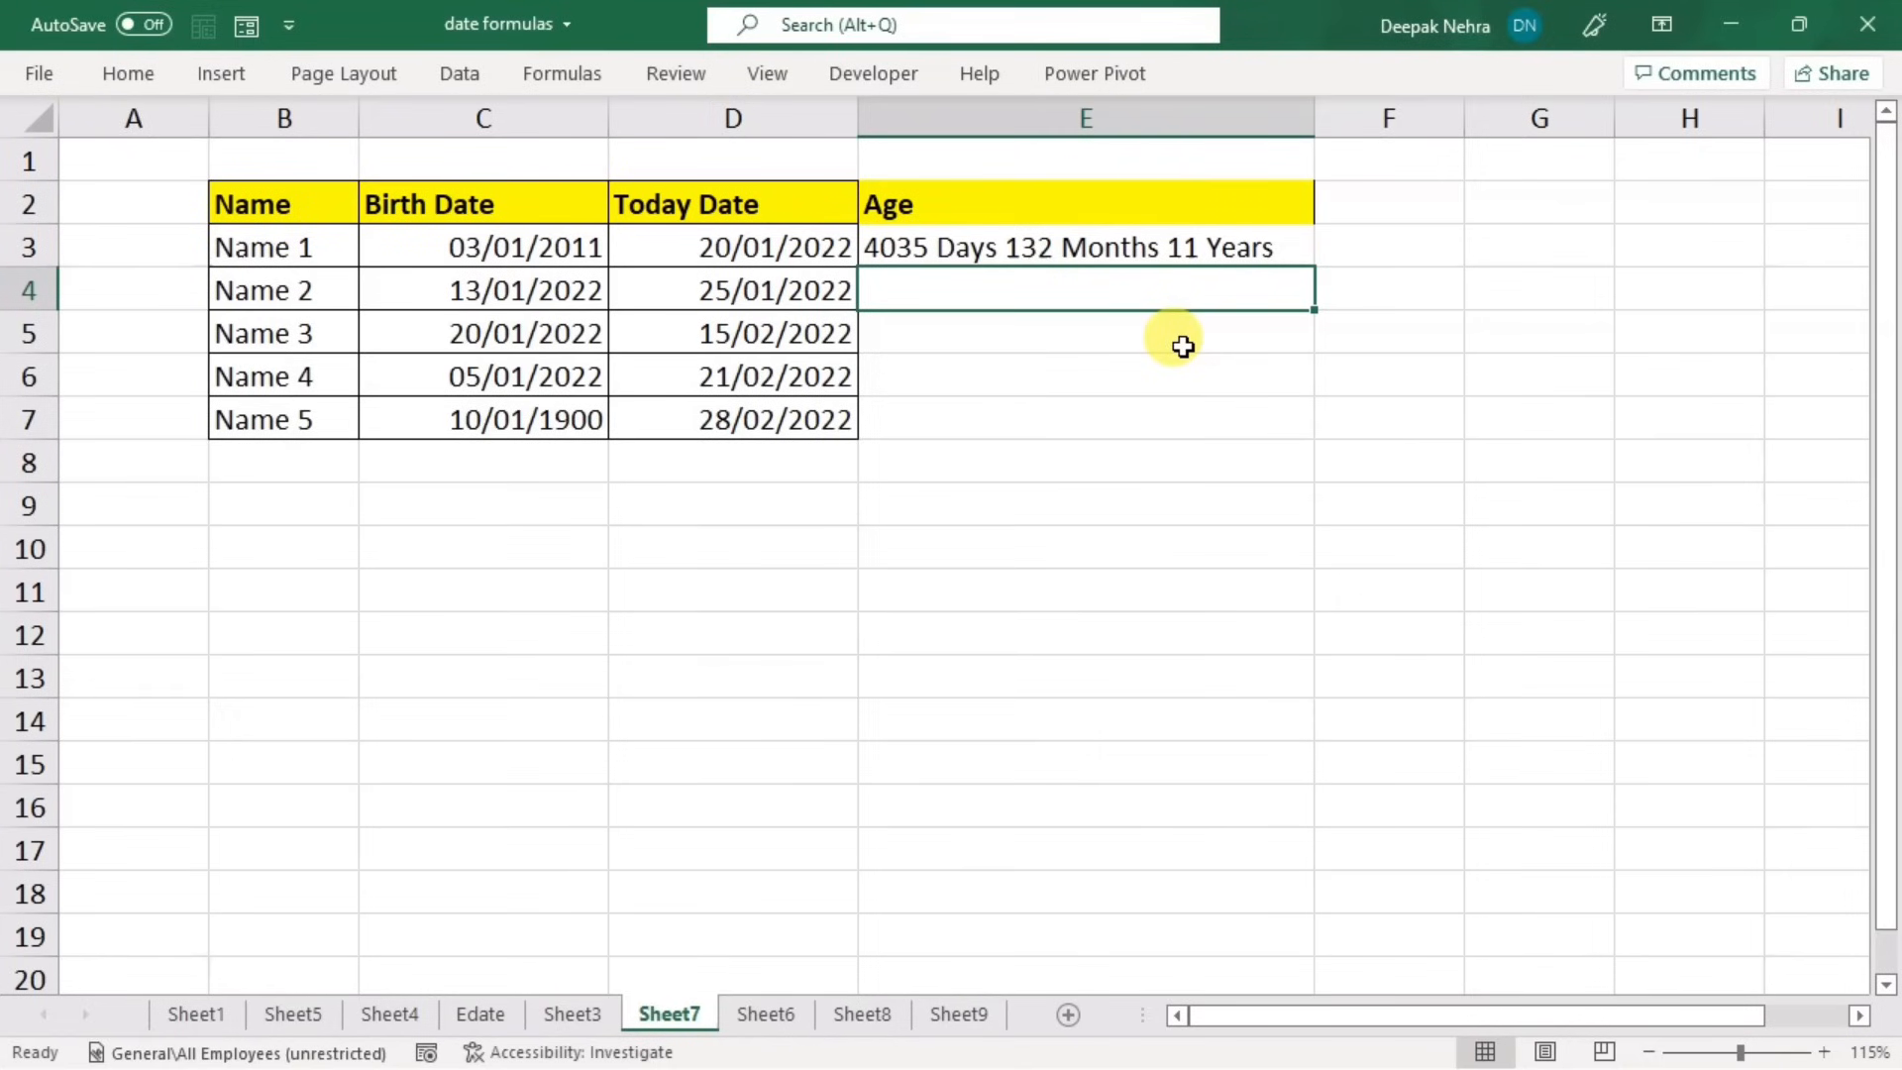
- On Sheet6, extract the joining year of employee E001 in D3 with =YEAR(C3)
click(777, 1011)
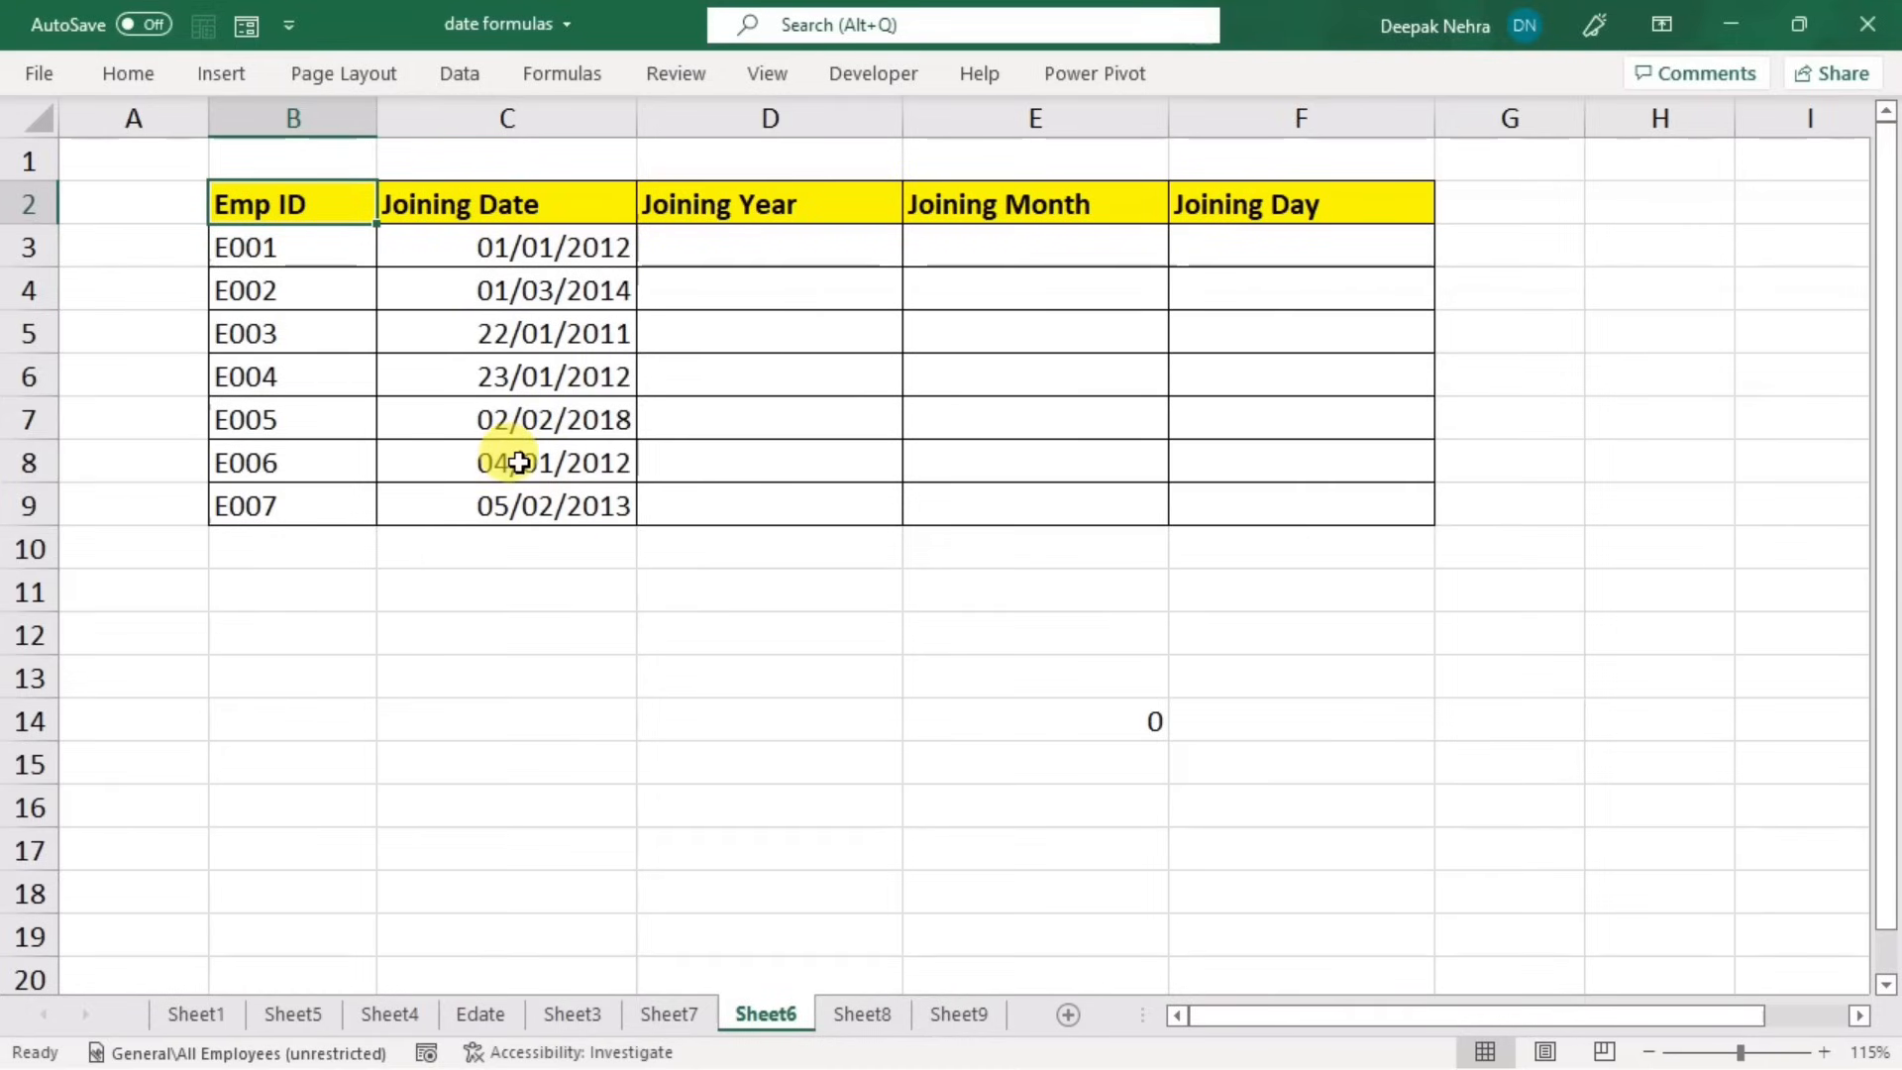
click(737, 260)
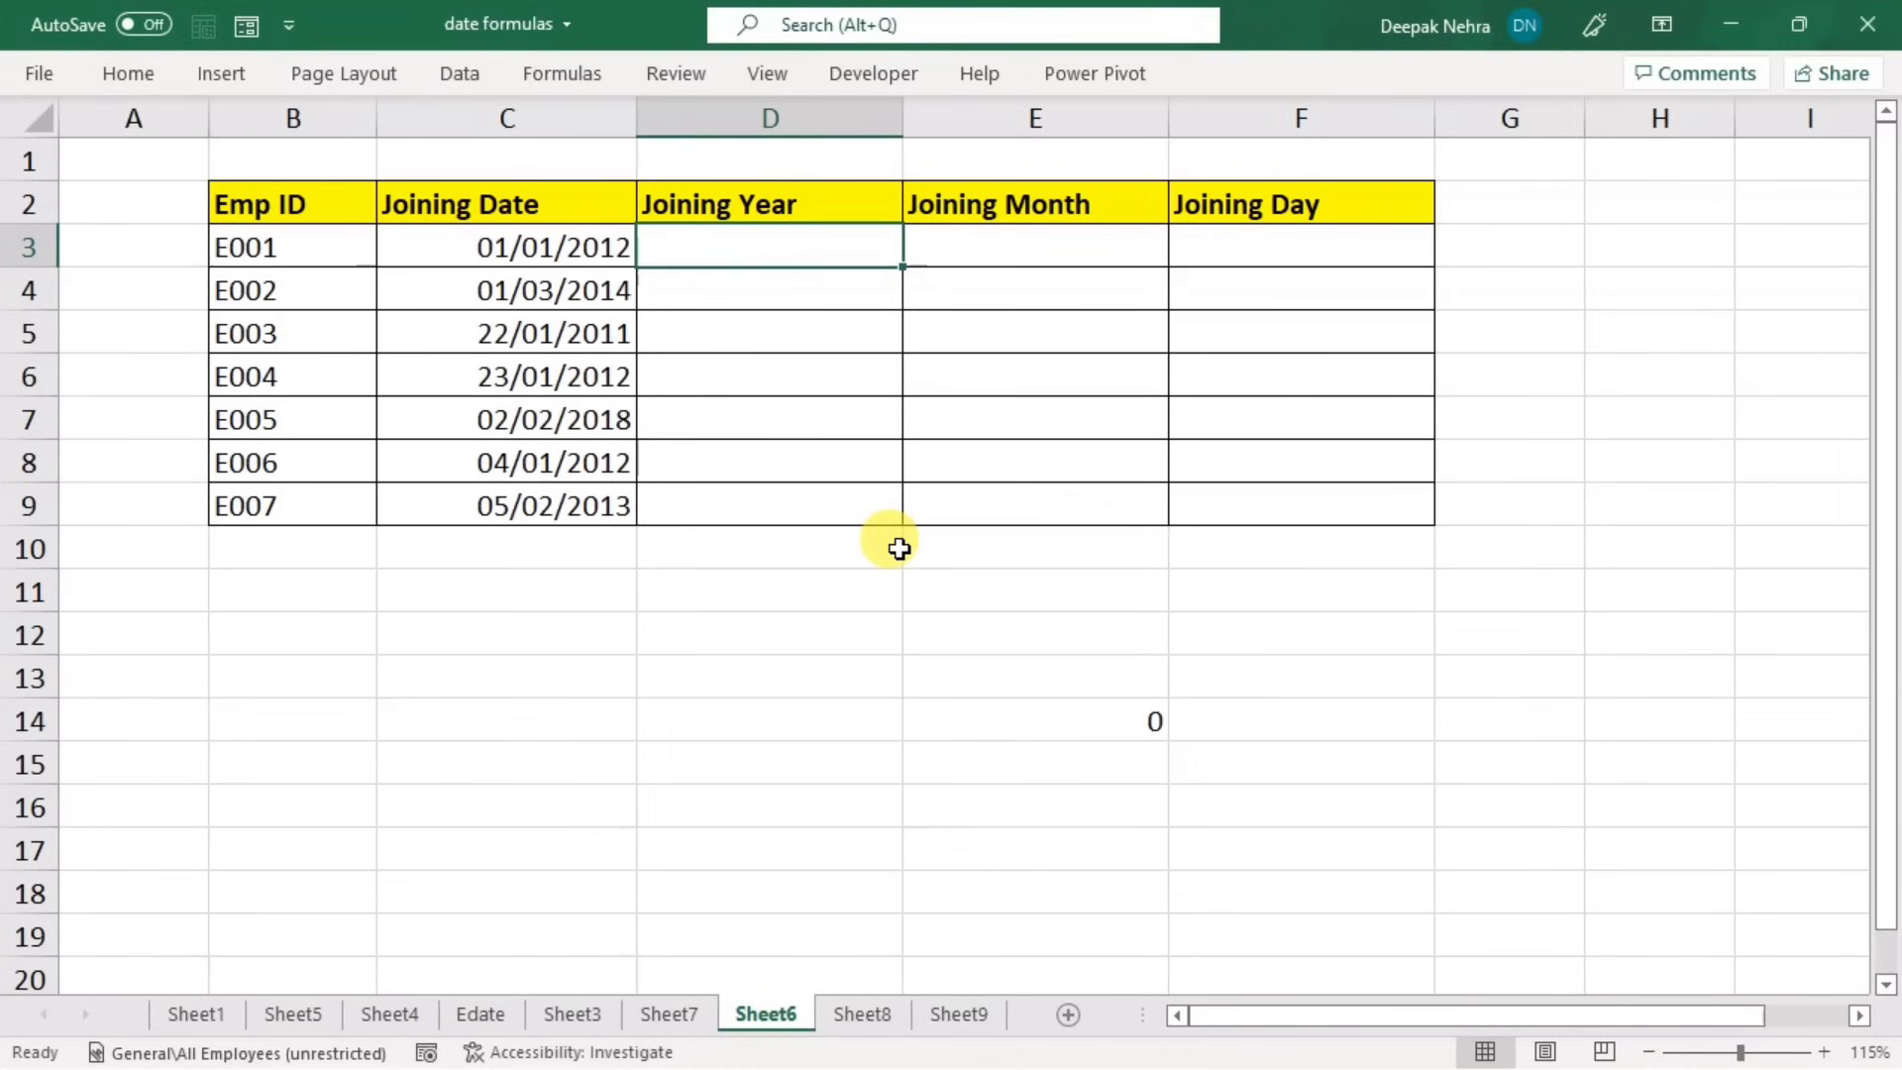
text(=)
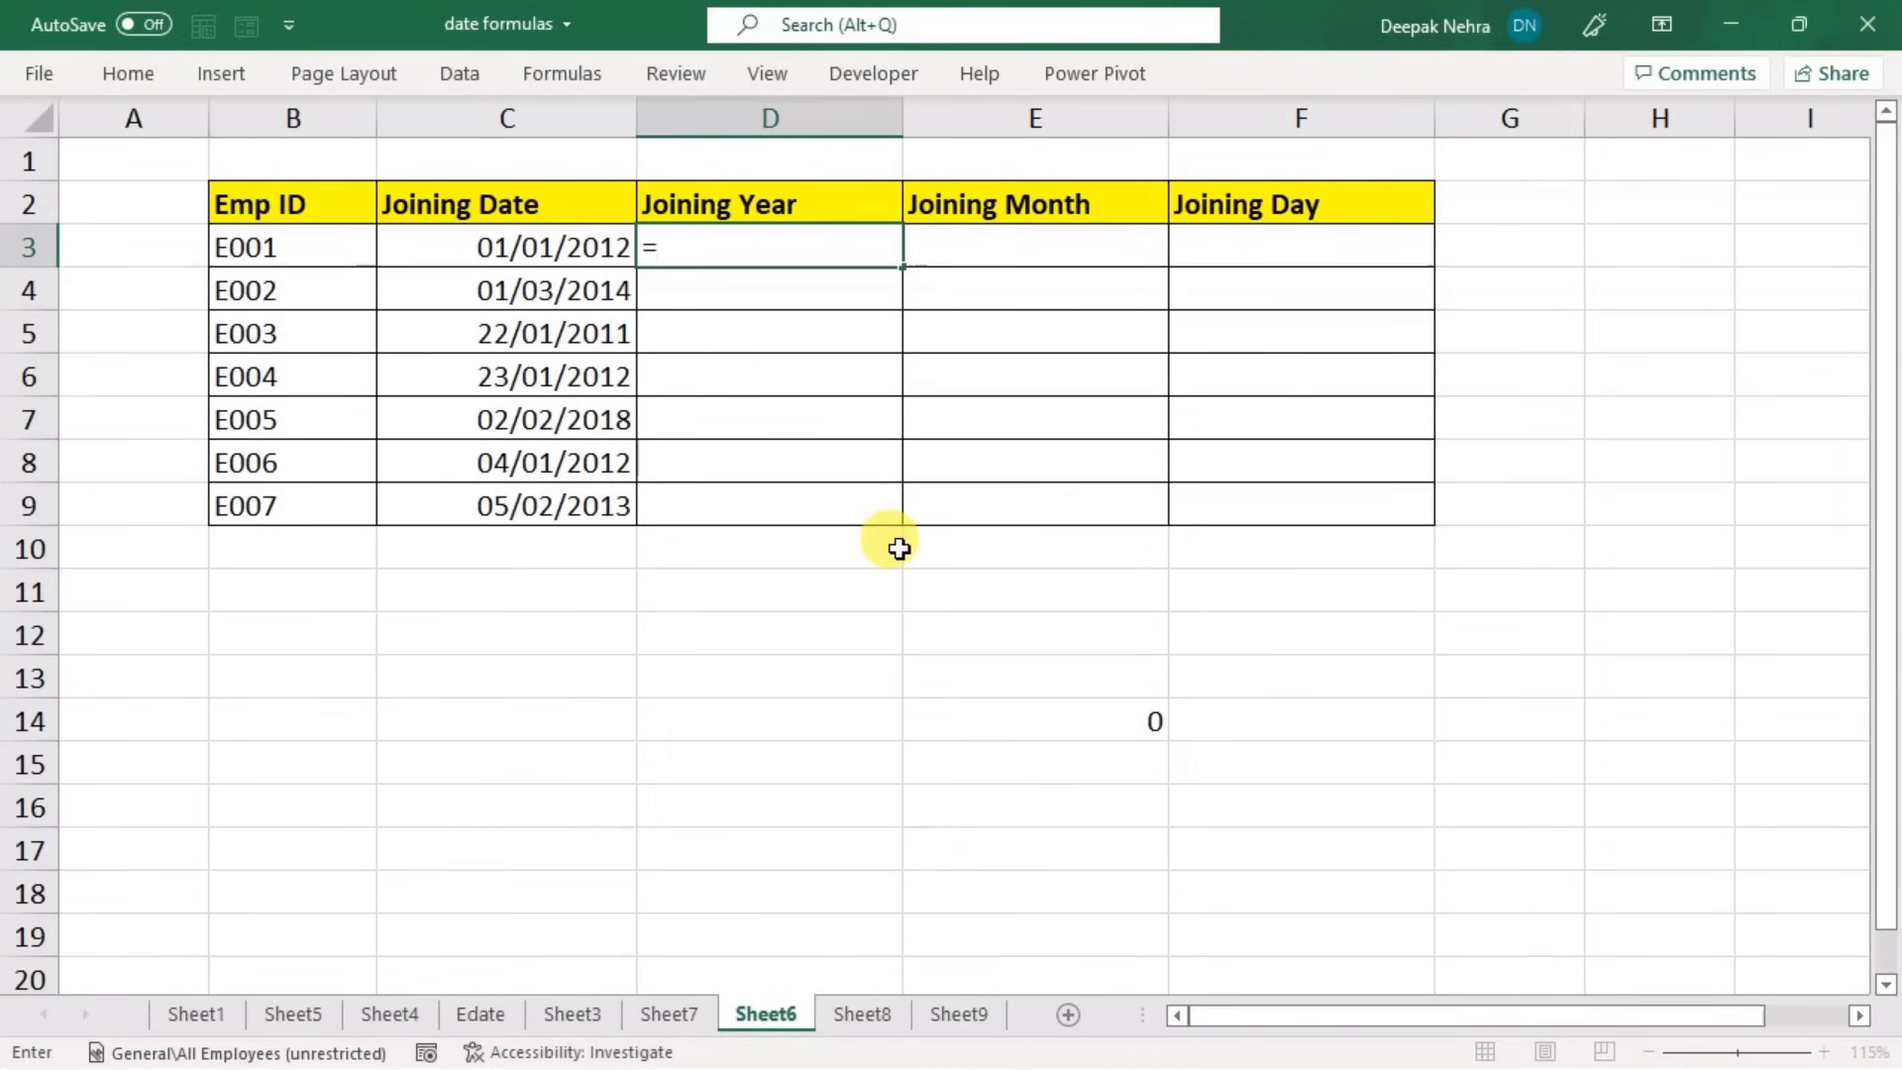
text(year)
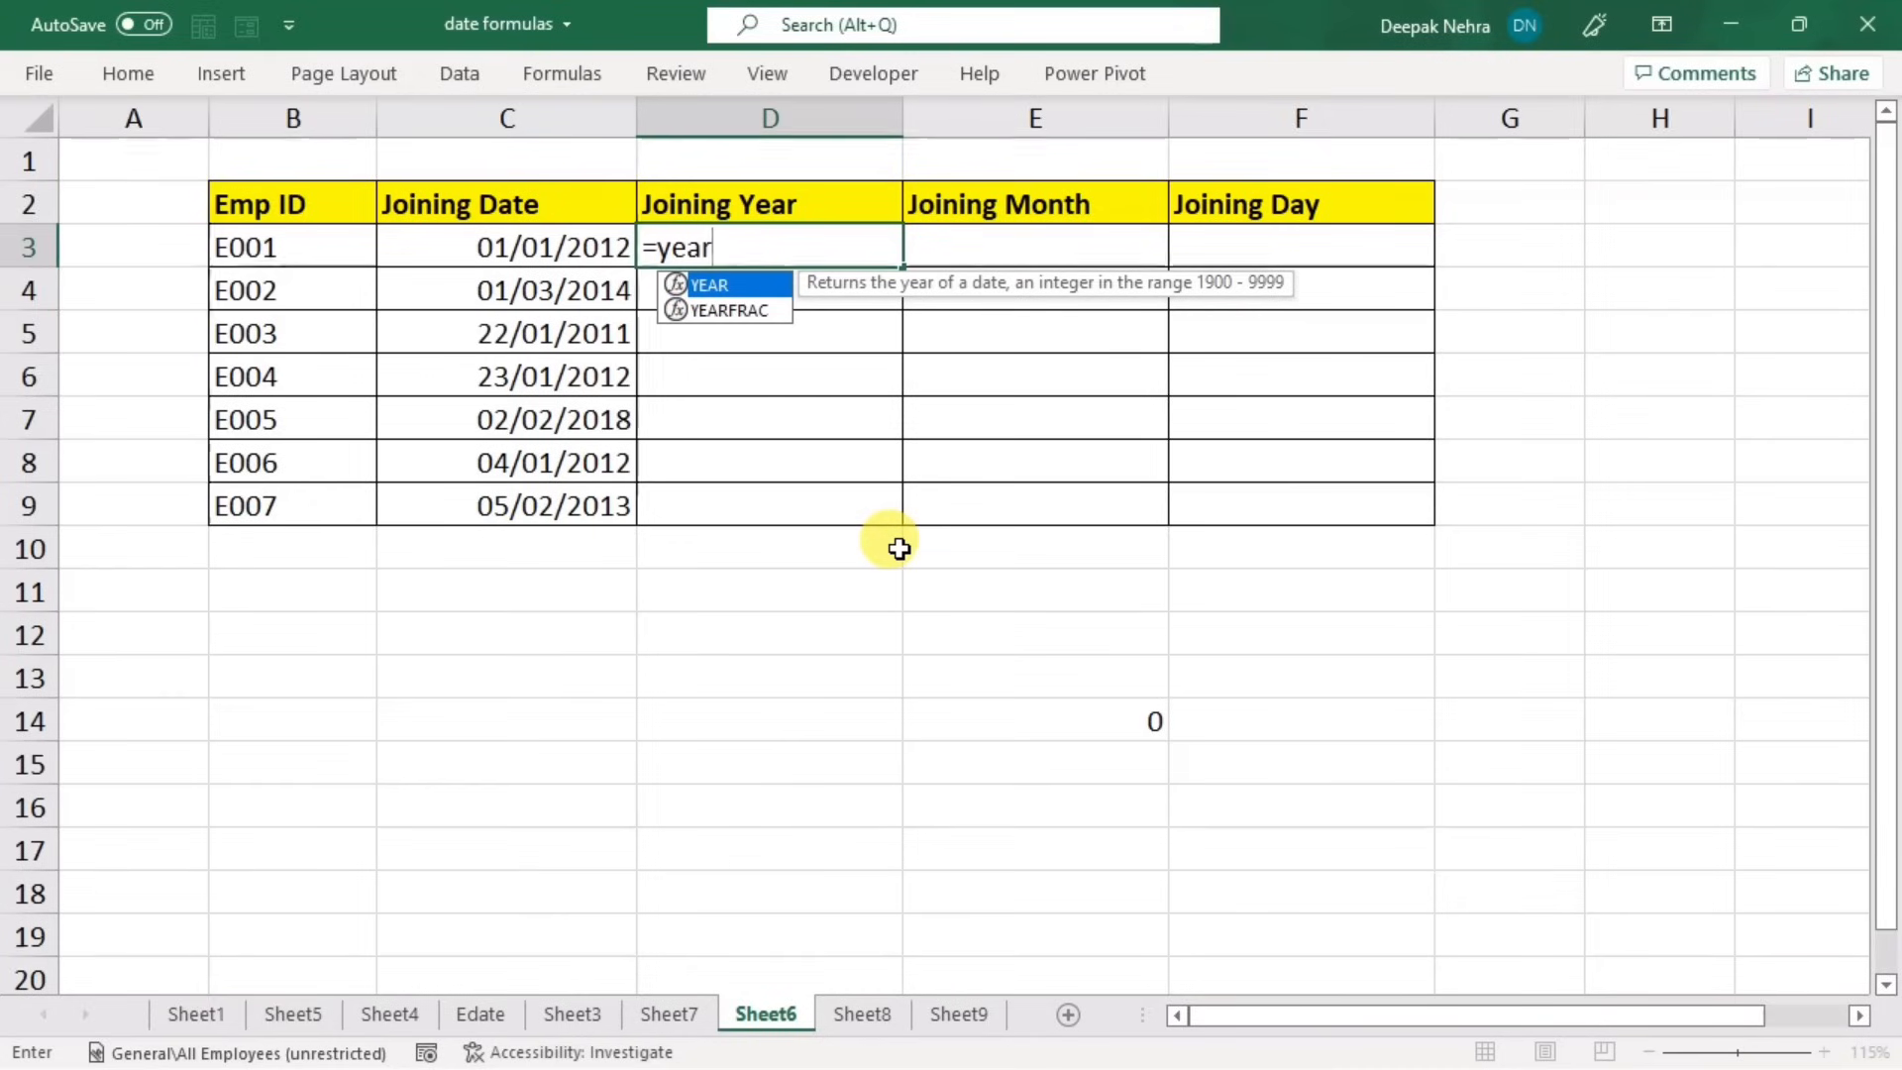
key(Tab)
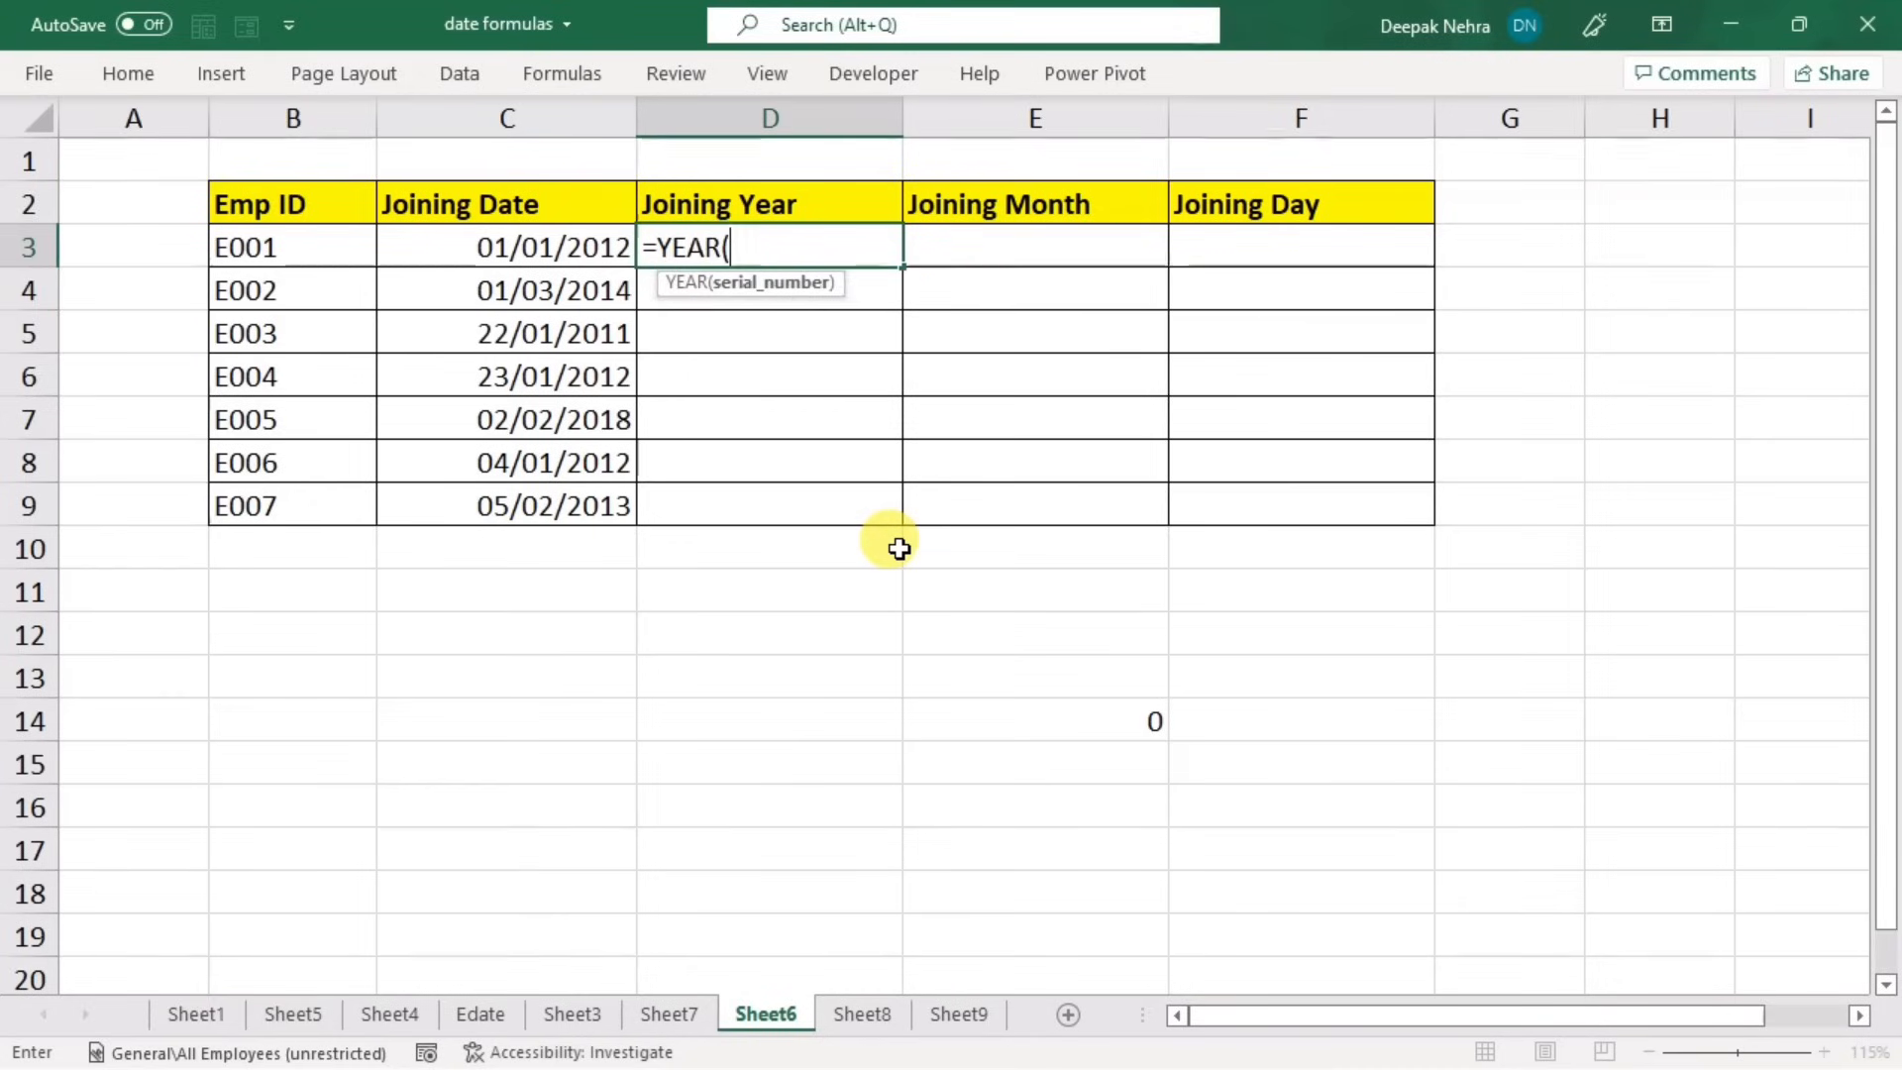
click(535, 250)
key(Return)
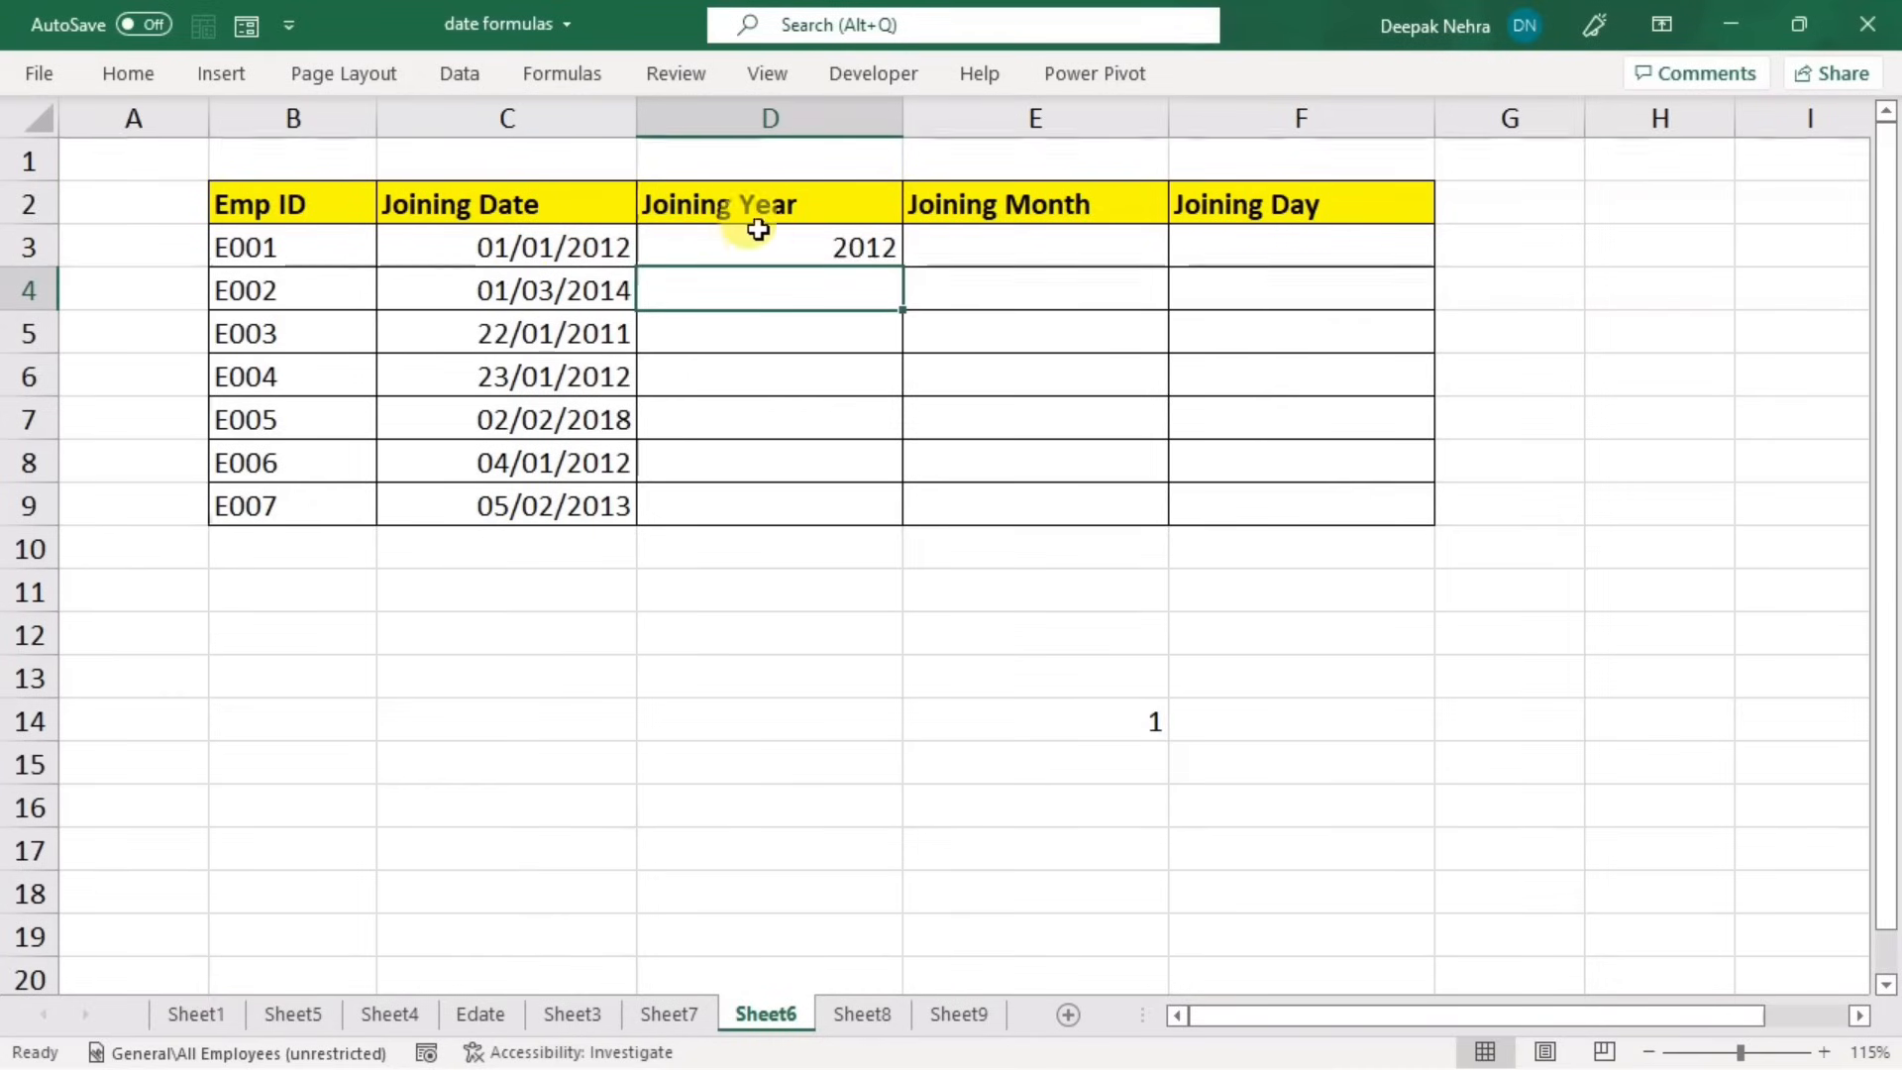
click(804, 243)
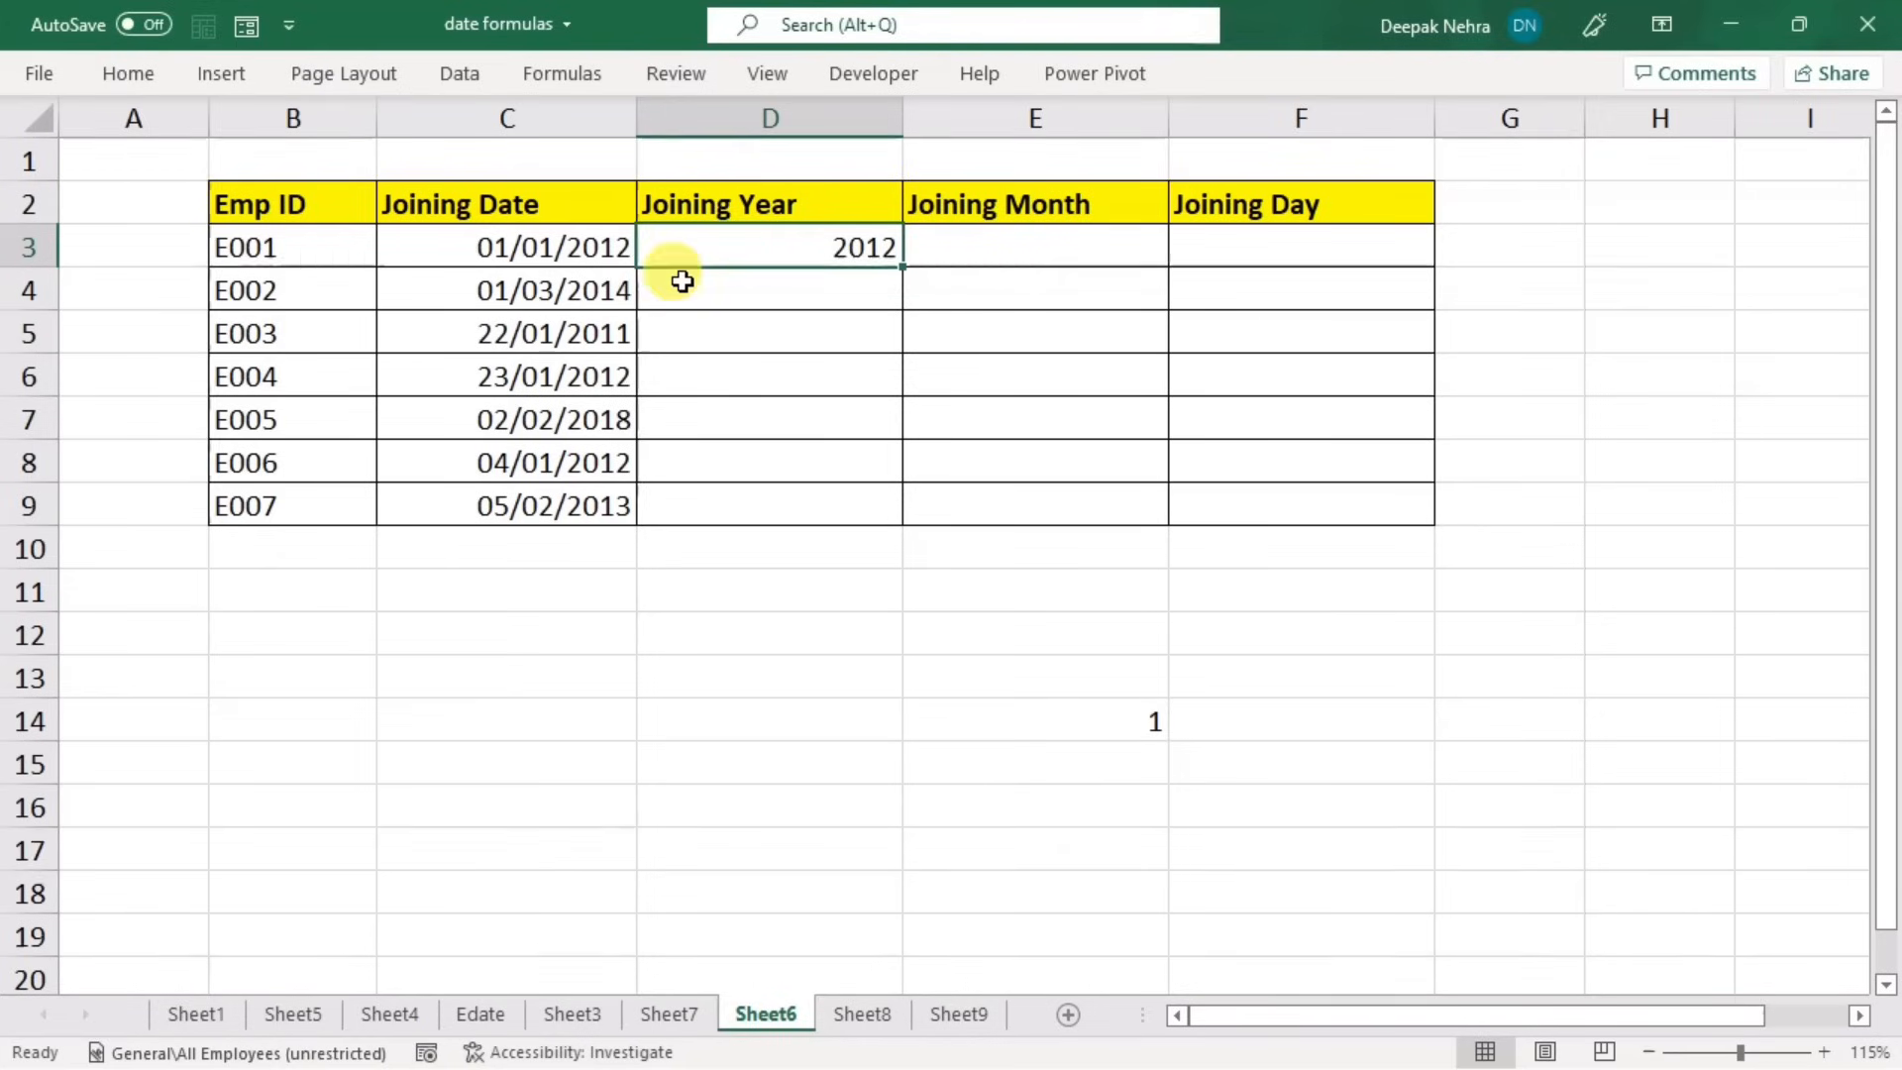
- Apply the custom number format yyyy to the joining dates in C3:C9
drag(504, 250, 507, 496)
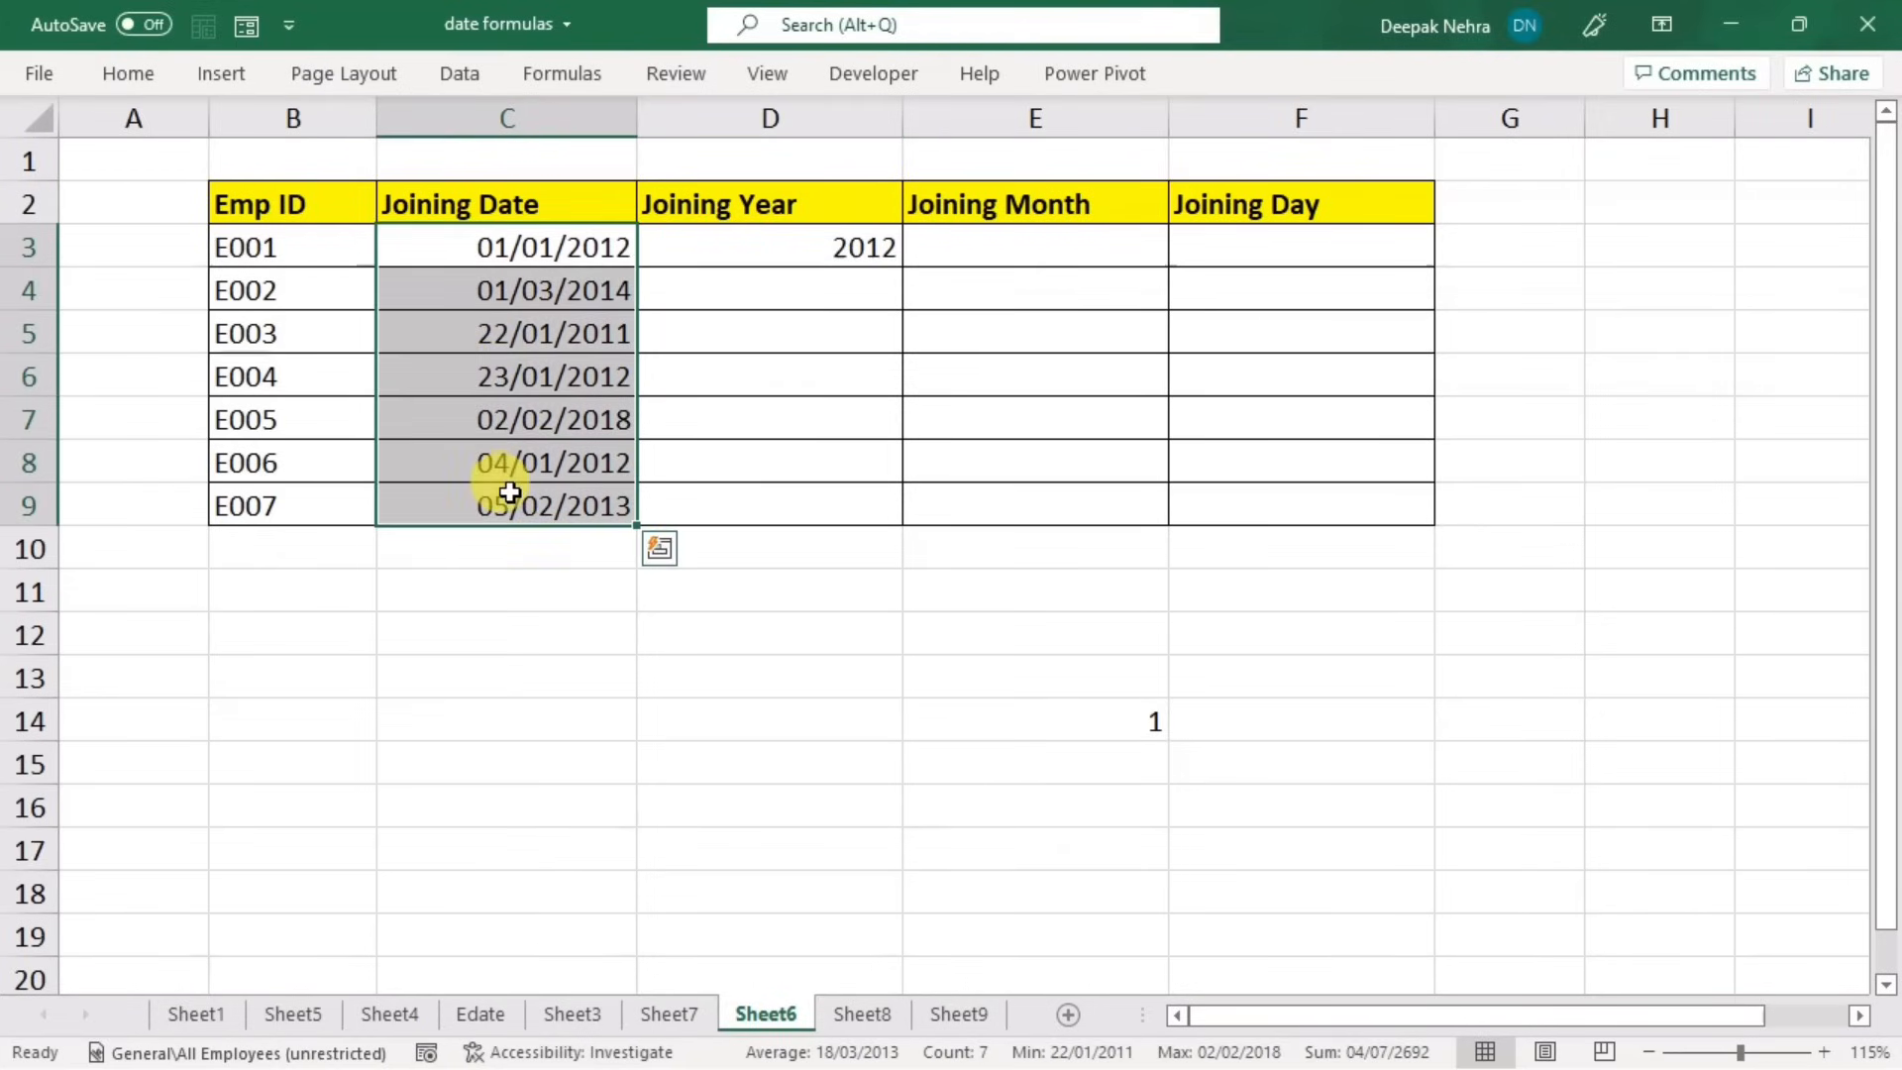
right_click(513, 343)
click(624, 915)
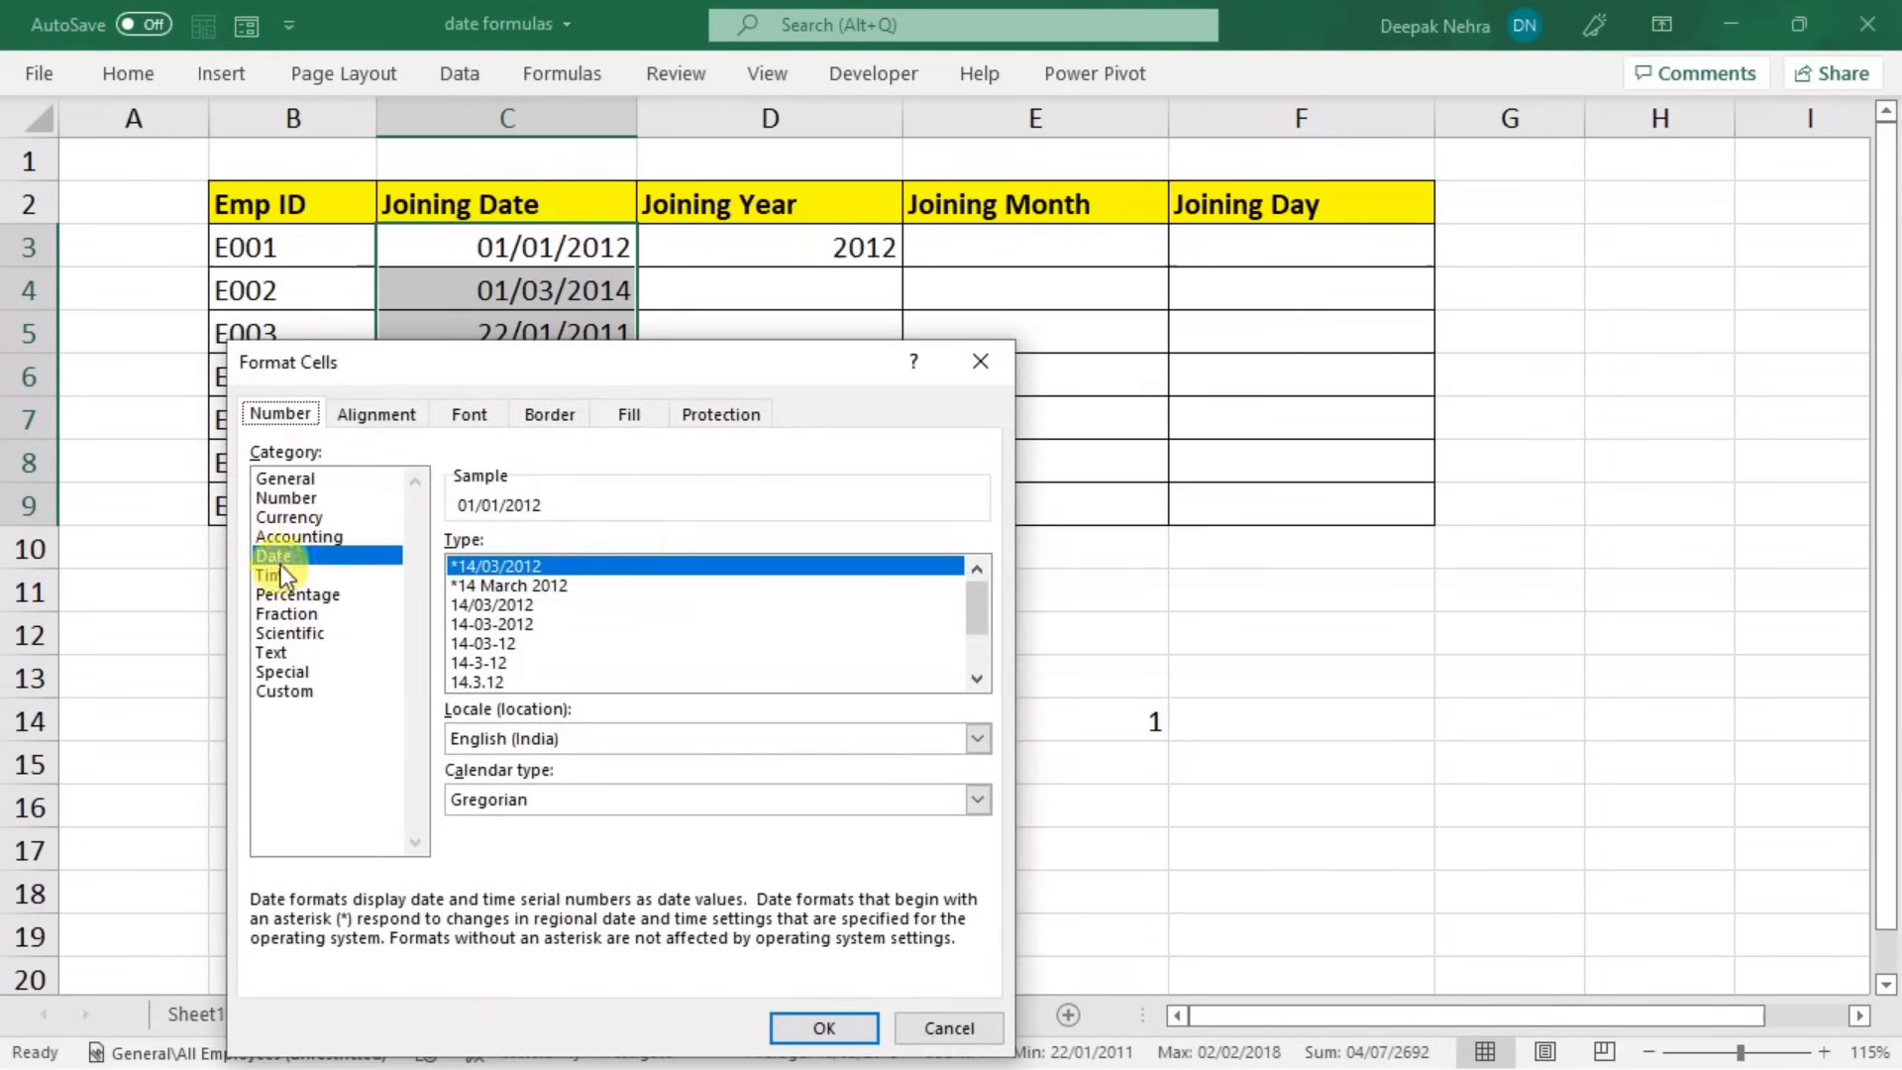
click(283, 690)
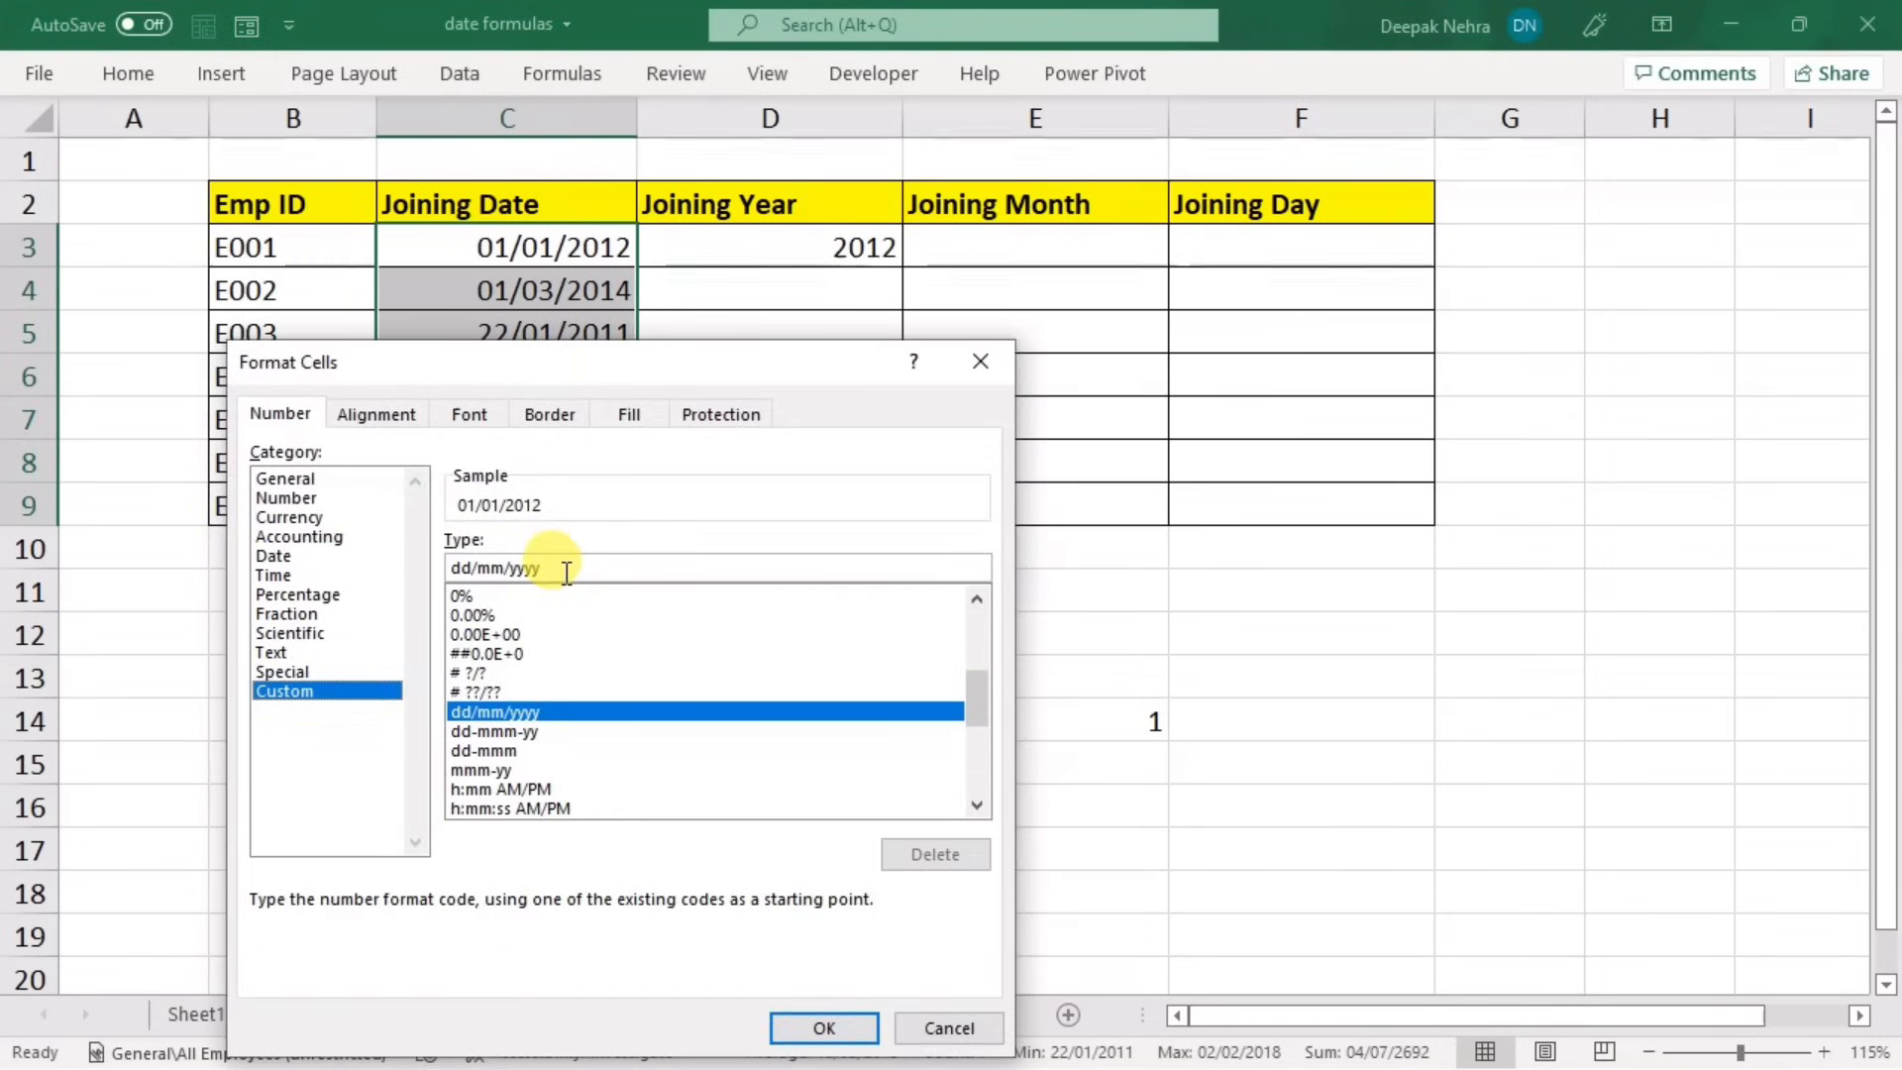
drag(567, 574, 455, 572)
key(BackSpace)
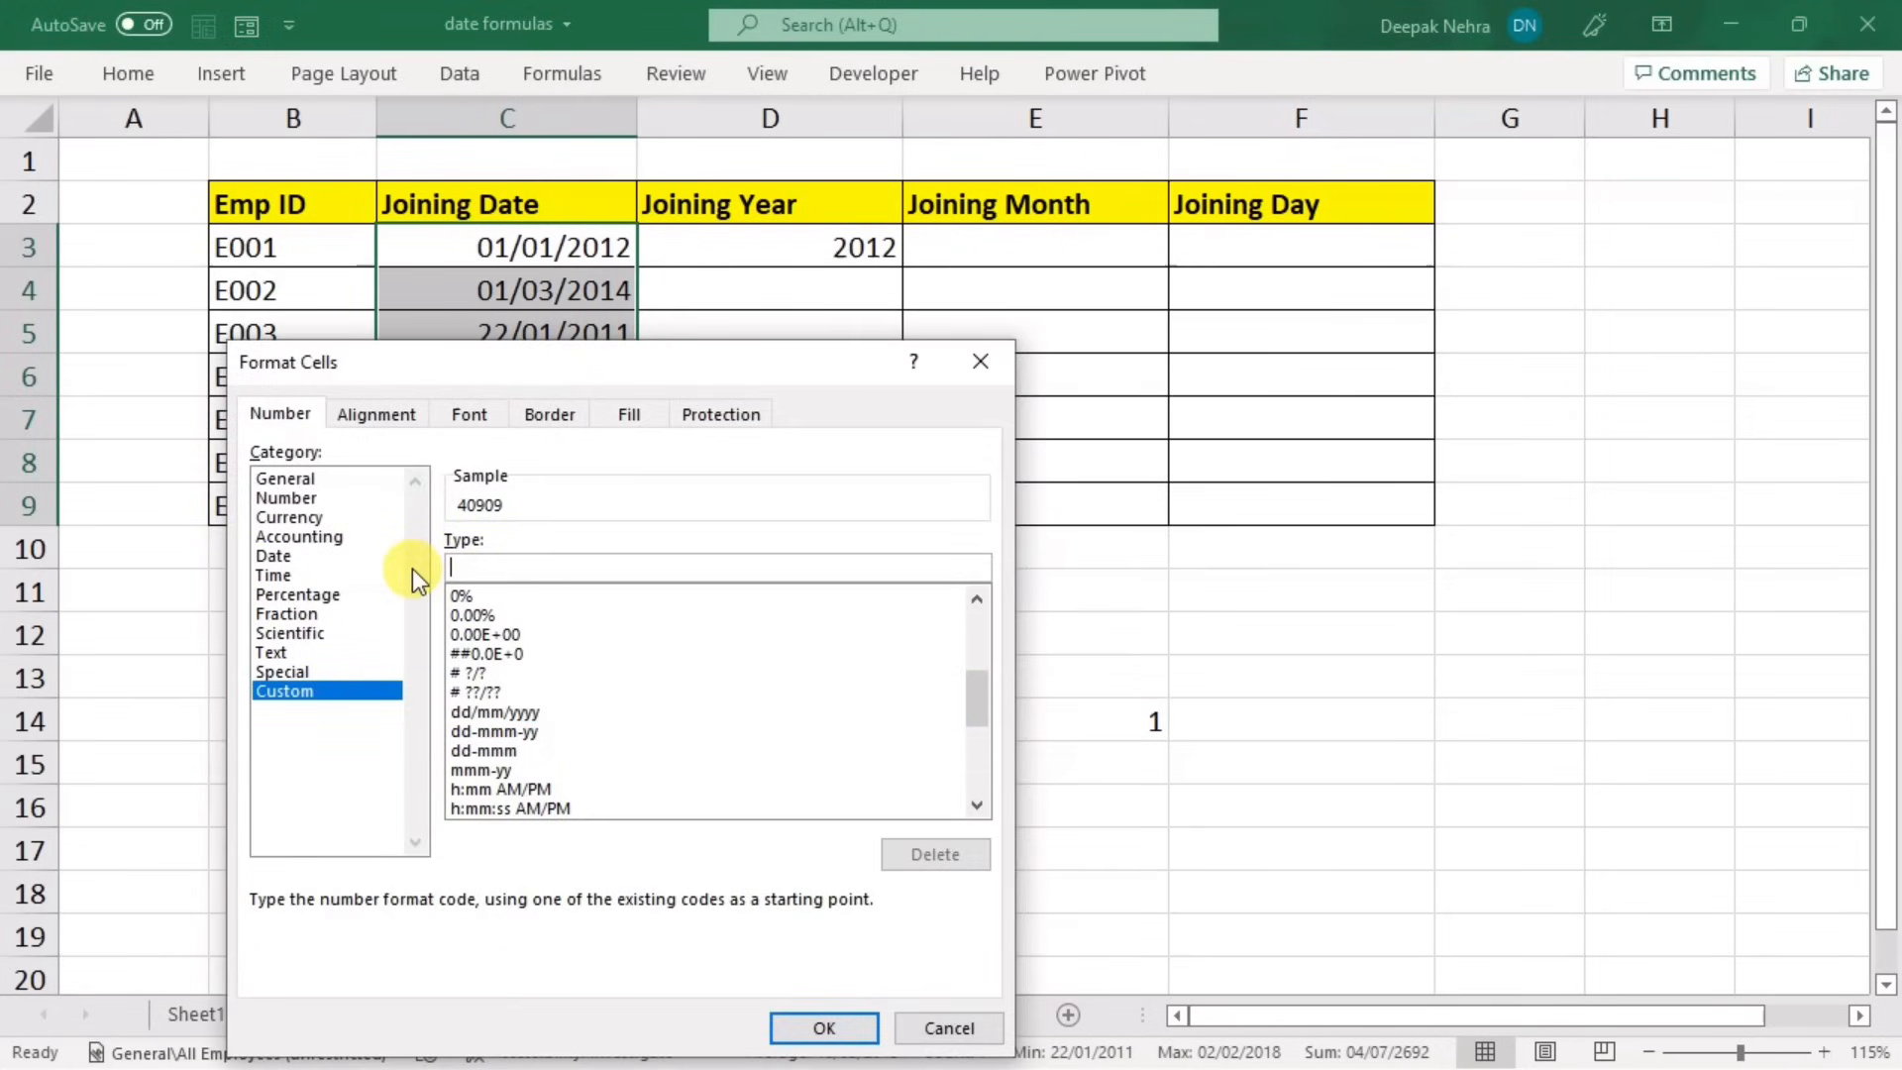
text(yyyy)
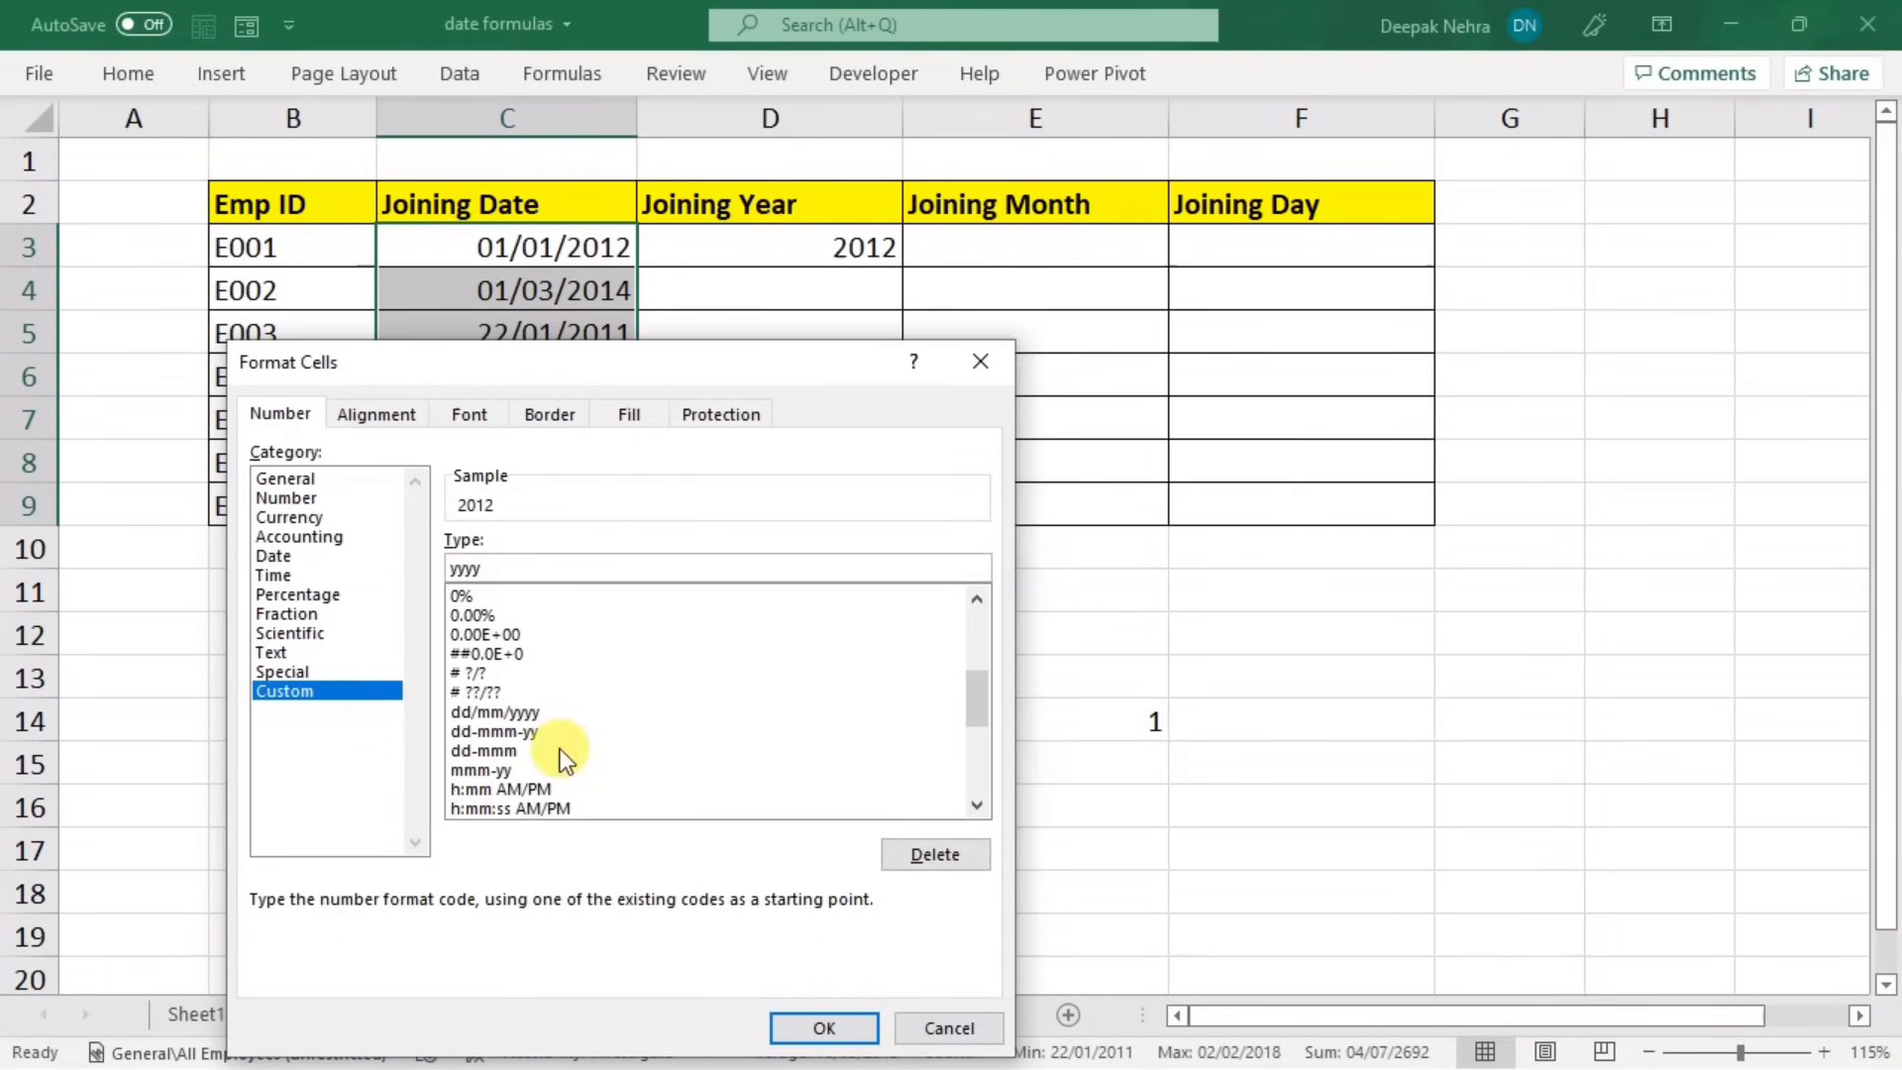
click(810, 1031)
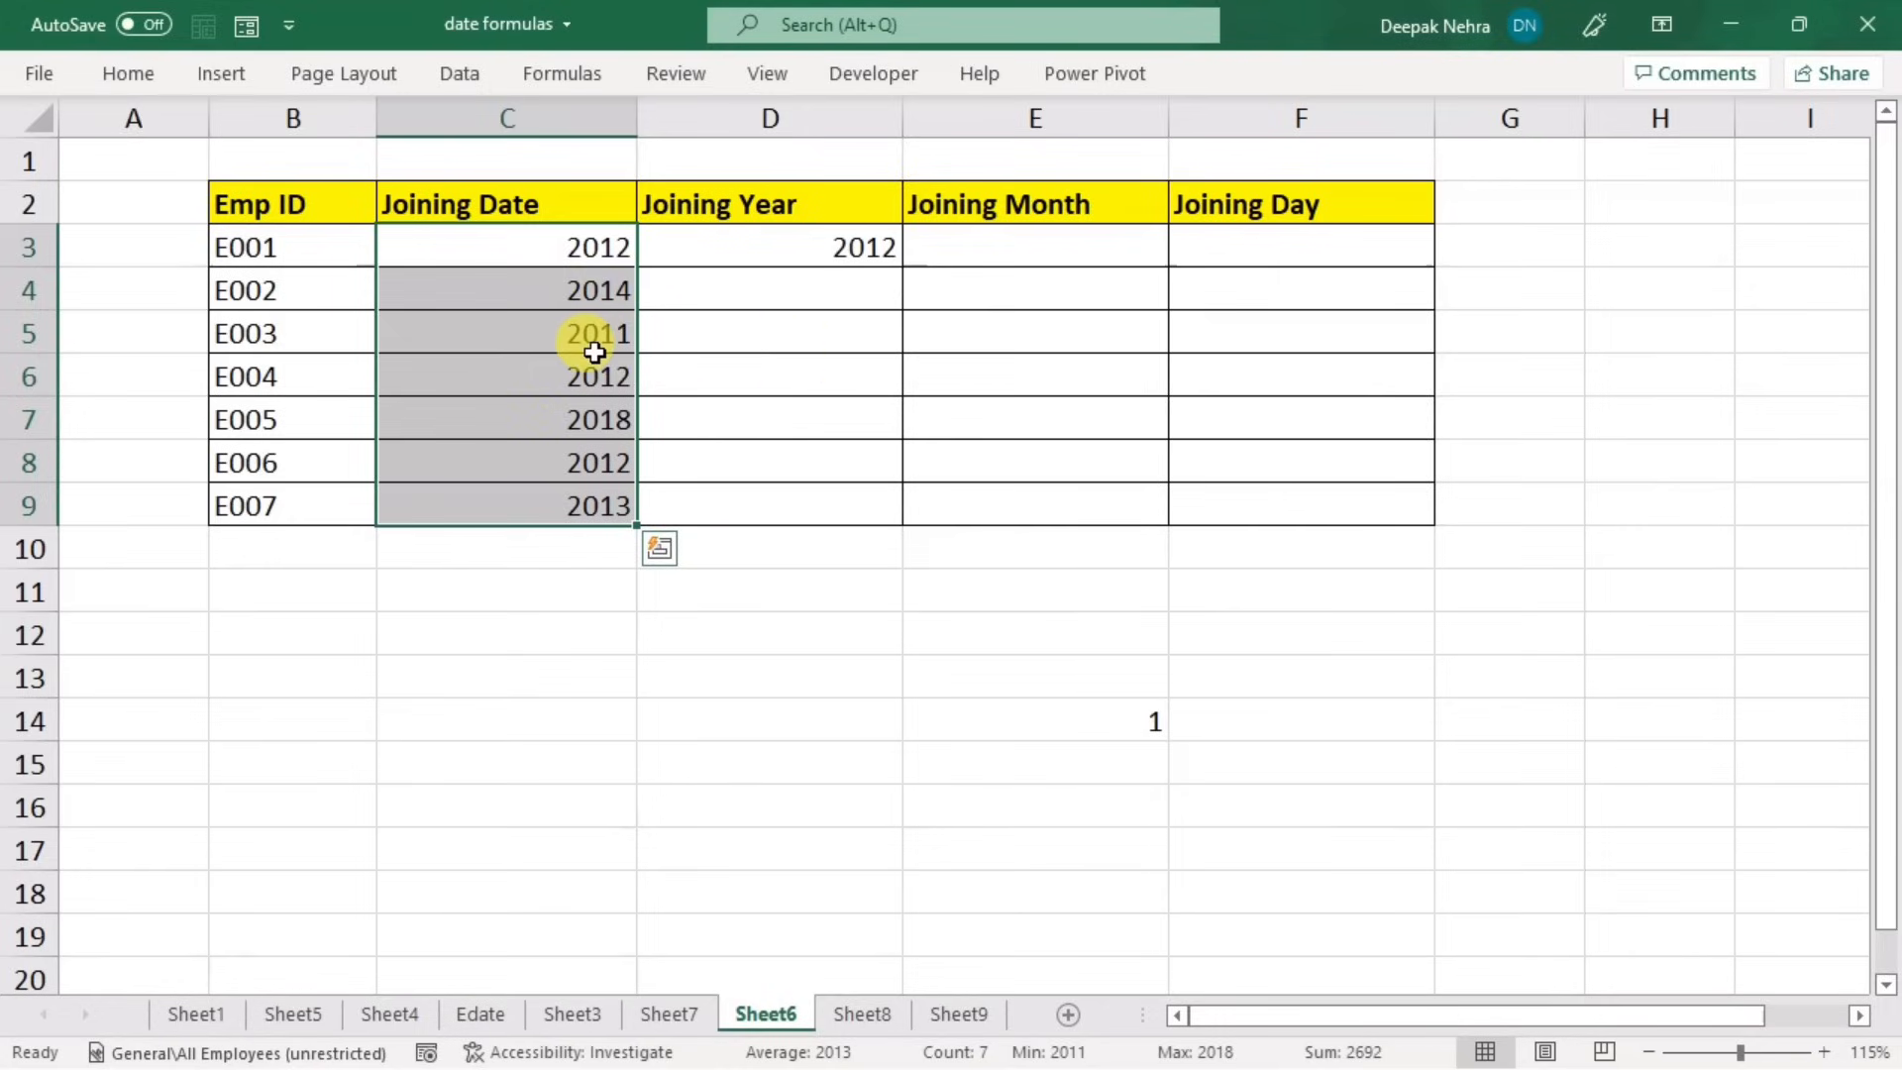
- Check the underlying cell contents of the joining dates in C4 and C5 and the formula in D3
click(518, 295)
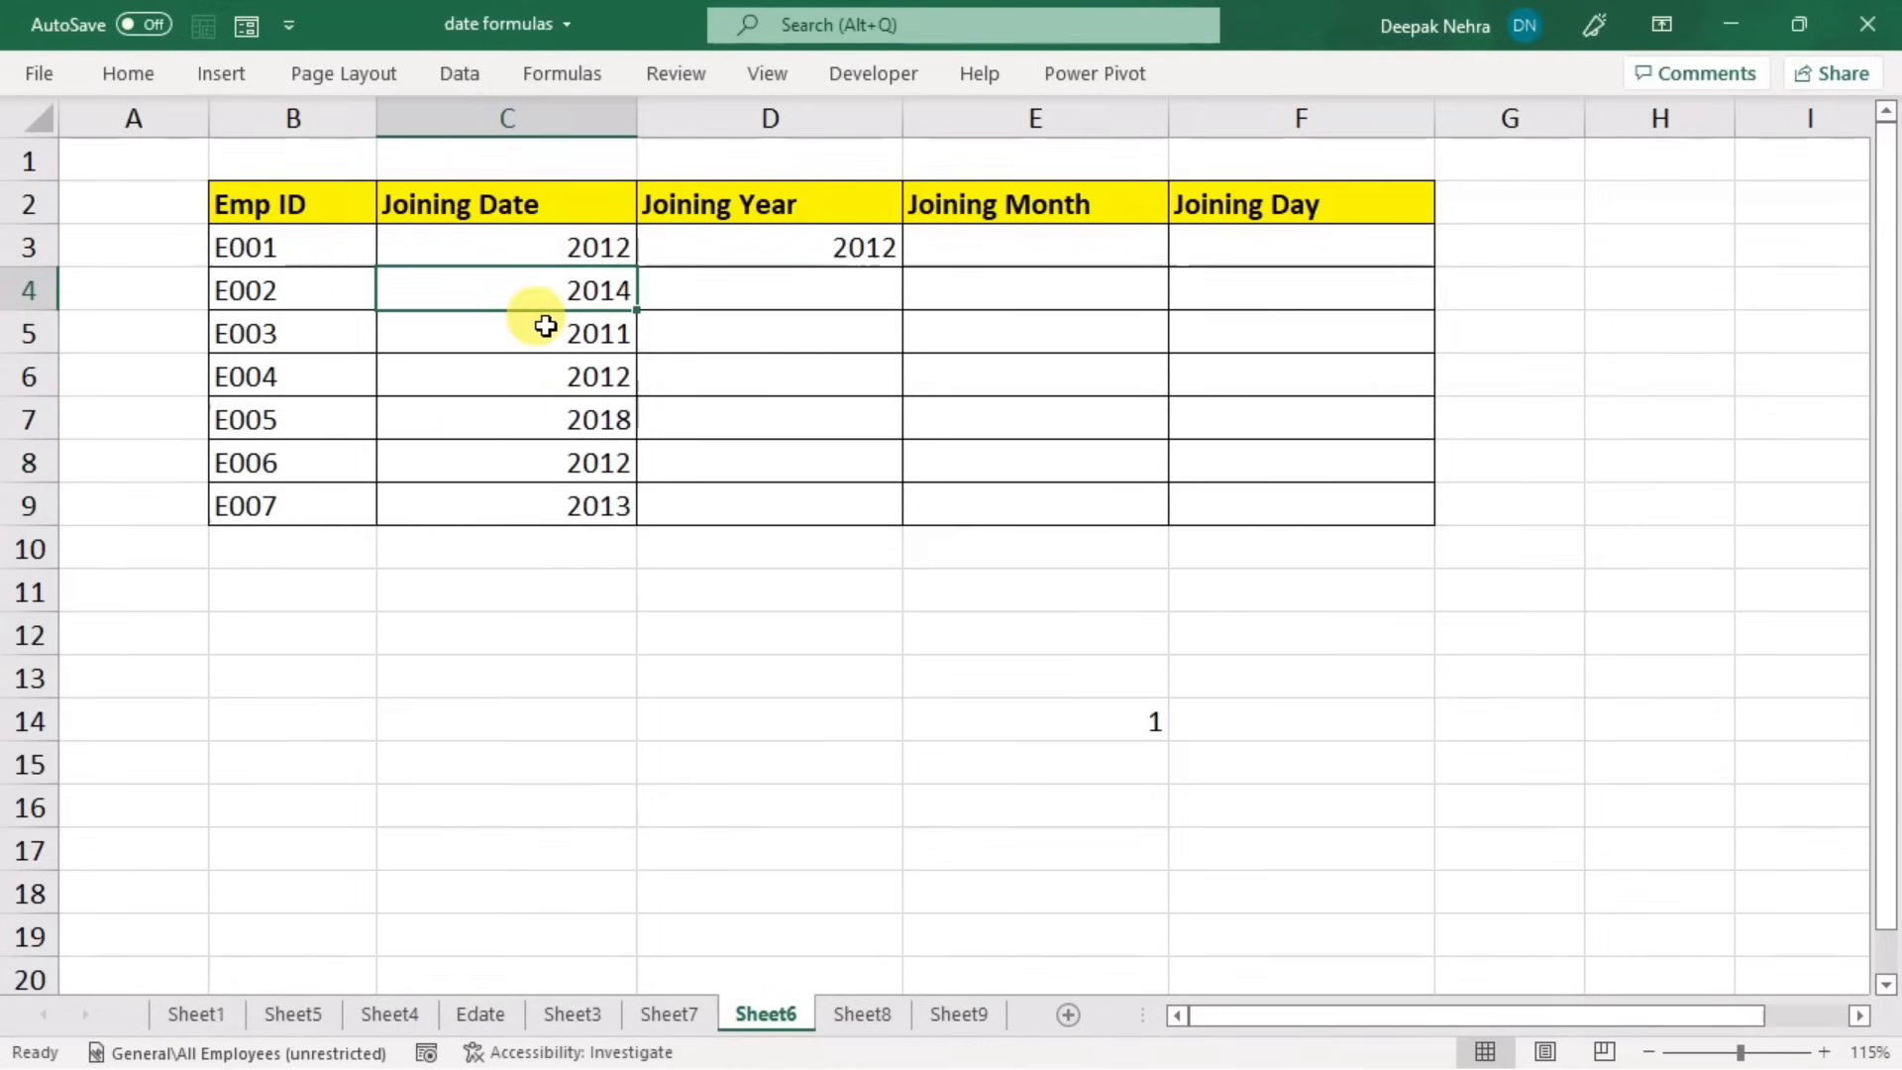
double_click(537, 294)
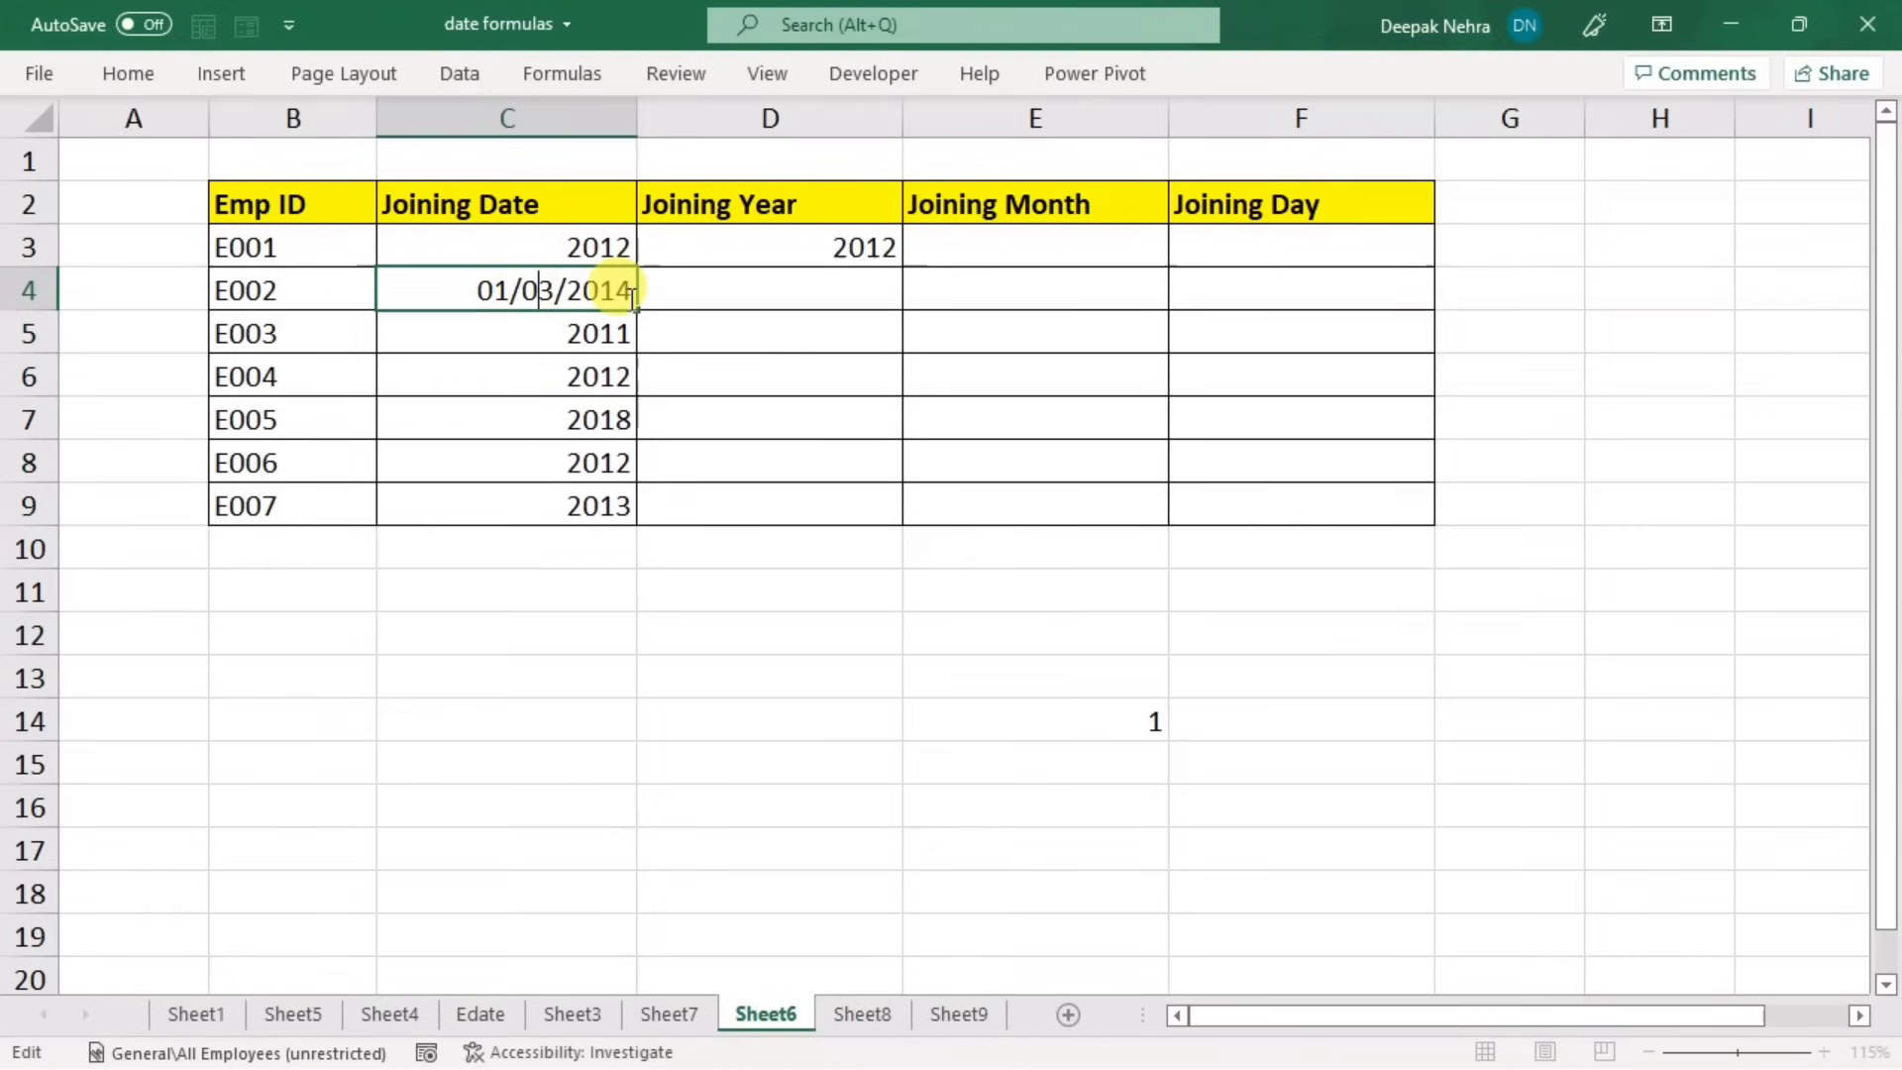
key(Return)
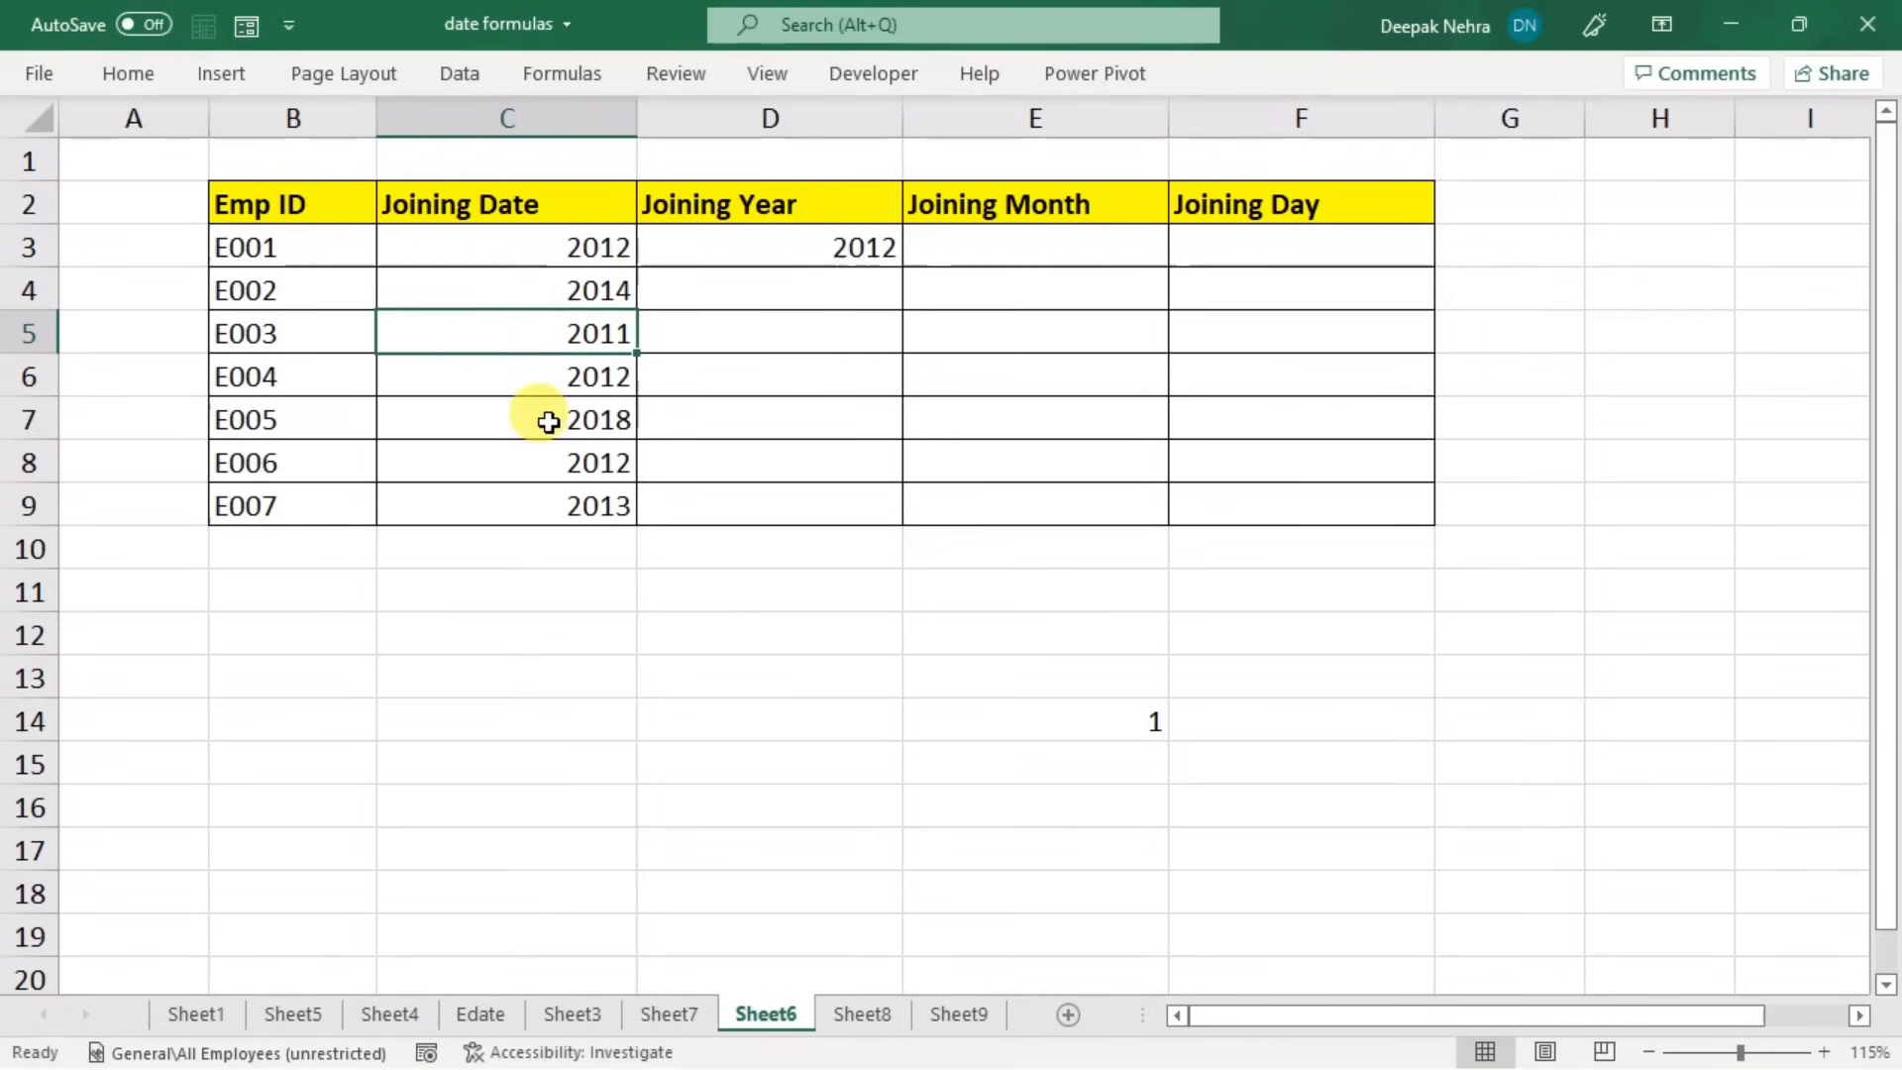
double_click(545, 334)
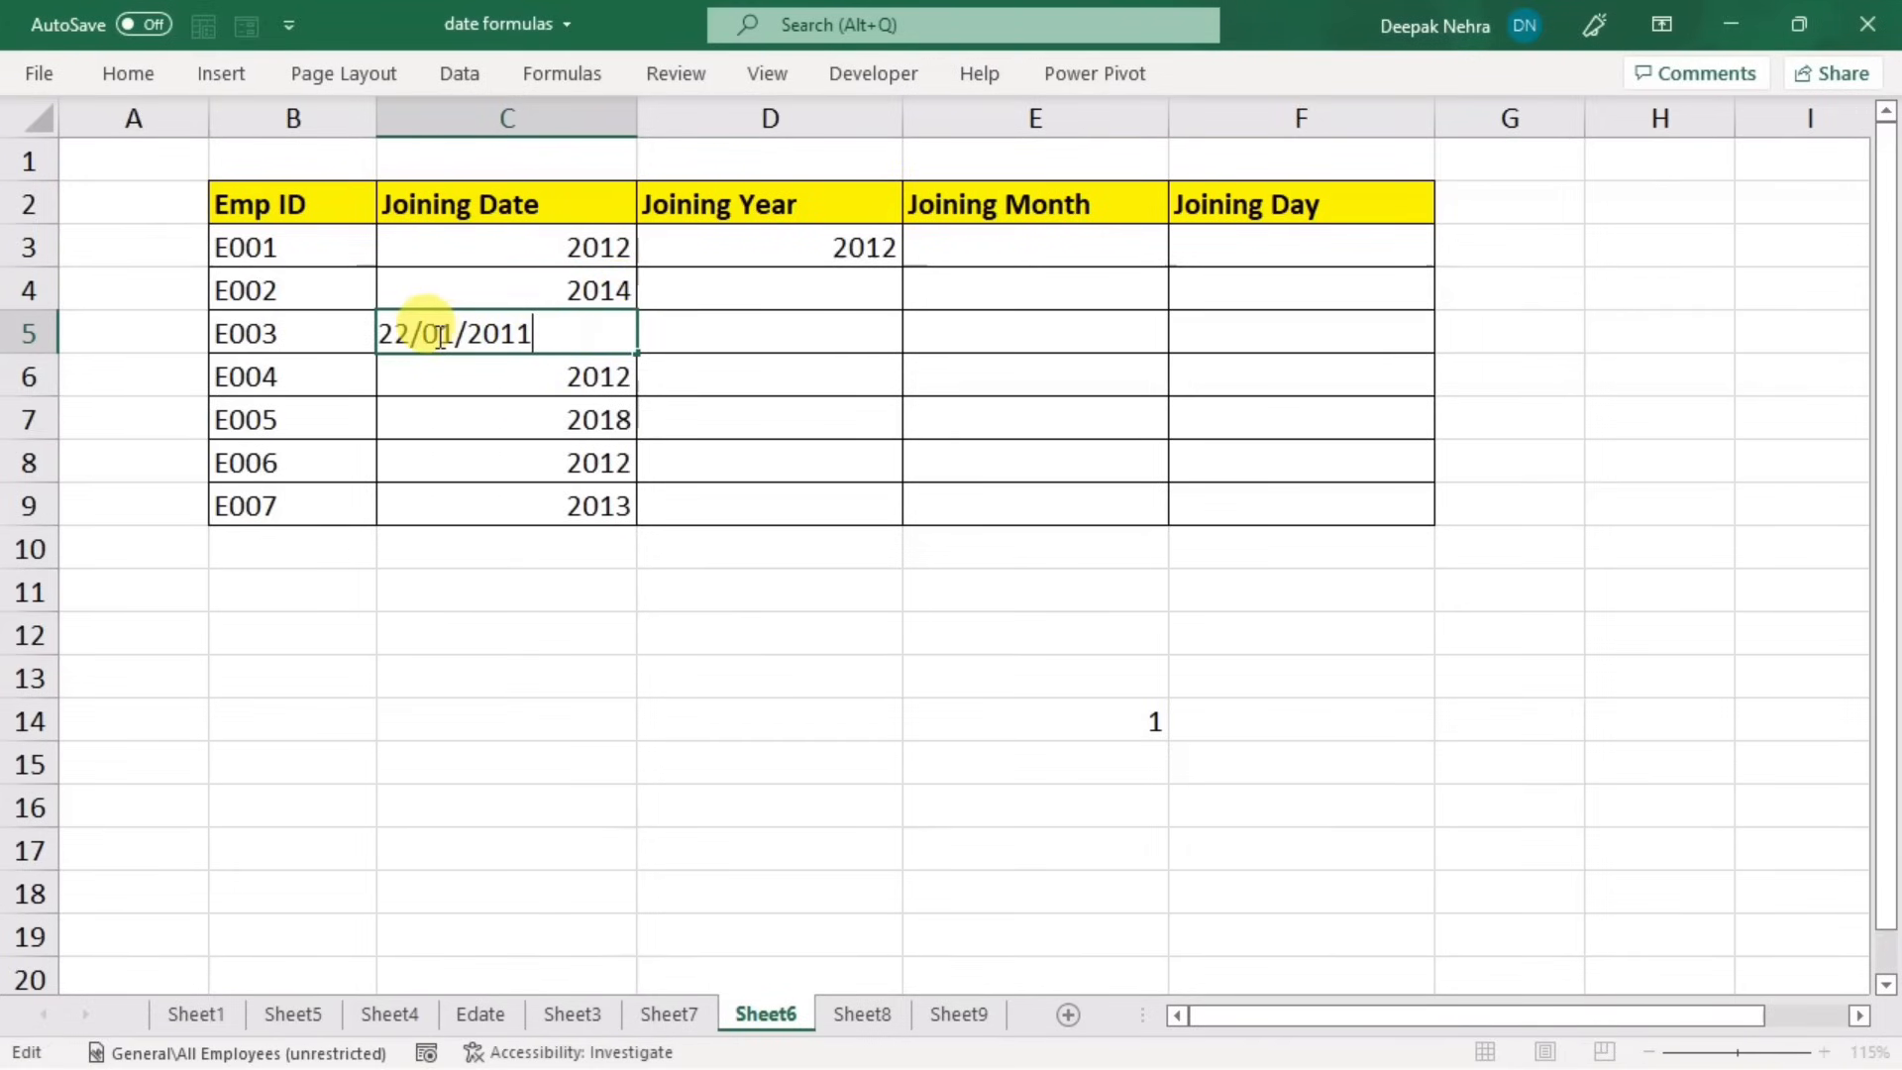
key(Return)
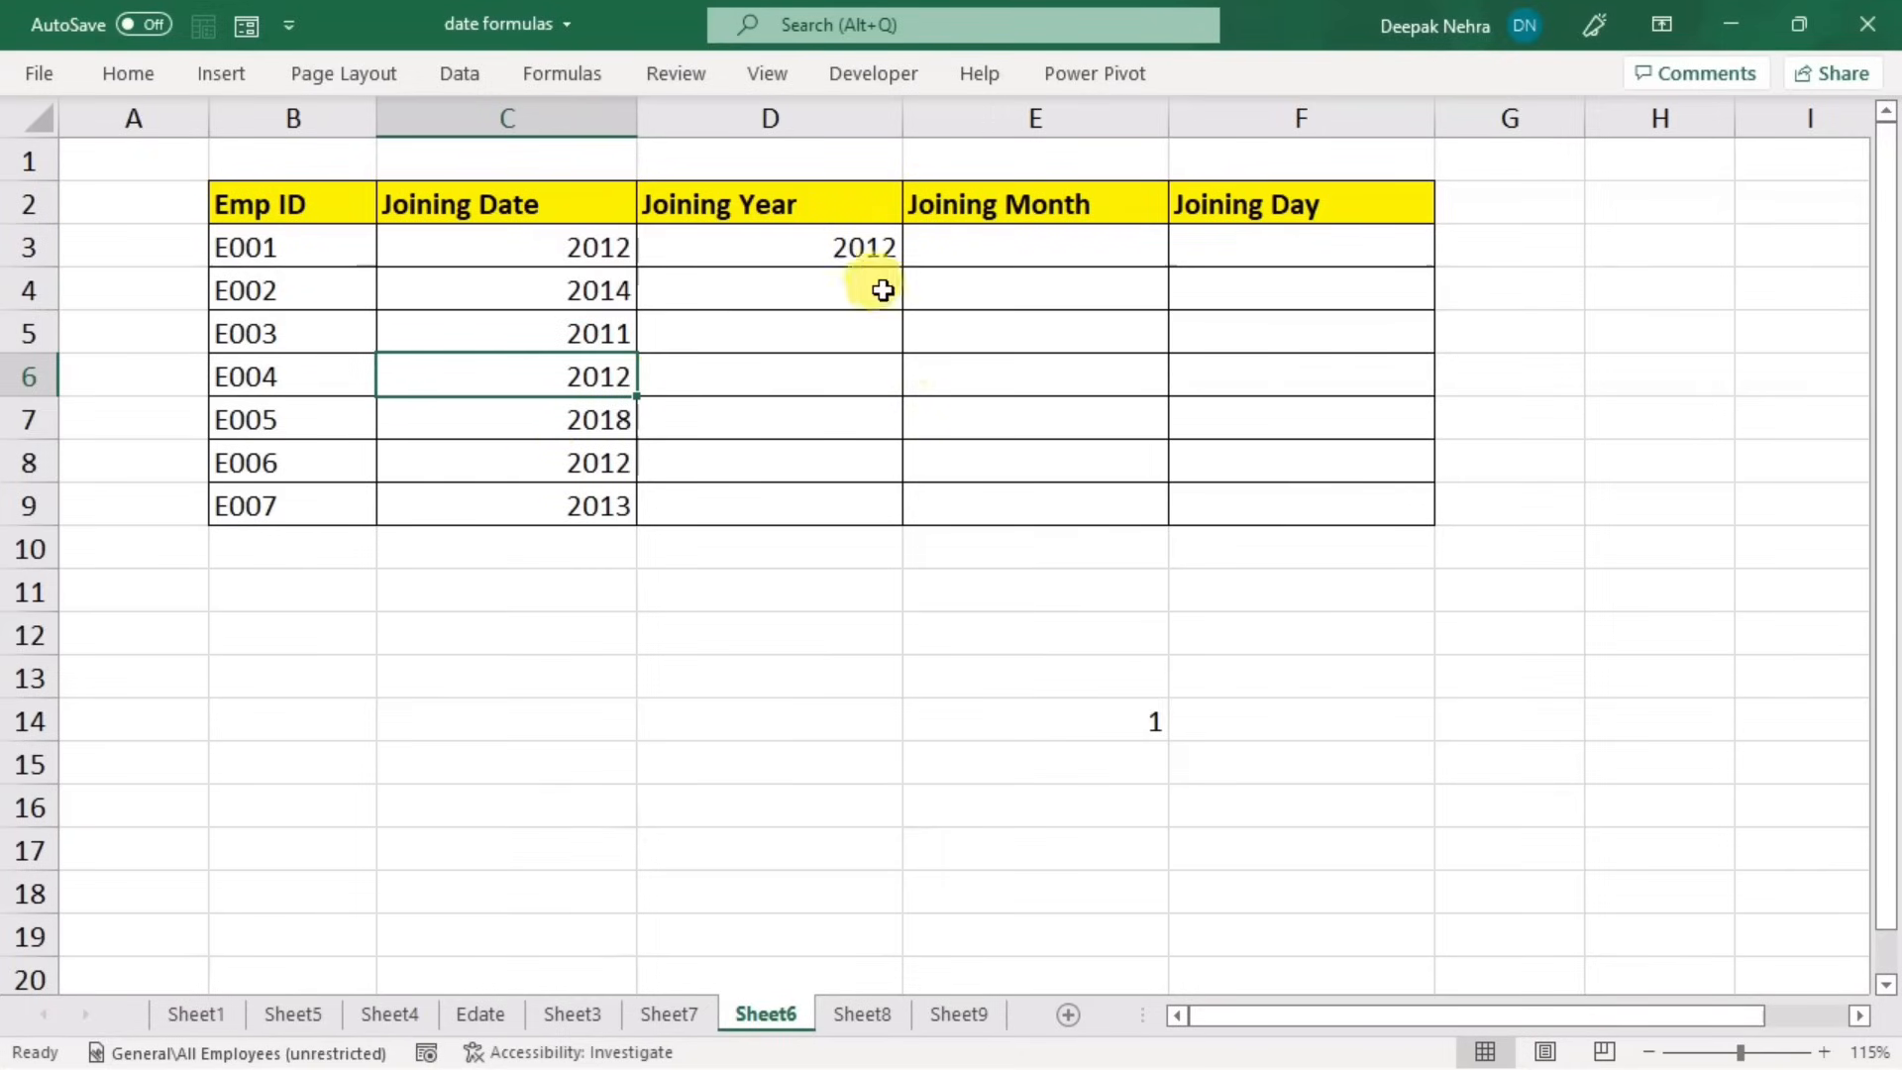
double_click(837, 255)
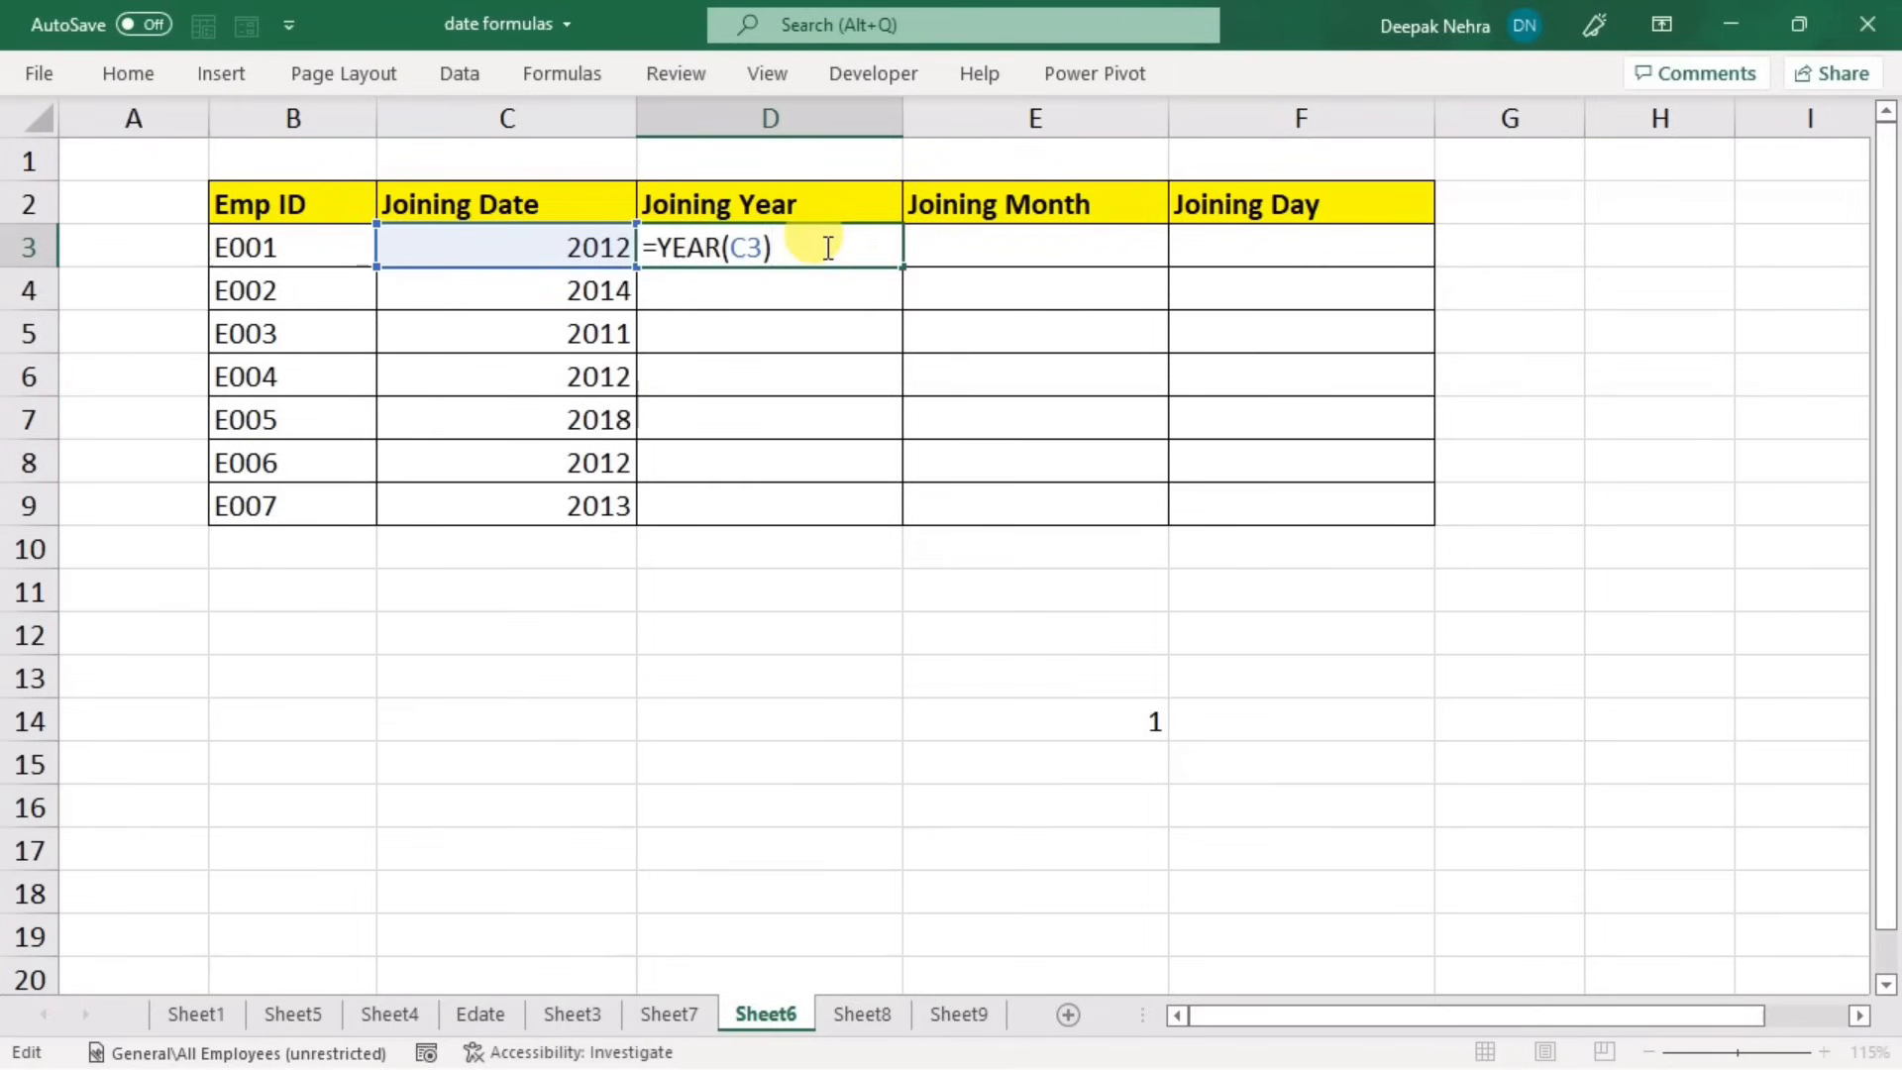
key(Return)
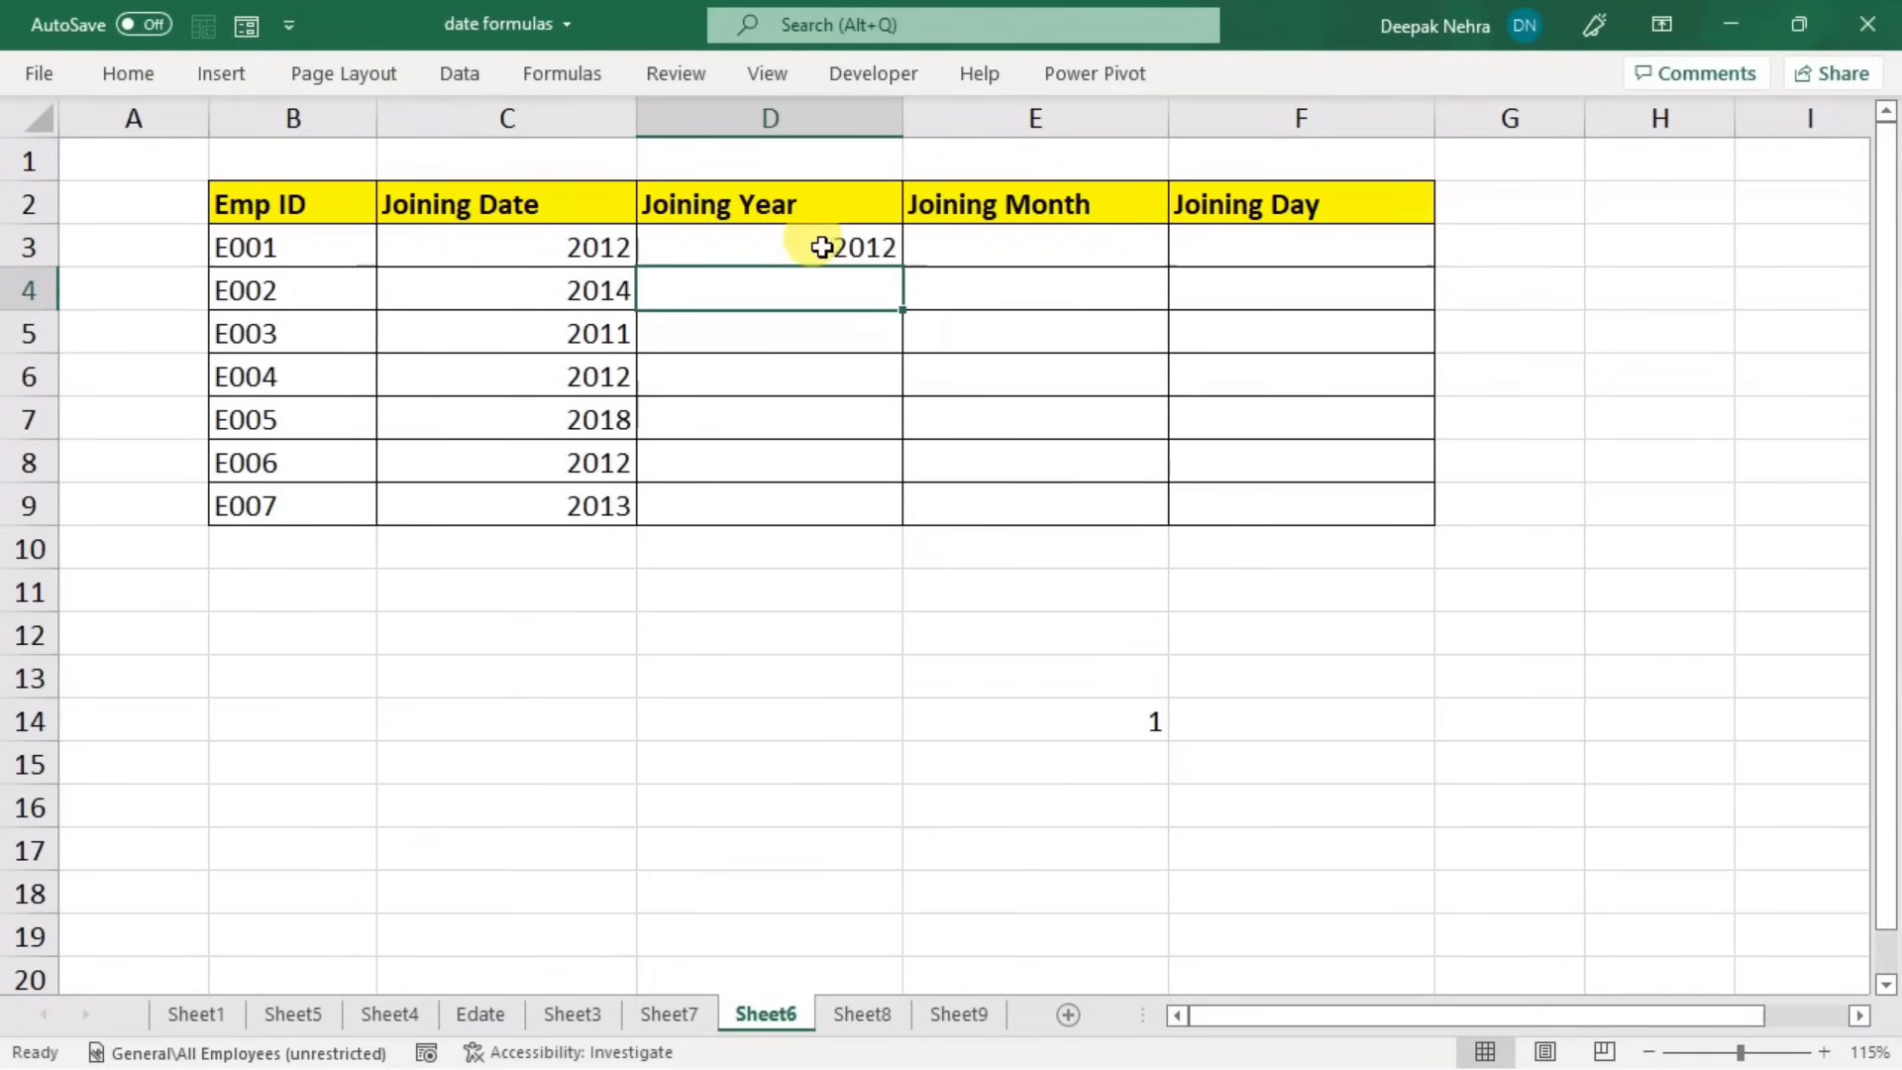
- Fill the YEAR formula from D3 down through D9 in the Joining Year column
click(905, 279)
click(882, 253)
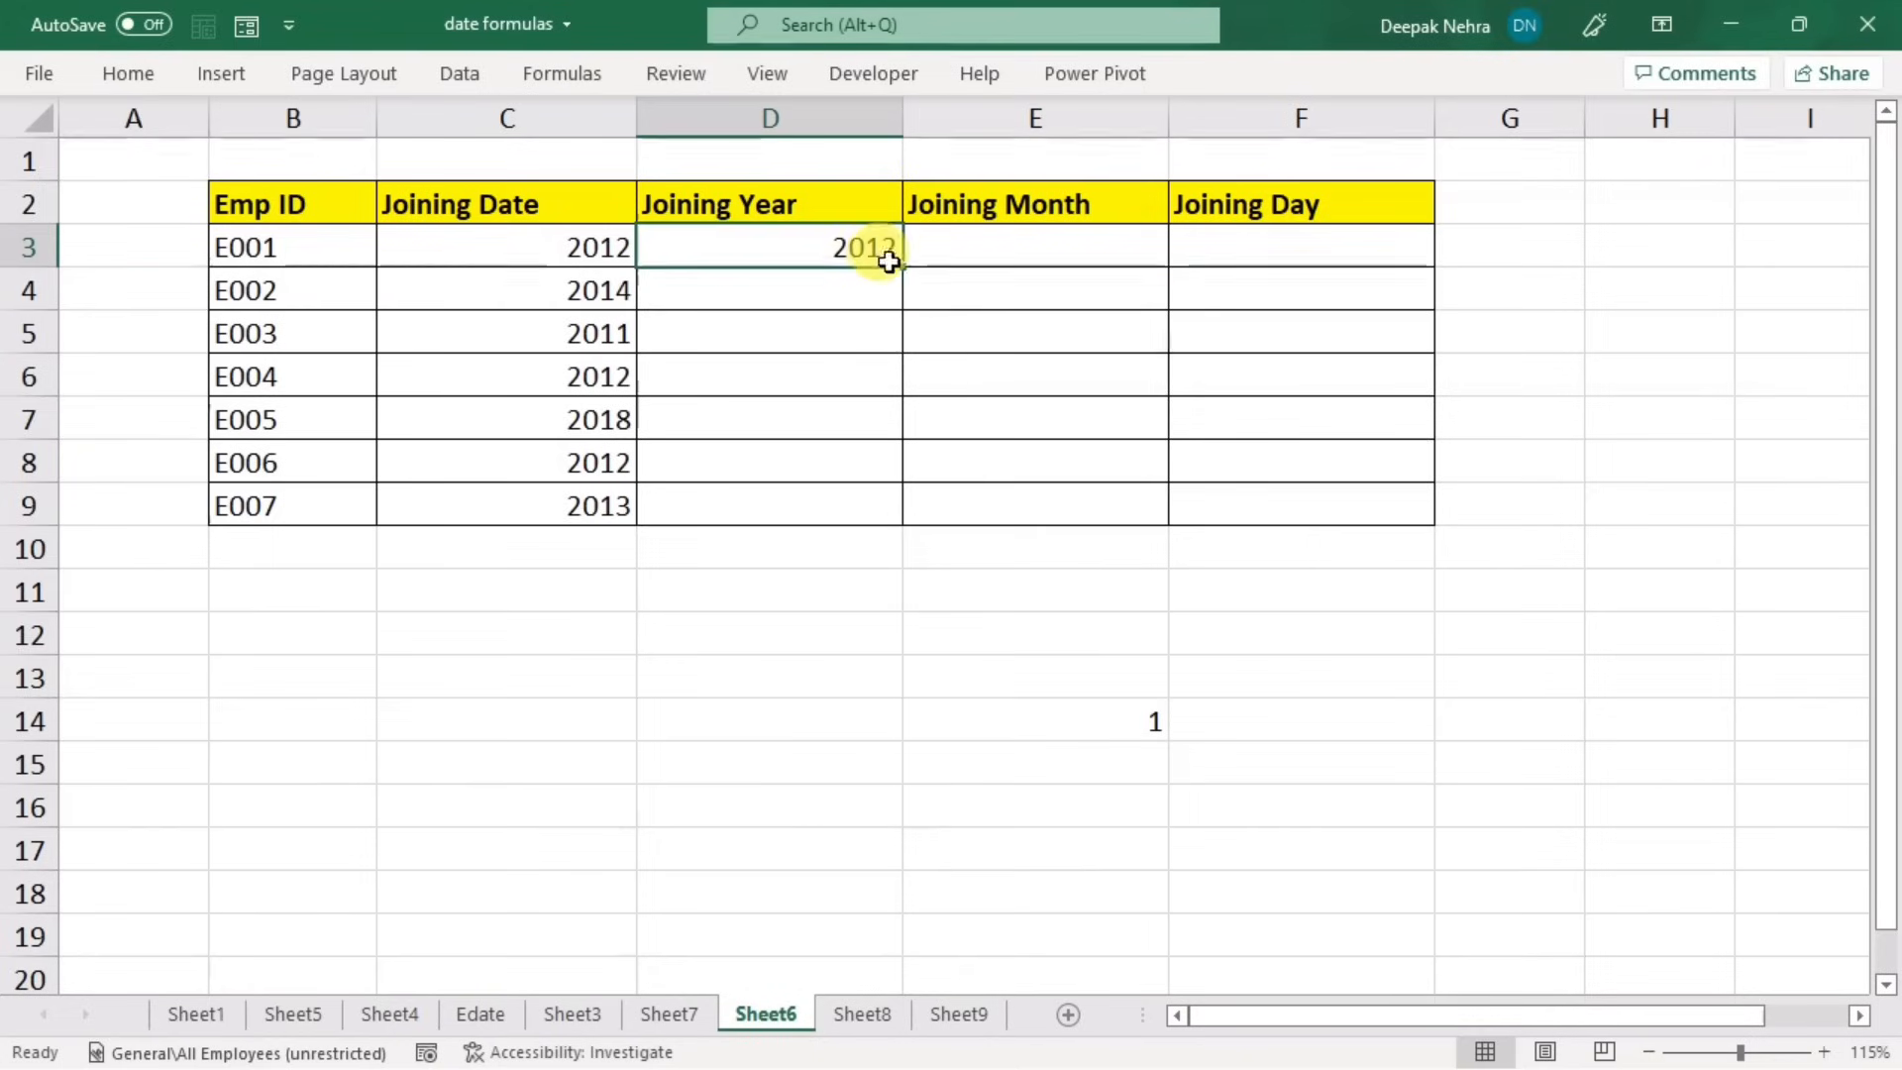
drag(900, 268, 895, 512)
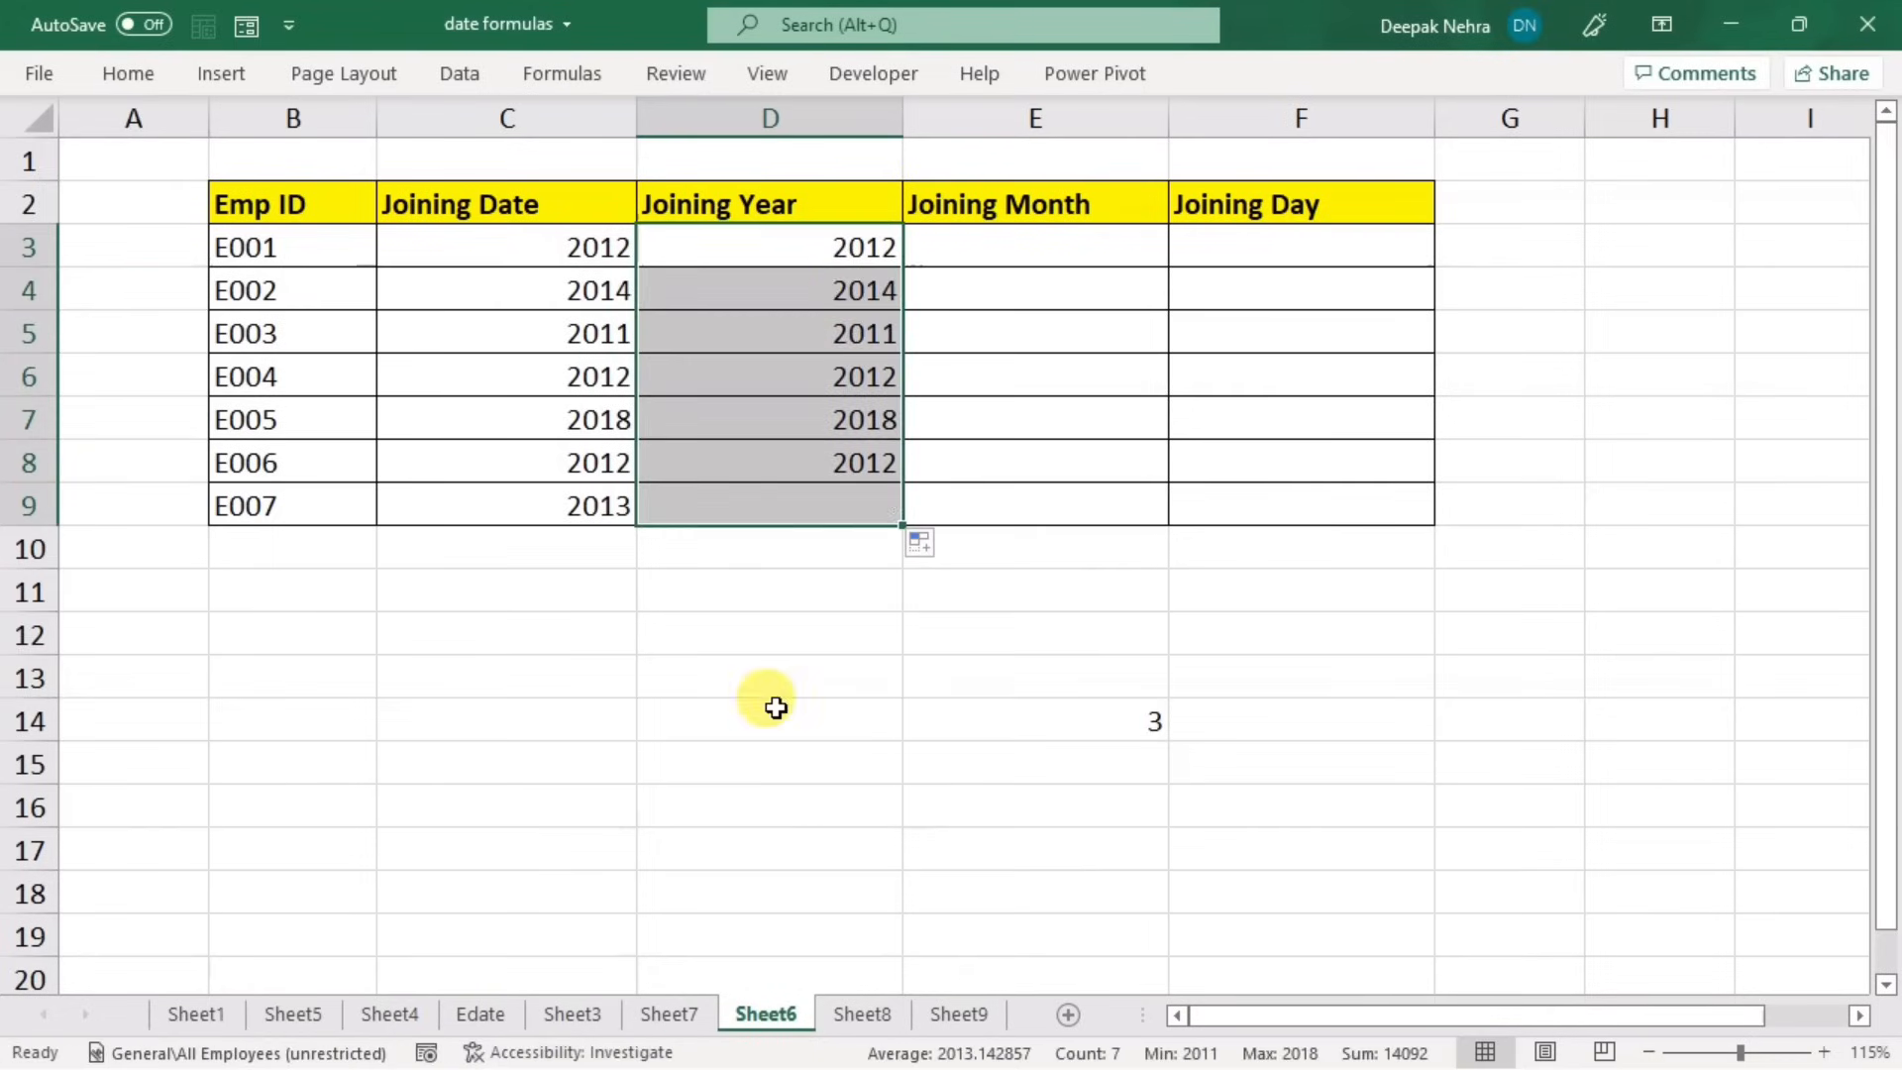
- Count the 2012 entries in the formatted Joining Date column by entering =COUNTIF(C3:C9,2012) in D14
click(780, 704)
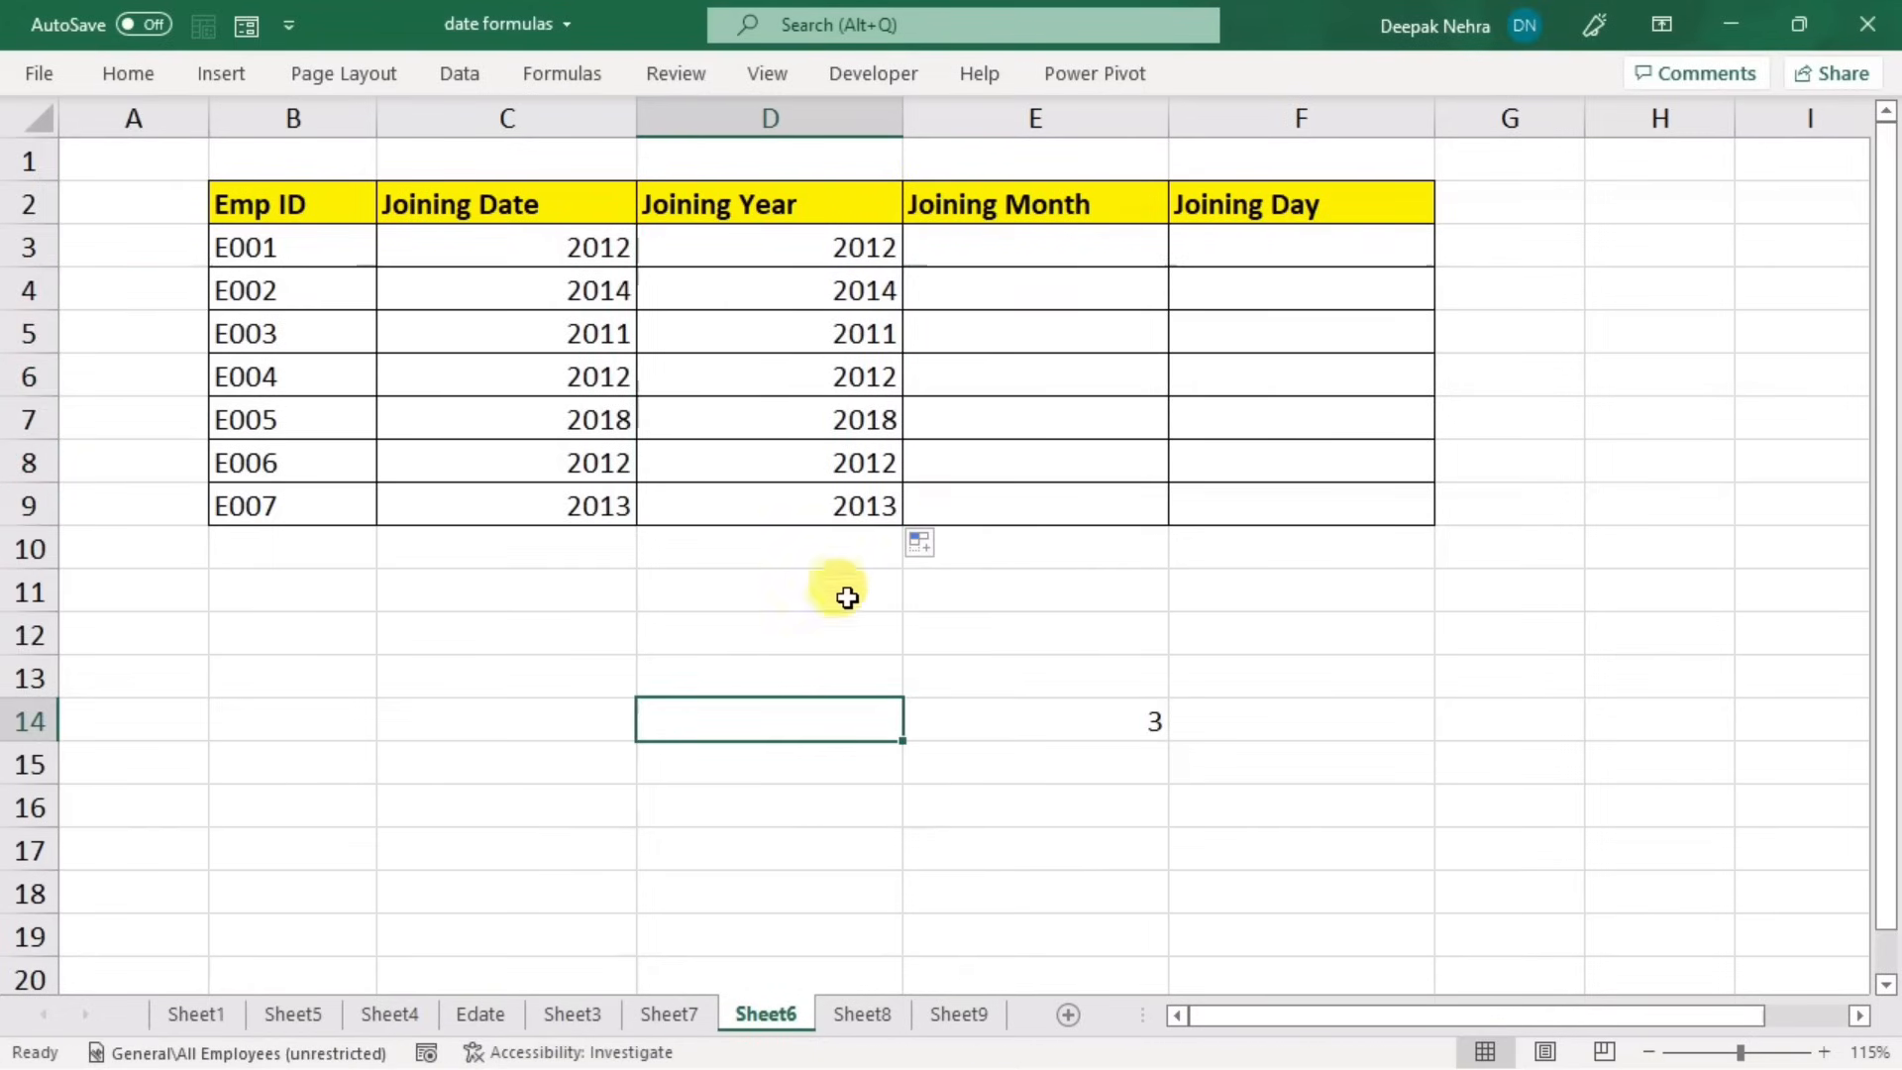
text(=)
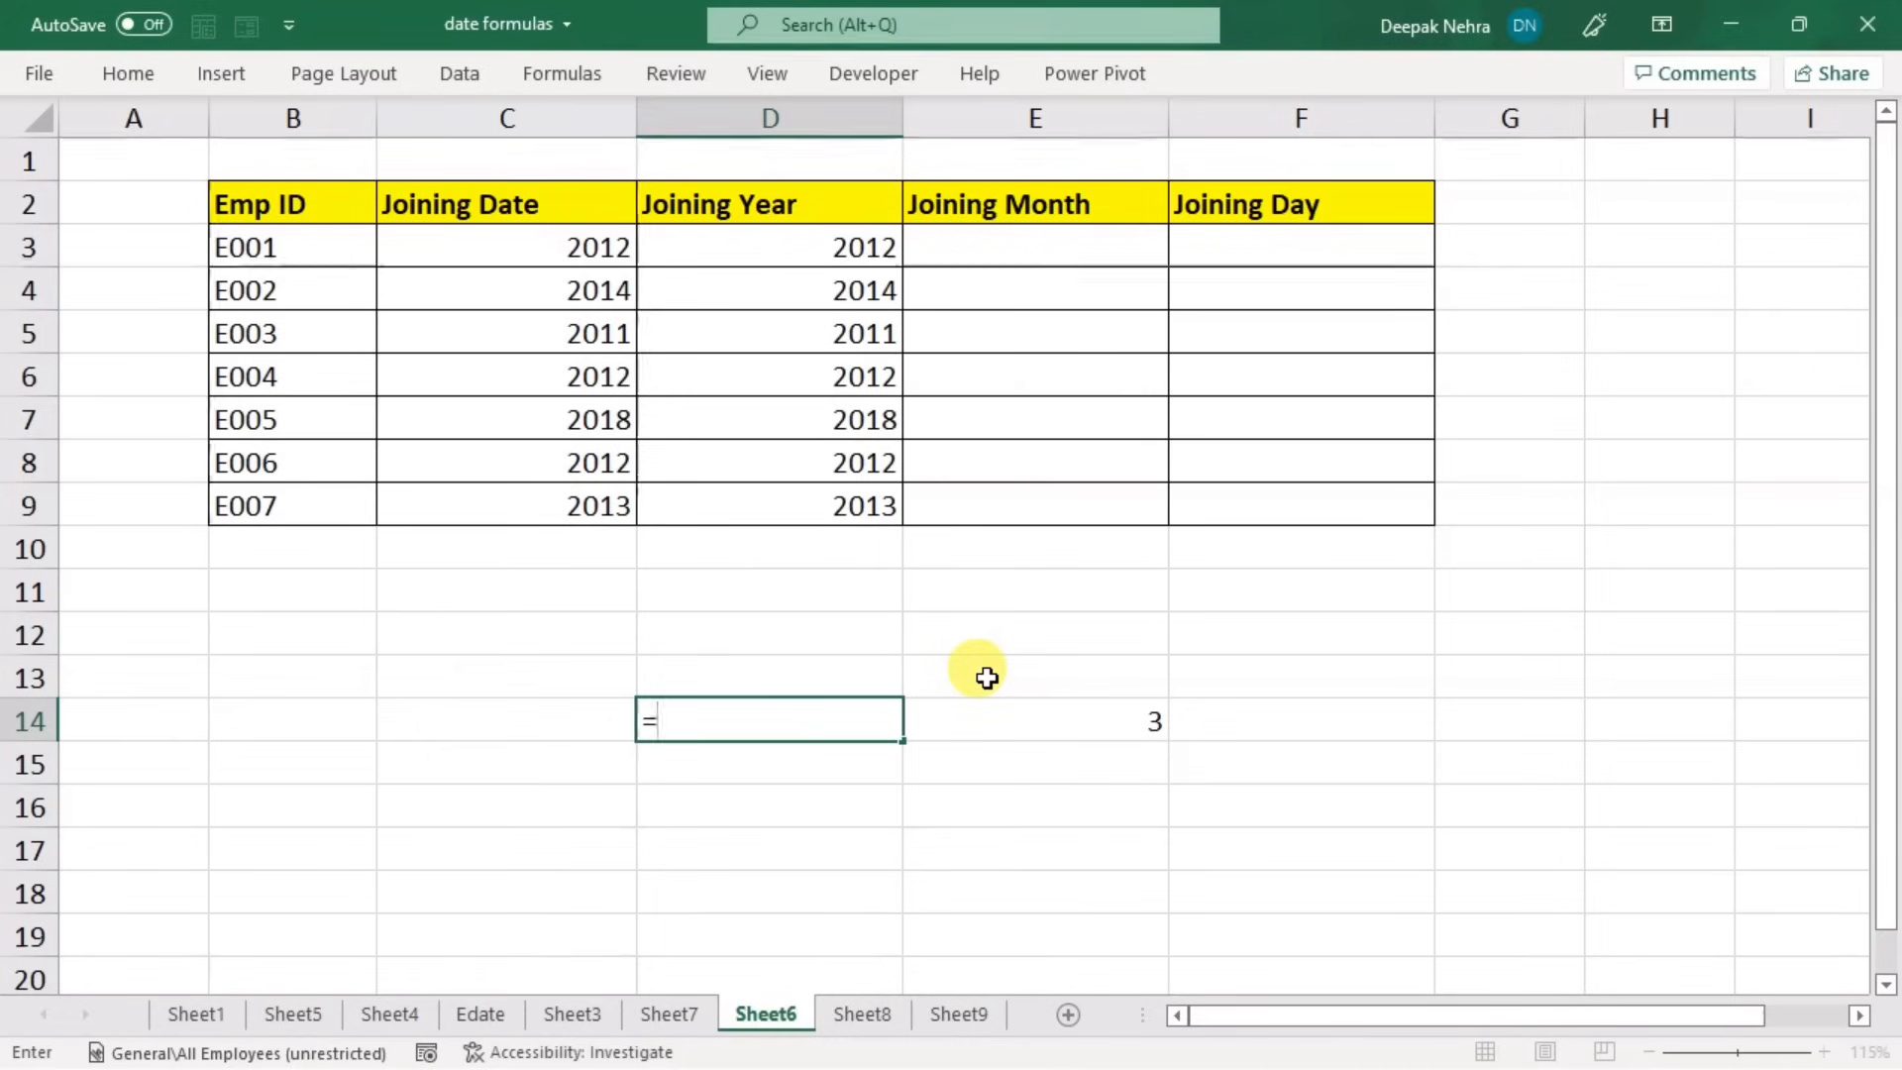
text(countif)
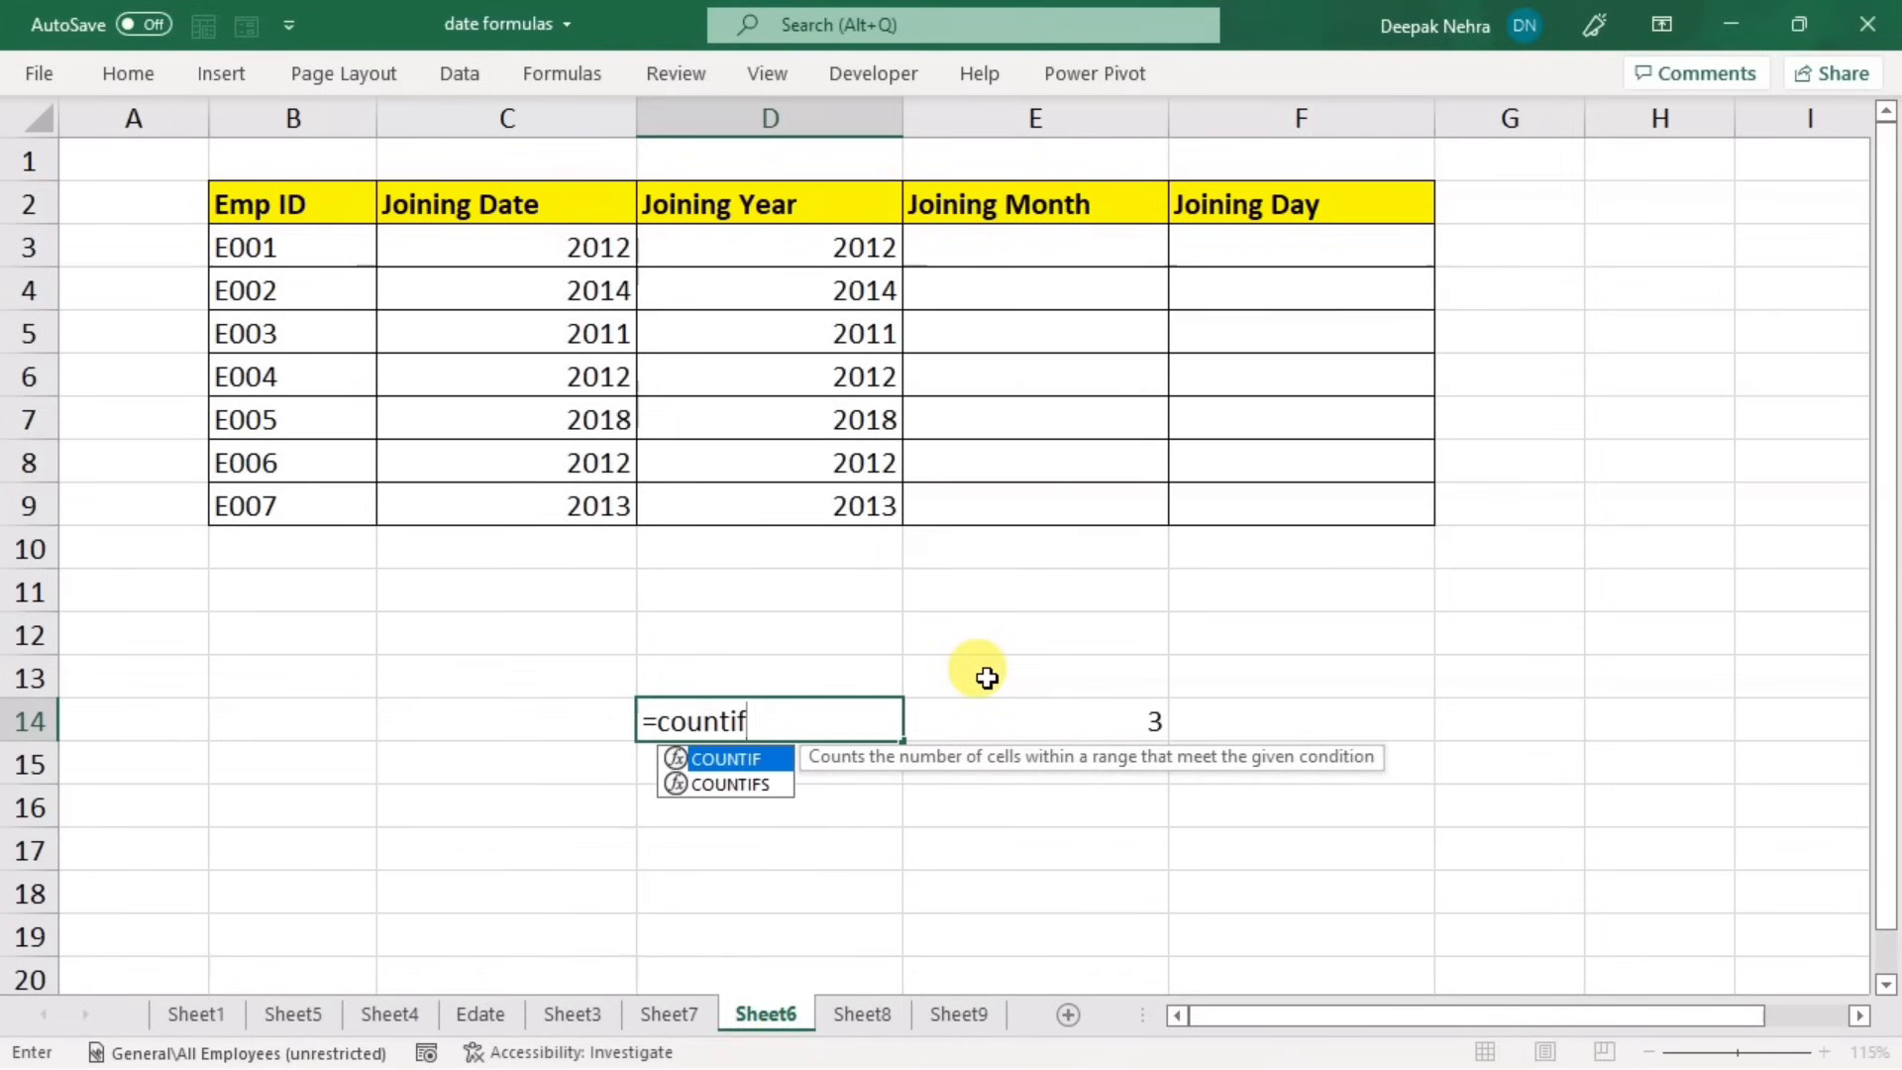
key(Tab)
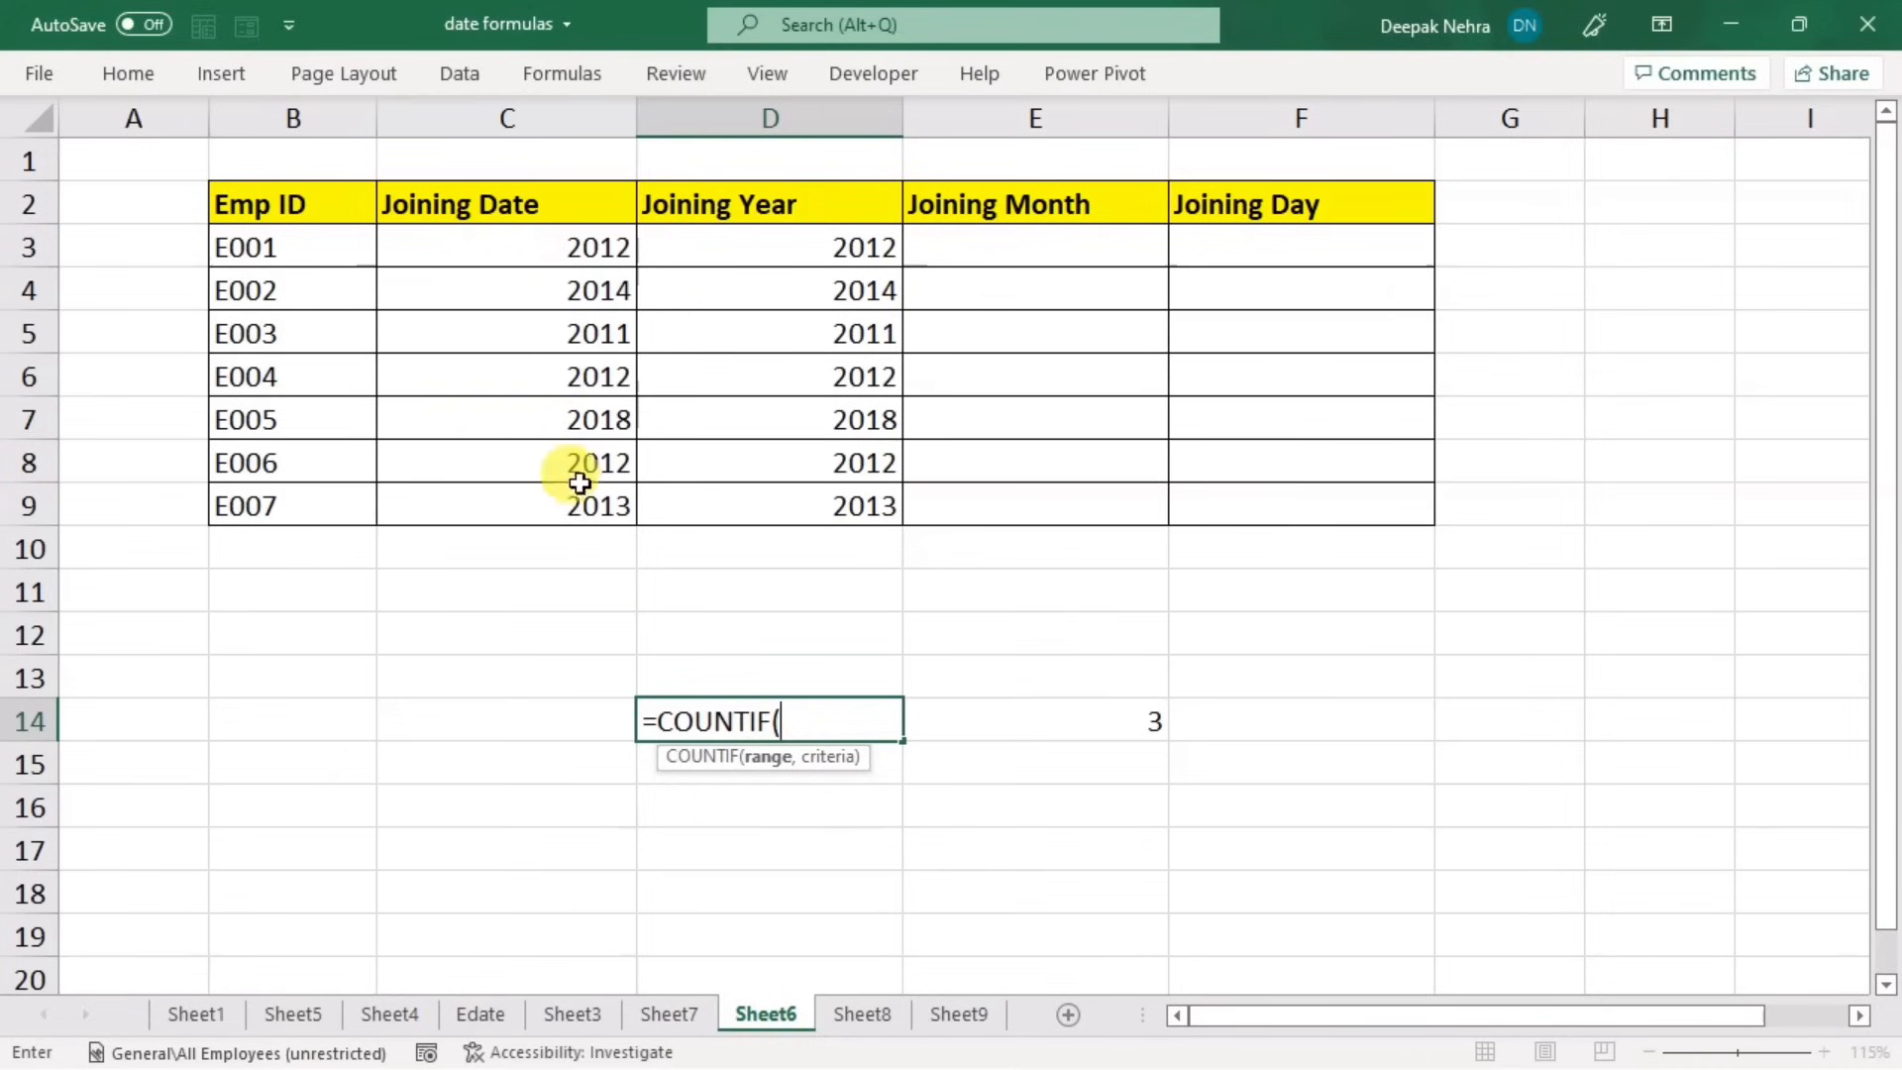
drag(505, 248, 496, 509)
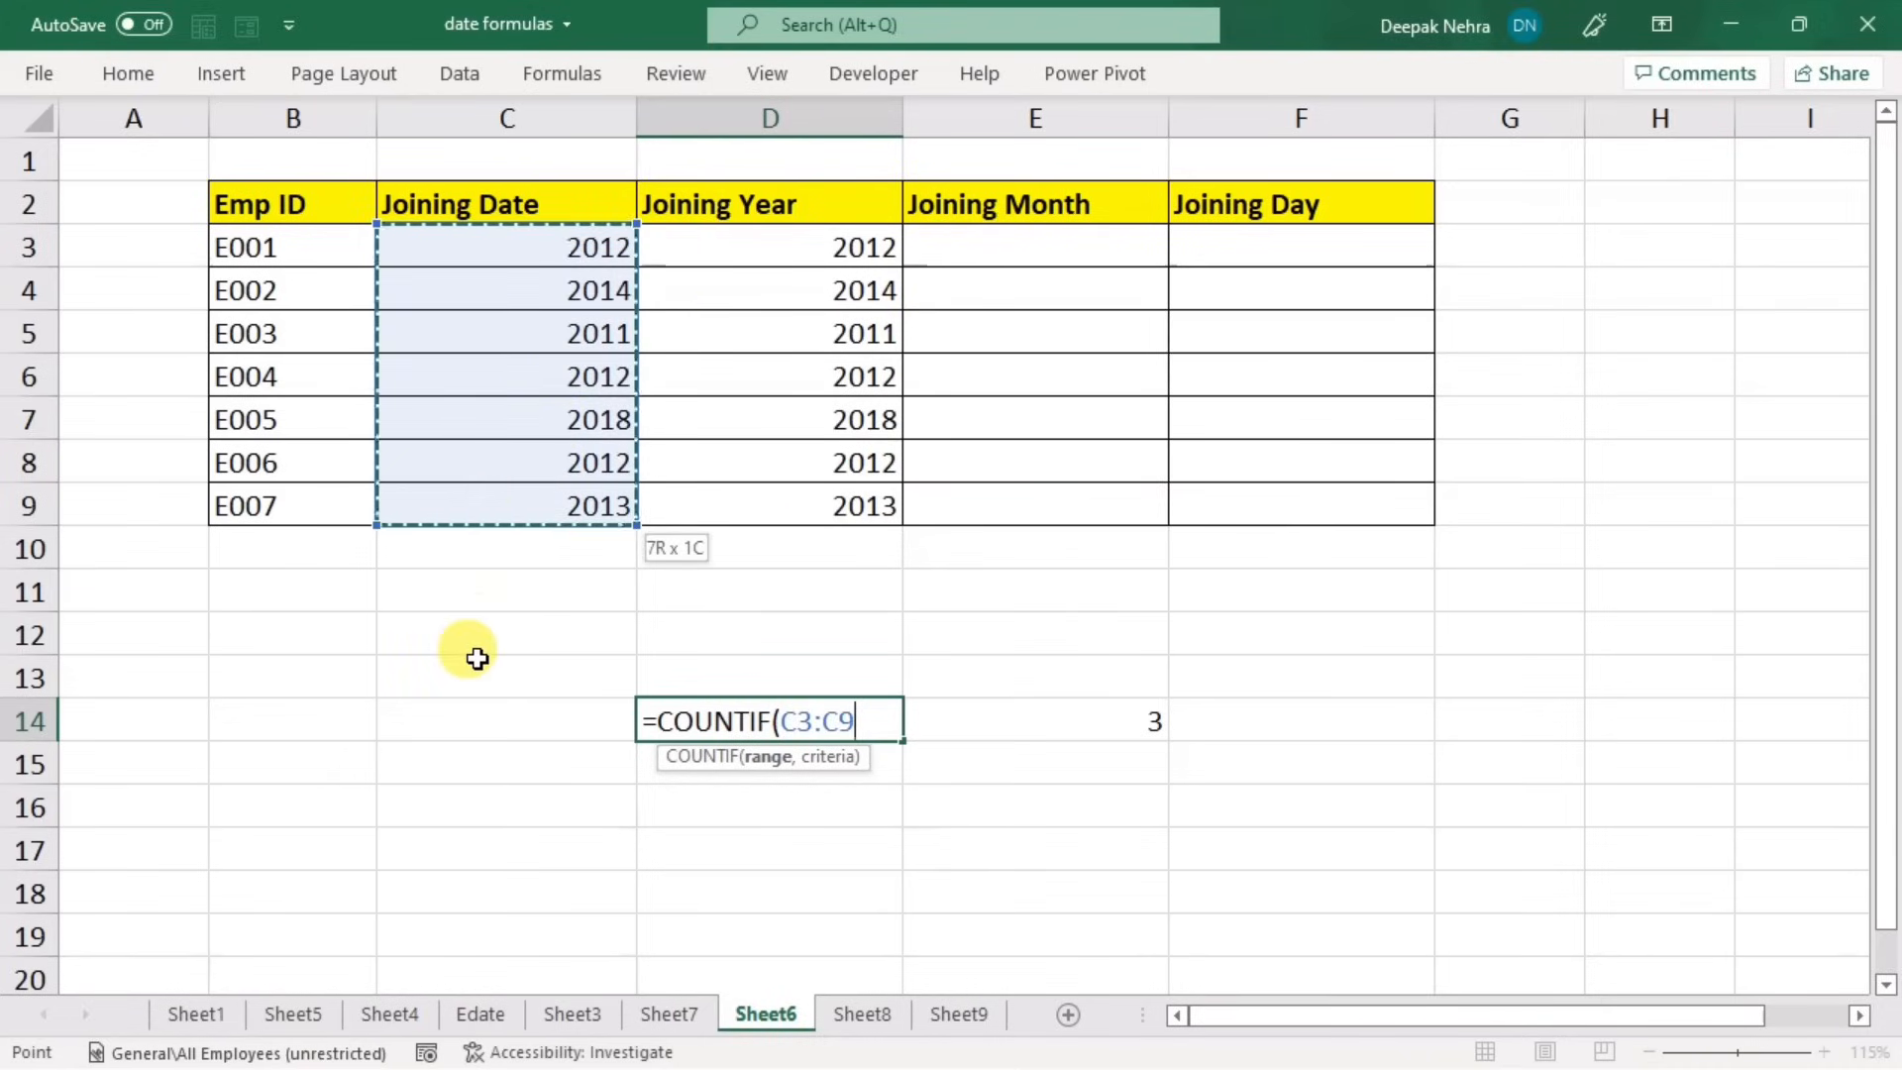
text(,)
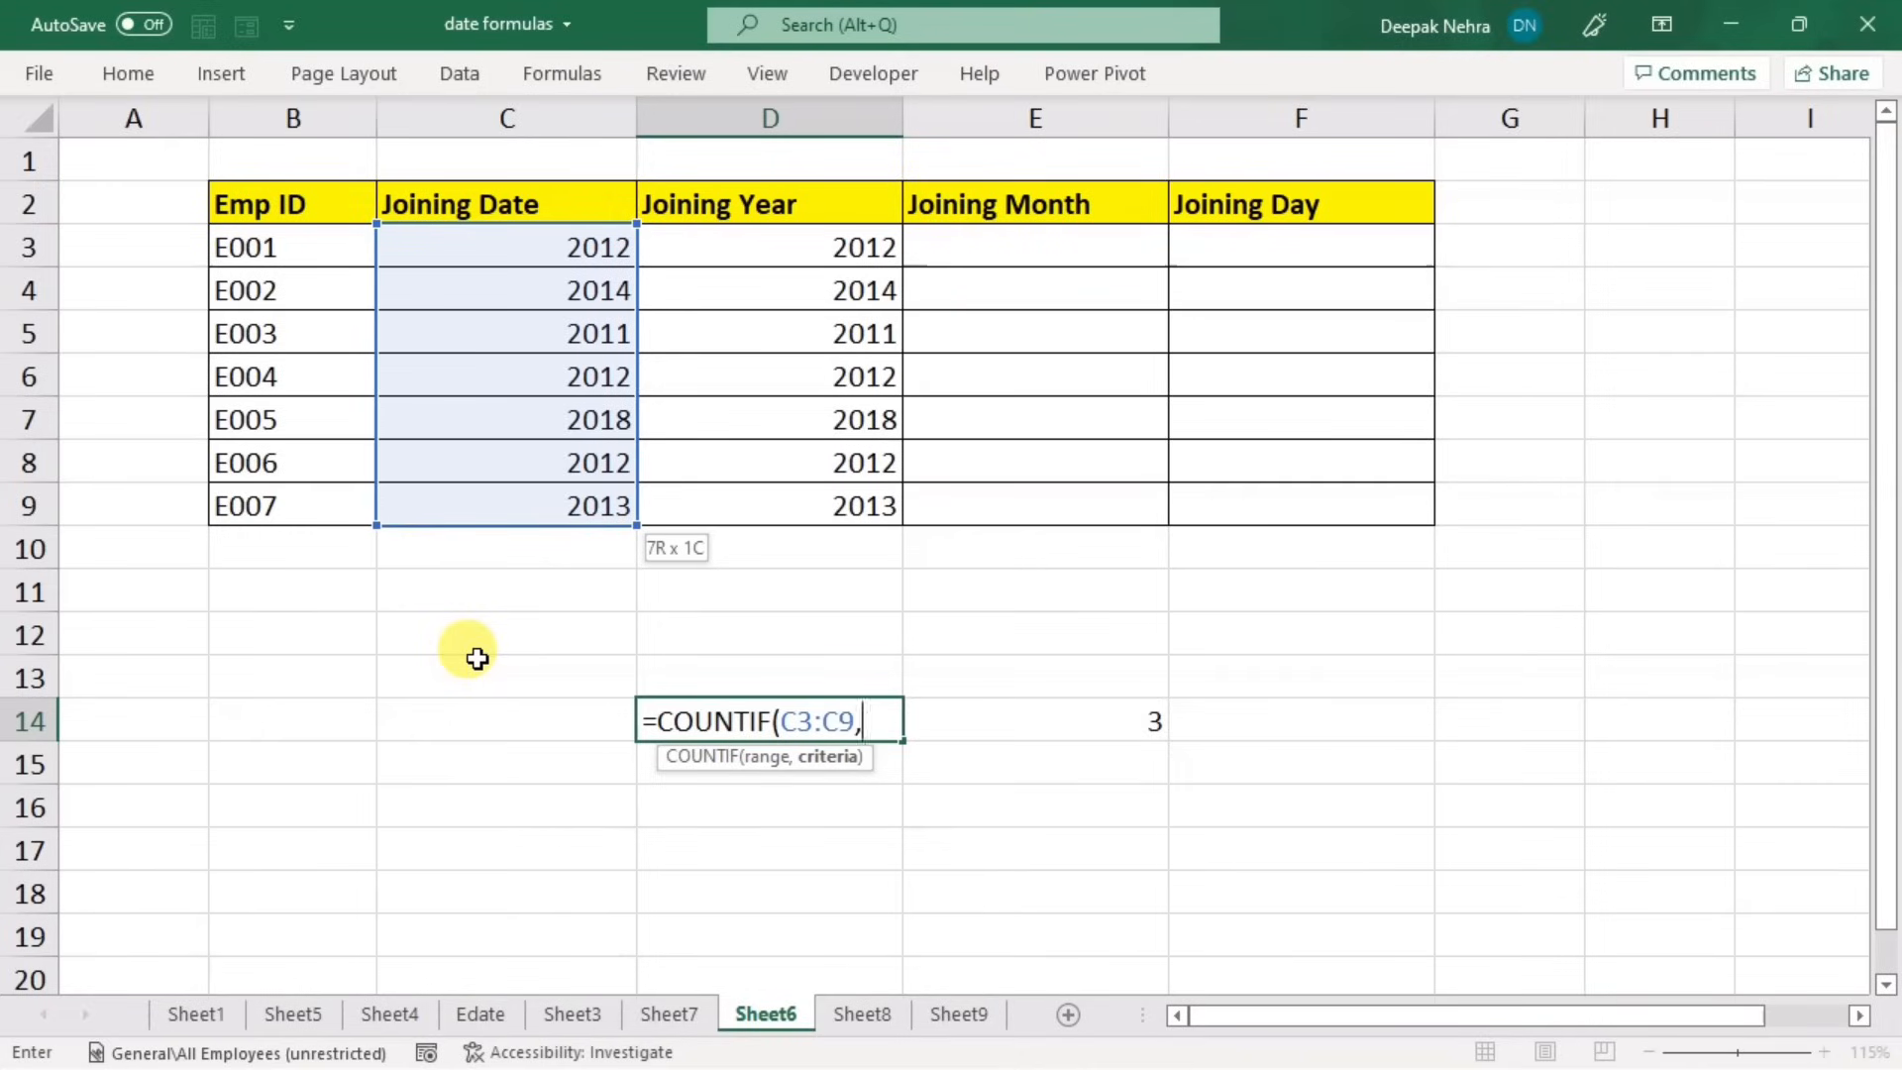
text(2012))
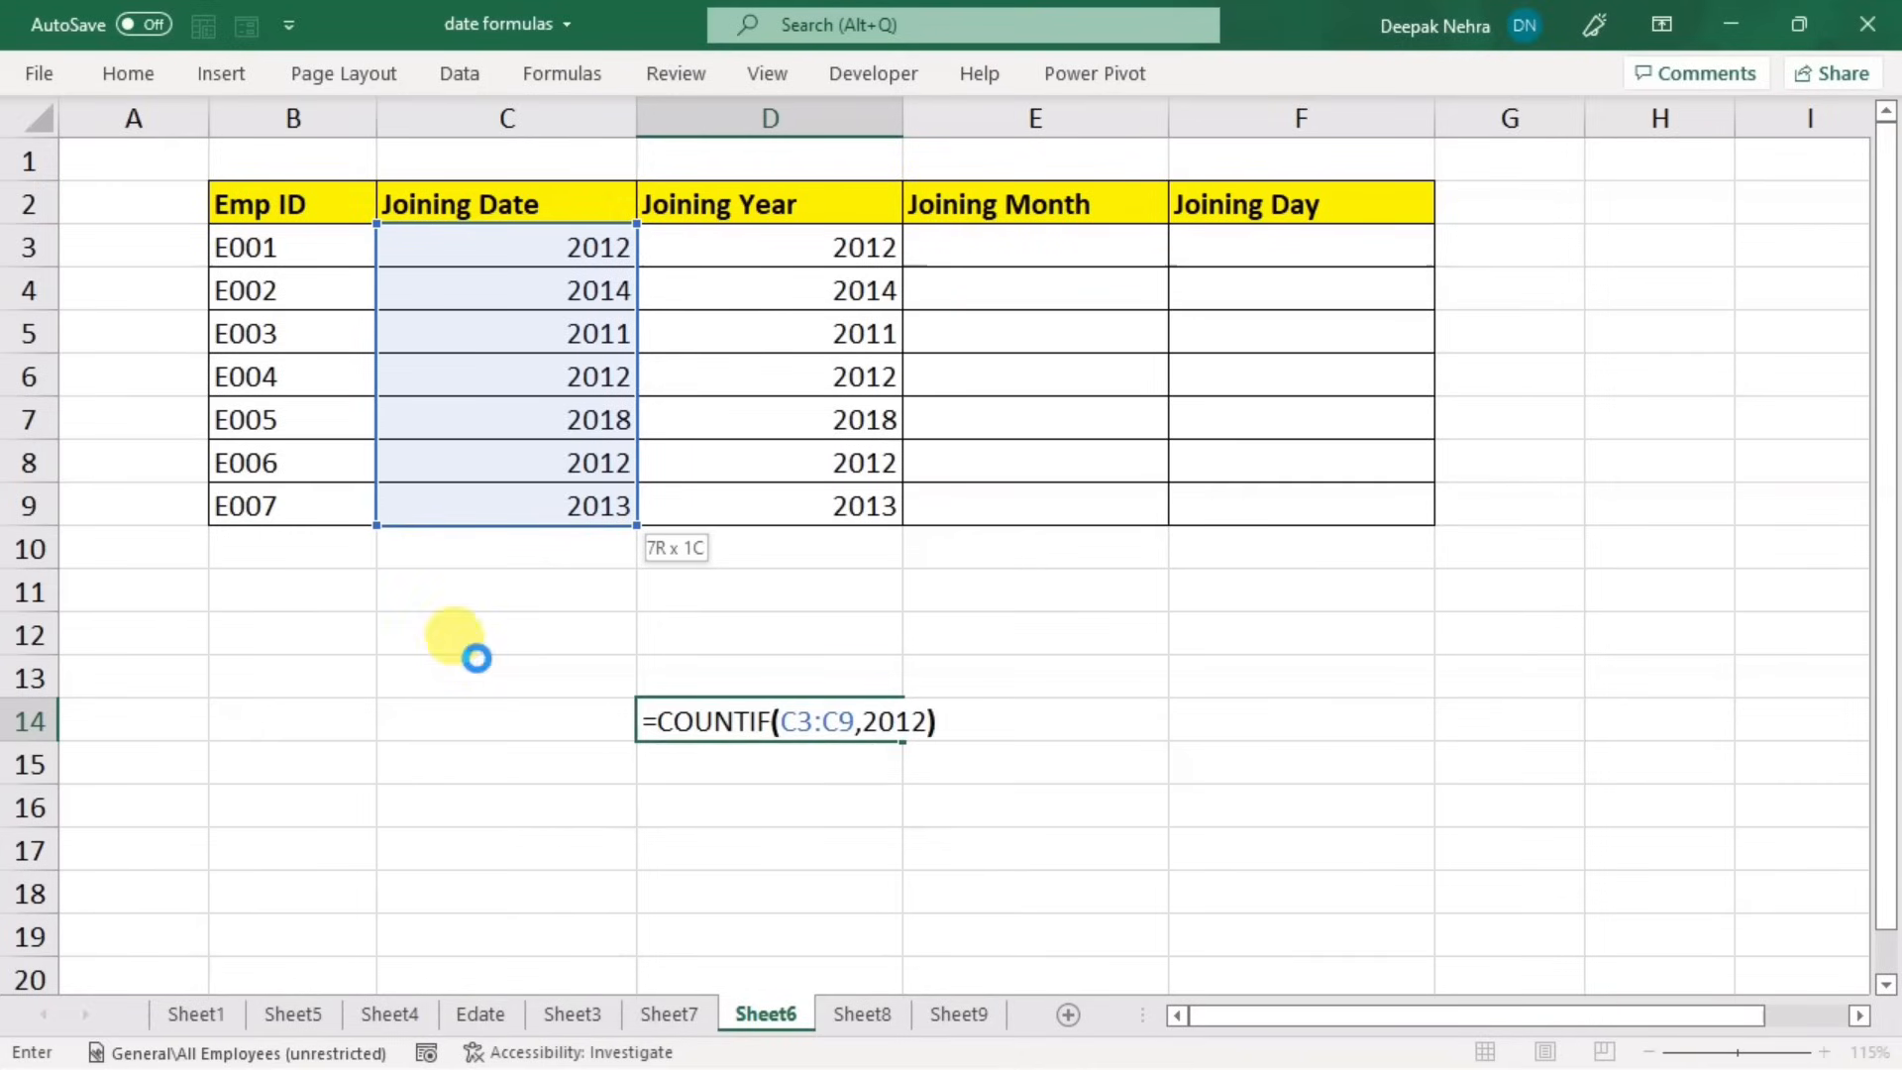
key(Return)
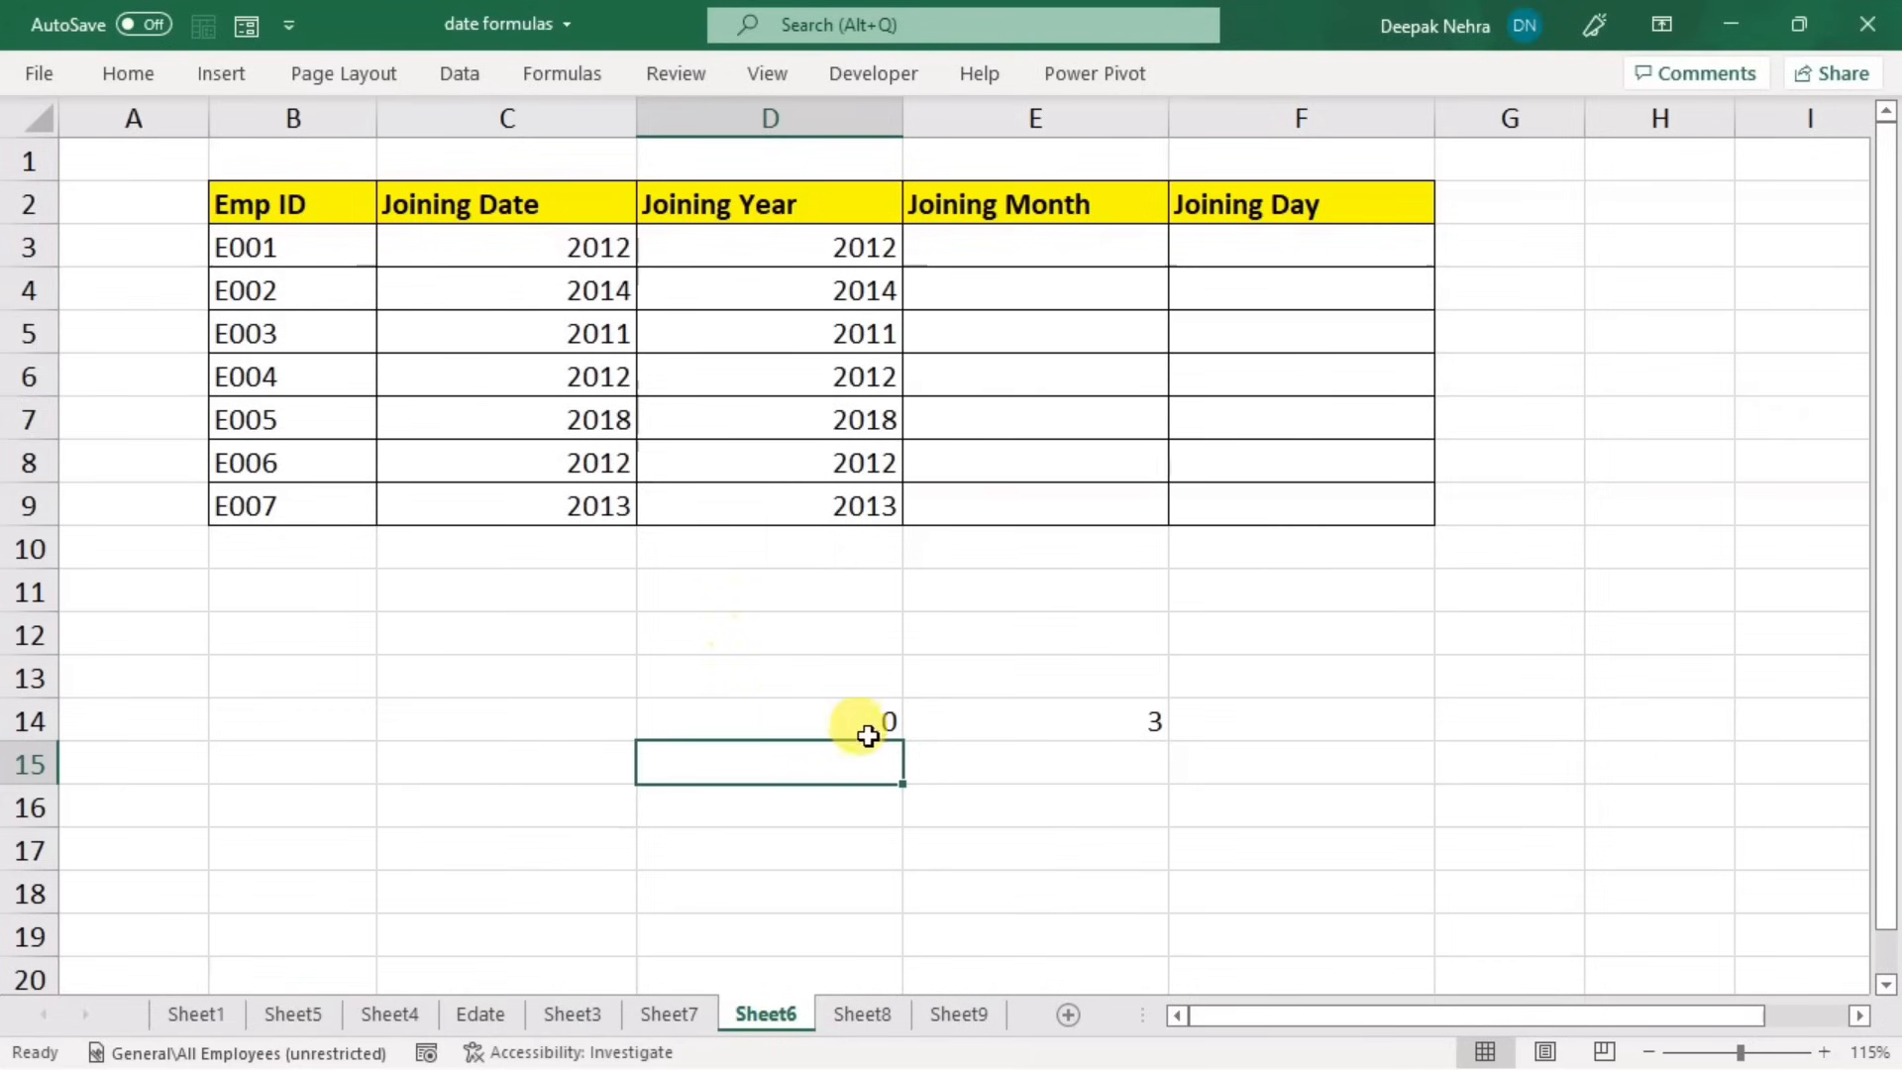
- Count the 2012 entries in the Joining Year column by entering =COUNTIF(D3:D9,2012) in D15
text(=counti)
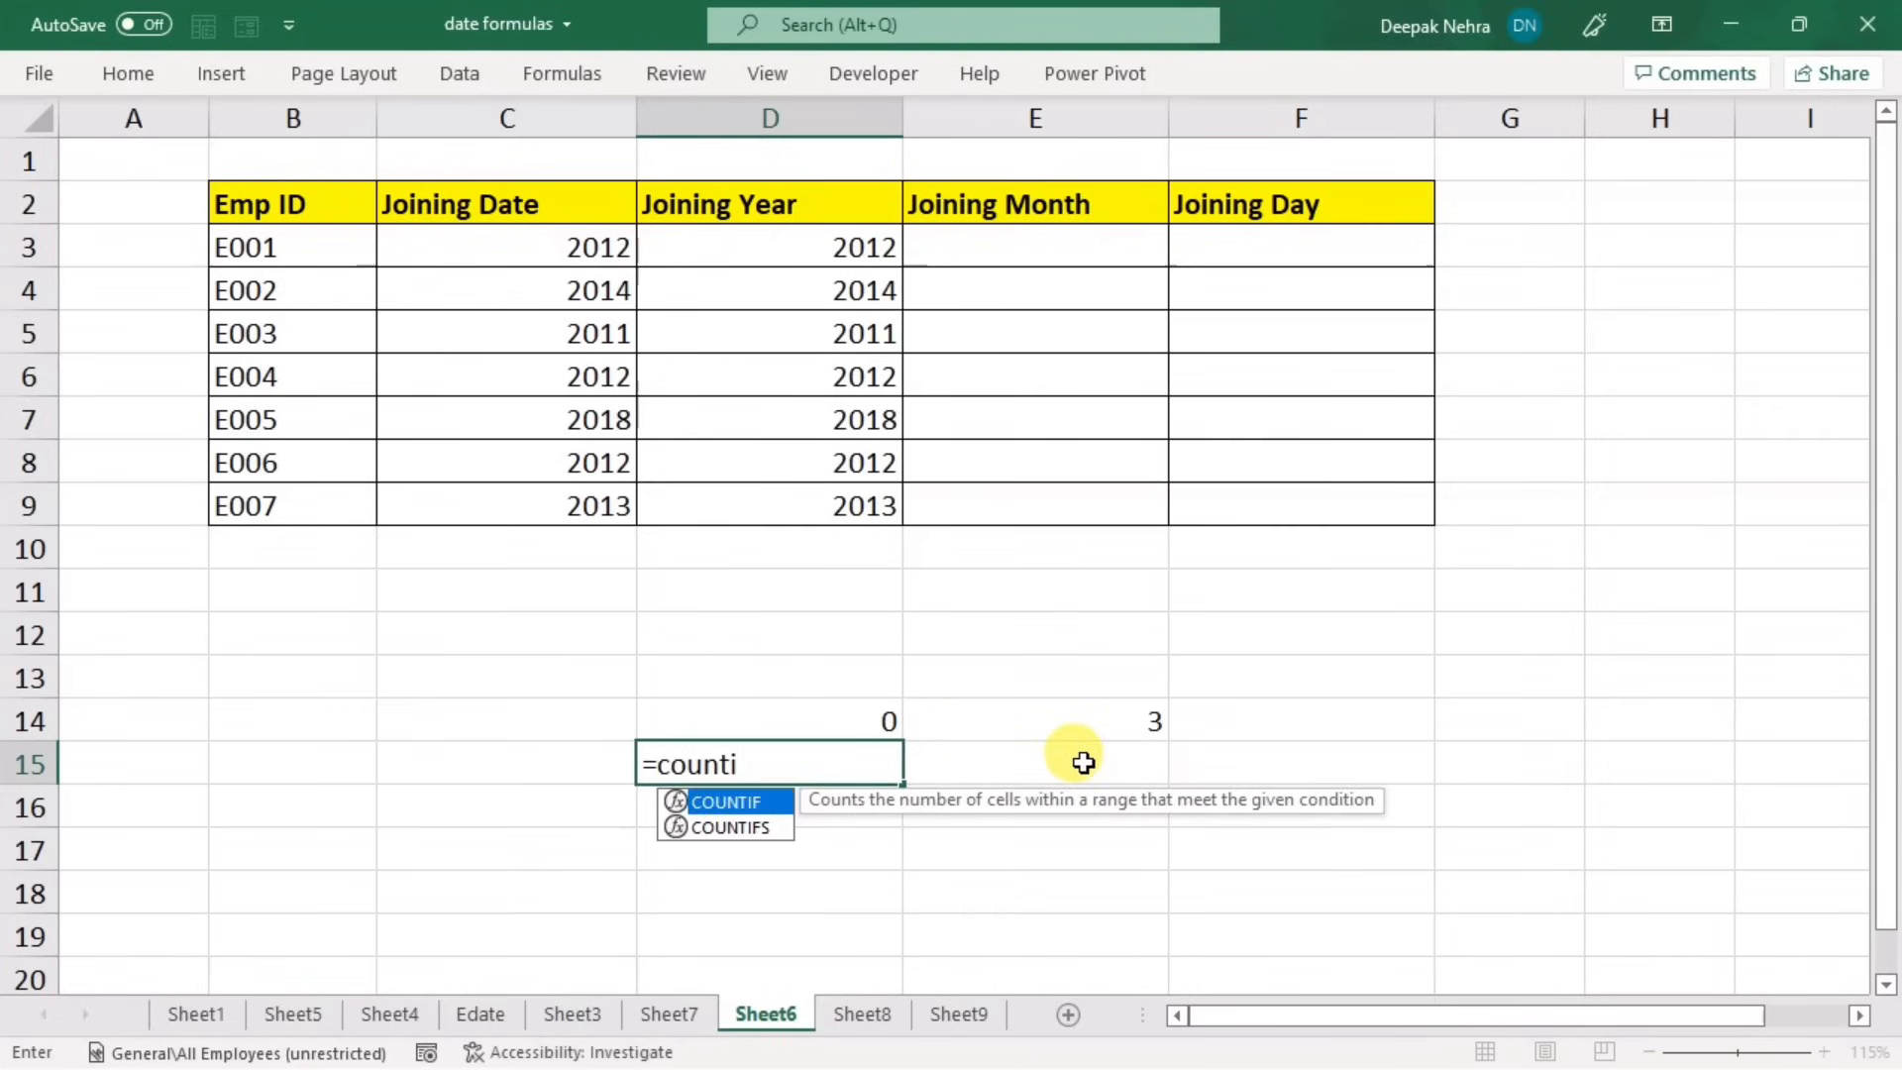
key(Tab)
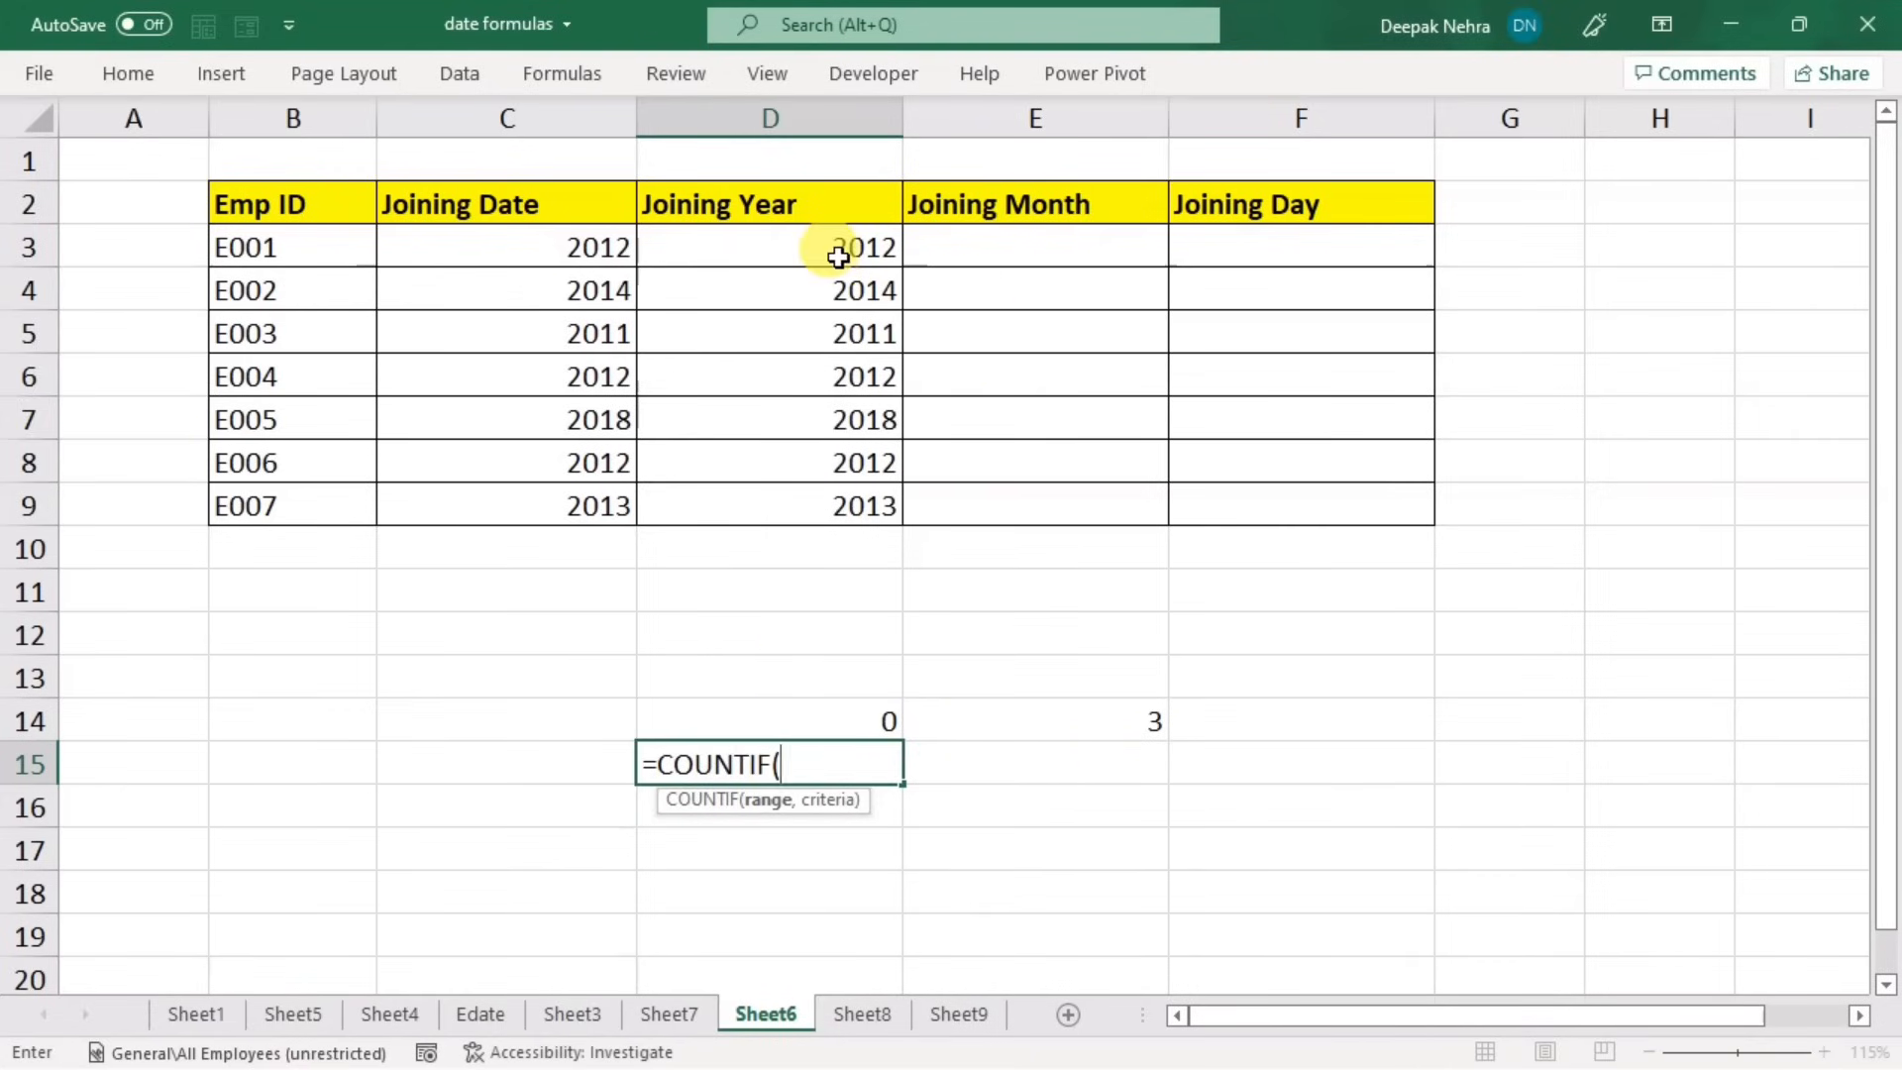
drag(838, 256, 841, 502)
text(,2012)
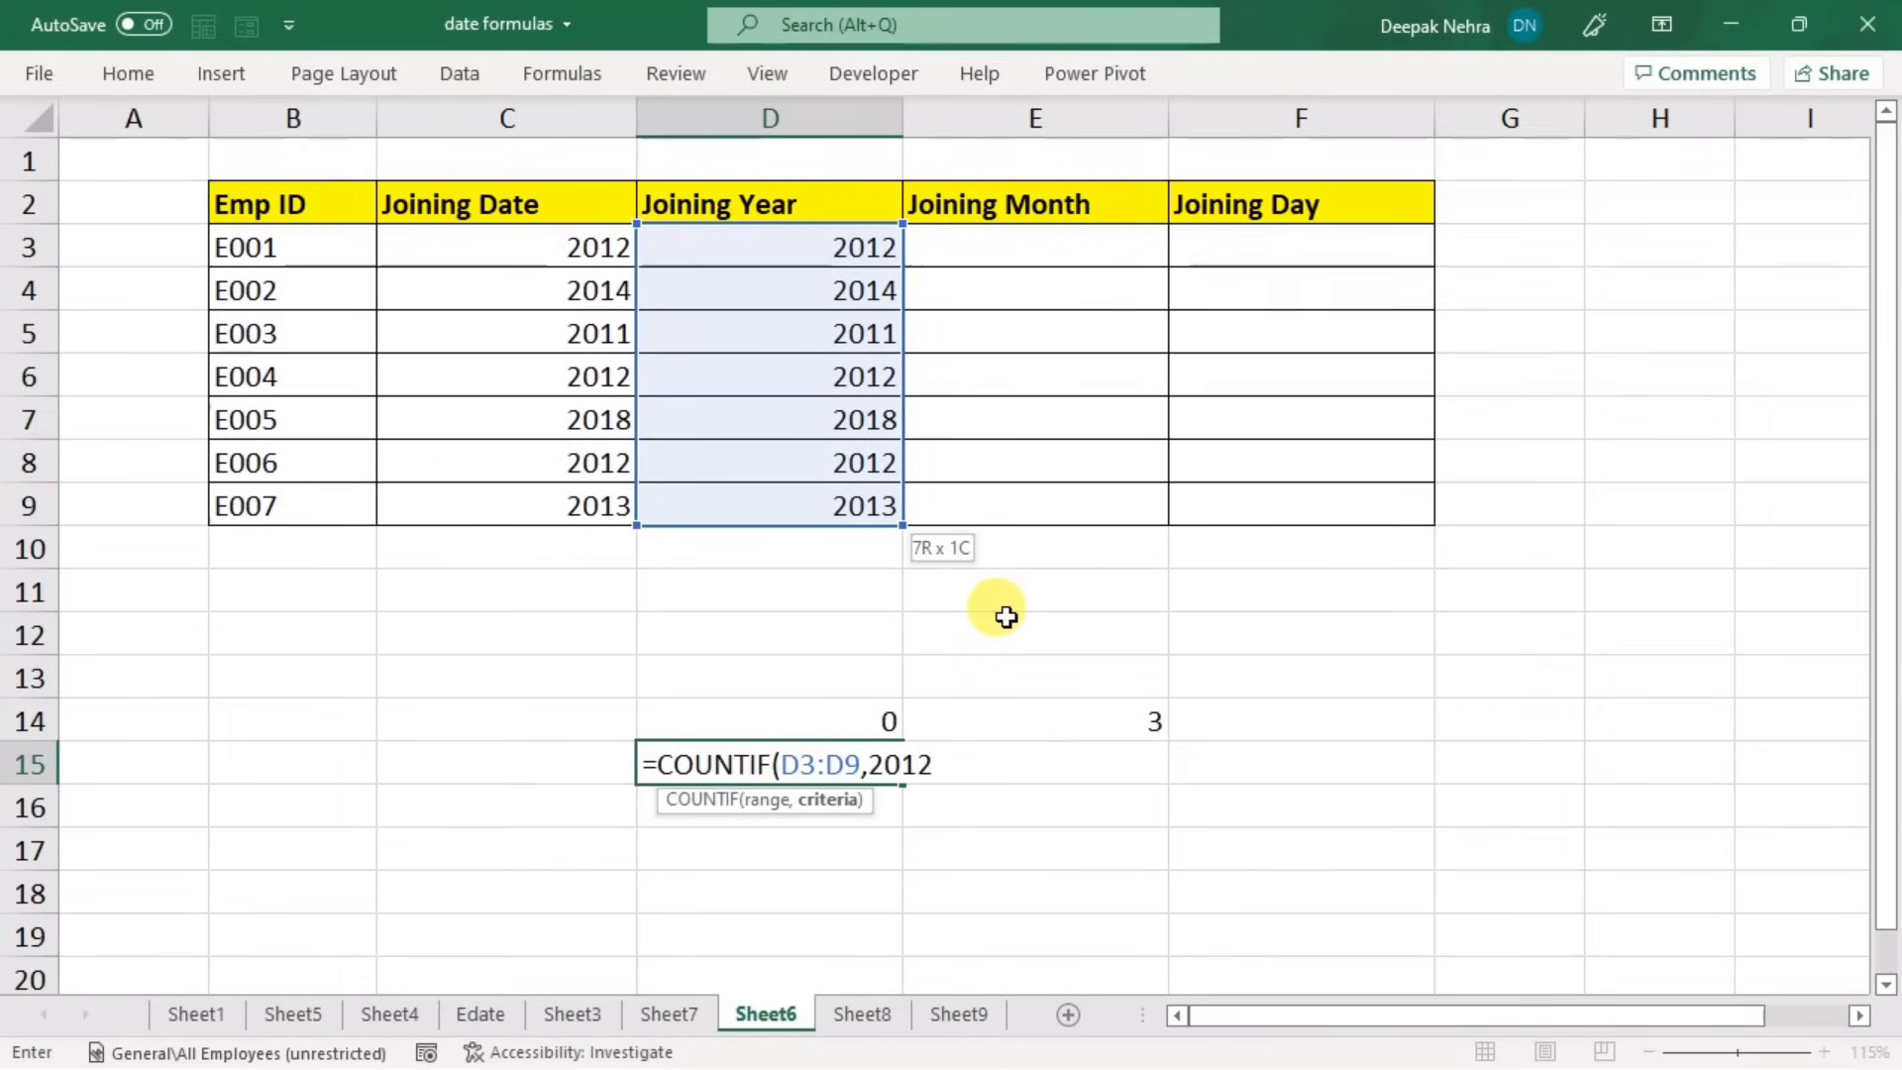
key(Return)
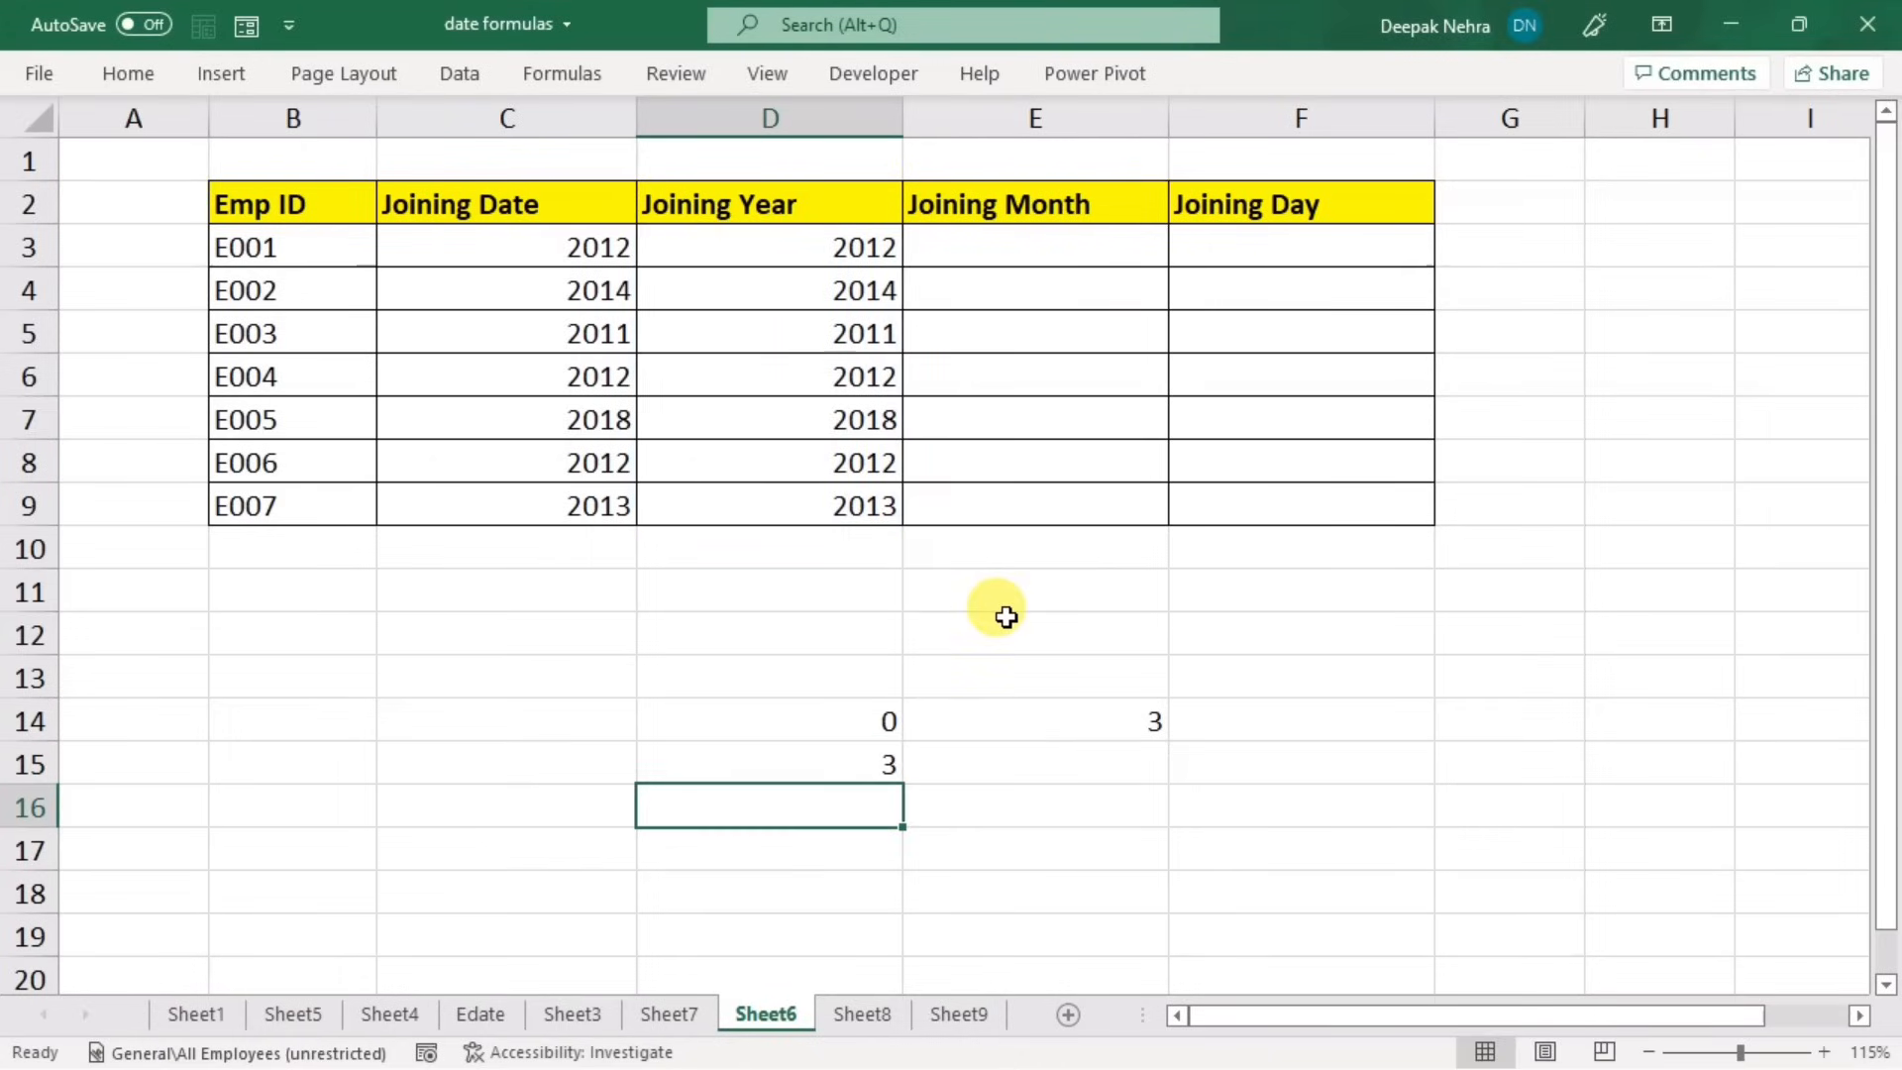
click(815, 764)
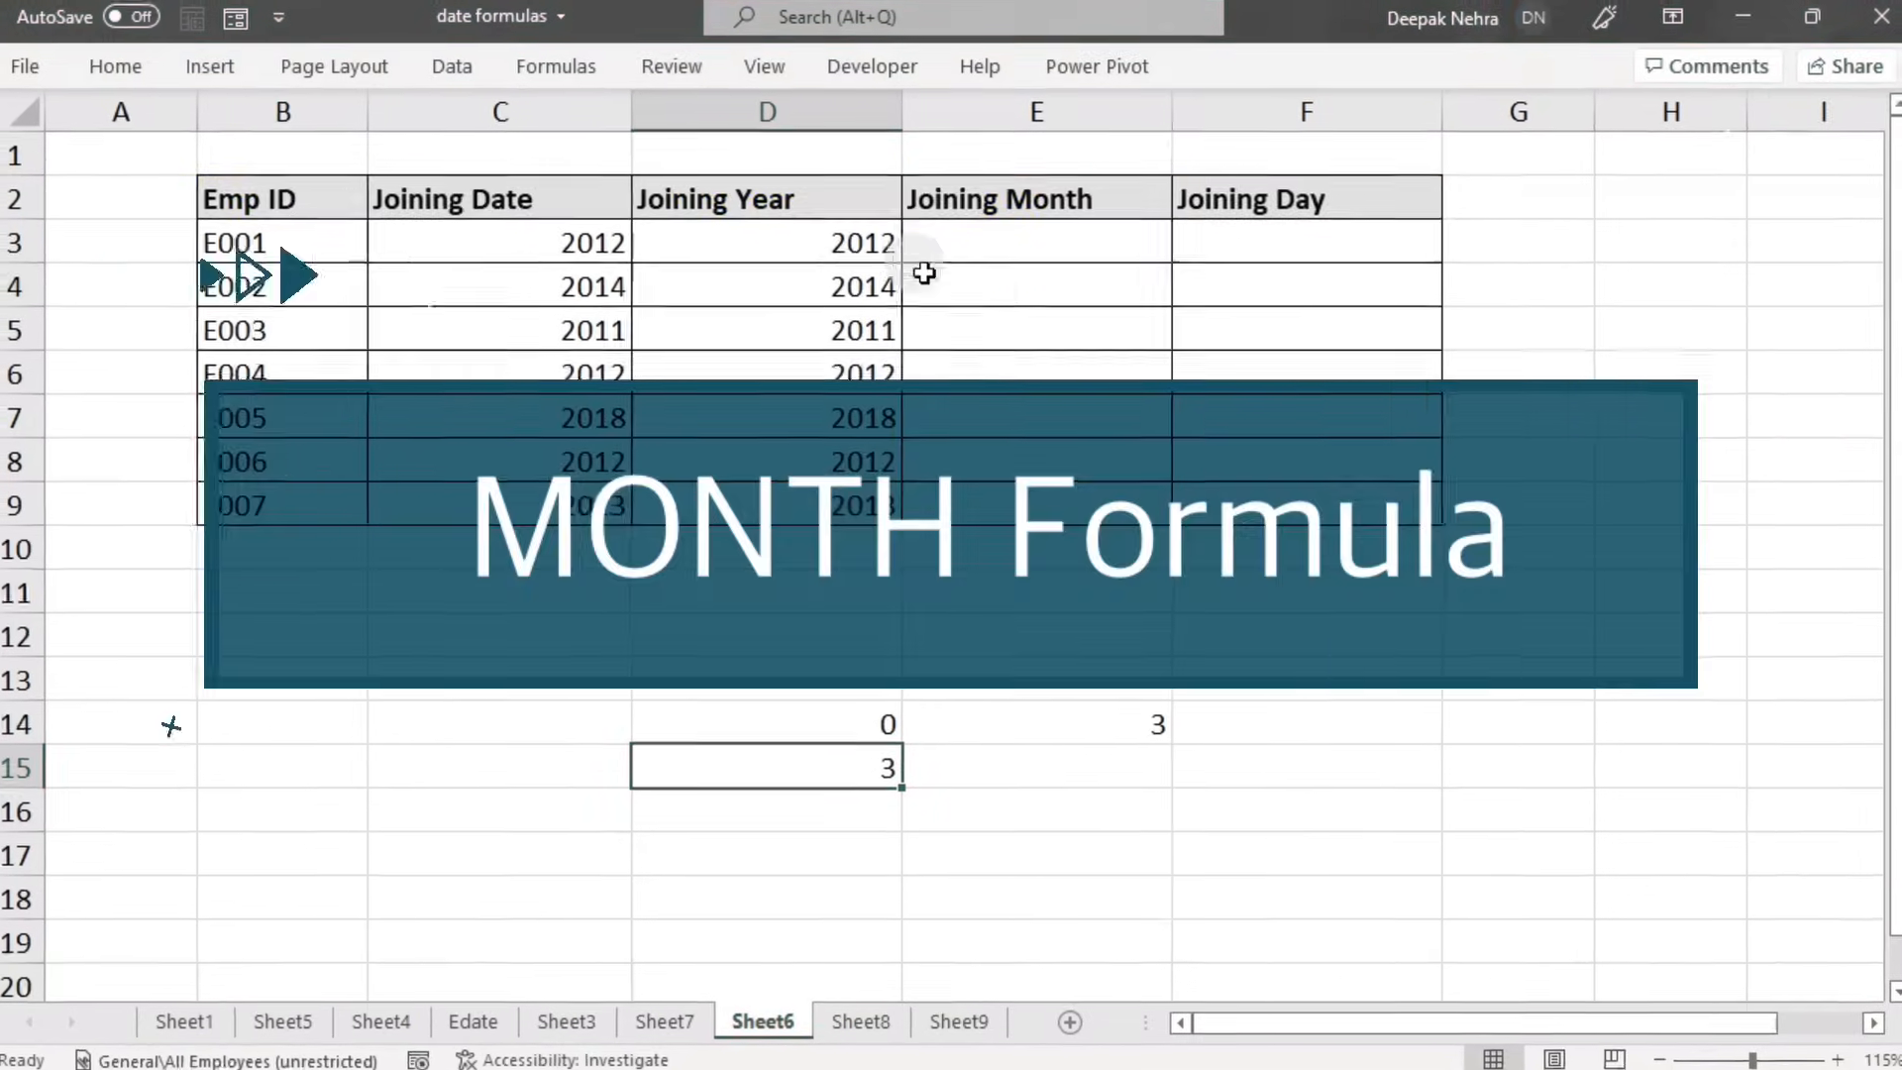
- Extract the joining month of employee E001 in E3 with =MONTH(C3)
click(931, 253)
text(=)
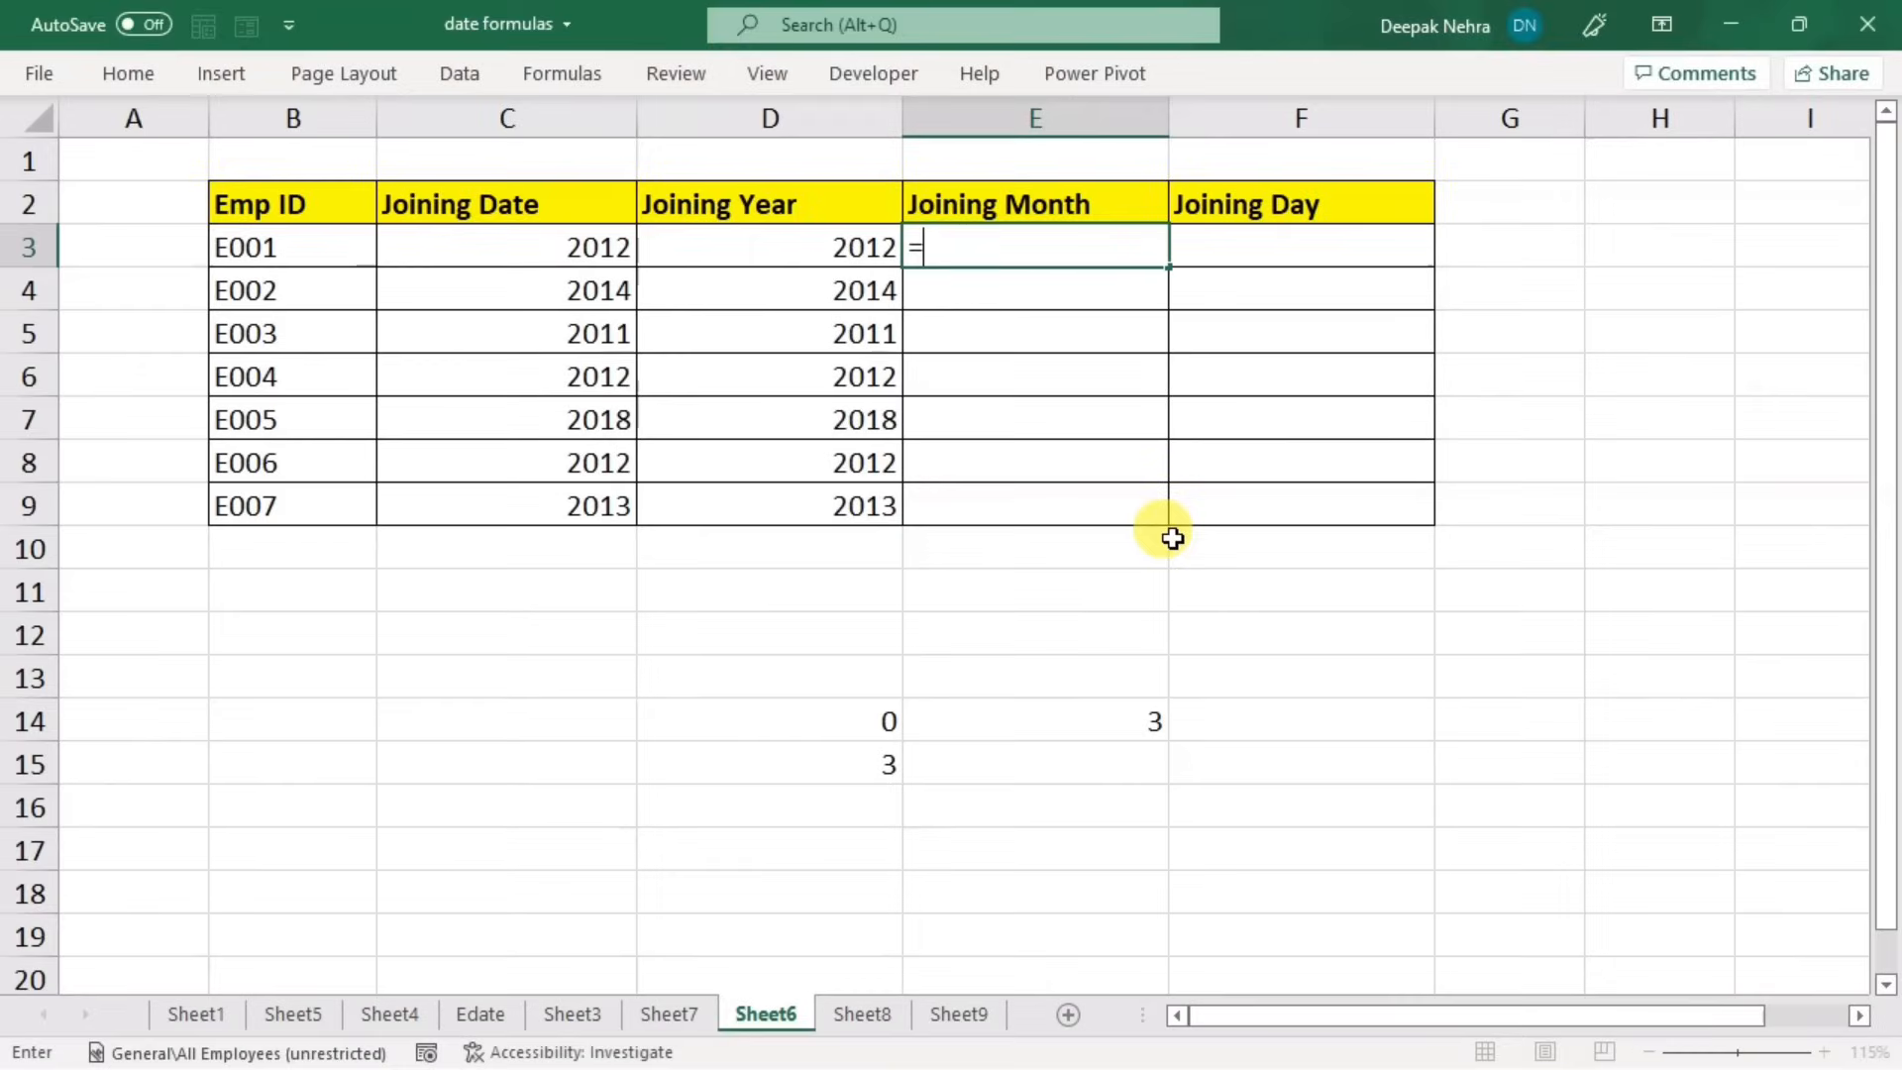
text(mont)
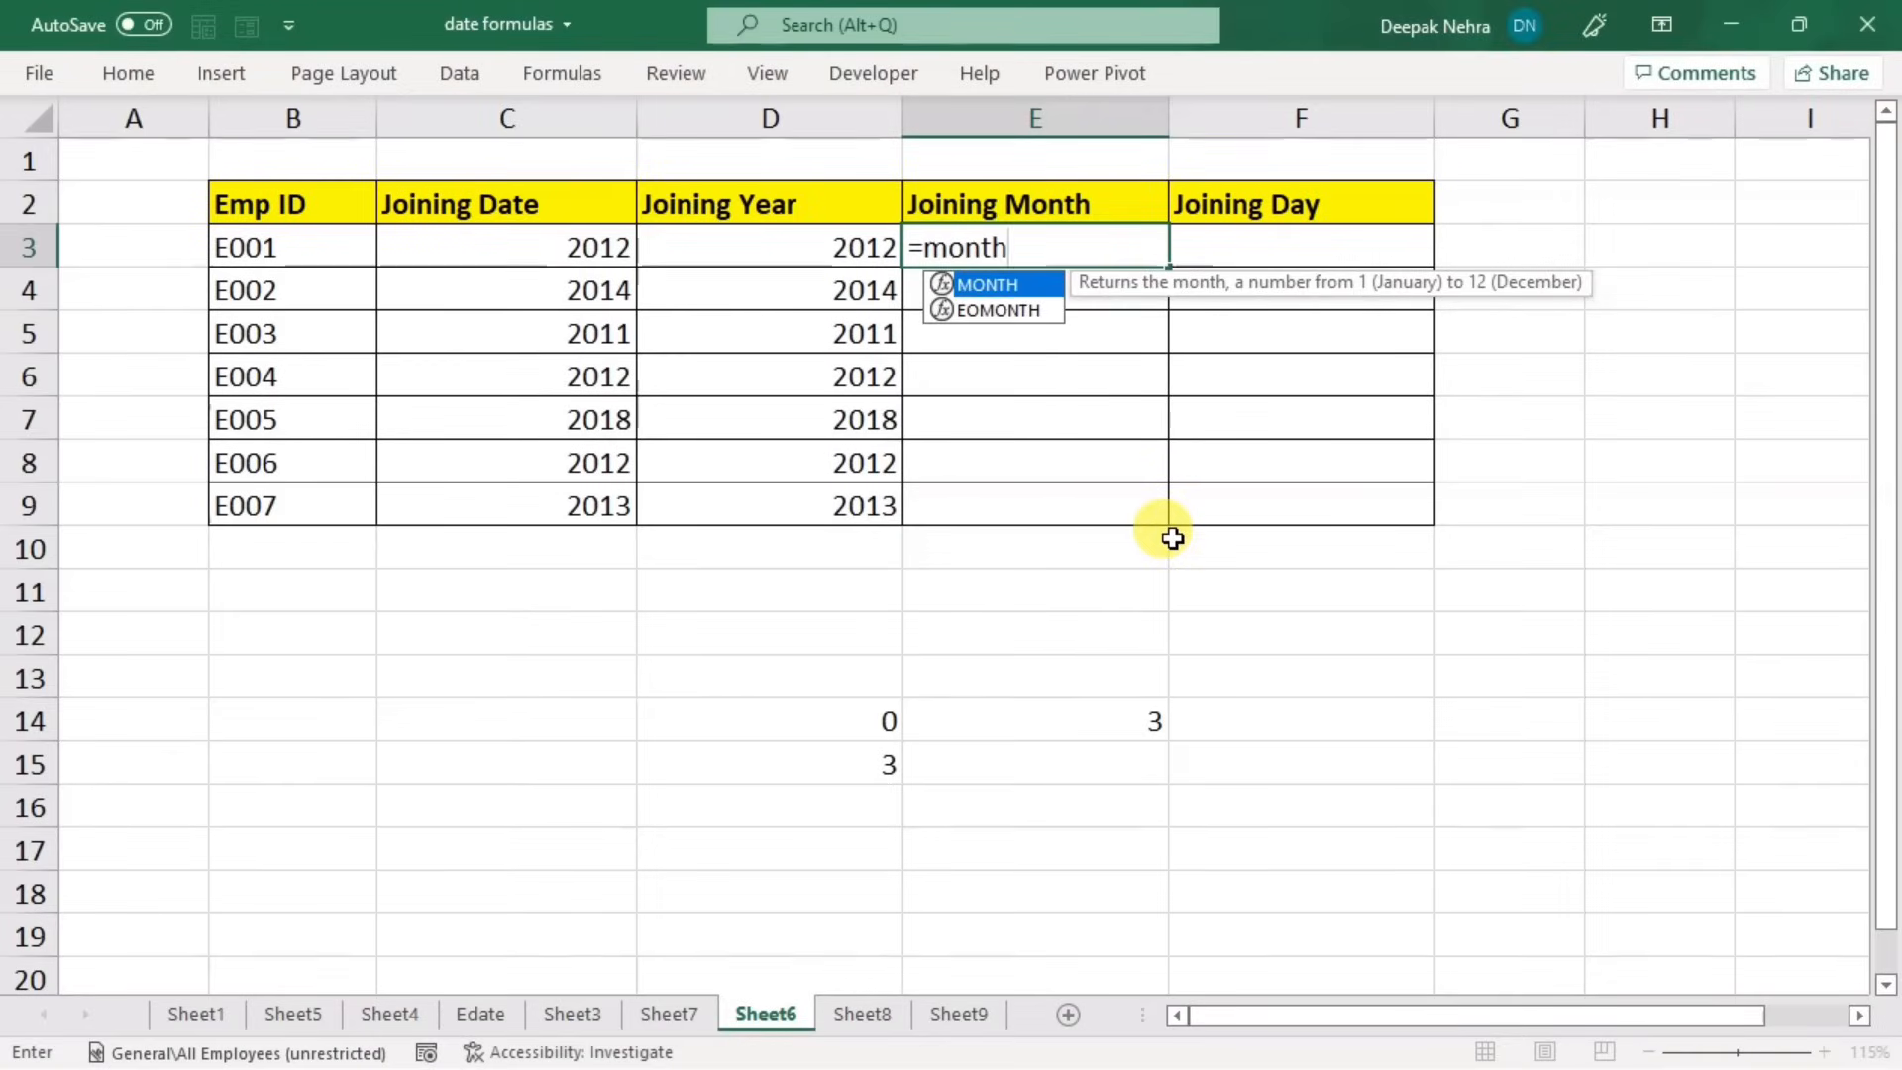
text(h)
key(Tab)
click(530, 250)
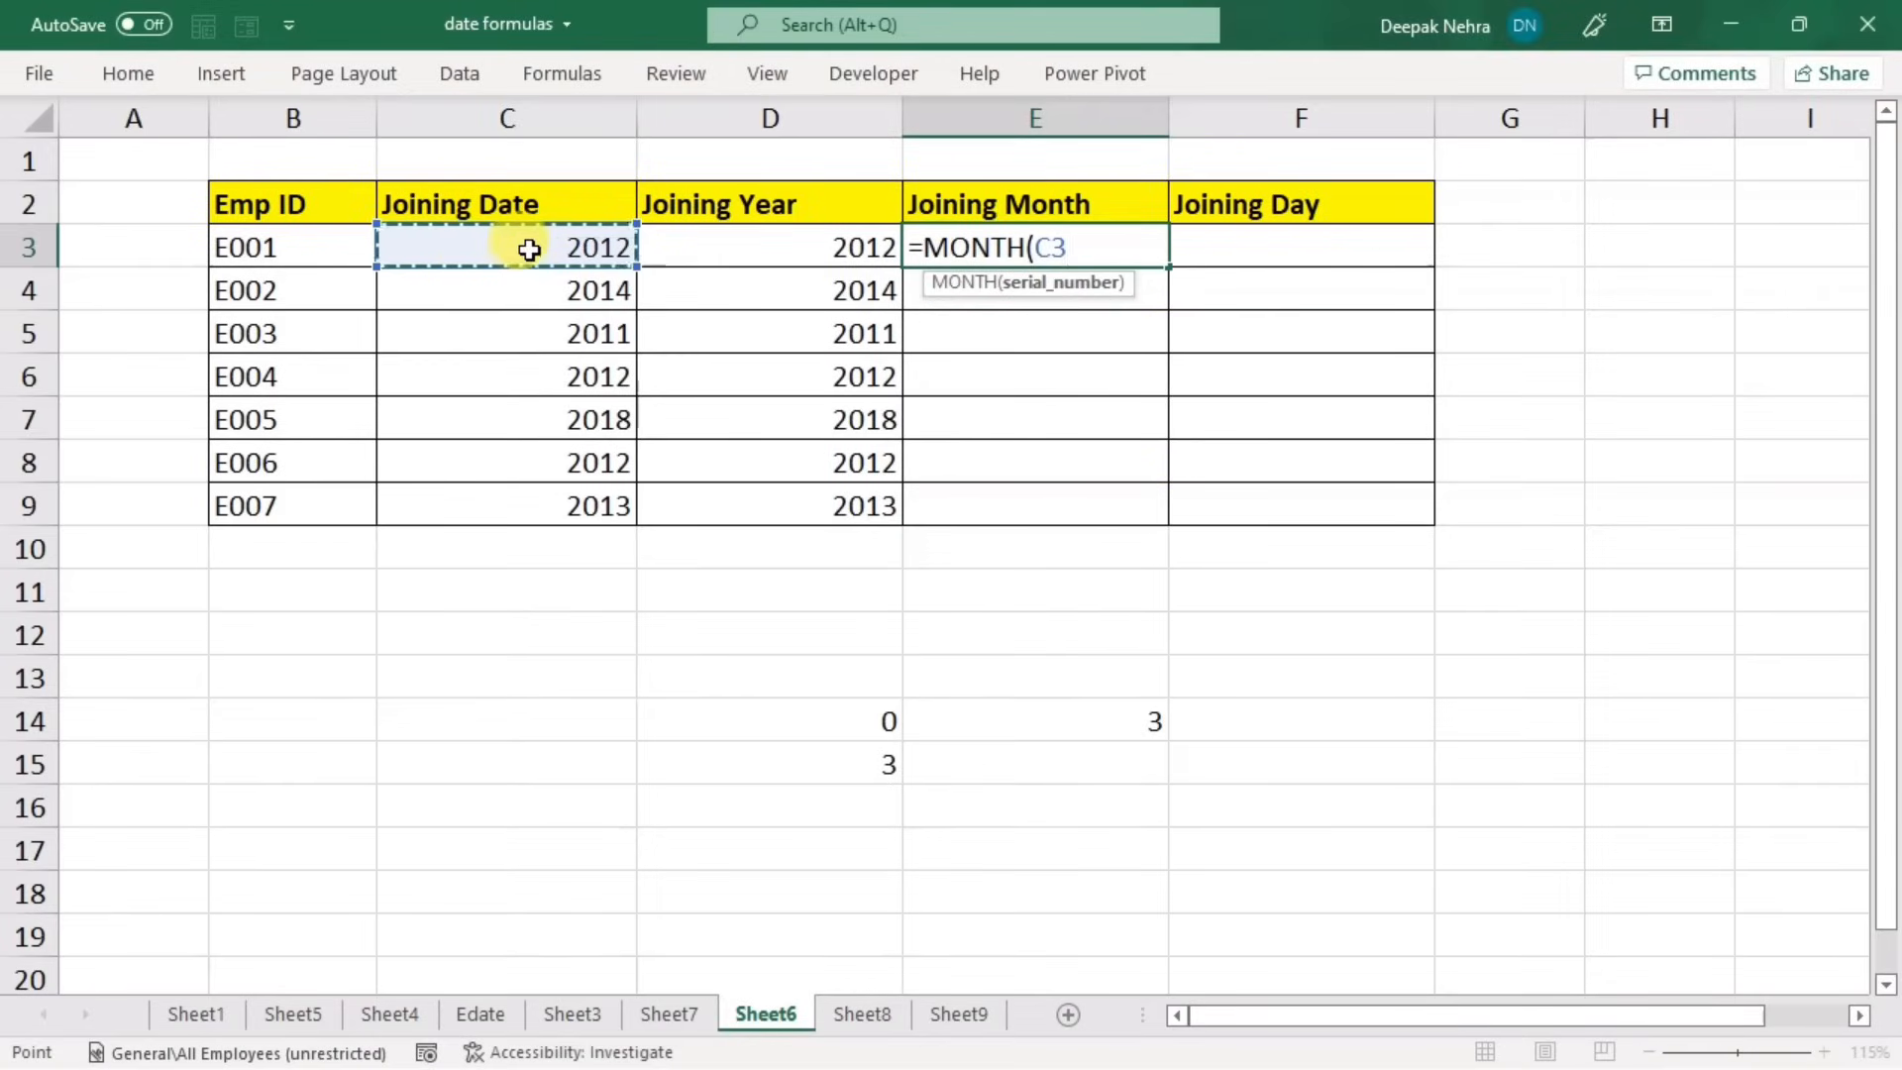
key(Return)
- Fill the MONTH formula from E3 down through E9 and check the underlying joining dates in C6 and C7
click(1083, 249)
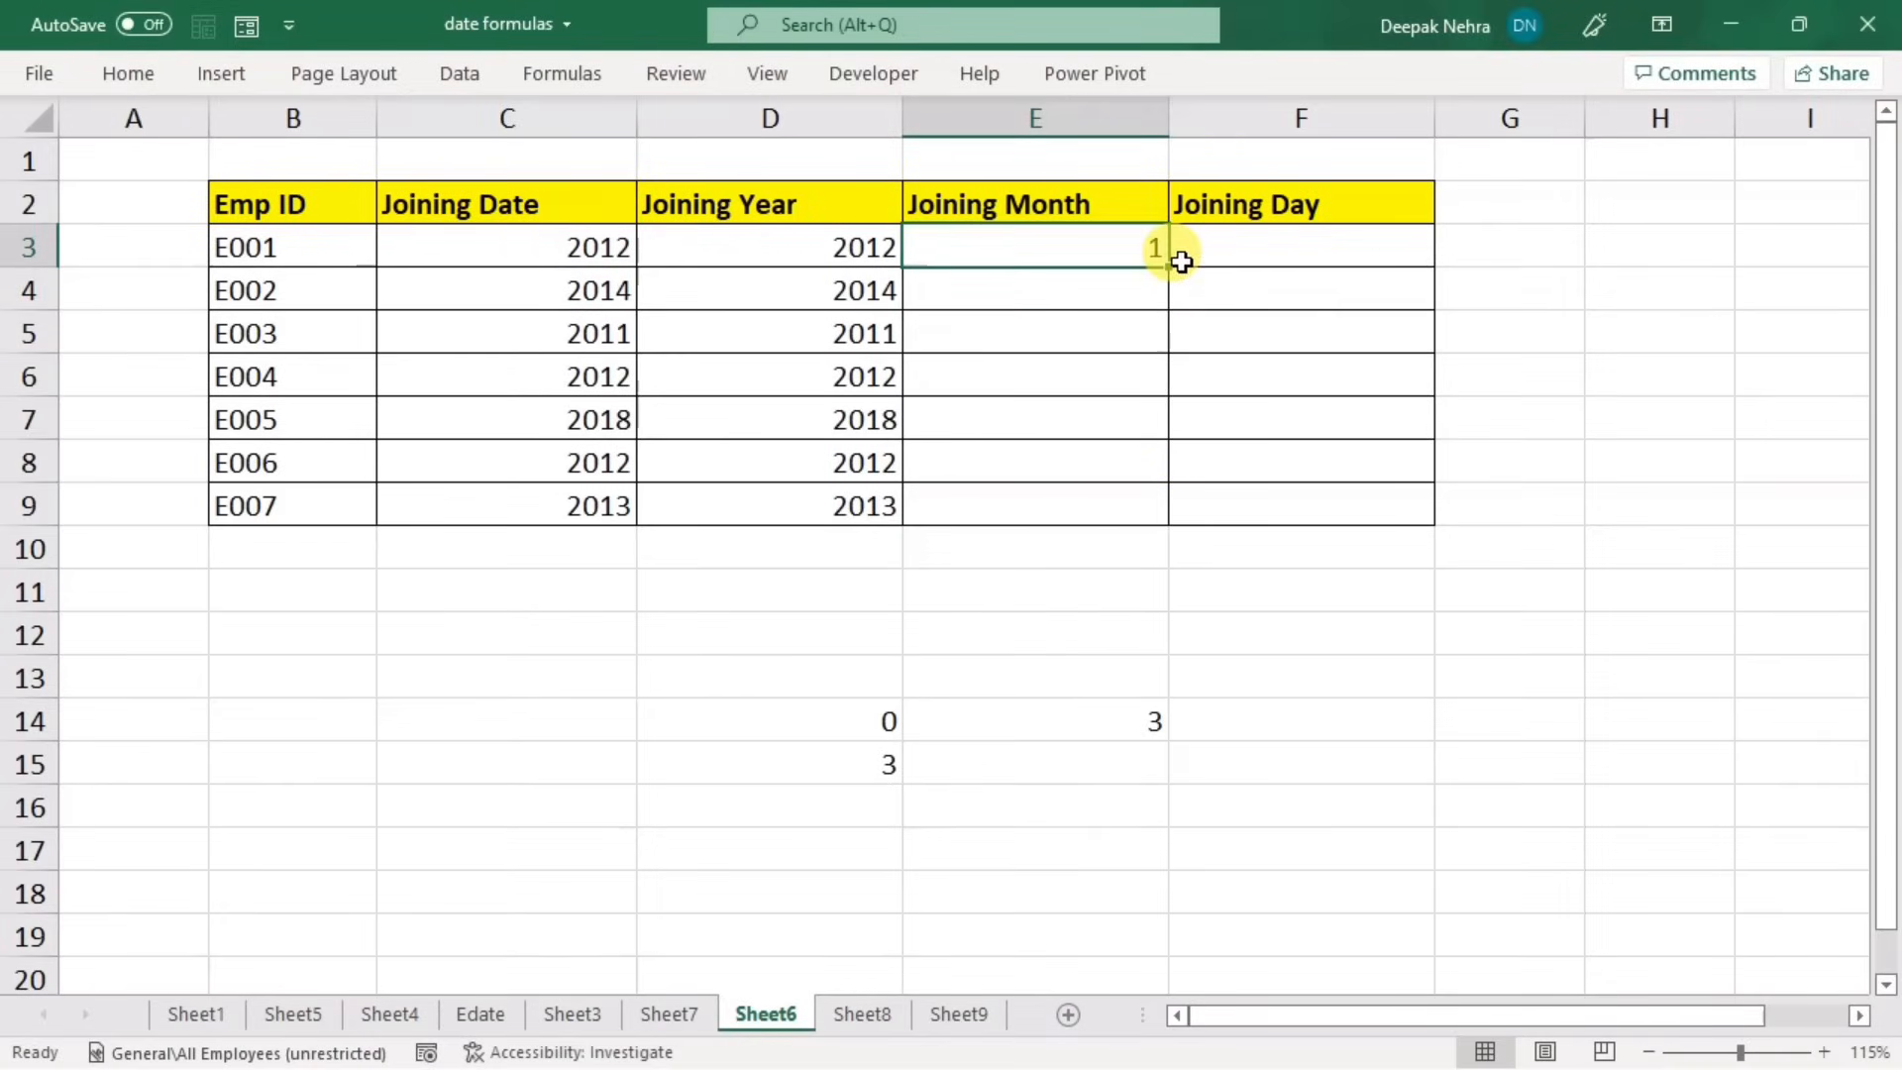
drag(1169, 265, 1167, 525)
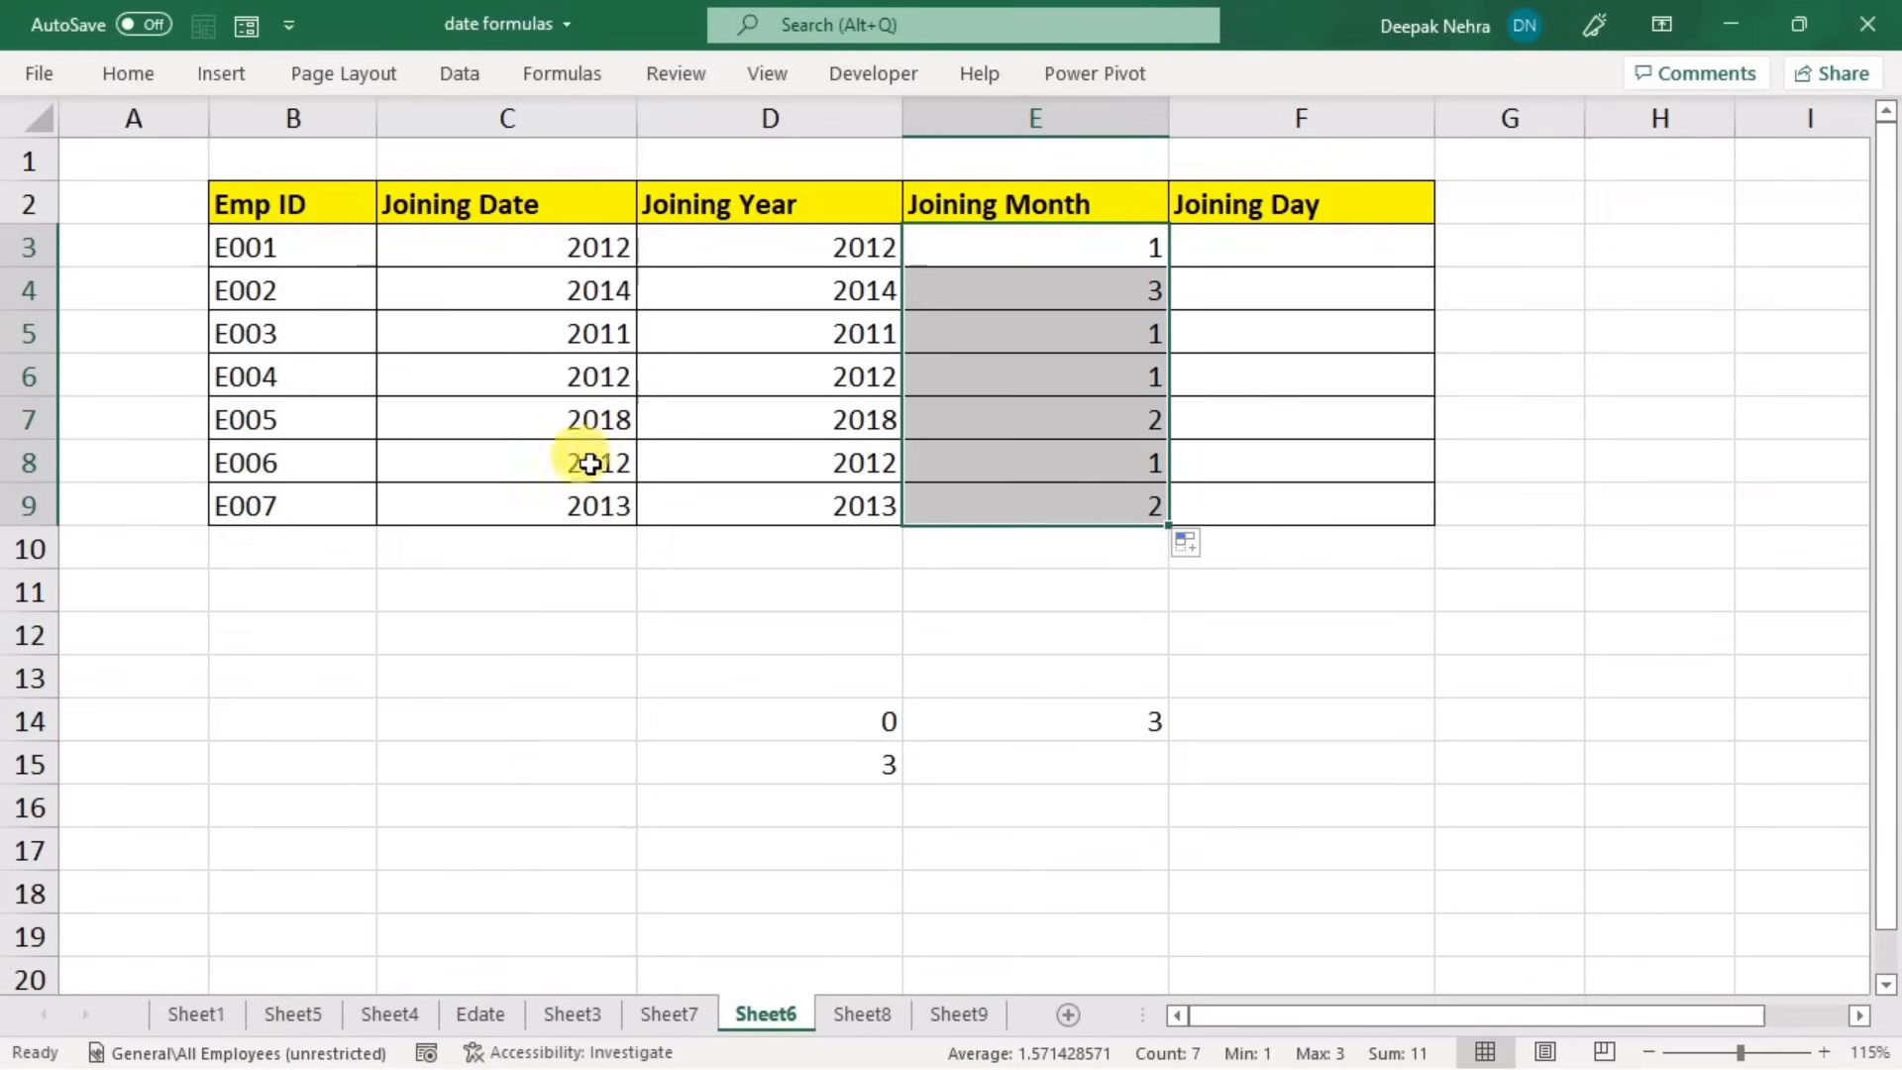
double_click(490, 366)
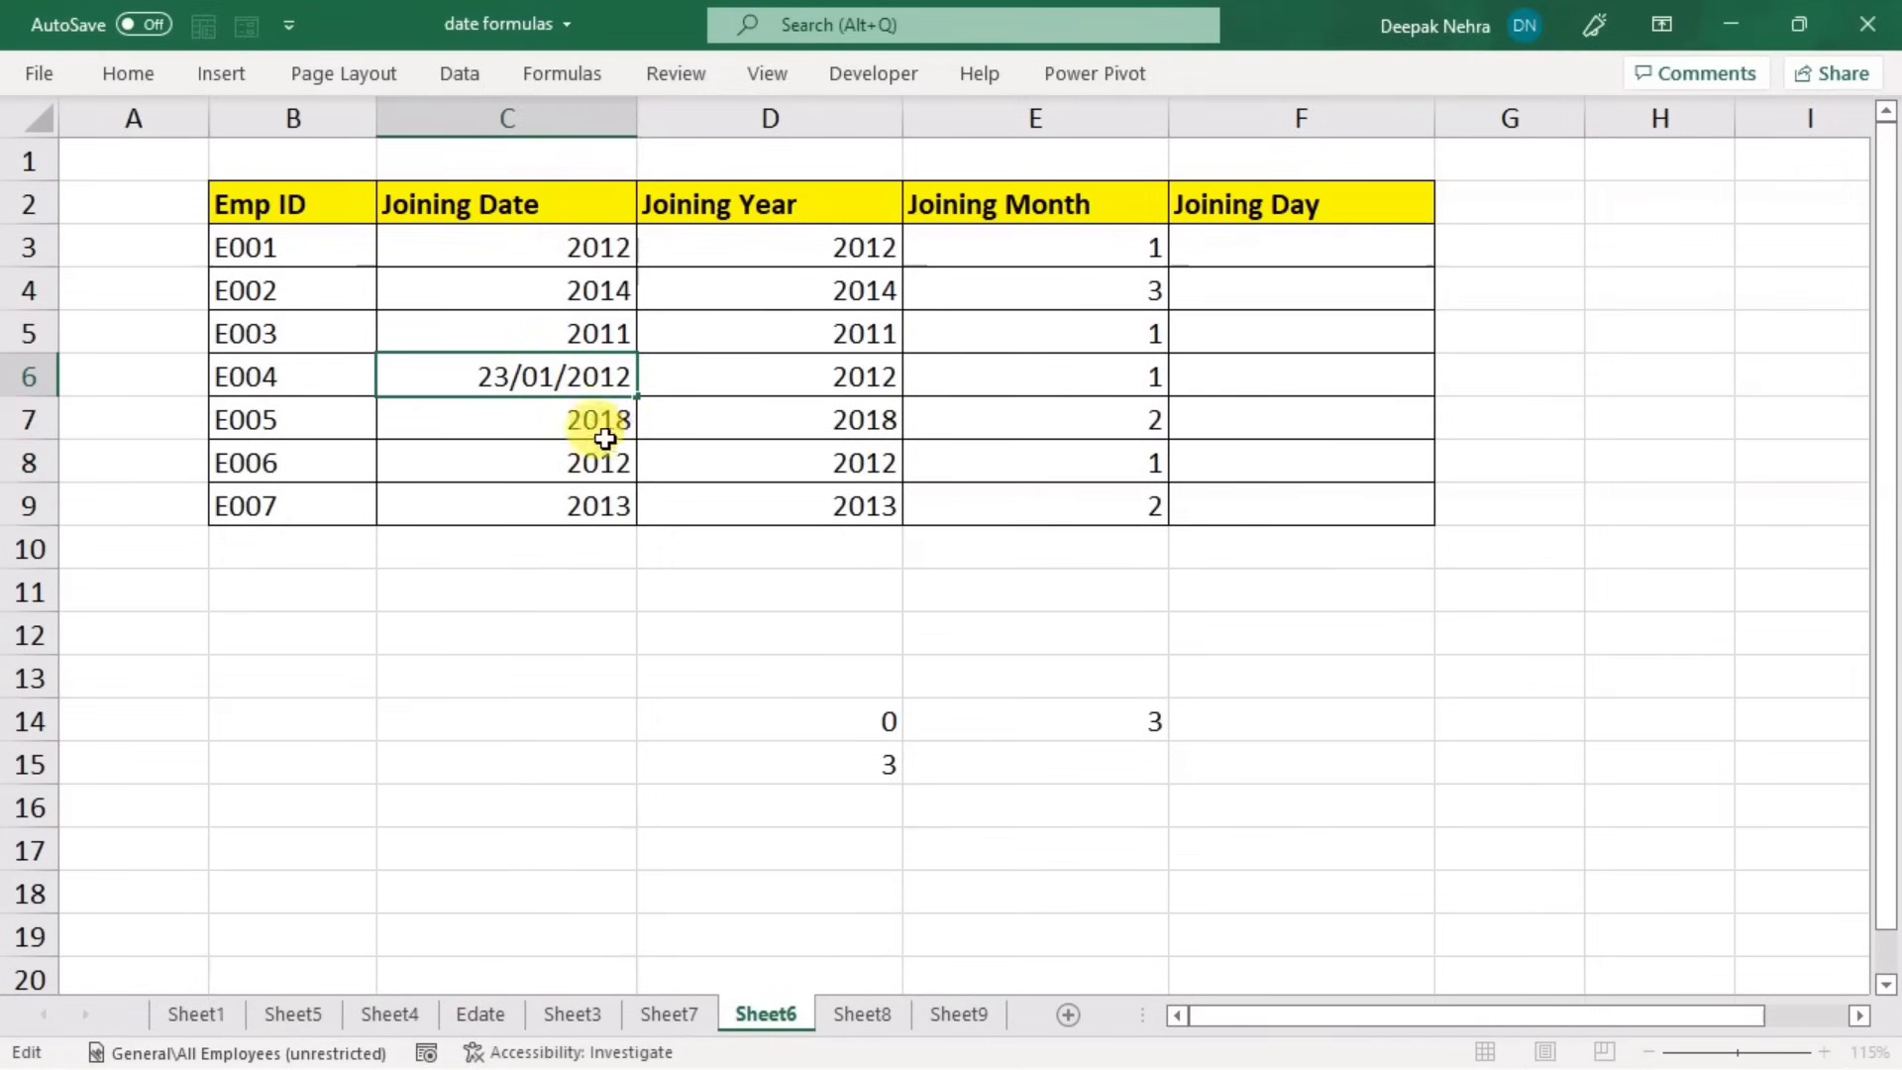
key(Escape)
double_click(544, 426)
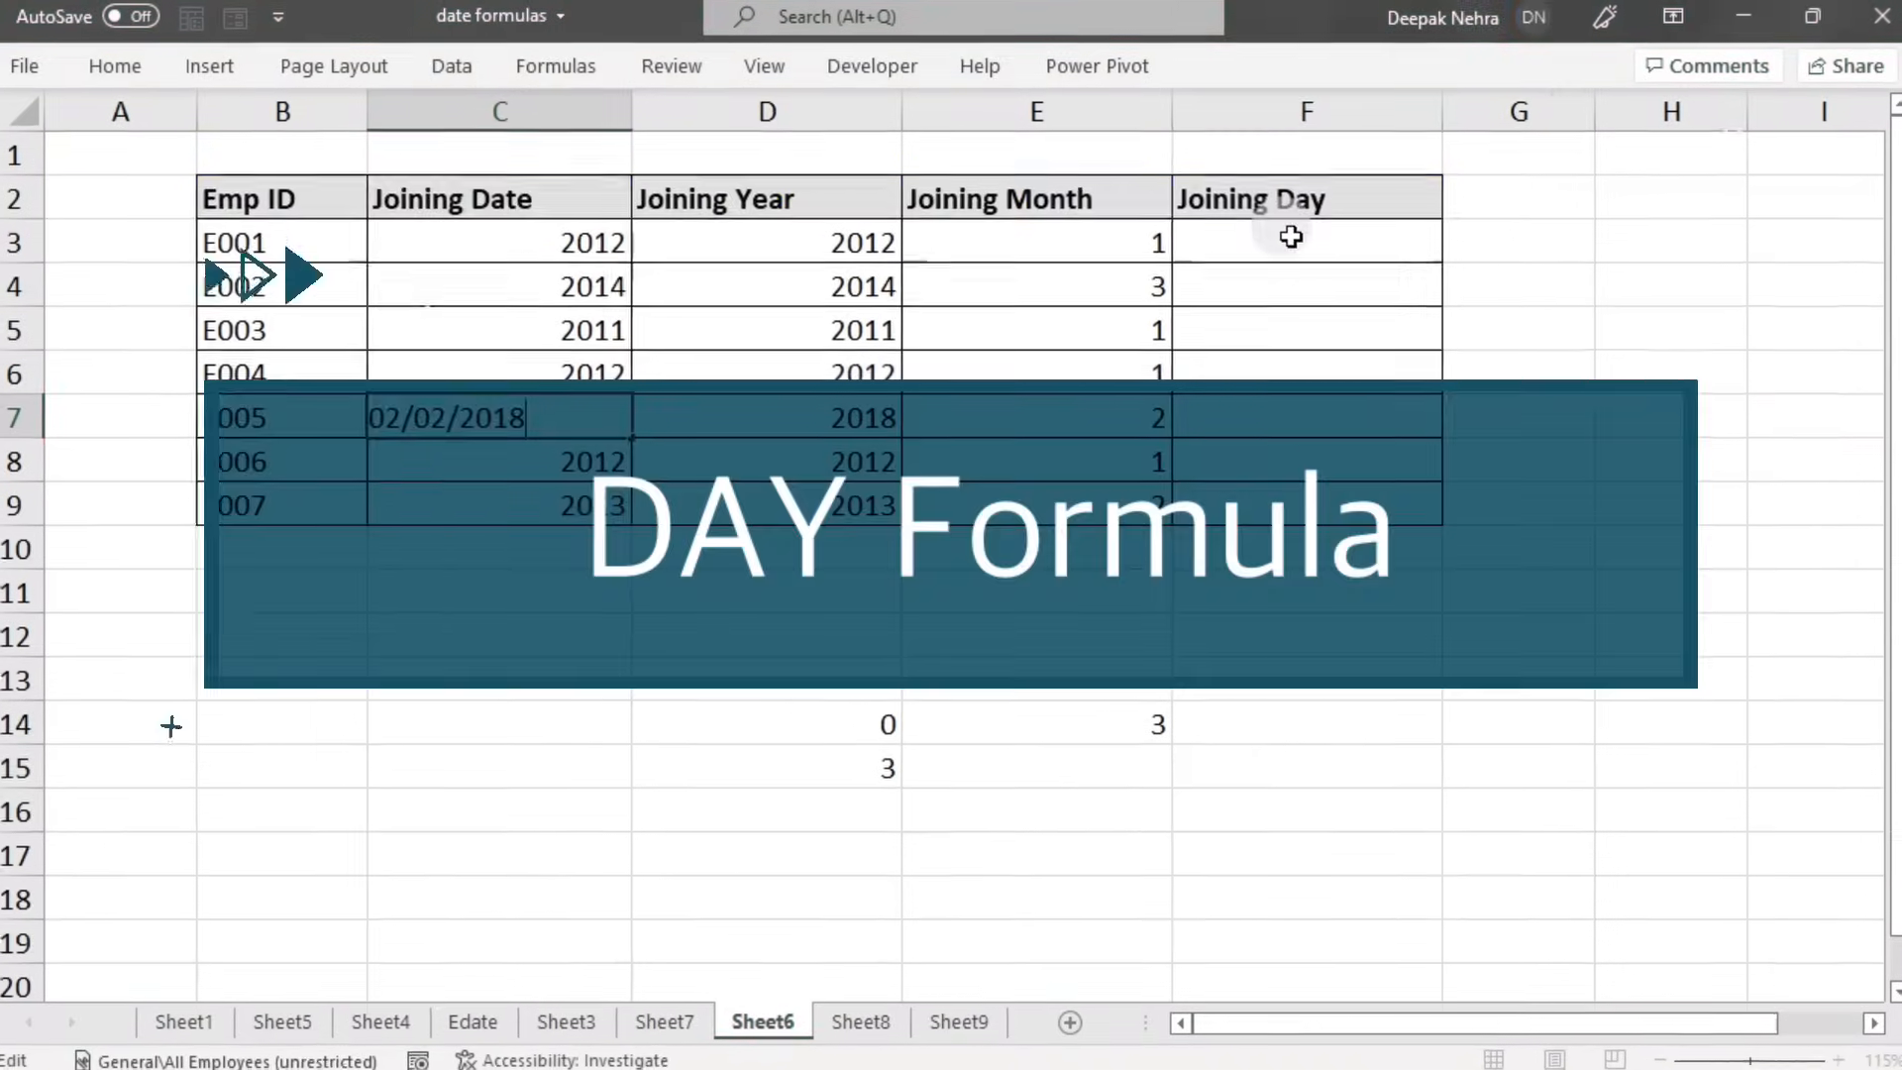
- Extract the joining day of employee E001 in F3 with =DAY(C3)
click(1284, 240)
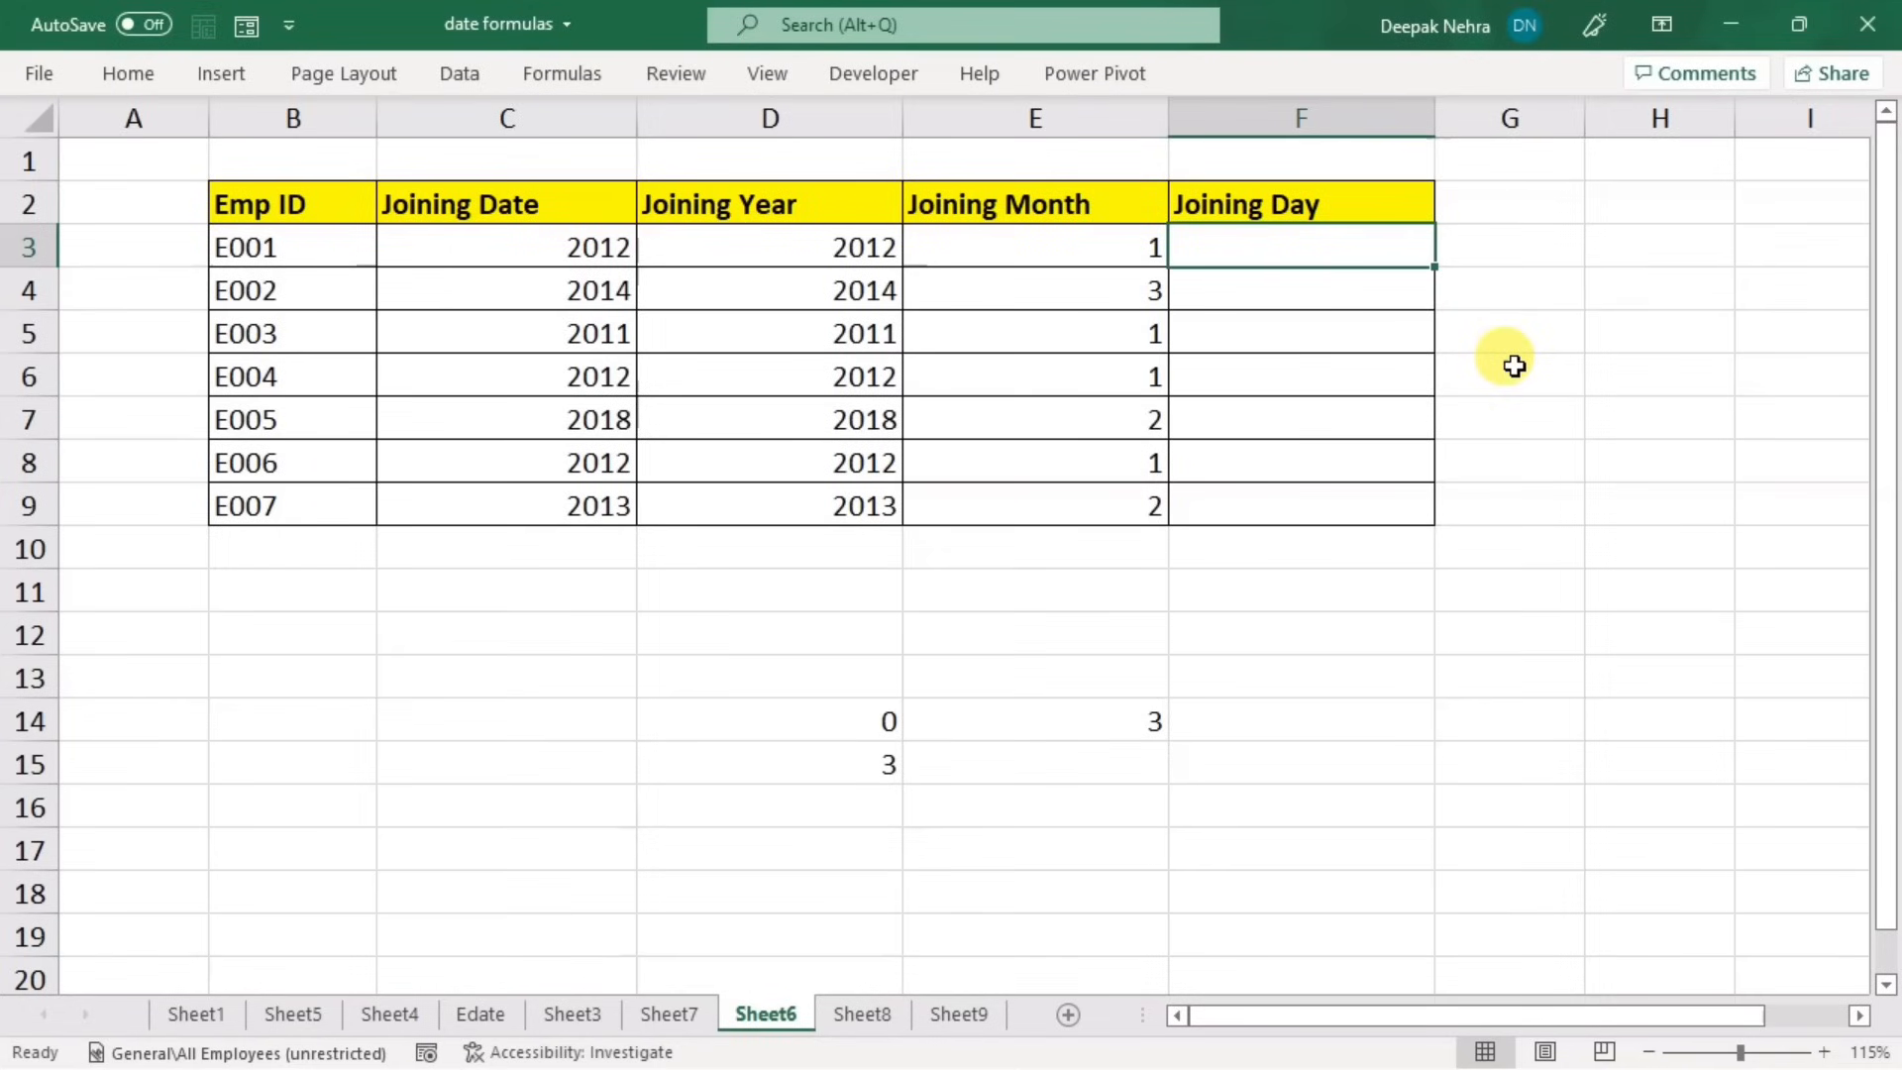
text(=d)
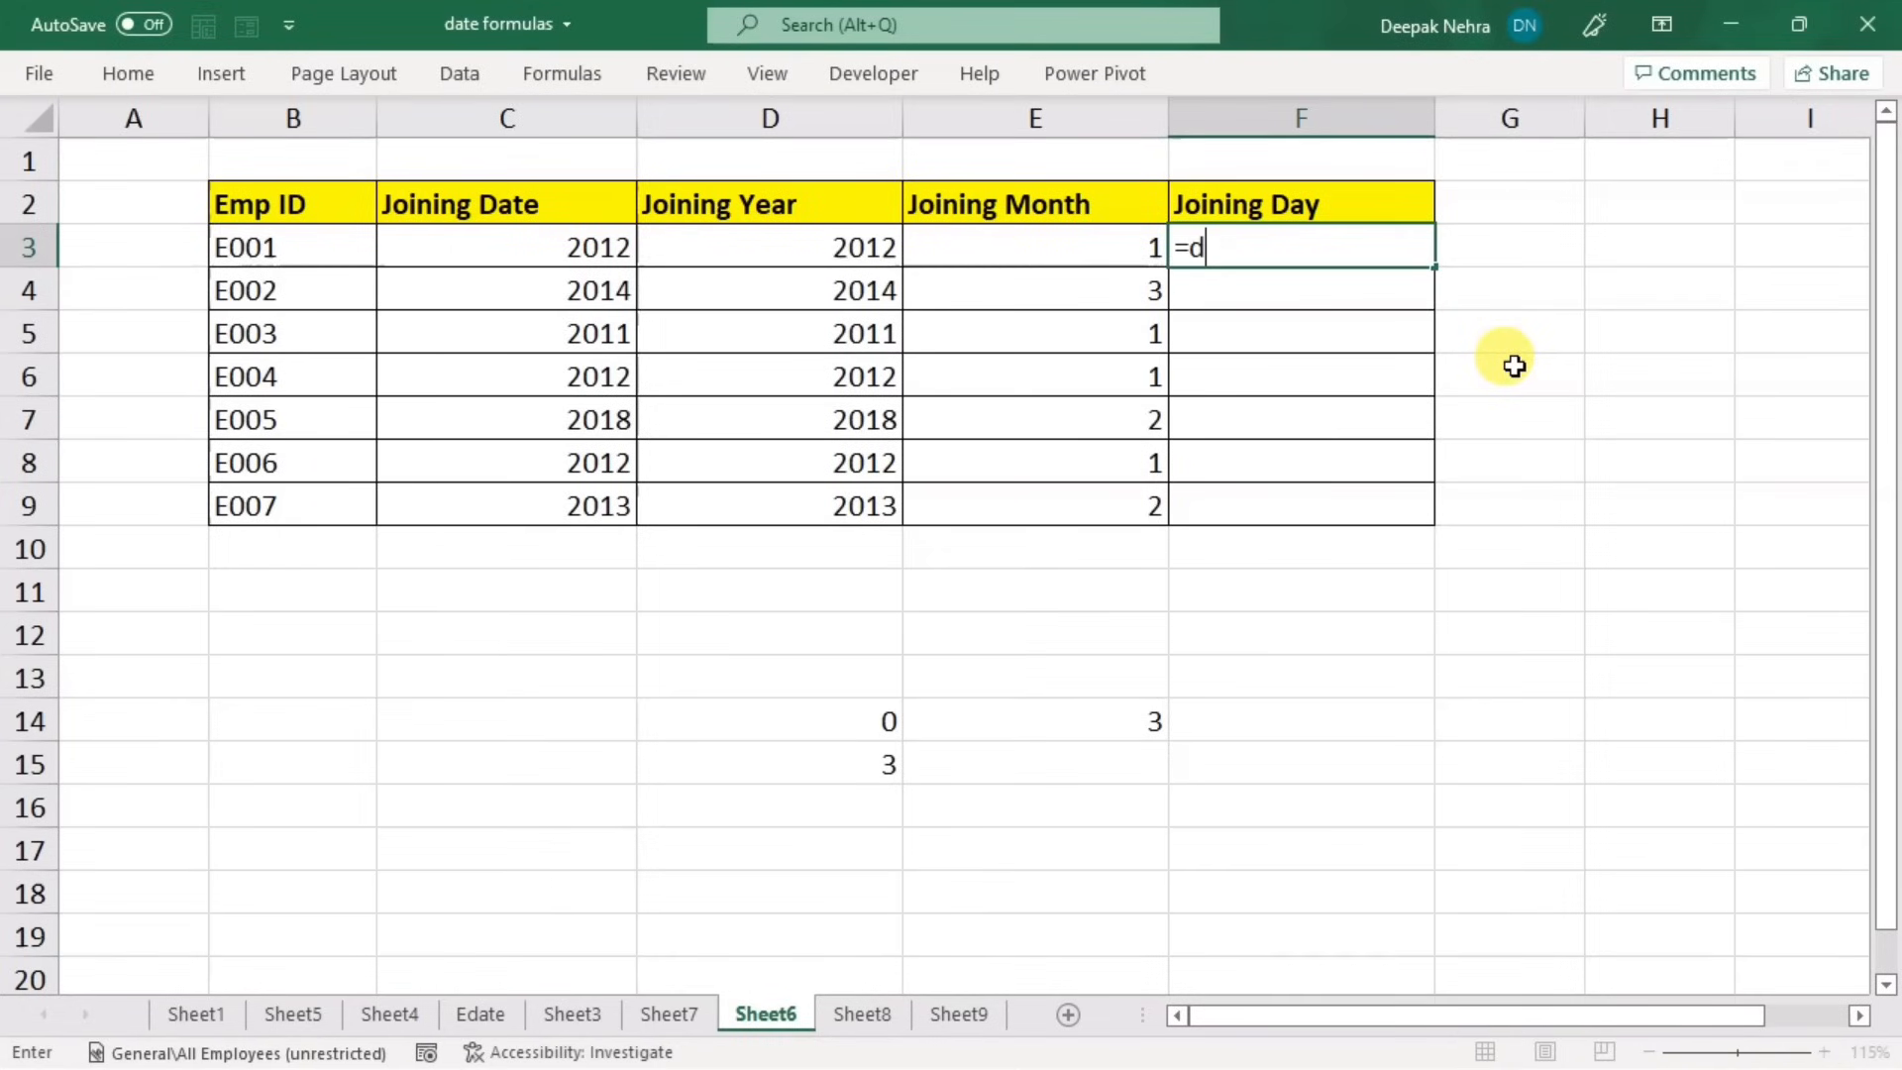
text(ay)
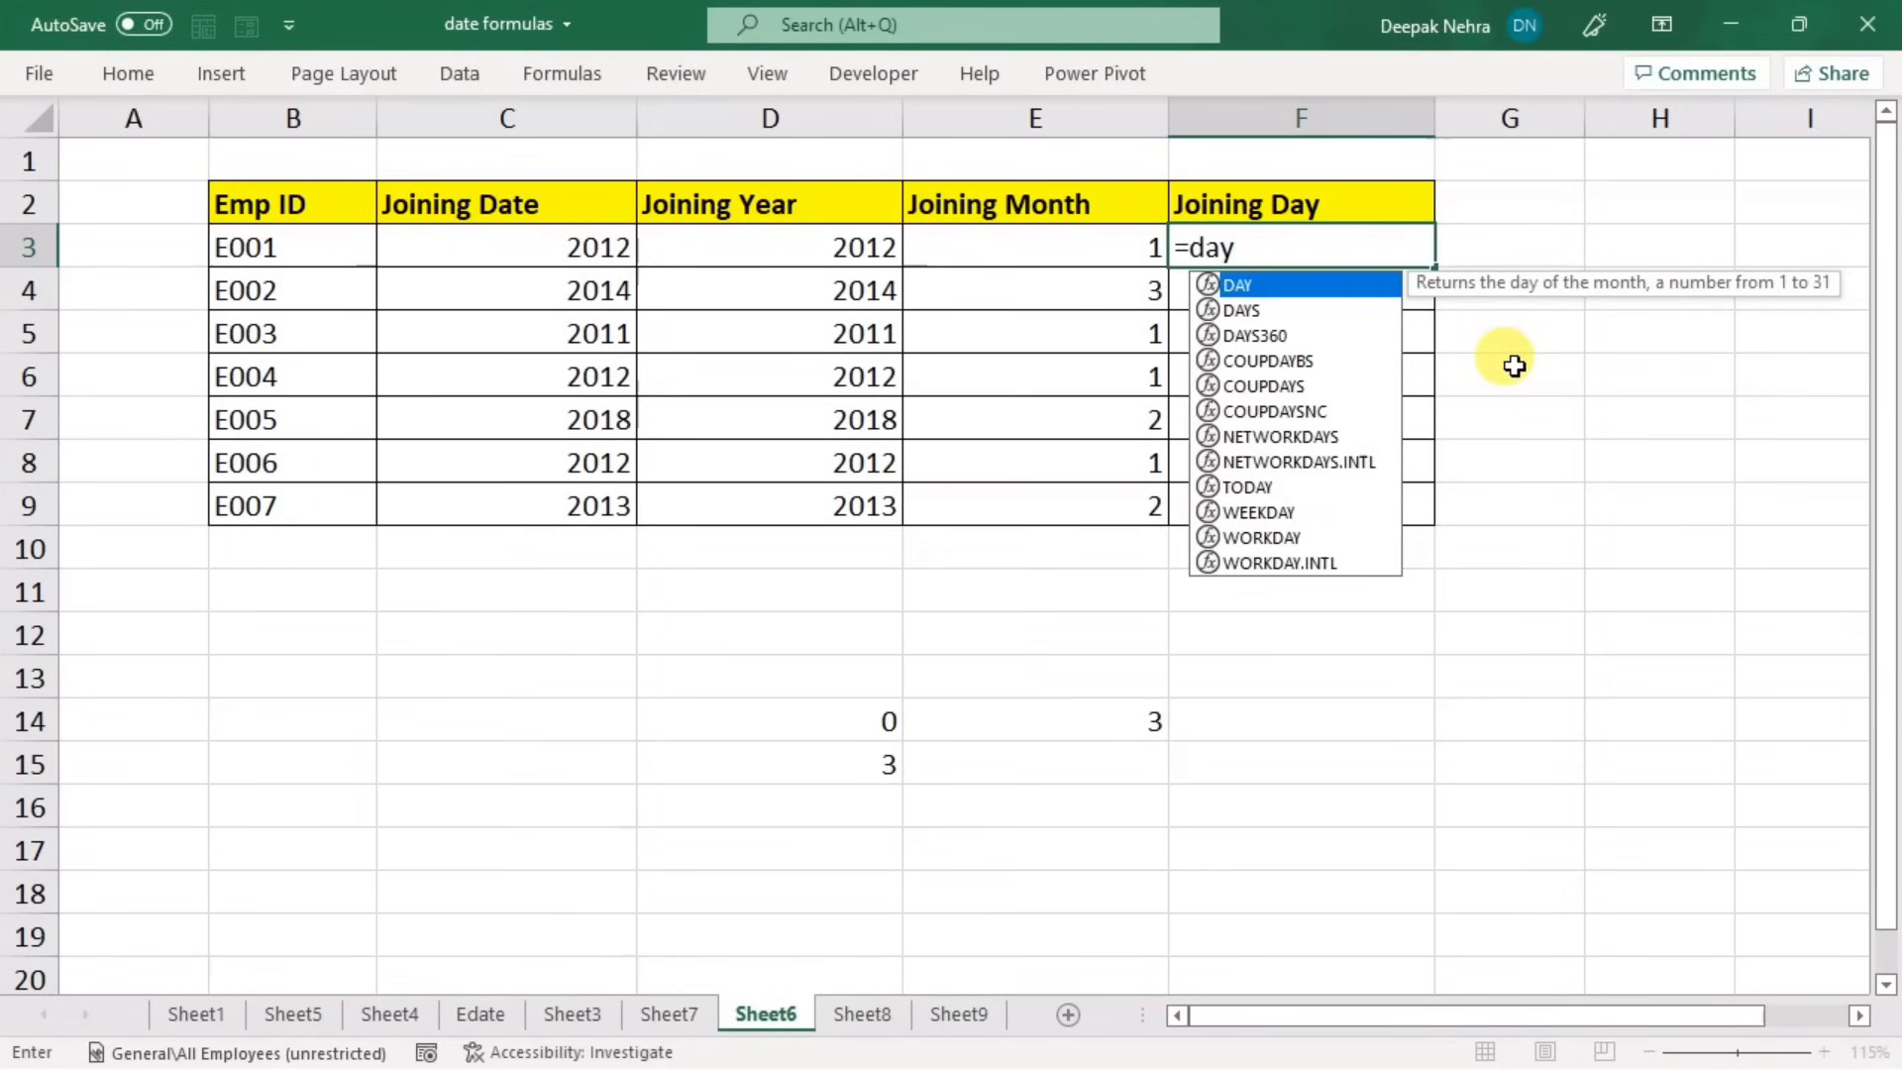
key(Tab)
click(577, 247)
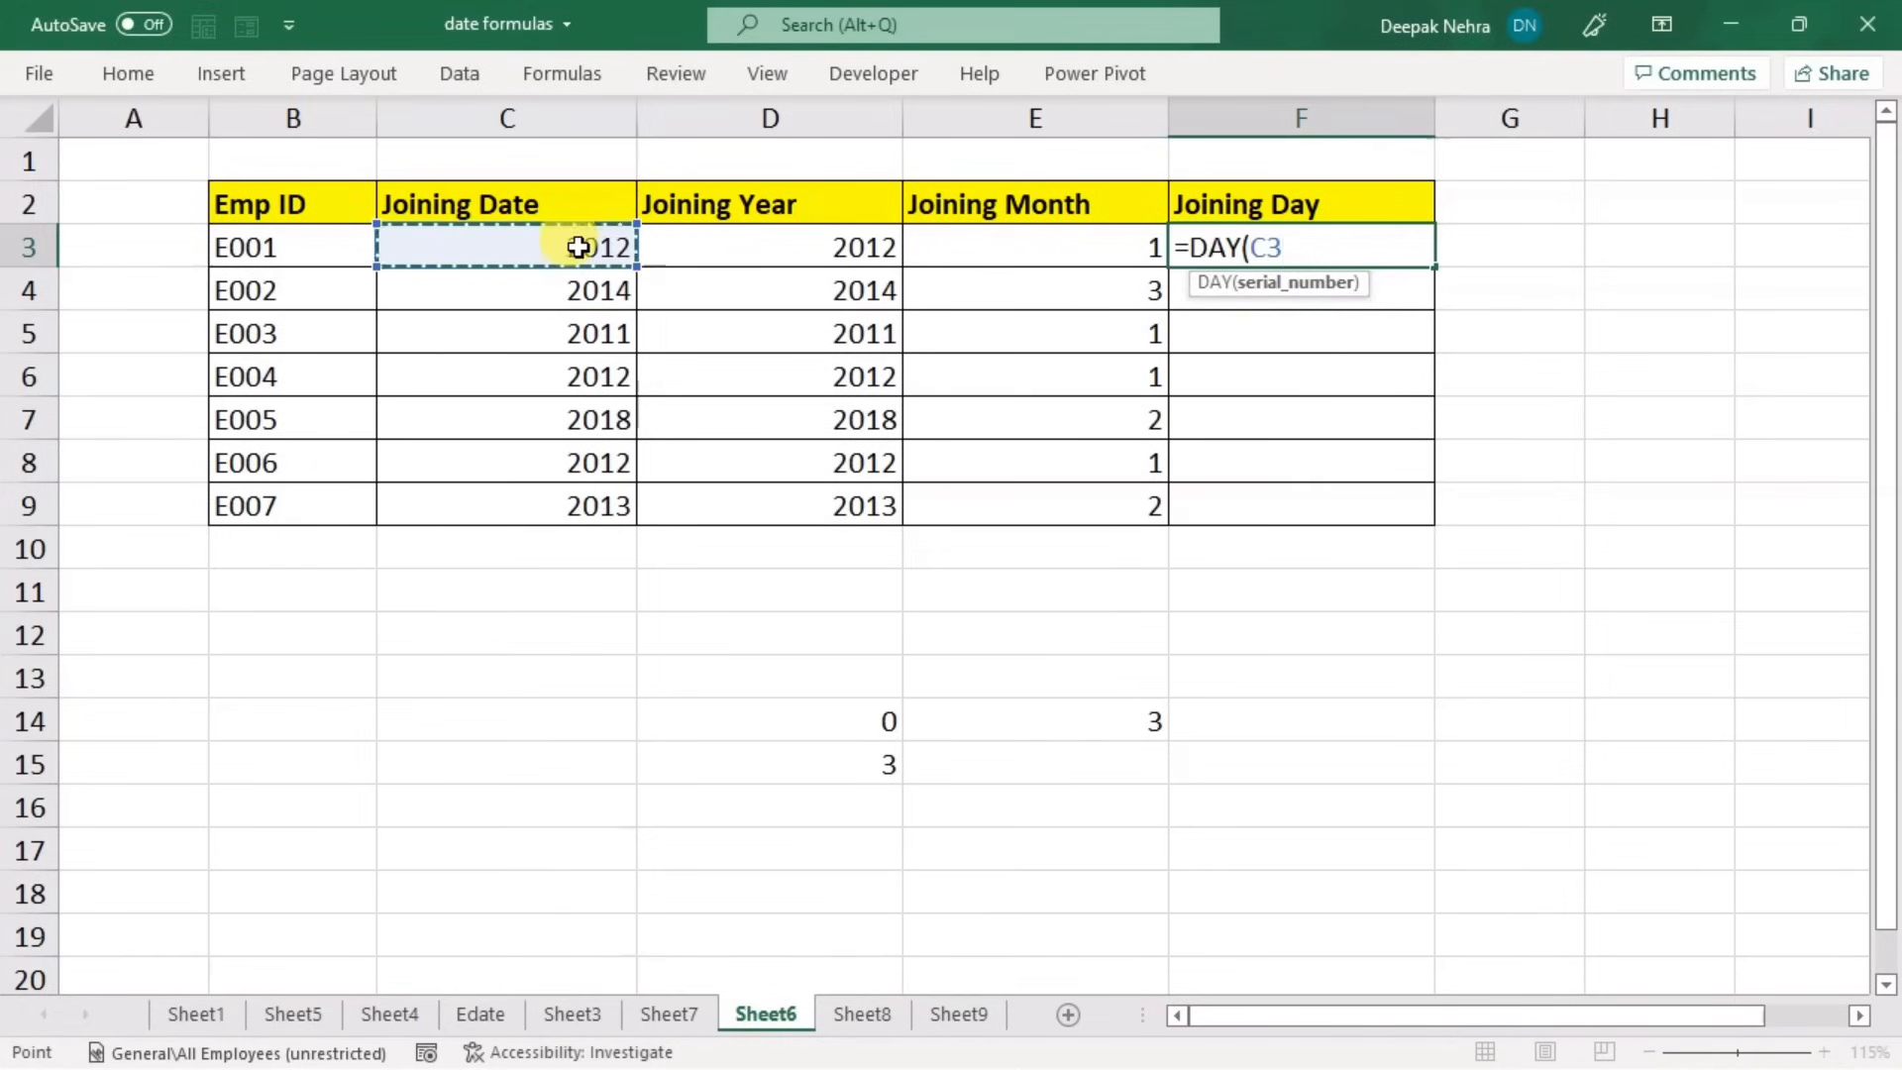
key(Return)
- Fill the DAY formula from F3 down through F9 and check the underlying joining date of E004 in C6
click(1417, 255)
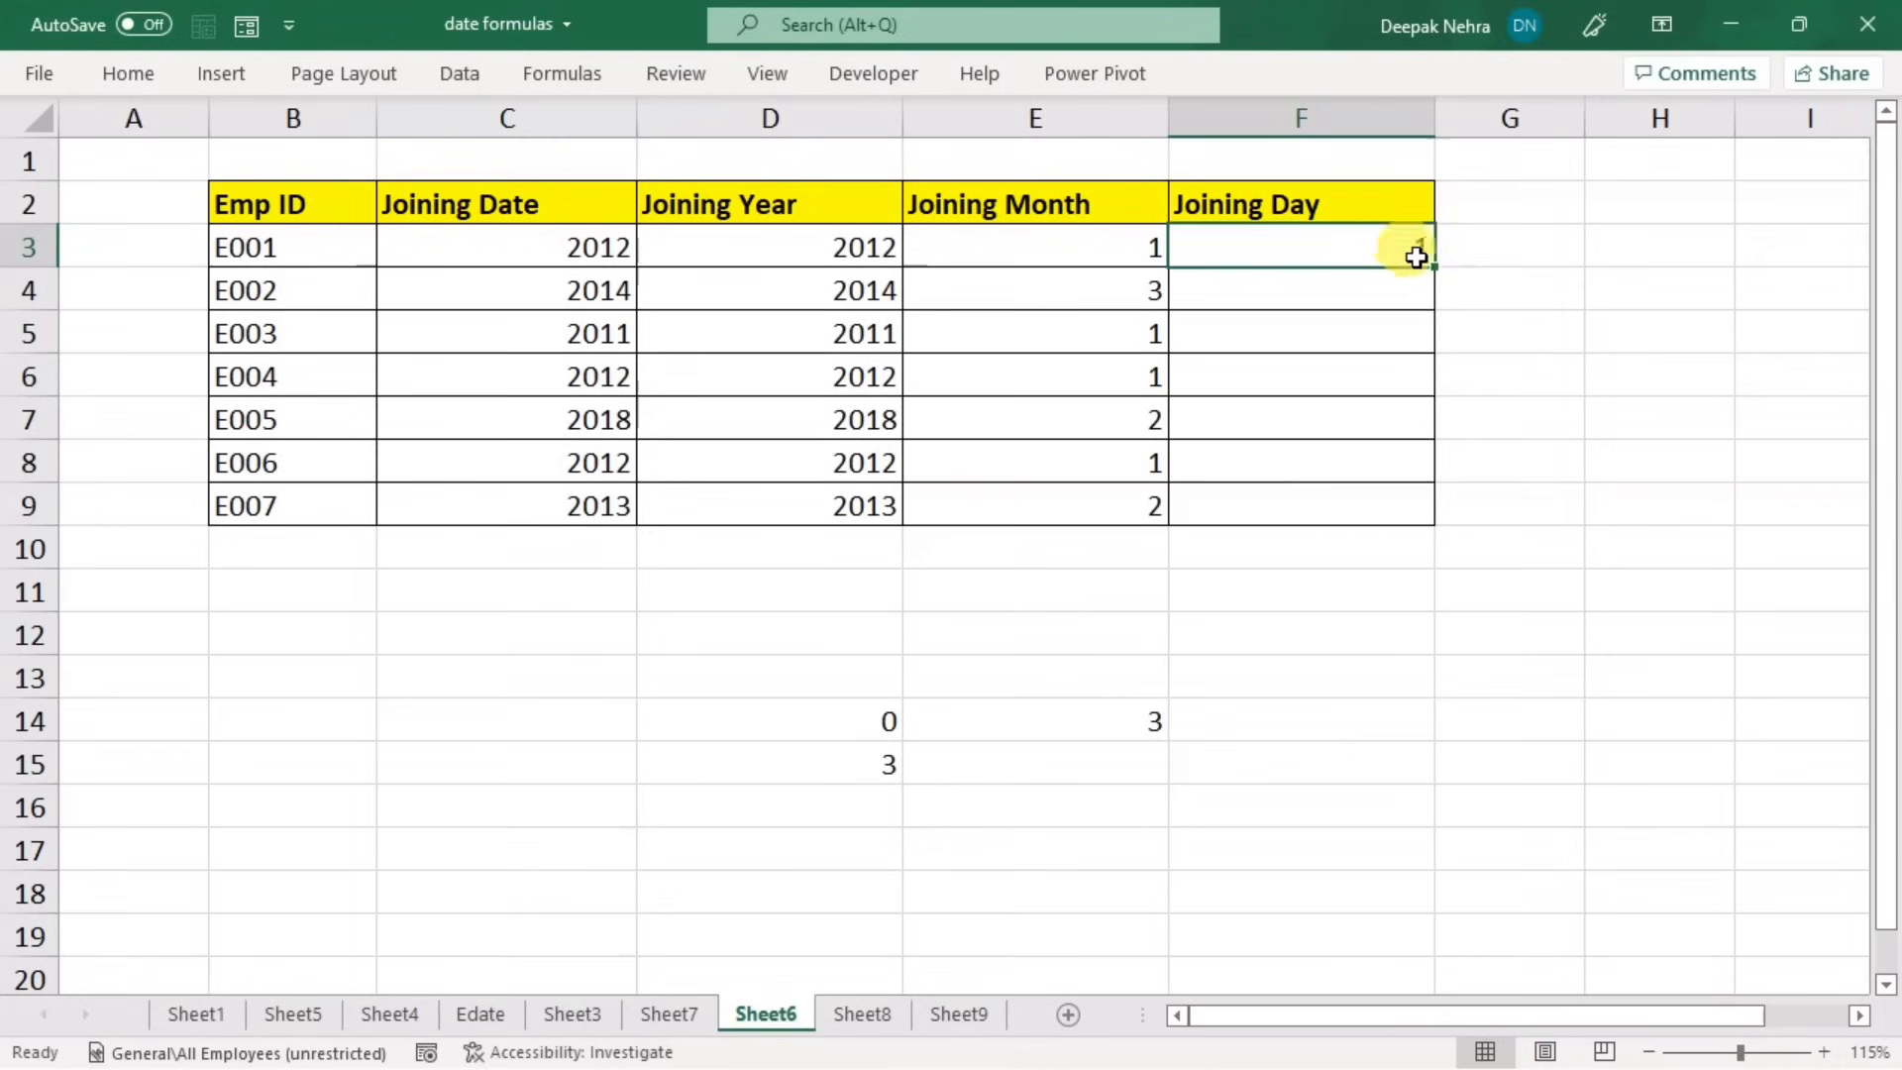
drag(1439, 270, 1439, 522)
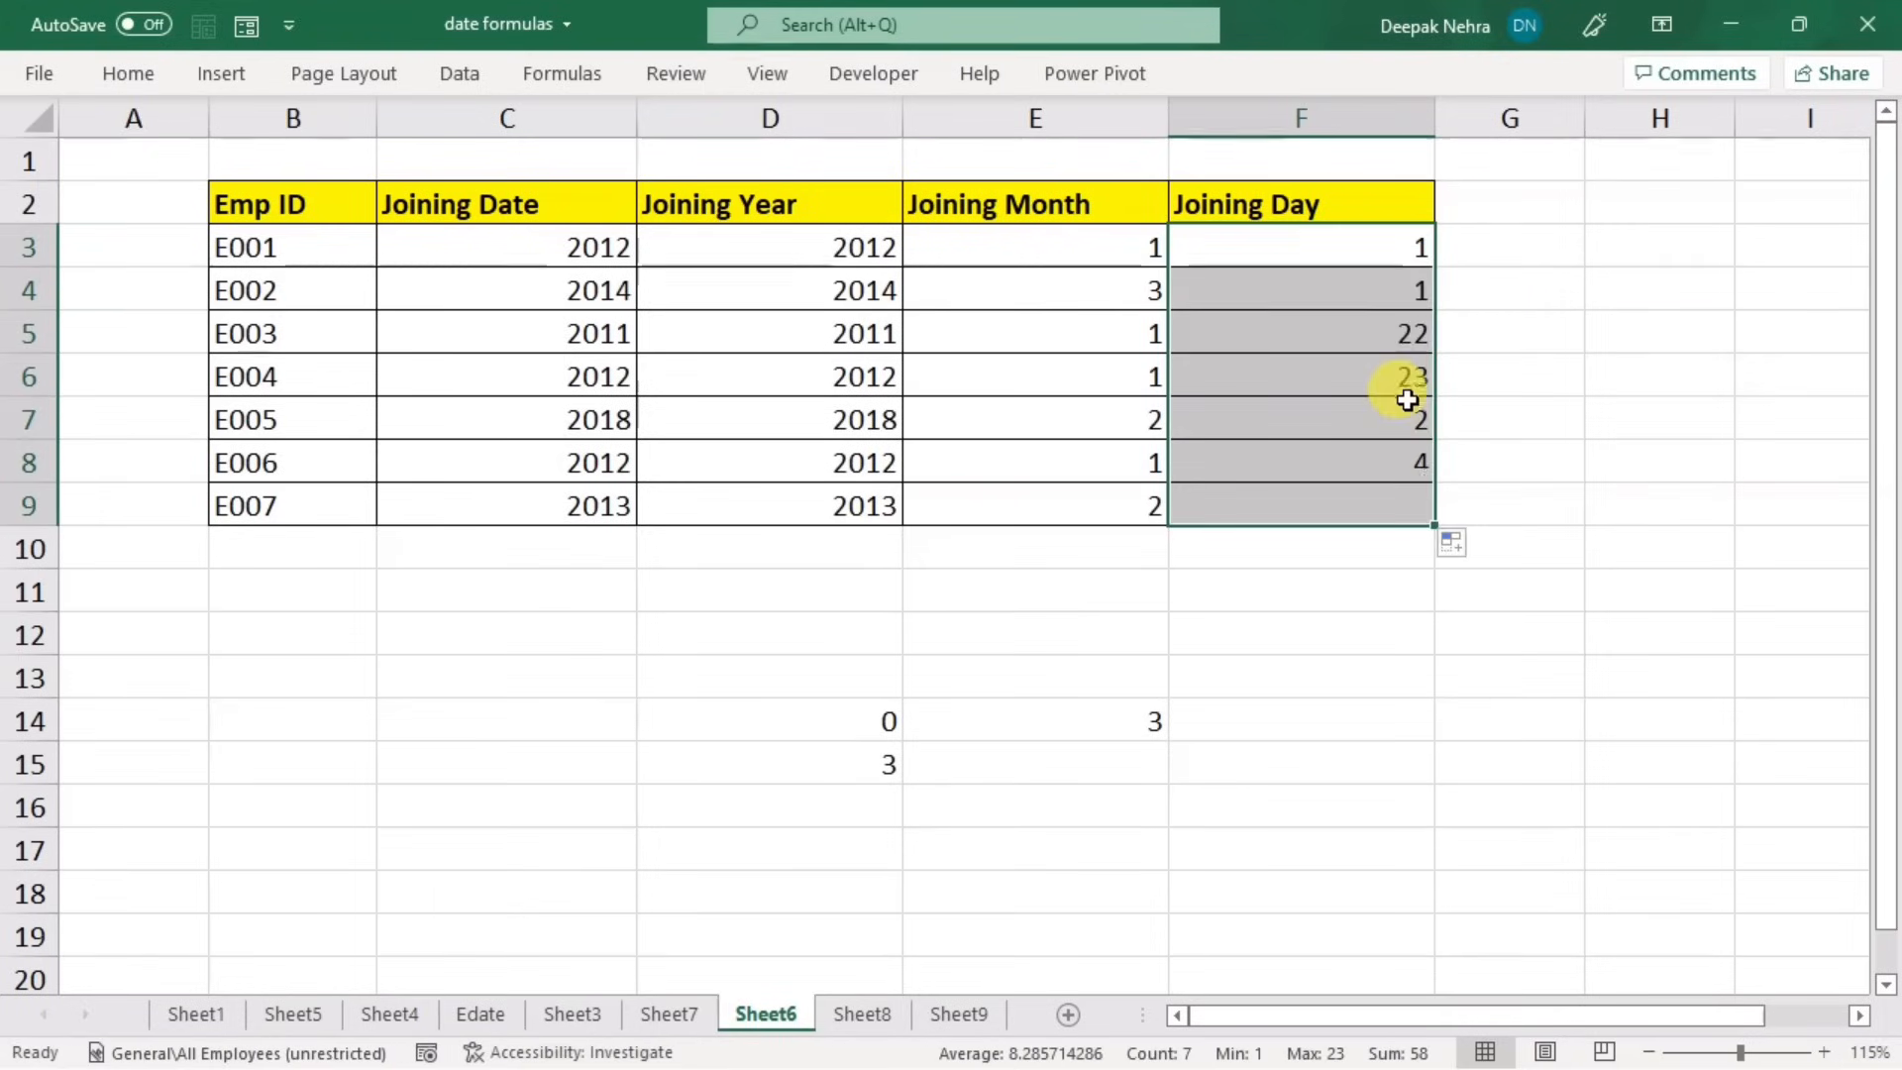
double_click(481, 376)
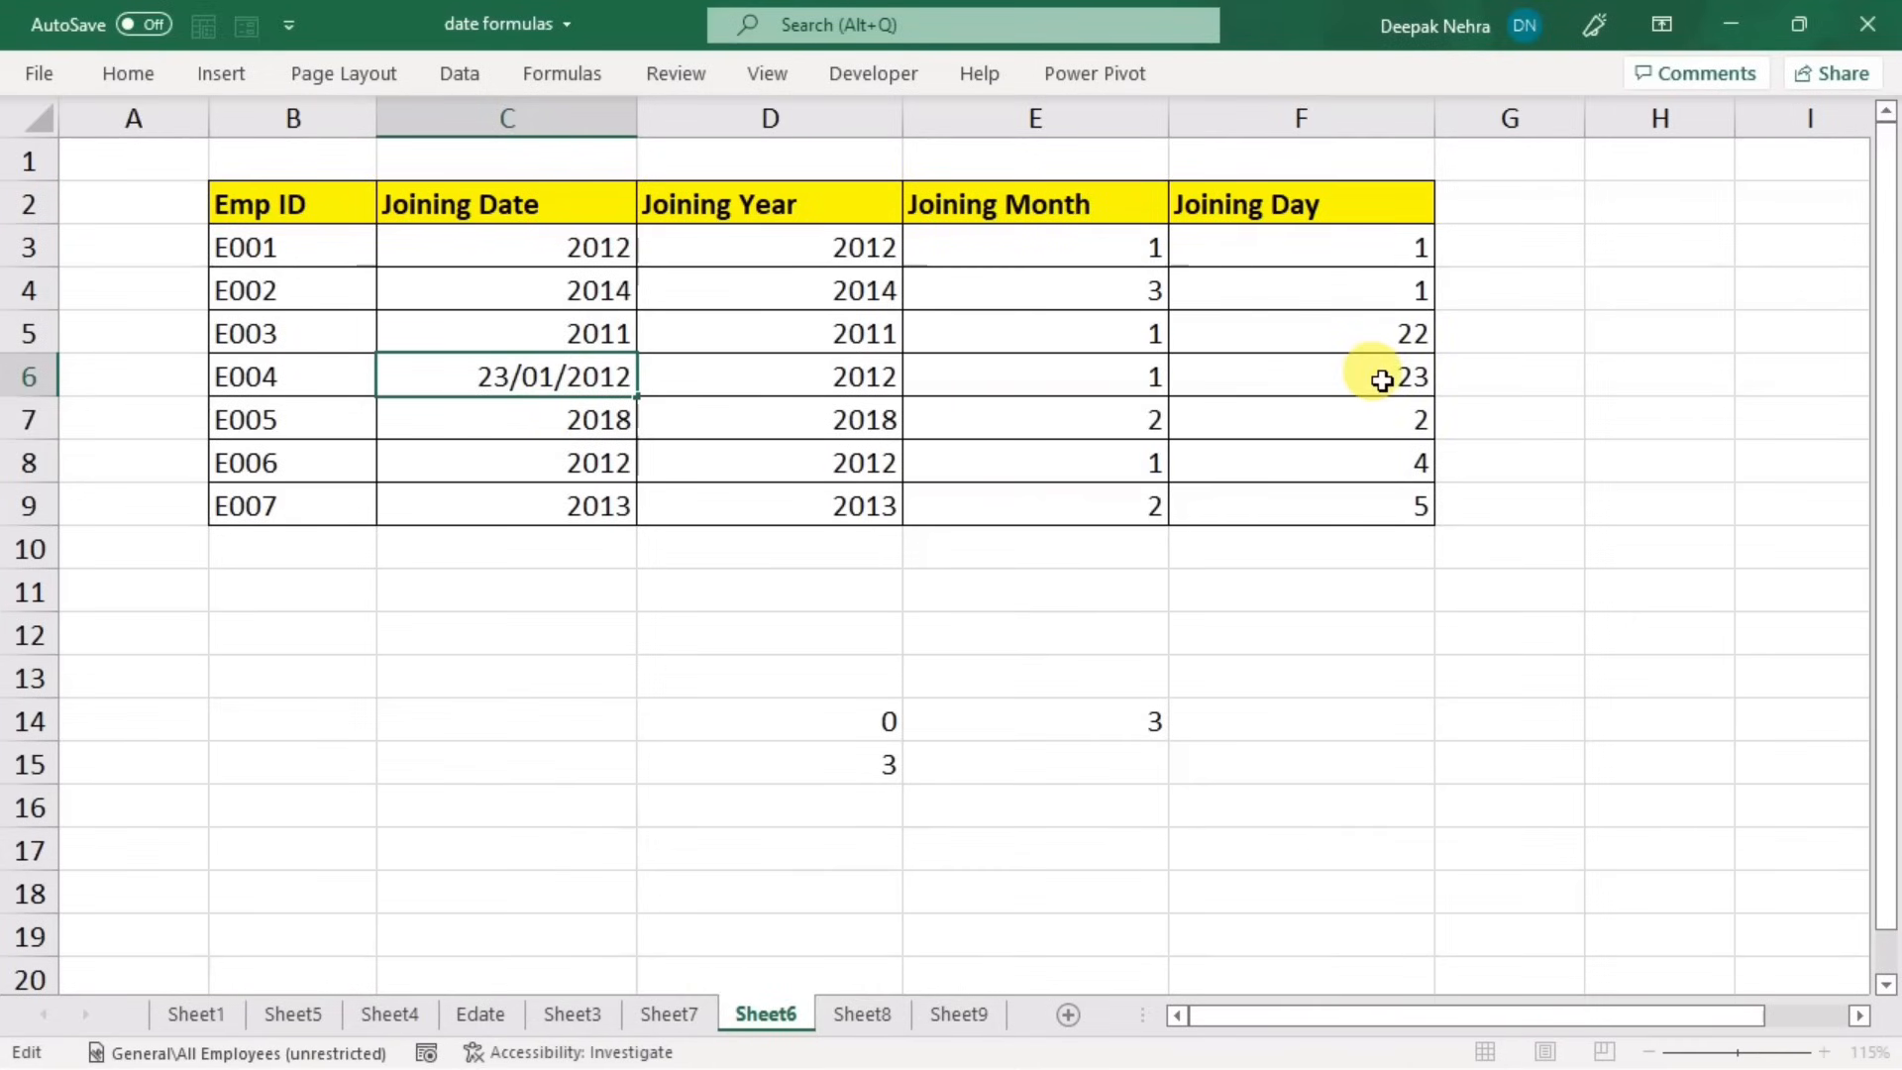
key(Escape)
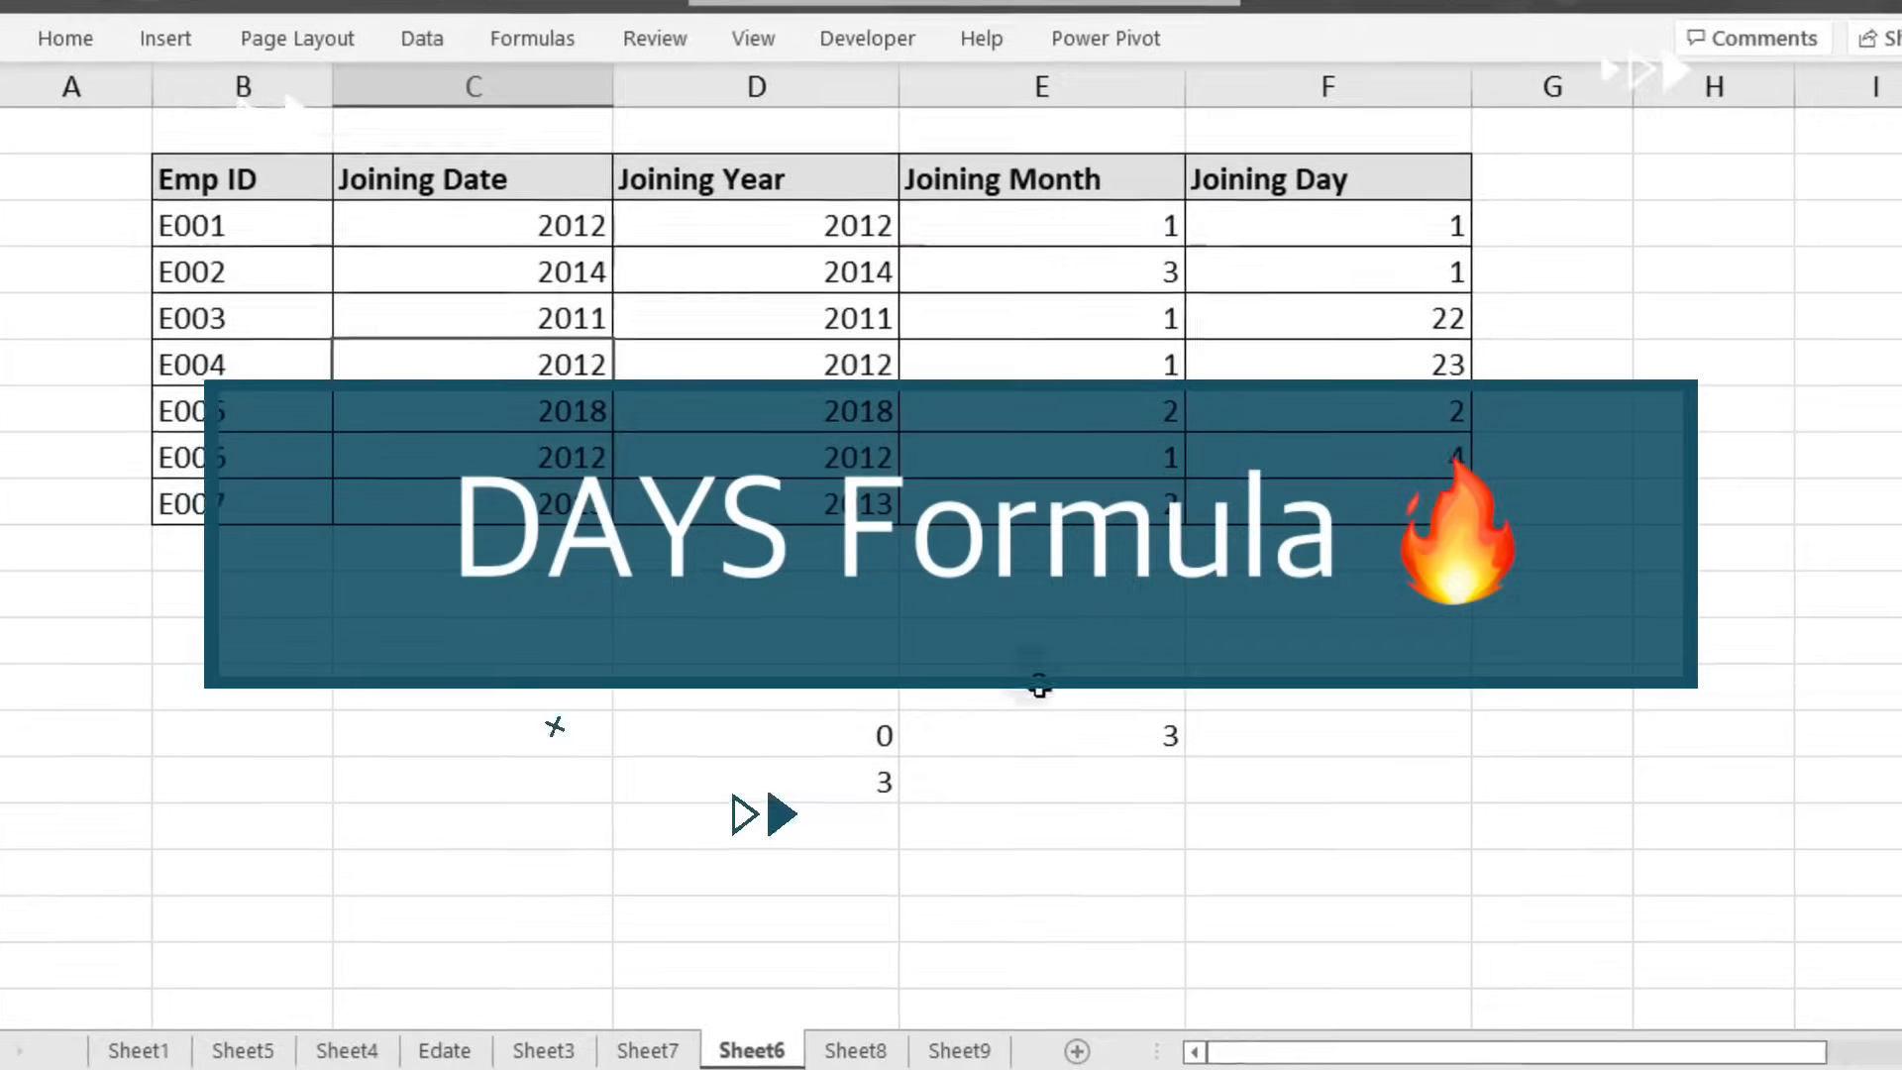
- Switch to Sheet8 and review the start and end dates of Task 1 beside its Total Days cell
click(850, 1048)
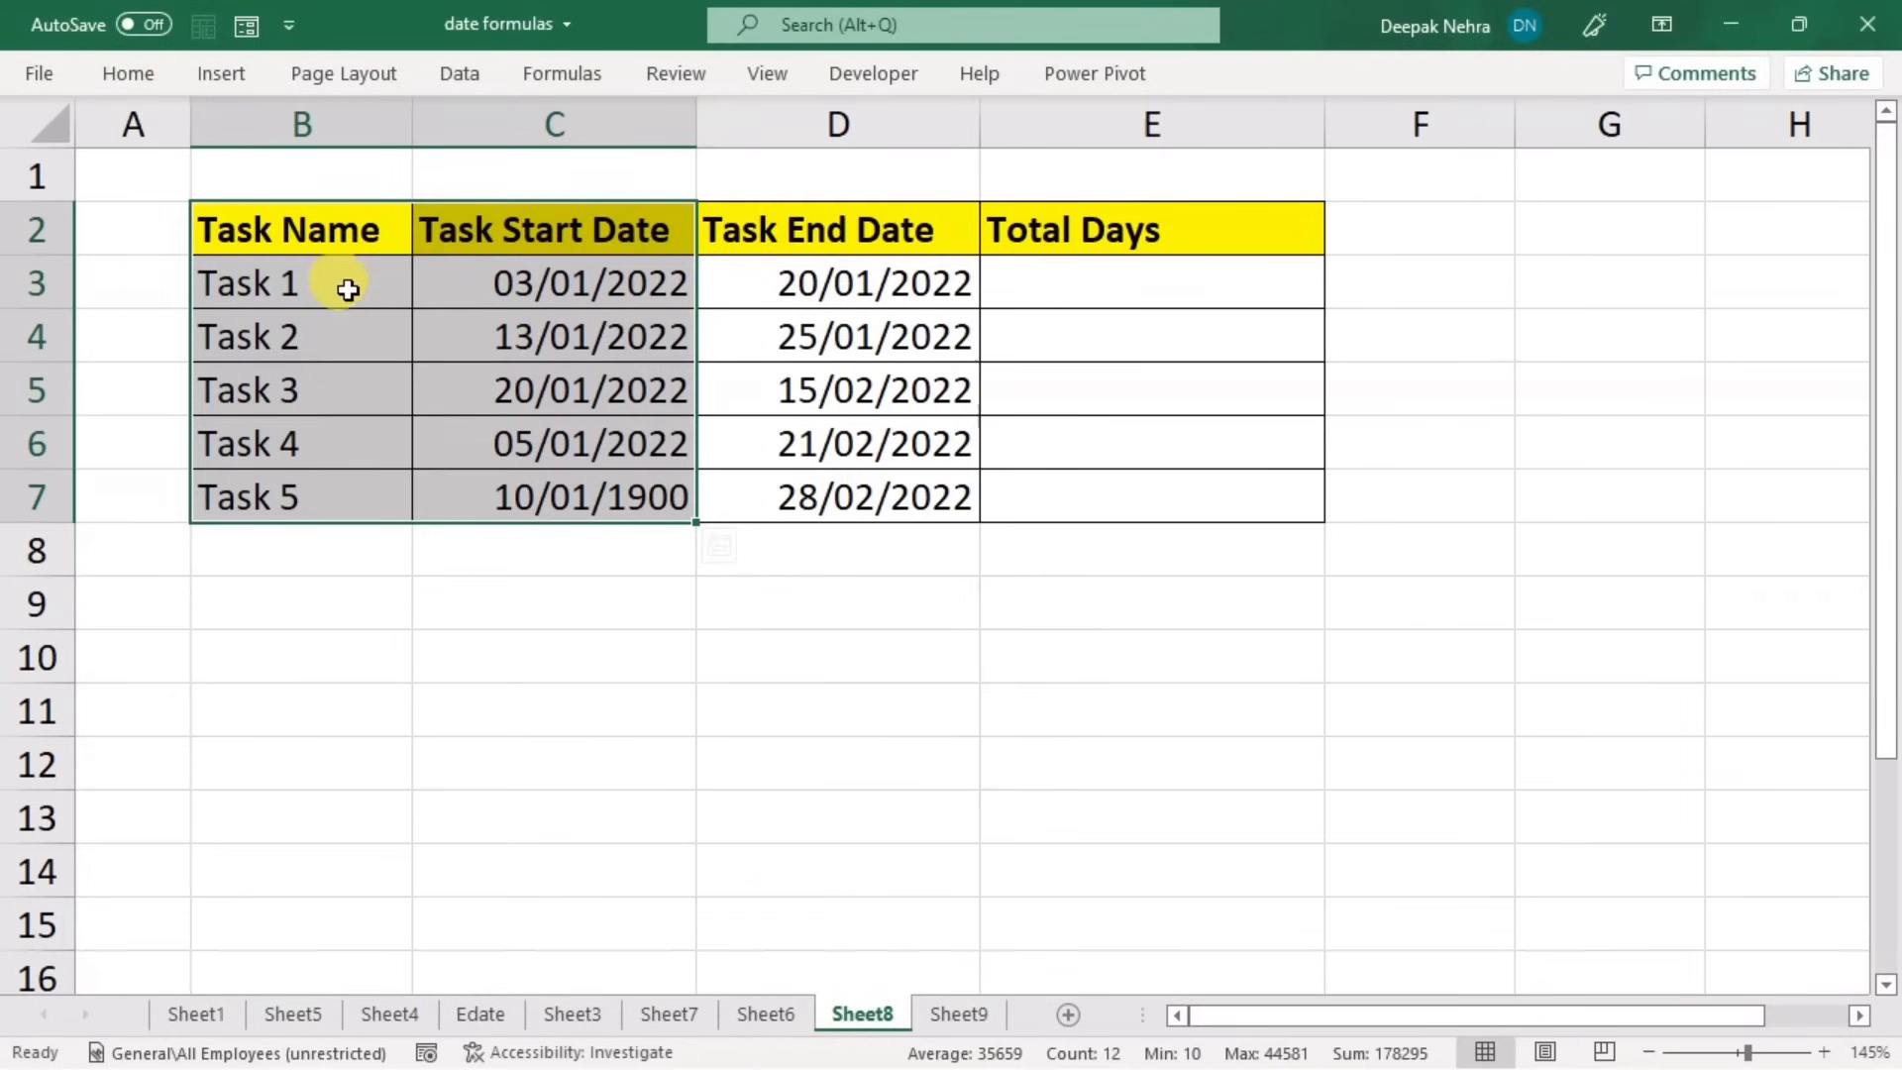
click(496, 302)
click(802, 283)
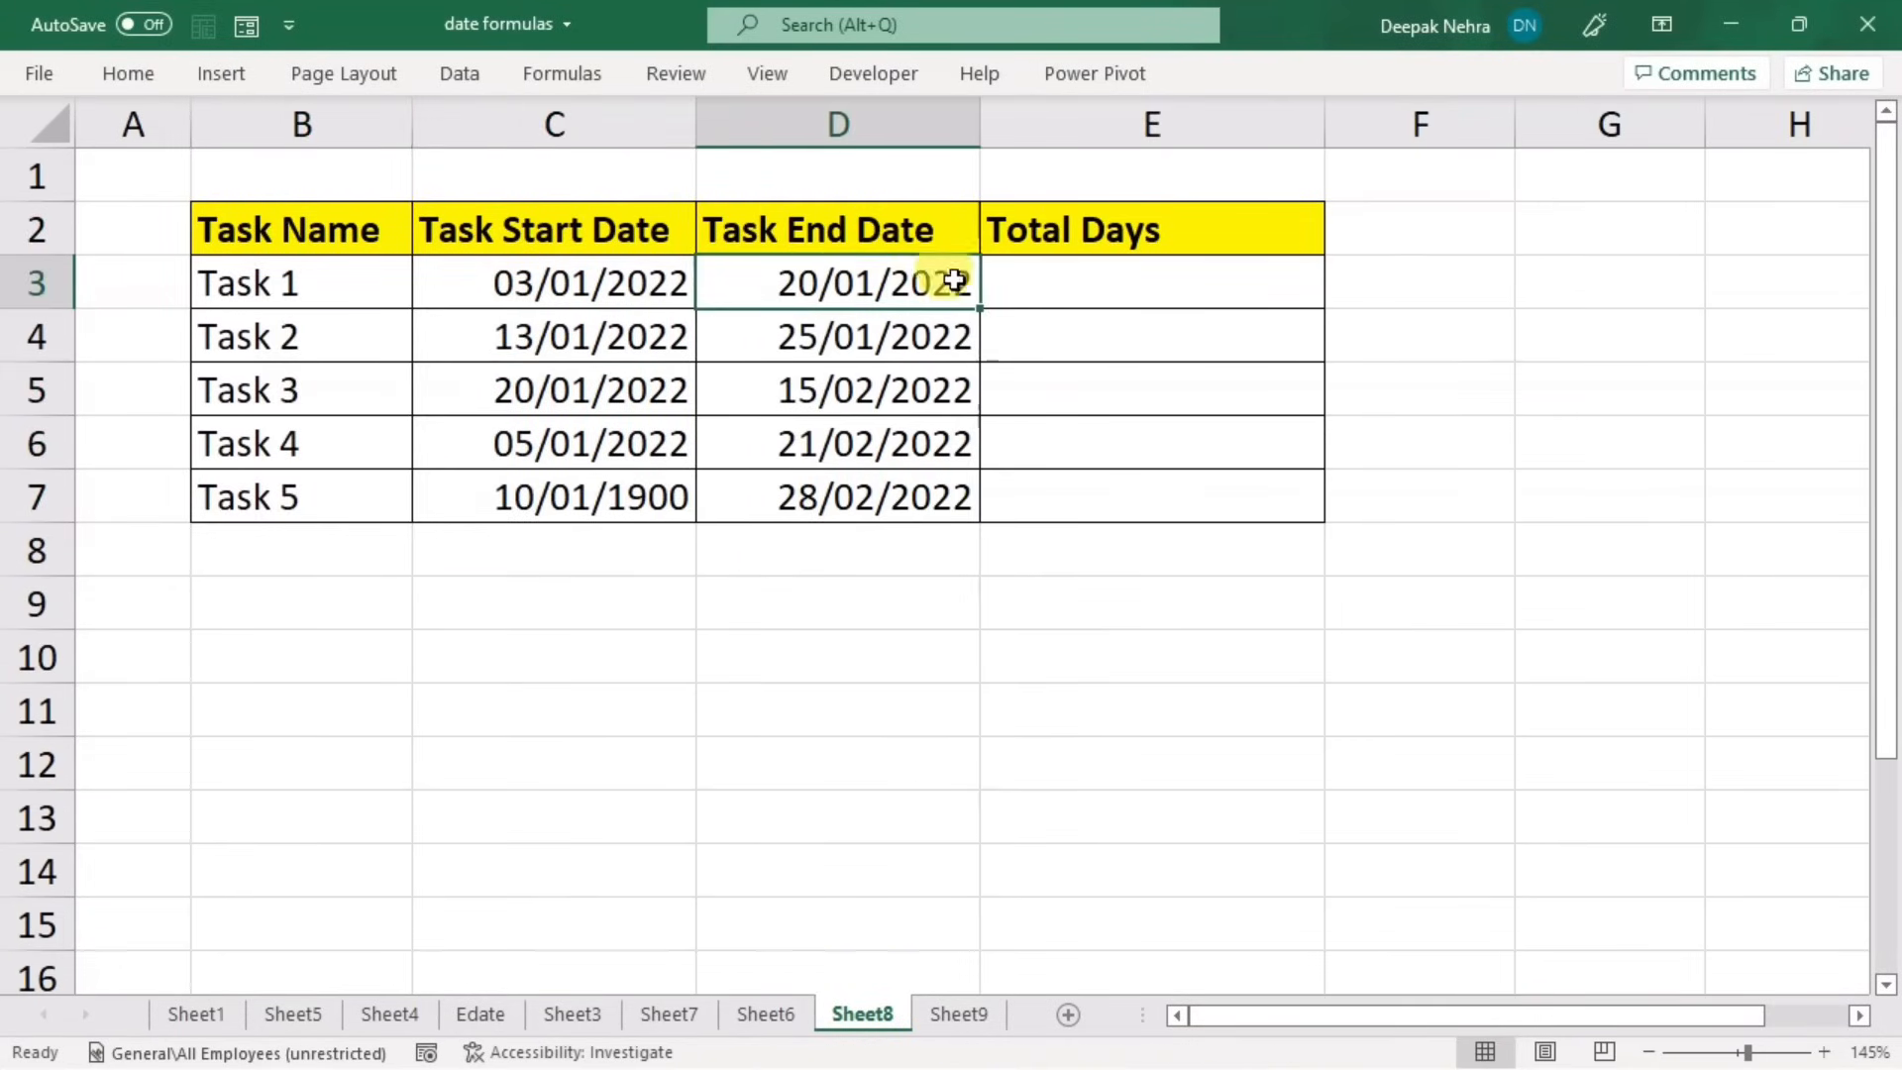
click(1109, 274)
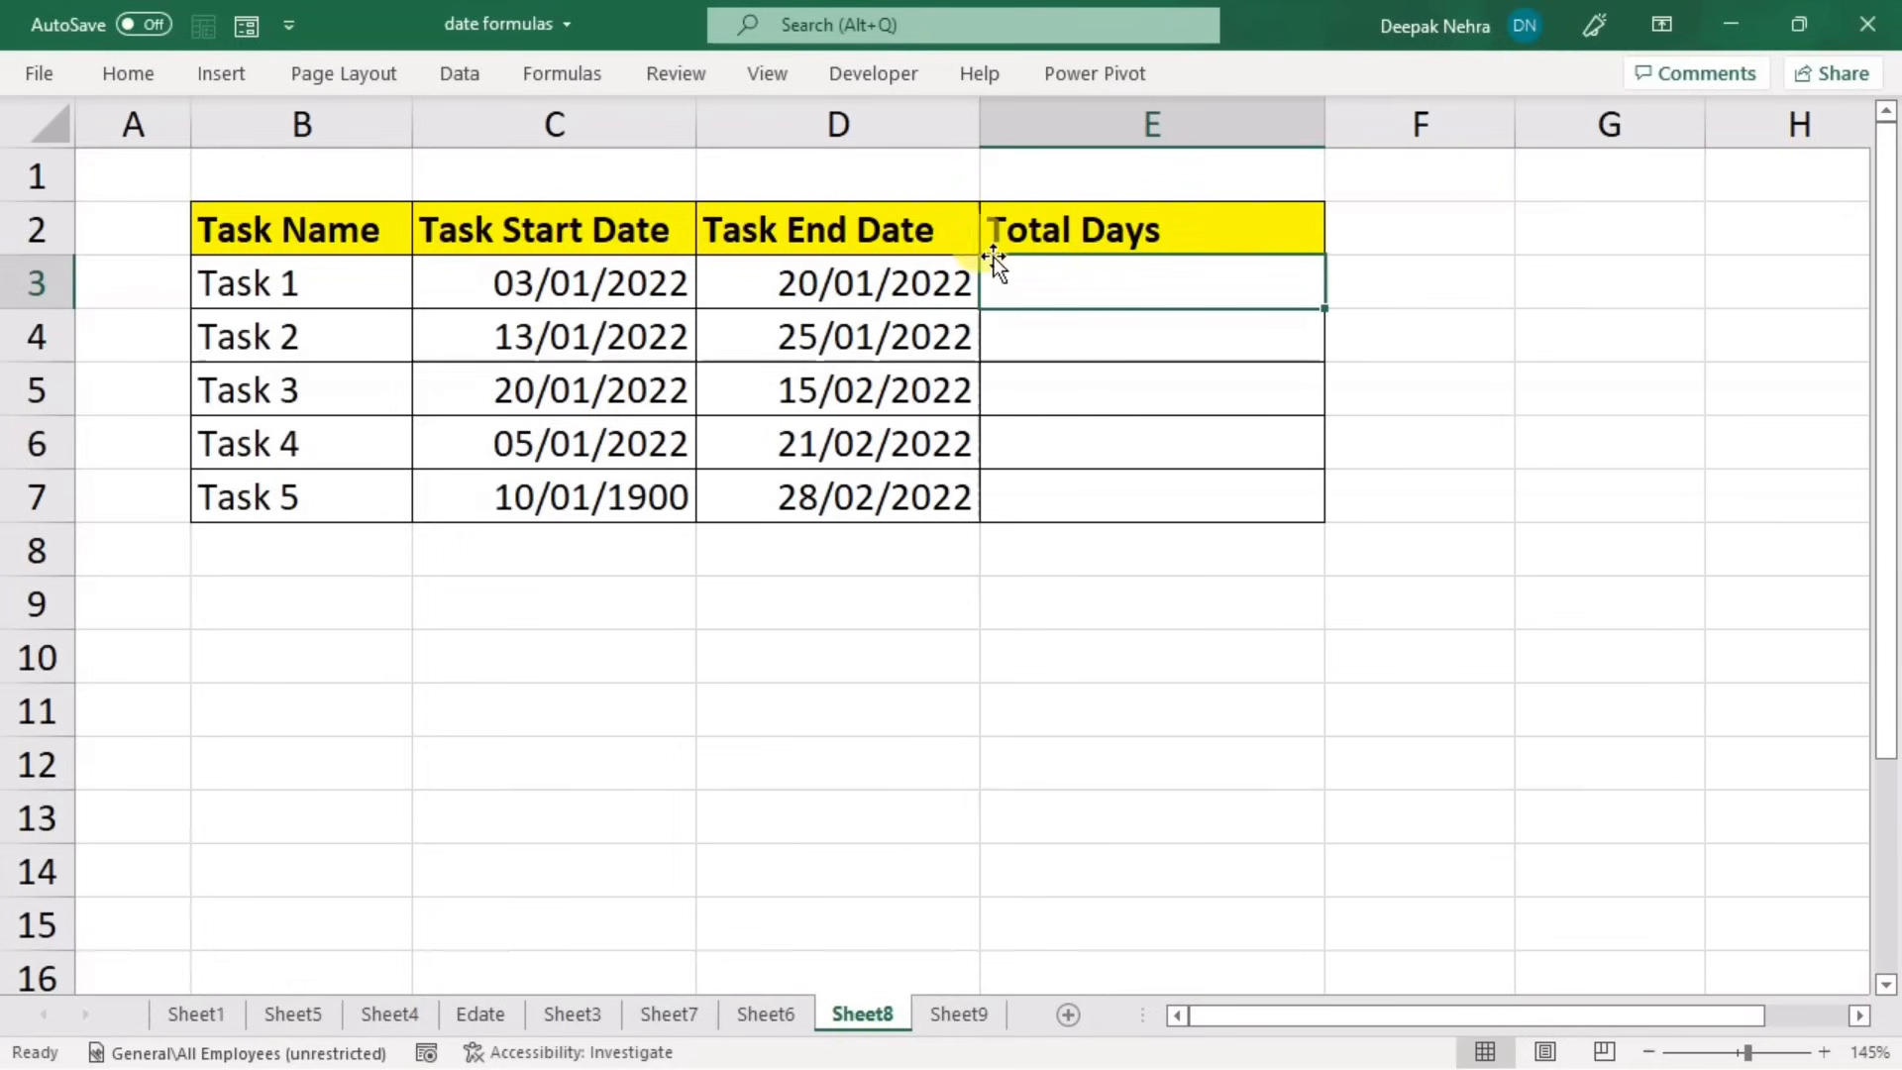
click(624, 284)
click(734, 285)
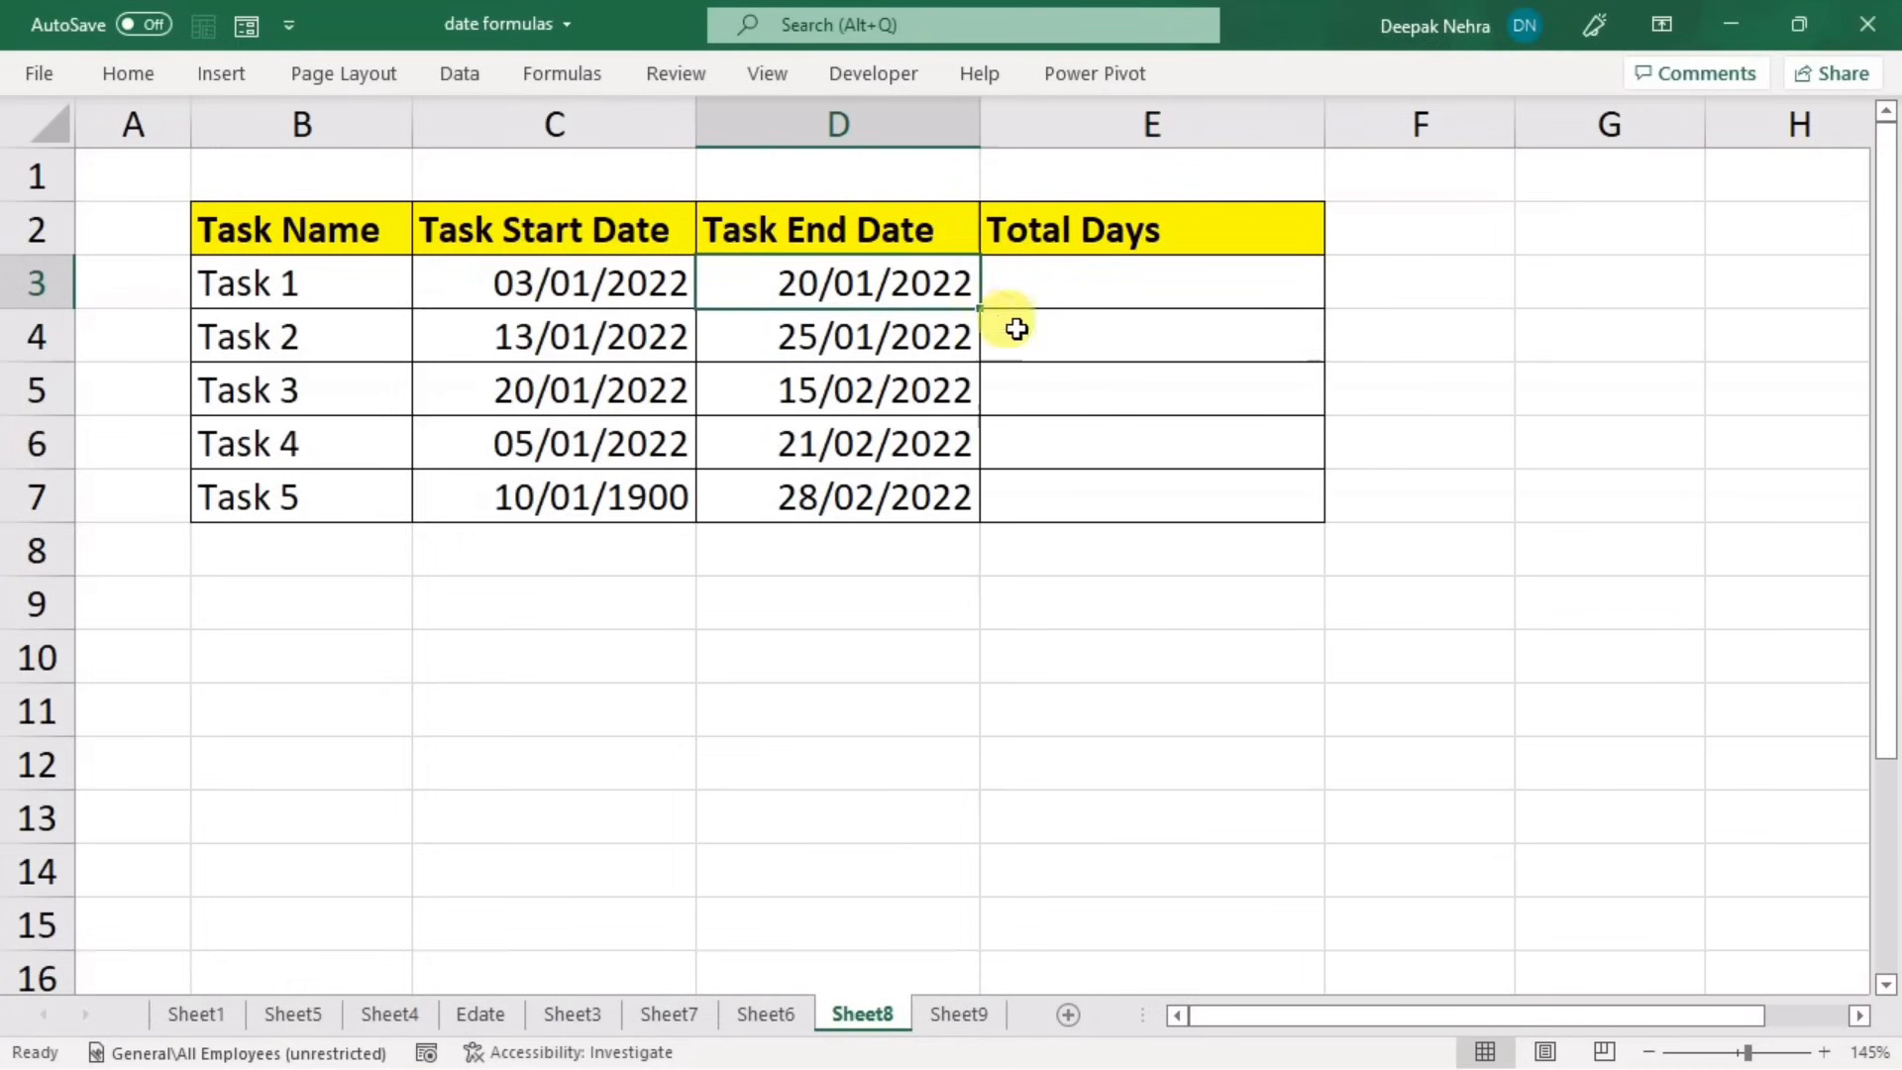
- Calculate the total days of Task 1 in E3 with =DAYS(D3,C3) and fill the formula down through E7
click(1094, 281)
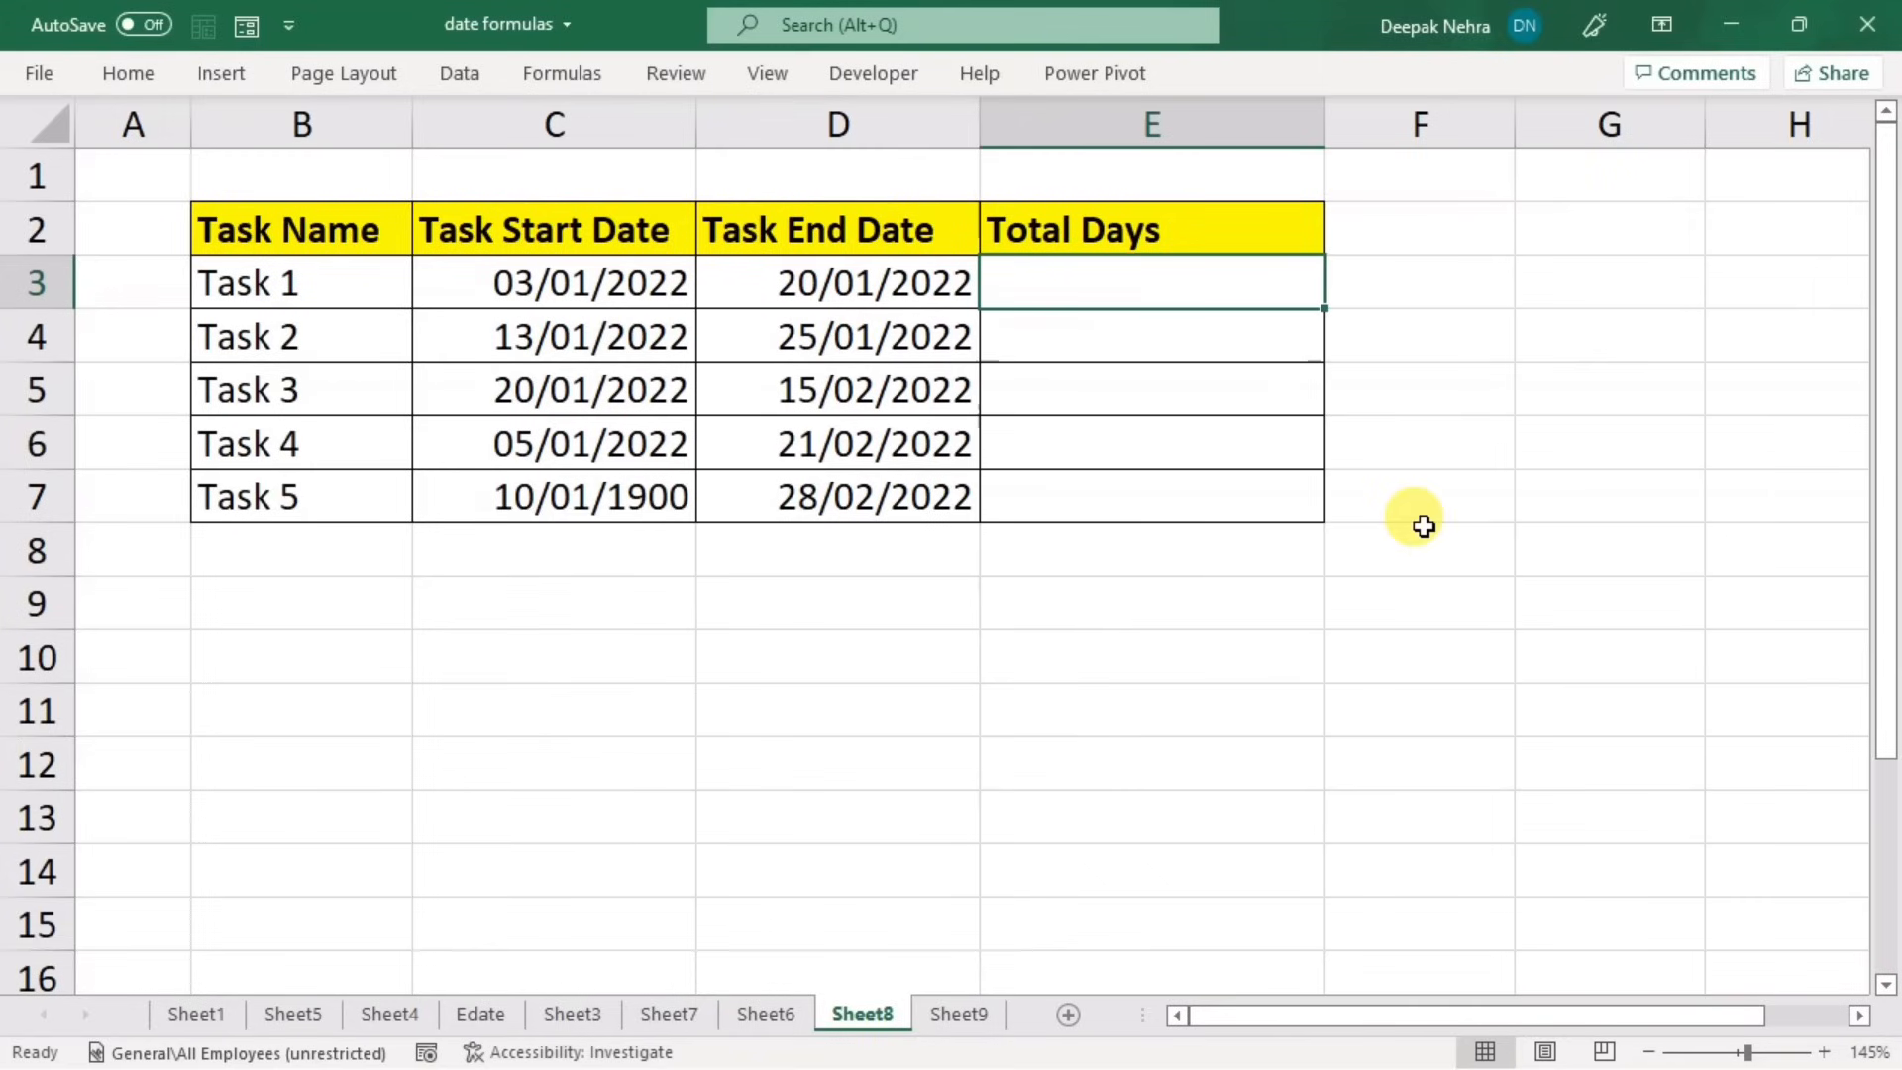
text(=days)
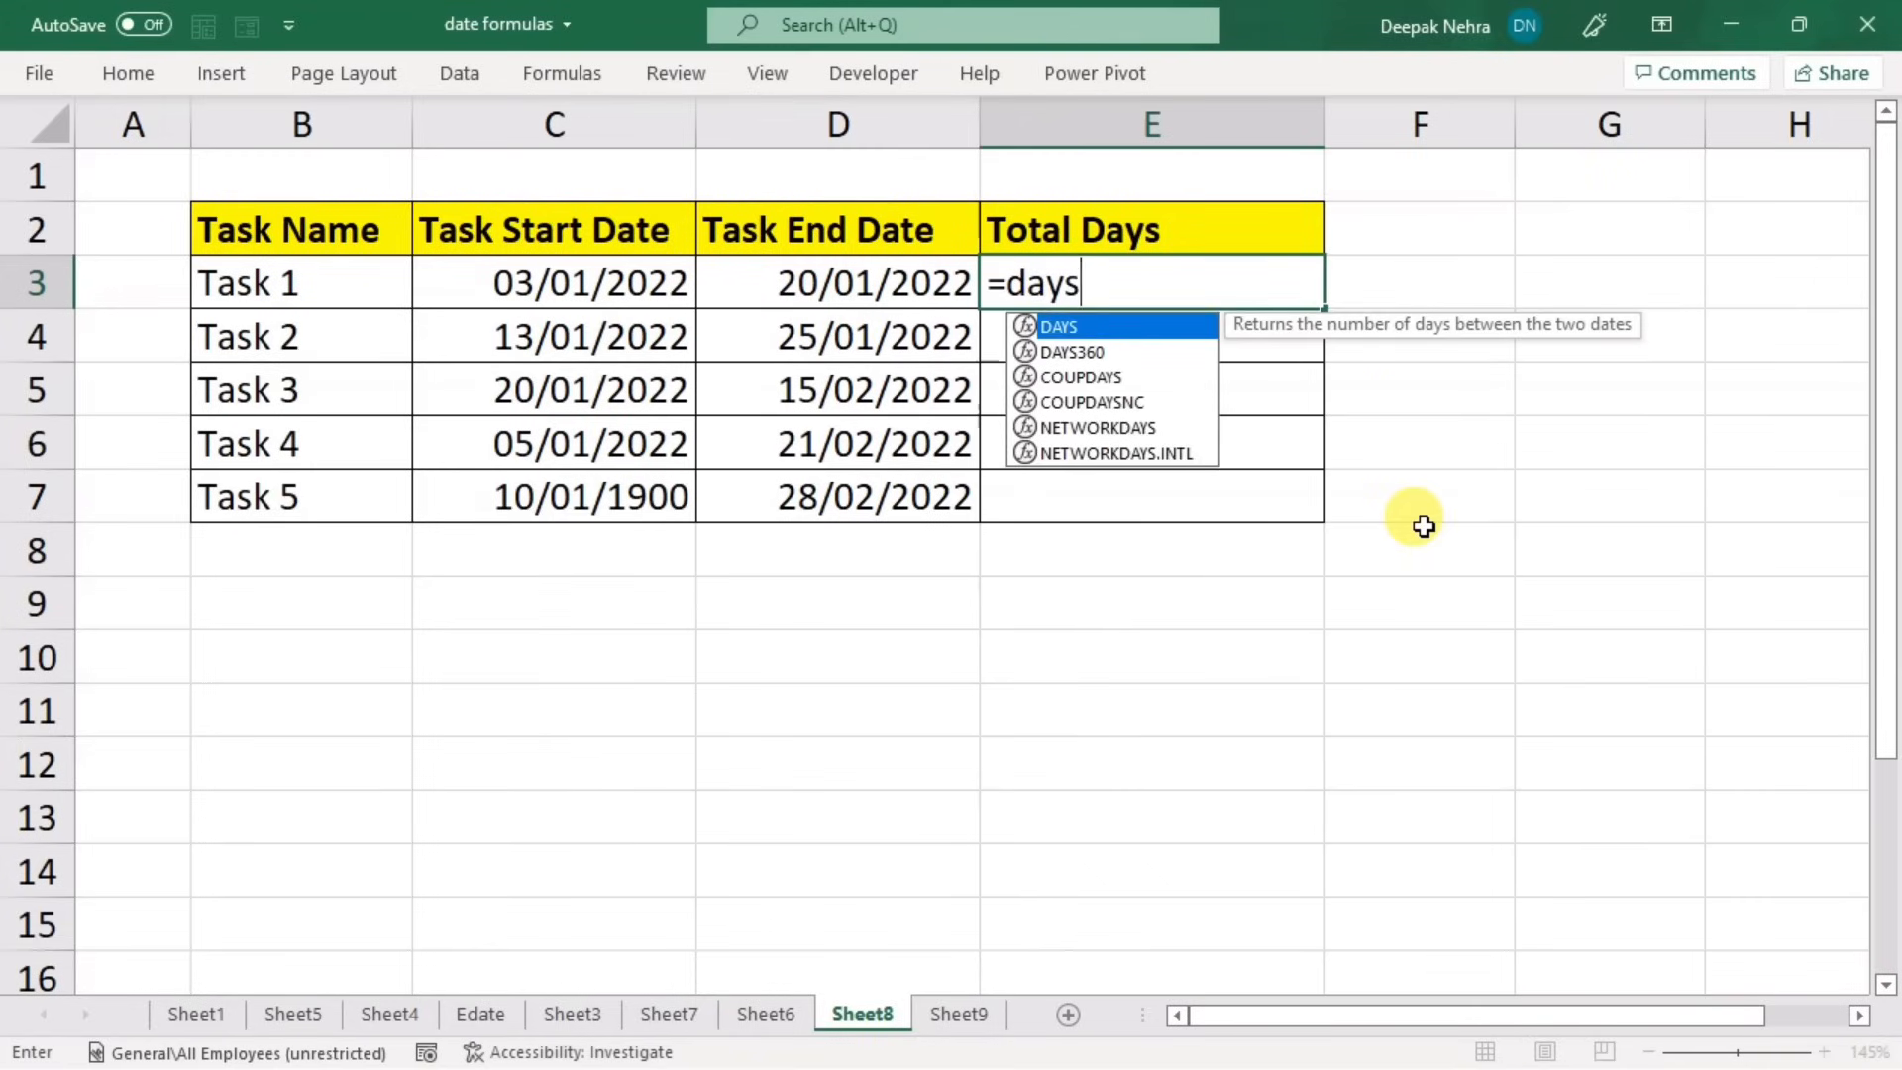
key(Tab)
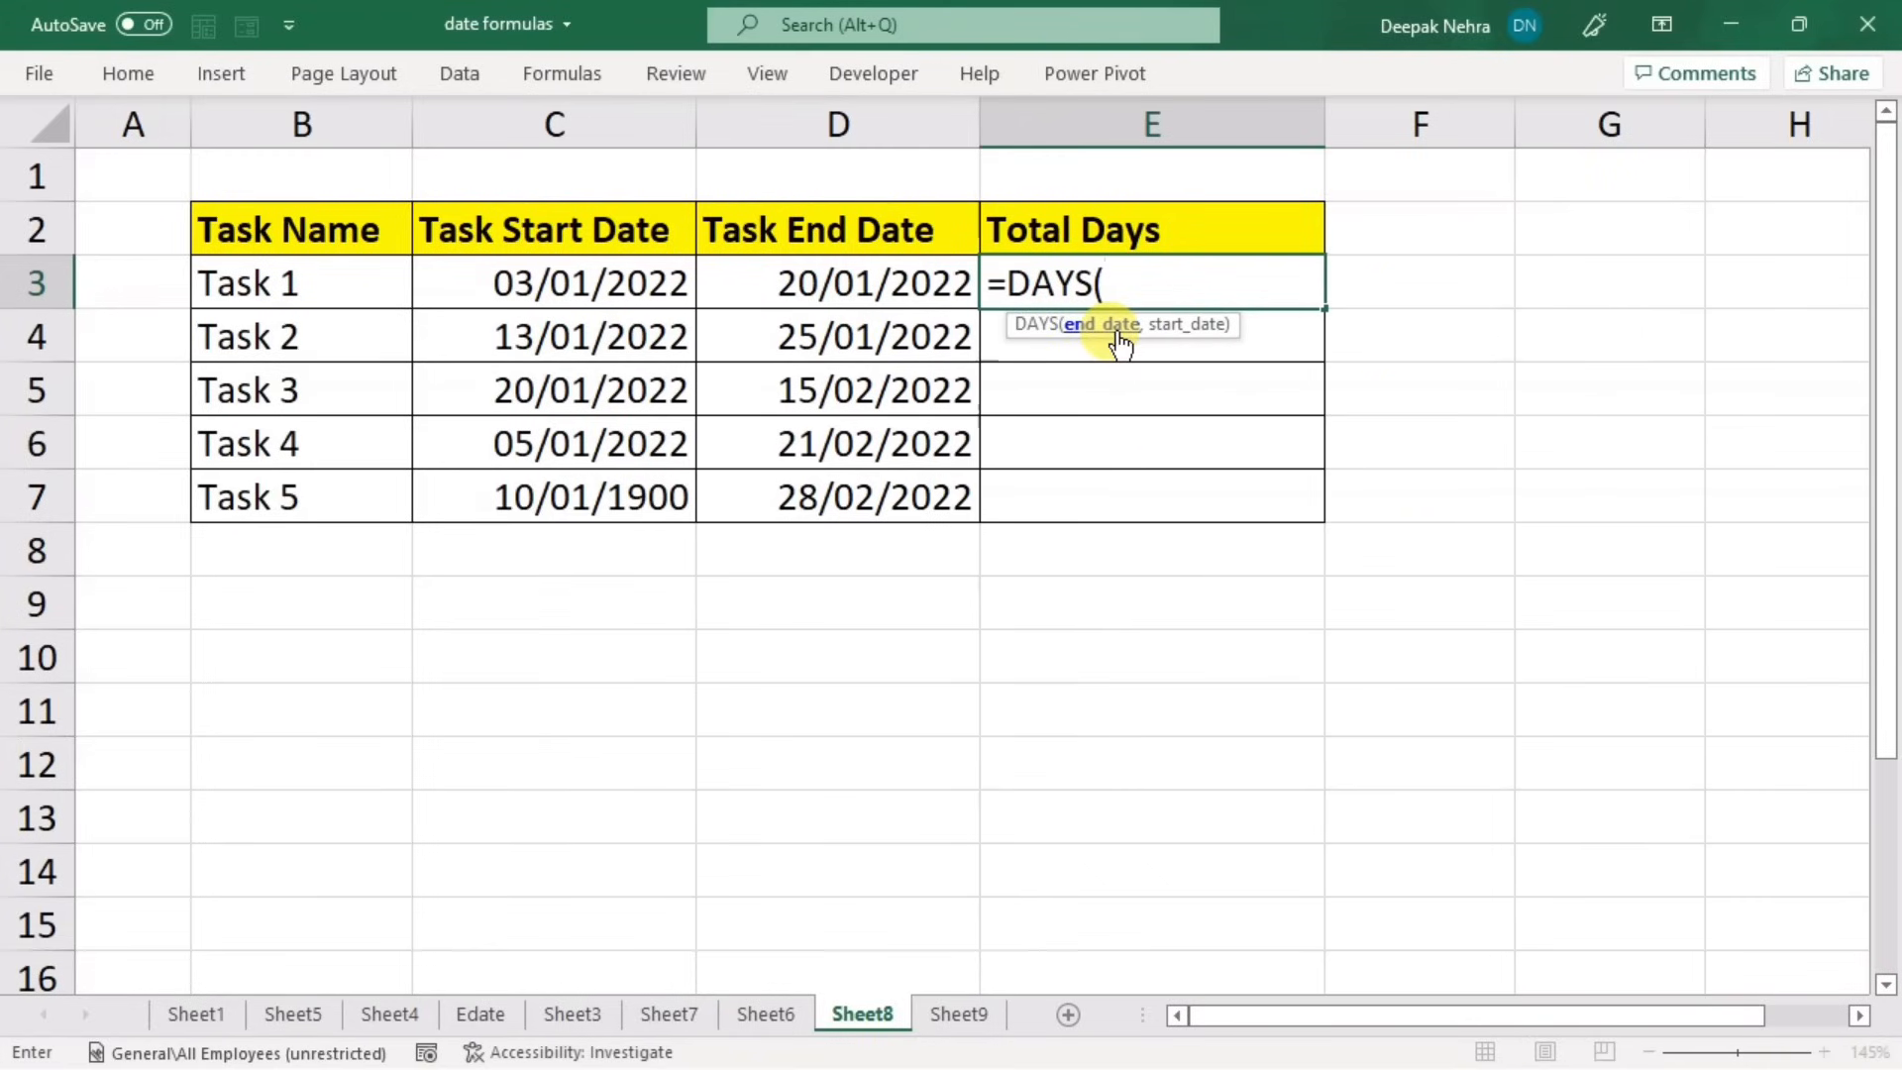
click(917, 284)
text(,)
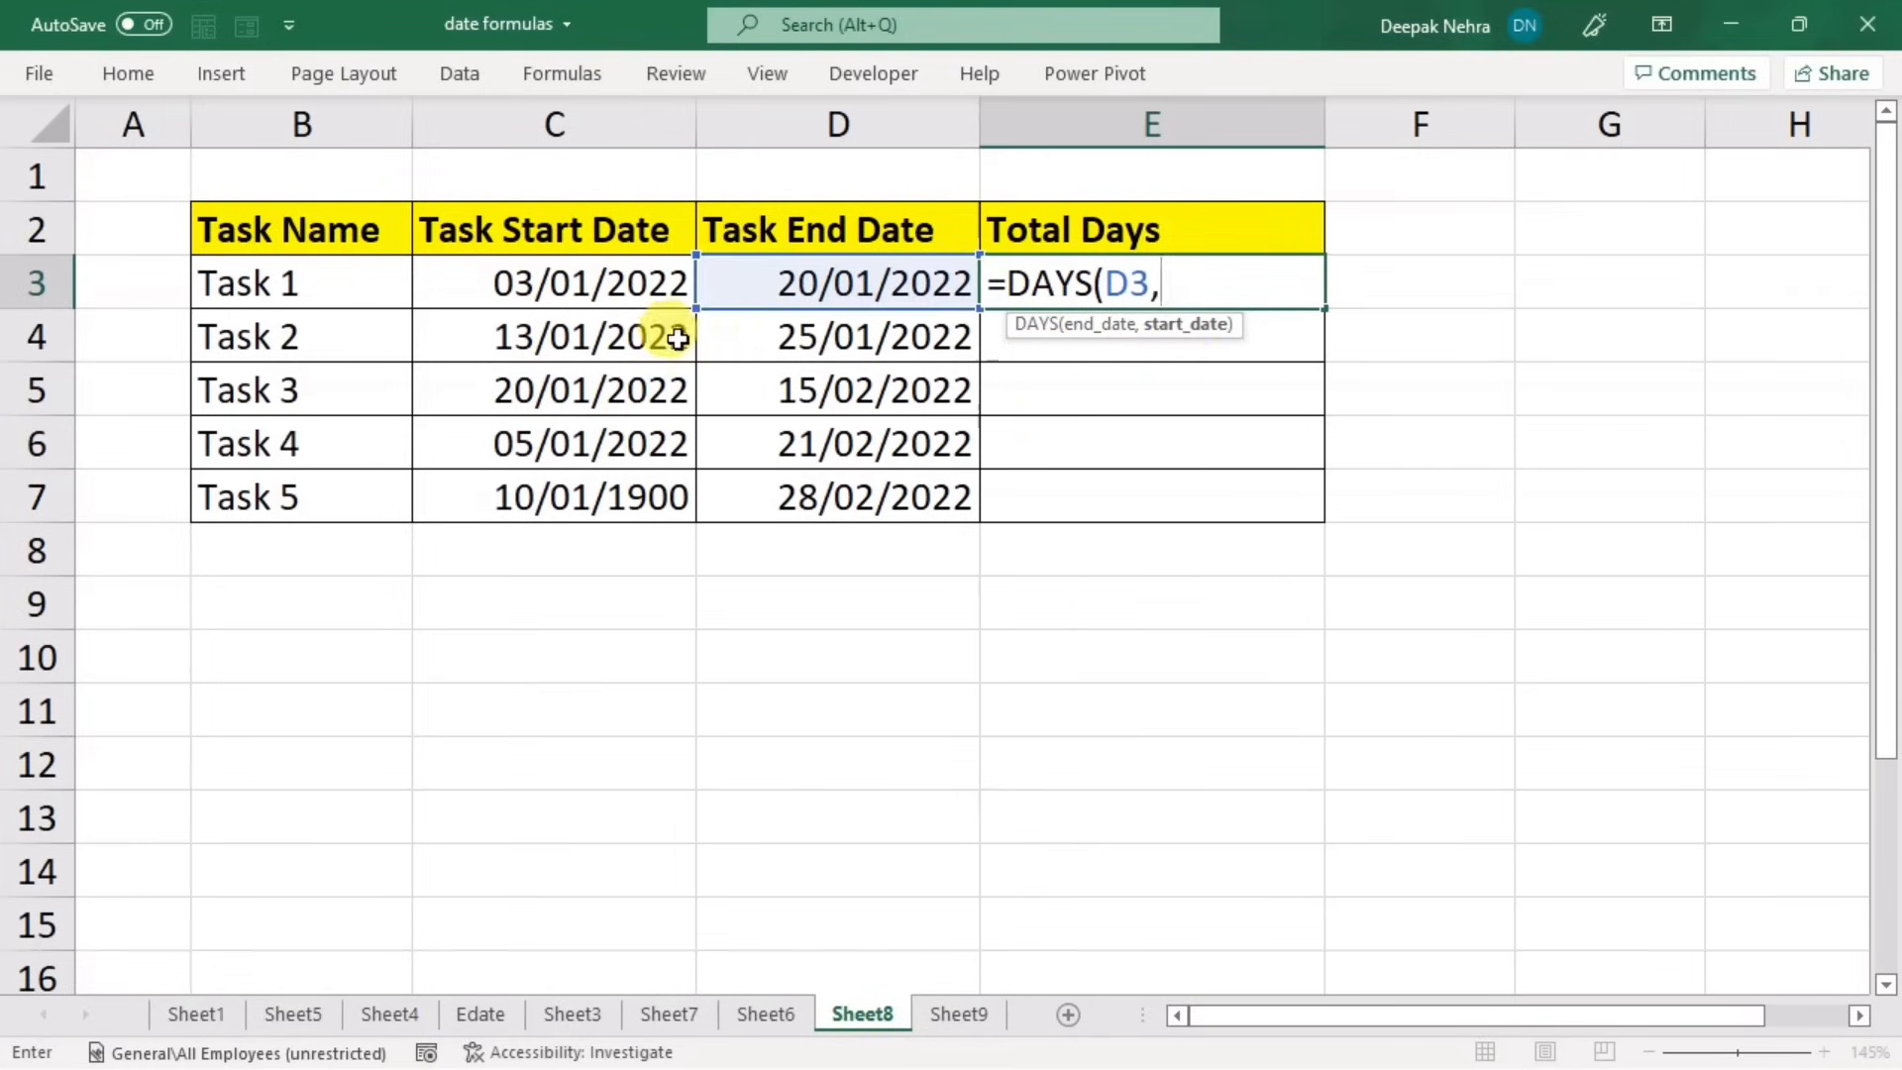
click(612, 292)
key(Return)
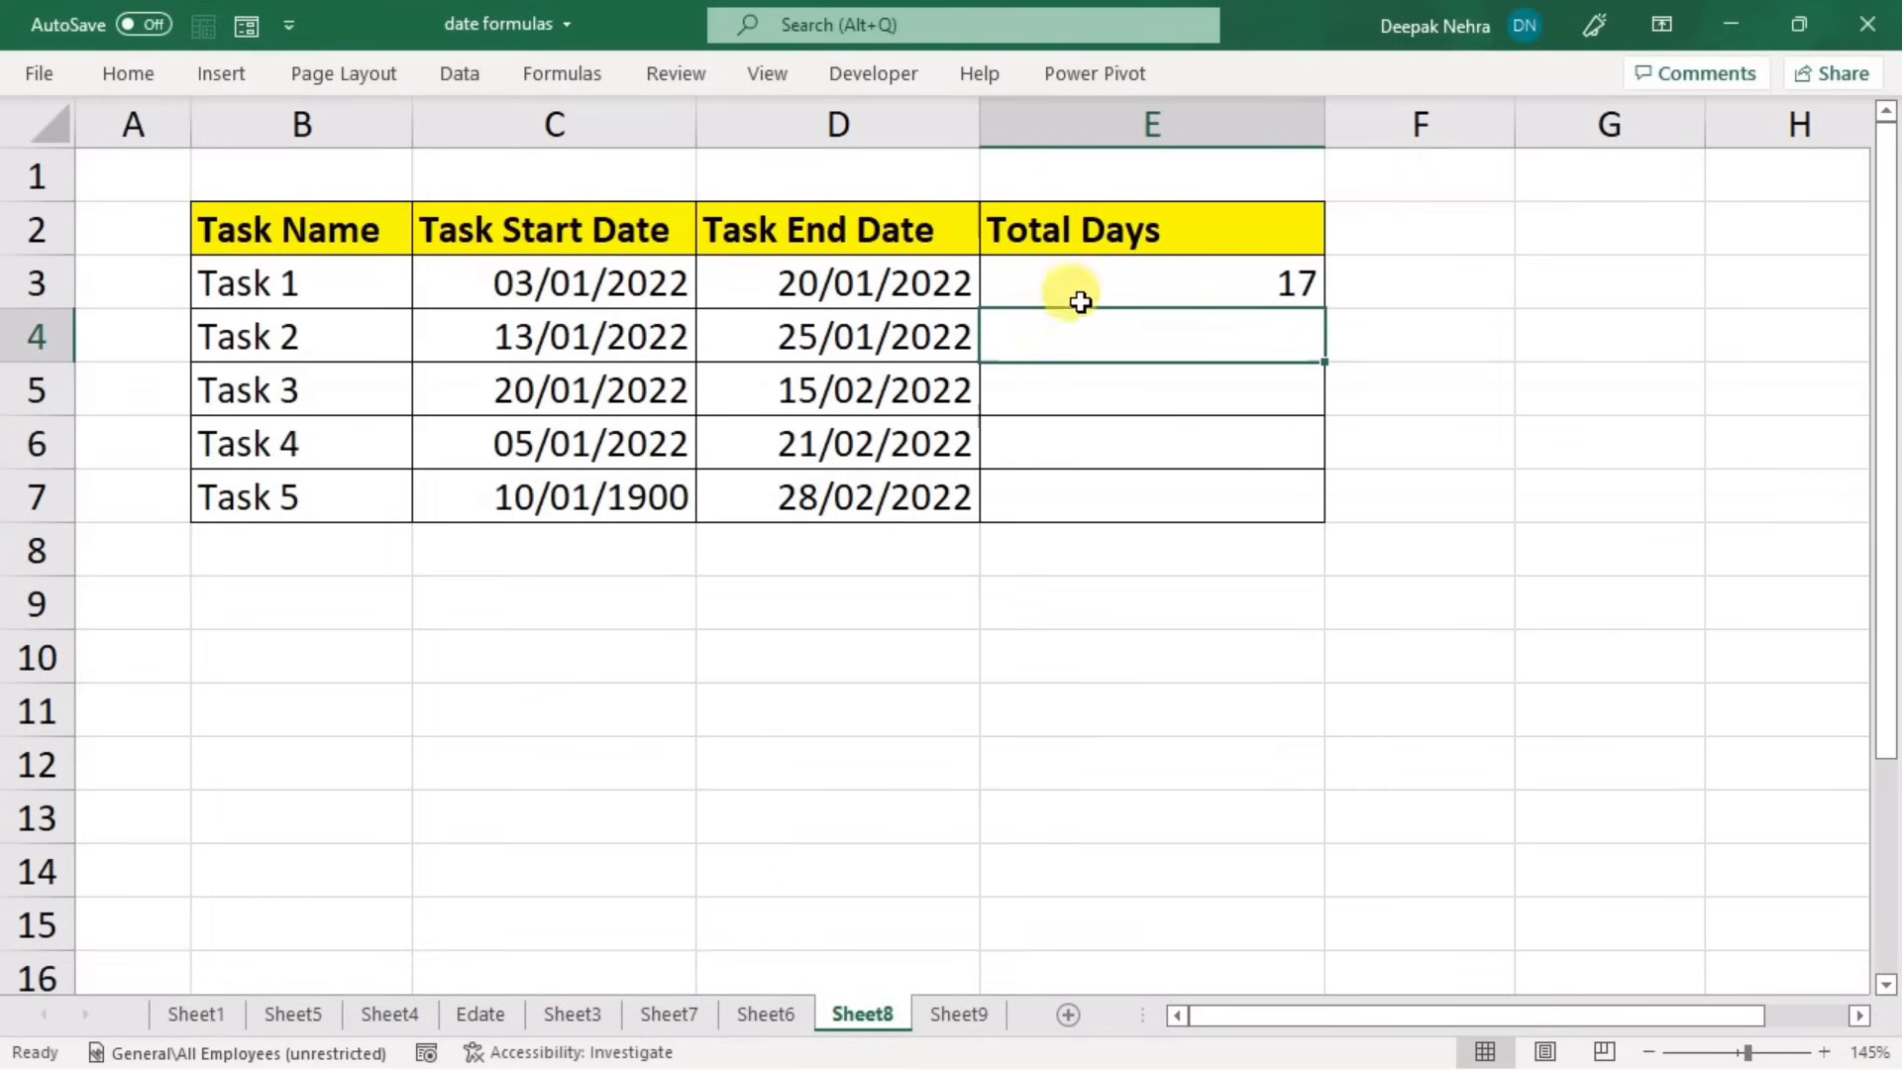
click(1217, 284)
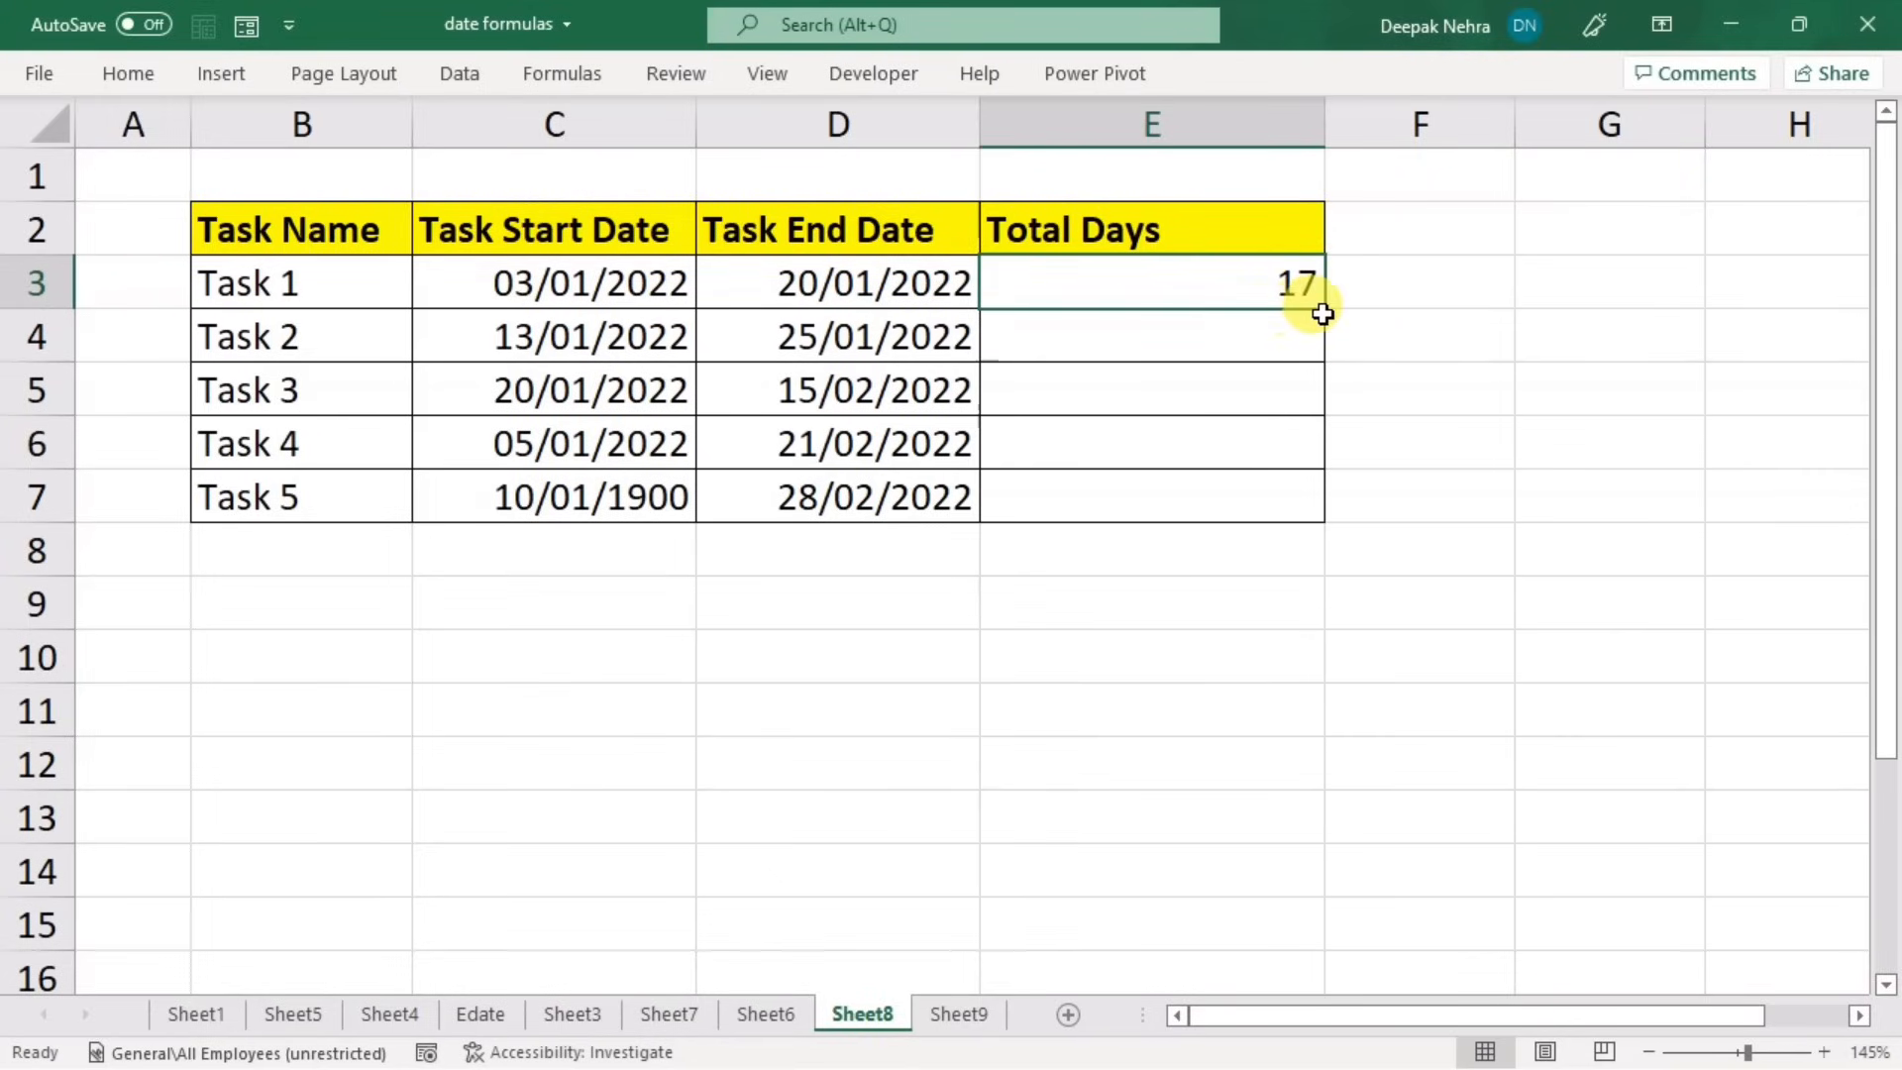
drag(1324, 313, 1323, 507)
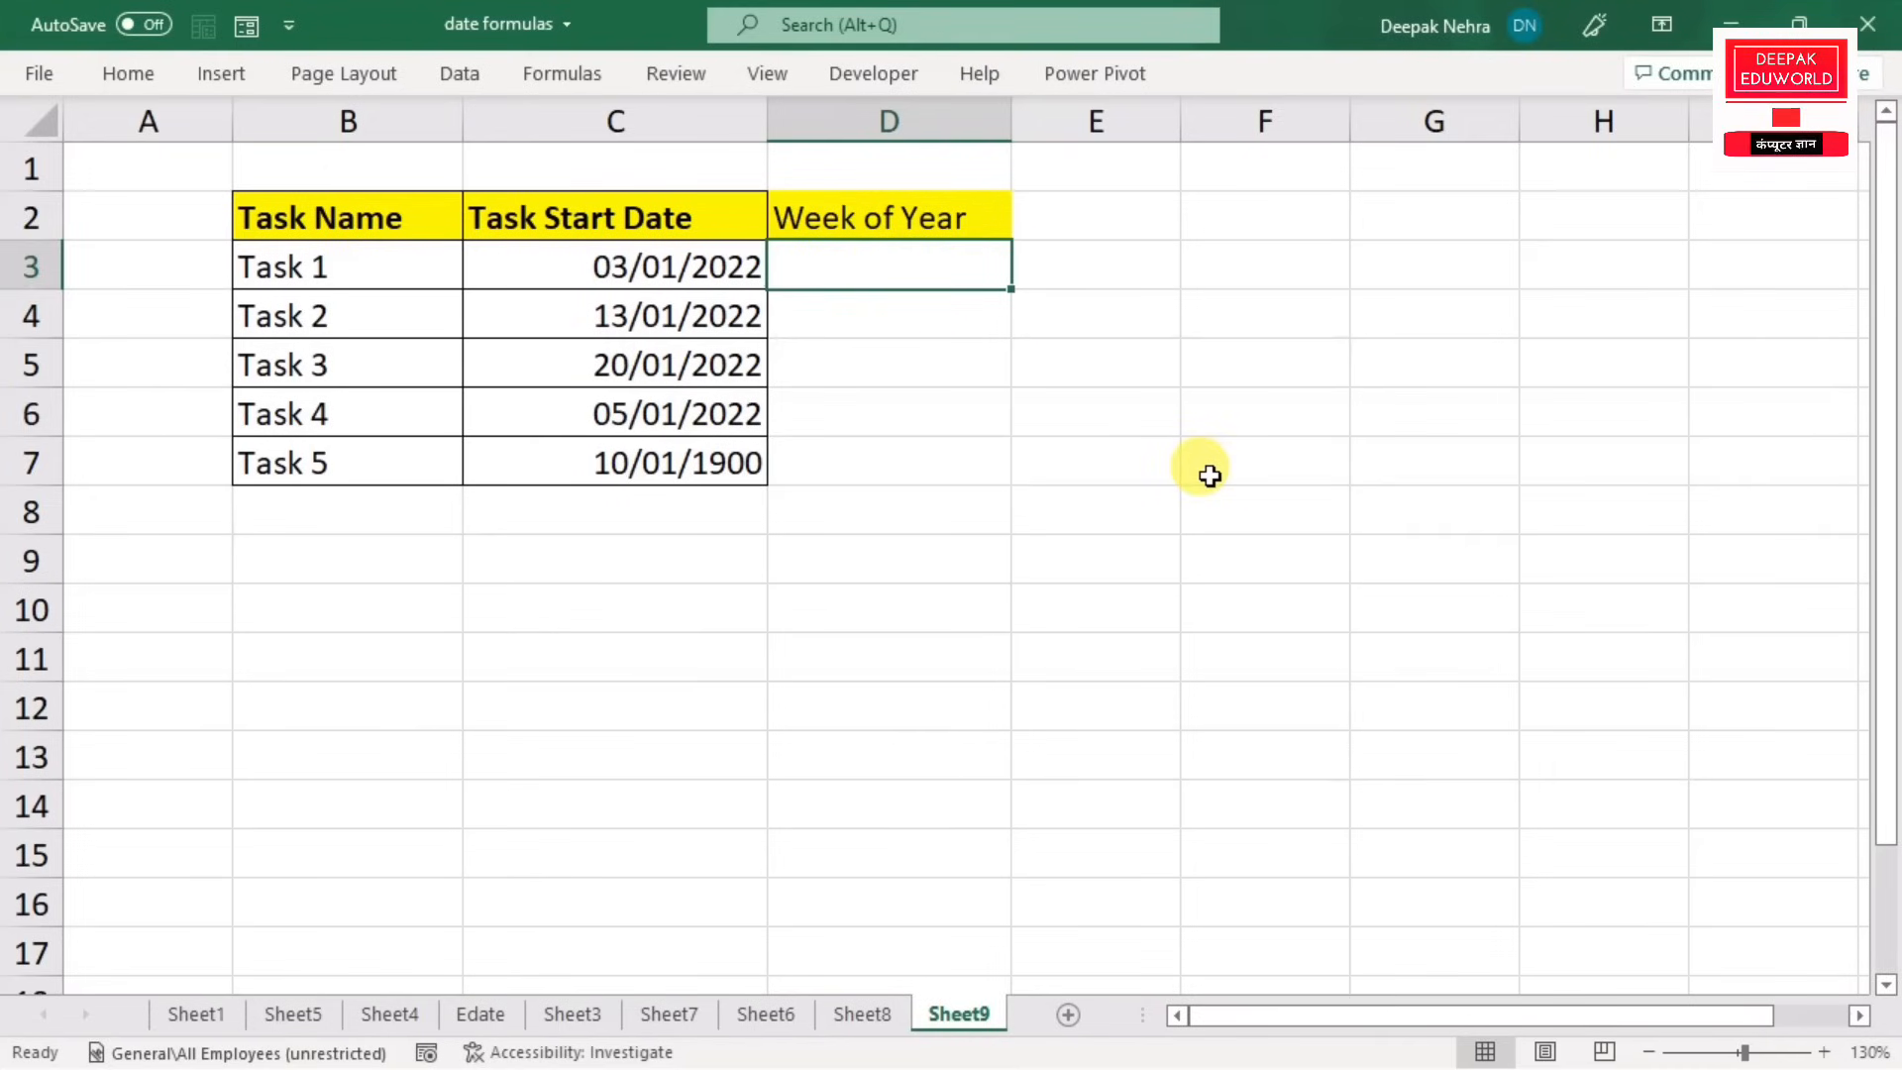
- Calculate the week of the year for Task 1 in D3 of Sheet9 with =WEEKNUM(C3) and fill it down through D7
text(=weekn)
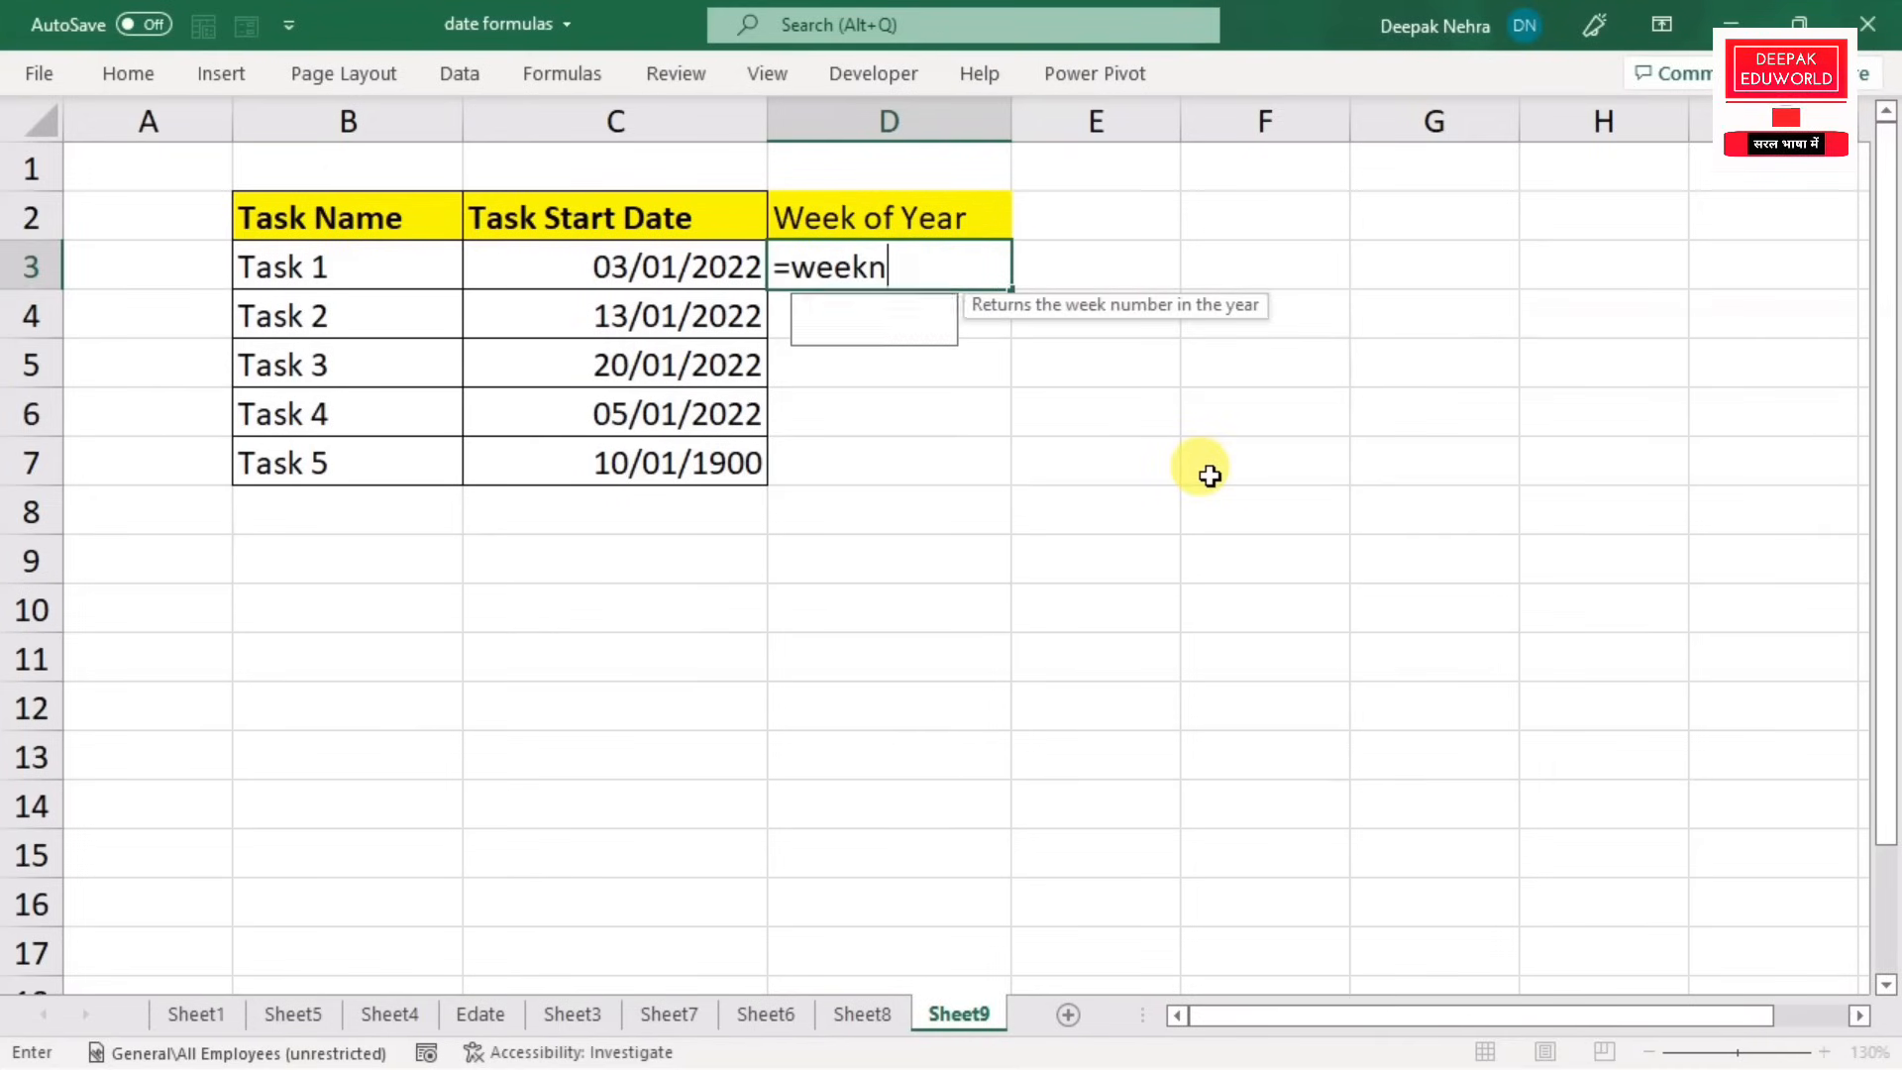
key(Tab)
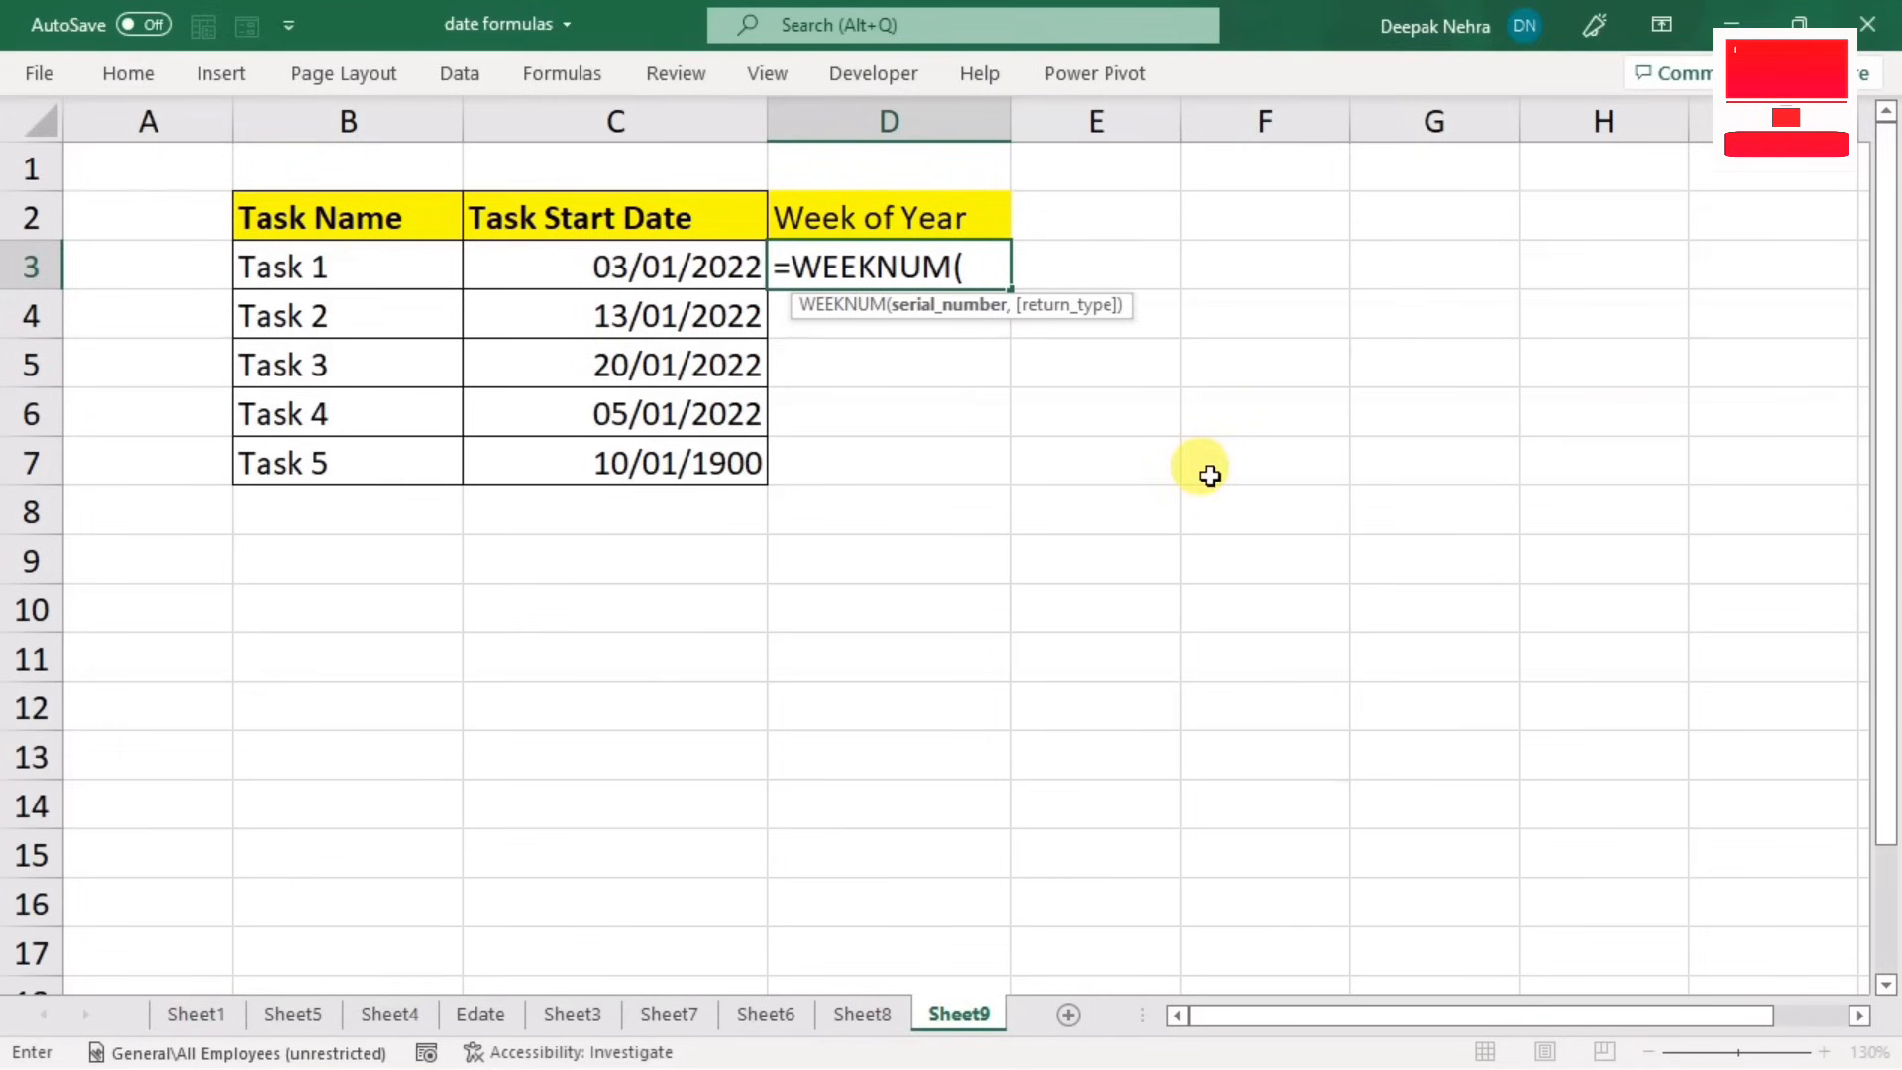
click(649, 263)
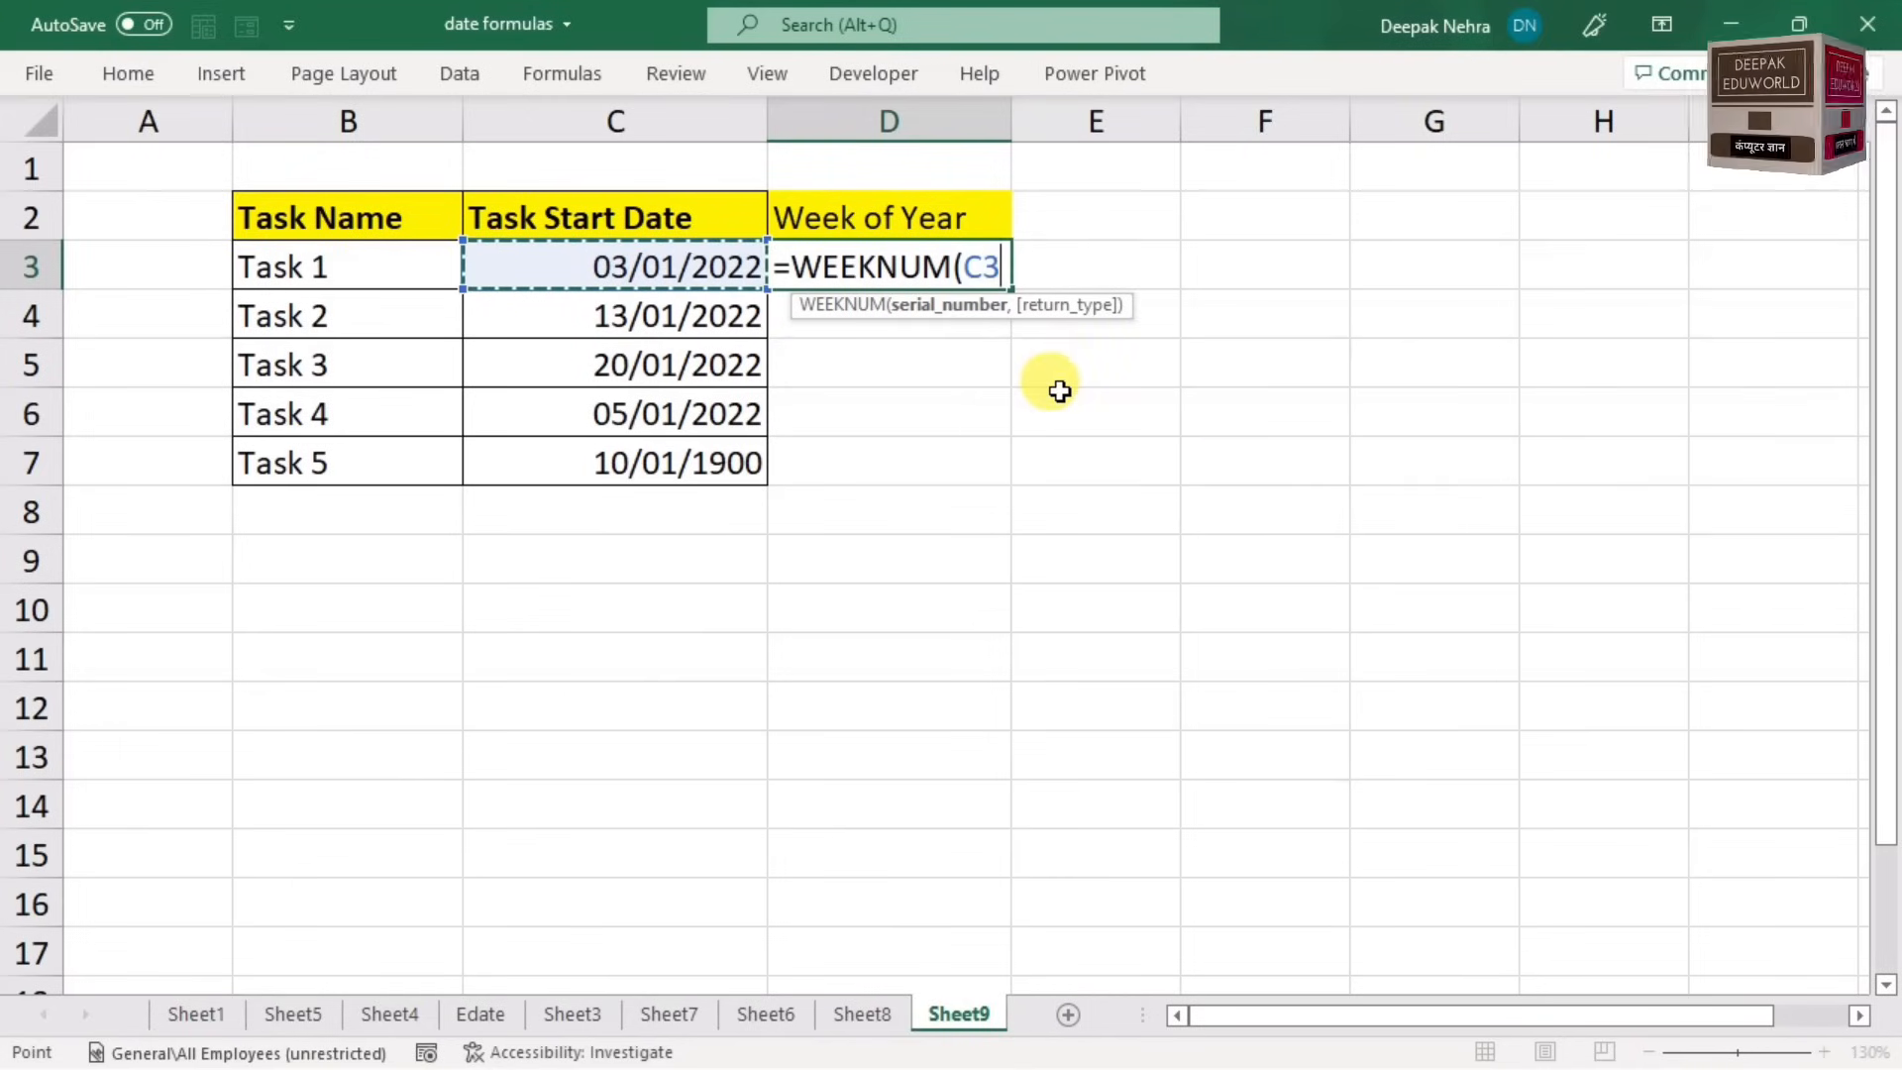
key(Return)
click(975, 276)
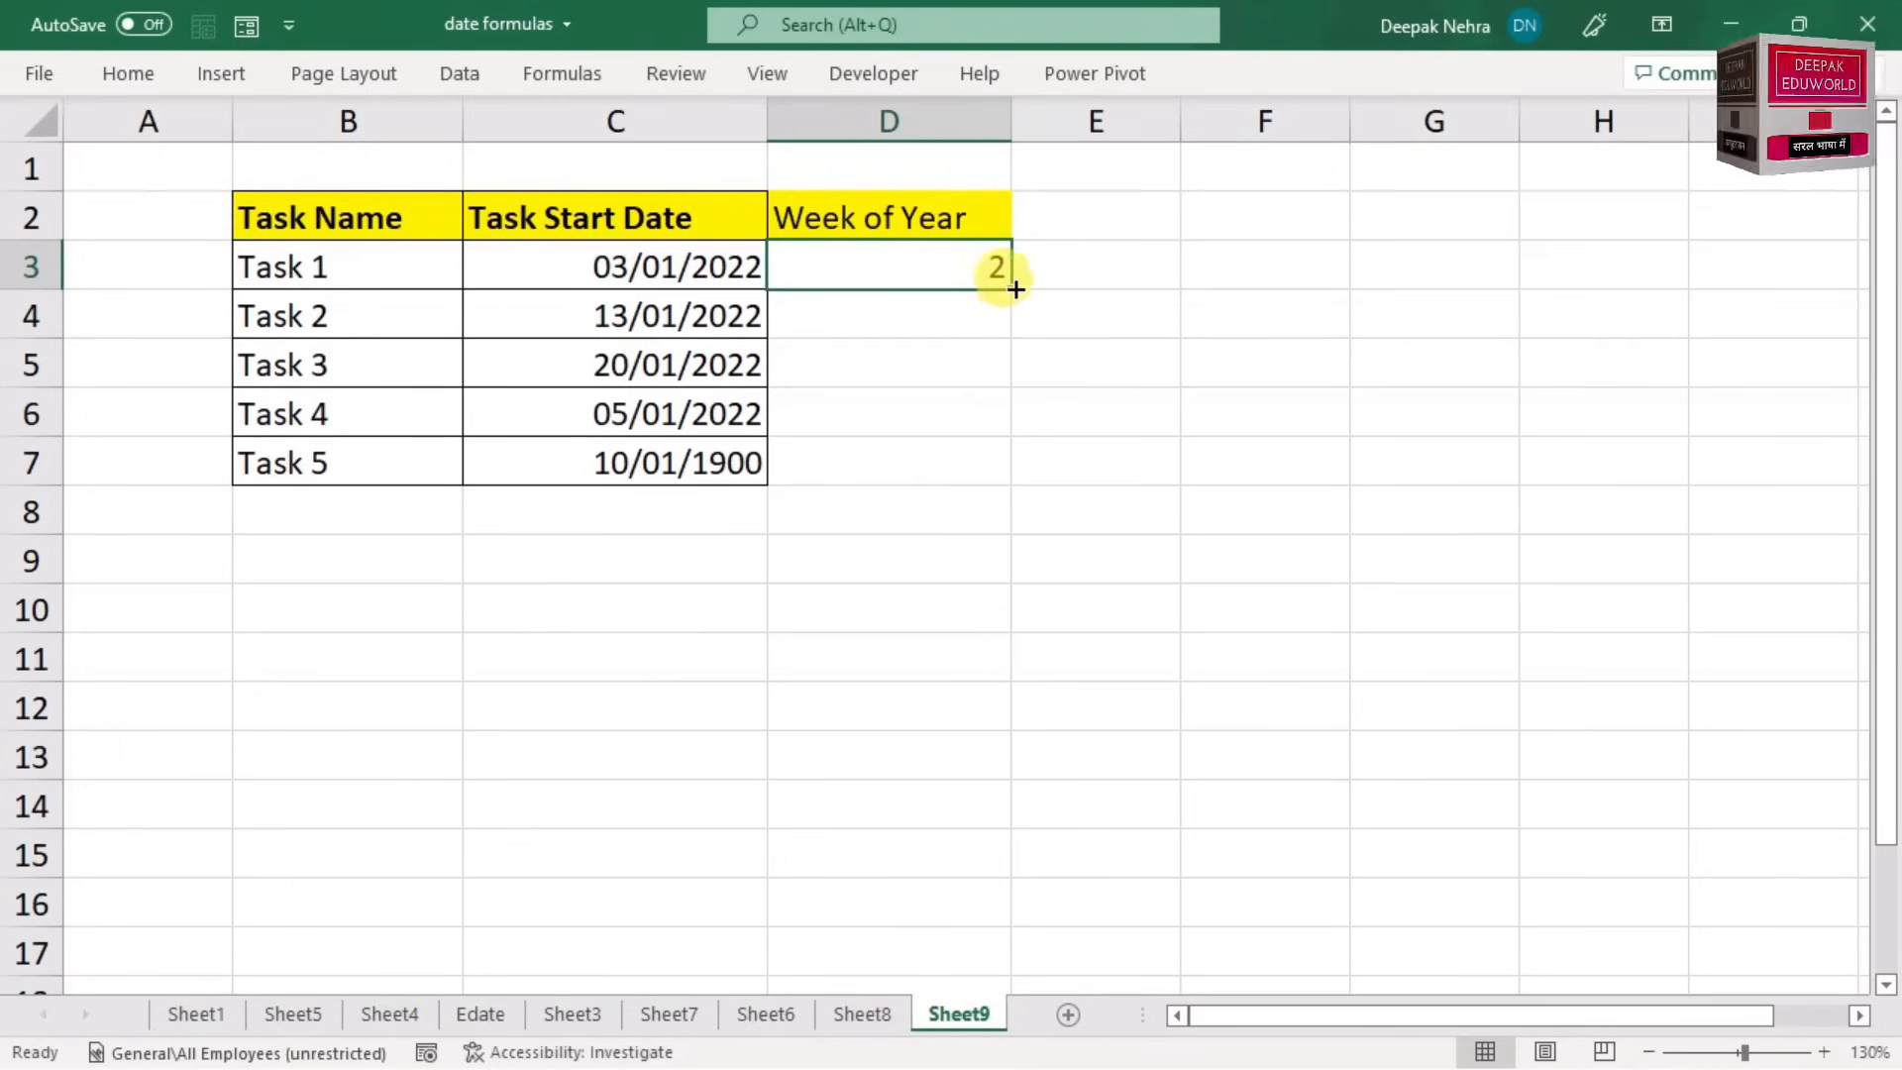
drag(1015, 288, 994, 466)
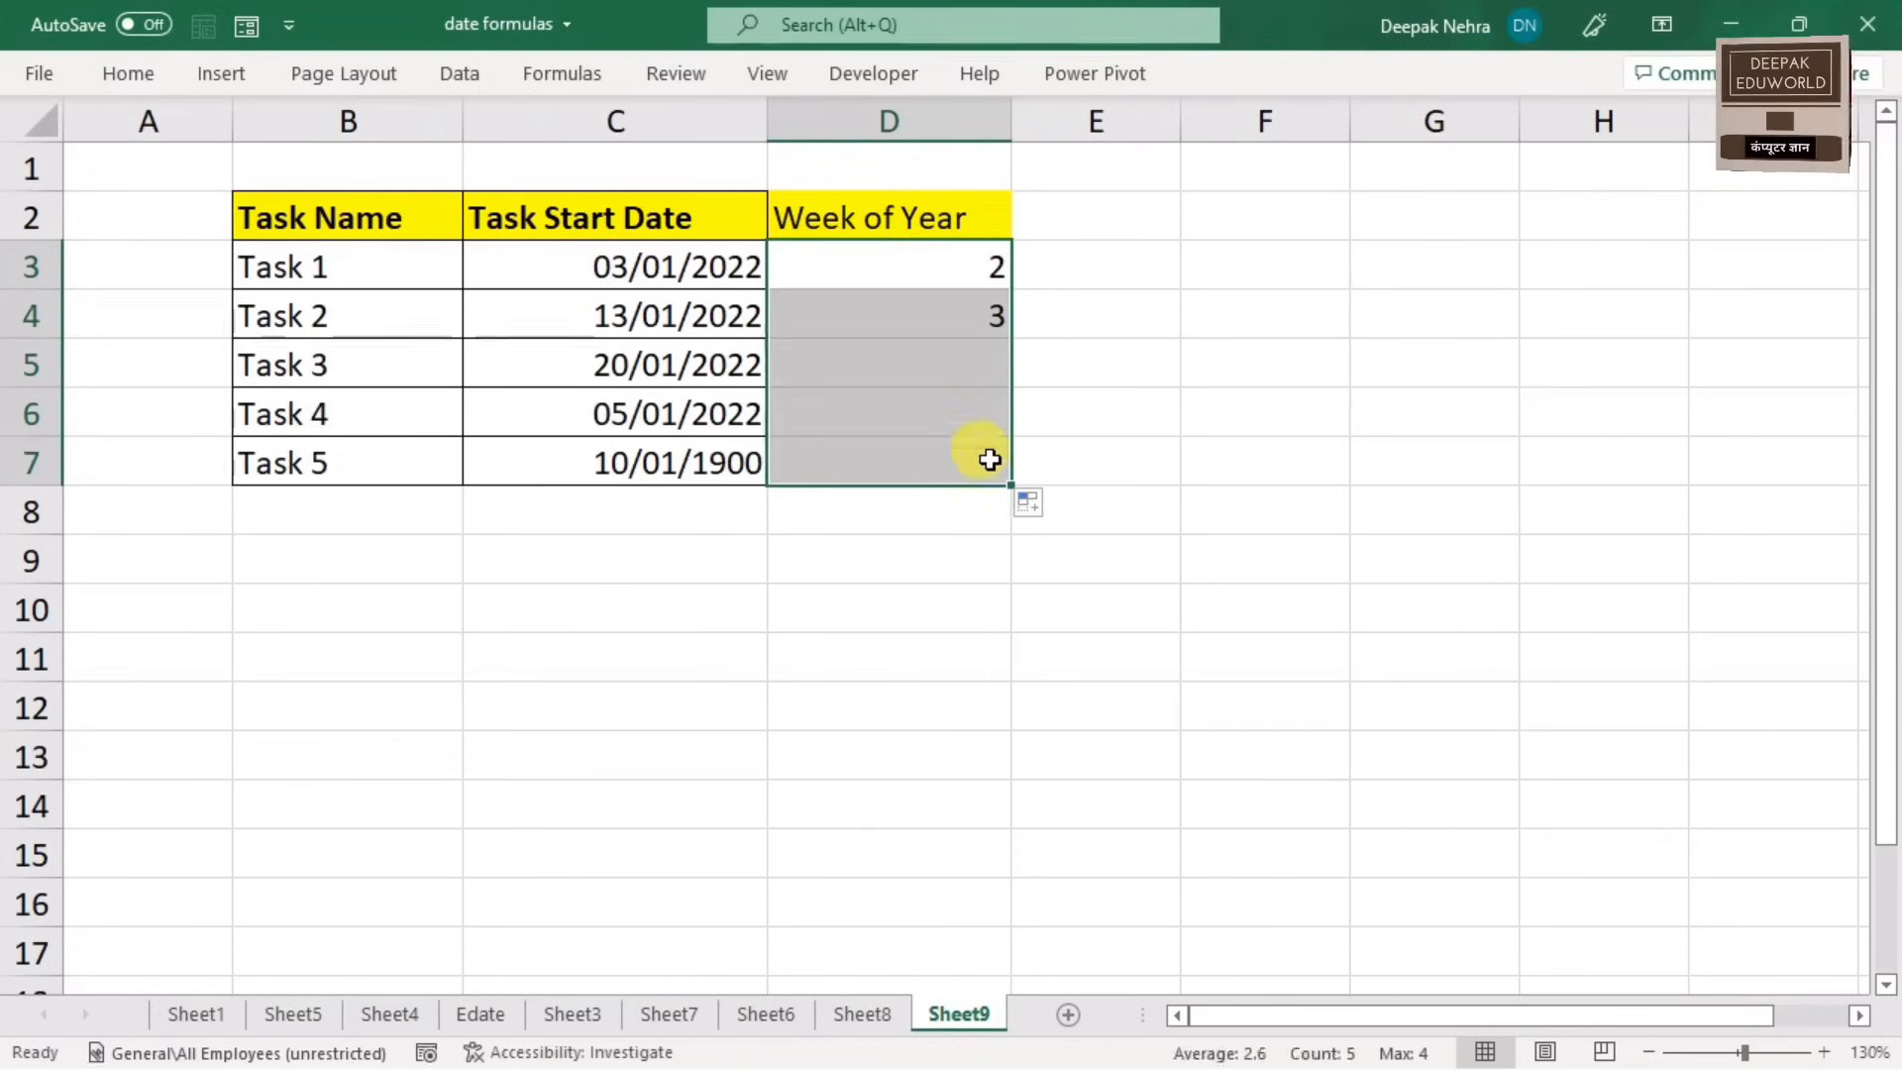
- Change the start date of Task 3 in C5 to 20/09/2022 to test the week number formula
double_click(682, 385)
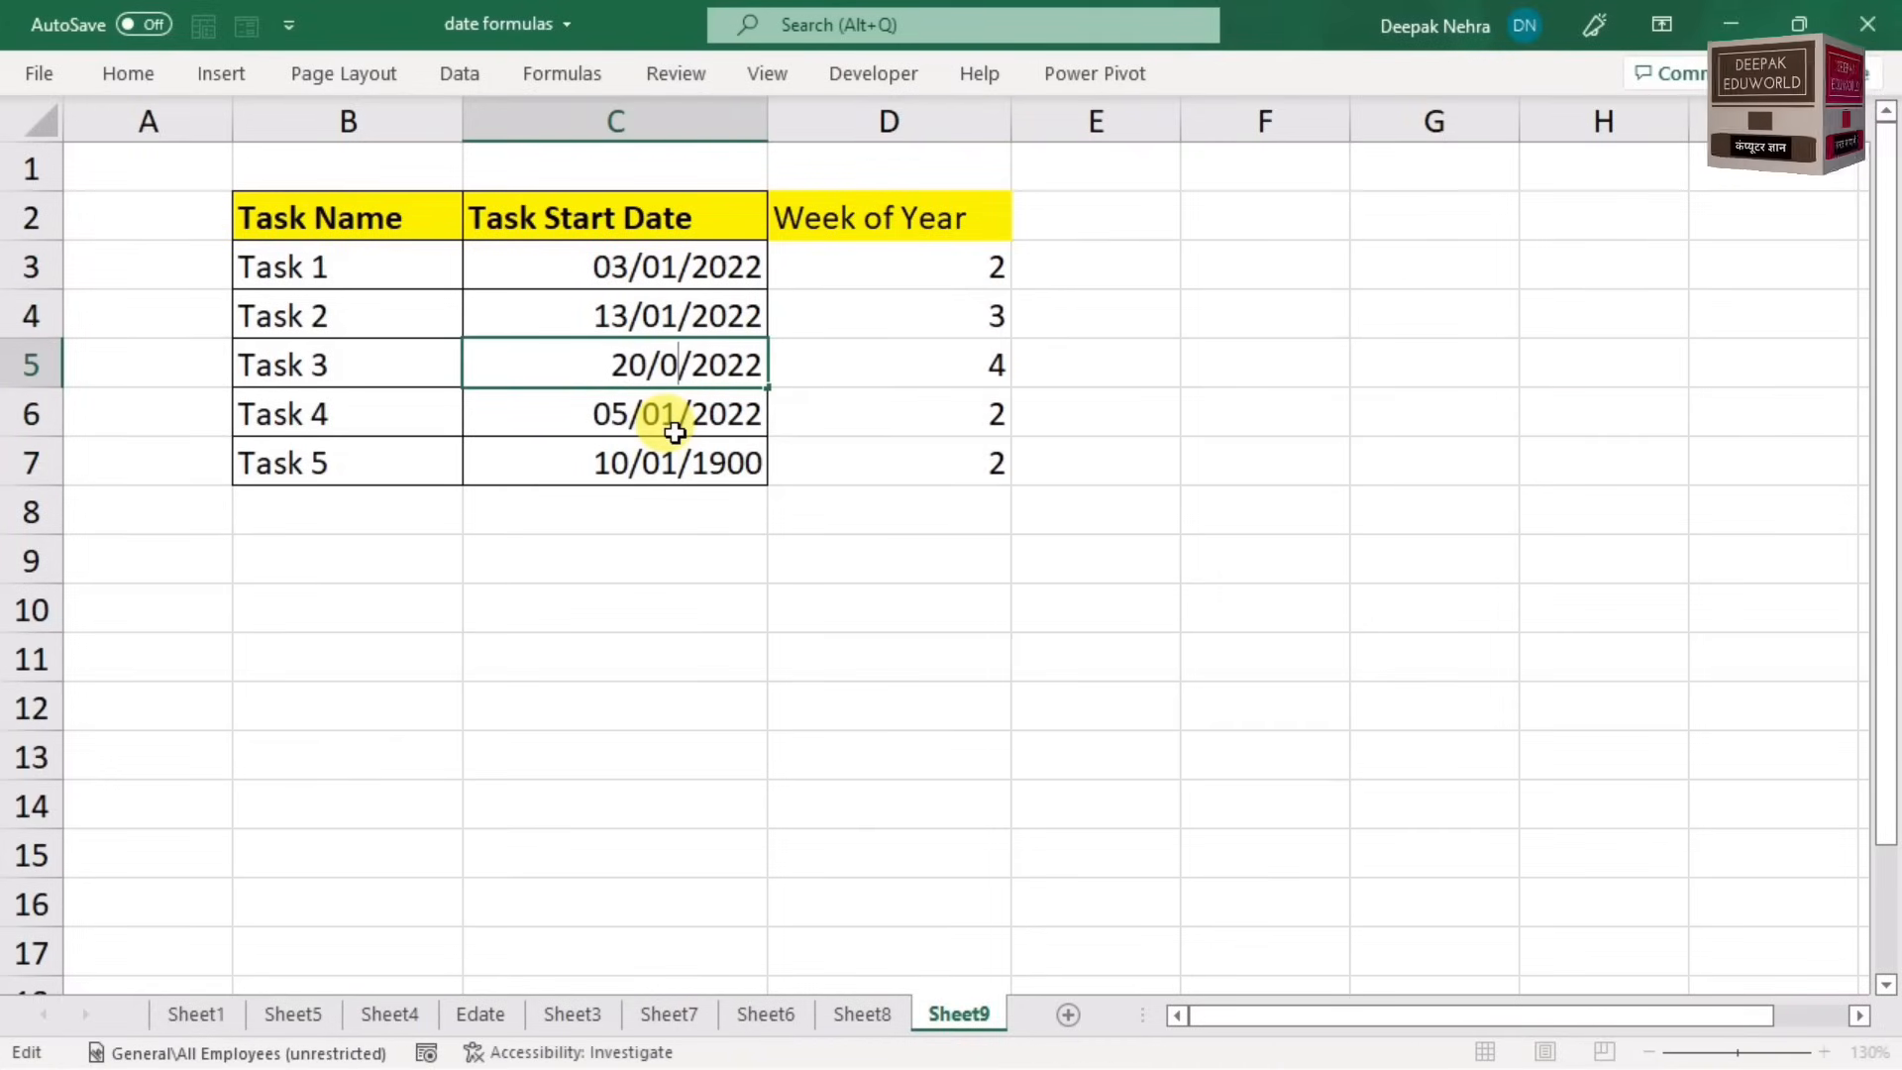
key(Return)
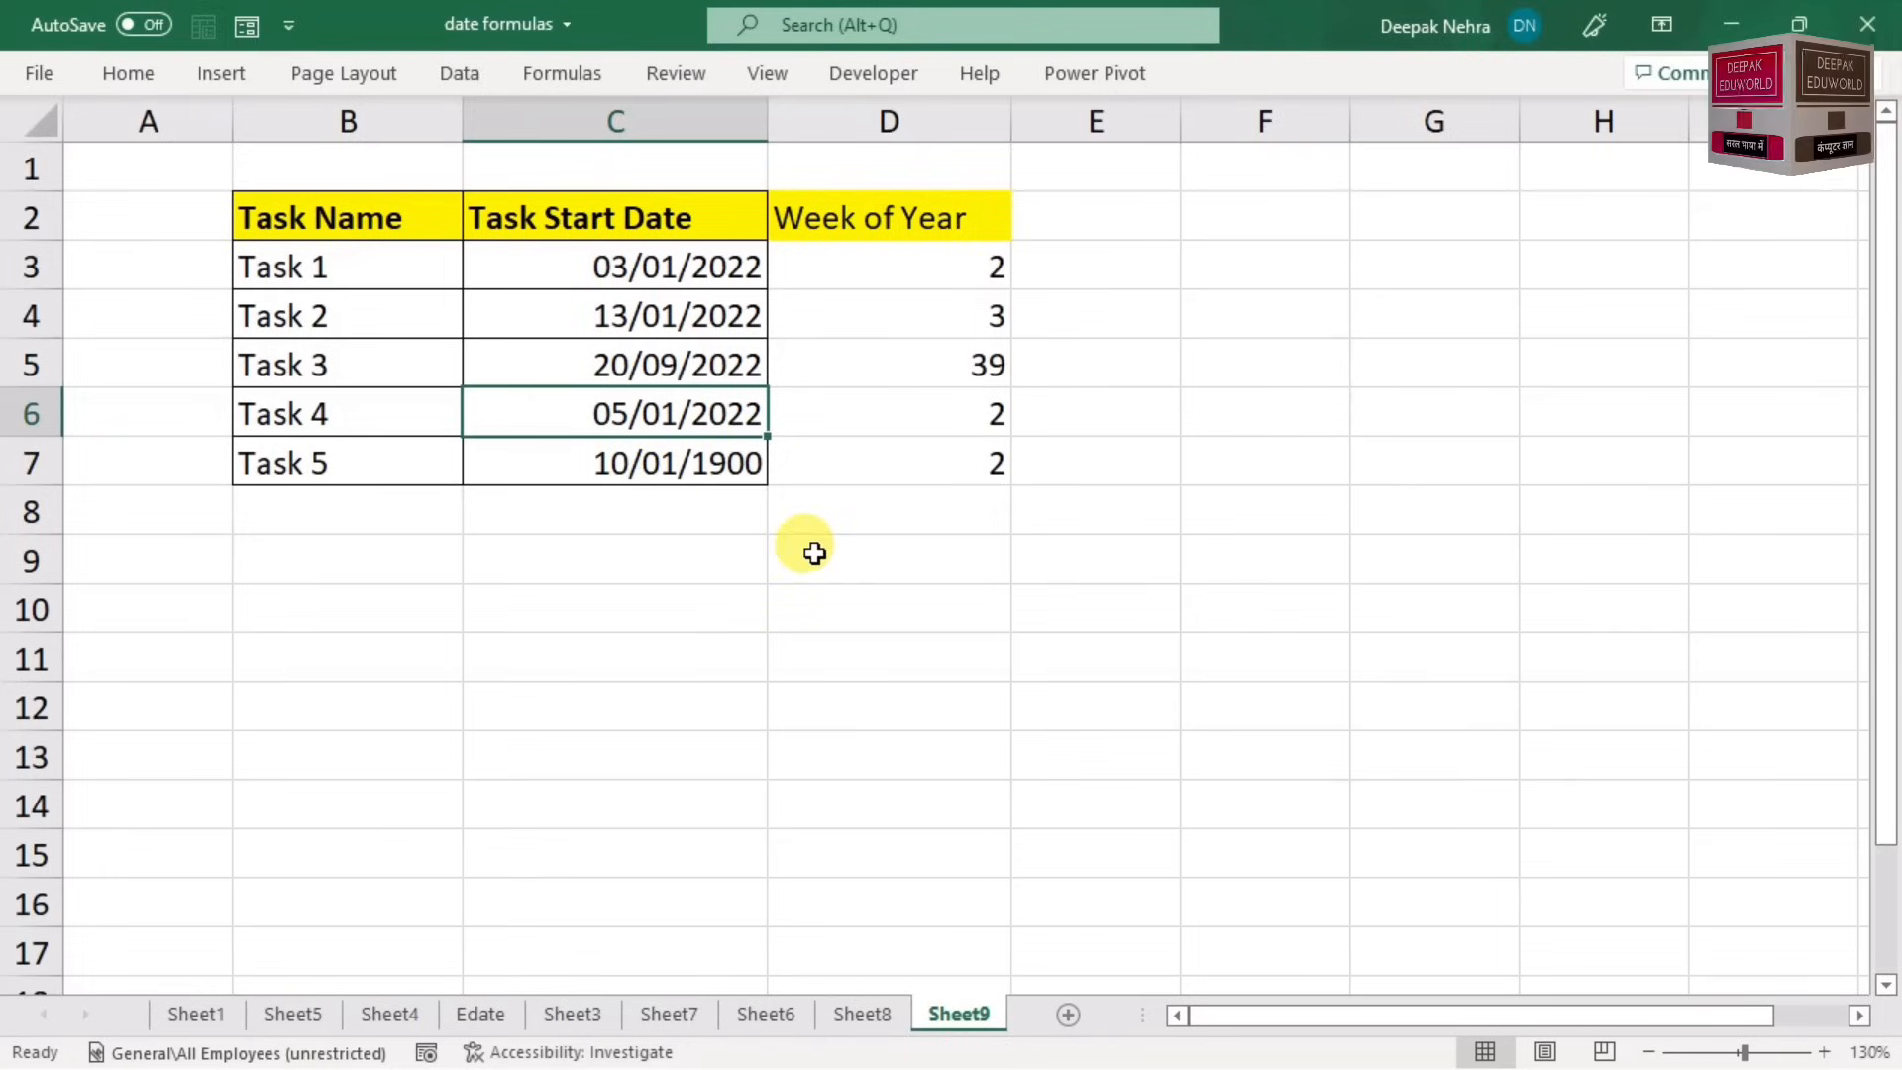
click(642, 376)
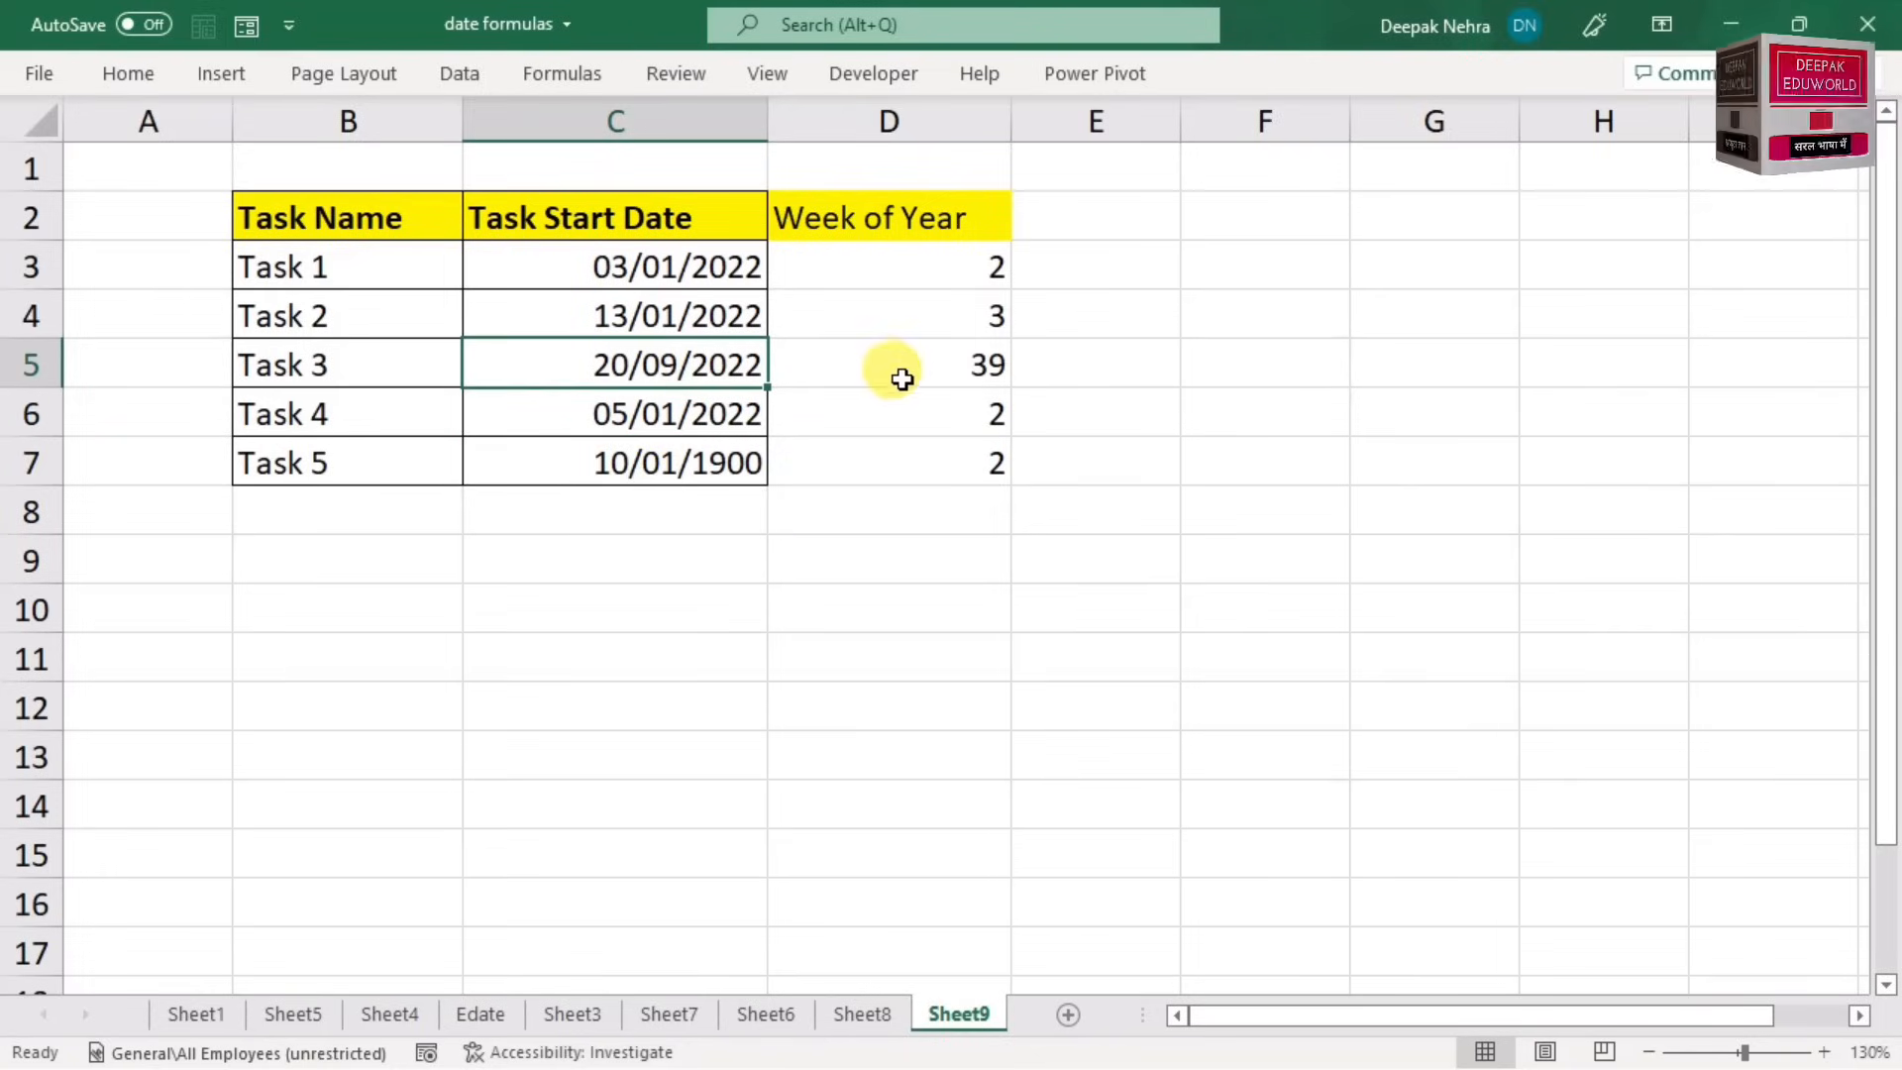